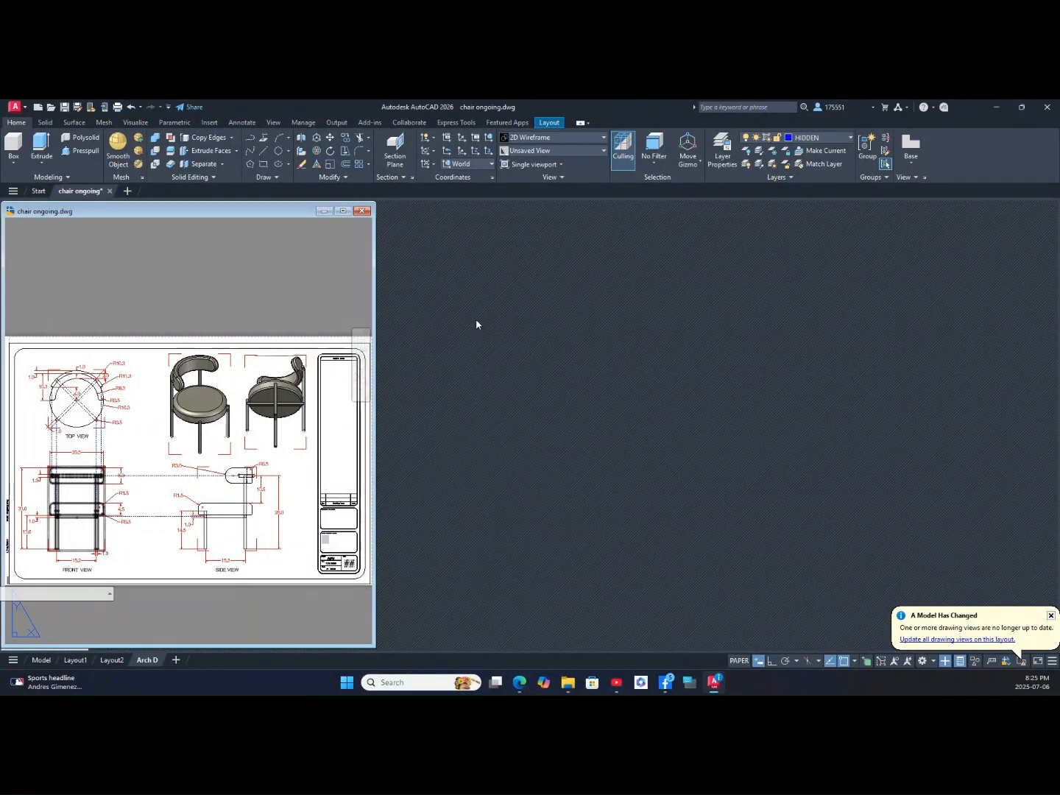
Step: Create a new drawing from the acad3D template
{"action": "left_click", "coordinate": [16, 107]}
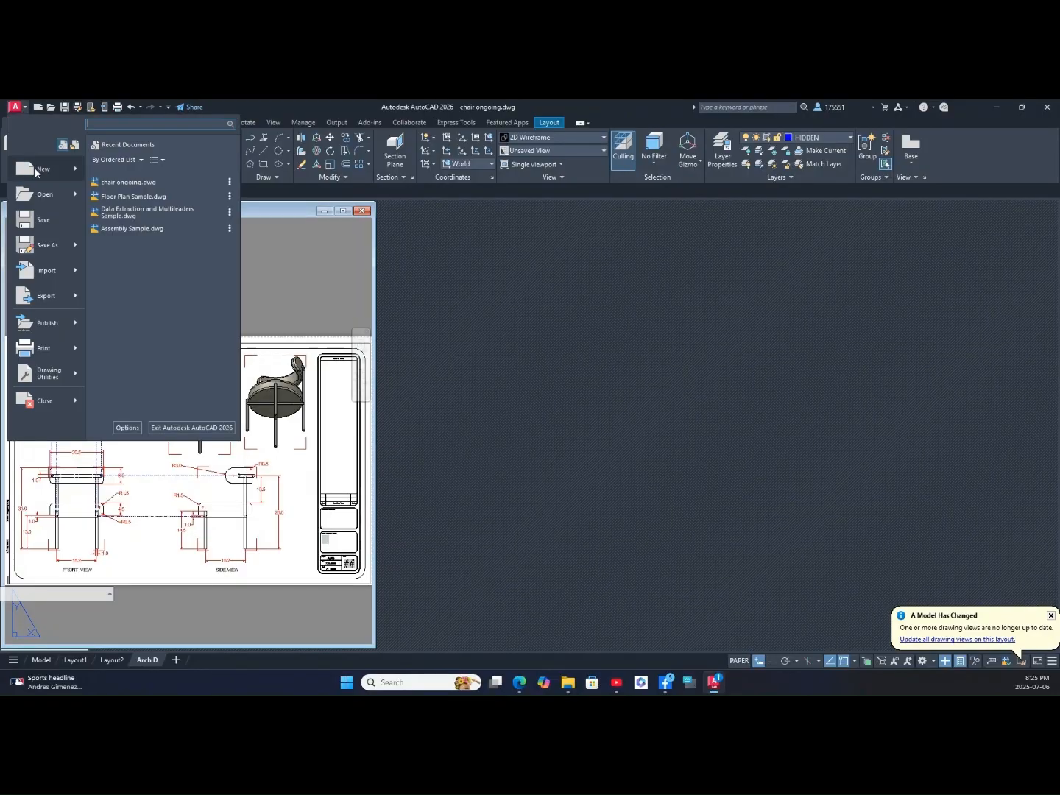
{"action": "left_click", "coordinate": [760, 453]}
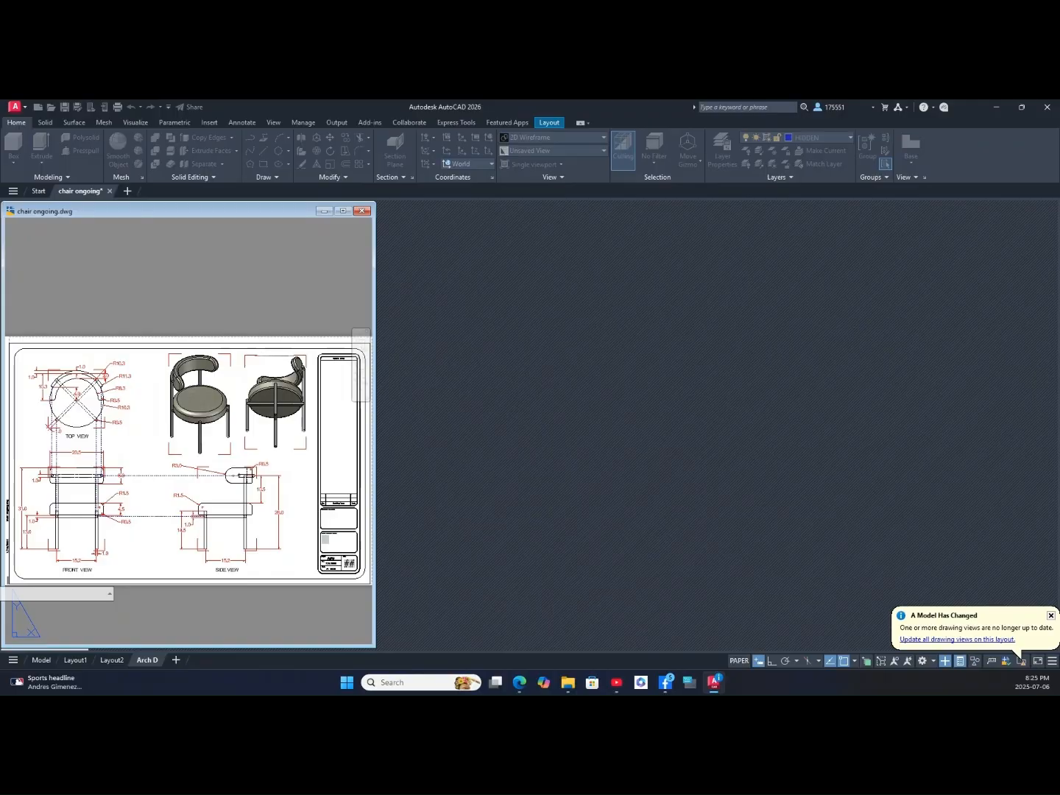
{"action": "left_click_drag", "start_coordinate": [324, 274], "coordinate": [499, 263]}
{"action": "left_click", "coordinate": [494, 349]}
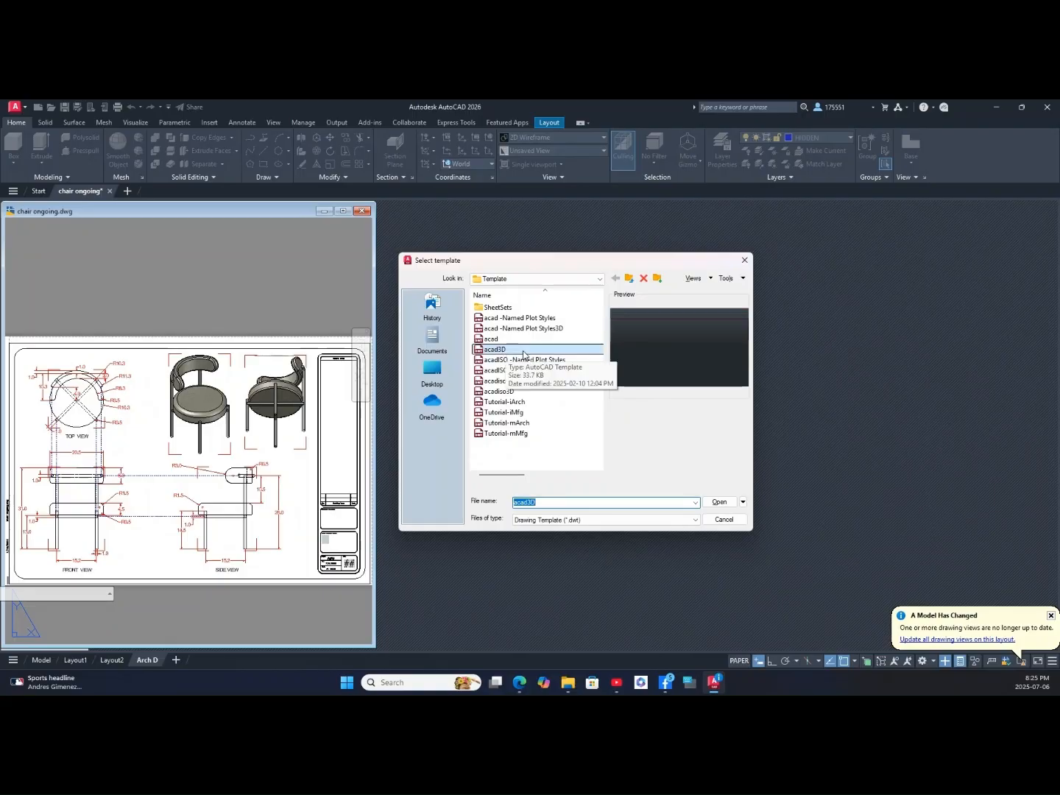
{"action": "left_click", "coordinate": [521, 352]}
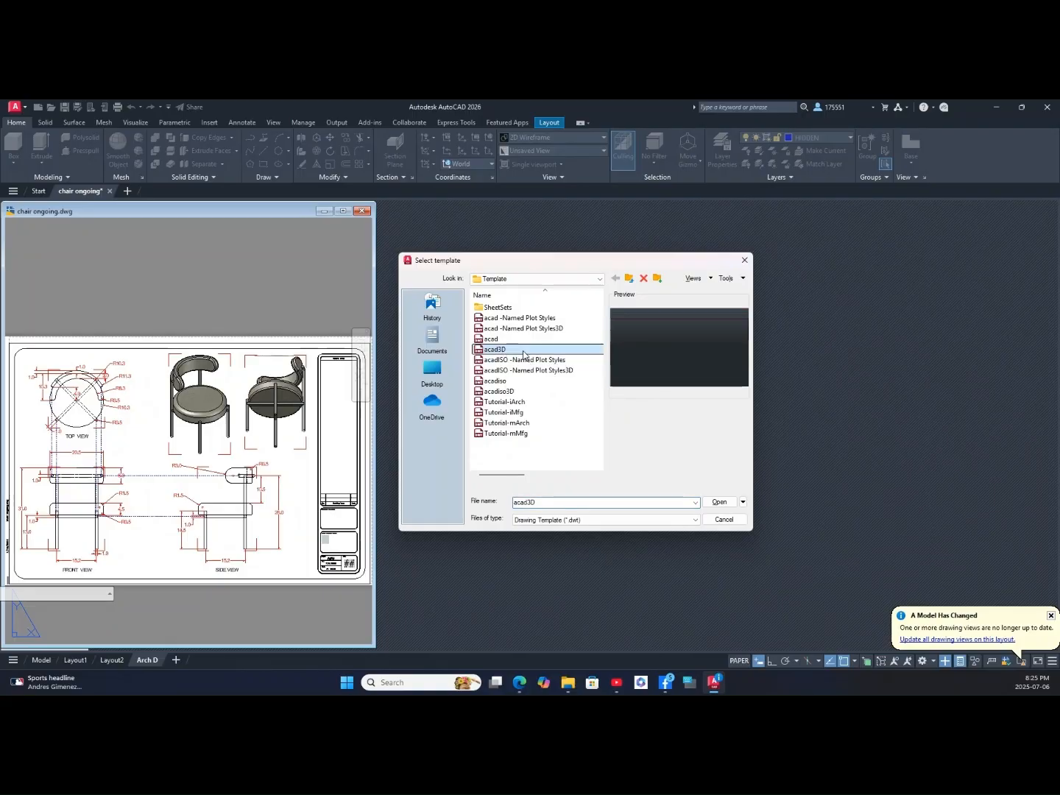
{"action": "left_click", "coordinate": [720, 502]}
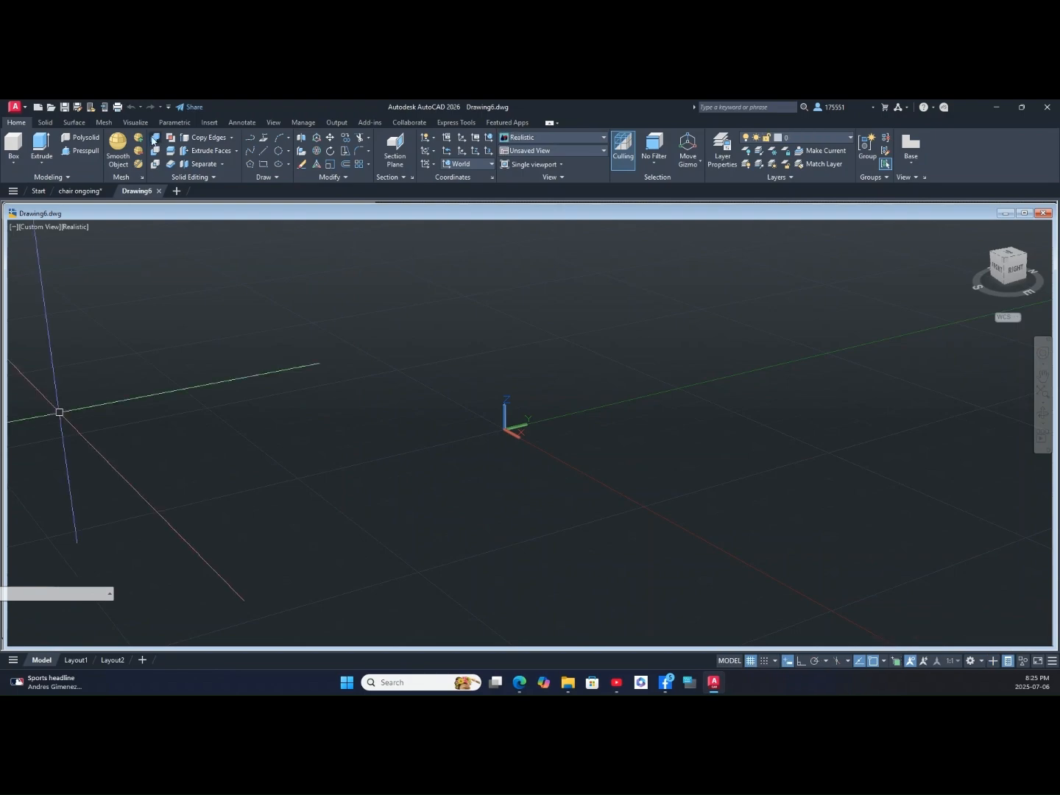
Step: Tile the two open drawings vertically, with the chair ongoing.dwg reference to the left of the new drawing
{"action": "left_click", "coordinate": [273, 123]}
{"action": "left_click", "coordinate": [657, 151]}
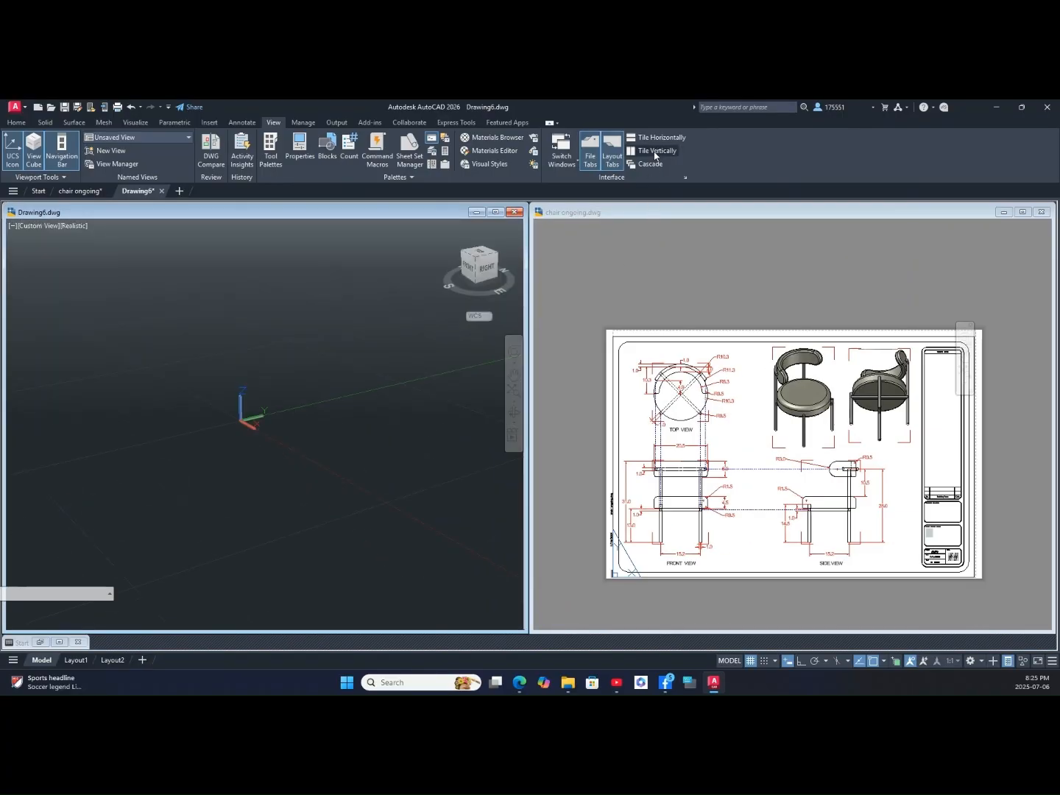
{"action": "left_click", "coordinate": [657, 218]}
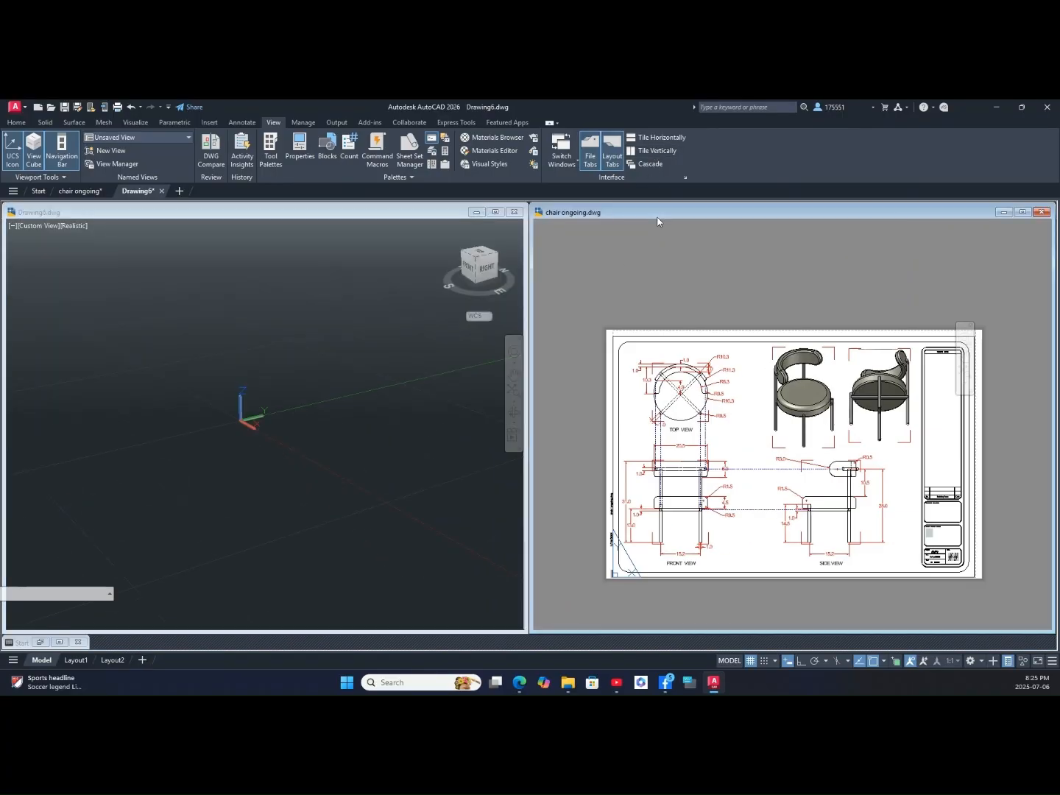
{"action": "left_click", "coordinate": [663, 157]}
Step: Narrow the reference drawing's window and enlarge the new drawing's window to fill the rest of the workspace
{"action": "mouse_move", "coordinate": [530, 354]}
{"action": "left_mouse_down"}
{"action": "mouse_move", "coordinate": [497, 361]}
{"action": "mouse_move", "coordinate": [559, 360]}
{"action": "mouse_move", "coordinate": [284, 364]}
{"action": "mouse_move", "coordinate": [323, 392]}
{"action": "left_mouse_up"}
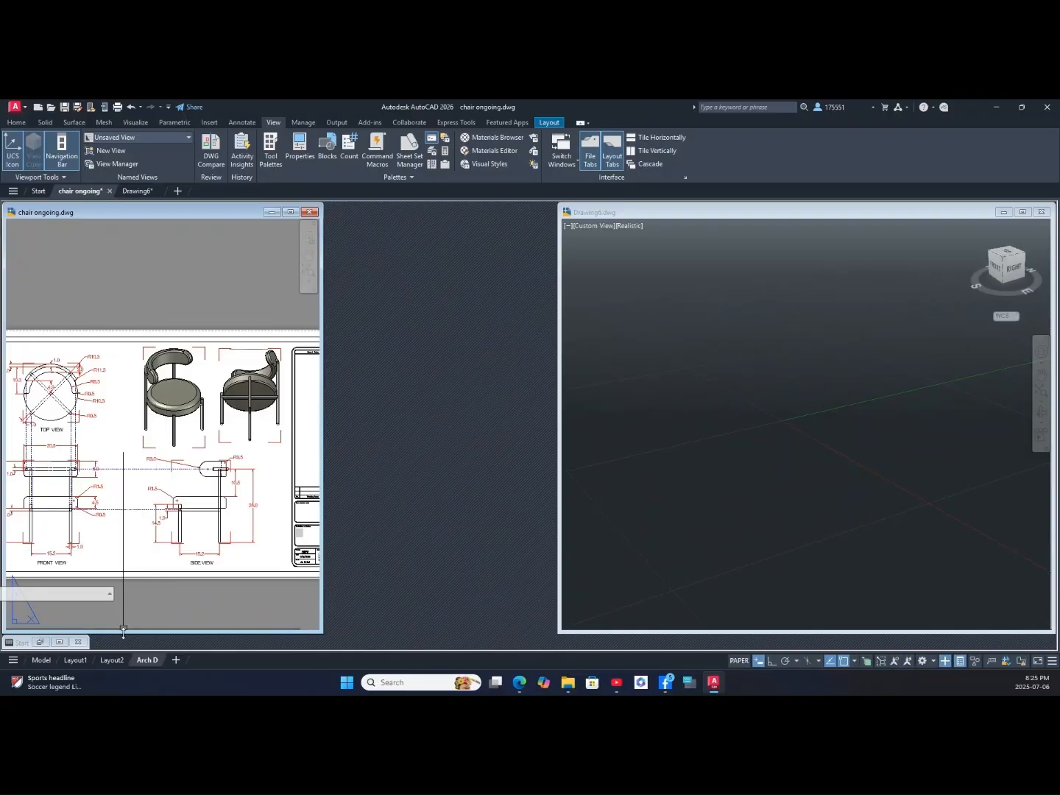
{"action": "left_click_drag", "start_coordinate": [123, 632], "coordinate": [122, 646]}
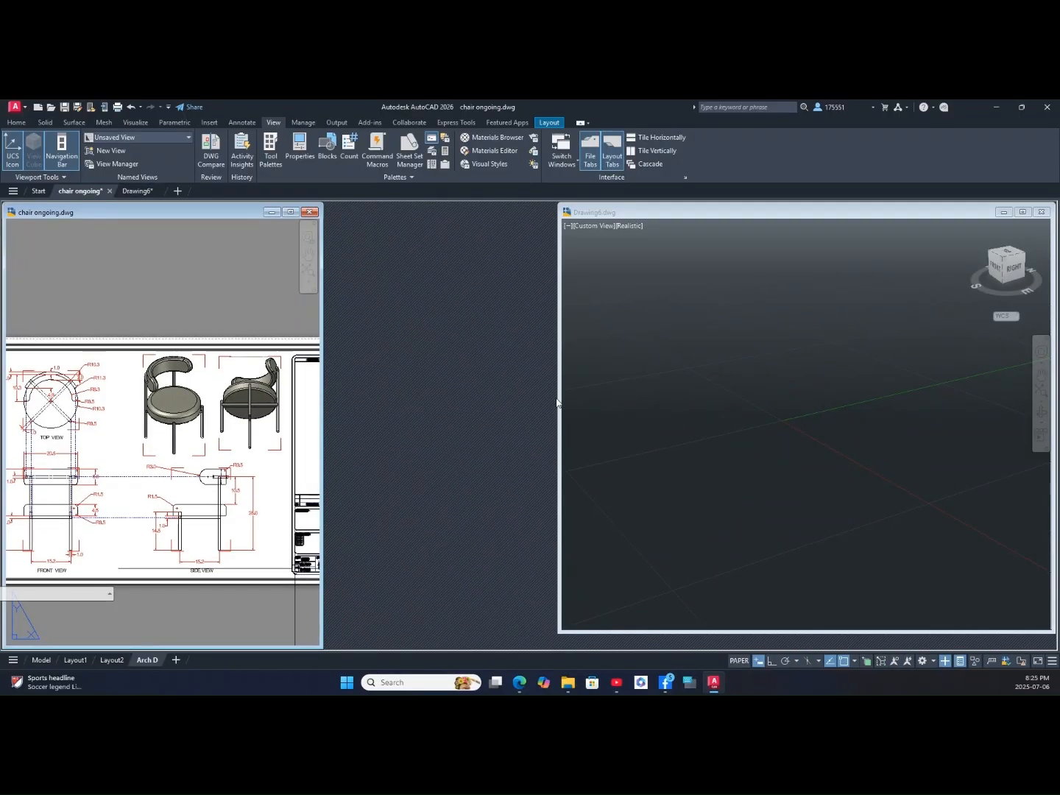
{"action": "left_click_drag", "start_coordinate": [559, 399], "coordinate": [324, 411]}
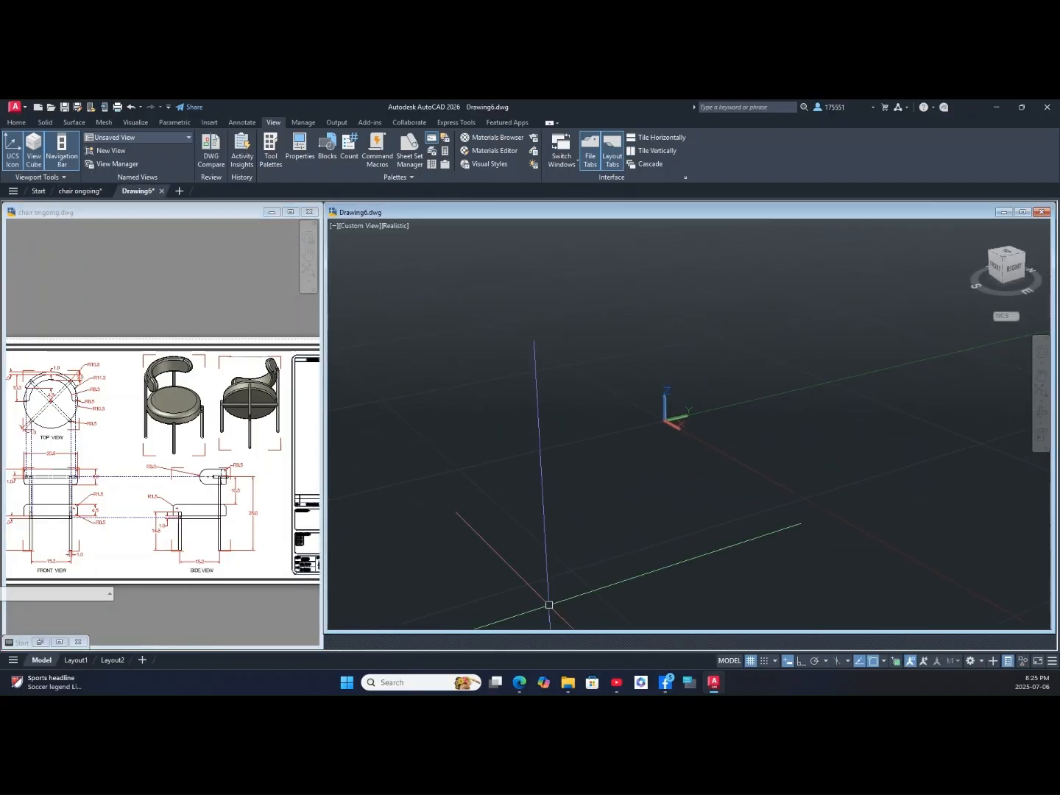
{"action": "left_click_drag", "start_coordinate": [531, 636], "coordinate": [530, 650]}
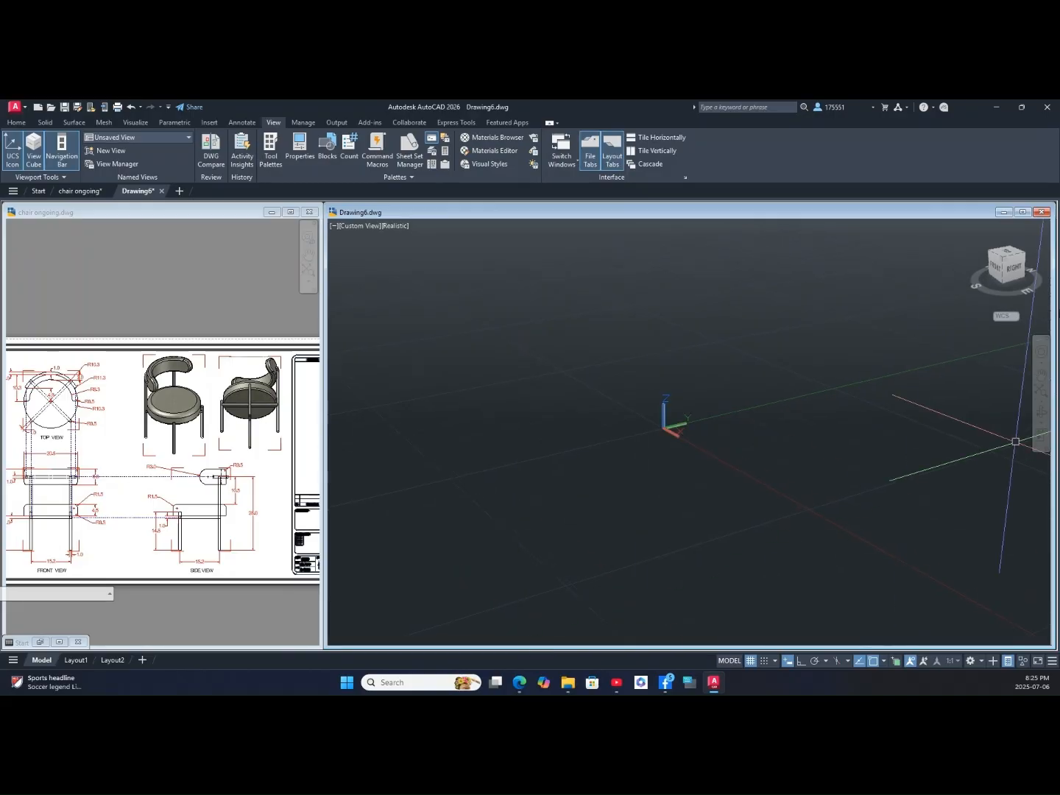
Step: Switch the new drawing to parallel projection and the Top view
{"action": "left_click", "coordinate": [1043, 299]}
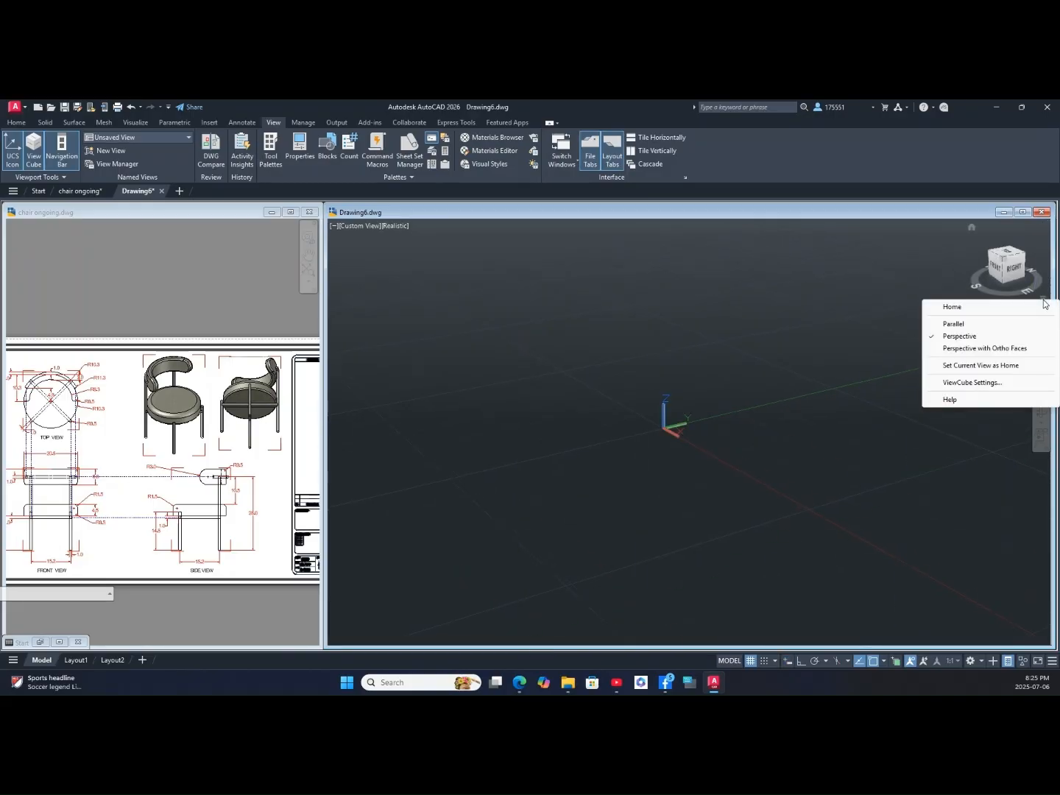
{"action": "left_click", "coordinate": [985, 326]}
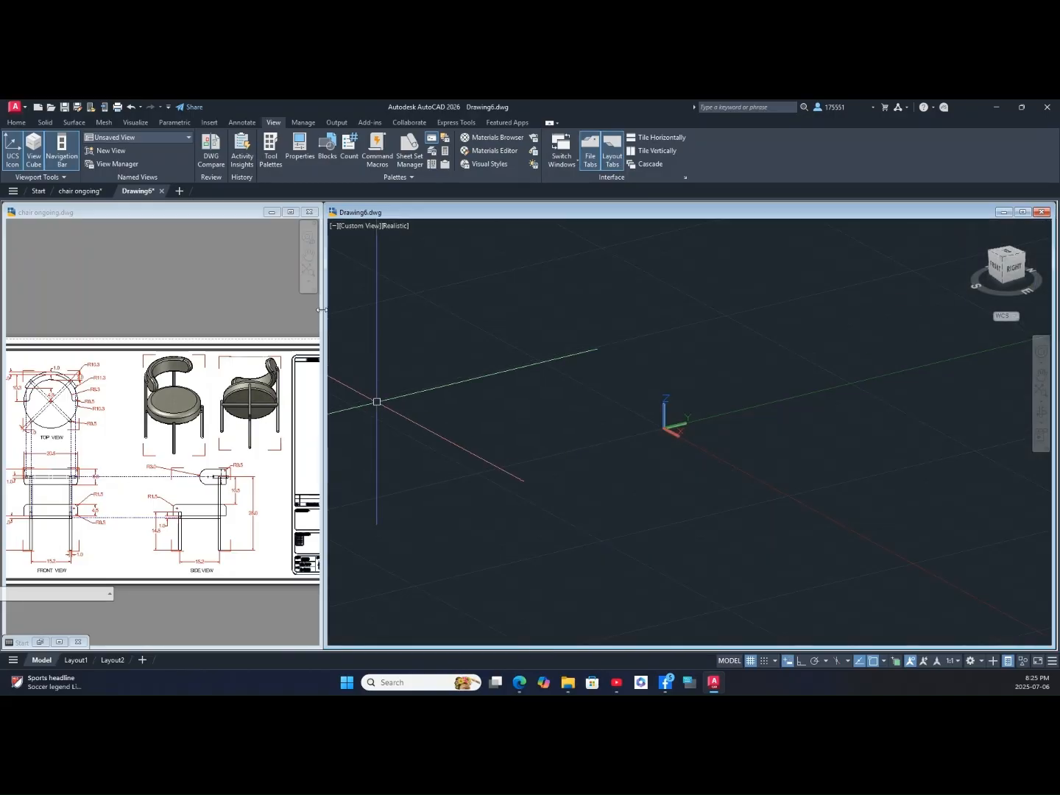
{"action": "left_click", "coordinate": [113, 428]}
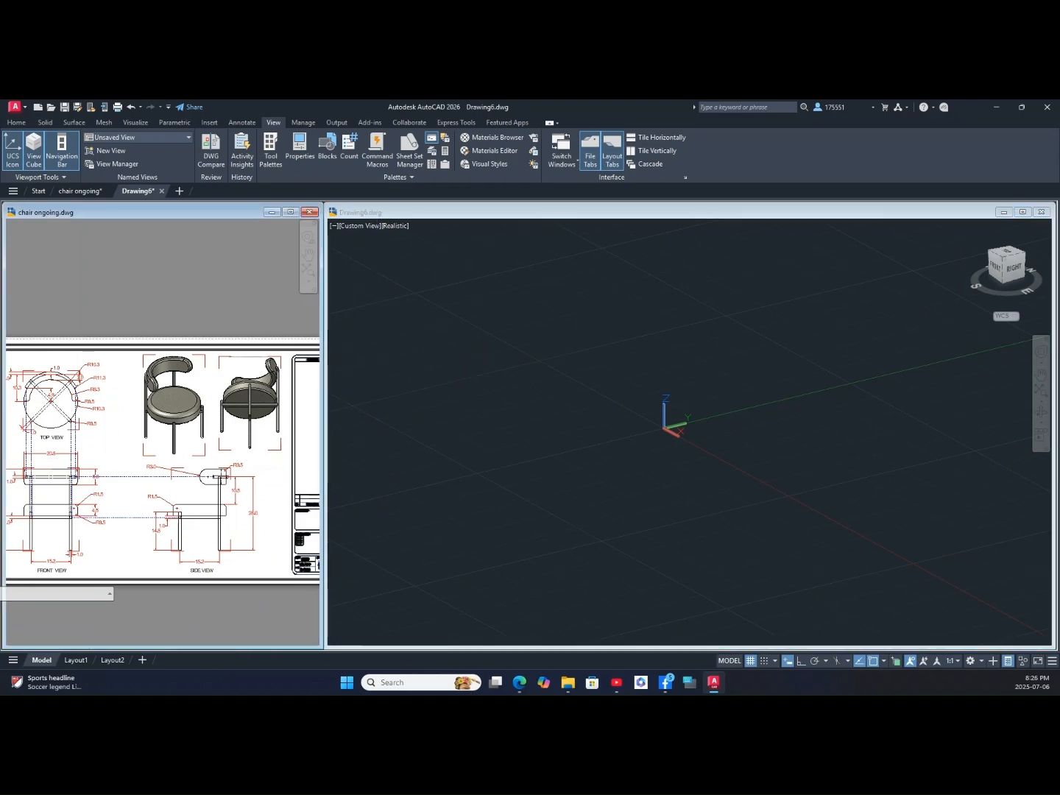
{"action": "scroll", "coordinate": [64, 423], "scroll_direction": "up", "scroll_amount": 2}
{"action": "middle_click_drag", "start_coordinate": [64, 422], "coordinate": [165, 429]}
{"action": "left_click", "coordinate": [371, 337]}
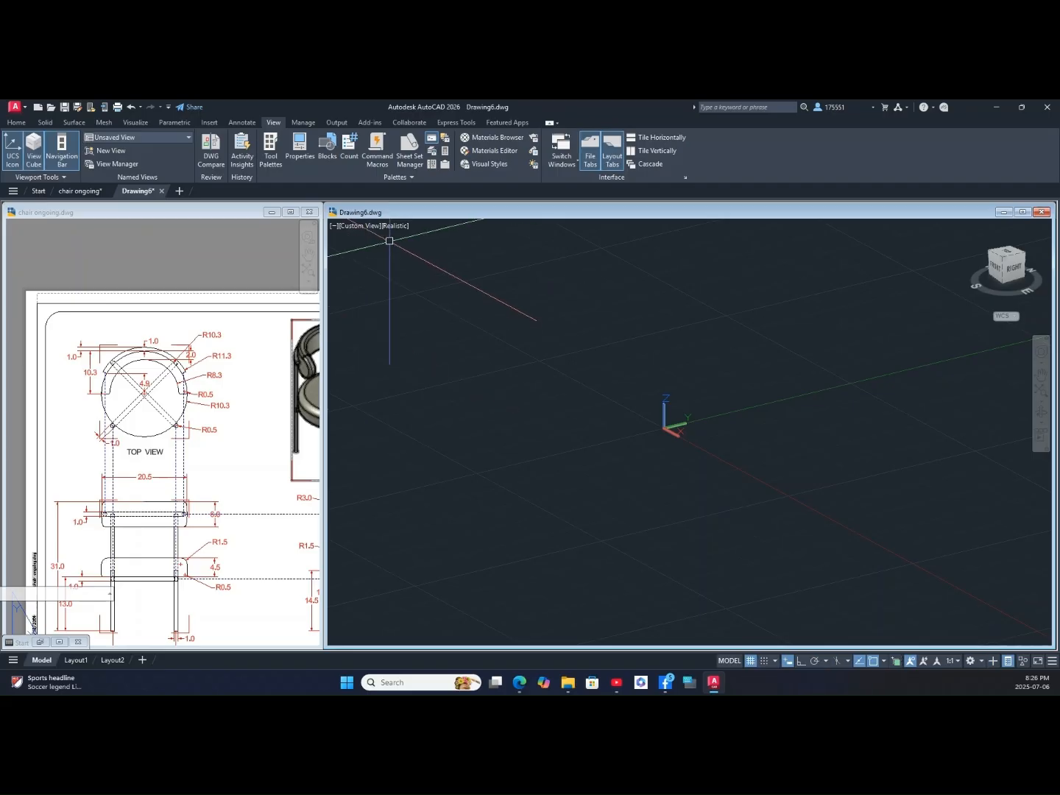
{"action": "left_click", "coordinate": [353, 226]}
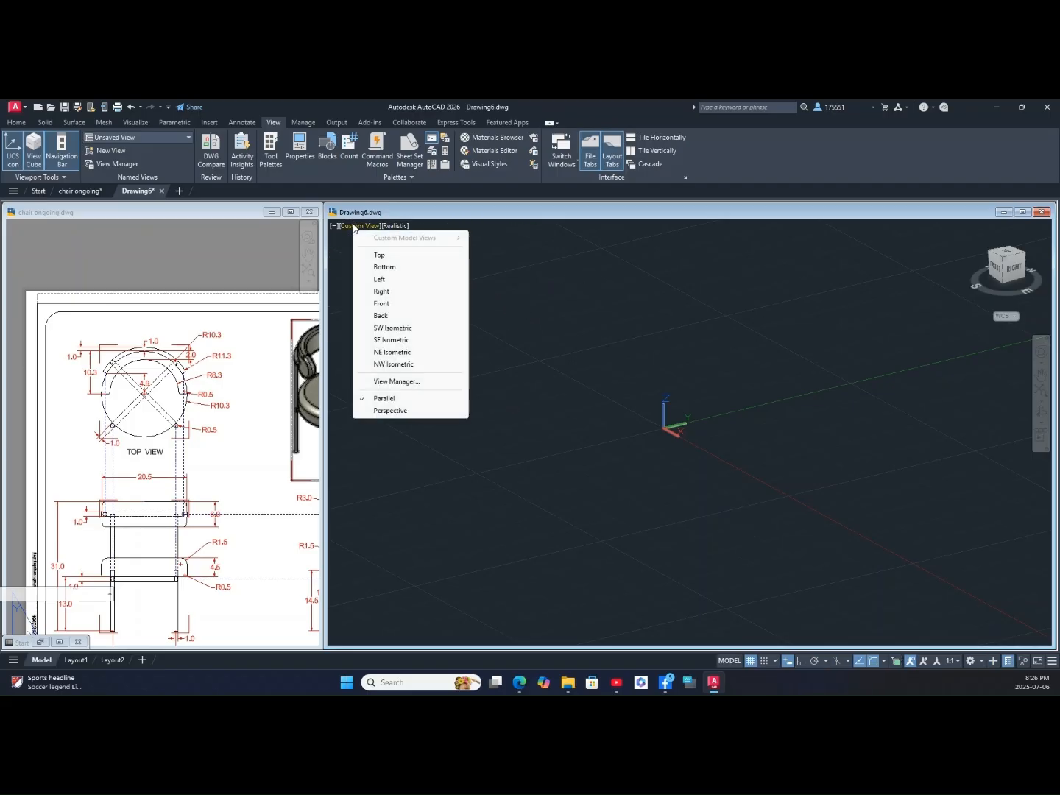
{"action": "left_click", "coordinate": [380, 255]}
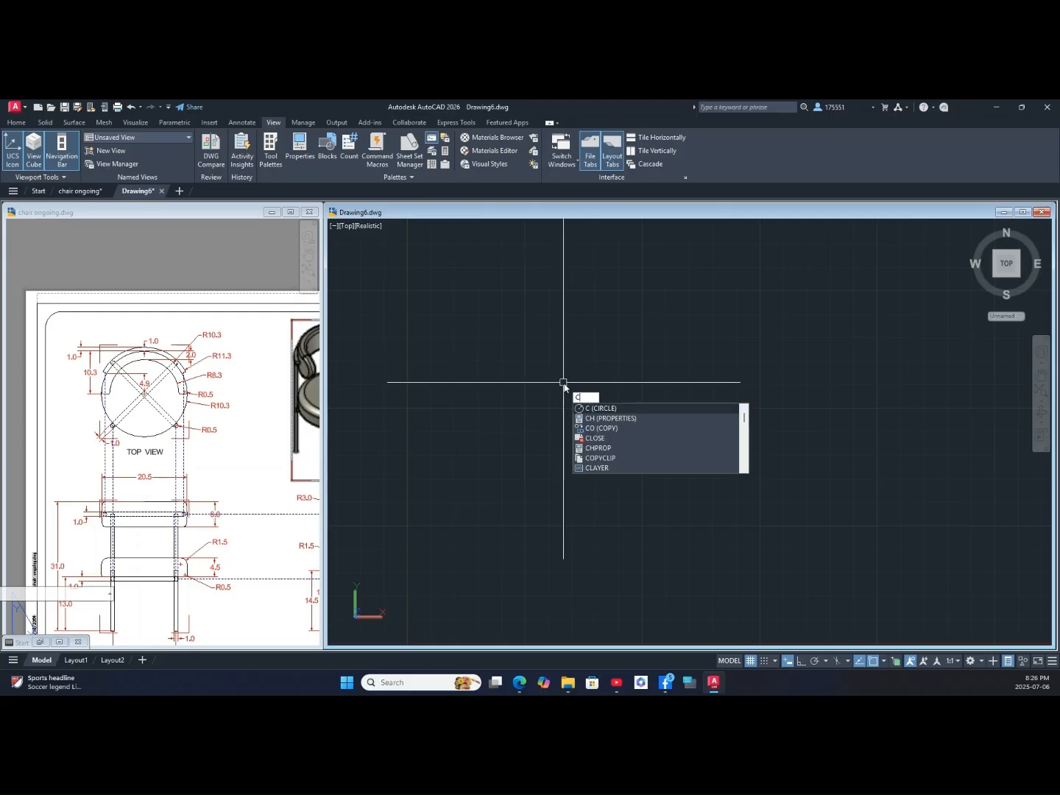
Step: Draw the seat circle in the new drawing, using the R10.3 radius from the reference's top view
{"action": "key", "text": "Return"}
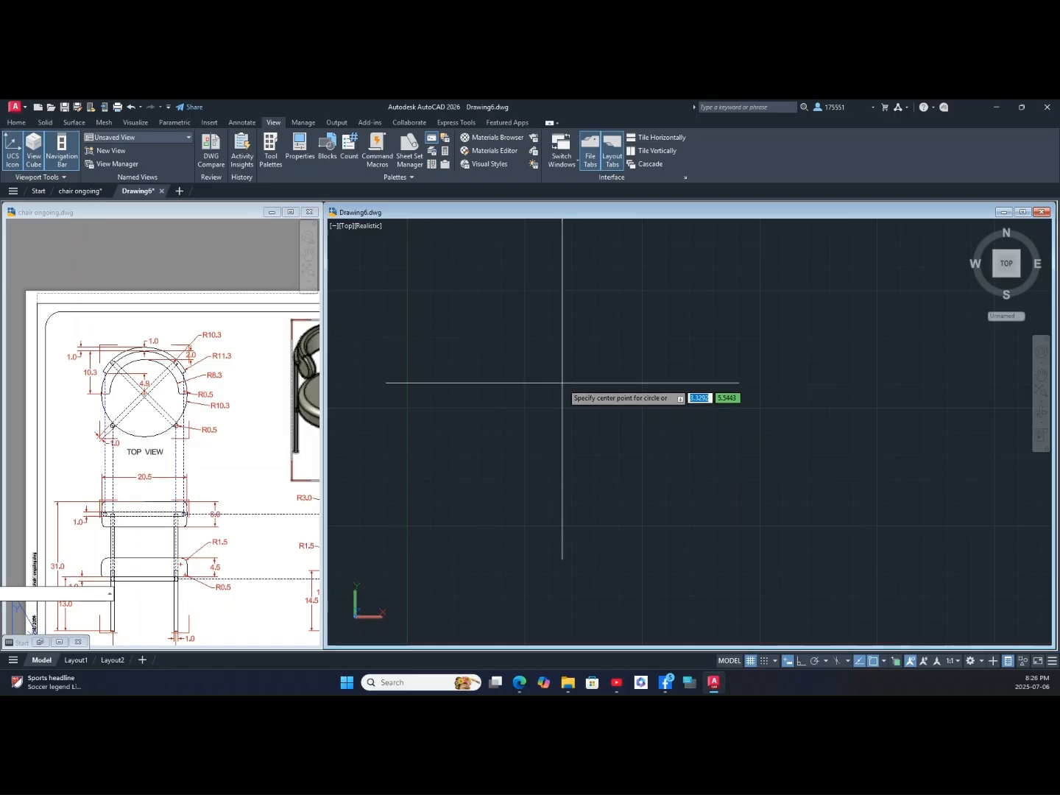
{"action": "left_click", "coordinate": [492, 446]}
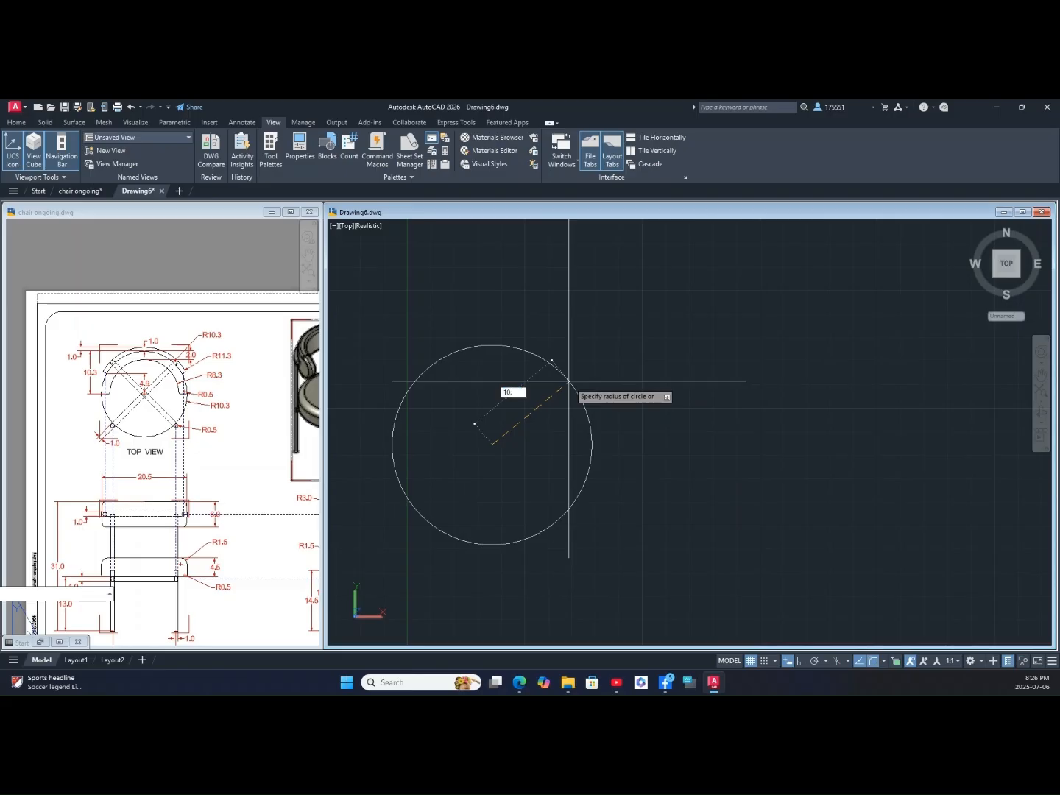
{"action": "key", "text": "Return"}
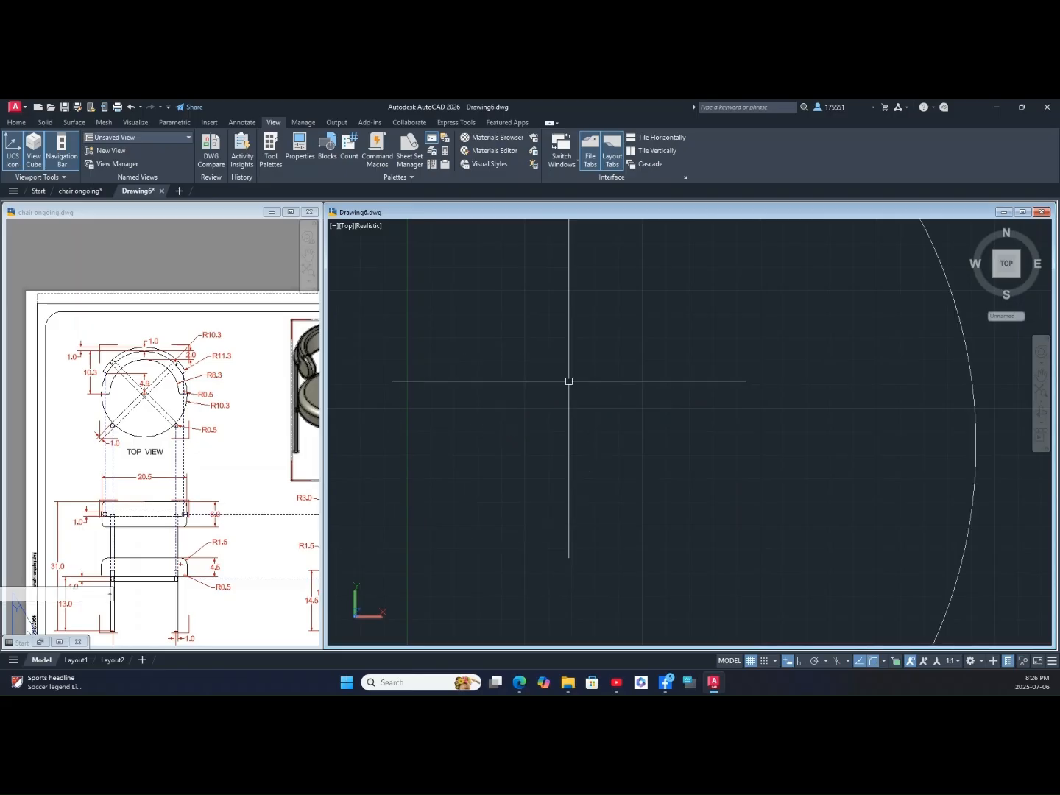
{"action": "scroll", "coordinate": [569, 381], "scroll_direction": "down", "scroll_amount": 3}
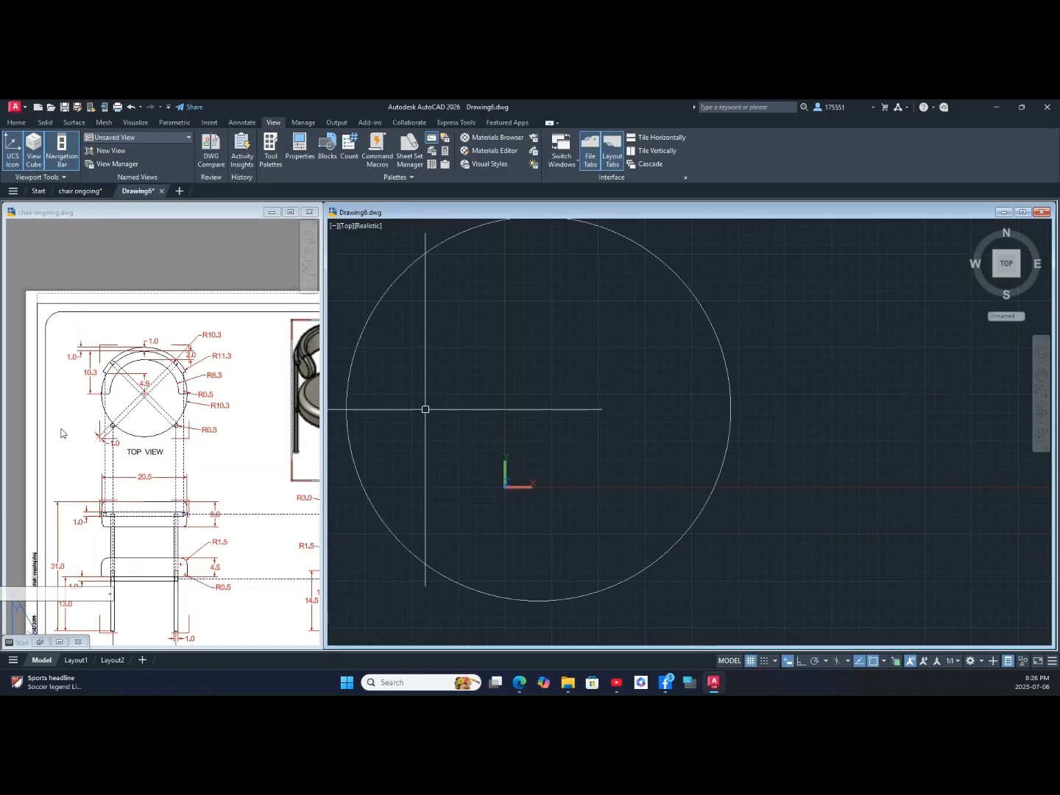
Step: Inspect the properties of the seat circle's R10.3 radius dimension in the reference drawing
{"action": "left_click", "coordinate": [302, 405]}
{"action": "left_click", "coordinate": [227, 403]}
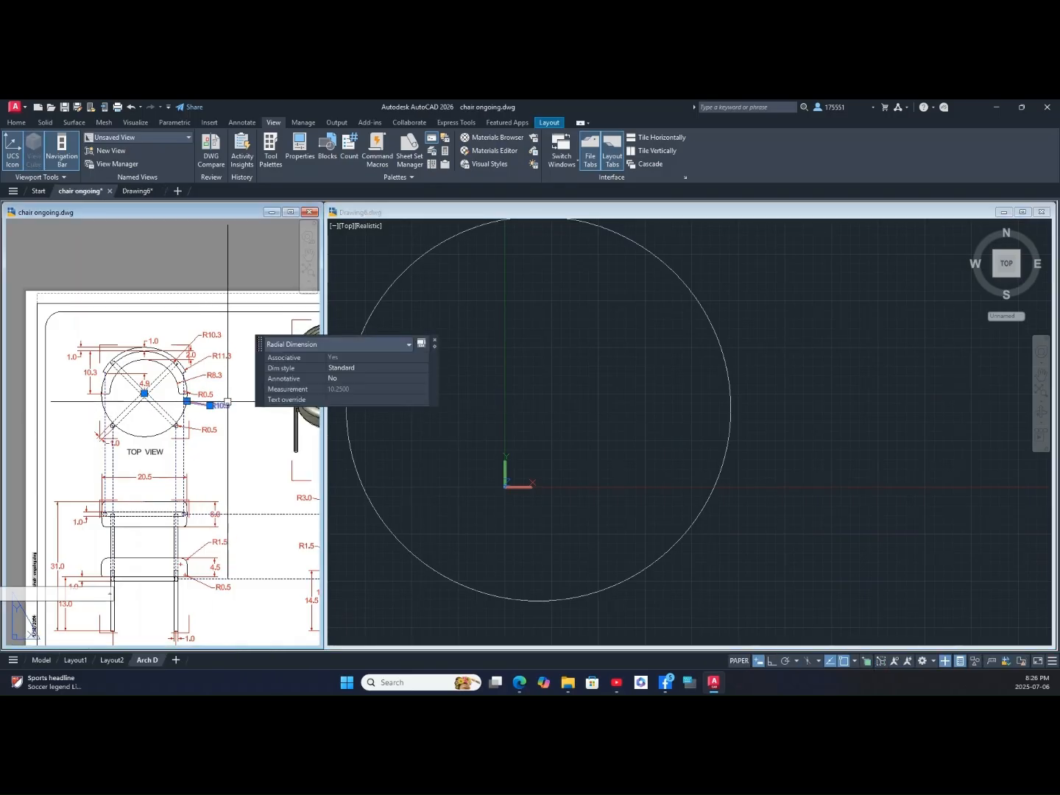
{"action": "key", "text": "Escape"}
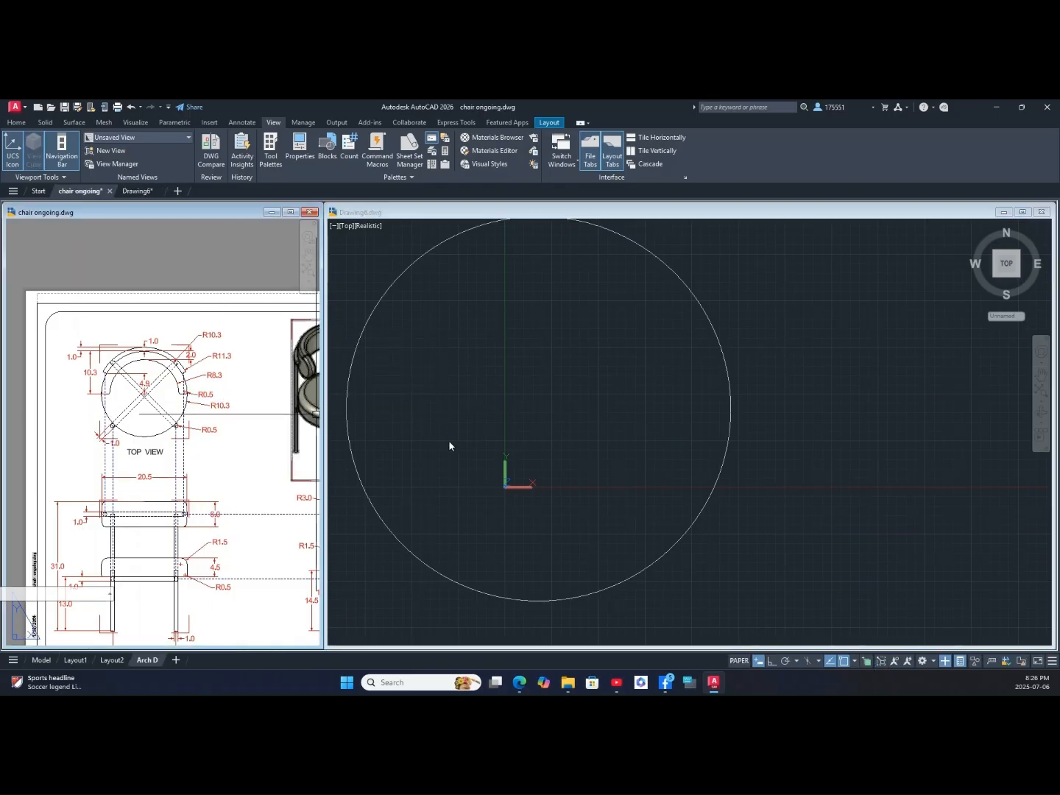
Step: Draw a vertical line across the seat circle from its upper quadrant to its lower quadrant
{"action": "left_click", "coordinate": [448, 441]}
{"action": "mouse_move", "coordinate": [449, 440]}
{"action": "middle_mouse_down"}
{"action": "mouse_move", "coordinate": [500, 475]}
{"action": "mouse_move", "coordinate": [484, 448]}
{"action": "middle_mouse_up"}
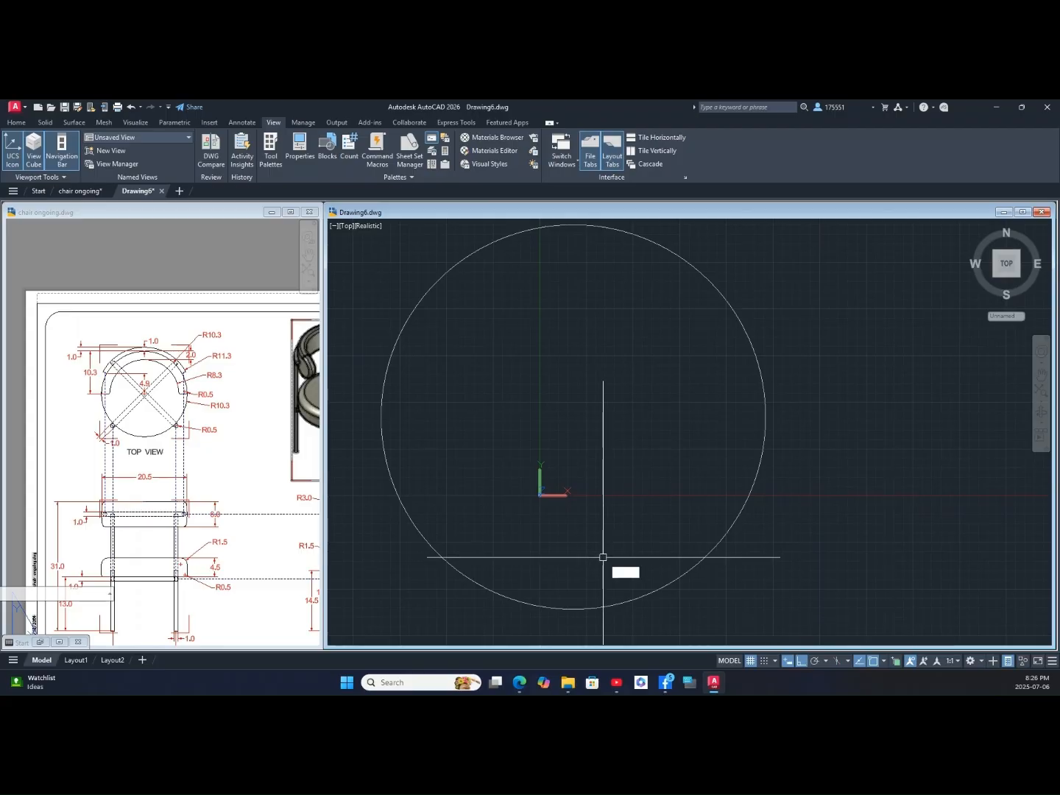
{"action": "type", "text": "l"}
{"action": "key", "text": "Return"}
{"action": "left_click", "coordinate": [575, 229]}
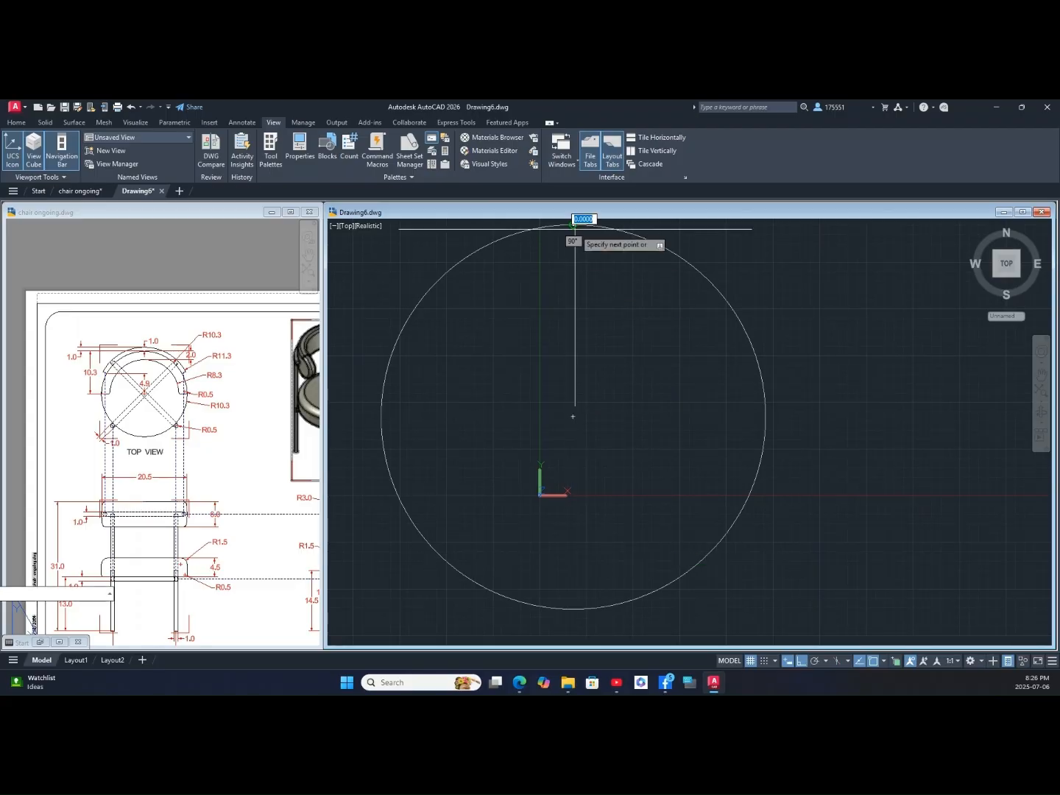
{"action": "left_click", "coordinate": [574, 609]}
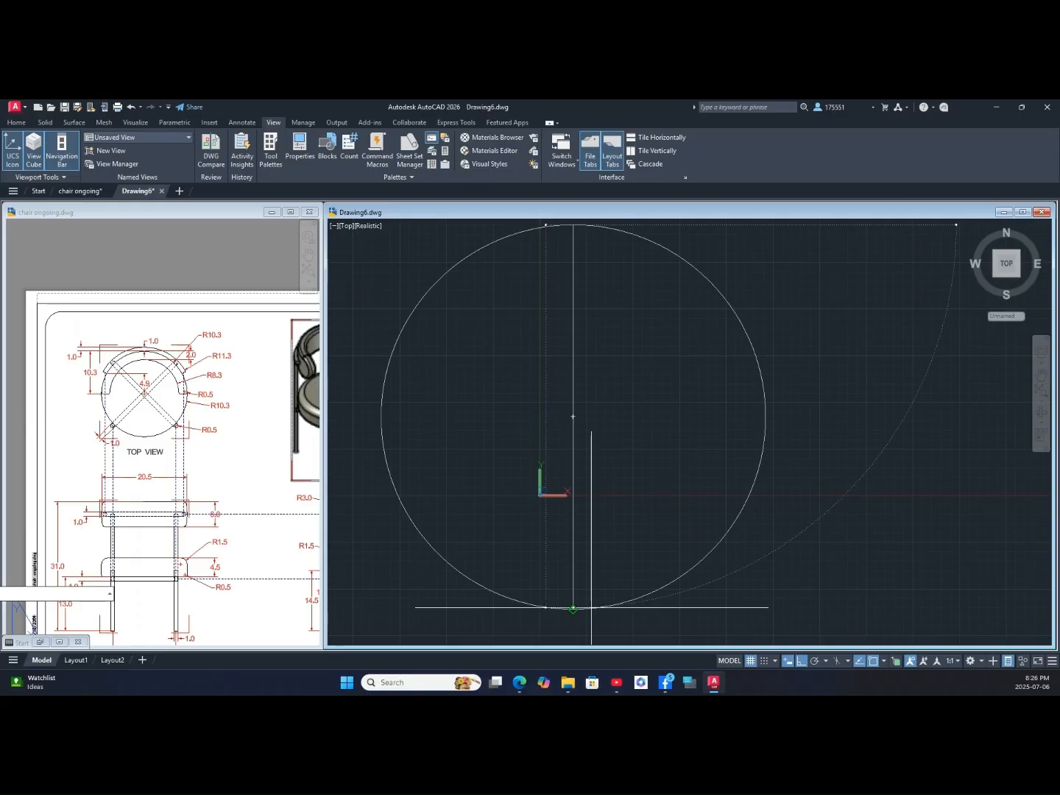
{"action": "right_click", "coordinate": [619, 488]}
{"action": "left_click", "coordinate": [627, 489]}
Step: Draw a horizontal line across the seat circle between its side quadrants
{"action": "right_click", "coordinate": [520, 428]}
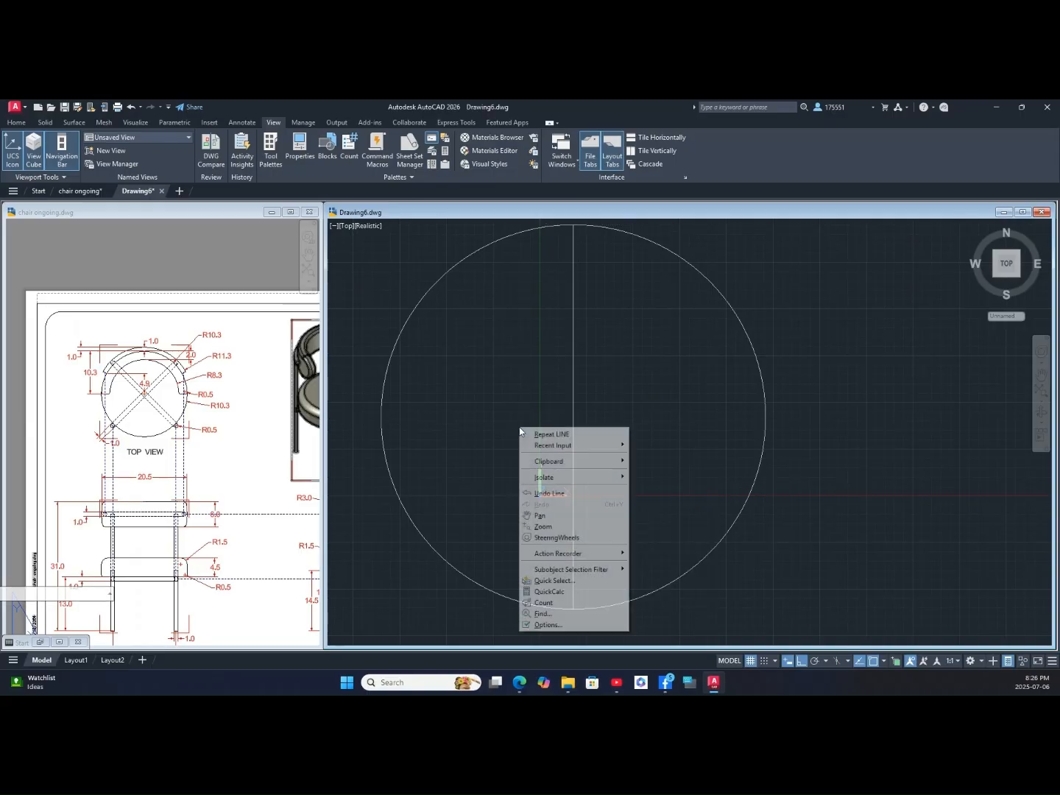
{"action": "left_click", "coordinate": [561, 435]}
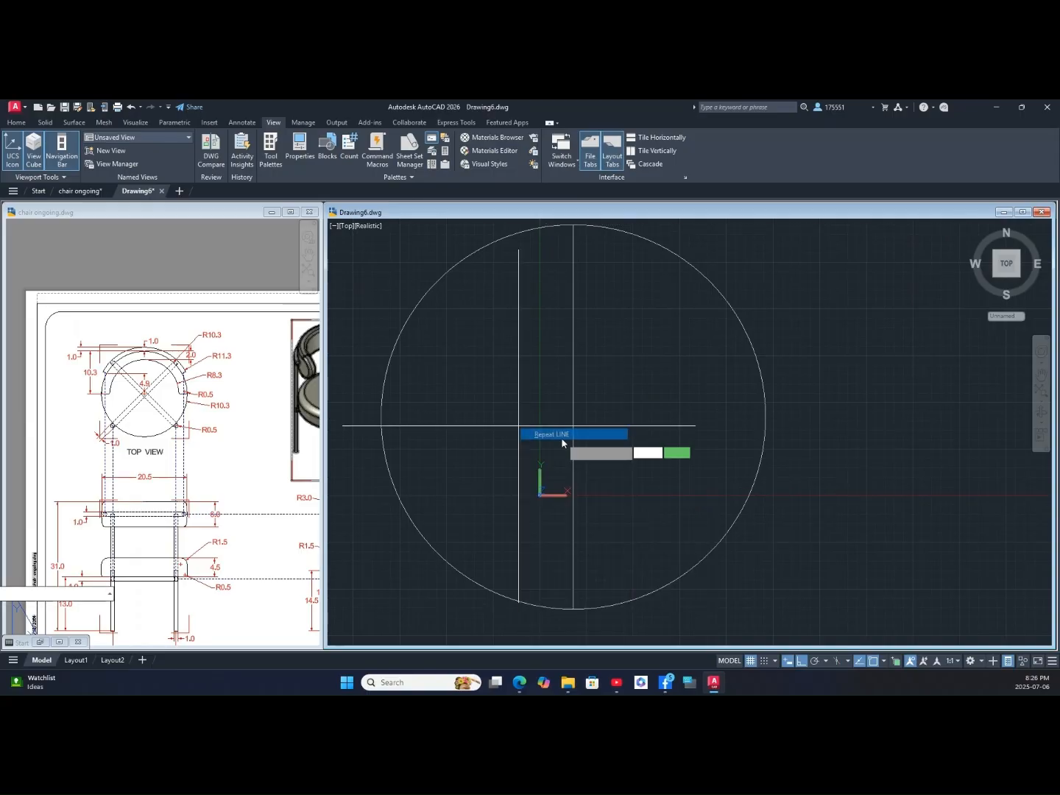
{"action": "left_click", "coordinate": [380, 417]}
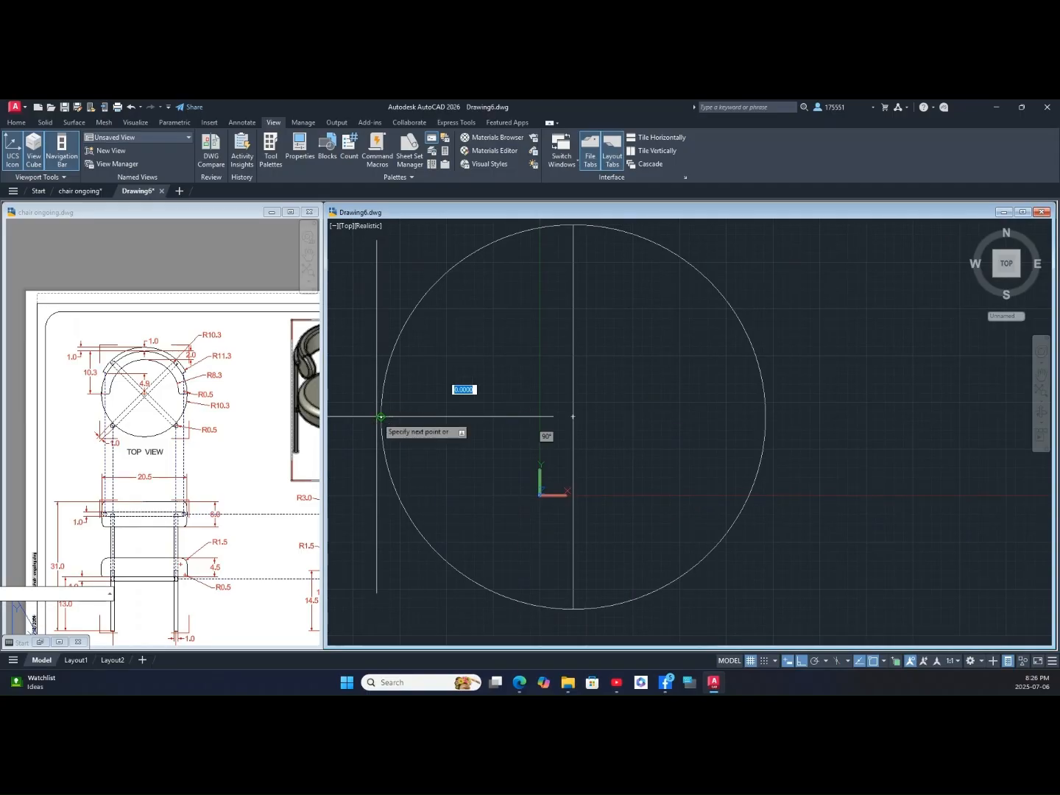
{"action": "right_click", "coordinate": [813, 417]}
{"action": "left_click", "coordinate": [832, 432]}
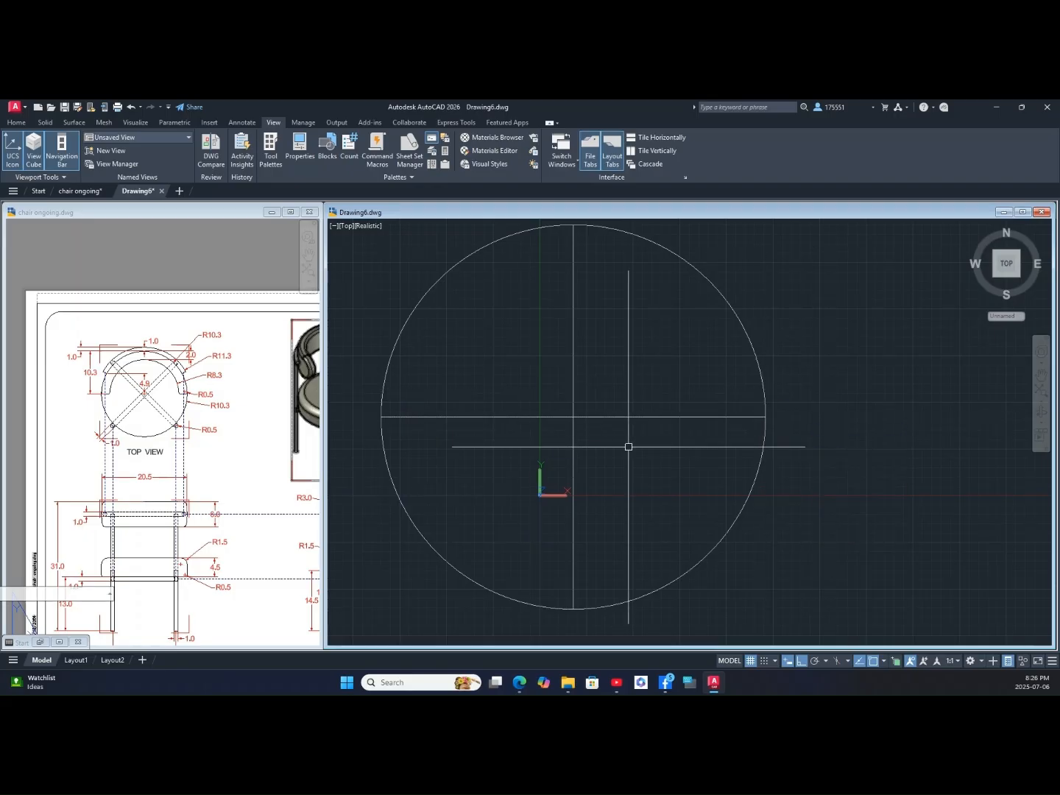
Step: Rotate the two lines crossing the seat circle by 45 degrees about the circle's center
{"action": "left_click", "coordinate": [16, 123]}
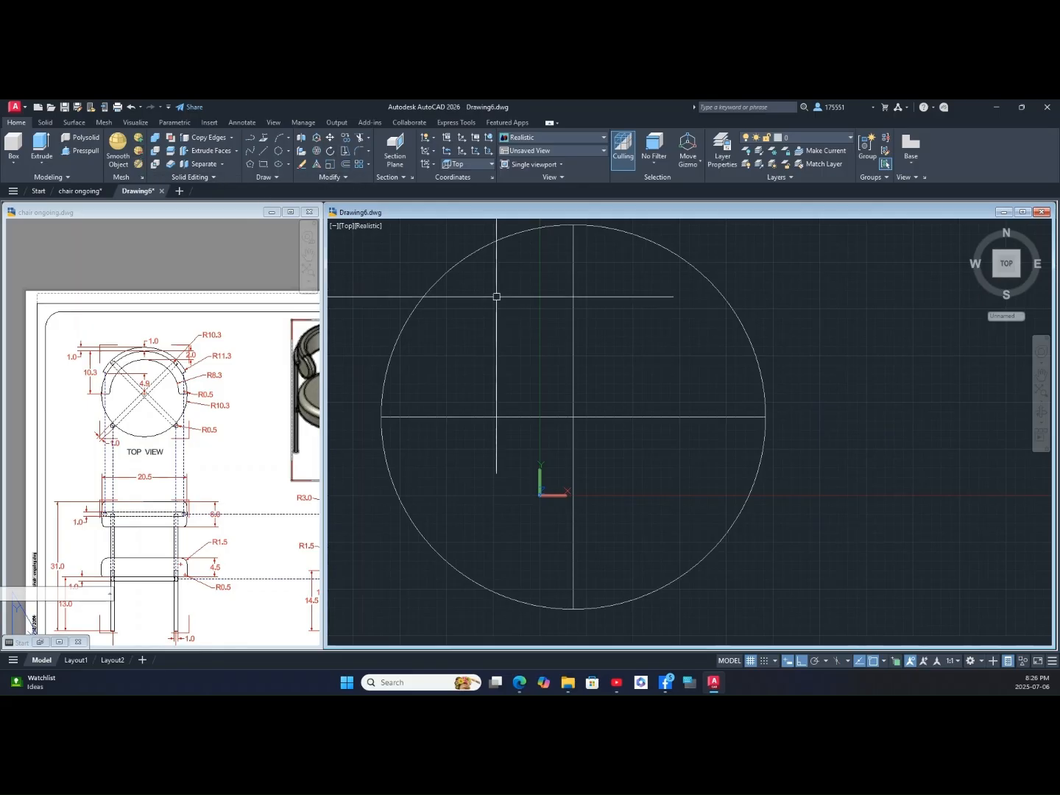
{"action": "type", "text": "RO"}
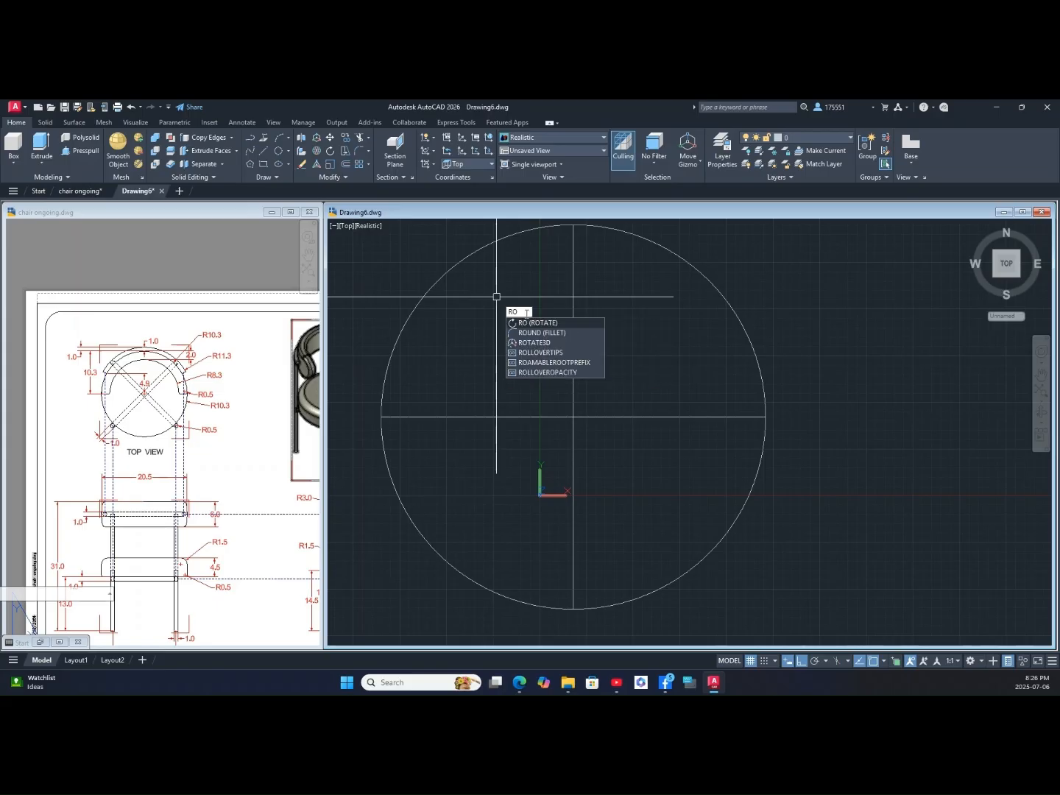
{"action": "key", "text": "Return"}
{"action": "left_click", "coordinate": [599, 431]}
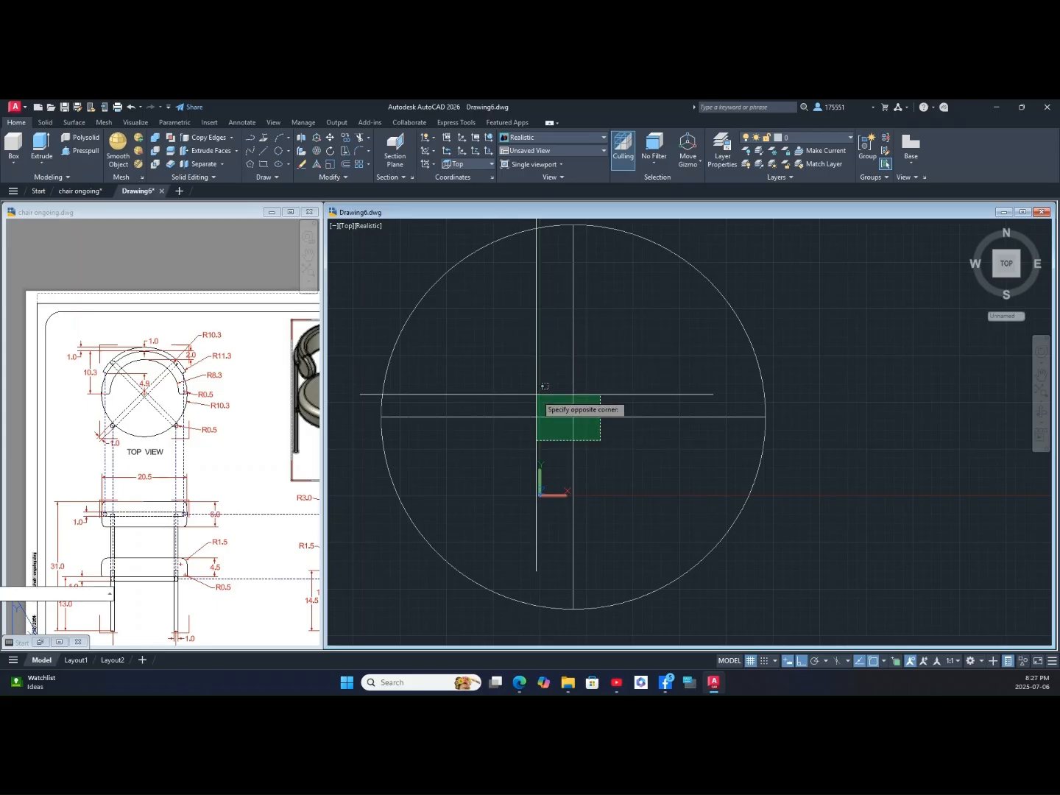
{"action": "left_click", "coordinate": [541, 394]}
{"action": "key", "text": "Return"}
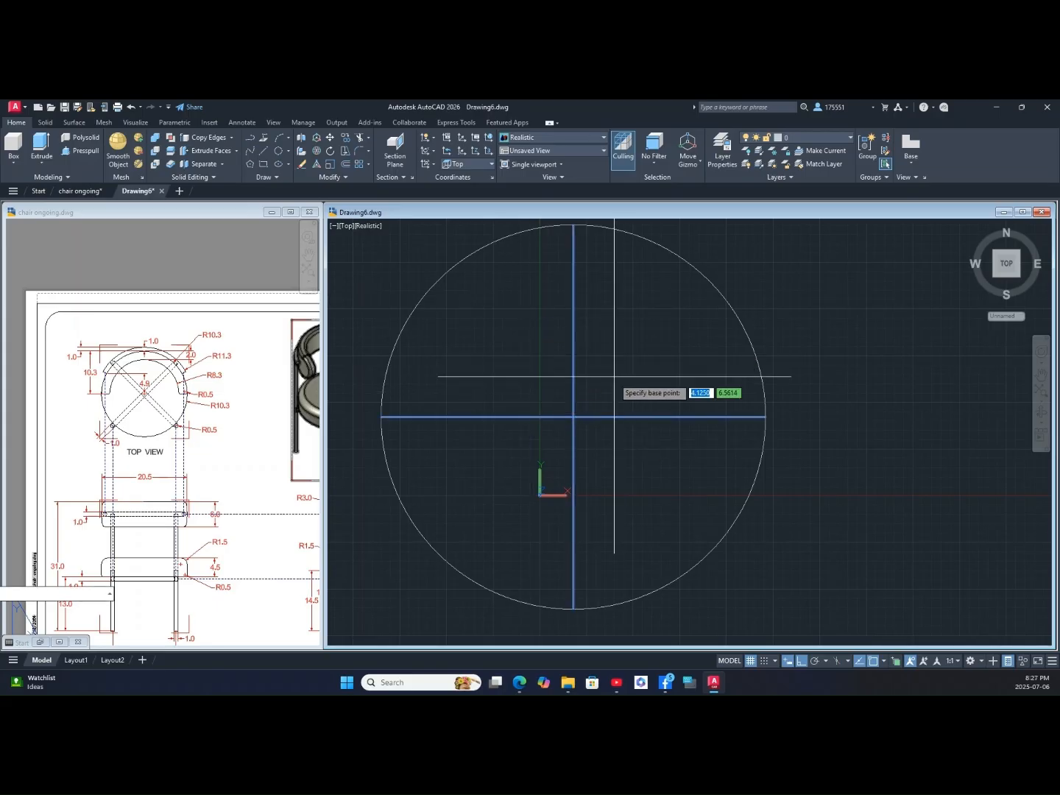
{"action": "left_click", "coordinate": [574, 417]}
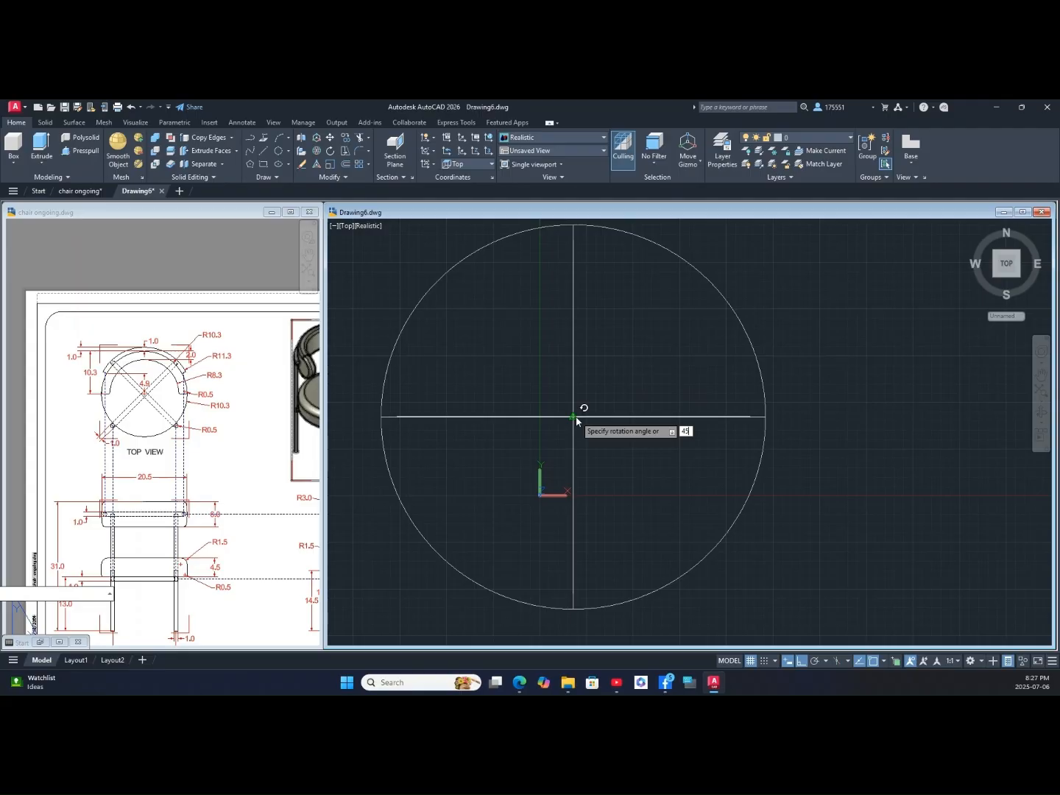
{"action": "type", "text": "45"}
{"action": "key", "text": "Return"}
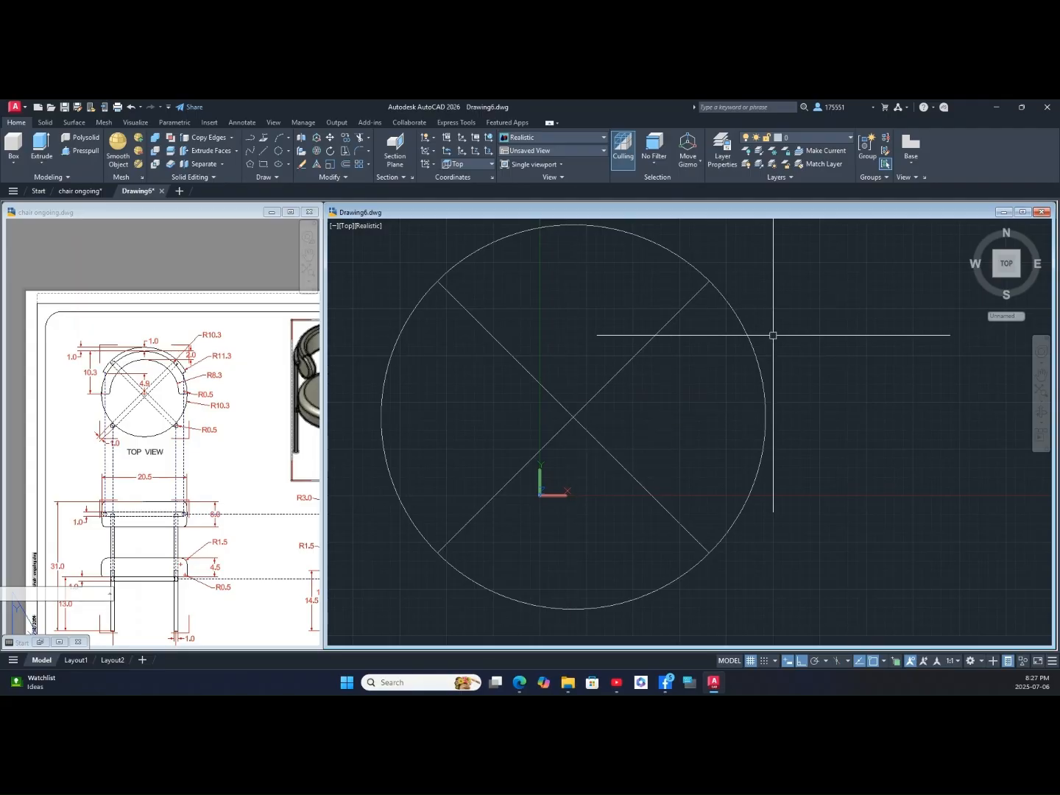
Step: Show the seat sketch from a slightly orbited SW Isometric view with the drawing grid turned off
{"action": "left_click", "coordinate": [347, 226]}
{"action": "left_click", "coordinate": [412, 329]}
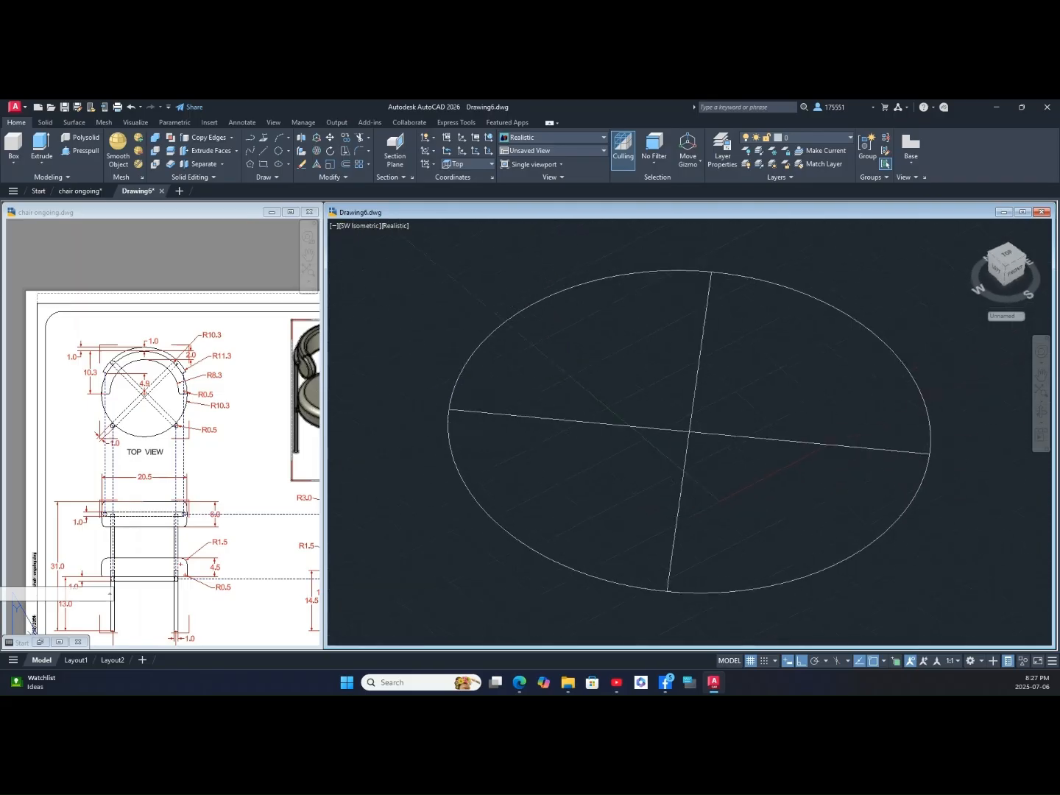
{"action": "scroll", "coordinate": [680, 445], "scroll_direction": "down", "scroll_amount": 3}
{"action": "middle_click_drag", "start_coordinate": [679, 446], "coordinate": [600, 476]}
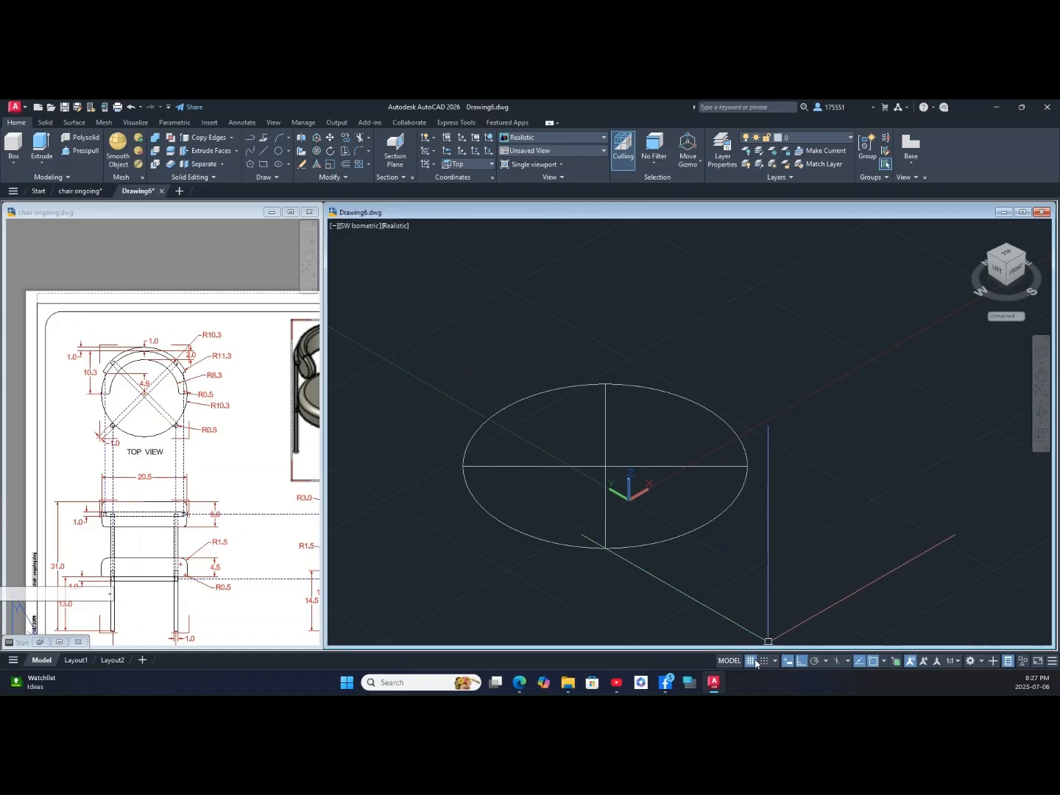
{"action": "left_click", "coordinate": [753, 662]}
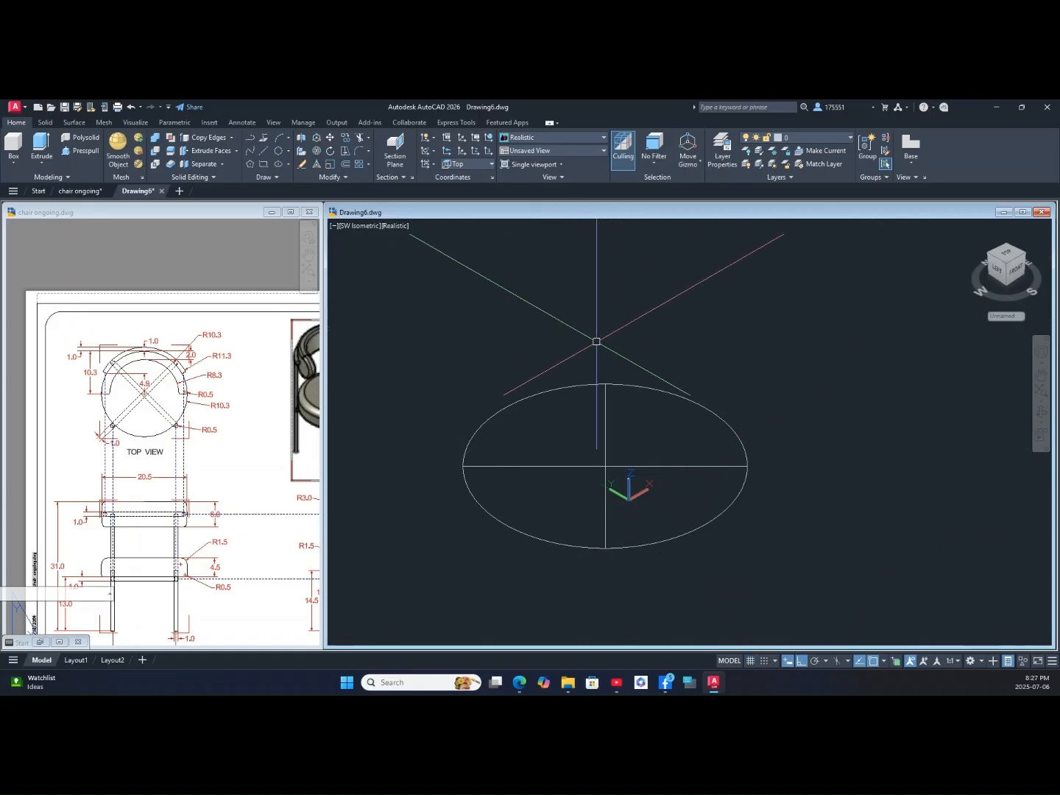
{"action": "mouse_move", "coordinate": [615, 372]}
{"action": "middle_mouse_down", "text": "shift"}
{"action": "mouse_move", "coordinate": [567, 347]}
{"action": "mouse_move", "coordinate": [674, 351]}
{"action": "mouse_move", "coordinate": [646, 353]}
{"action": "mouse_move", "coordinate": [684, 368]}
{"action": "mouse_move", "coordinate": [634, 363]}
{"action": "middle_mouse_up", "text": "shift"}
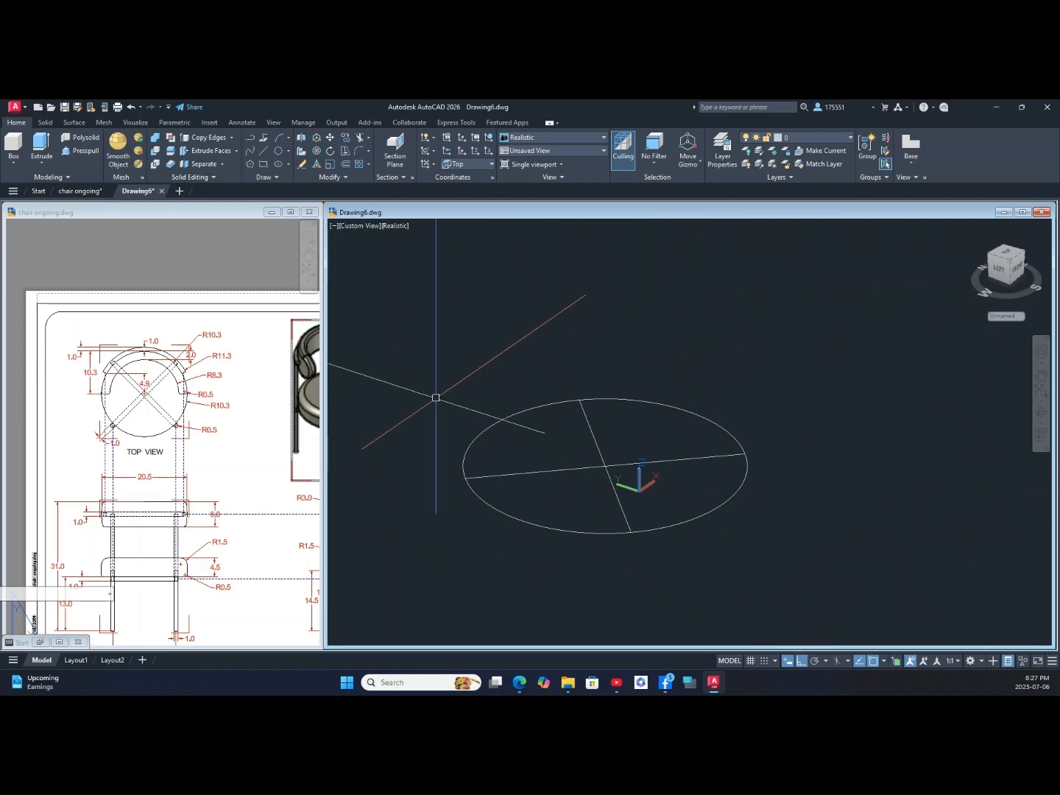
Step: Draw a 28-unit vertical 3D polyline up from the northwest end of the diagonals, following the rear leg height in the reference's side view
{"action": "left_click", "coordinate": [212, 494]}
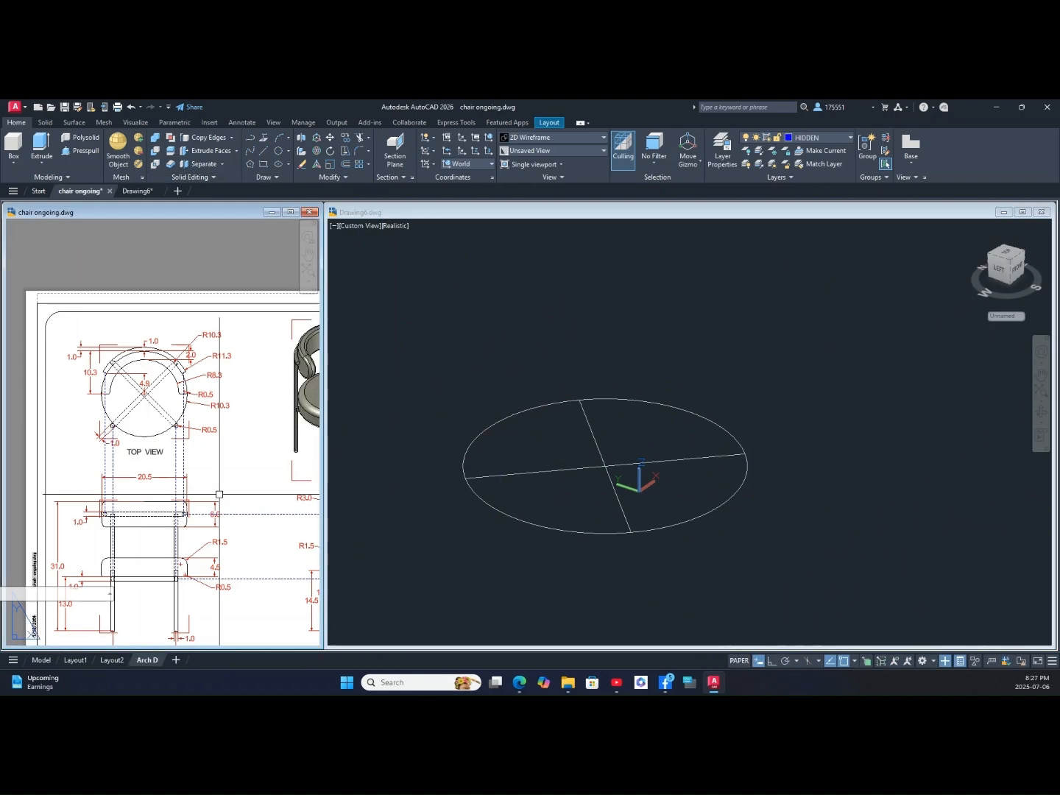
{"action": "middle_click_drag", "start_coordinate": [221, 495], "coordinate": [169, 464]}
{"action": "scroll", "coordinate": [170, 465], "scroll_direction": "down", "scroll_amount": 2}
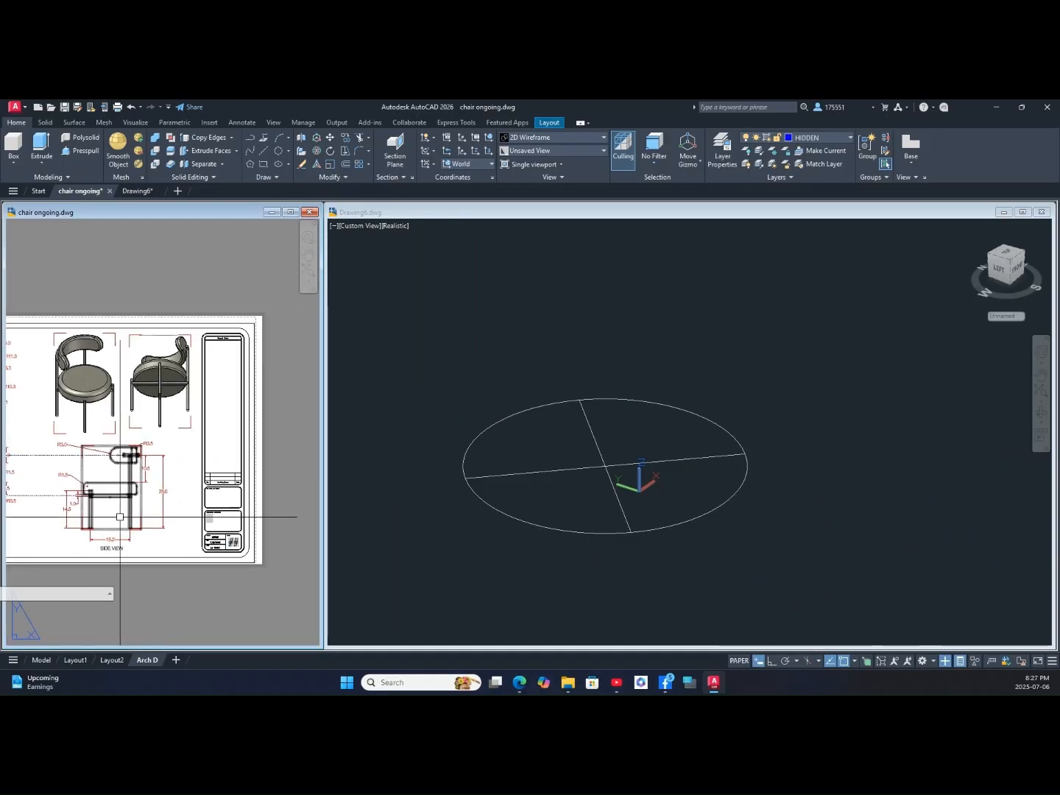
{"action": "scroll", "coordinate": [95, 515], "scroll_direction": "up", "scroll_amount": 3}
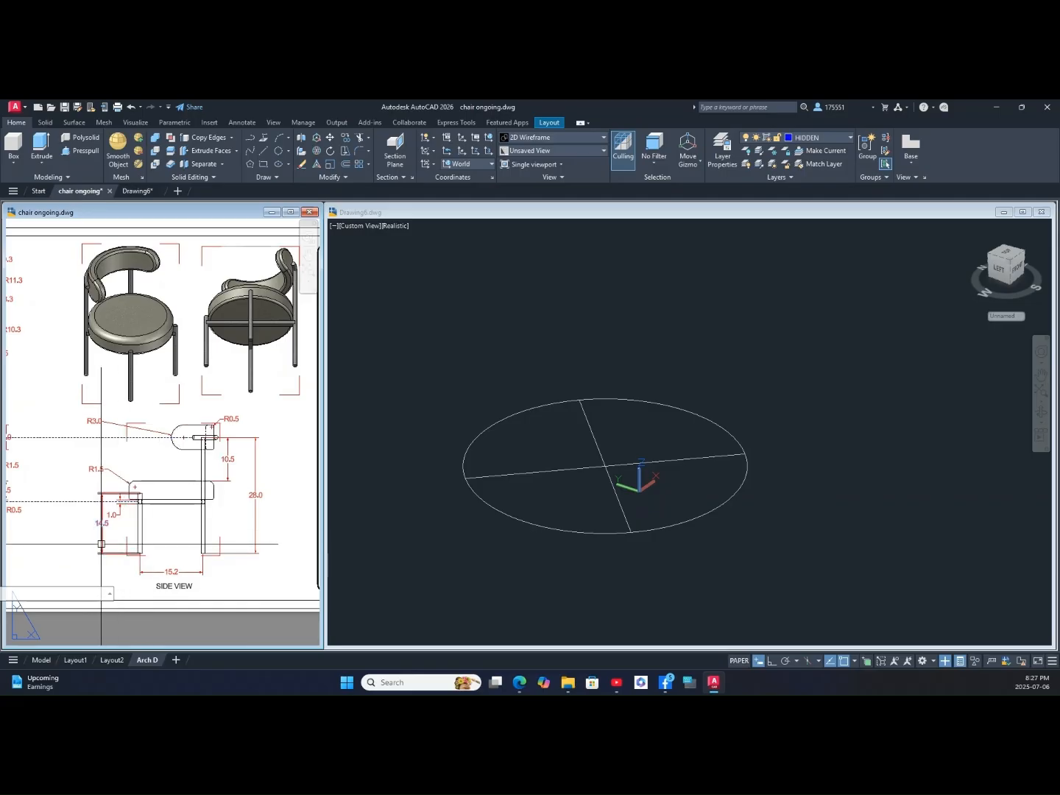
{"action": "left_click", "coordinate": [589, 561]}
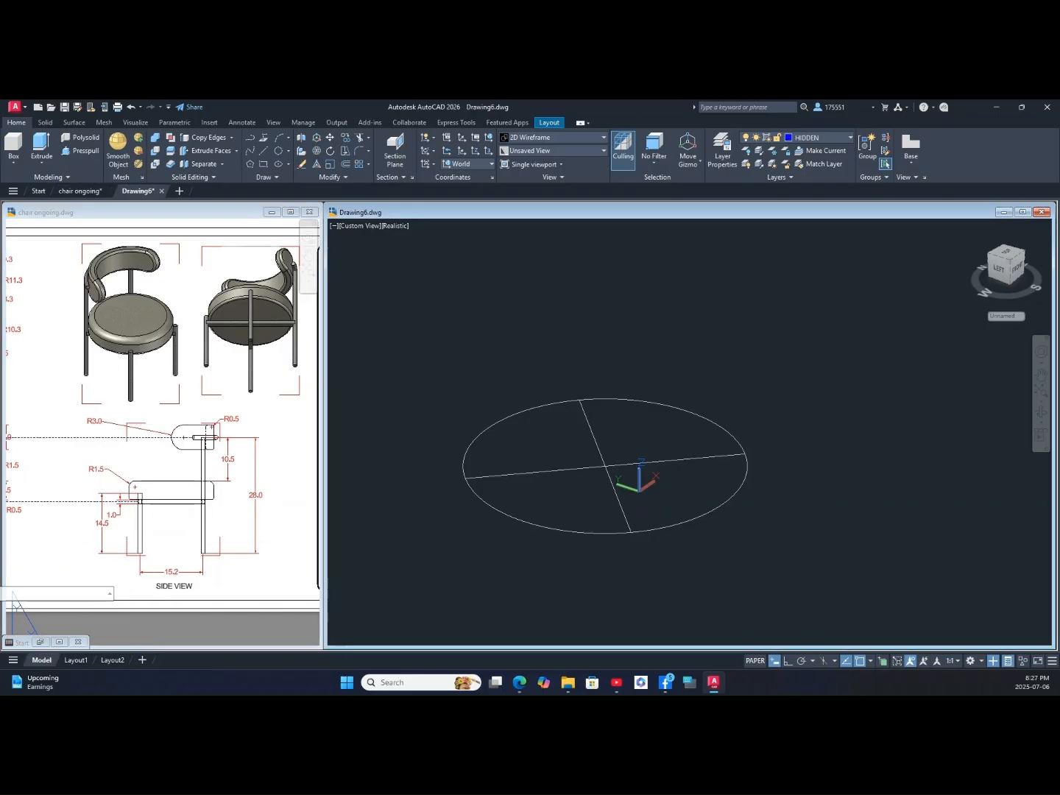
{"action": "left_click", "coordinate": [265, 140]}
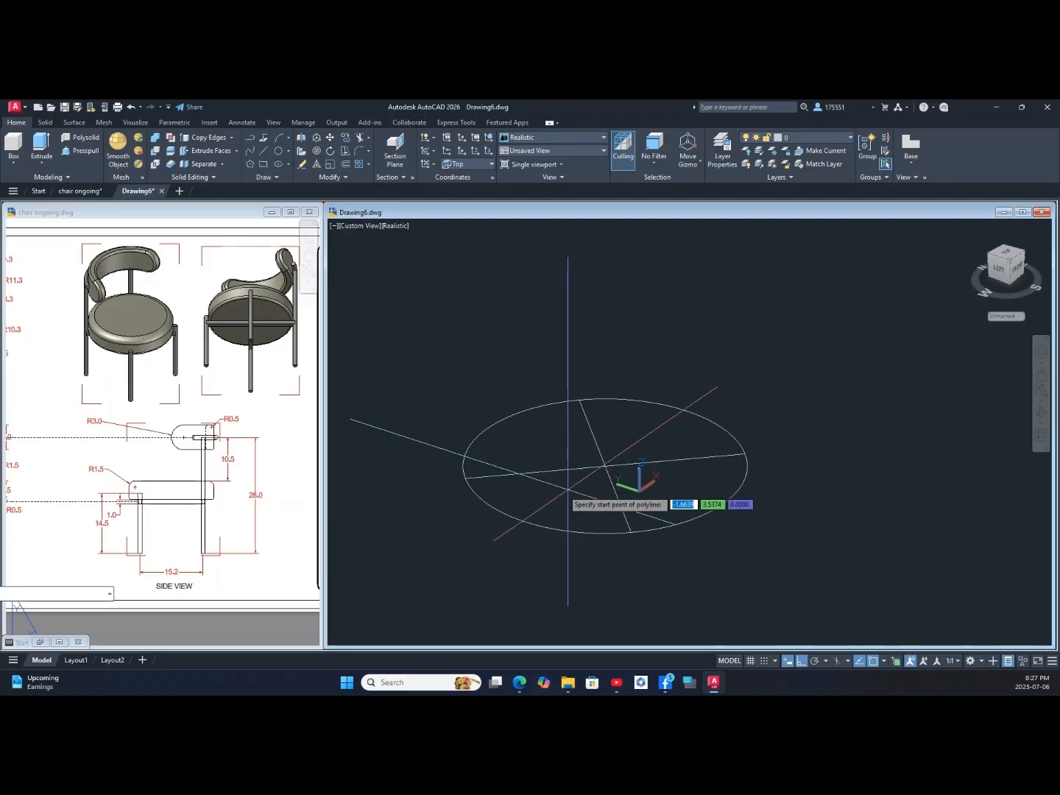
{"action": "left_click", "coordinate": [464, 466]}
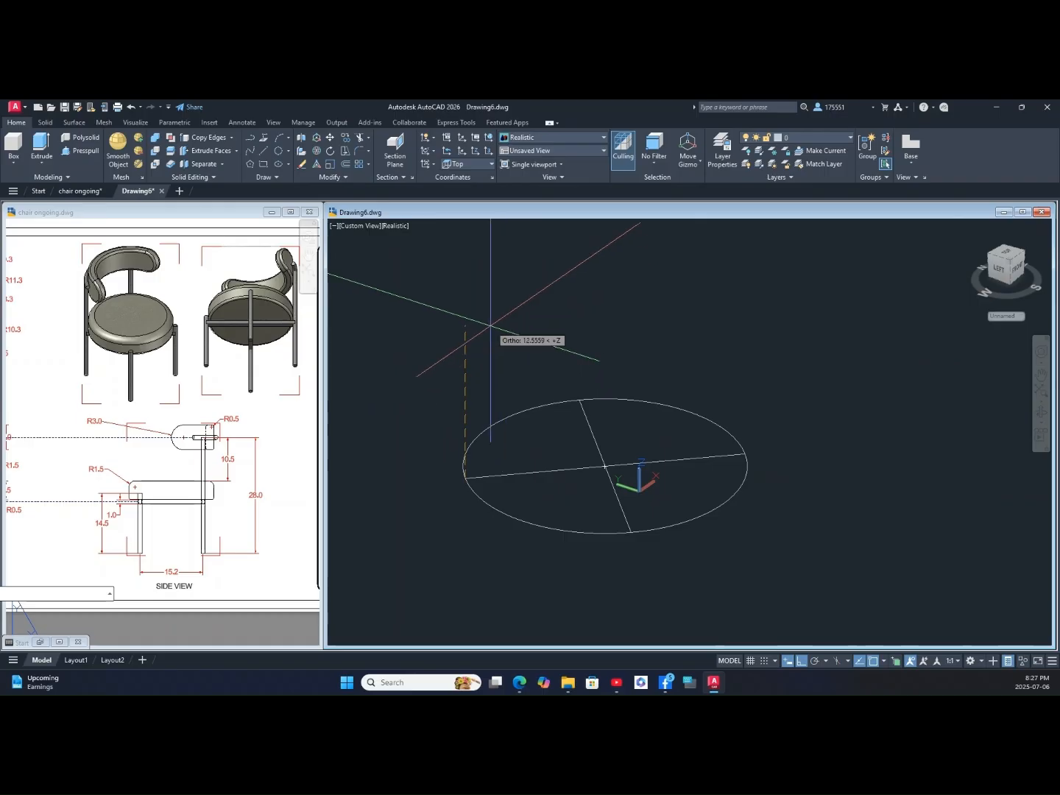
{"action": "type", "text": "28"}
{"action": "key", "text": "Return"}
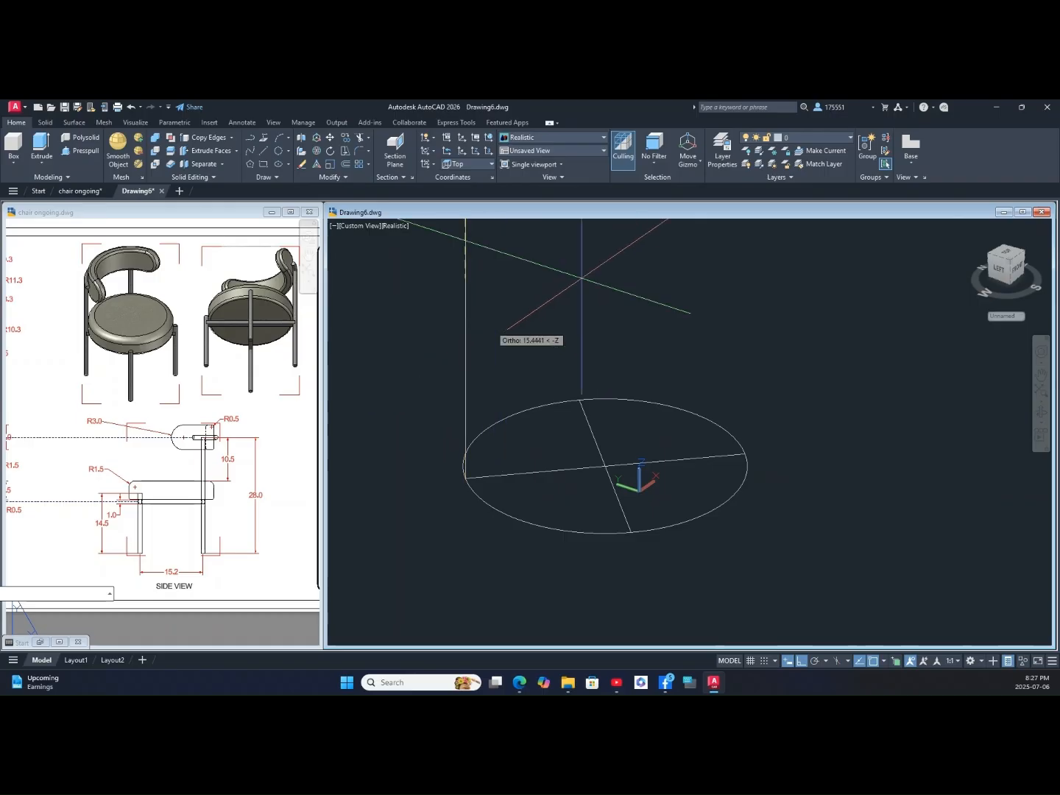
{"action": "right_click", "coordinate": [681, 299]}
{"action": "left_click", "coordinate": [693, 307]}
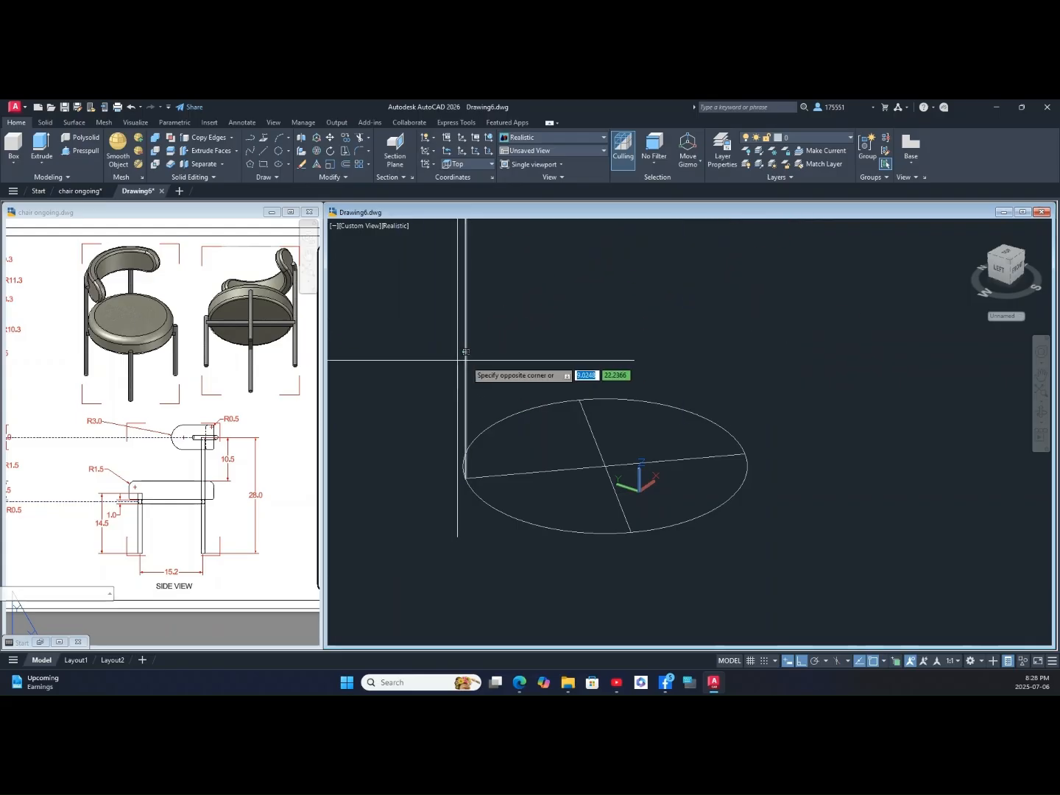
Step: Copy the 28-unit vertical polyline from the northwest diagonal end to the northeast diagonal end on the seat circle
{"action": "left_click", "coordinate": [465, 372]}
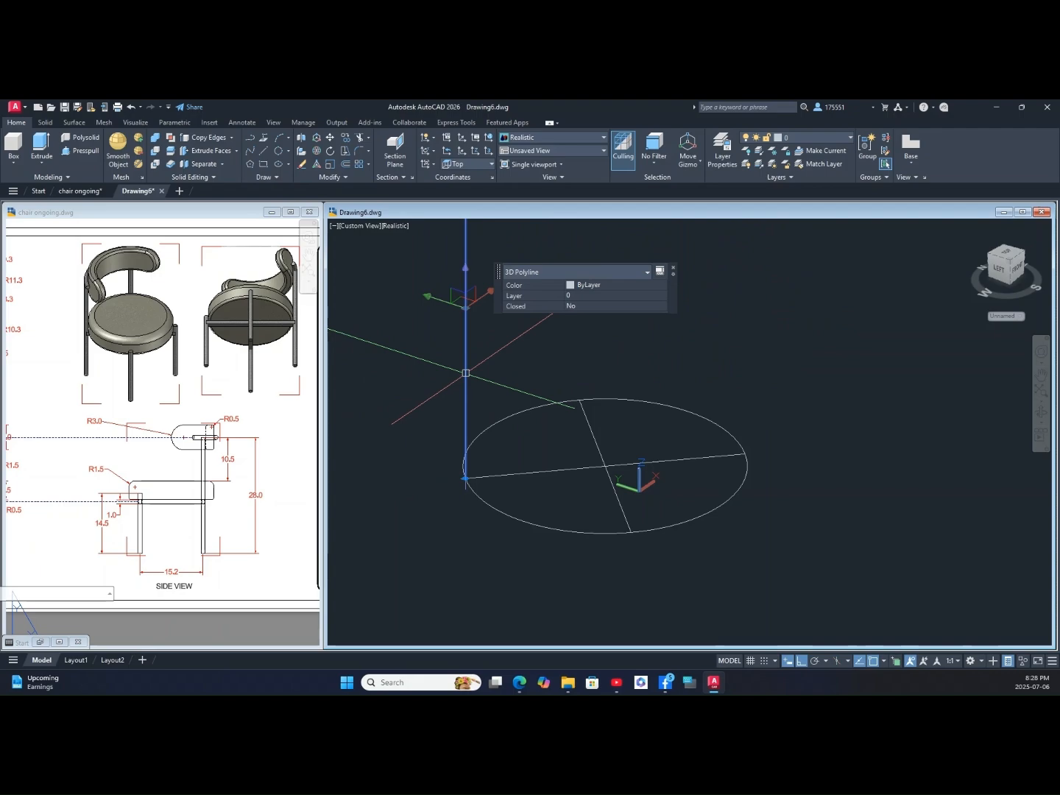
{"action": "right_click", "coordinate": [466, 373]}
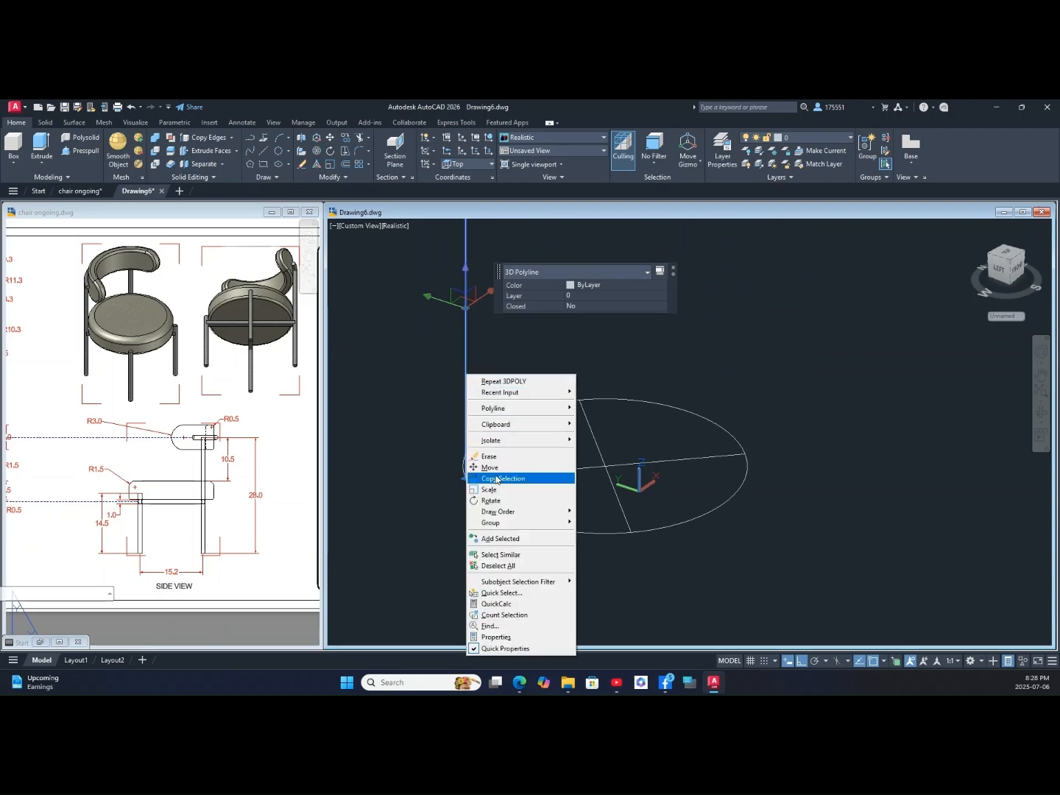
{"action": "left_click", "coordinate": [497, 479]}
{"action": "left_click", "coordinate": [465, 477]}
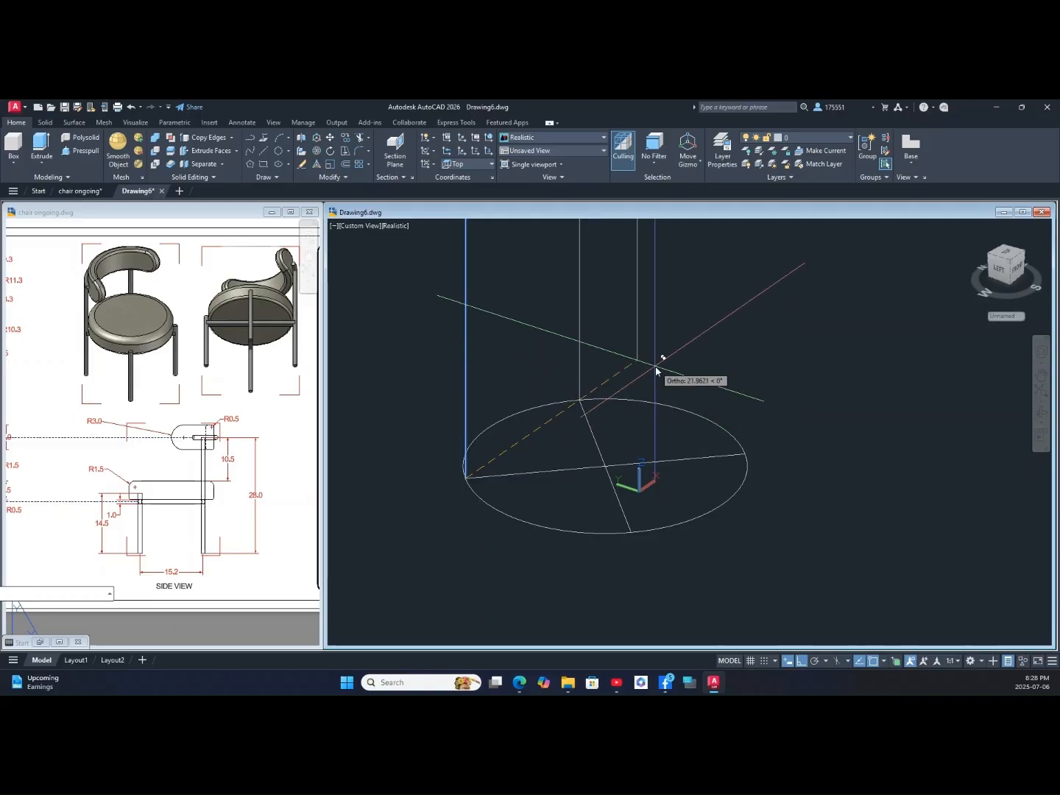
{"action": "right_click", "coordinate": [658, 363]}
{"action": "left_click", "coordinate": [674, 375]}
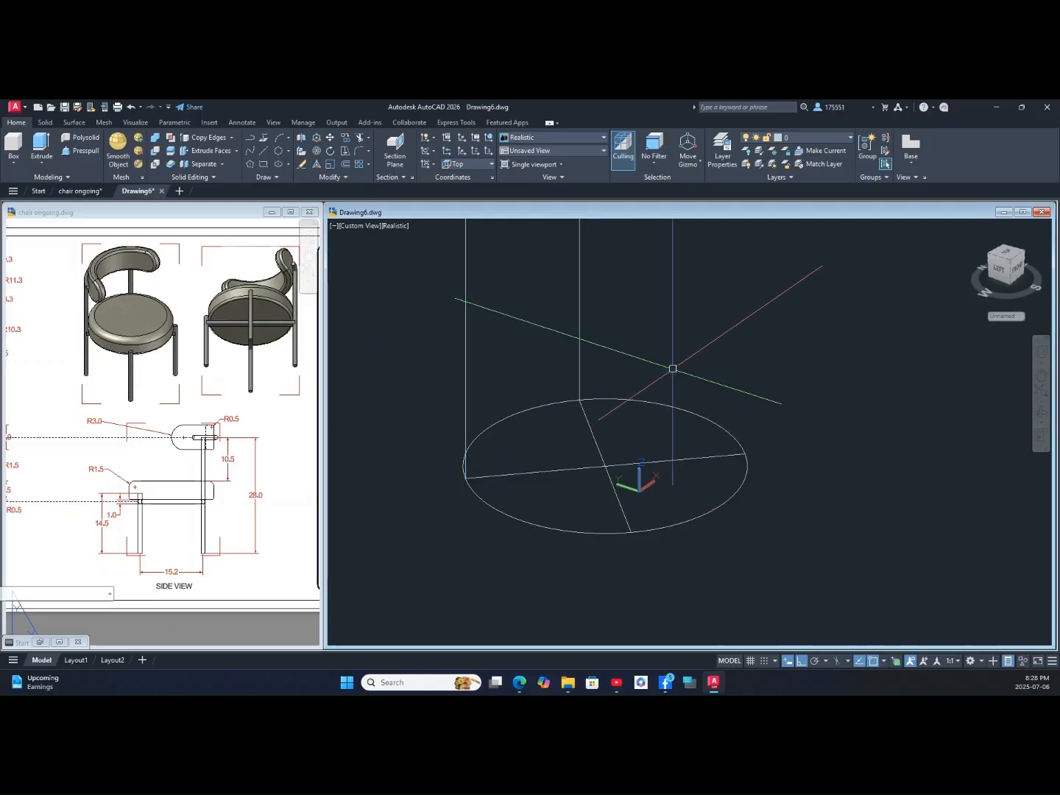
Step: Draw a 14.5-unit vertical line up from the southeast end of the diagonals for a front leg
{"action": "key", "text": "Return"}
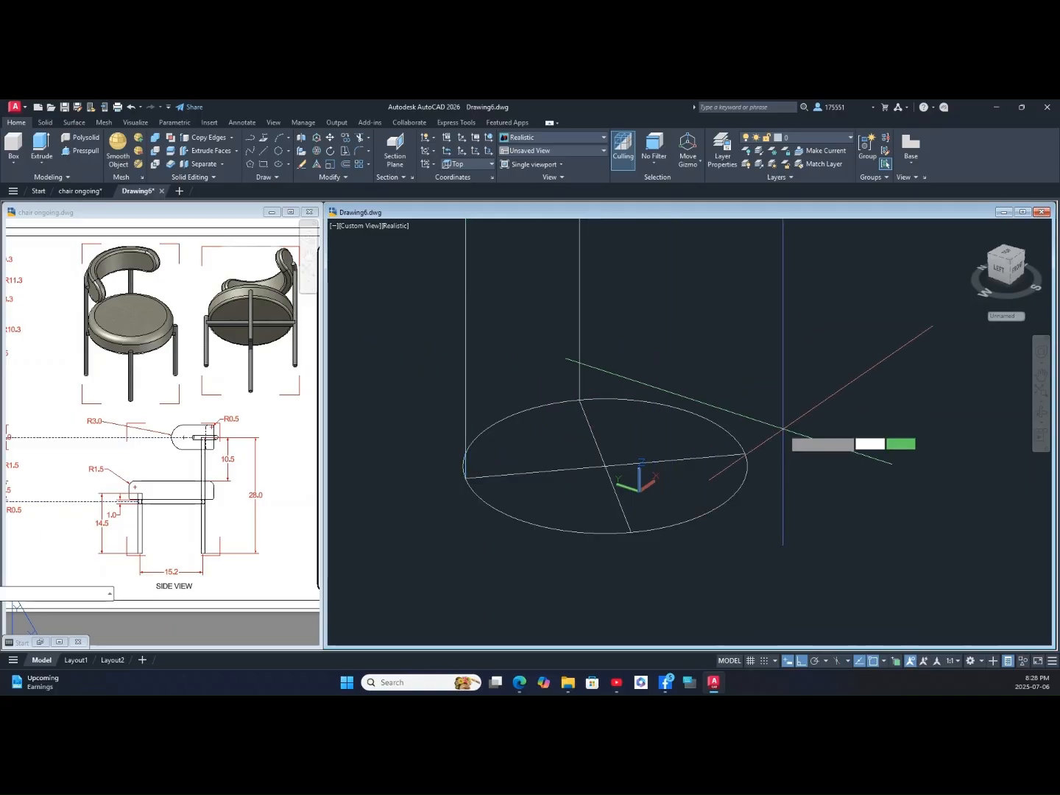
{"action": "left_click", "coordinate": [746, 454]}
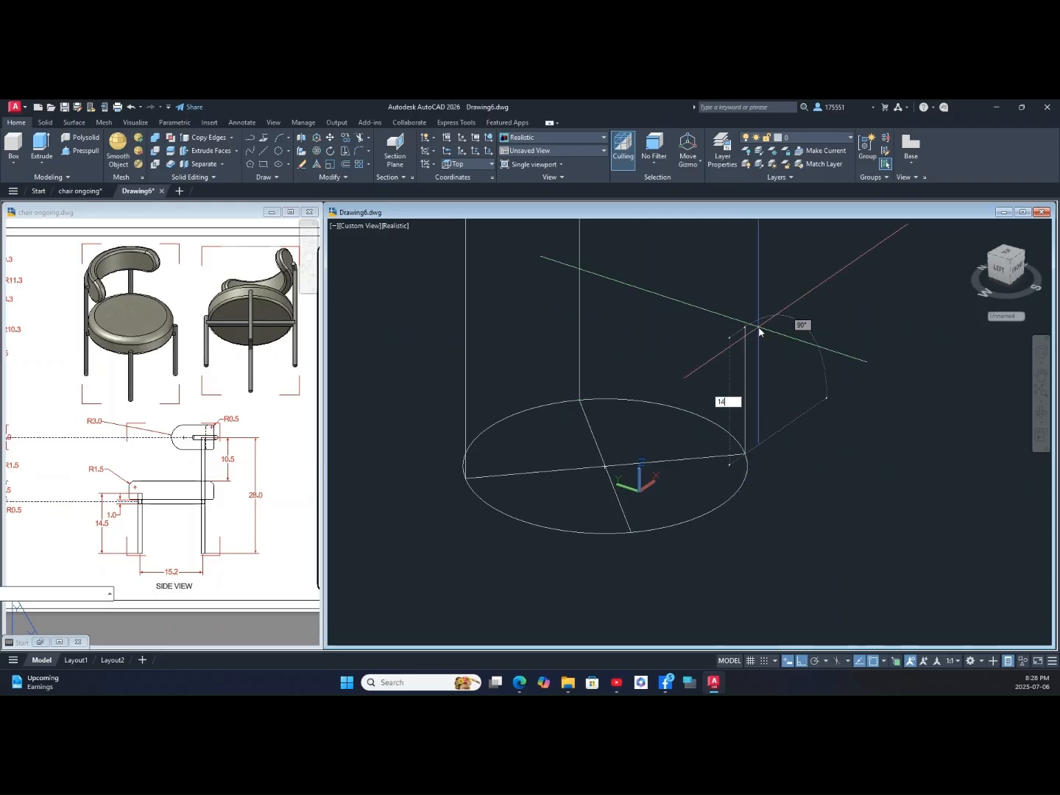
{"action": "type", "text": "14.5"}
{"action": "key", "text": "Return"}
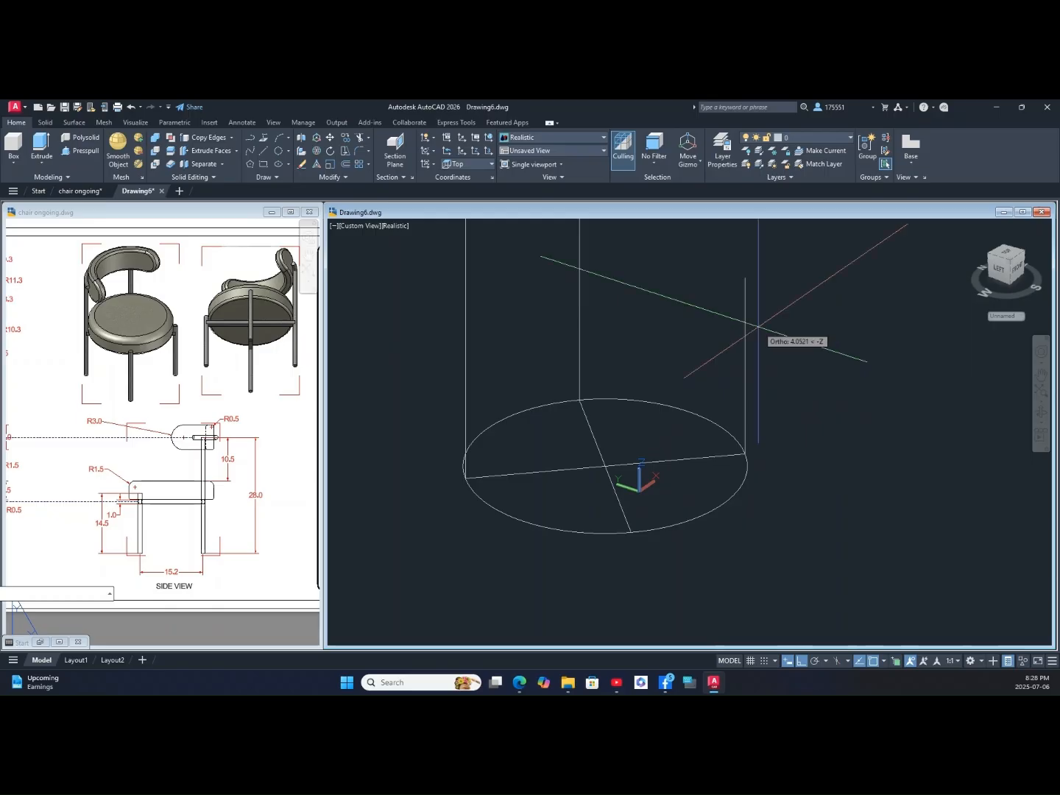
{"action": "right_click", "coordinate": [861, 313]}
{"action": "left_click", "coordinate": [878, 318]}
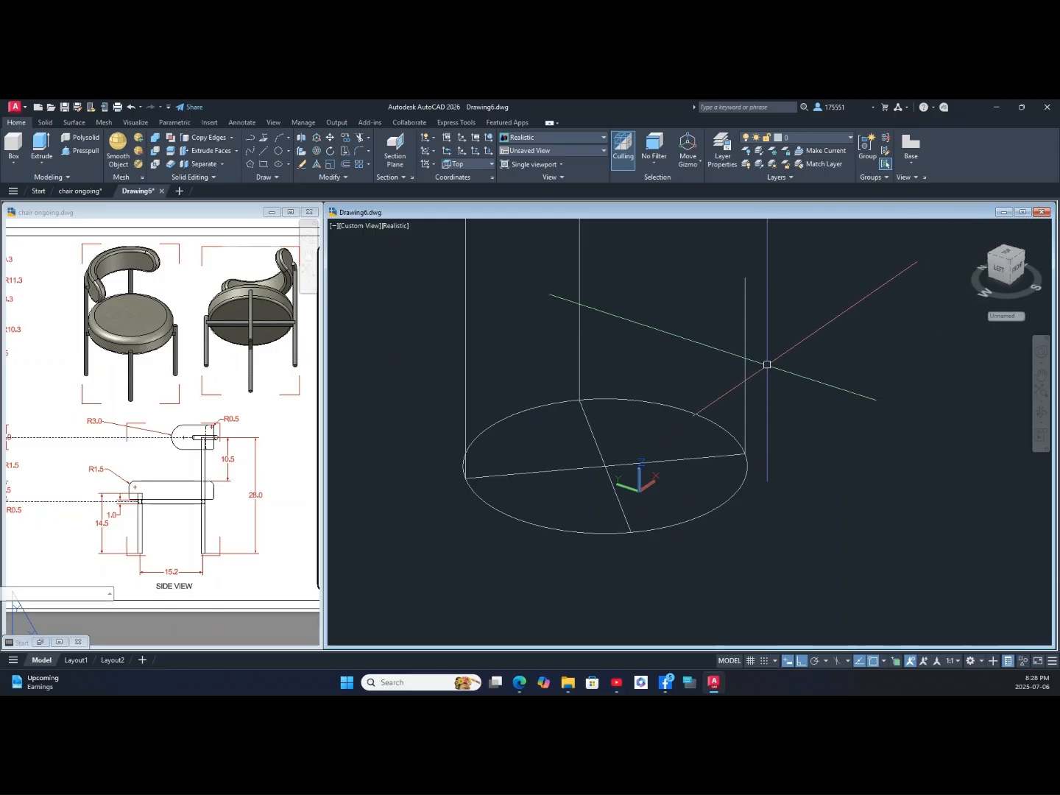
Step: Copy the 14.5-unit vertical line from the southeast diagonal end to the southwest diagonal end on the seat circle
{"action": "left_click", "coordinate": [745, 373]}
{"action": "right_click", "coordinate": [825, 386]}
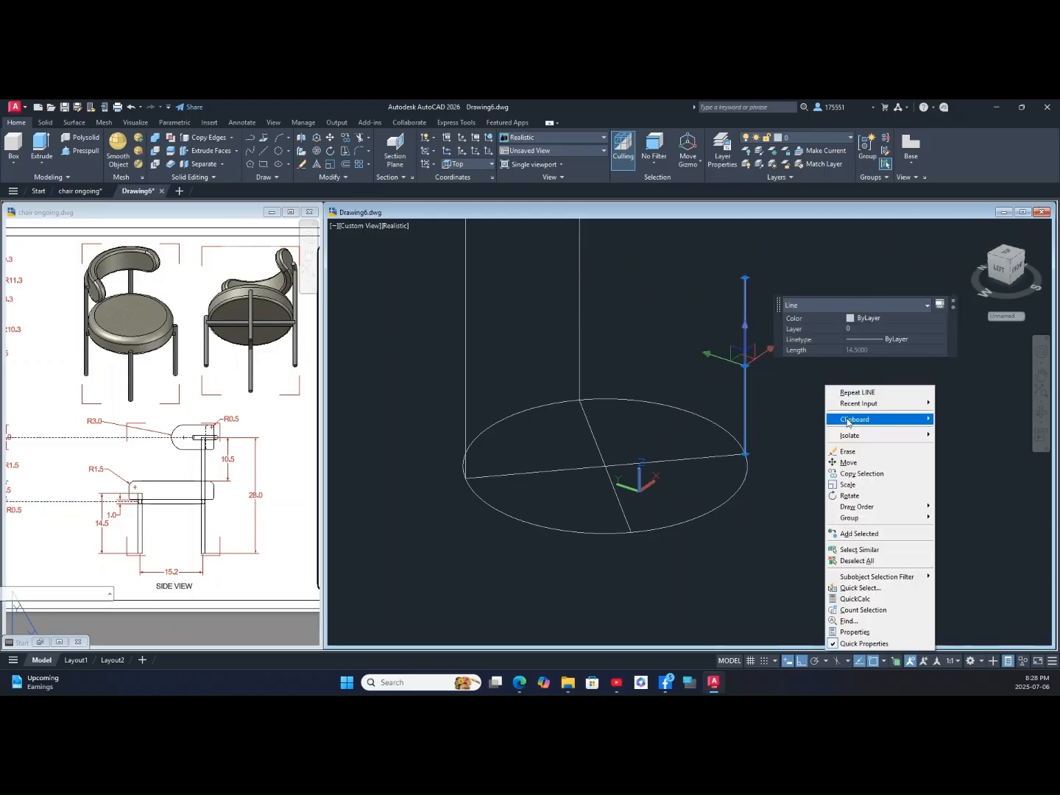
{"action": "left_click", "coordinate": [858, 475]}
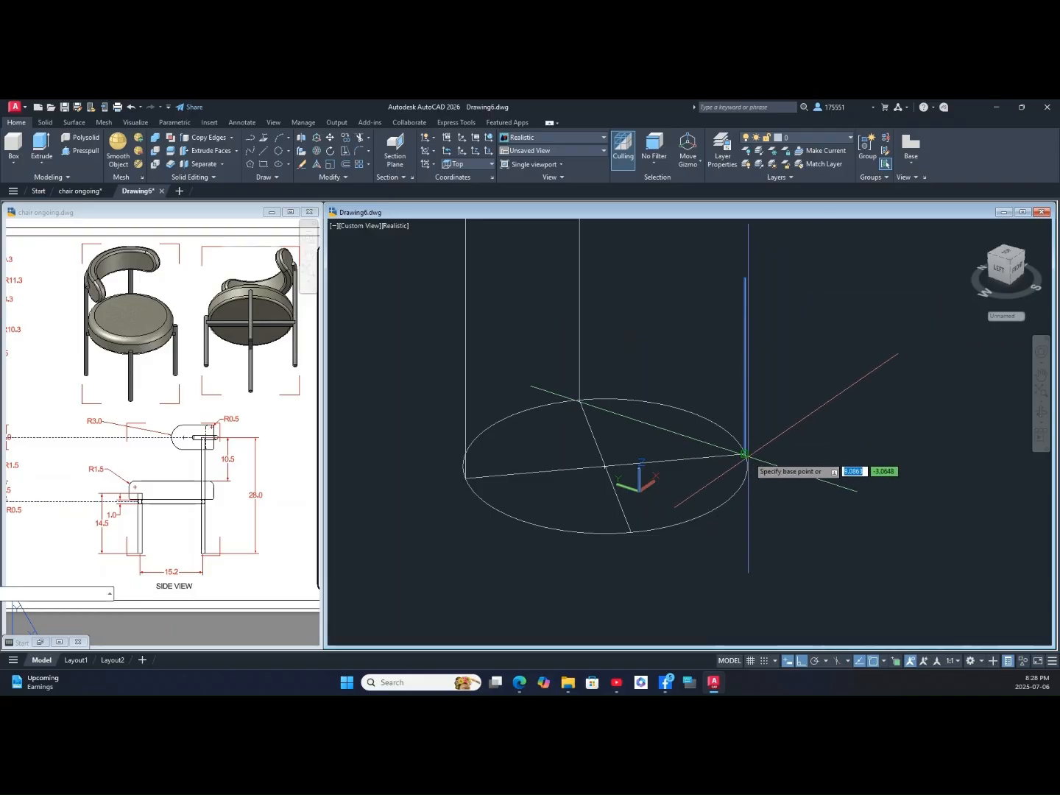
{"action": "left_click", "coordinate": [746, 455]}
{"action": "left_click", "coordinate": [633, 530]}
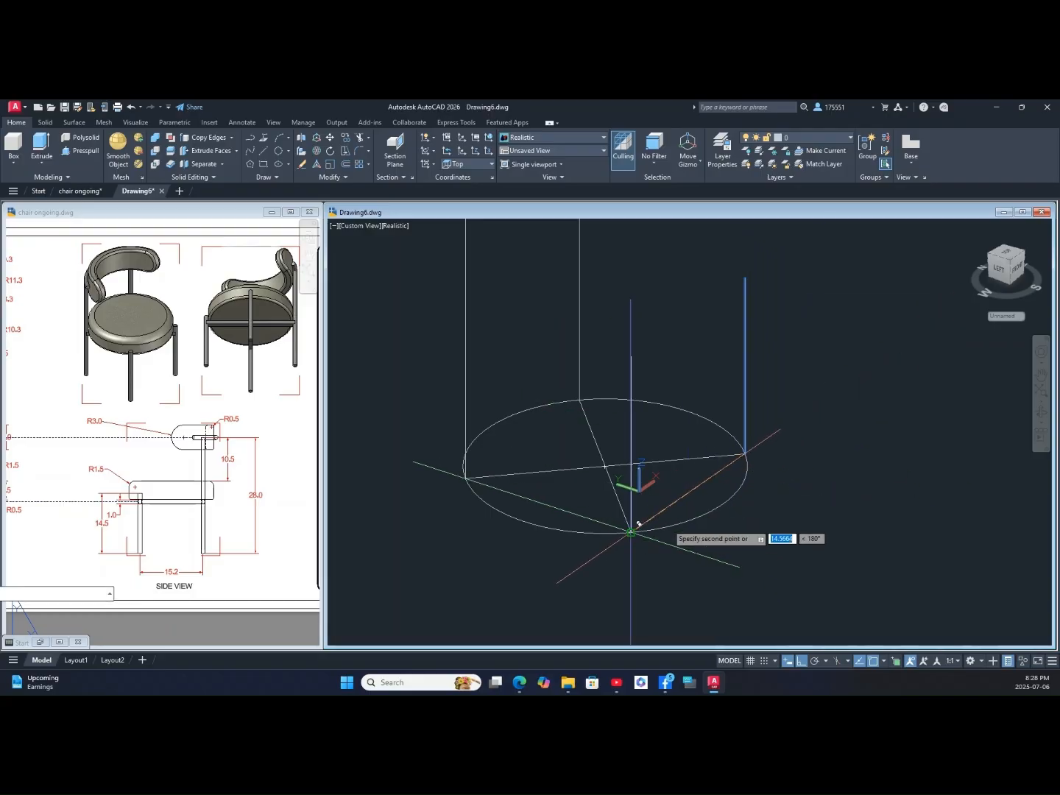
{"action": "right_click", "coordinate": [787, 430]}
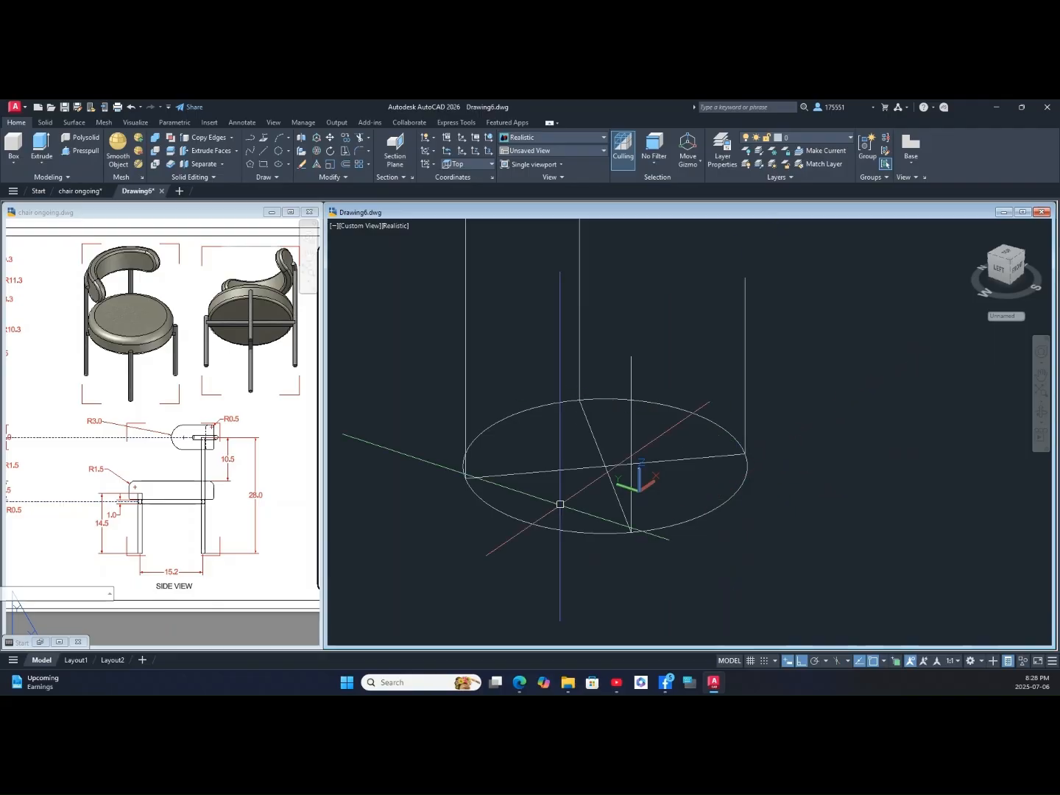
Step: Examine the seat height and leg dimensions in the front view of chair ongoing.dwg, and return to the 3D model drawing
{"action": "middle_click_drag", "start_coordinate": [444, 521], "coordinate": [460, 521]}
{"action": "left_click", "coordinate": [258, 506]}
{"action": "middle_click_drag", "start_coordinate": [260, 505], "coordinate": [525, 498]}
{"action": "left_click", "coordinate": [712, 493]}
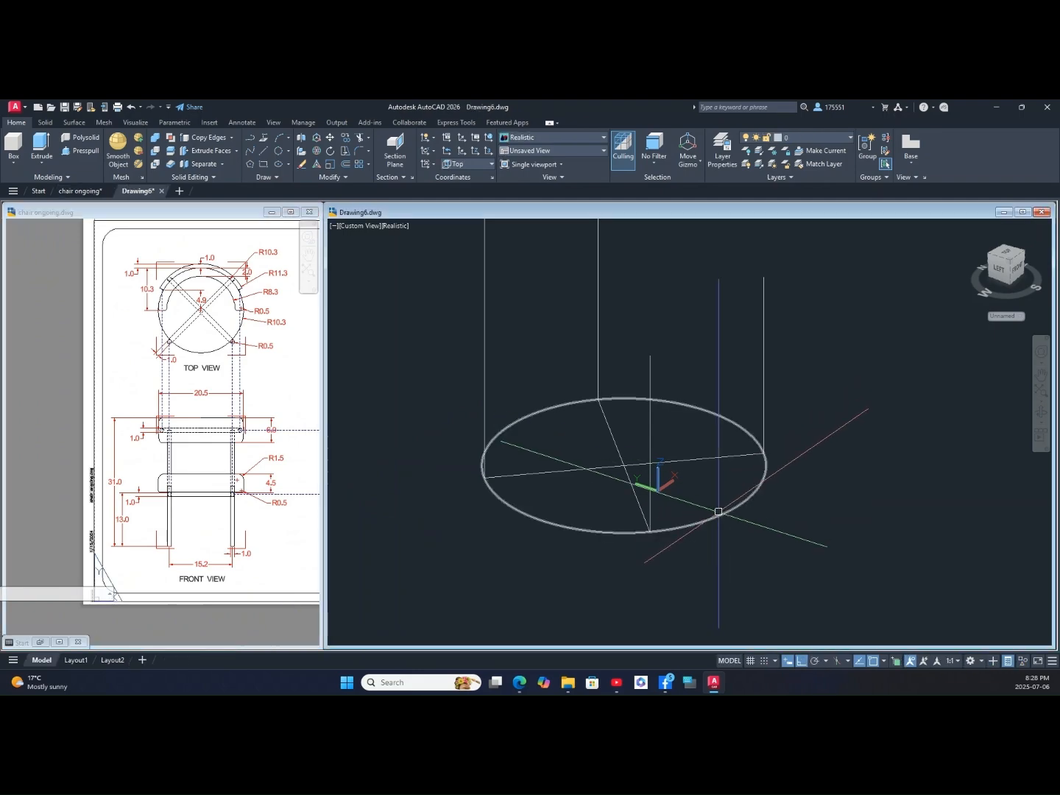
{"action": "left_click", "coordinate": [143, 518]}
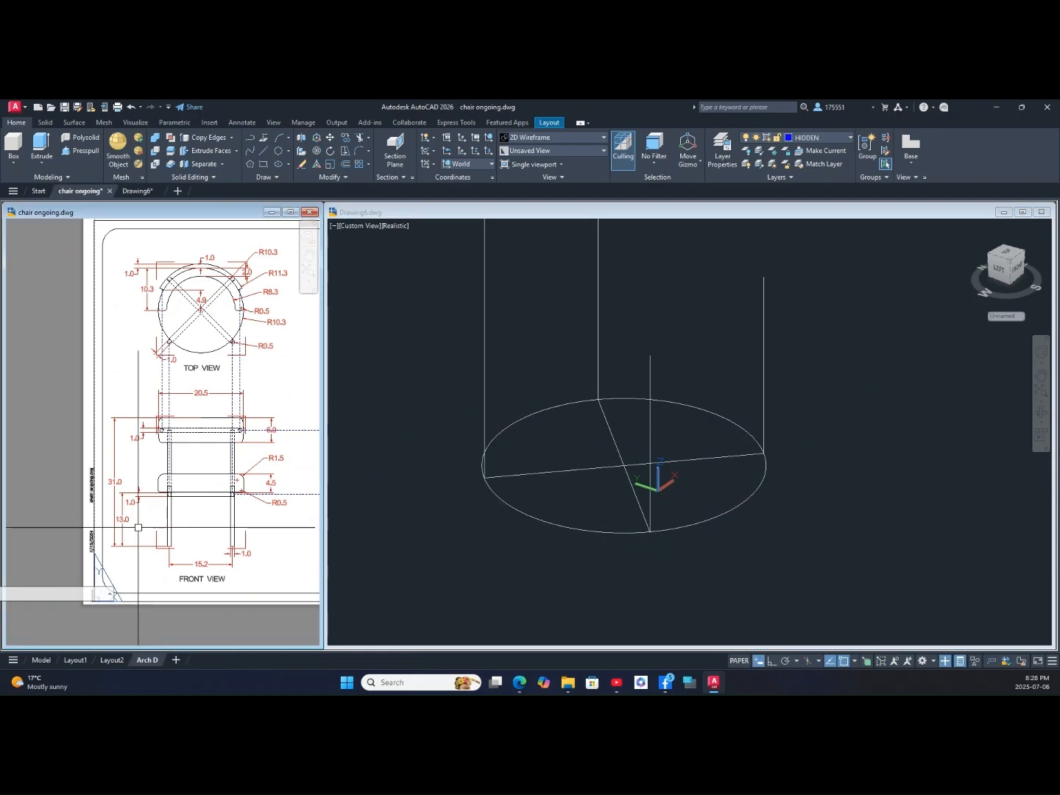
{"action": "scroll", "coordinate": [121, 536], "scroll_direction": "up", "scroll_amount": 4}
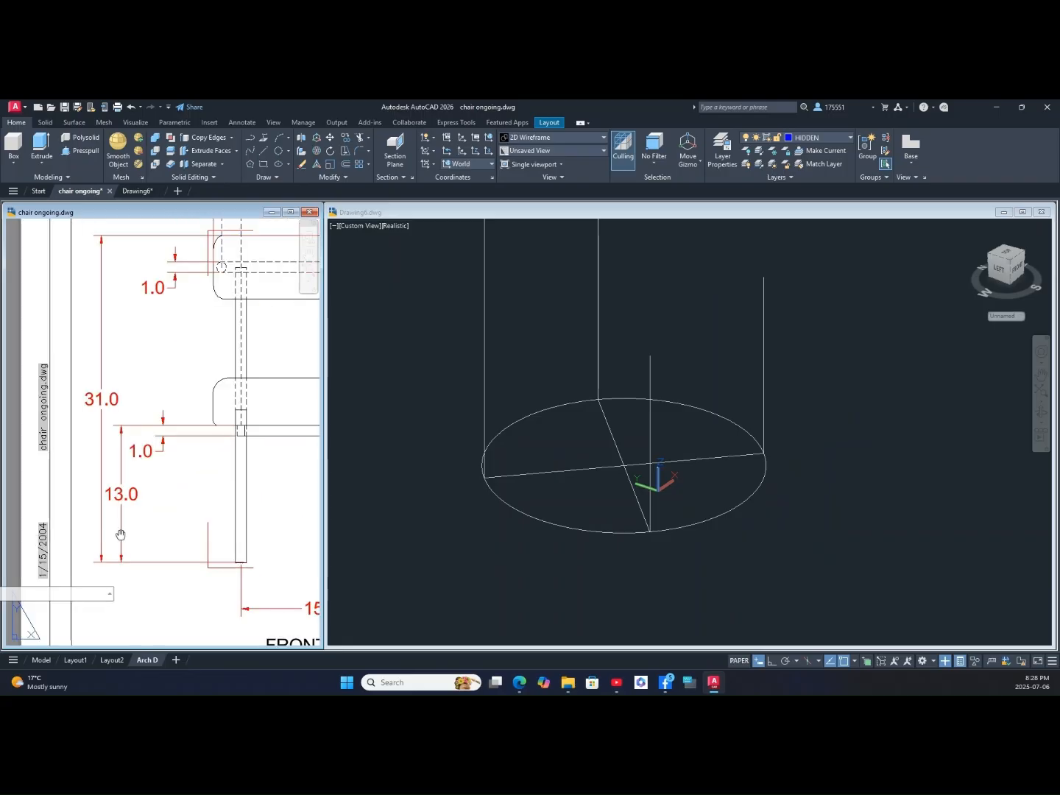
{"action": "middle_click_drag", "start_coordinate": [121, 535], "coordinate": [68, 534]}
{"action": "left_click", "coordinate": [571, 536]}
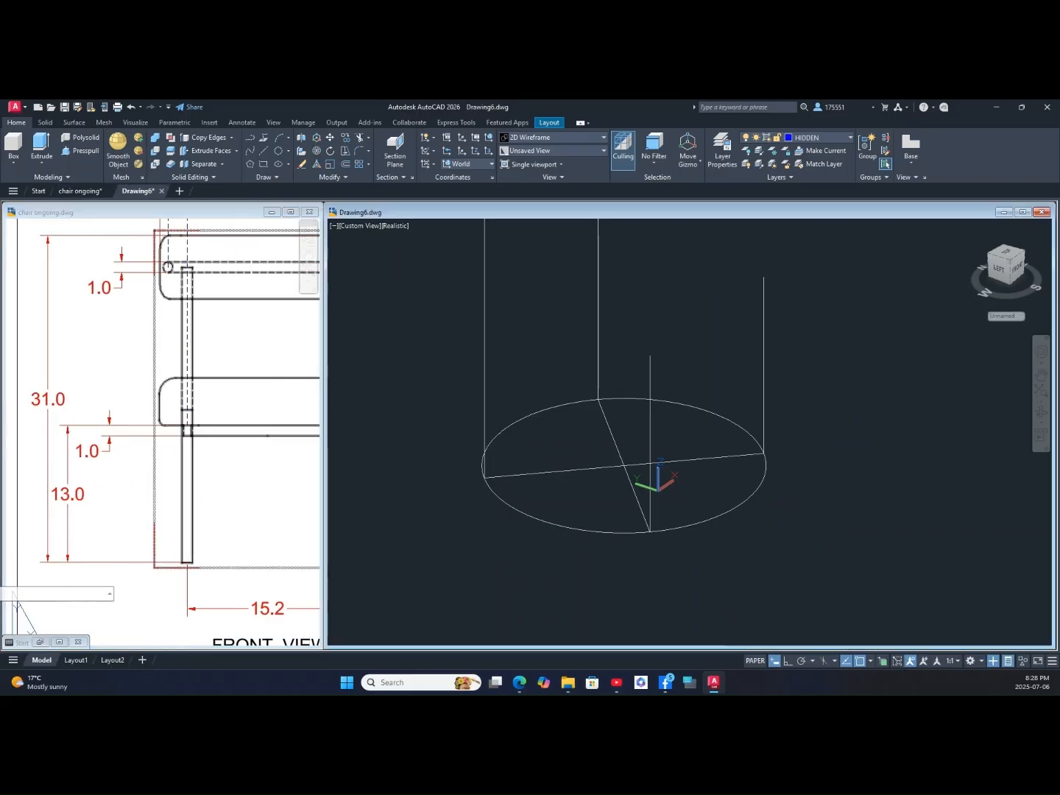
Step: Copy the seat circle straight up by 13 units from the northwest diagonal end
{"action": "left_click", "coordinate": [561, 527]}
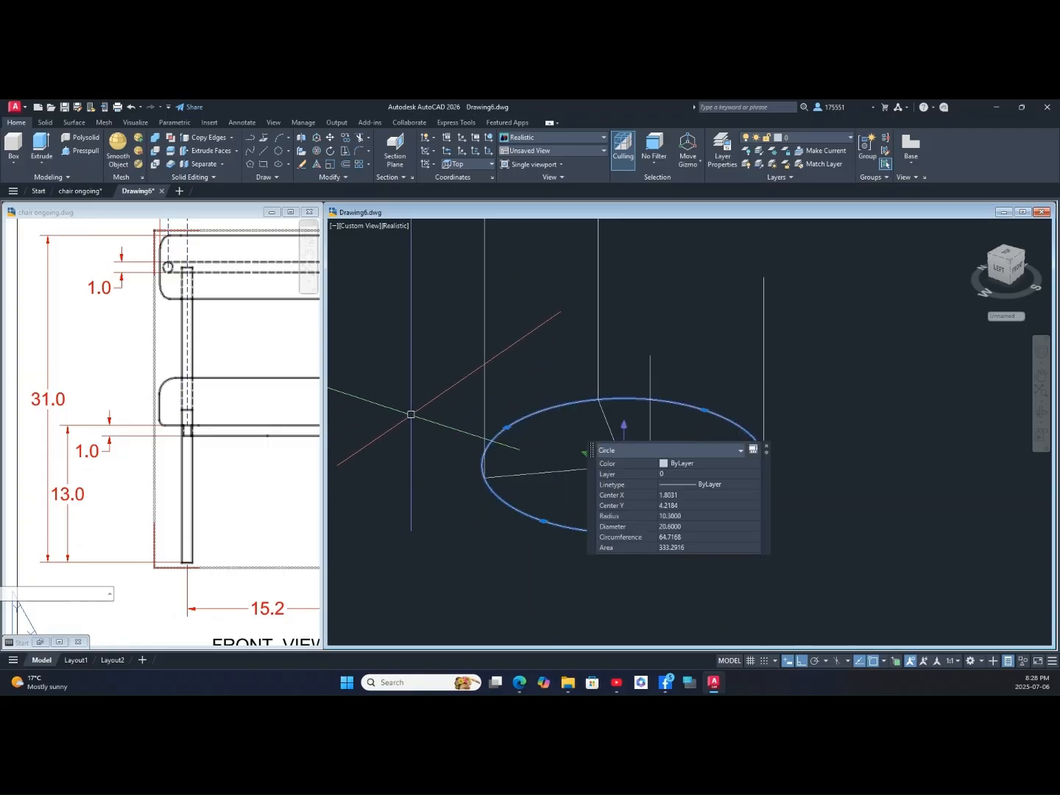
{"action": "right_click", "coordinate": [410, 414]}
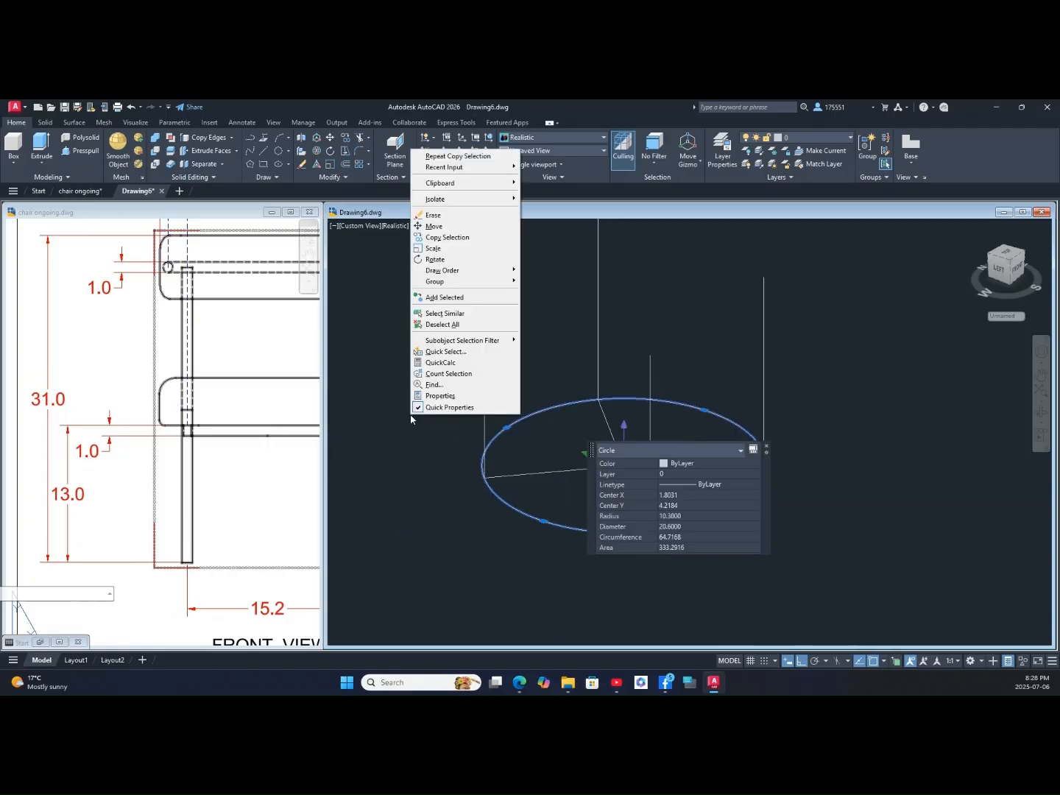
{"action": "left_click", "coordinate": [450, 238]}
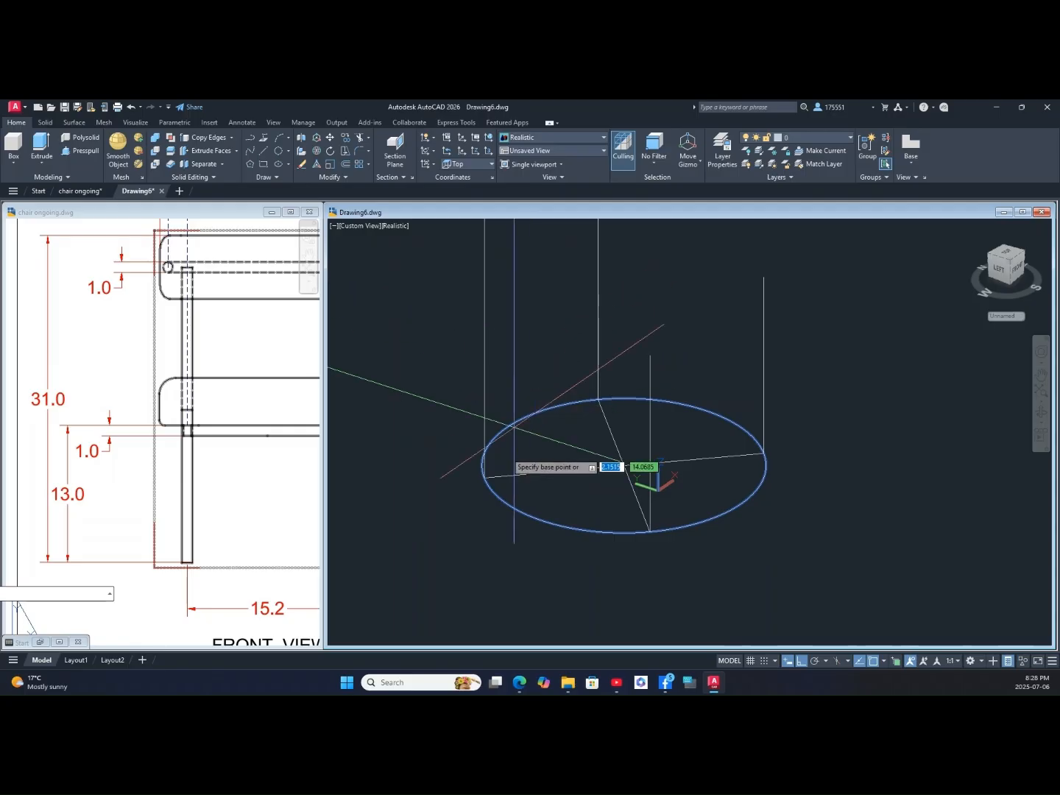
{"action": "left_click", "coordinate": [486, 478]}
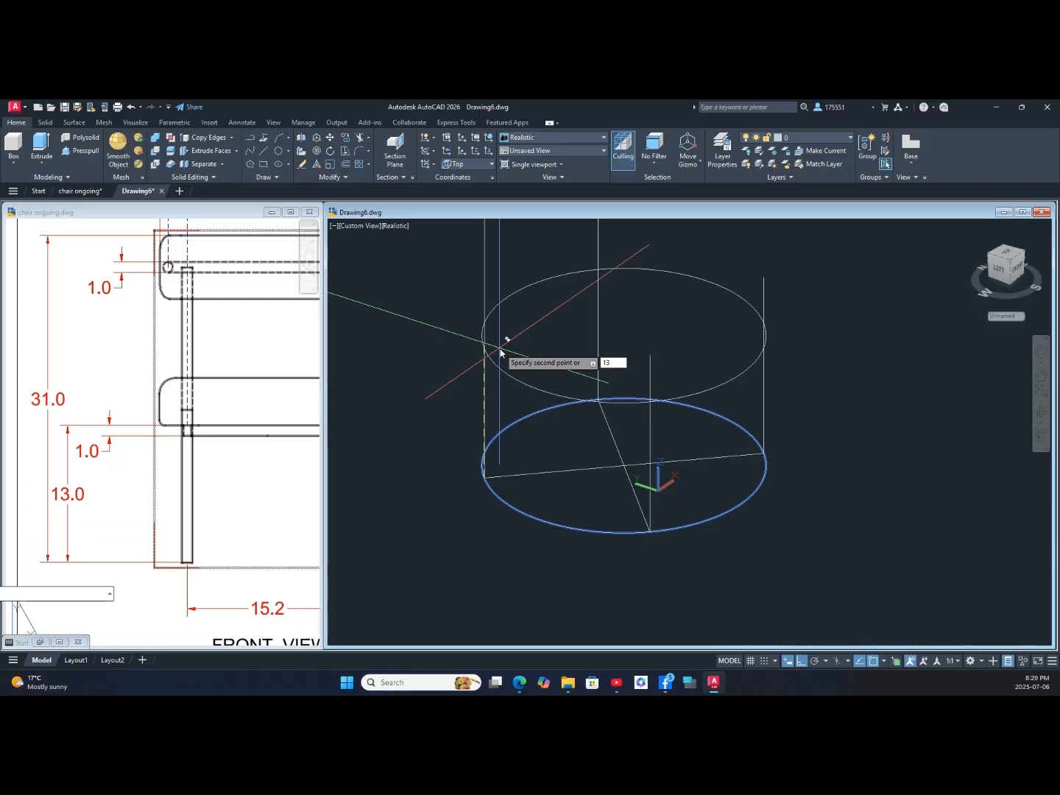
{"action": "key", "text": "Return"}
{"action": "right_click", "coordinate": [857, 294]}
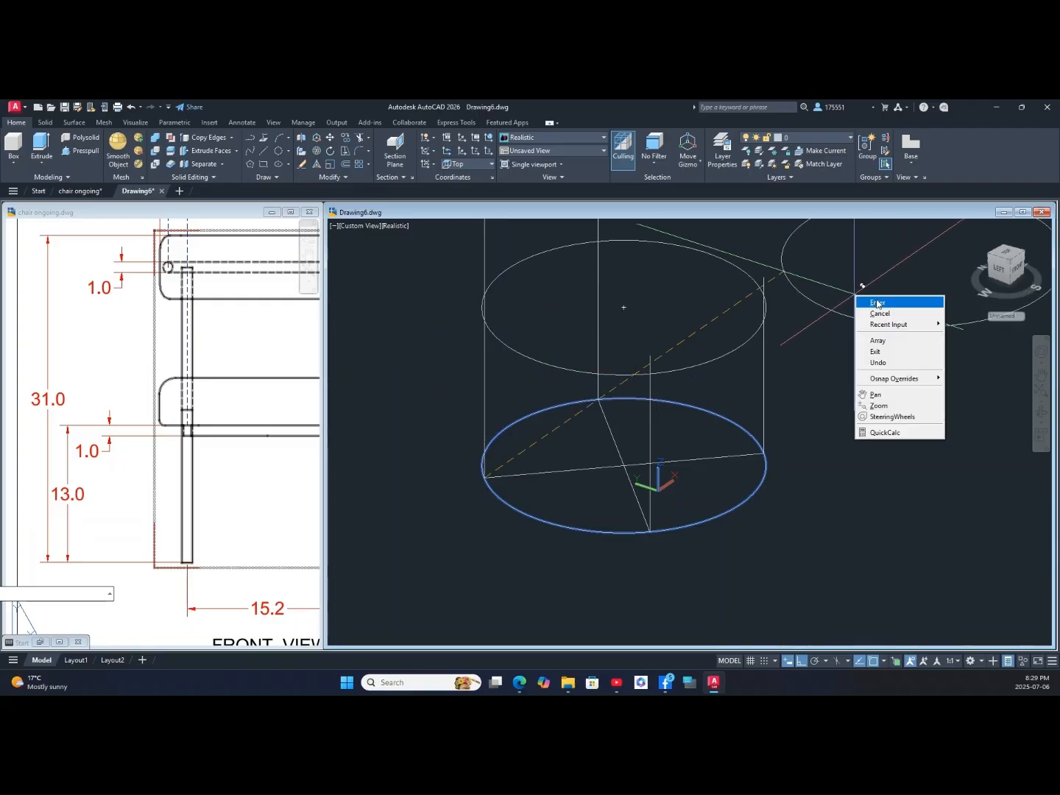
{"action": "left_click", "coordinate": [878, 303]}
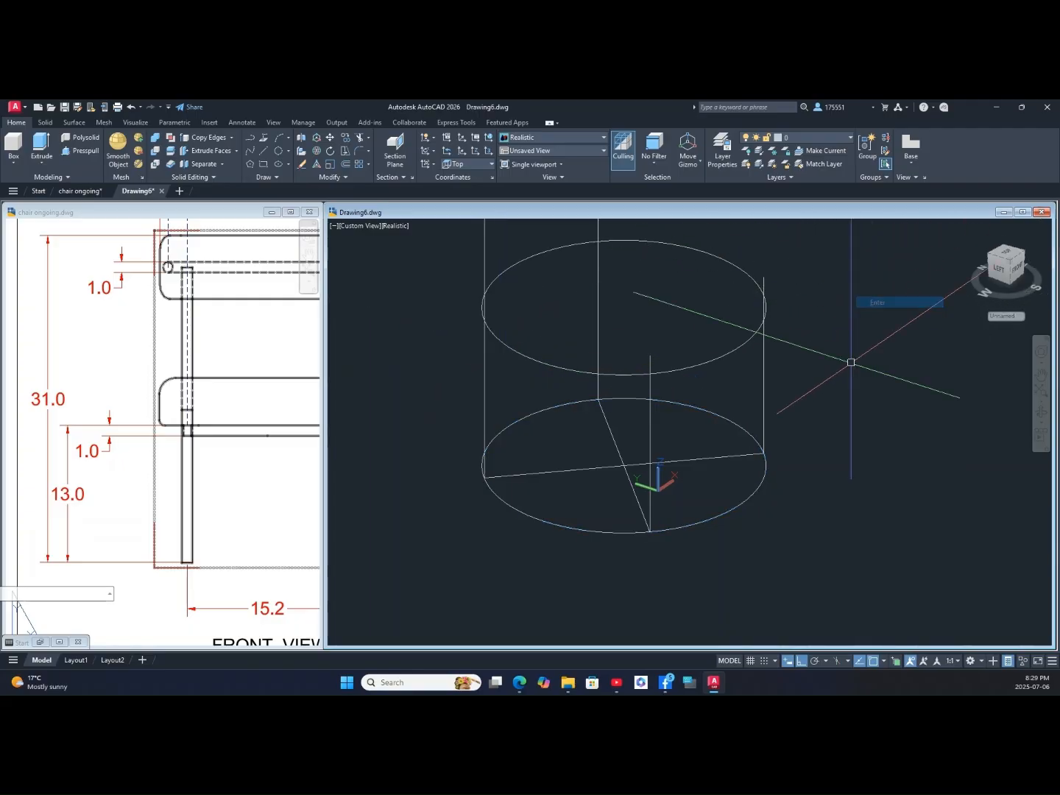
Step: Try to move both diagonals, selected together with the southwest front-leg line, 13 units straight up
{"action": "left_click", "coordinate": [707, 475]}
{"action": "left_click", "coordinate": [590, 449]}
{"action": "right_click", "coordinate": [431, 409]}
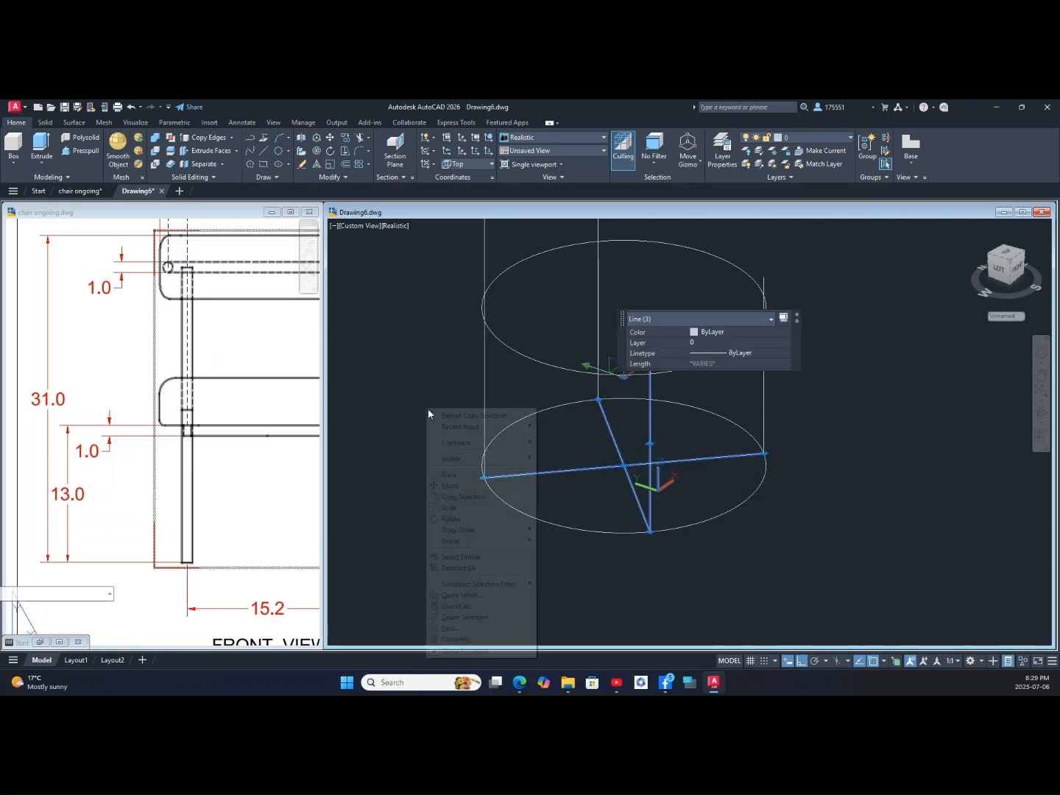
{"action": "left_click", "coordinate": [437, 487]}
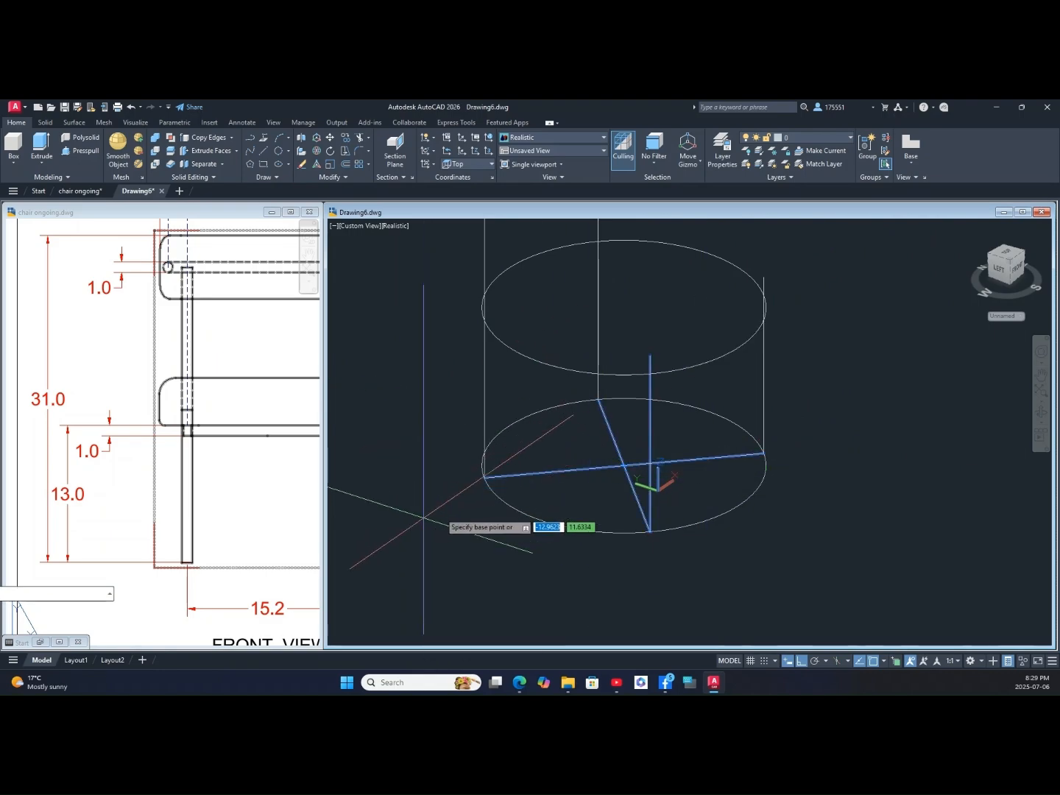
{"action": "left_click", "coordinate": [484, 479]}
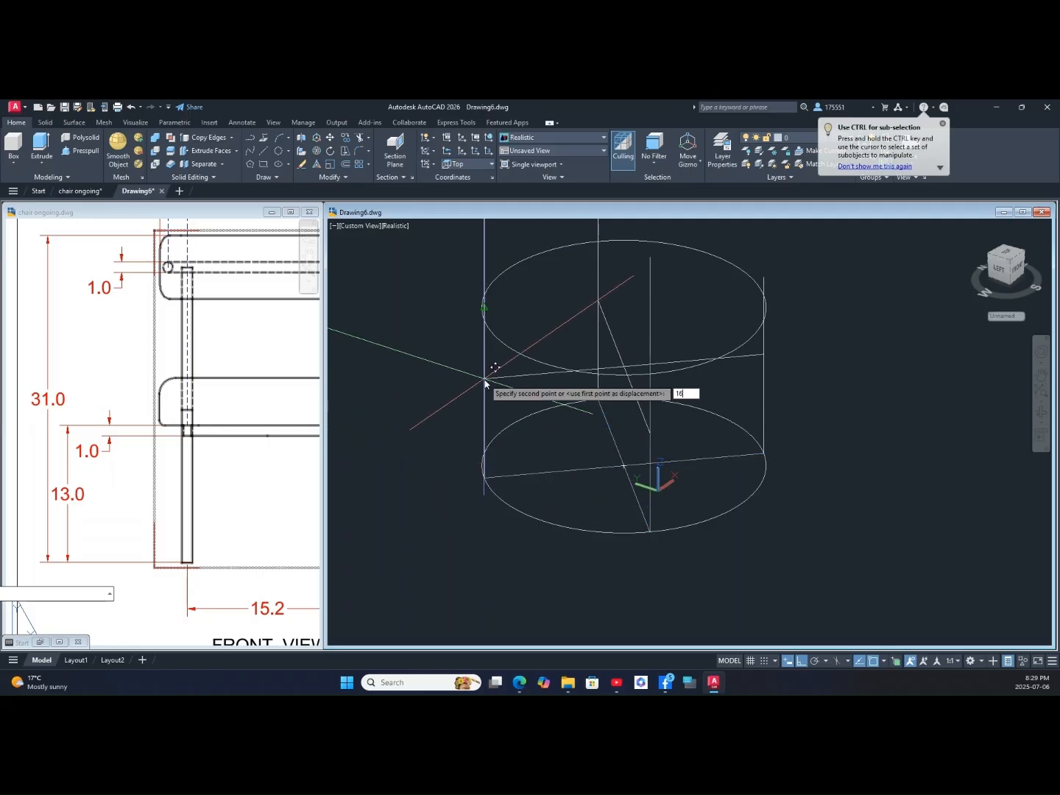
{"action": "type", "text": "13"}
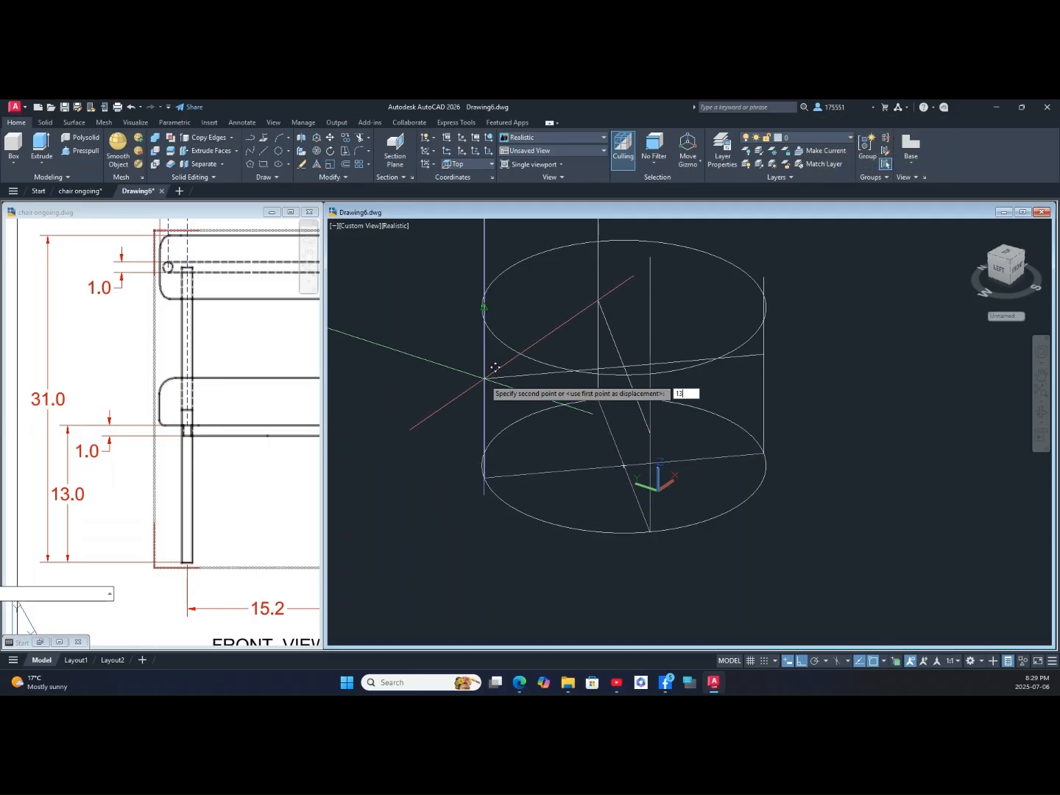
{"action": "key", "text": "Return"}
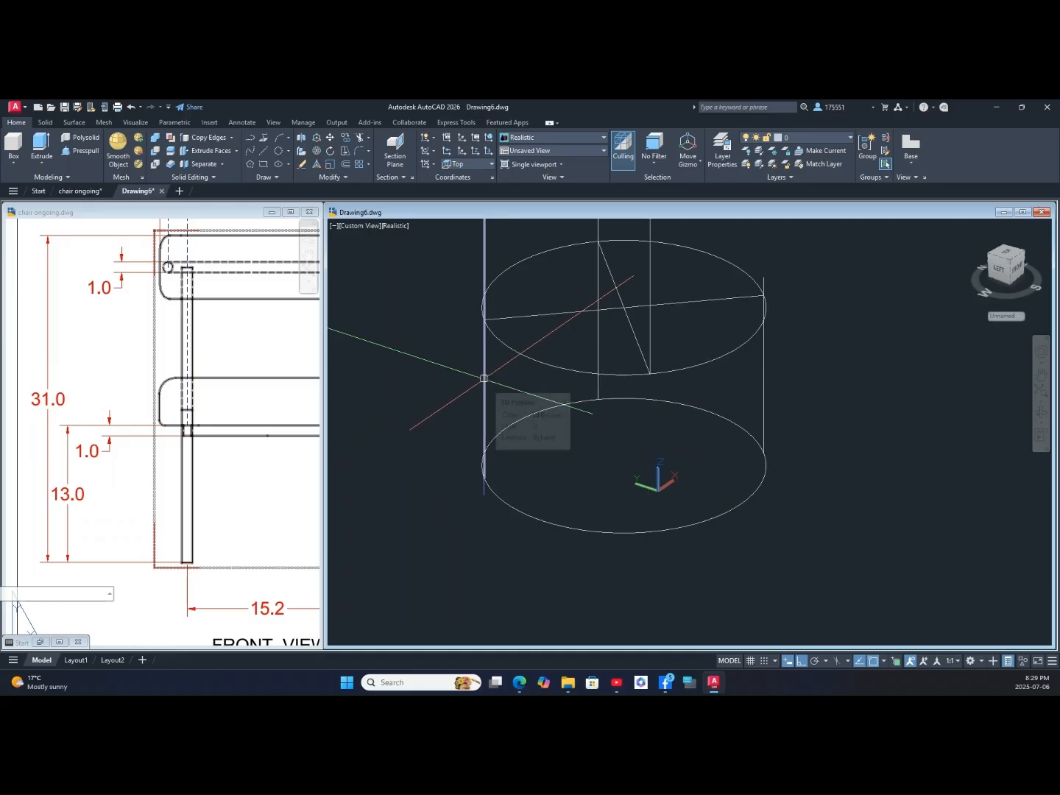
Step: Try to move the southwest front-leg line from the raised diagonal's end back down to the base circle
{"action": "mouse_move", "coordinate": [847, 311]}
{"action": "middle_mouse_down", "text": "shift"}
{"action": "mouse_move", "coordinate": [878, 295]}
{"action": "mouse_move", "coordinate": [864, 304]}
{"action": "middle_mouse_up", "text": "shift"}
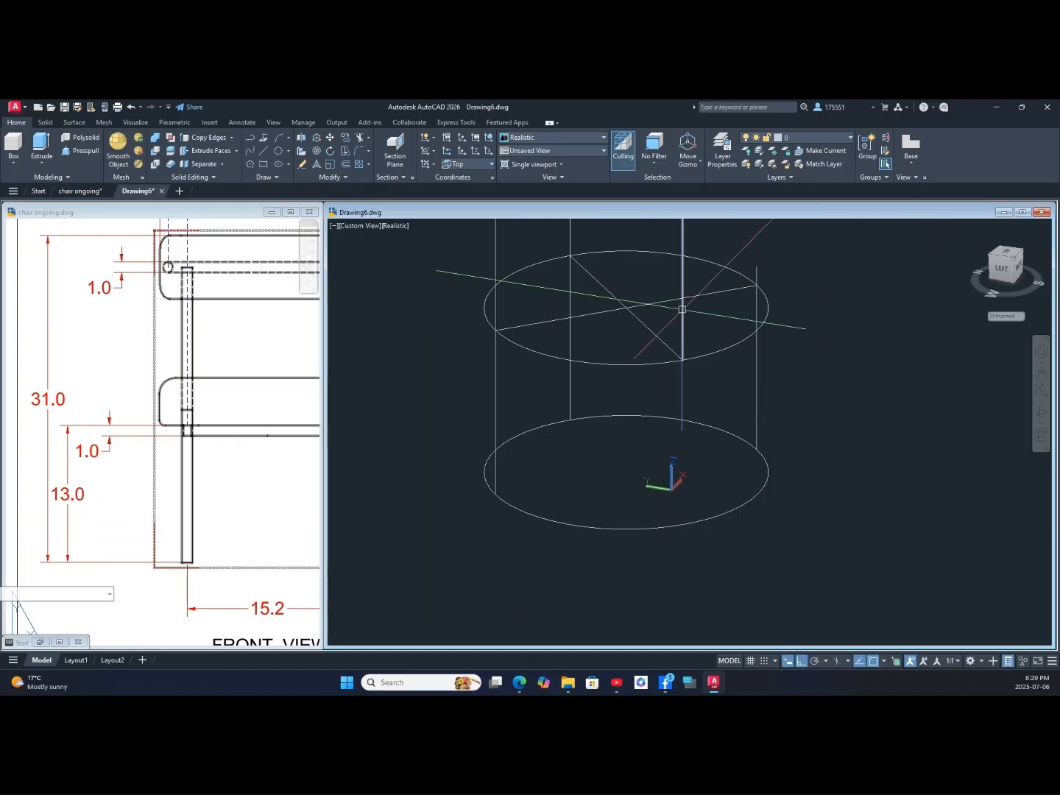
{"action": "left_click", "coordinate": [682, 309]}
{"action": "right_click", "coordinate": [841, 314]}
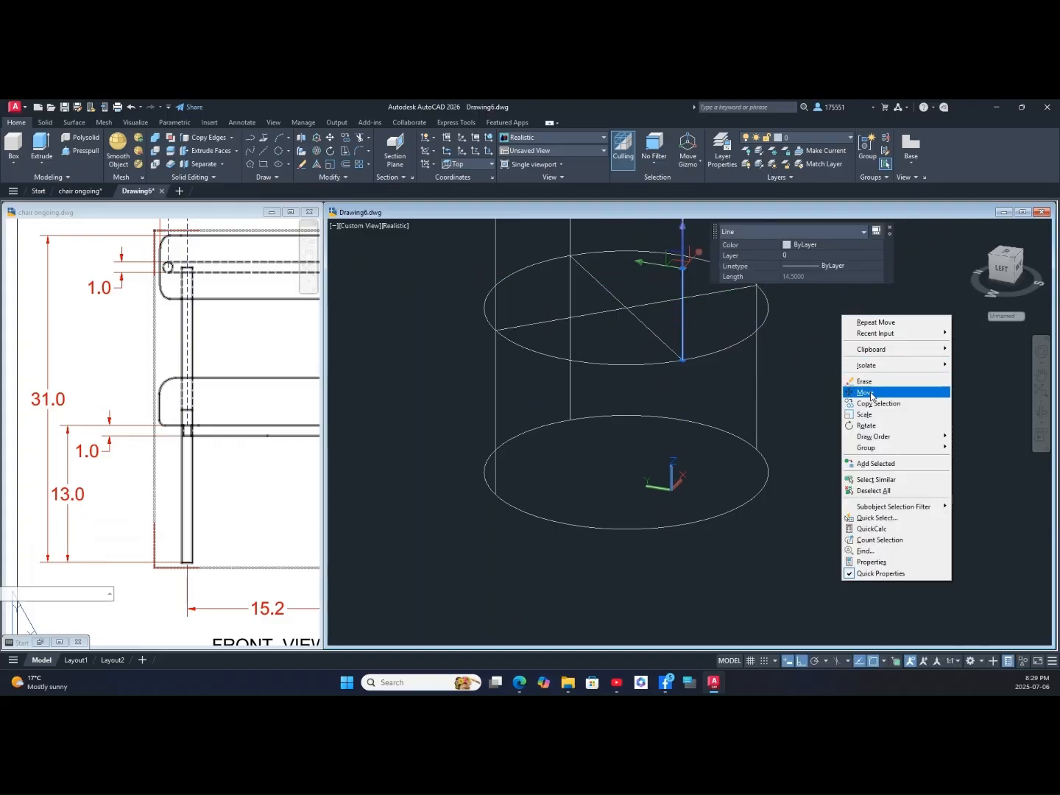
{"action": "left_click", "coordinate": [869, 393]}
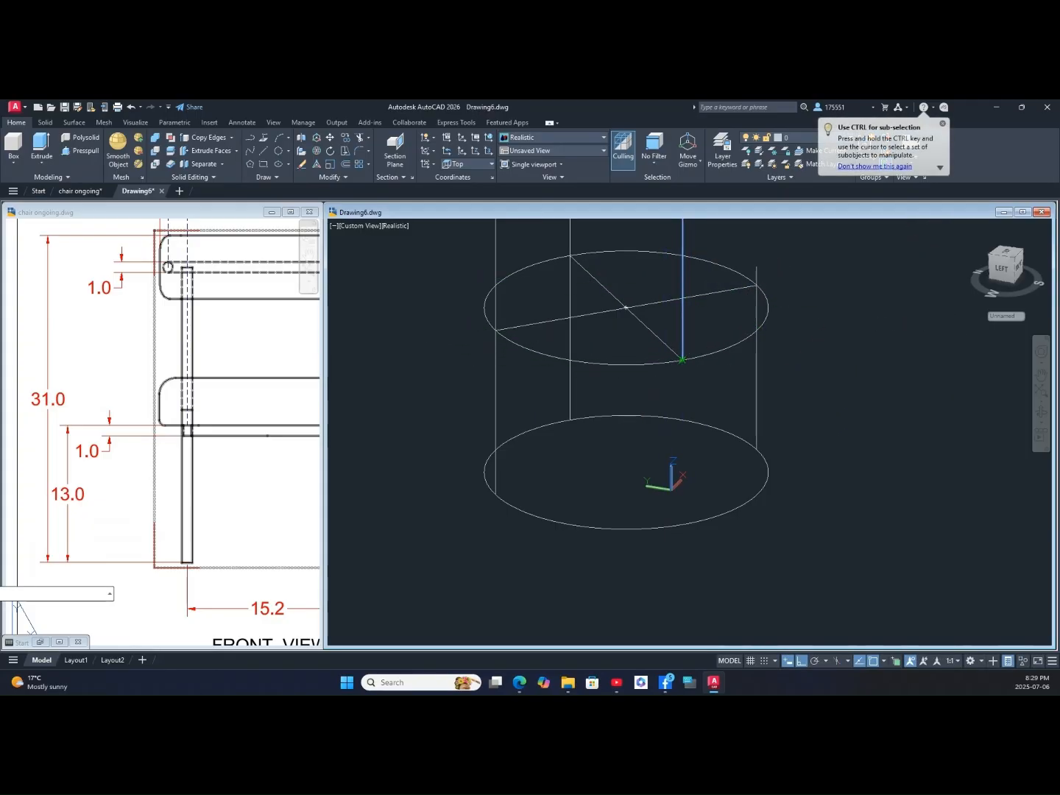
{"action": "left_click", "coordinate": [682, 360]}
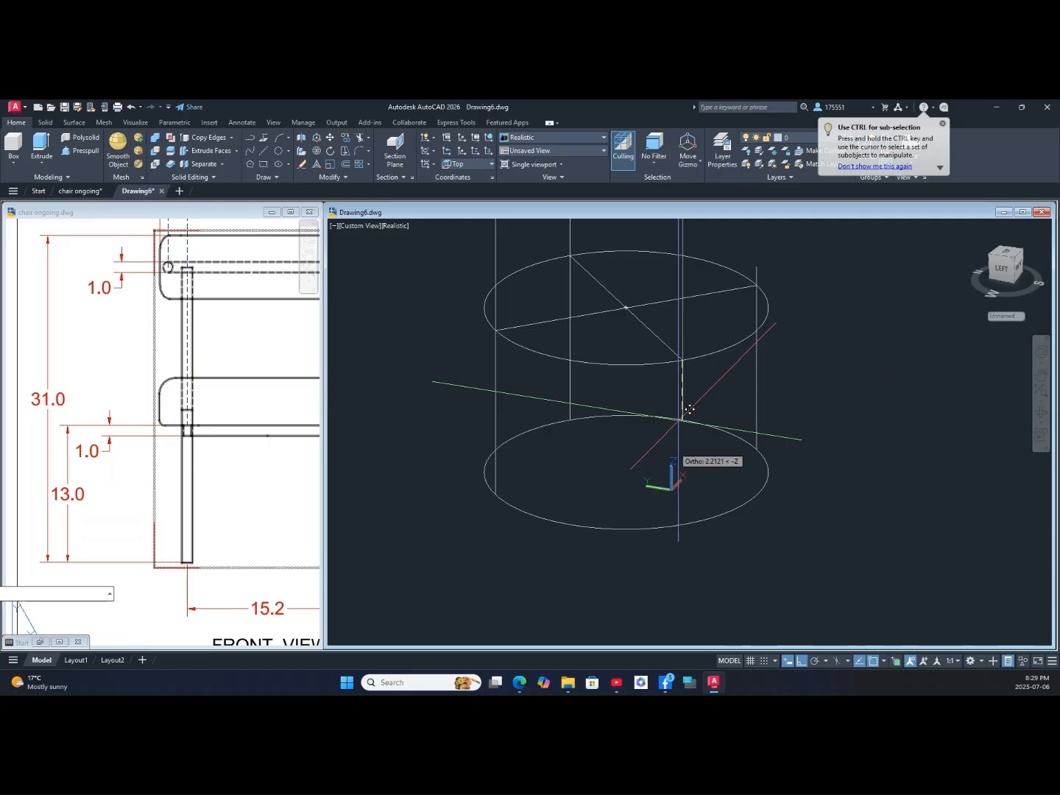
{"action": "left_click", "coordinate": [682, 526]}
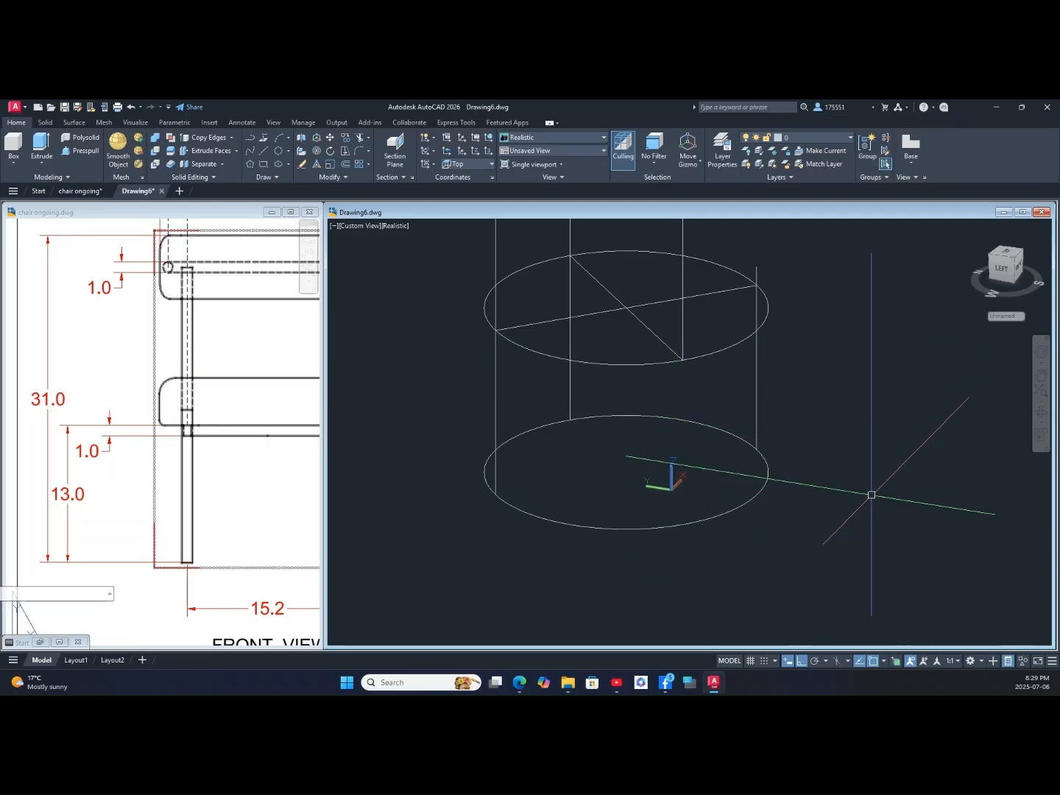
{"action": "middle_click_drag", "start_coordinate": [872, 469], "coordinate": [841, 481], "text": "shift"}
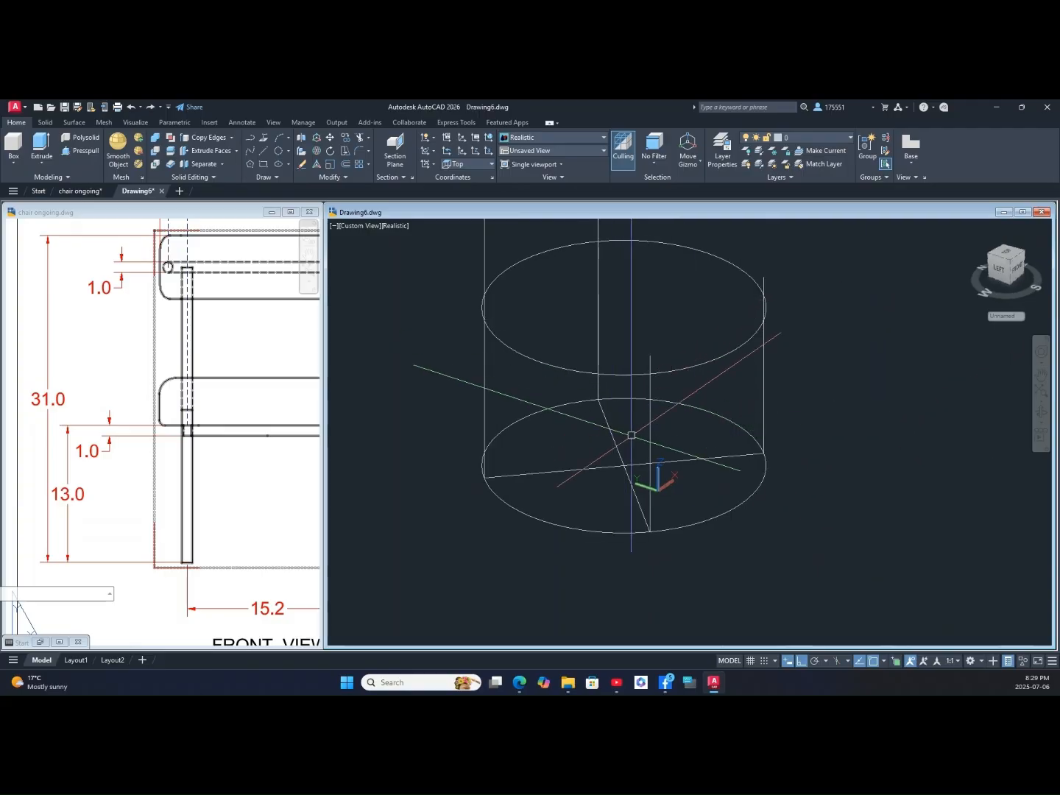
Step: Move only the northwest-southeast diagonal straight up to the level of the raised seat circle
{"action": "left_click", "coordinate": [636, 463]}
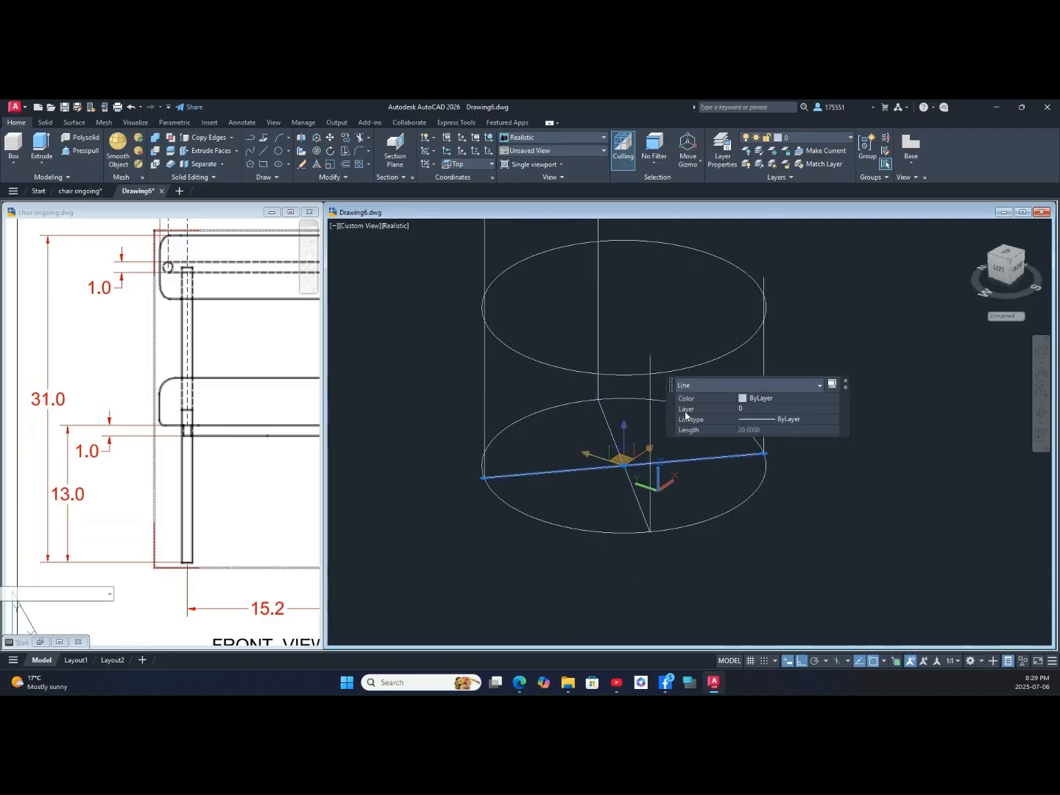
{"action": "right_click", "coordinate": [811, 329]}
{"action": "left_click", "coordinate": [840, 405]}
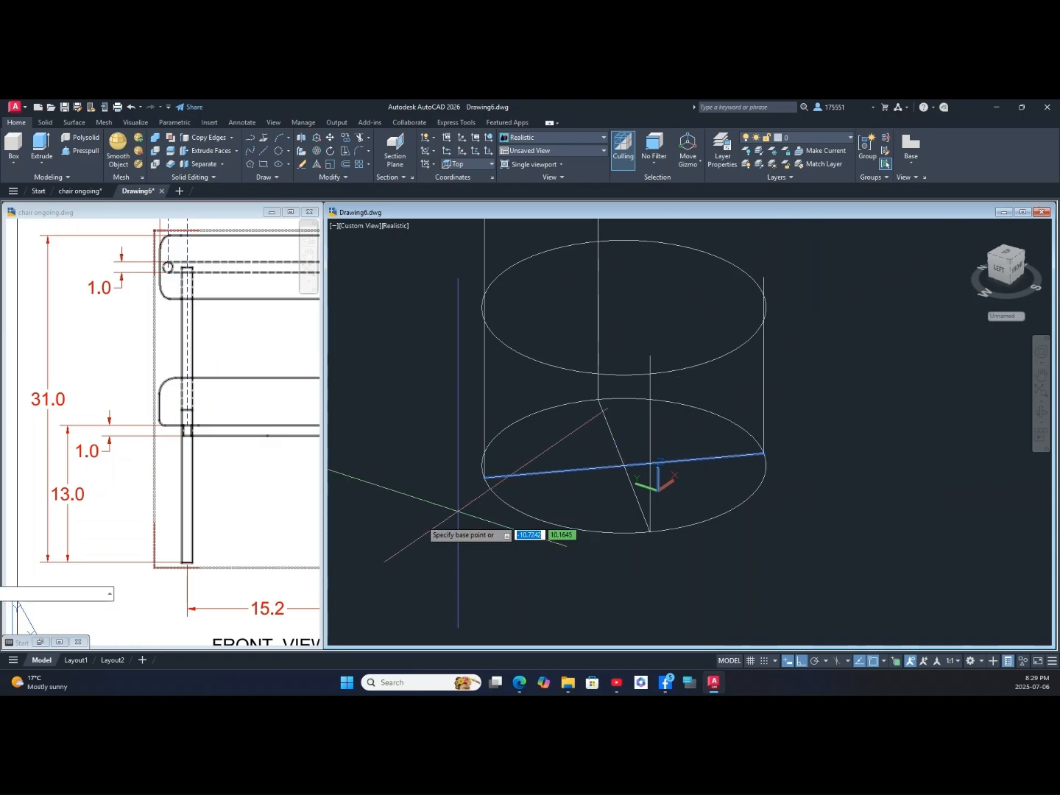
{"action": "left_click", "coordinate": [485, 478]}
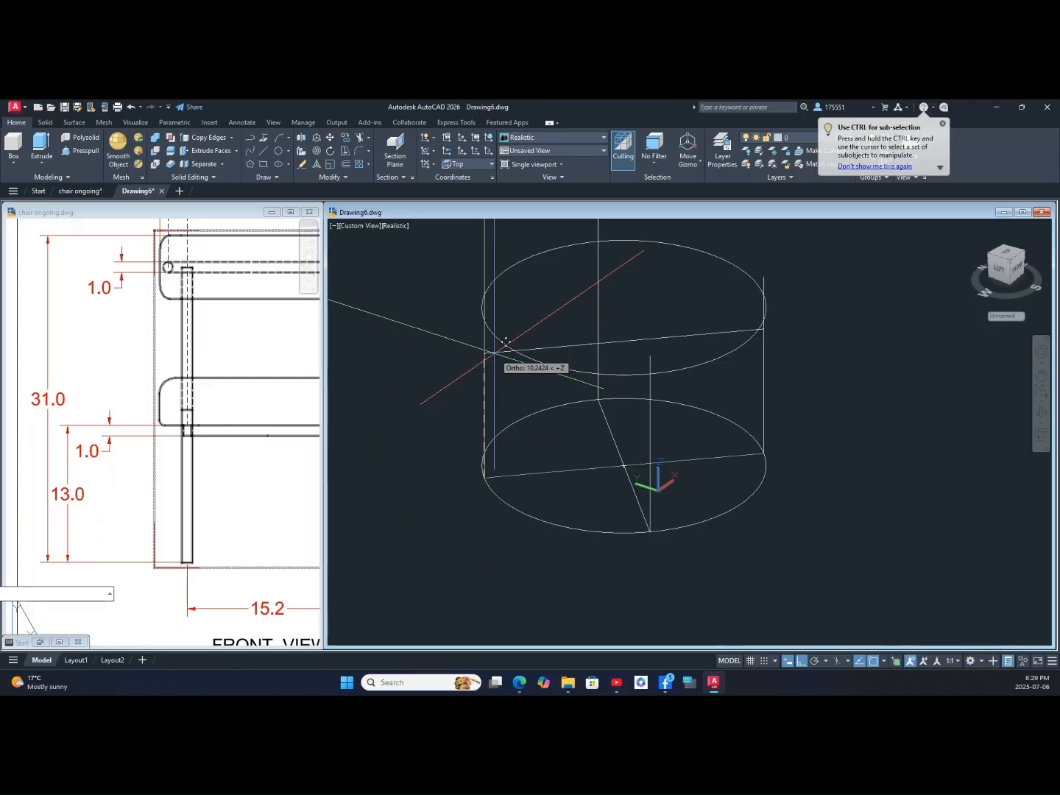
{"action": "key", "text": "Return"}
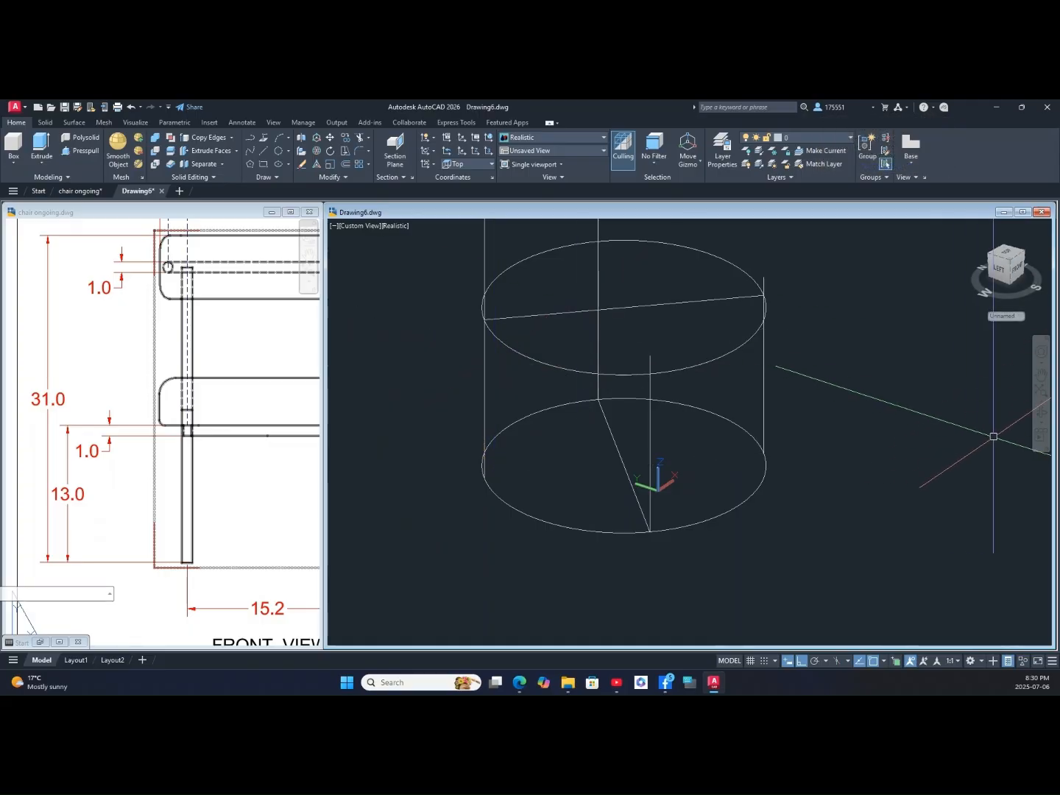
Step: Move the northeast-southwest diagonal from its midpoint to the midpoint of the raised diagonal in the upper circle
{"action": "middle_click_drag", "start_coordinate": [993, 435], "coordinate": [719, 481], "text": "shift"}
{"action": "left_click", "coordinate": [353, 226]}
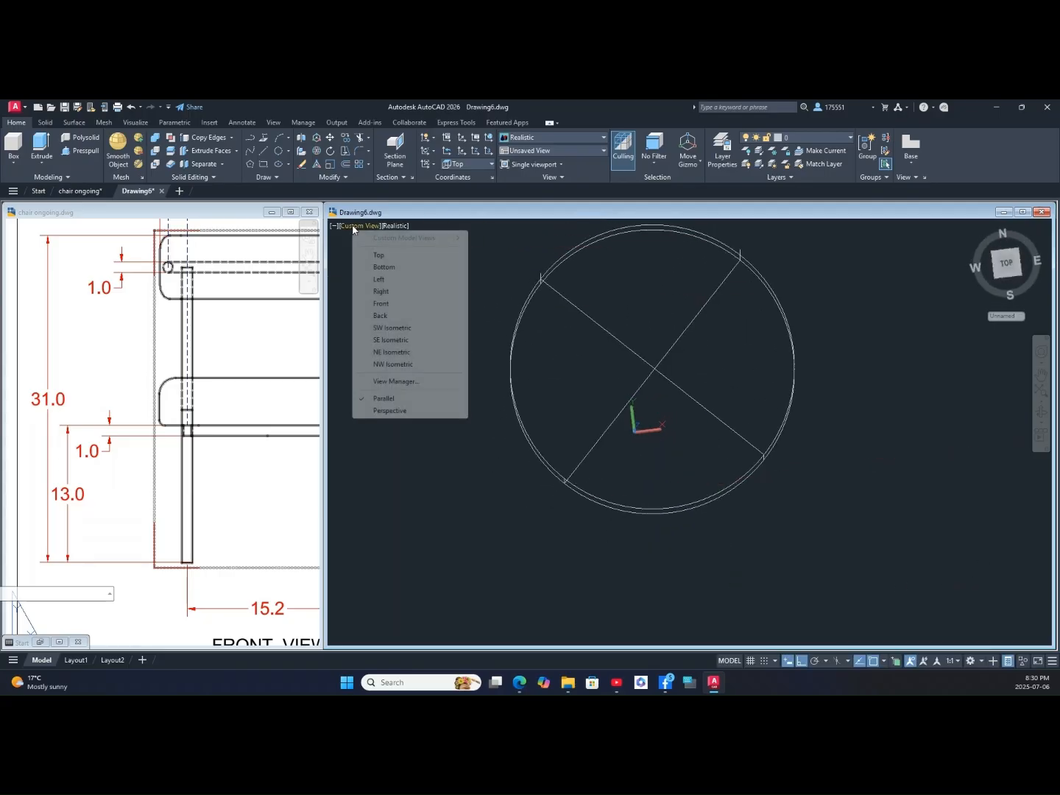
{"action": "left_click", "coordinate": [367, 254]}
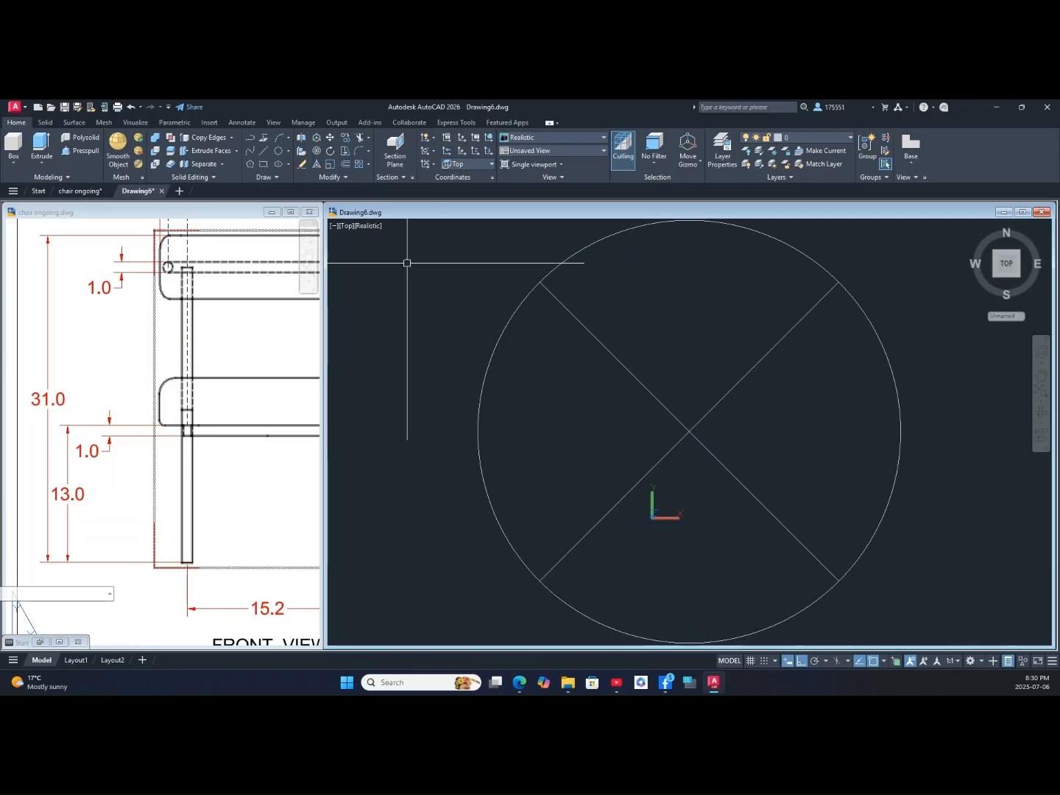
{"action": "middle_click_drag", "start_coordinate": [556, 497], "coordinate": [648, 517], "text": "shift"}
{"action": "left_click", "coordinate": [647, 545]}
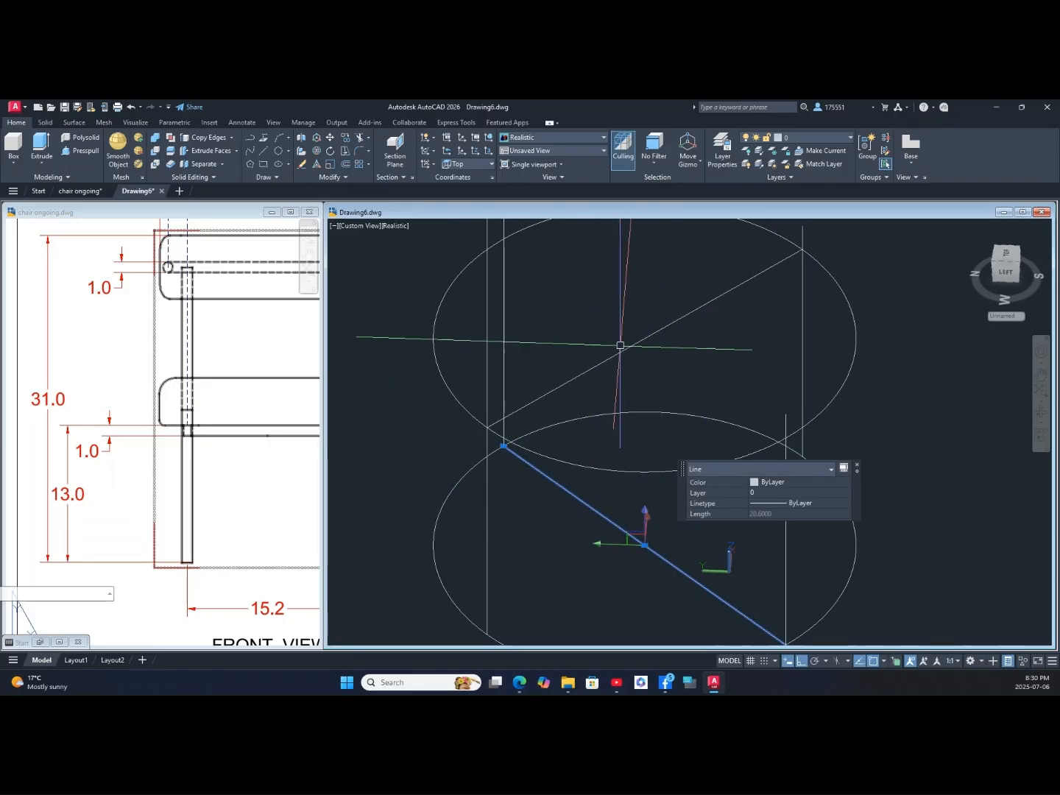
{"action": "right_click", "coordinate": [719, 364]}
{"action": "left_click", "coordinate": [746, 442]}
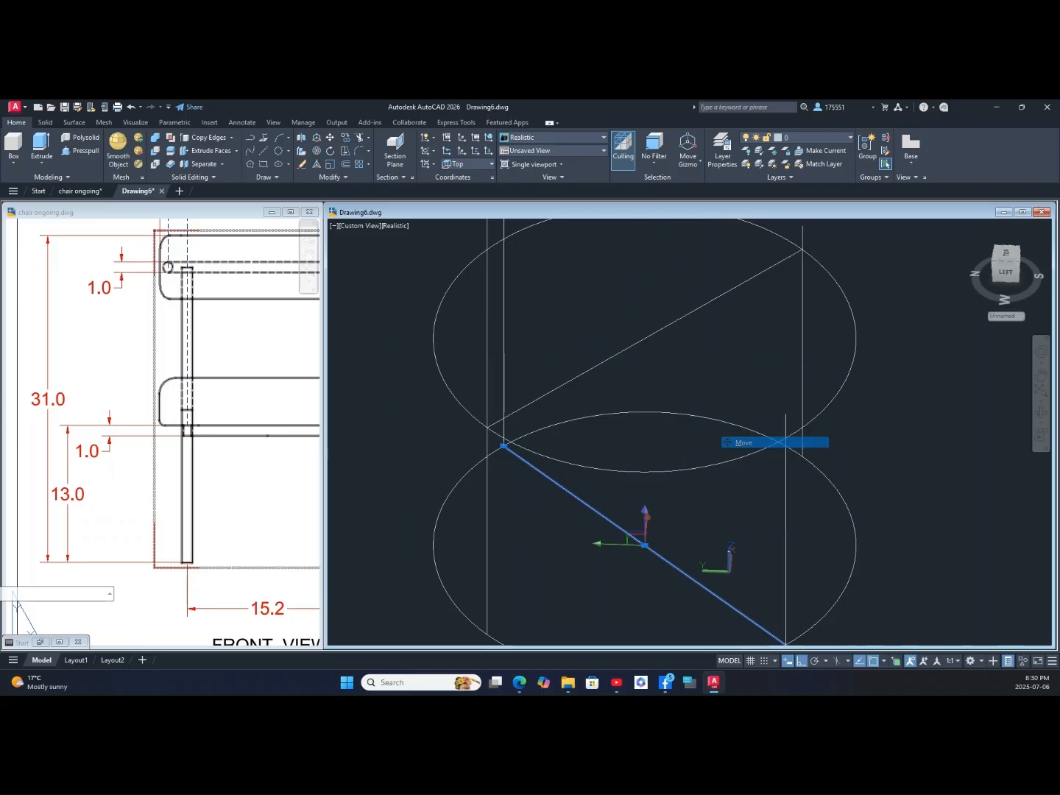
{"action": "left_click", "coordinate": [648, 542]}
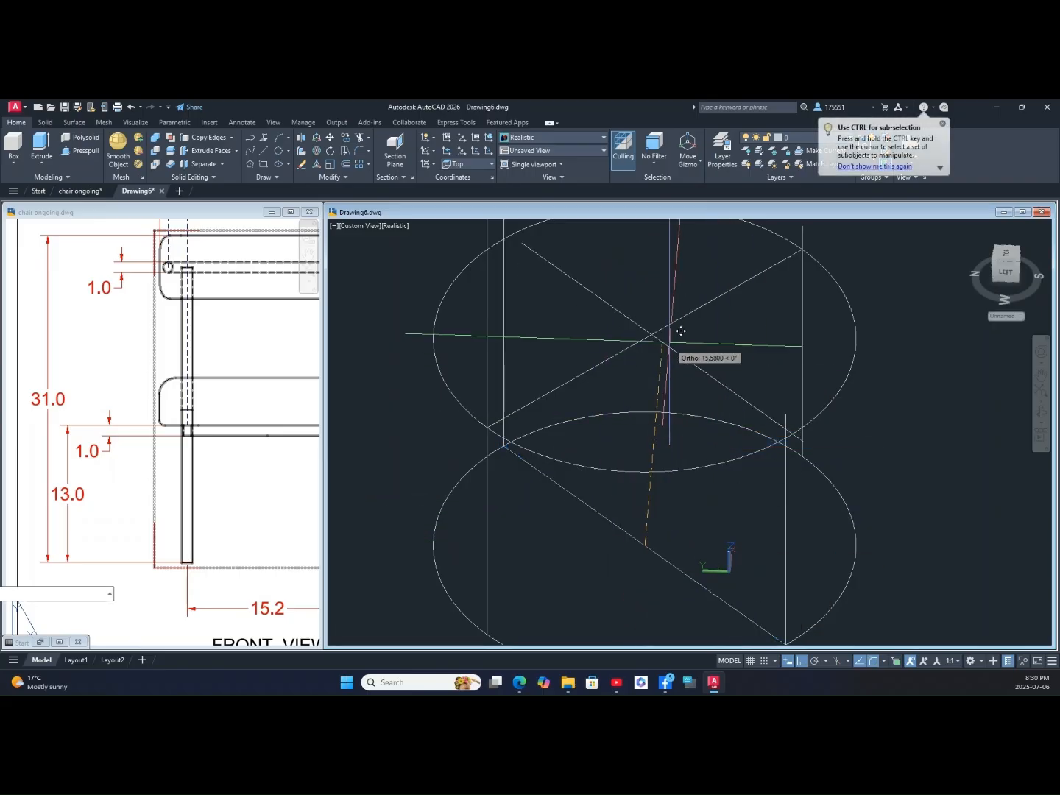
{"action": "left_click", "coordinate": [648, 337]}
Step: Set the model viewport to the Top view
{"action": "middle_click_drag", "start_coordinate": [729, 342], "coordinate": [725, 378], "text": "shift"}
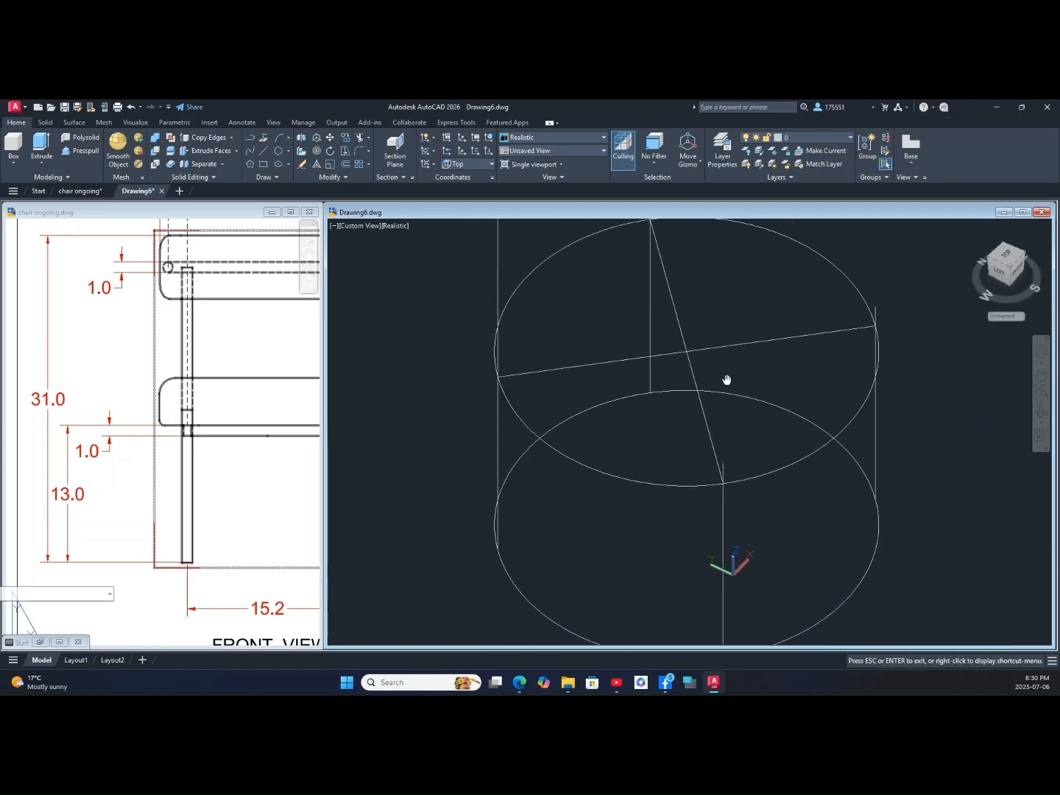
{"action": "left_click", "coordinate": [354, 226]}
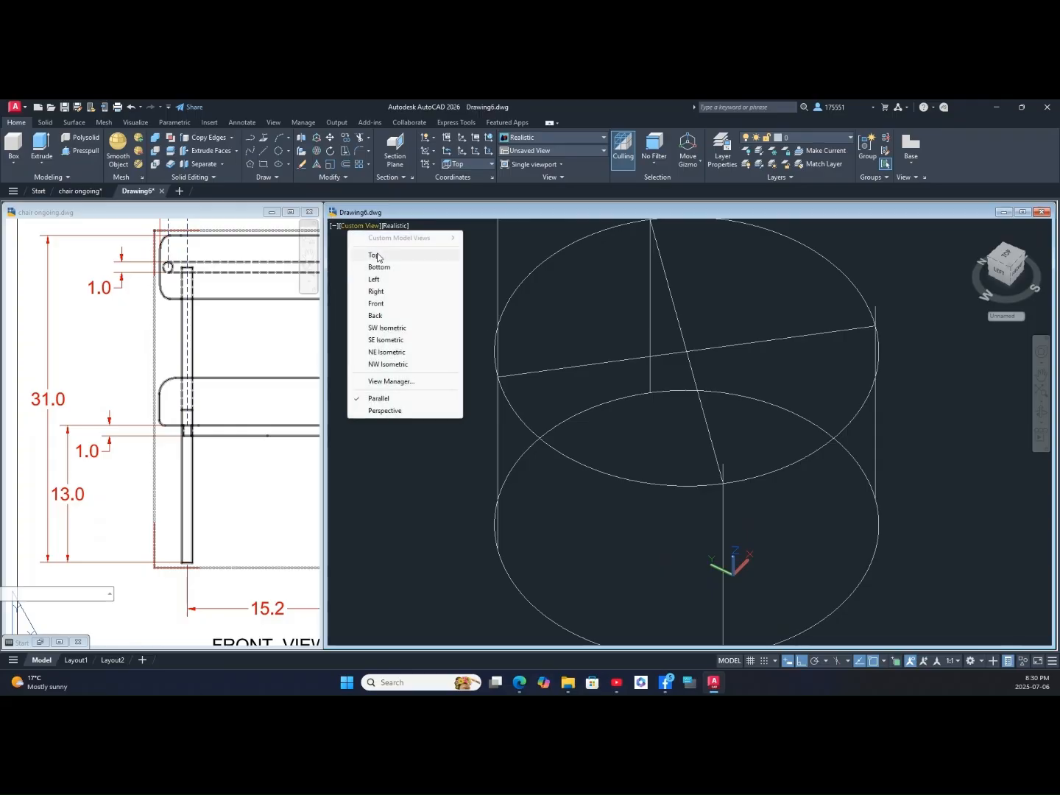
{"action": "left_click", "coordinate": [376, 255]}
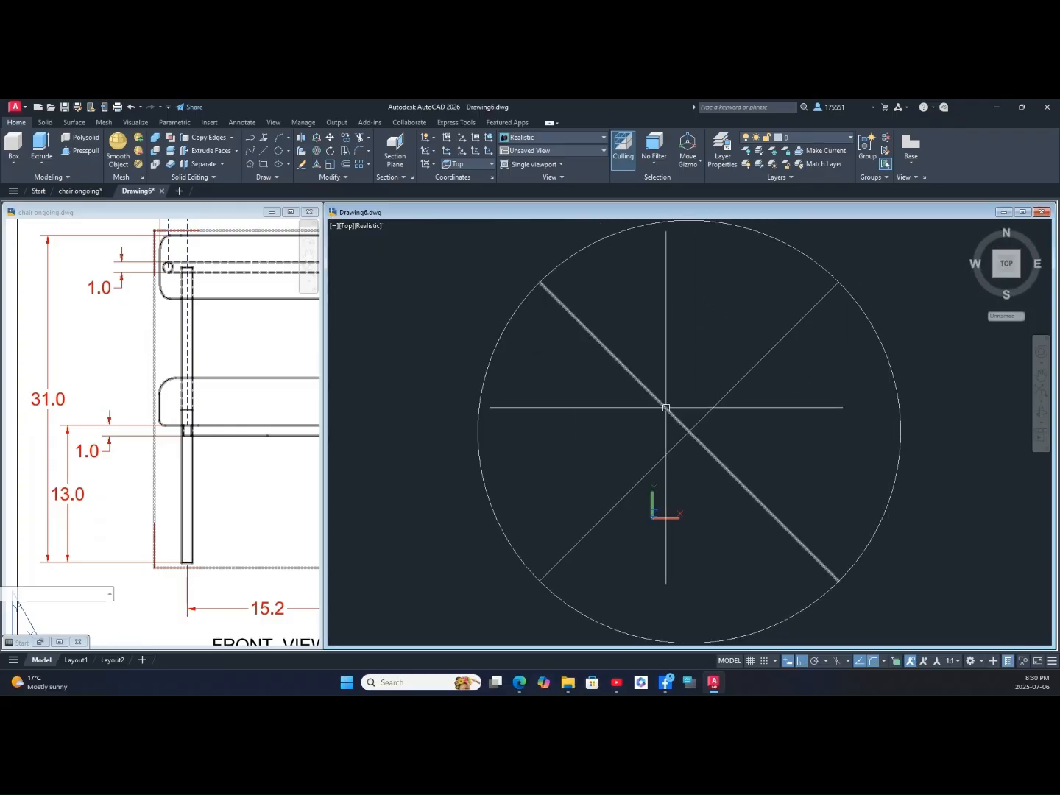
{"action": "left_click", "coordinate": [666, 407]}
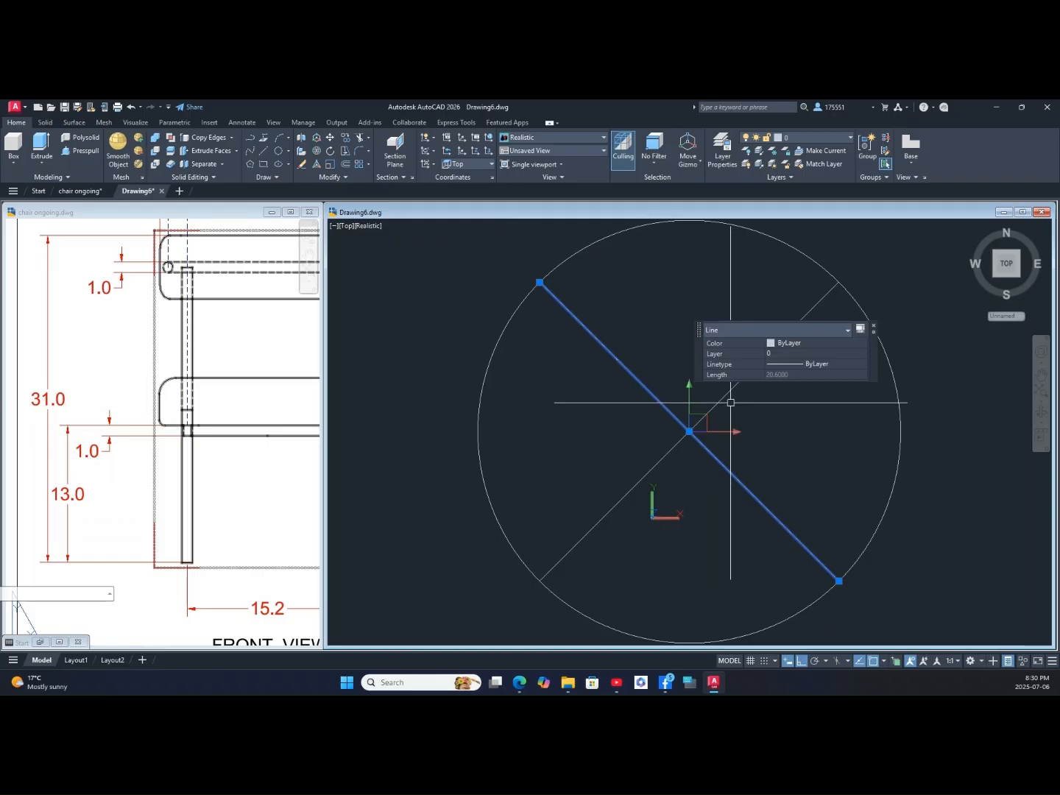
{"action": "left_click", "coordinate": [711, 411]}
{"action": "key", "text": "Escape"}
Step: Examine the width dimension of the cross supports in the top view of chair ongoing.dwg
{"action": "left_click", "coordinate": [232, 436]}
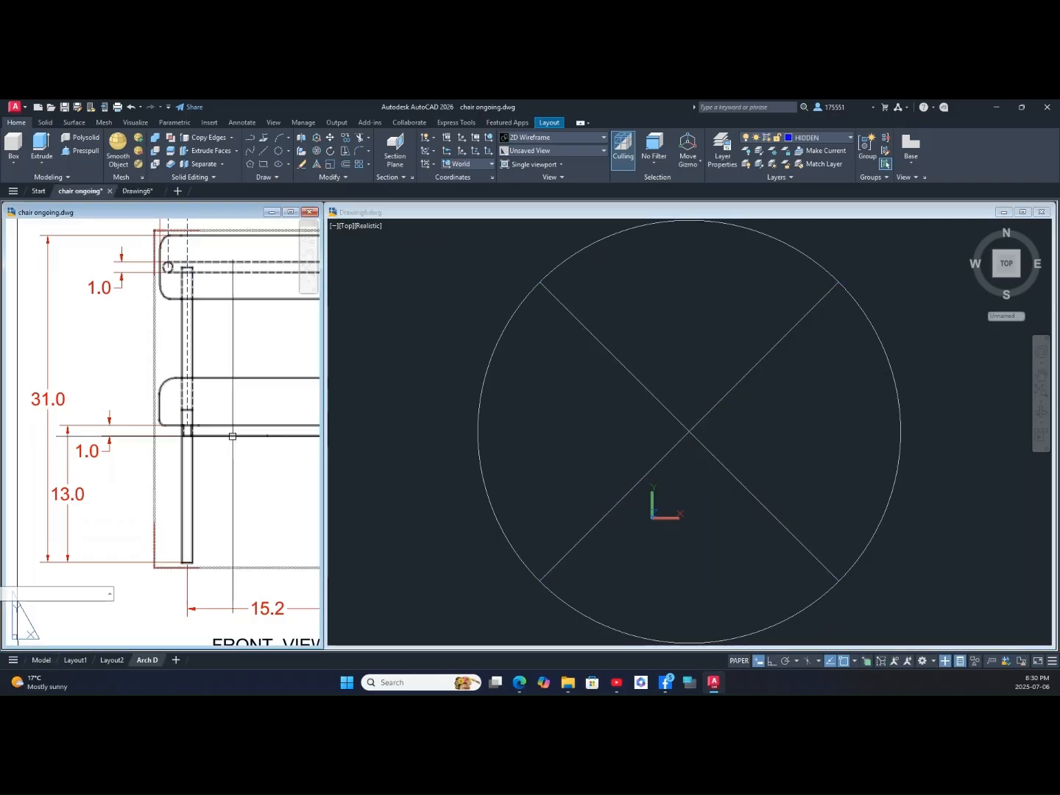
{"action": "scroll", "coordinate": [232, 437], "scroll_direction": "down", "scroll_amount": 6}
{"action": "scroll", "coordinate": [231, 427], "scroll_direction": "up", "scroll_amount": 2}
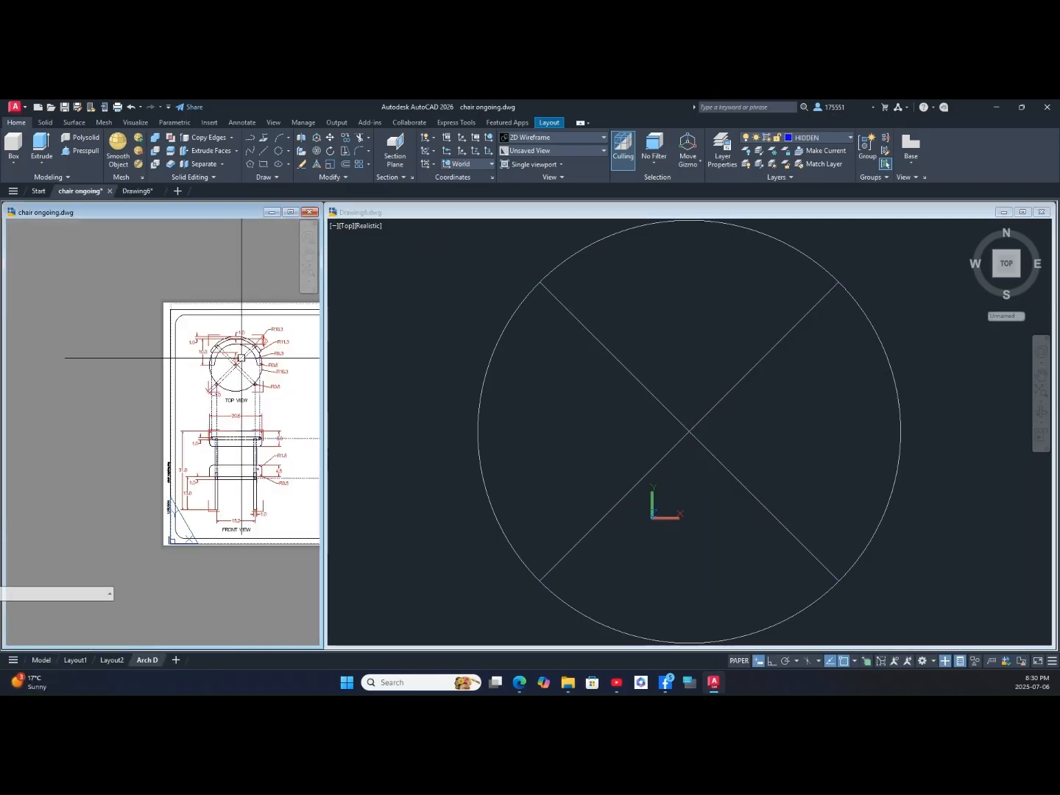
{"action": "scroll", "coordinate": [242, 359], "scroll_direction": "up", "scroll_amount": 4}
{"action": "middle_click_drag", "start_coordinate": [242, 358], "coordinate": [217, 375]}
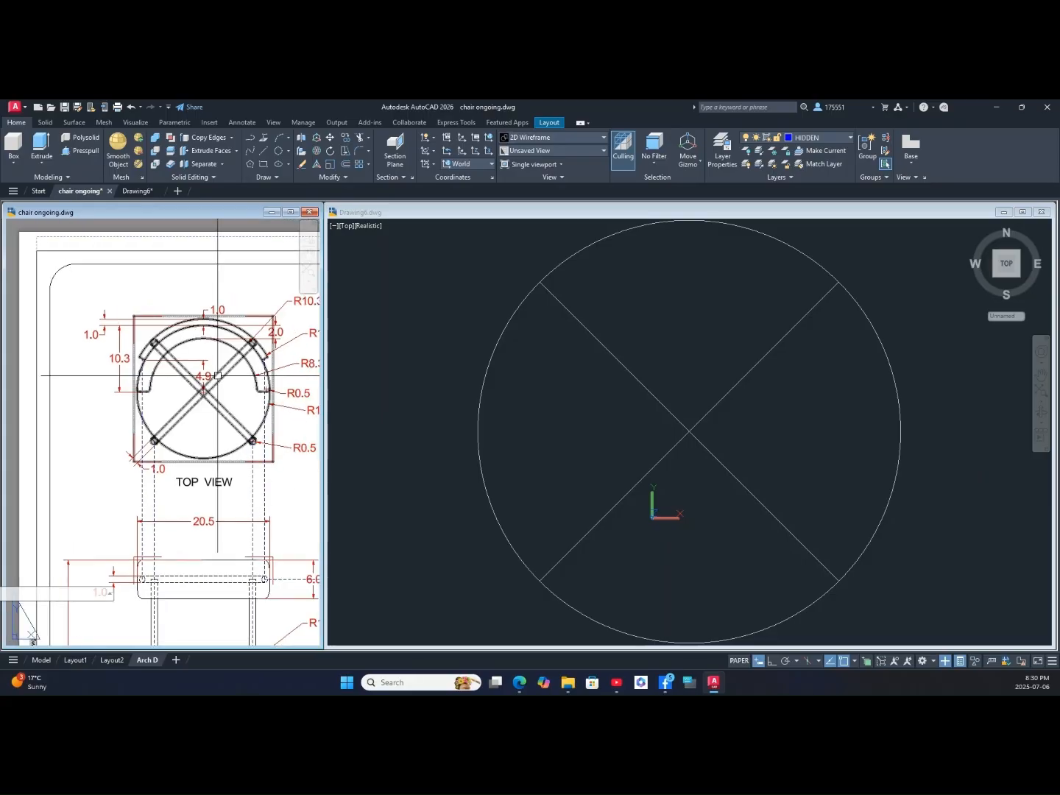
{"action": "scroll", "coordinate": [218, 376], "scroll_direction": "up", "scroll_amount": 2}
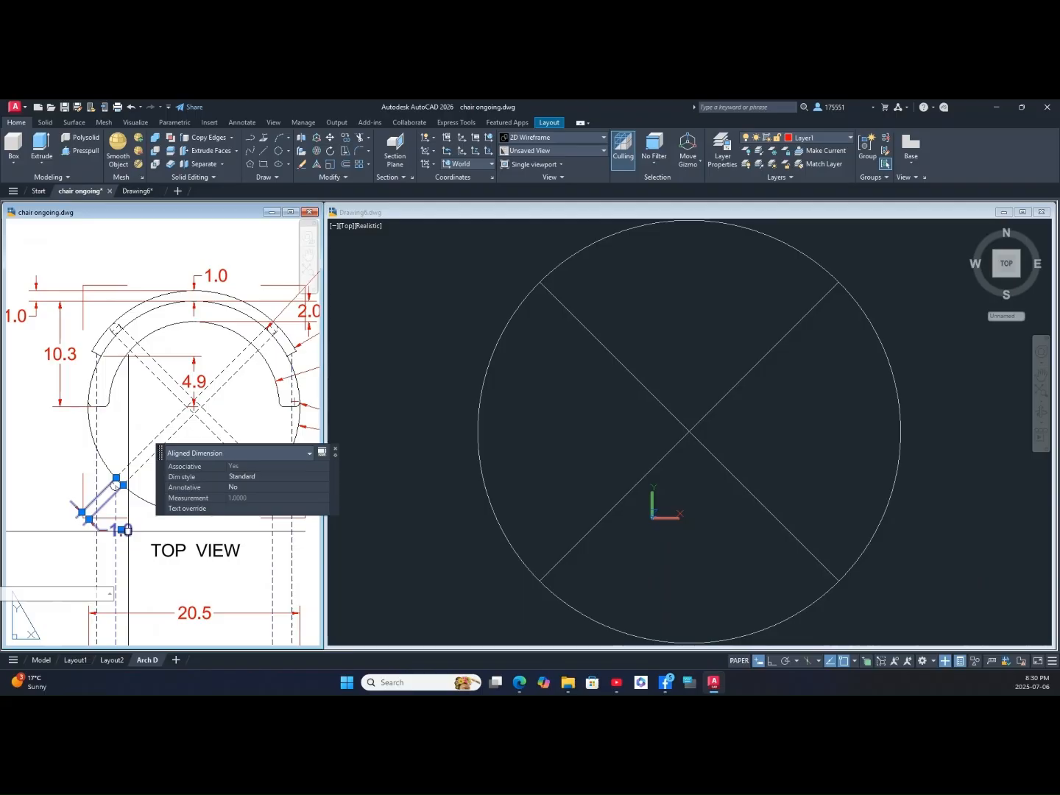
{"action": "key", "text": "Escape"}
Step: In Drawing6.dwg, offset the northeast-southwest diagonal 0.5 to both sides
{"action": "left_click", "coordinate": [519, 493]}
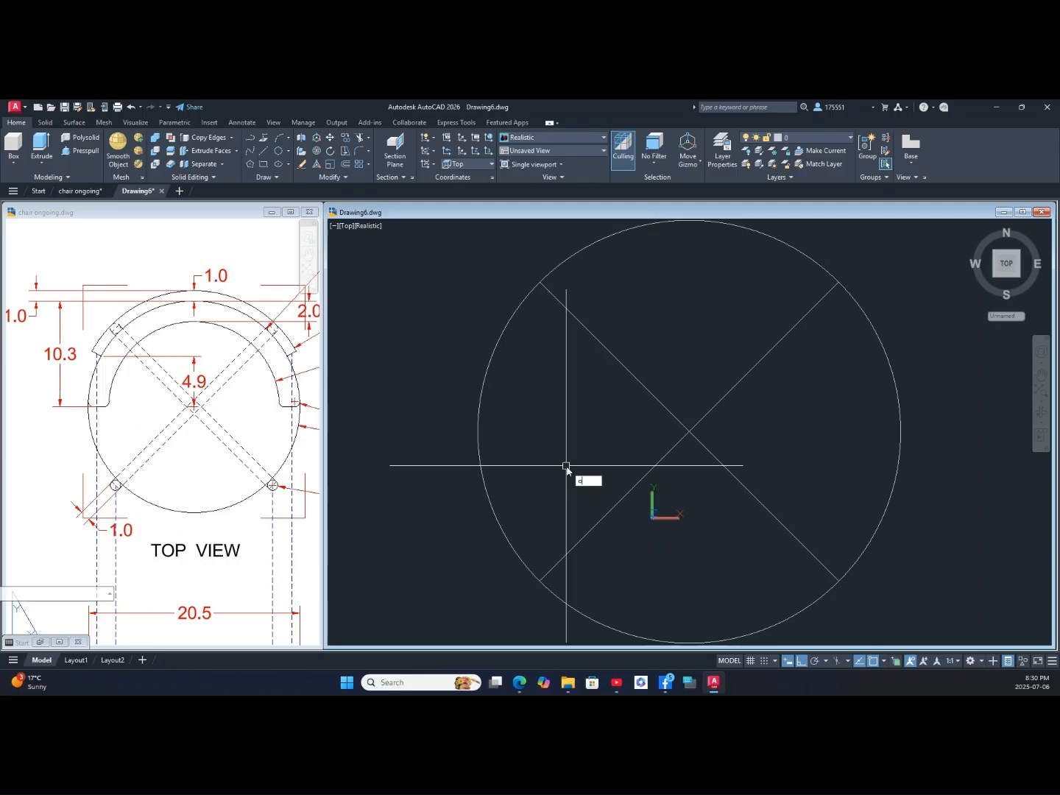
{"action": "type", "text": "o"}
{"action": "key", "text": "Return"}
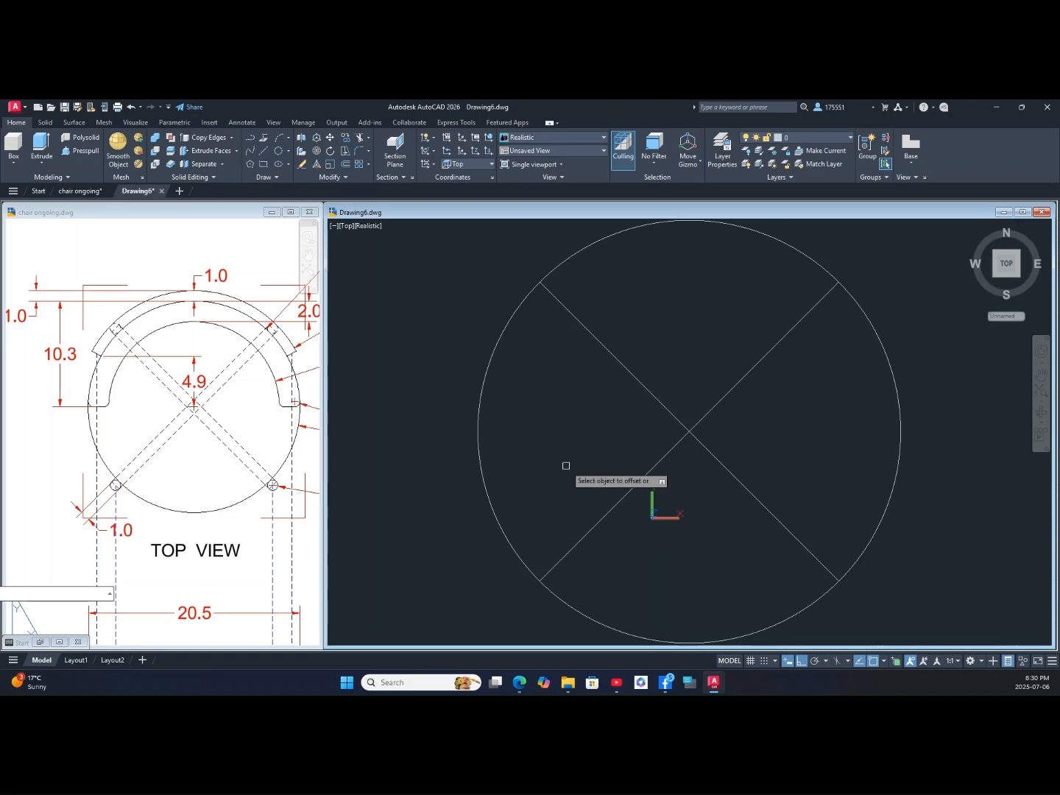
{"action": "left_click", "coordinate": [719, 398]}
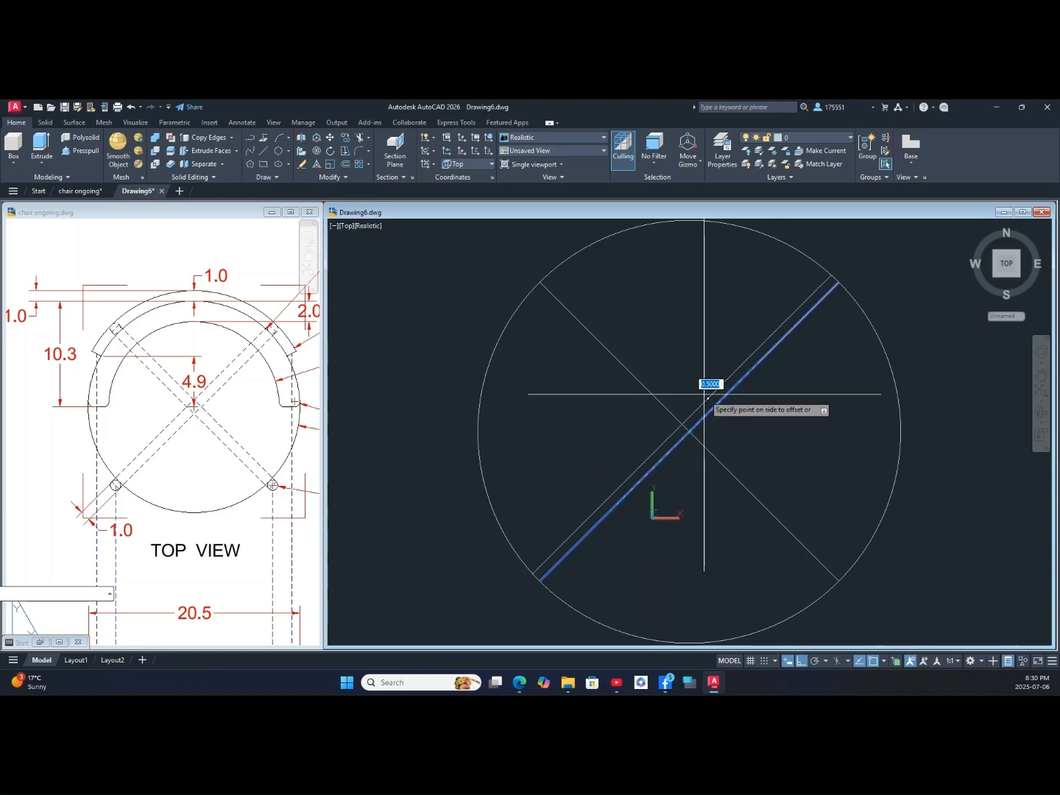
{"action": "left_click", "coordinate": [698, 393]}
{"action": "left_click", "coordinate": [724, 390]}
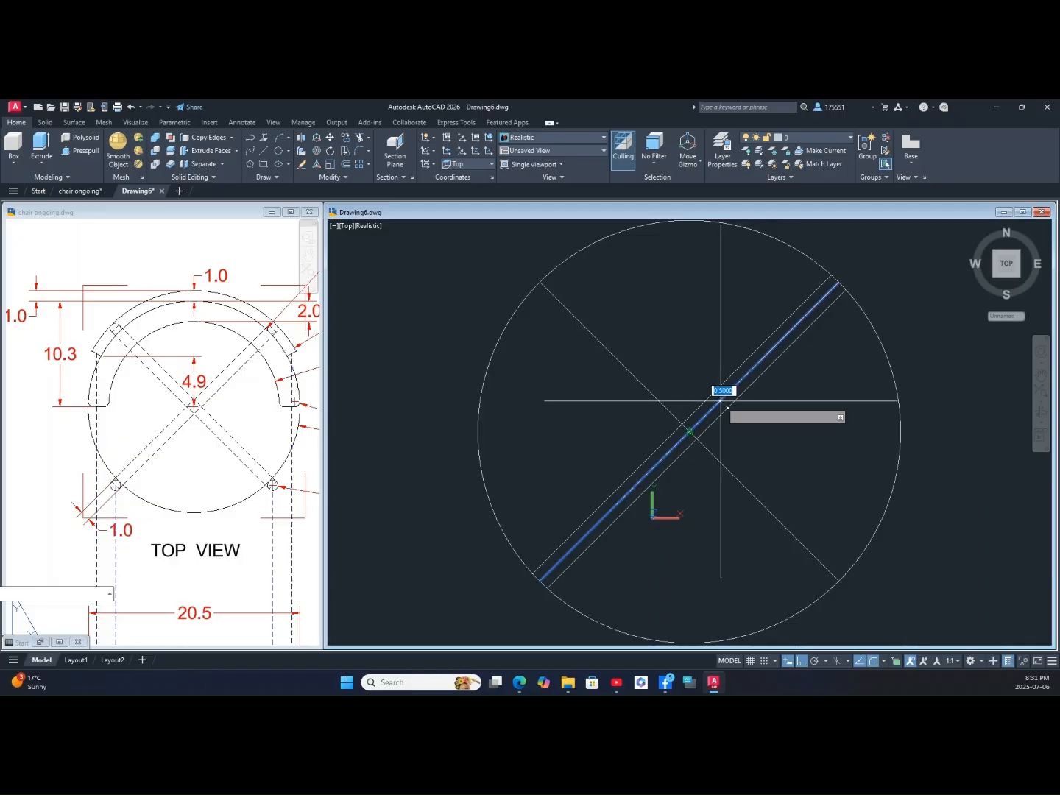
{"action": "left_click", "coordinate": [755, 415]}
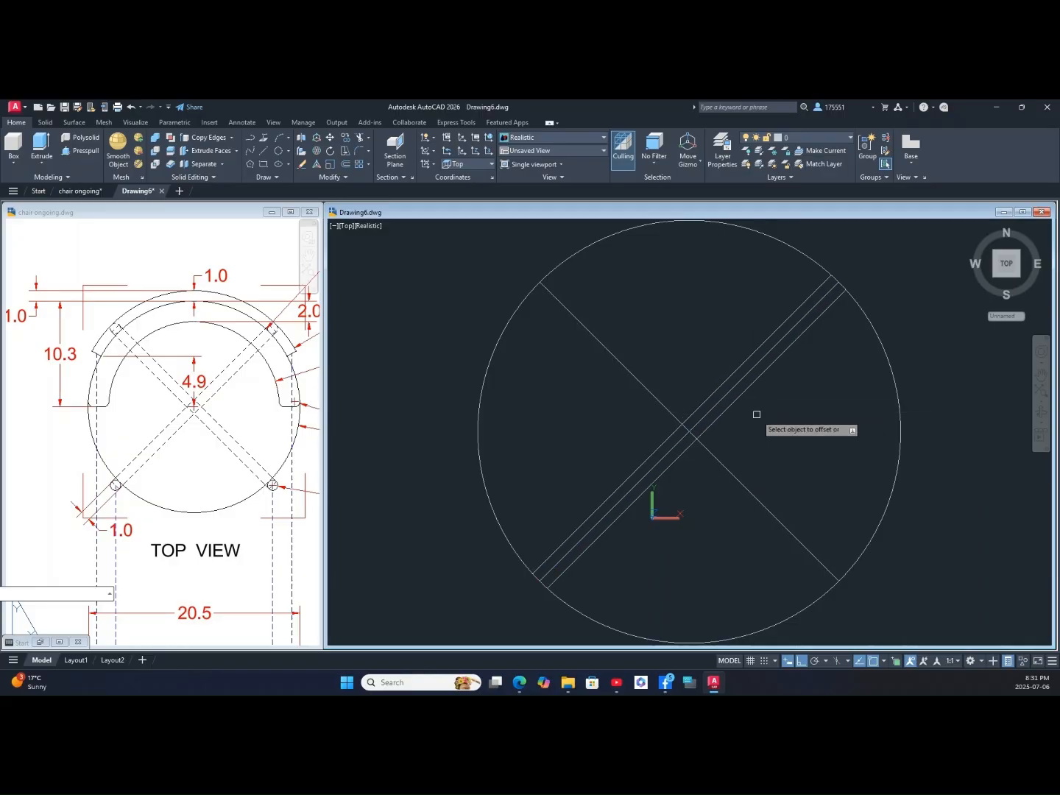
Step: Offset the northwest-southeast diagonal 0.5 to both sides
{"action": "left_click", "coordinate": [725, 462]}
{"action": "left_click", "coordinate": [732, 456]}
{"action": "left_click", "coordinate": [711, 449]}
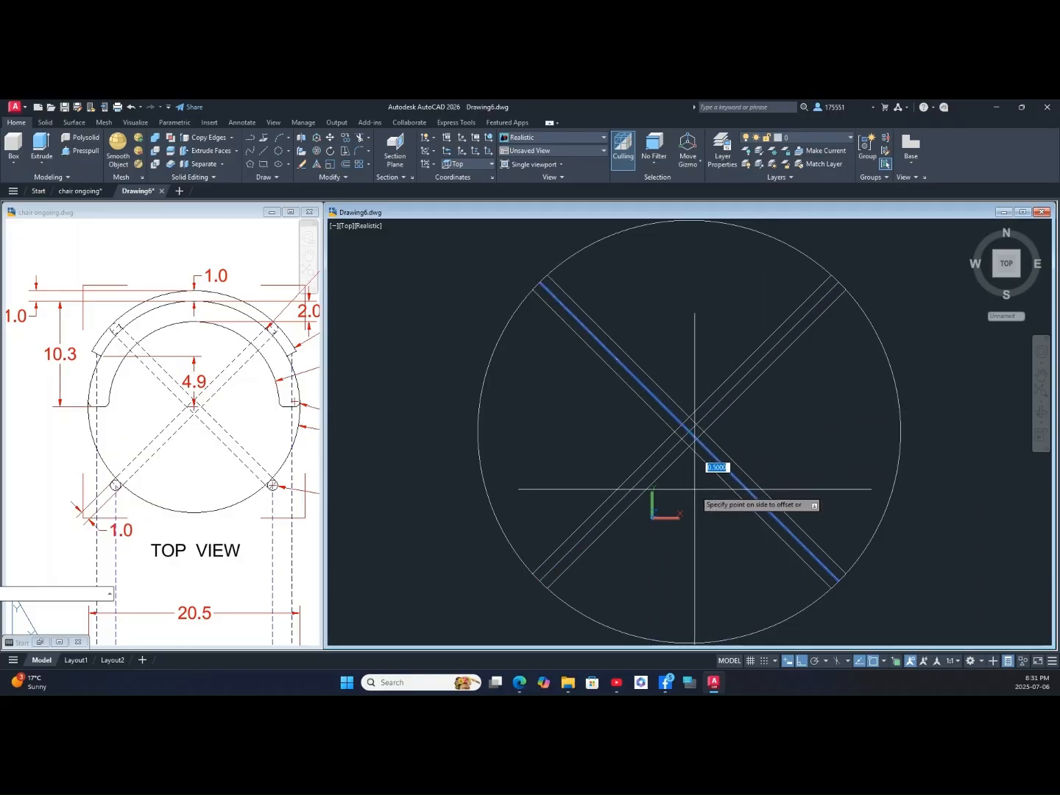
{"action": "left_click", "coordinate": [703, 493]}
{"action": "right_click", "coordinate": [770, 417]}
{"action": "left_click", "coordinate": [794, 426]}
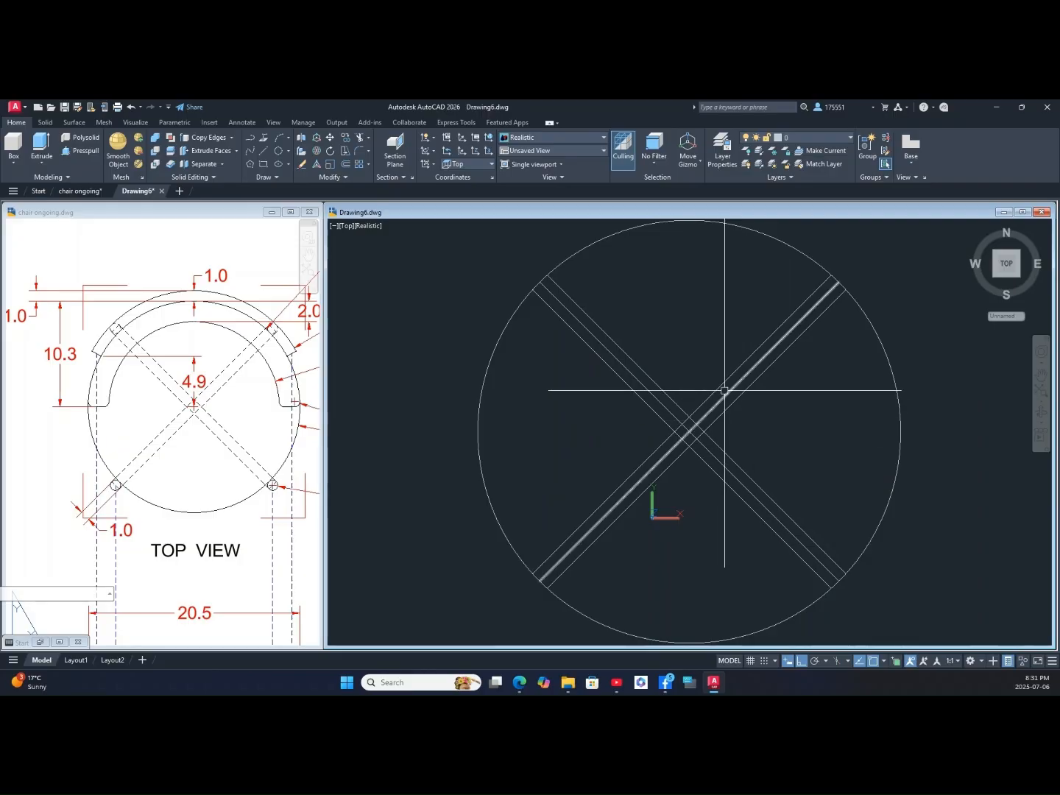
Step: Delete the two original center diagonals, keeping only the offset lines
{"action": "left_click", "coordinate": [707, 415]}
{"action": "left_click", "coordinate": [667, 401]}
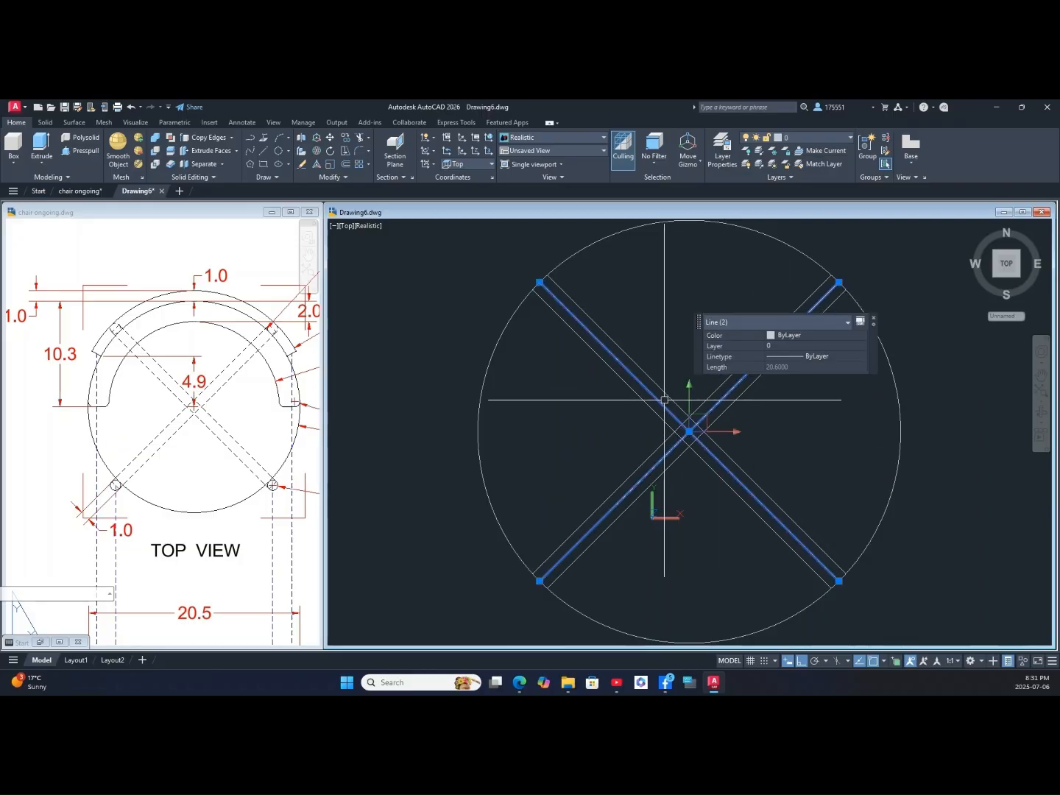
{"action": "key", "text": "Delete"}
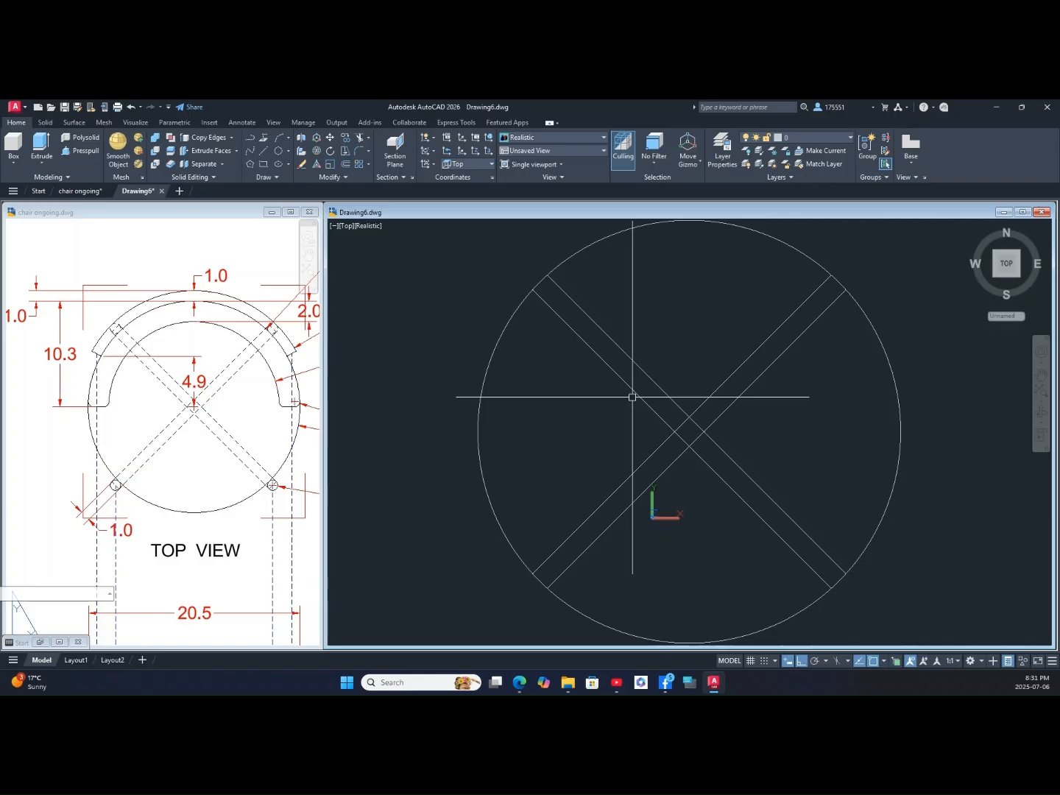
Step: Turn on polar tracking and draw a line joining the northeast endpoints of the northeast-southwest support's two edges
{"action": "middle_click_drag", "start_coordinate": [717, 402], "coordinate": [586, 421]}
{"action": "scroll", "coordinate": [710, 267], "scroll_direction": "up", "scroll_amount": 5}
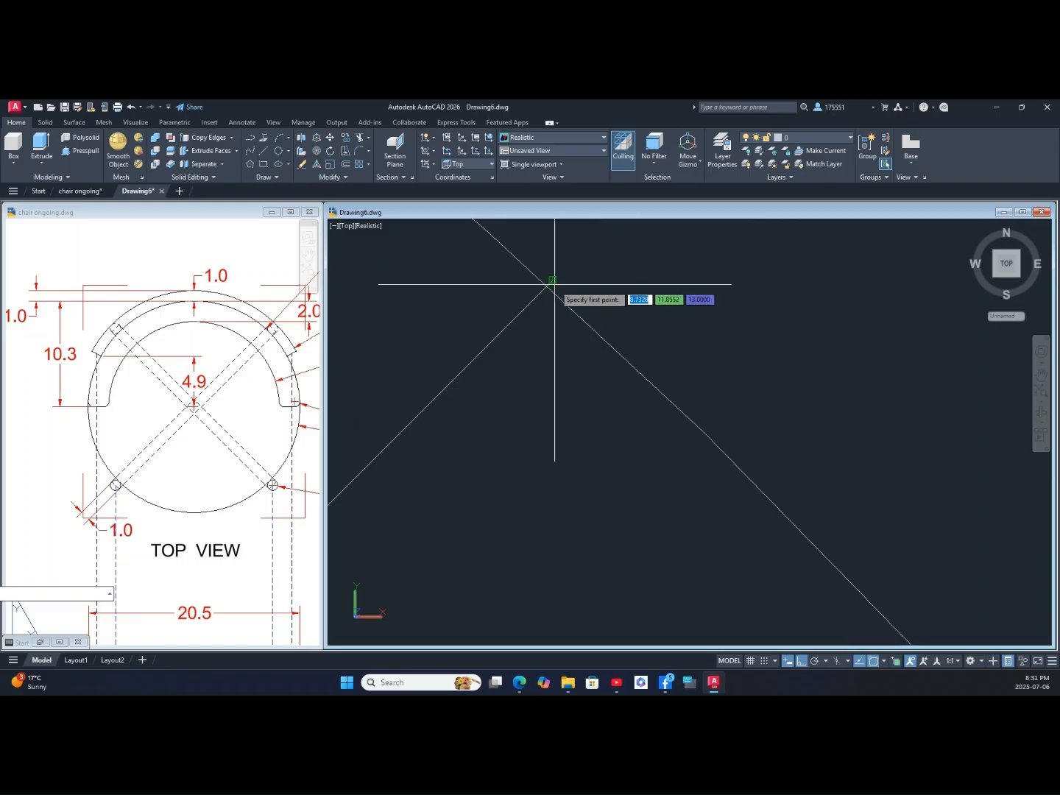
{"action": "middle_click_drag", "start_coordinate": [703, 398], "coordinate": [688, 279]}
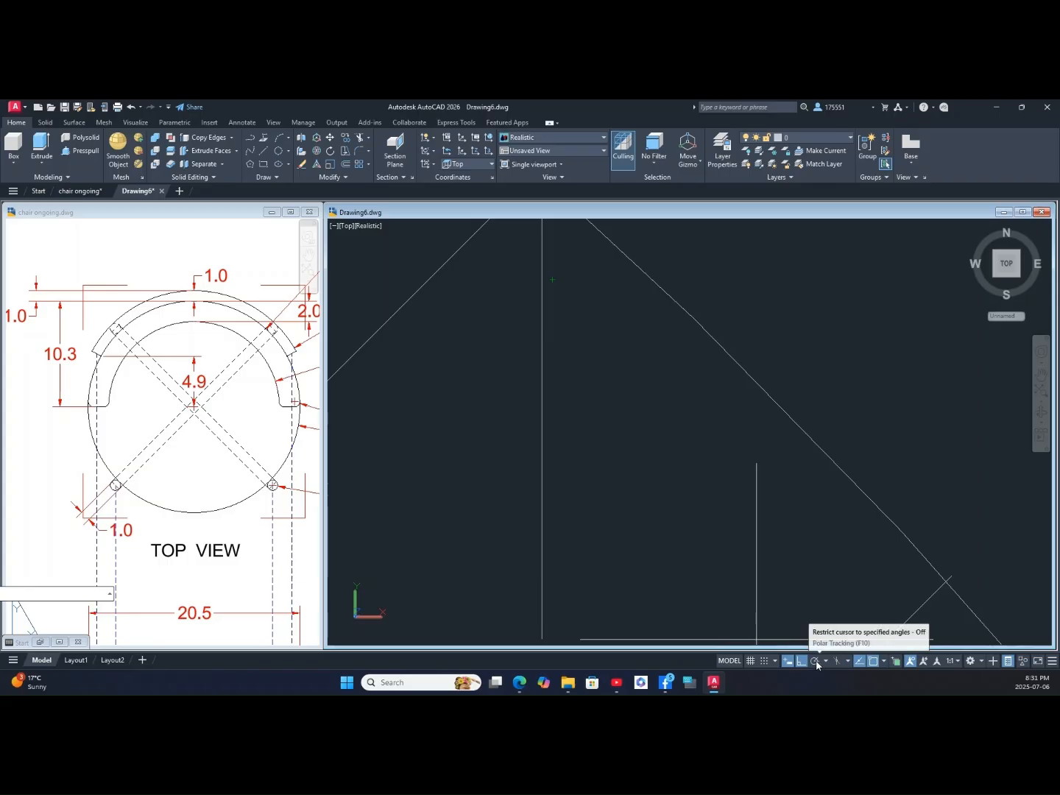
{"action": "left_click", "coordinate": [815, 660]}
{"action": "scroll", "coordinate": [773, 540], "scroll_direction": "down", "scroll_amount": 3}
{"action": "middle_click_drag", "start_coordinate": [774, 539], "coordinate": [718, 500]}
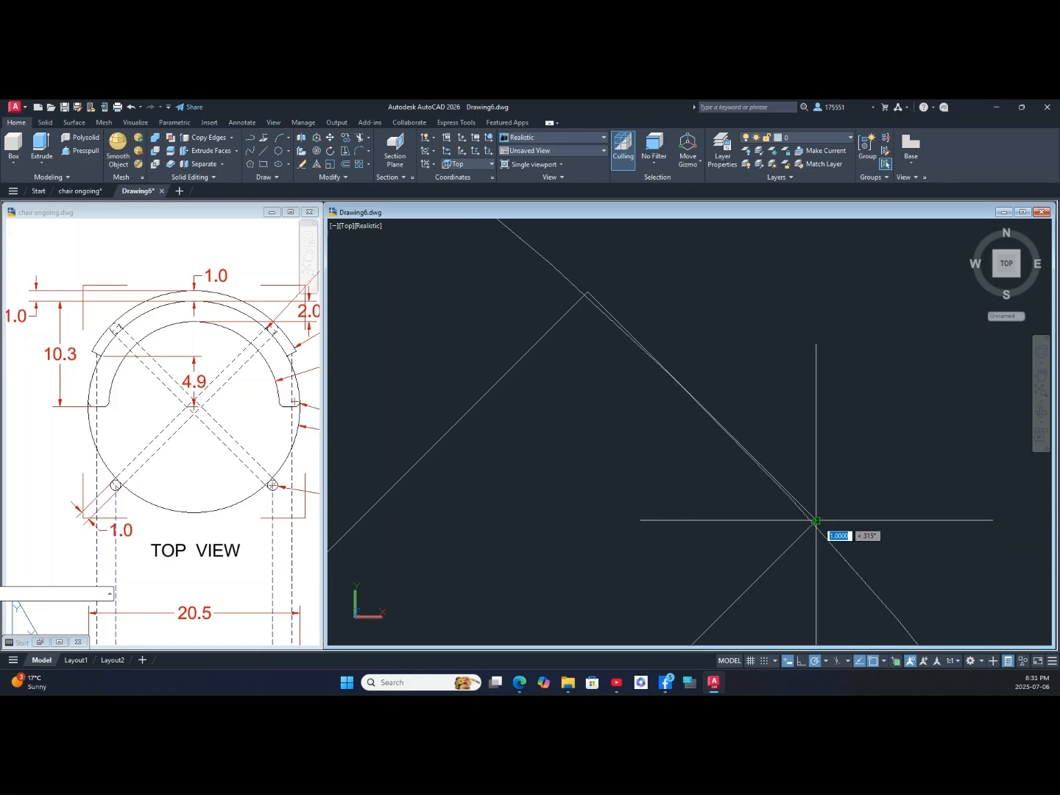
{"action": "right_click", "coordinate": [727, 364]}
{"action": "left_click", "coordinate": [771, 375]}
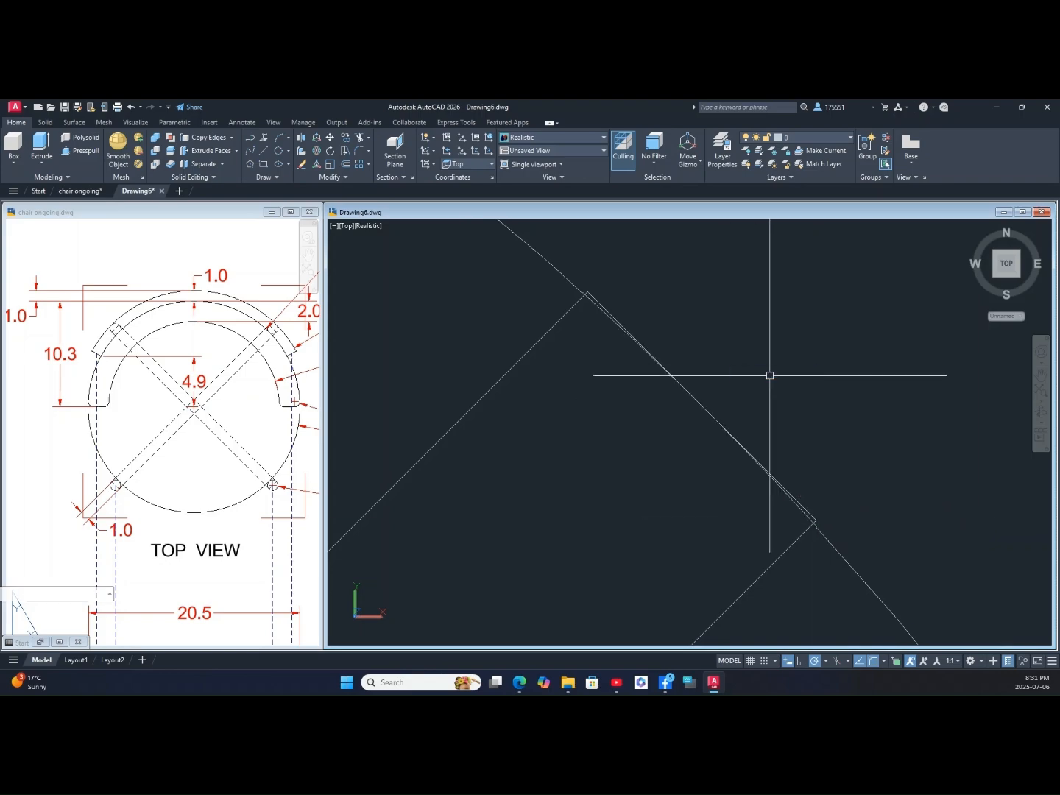
Step: Close the southwest end of the northeast-southwest support with a line between its two edge endpoints
{"action": "right_click", "coordinate": [771, 375]}
{"action": "left_click", "coordinate": [774, 380]}
{"action": "scroll", "coordinate": [772, 390], "scroll_direction": "up", "scroll_amount": 4}
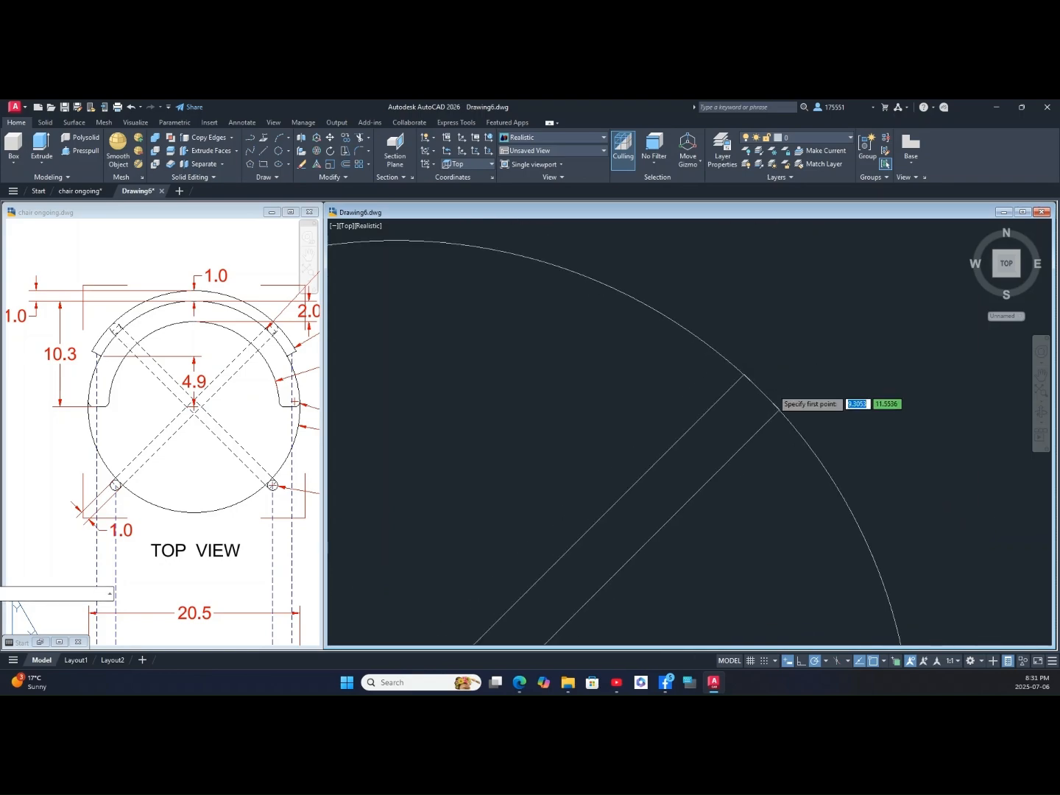
{"action": "scroll", "coordinate": [778, 387], "scroll_direction": "down", "scroll_amount": 4}
{"action": "middle_click_drag", "start_coordinate": [773, 392], "coordinate": [810, 257]}
{"action": "scroll", "coordinate": [519, 528], "scroll_direction": "up", "scroll_amount": 10}
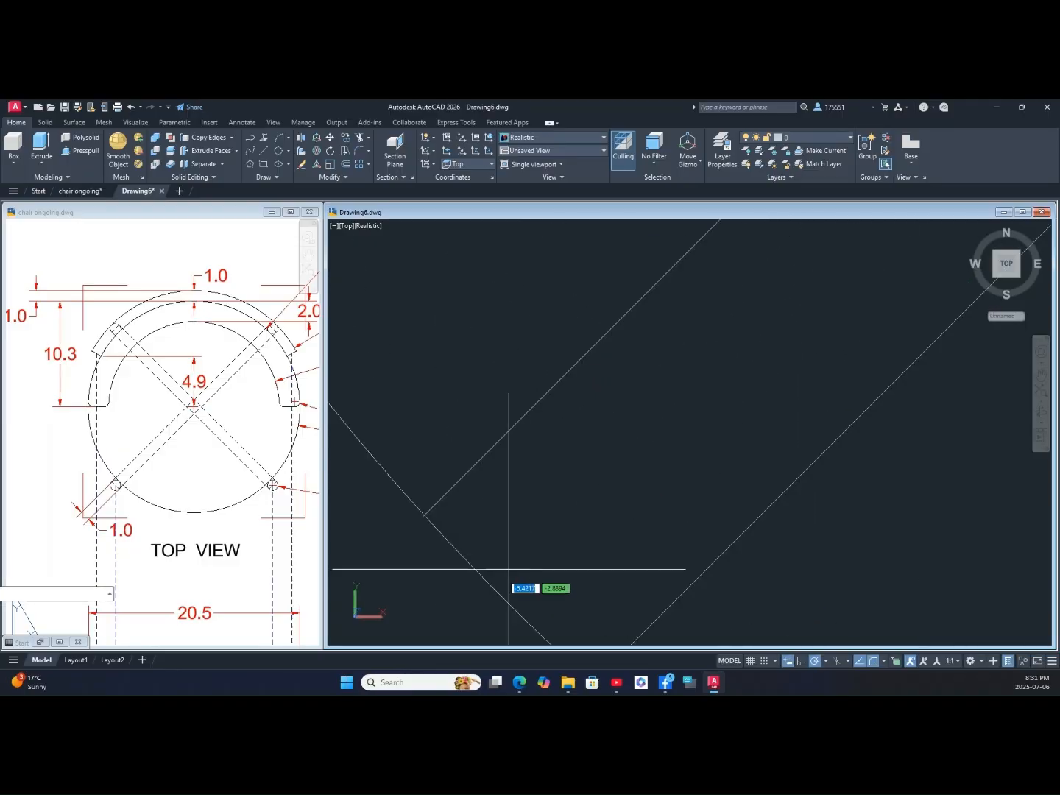
{"action": "scroll", "coordinate": [509, 569], "scroll_direction": "up", "scroll_amount": 2}
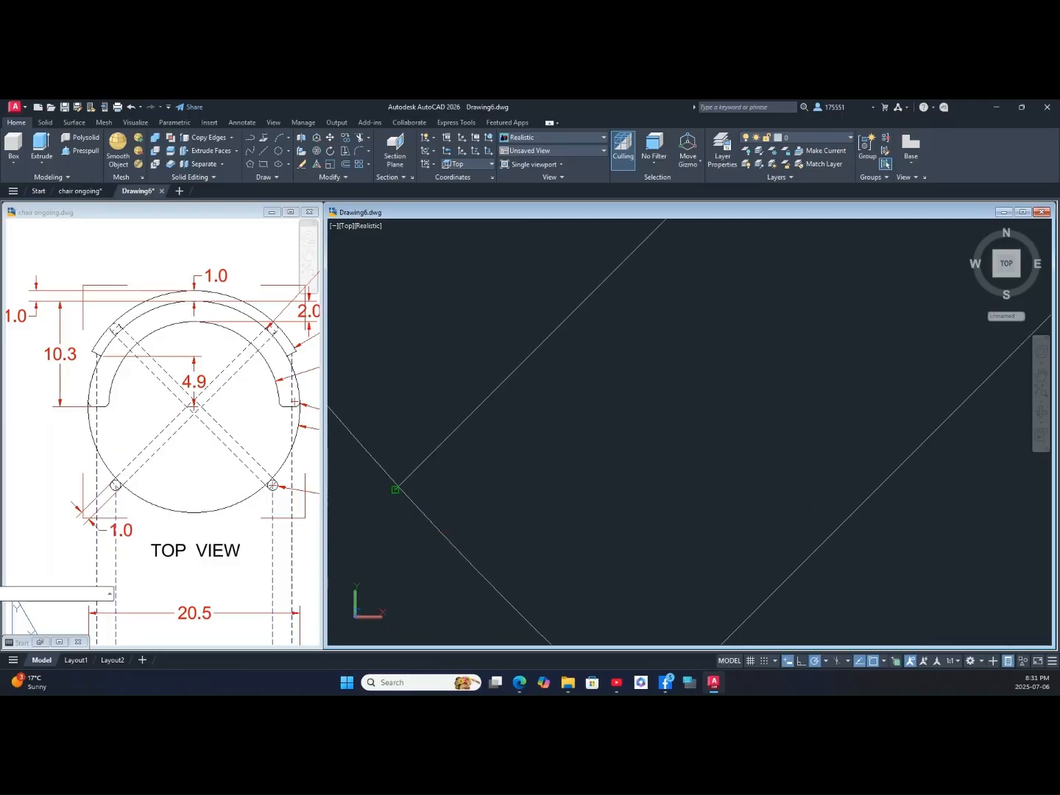
{"action": "left_click", "coordinate": [395, 490]}
{"action": "middle_click_drag", "start_coordinate": [459, 521], "coordinate": [472, 300]}
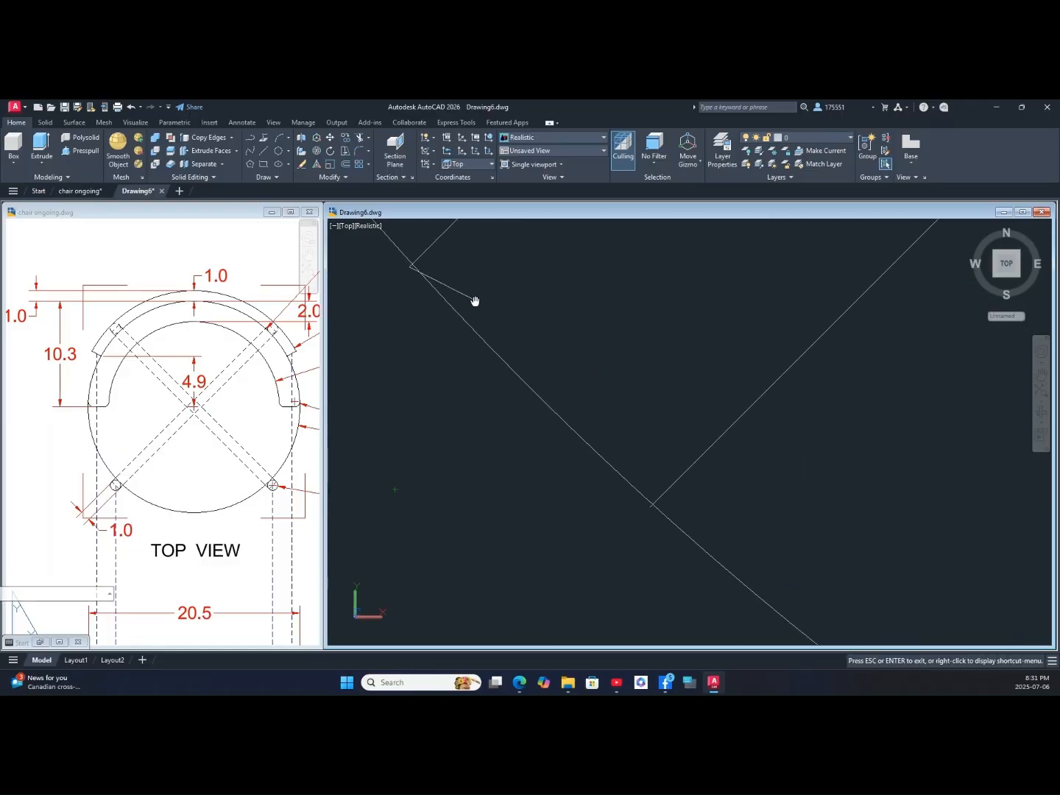
{"action": "left_click", "coordinate": [640, 508]}
{"action": "right_click", "coordinate": [638, 429]}
{"action": "left_click", "coordinate": [659, 435]}
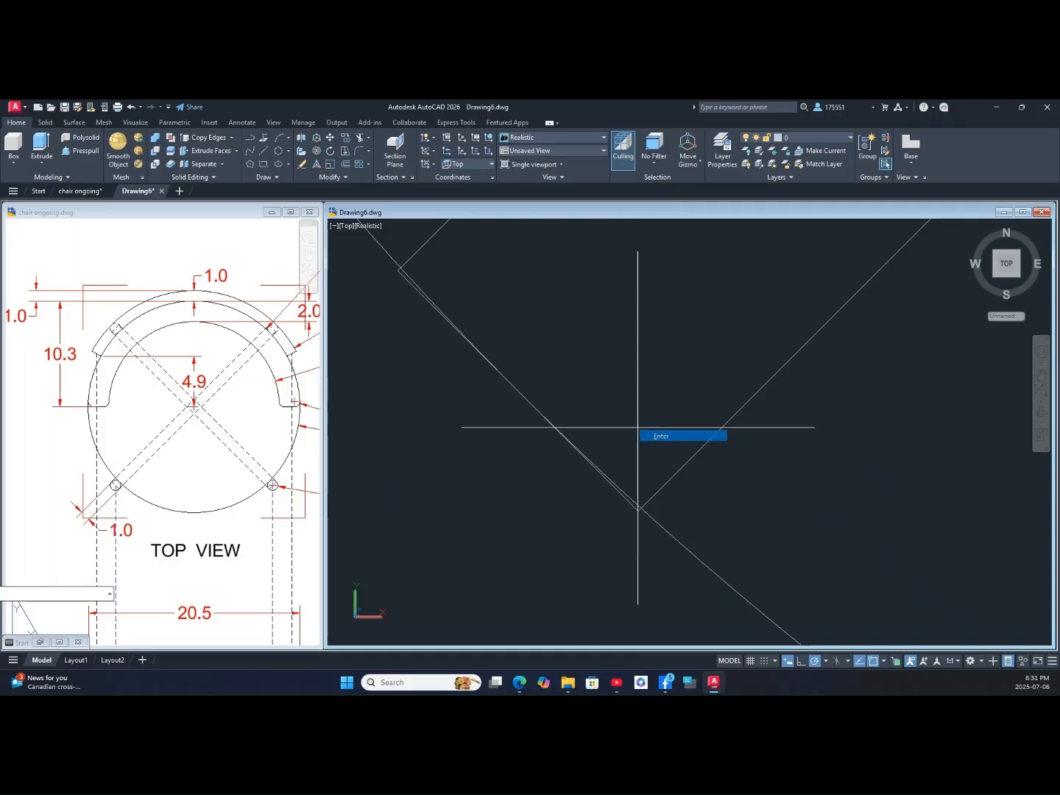
Step: Close the southeast end of the northwest-southeast support with a line between its two edge endpoints
{"action": "scroll", "coordinate": [733, 441], "scroll_direction": "up", "scroll_amount": 5}
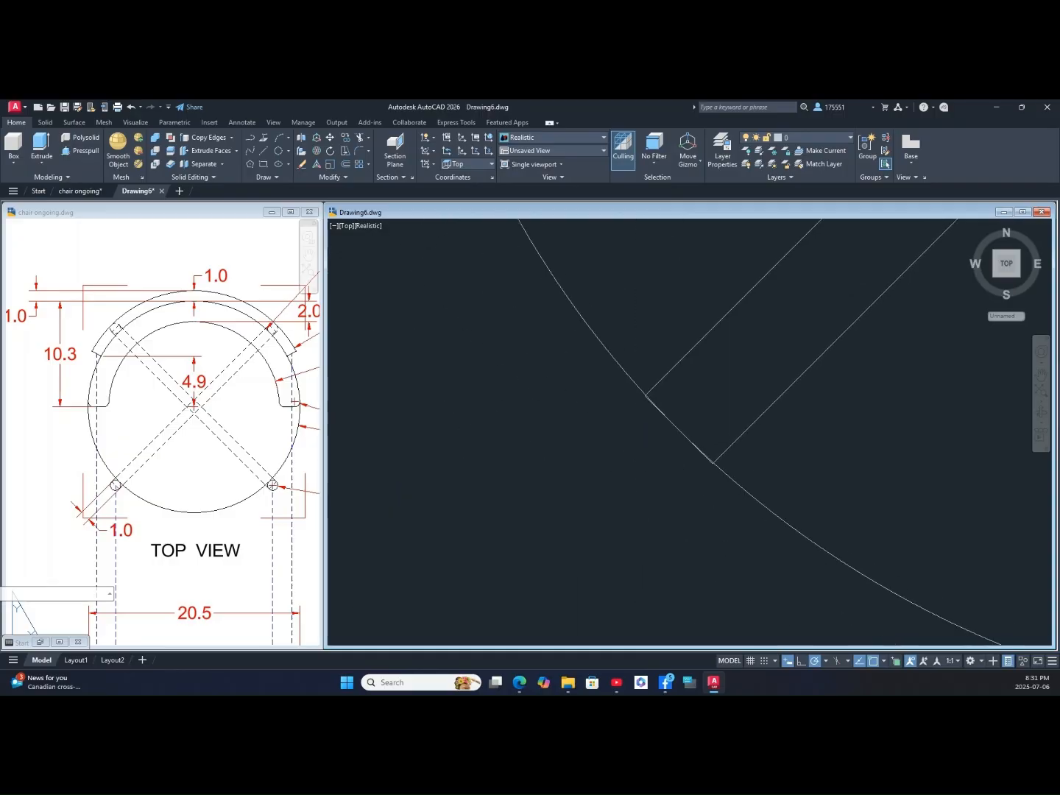
{"action": "scroll", "coordinate": [731, 441], "scroll_direction": "down", "scroll_amount": 5}
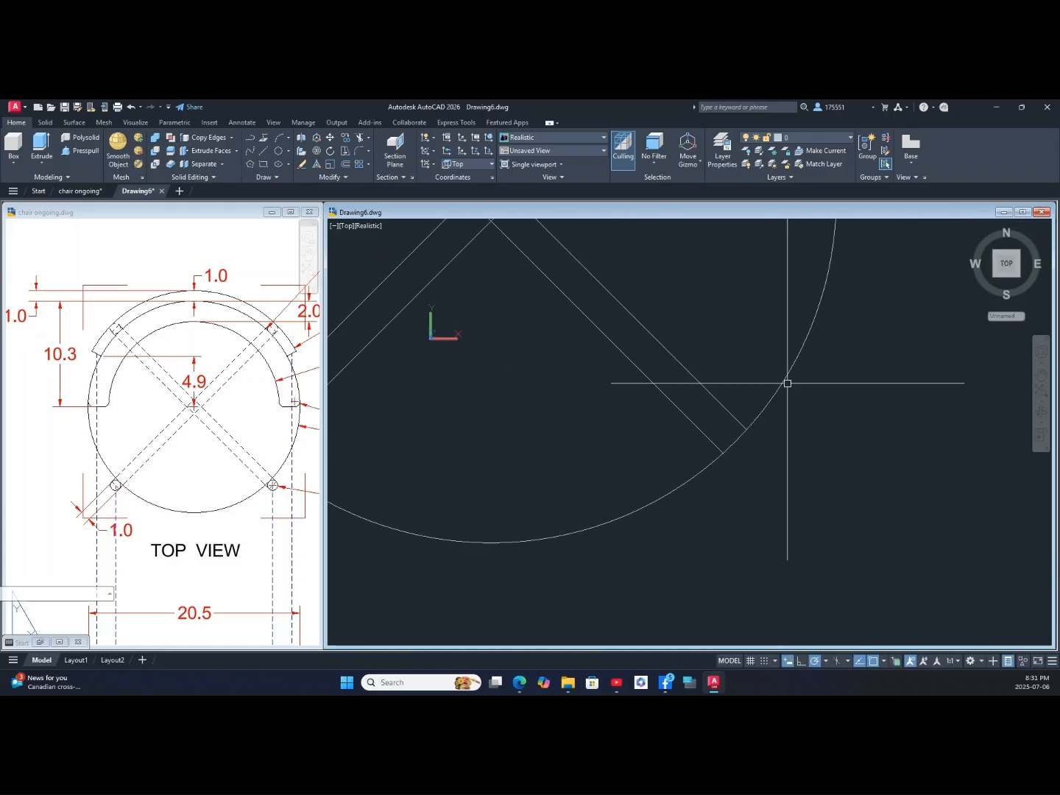
{"action": "right_click", "coordinate": [788, 382]}
{"action": "left_click", "coordinate": [818, 394]}
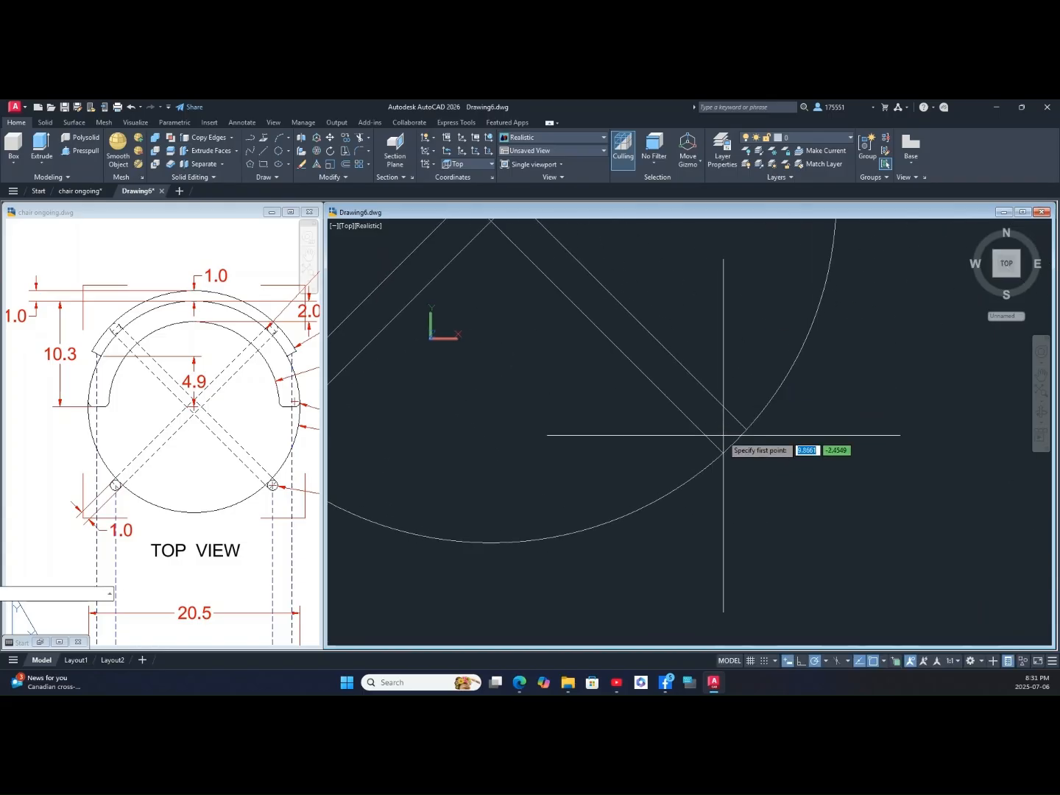
{"action": "scroll", "coordinate": [741, 436], "scroll_direction": "up", "scroll_amount": 4}
{"action": "scroll", "coordinate": [770, 416], "scroll_direction": "up", "scroll_amount": 3}
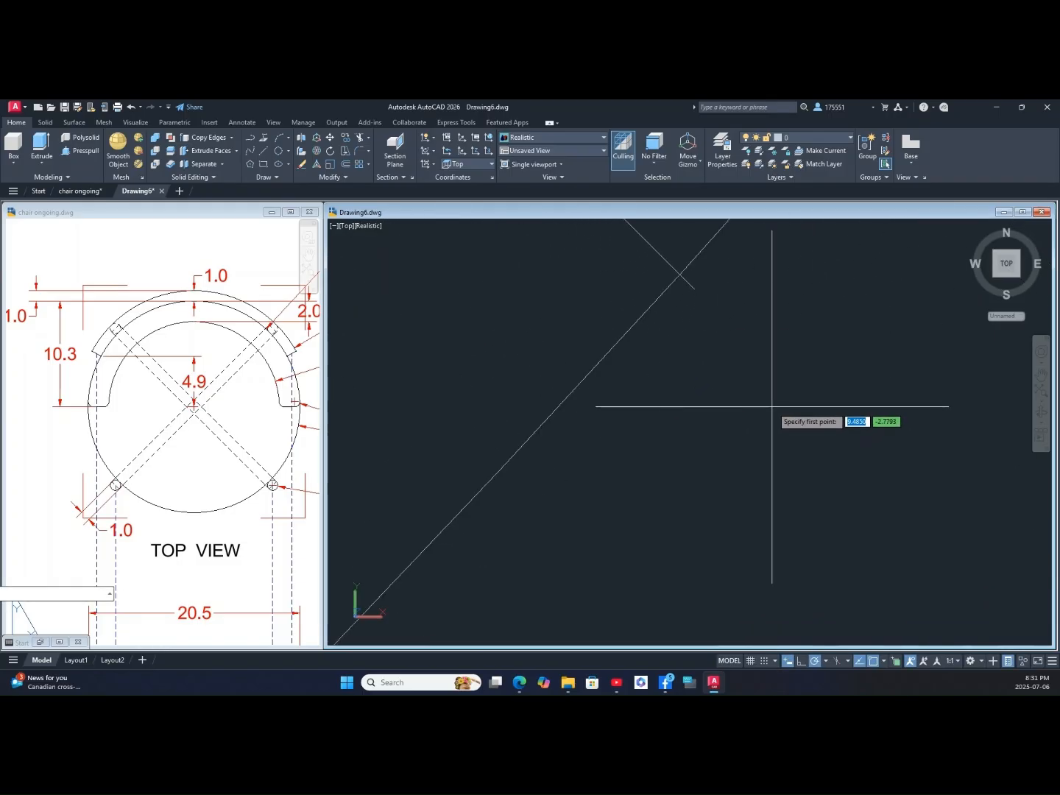
{"action": "left_click", "coordinate": [693, 289]}
{"action": "scroll", "coordinate": [699, 410], "scroll_direction": "down", "scroll_amount": 4}
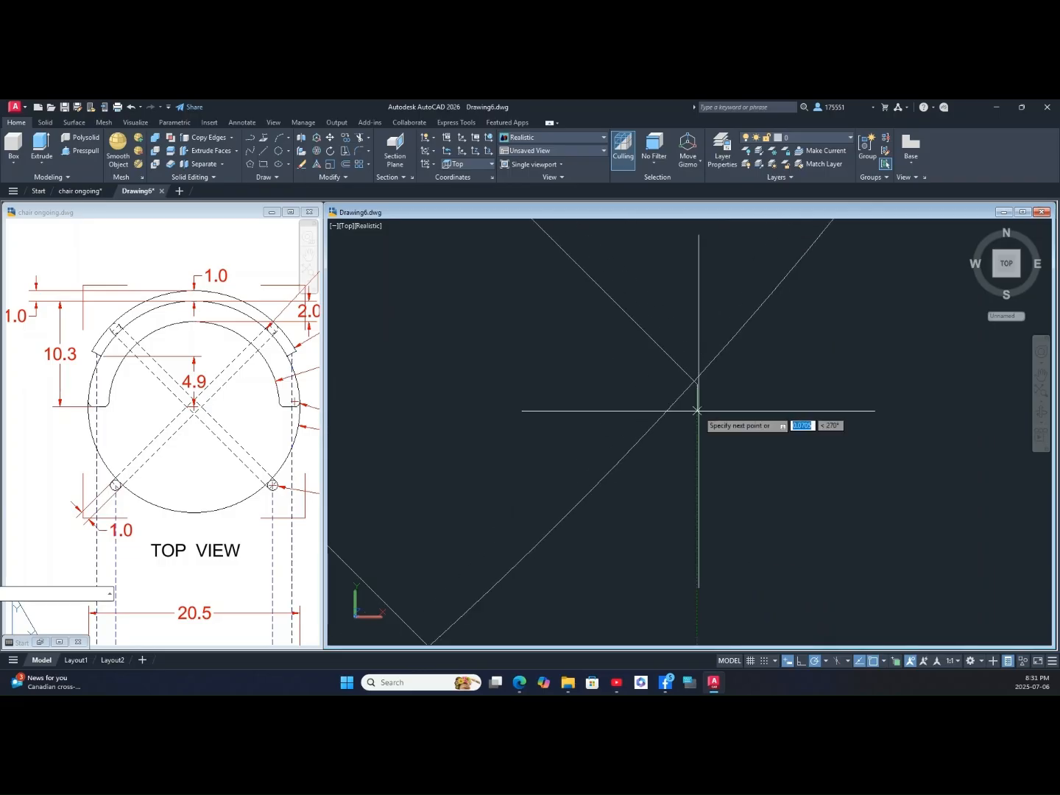
{"action": "scroll", "coordinate": [626, 532], "scroll_direction": "down", "scroll_amount": 2}
{"action": "middle_click_drag", "start_coordinate": [624, 532], "coordinate": [661, 413]}
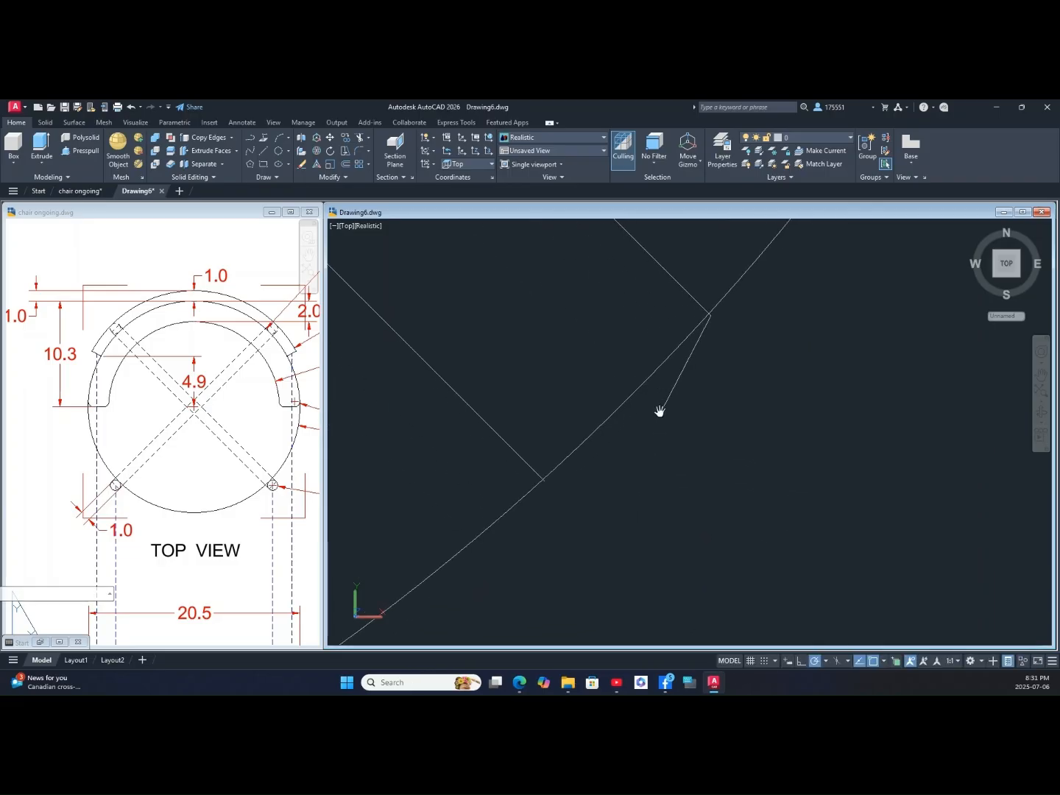
{"action": "left_click", "coordinate": [548, 482]}
{"action": "right_click", "coordinate": [611, 447]}
{"action": "left_click", "coordinate": [634, 453]}
Step: Close the northwest end of the northwest-southeast support with a line between its two edge endpoints
{"action": "scroll", "coordinate": [509, 366], "scroll_direction": "down", "scroll_amount": 10}
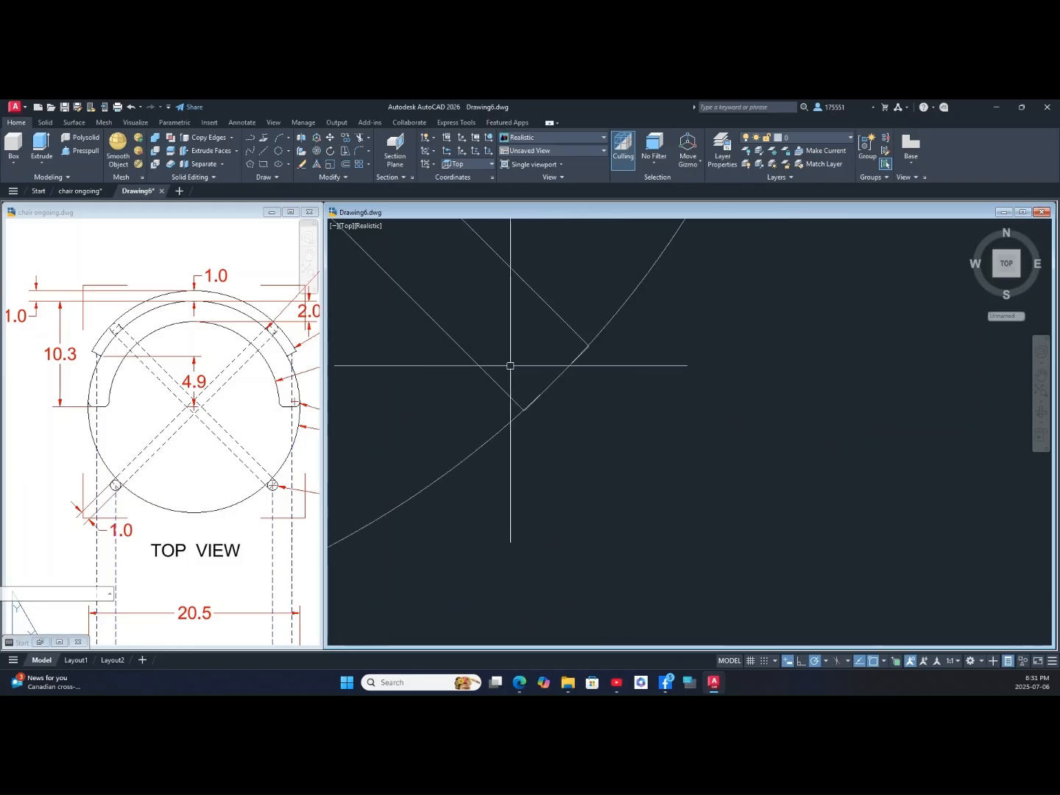
{"action": "mouse_move", "coordinate": [508, 366]}
{"action": "middle_mouse_down"}
{"action": "mouse_move", "coordinate": [857, 634]}
{"action": "mouse_move", "coordinate": [1012, 693]}
{"action": "middle_mouse_up"}
{"action": "middle_click_drag", "start_coordinate": [627, 322], "coordinate": [655, 385]}
{"action": "scroll", "coordinate": [549, 408], "scroll_direction": "up", "scroll_amount": 5}
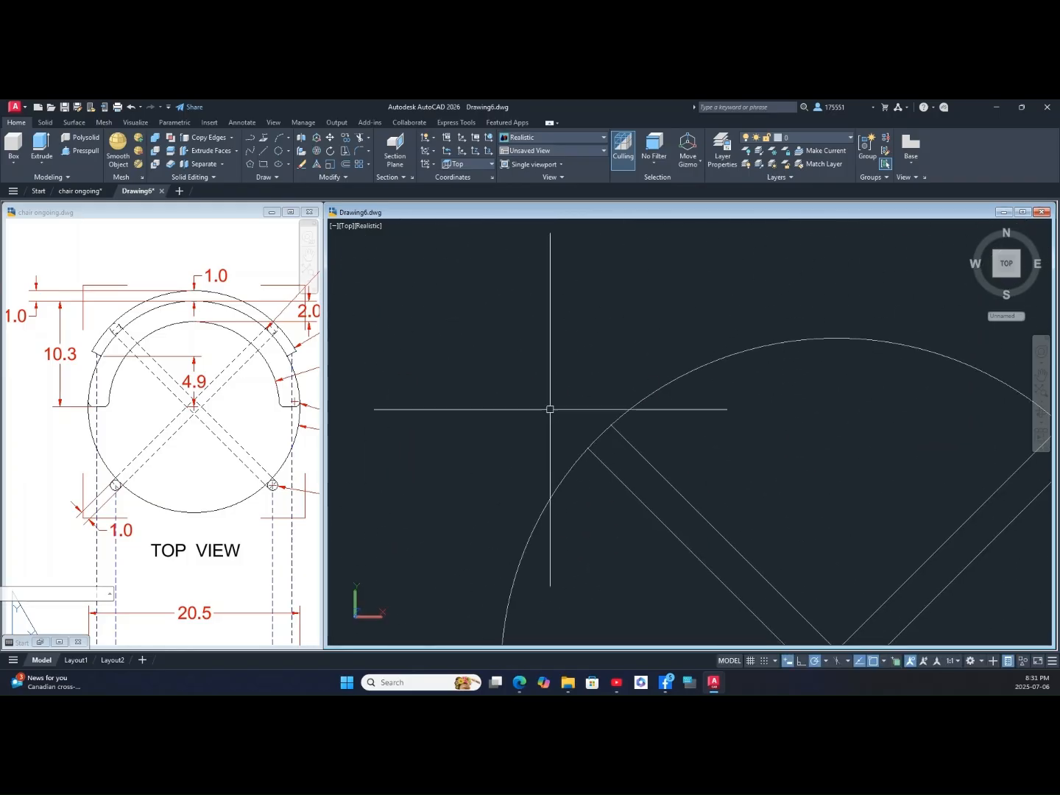
{"action": "right_click", "coordinate": [560, 370]}
{"action": "left_click", "coordinate": [583, 376]}
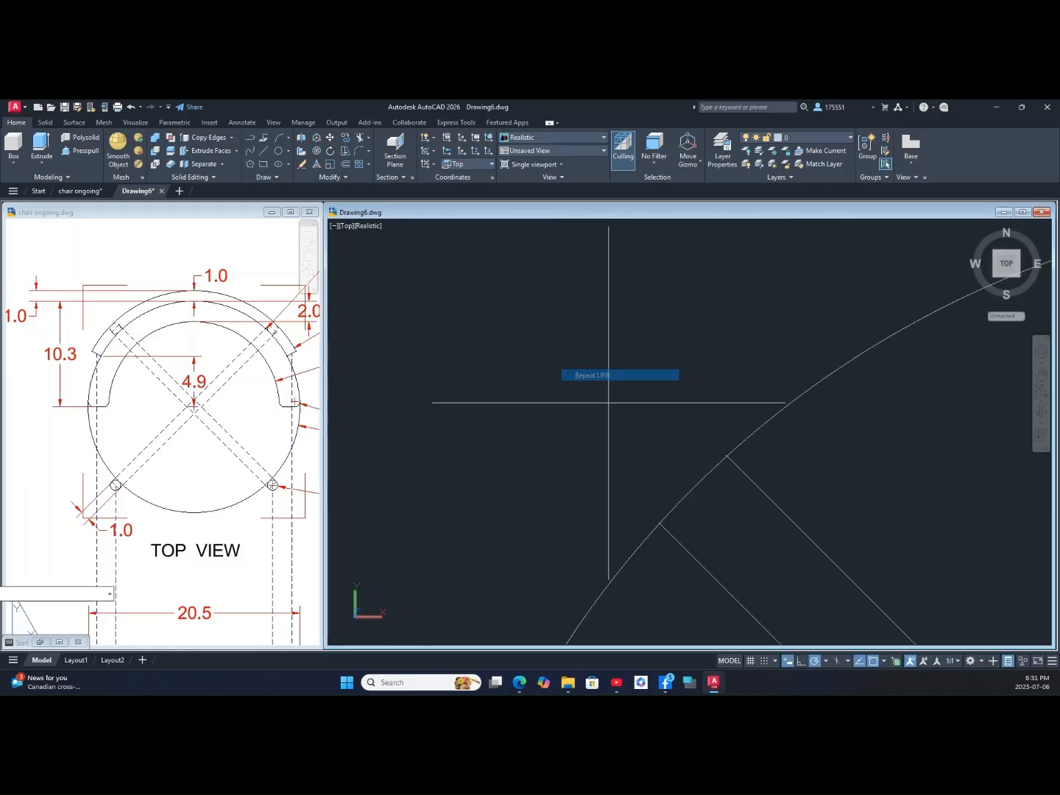
{"action": "left_click", "coordinate": [660, 523]}
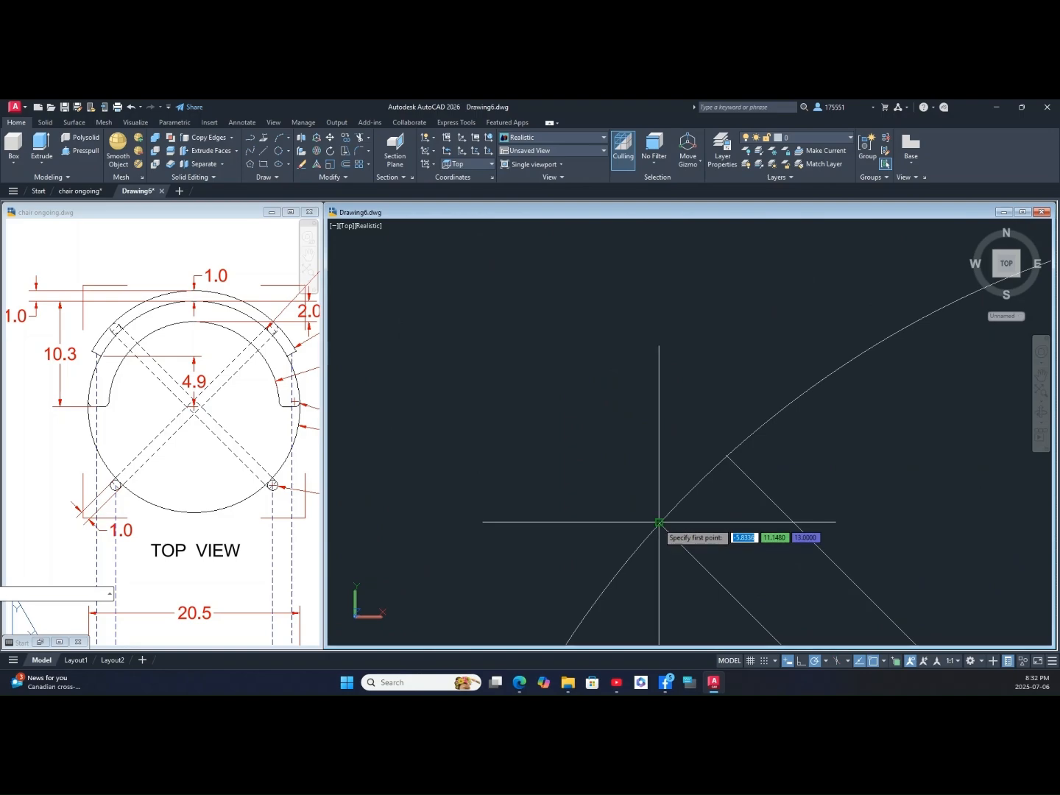
{"action": "left_click", "coordinate": [724, 456]}
{"action": "right_click", "coordinate": [691, 433]}
{"action": "left_click", "coordinate": [705, 437]}
Step: Join all the cross support lines into closed polylines and check each support's outline by selecting it
{"action": "scroll", "coordinate": [706, 437], "scroll_direction": "down", "scroll_amount": 8}
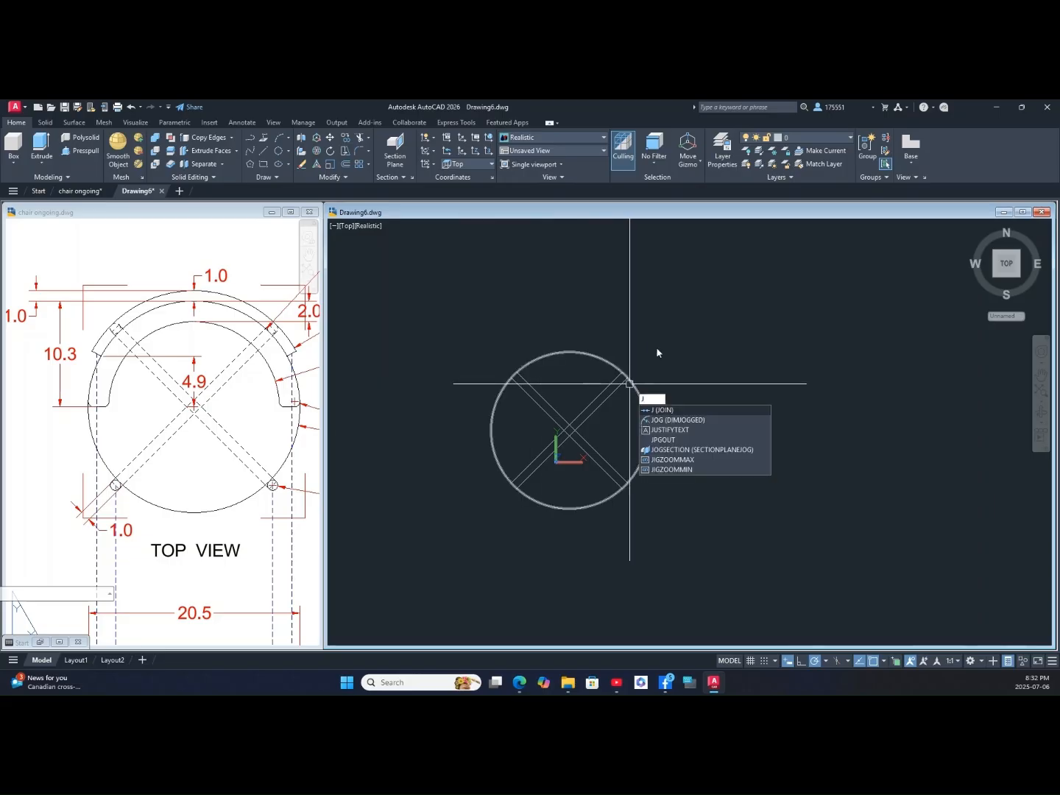
{"action": "key", "text": "Return"}
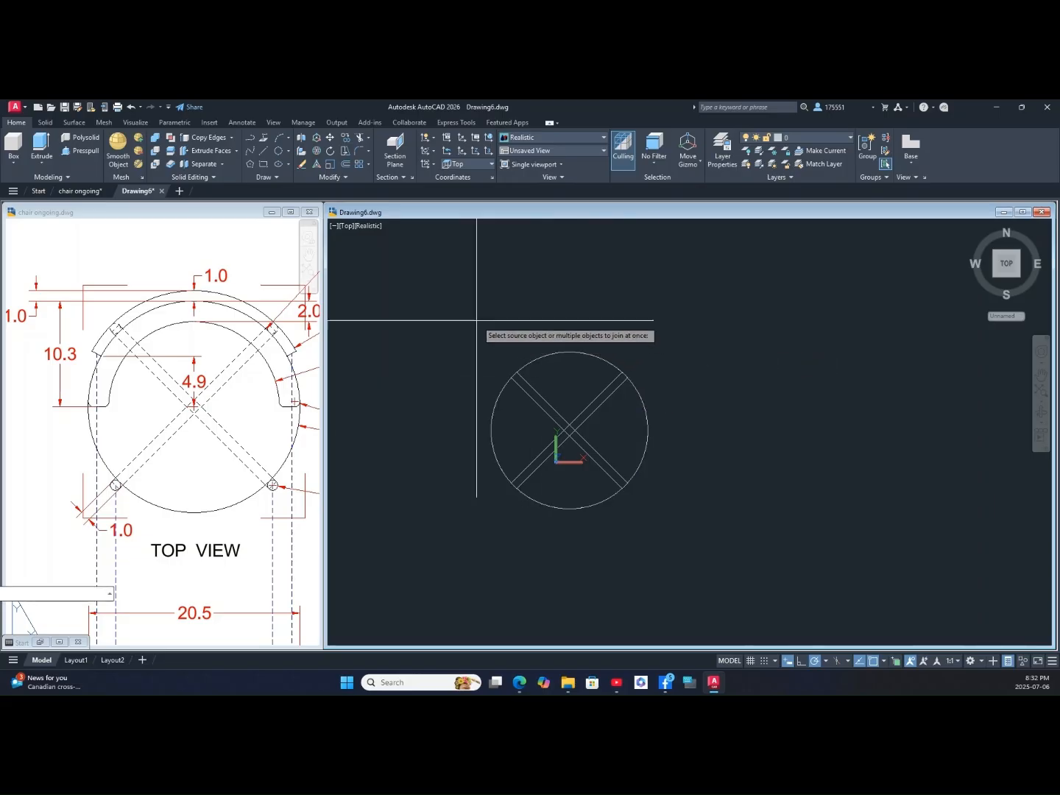
{"action": "left_click_drag", "start_coordinate": [476, 321], "coordinate": [678, 527]}
{"action": "key", "text": "Return"}
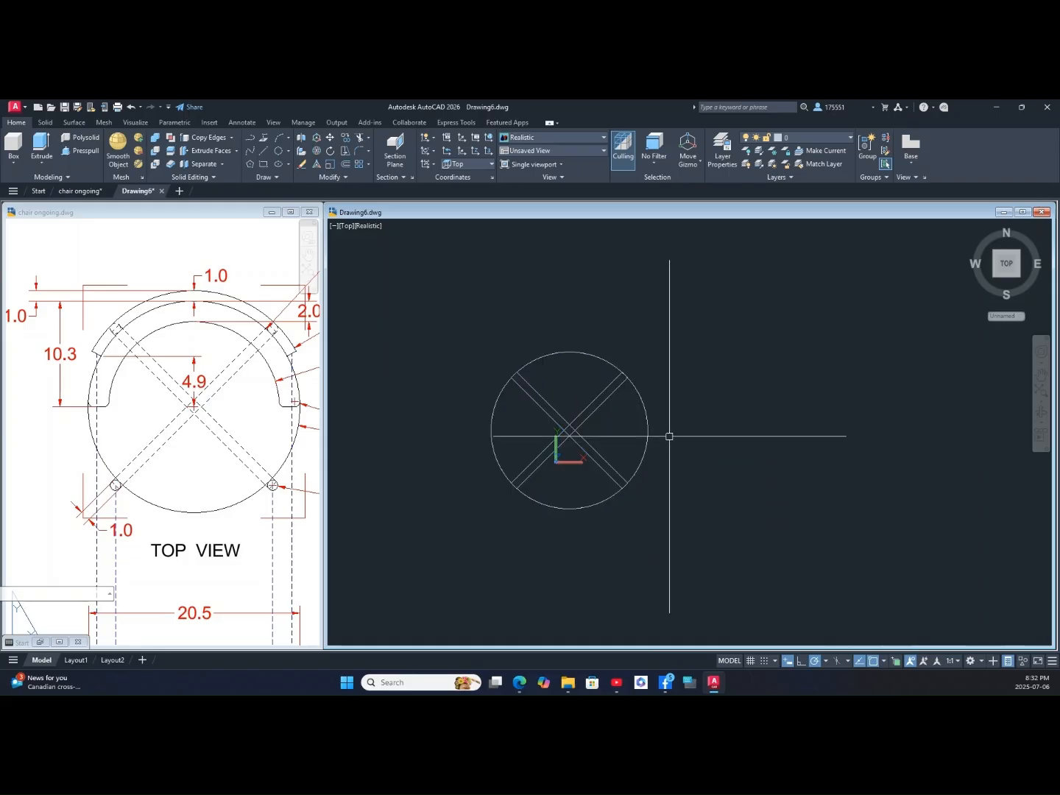
{"action": "left_click", "coordinate": [591, 416]}
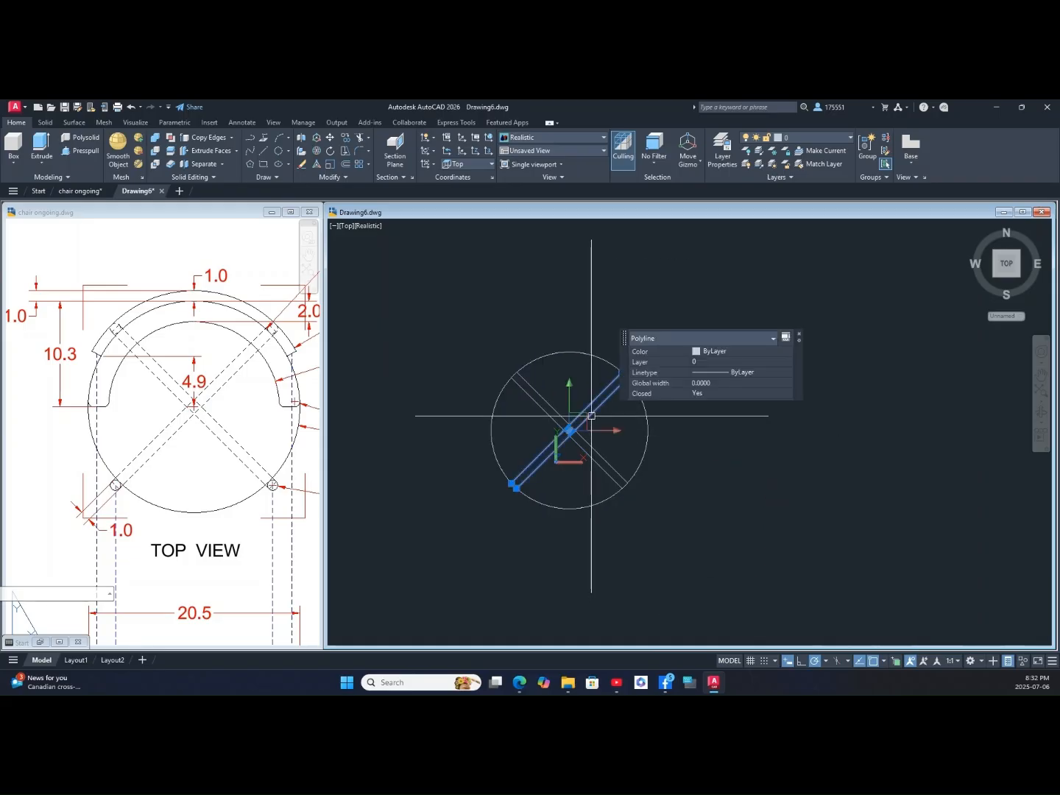
{"action": "key", "text": "Escape"}
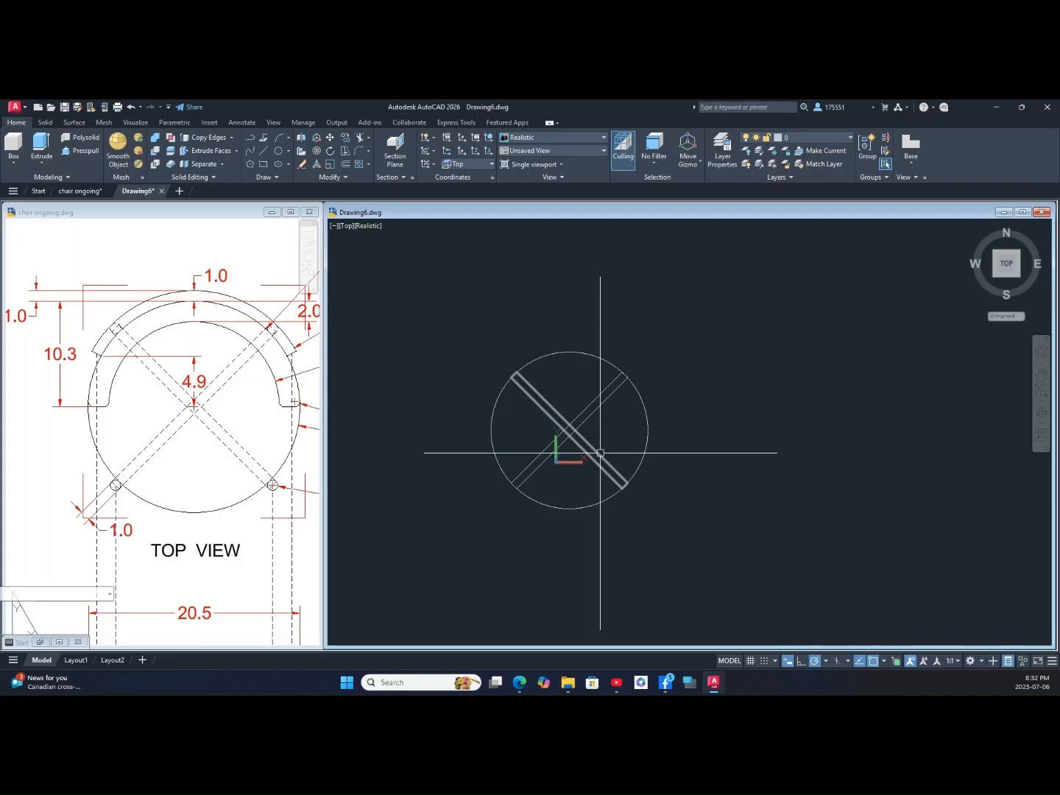
{"action": "left_click", "coordinate": [601, 453]}
{"action": "key", "text": "Escape"}
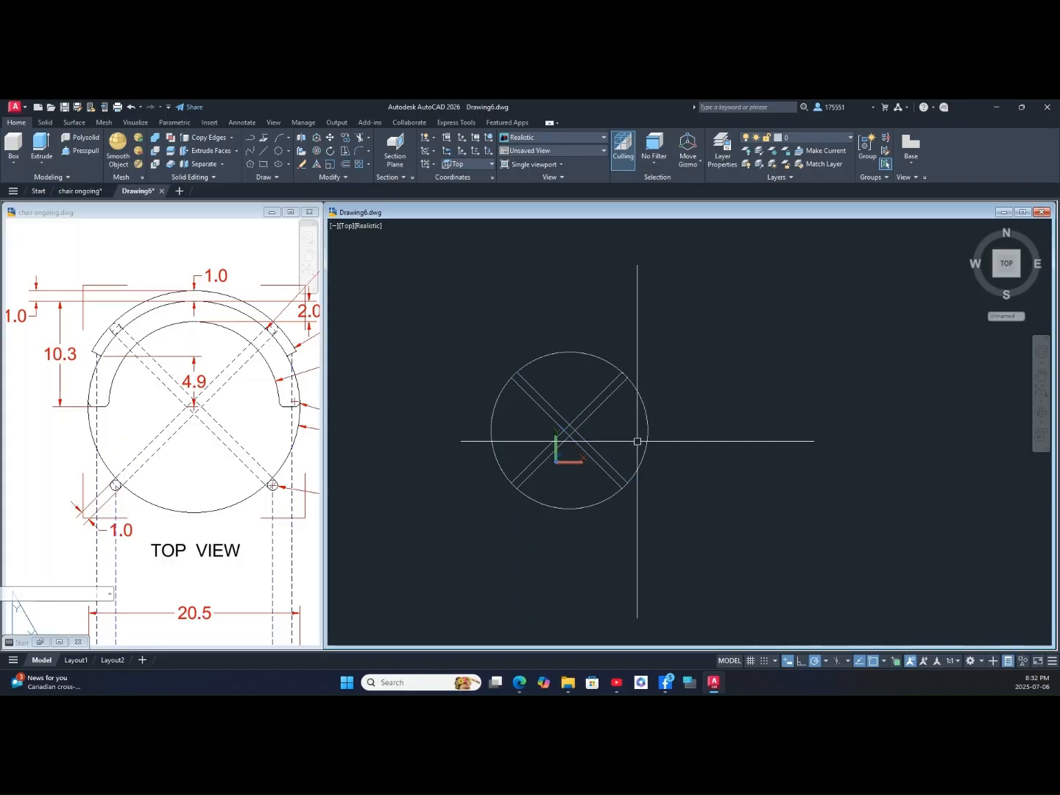
Step: Check the support thickness in chair ongoing.dwg and extrude both cross support outlines 1.0 downward in Drawing6.dwg
{"action": "middle_click_drag", "start_coordinate": [638, 440], "coordinate": [663, 397], "text": "shift"}
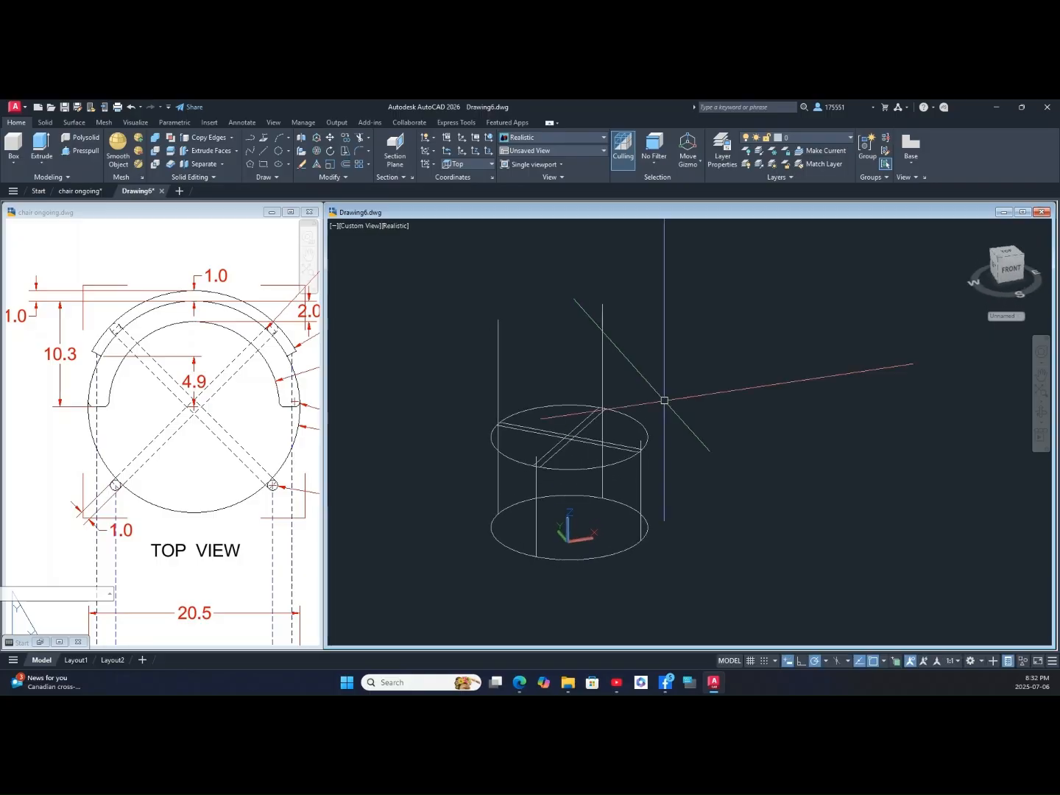
{"action": "left_click", "coordinate": [609, 448]}
{"action": "left_click", "coordinate": [553, 455]}
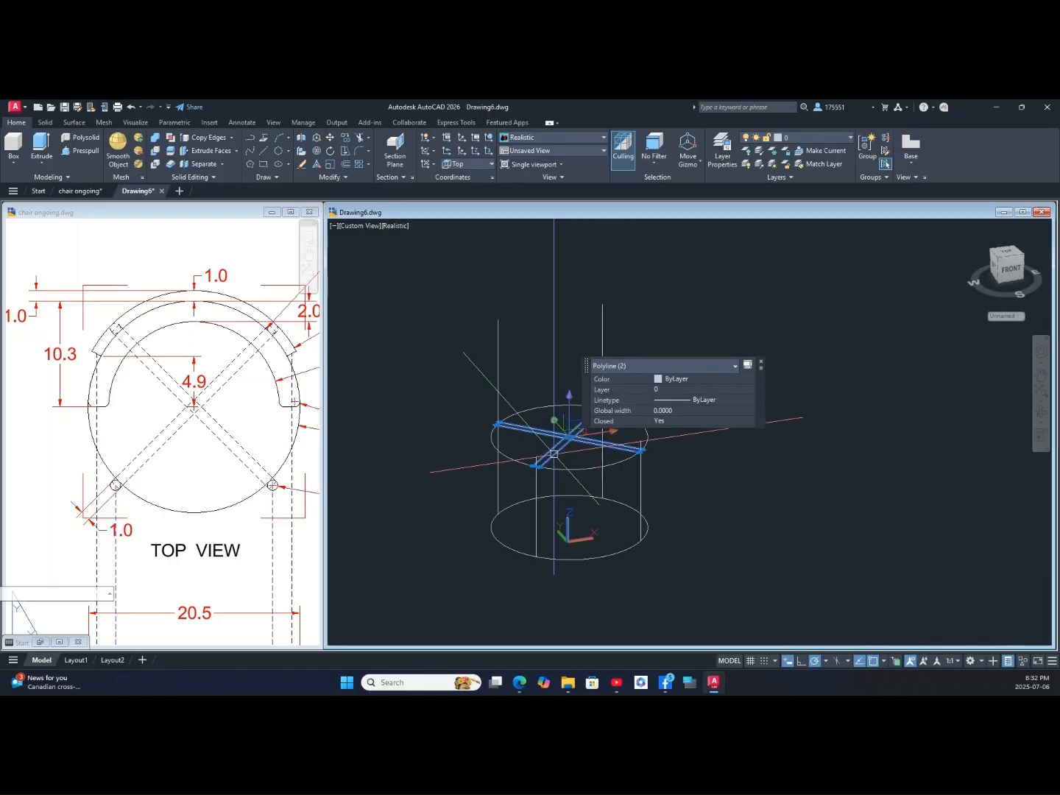
{"action": "left_click", "coordinate": [185, 493]}
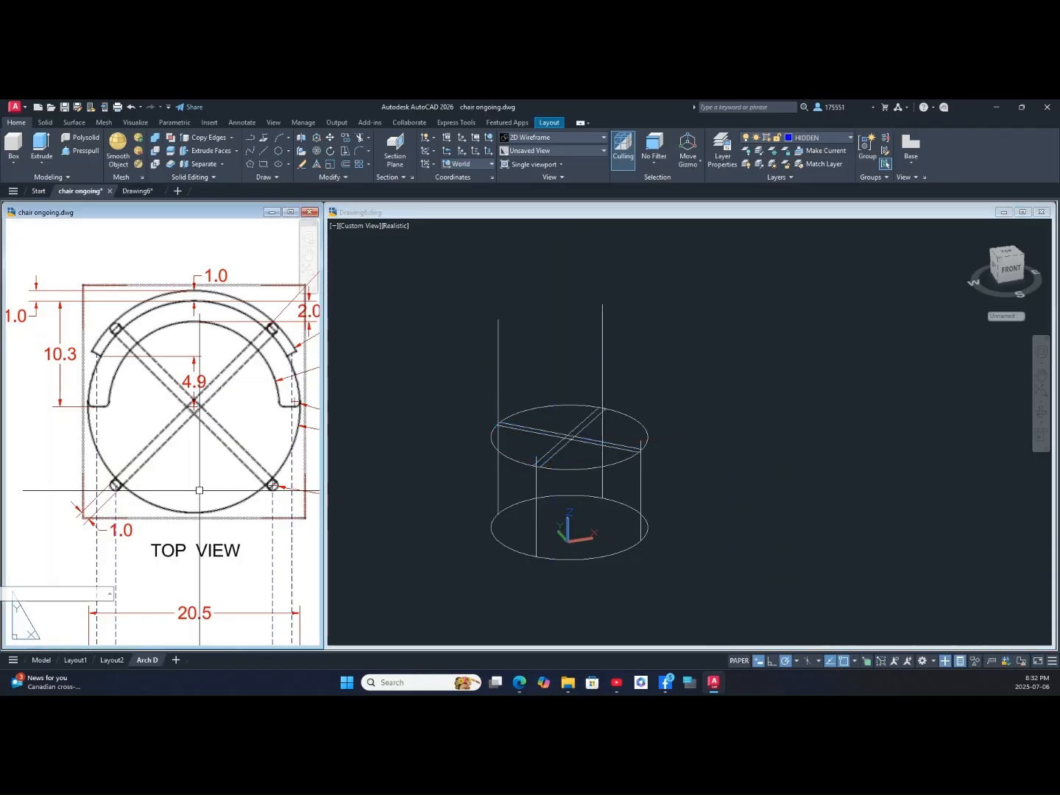
{"action": "middle_click_drag", "start_coordinate": [200, 492], "coordinate": [206, 326]}
{"action": "scroll", "coordinate": [198, 480], "scroll_direction": "down", "scroll_amount": 2}
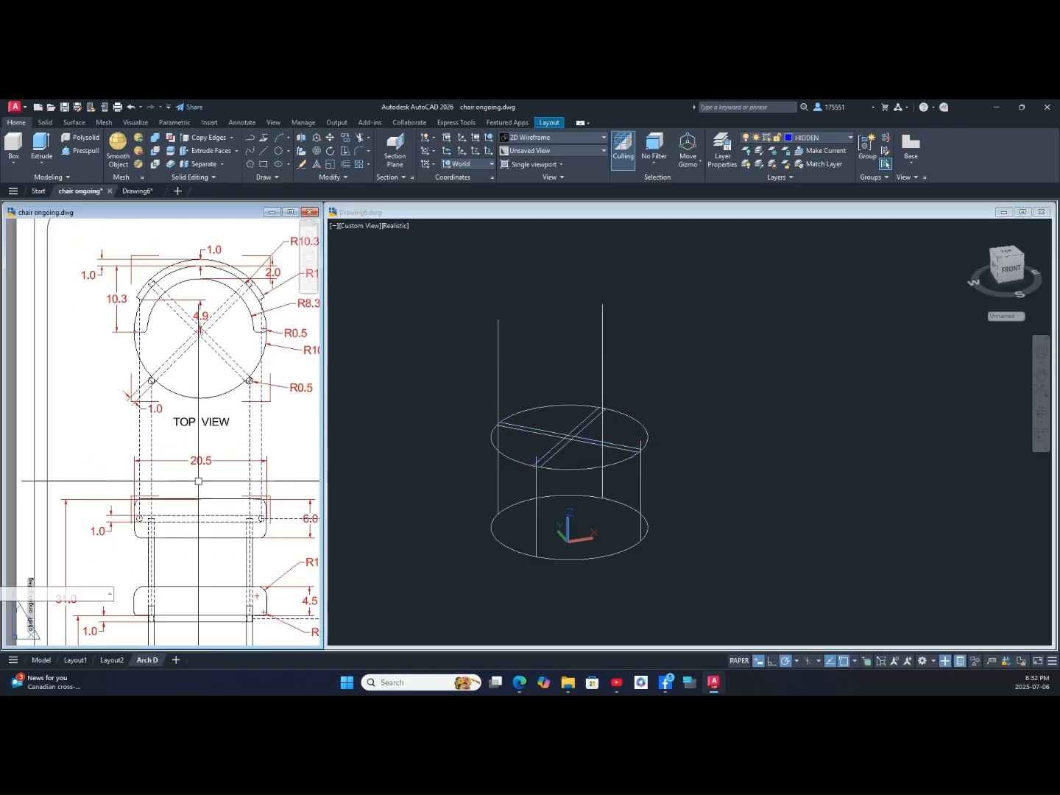
{"action": "scroll", "coordinate": [152, 454], "scroll_direction": "down", "scroll_amount": 3}
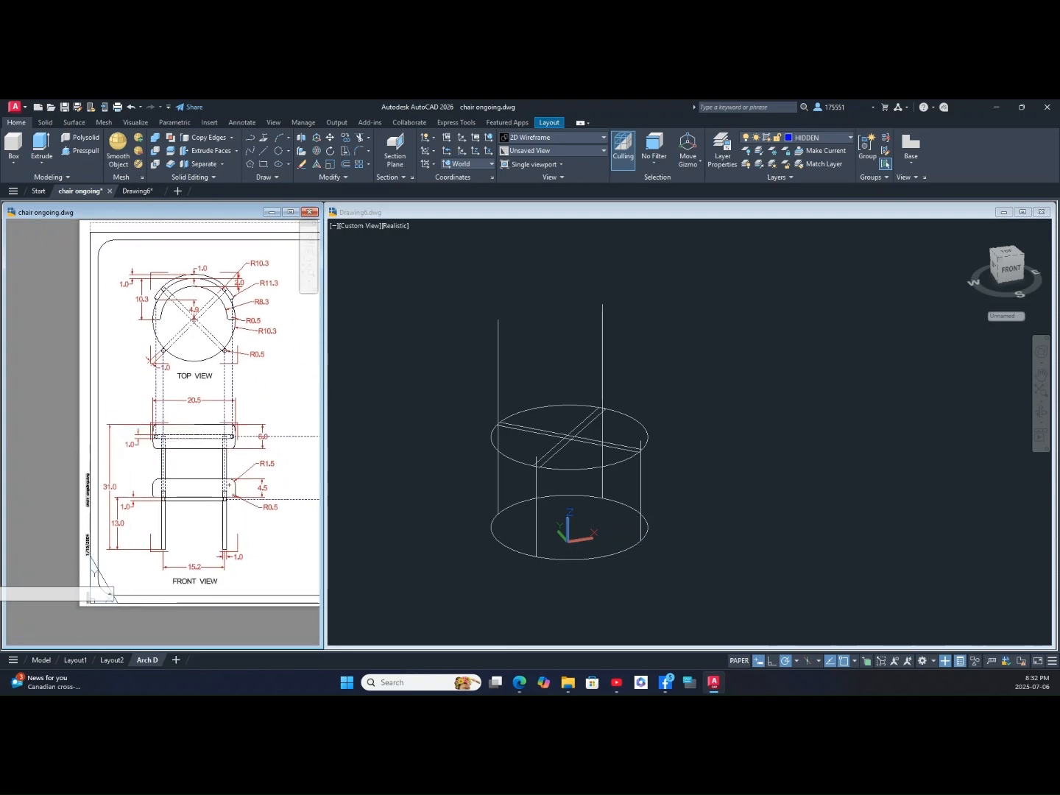
{"action": "left_click", "coordinate": [144, 436]}
{"action": "left_click", "coordinate": [499, 529]}
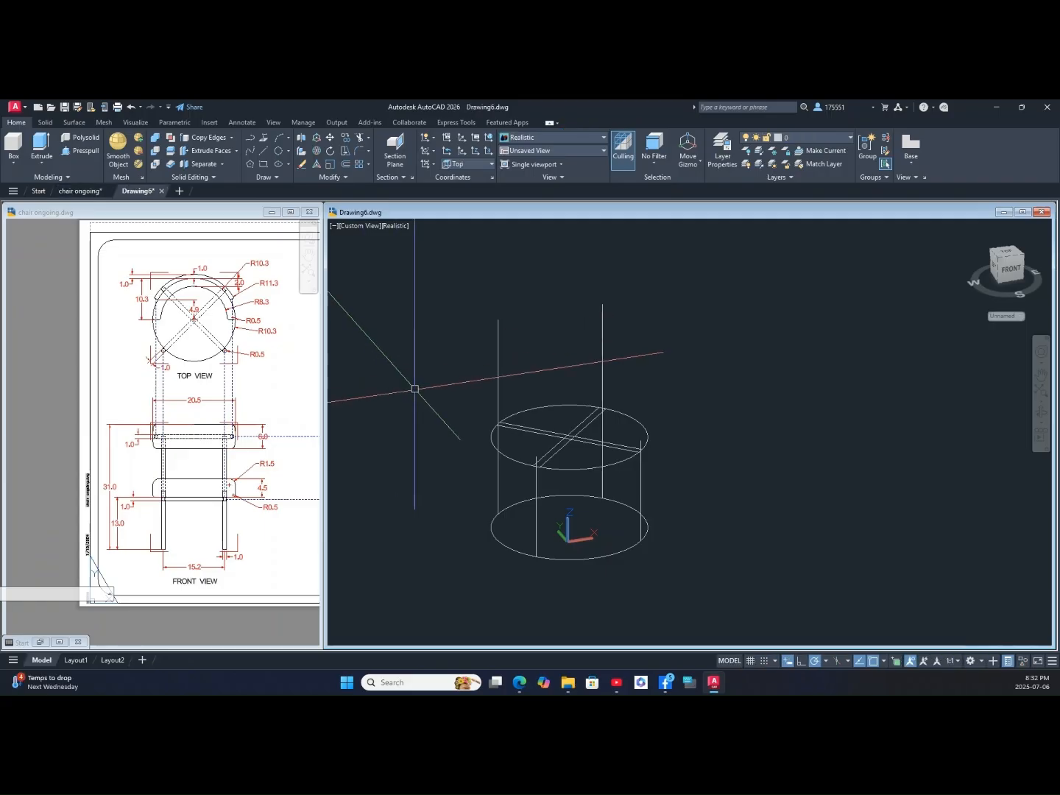
{"action": "type", "text": "ext"}
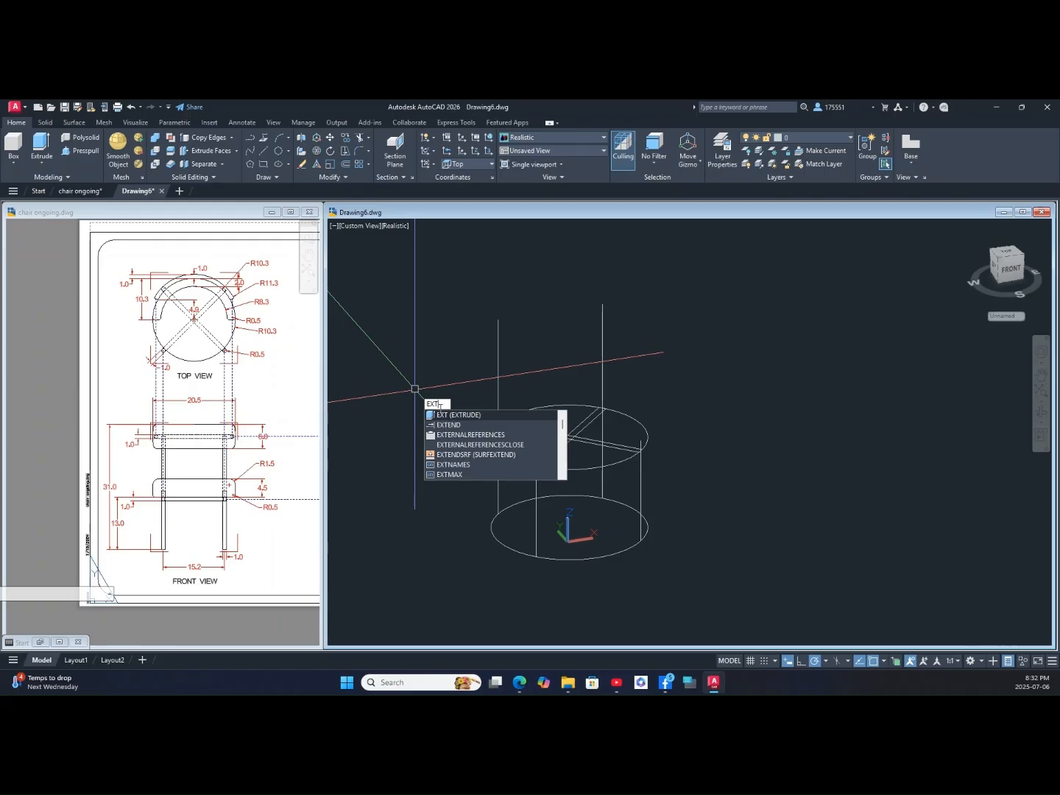
{"action": "key", "text": "Return"}
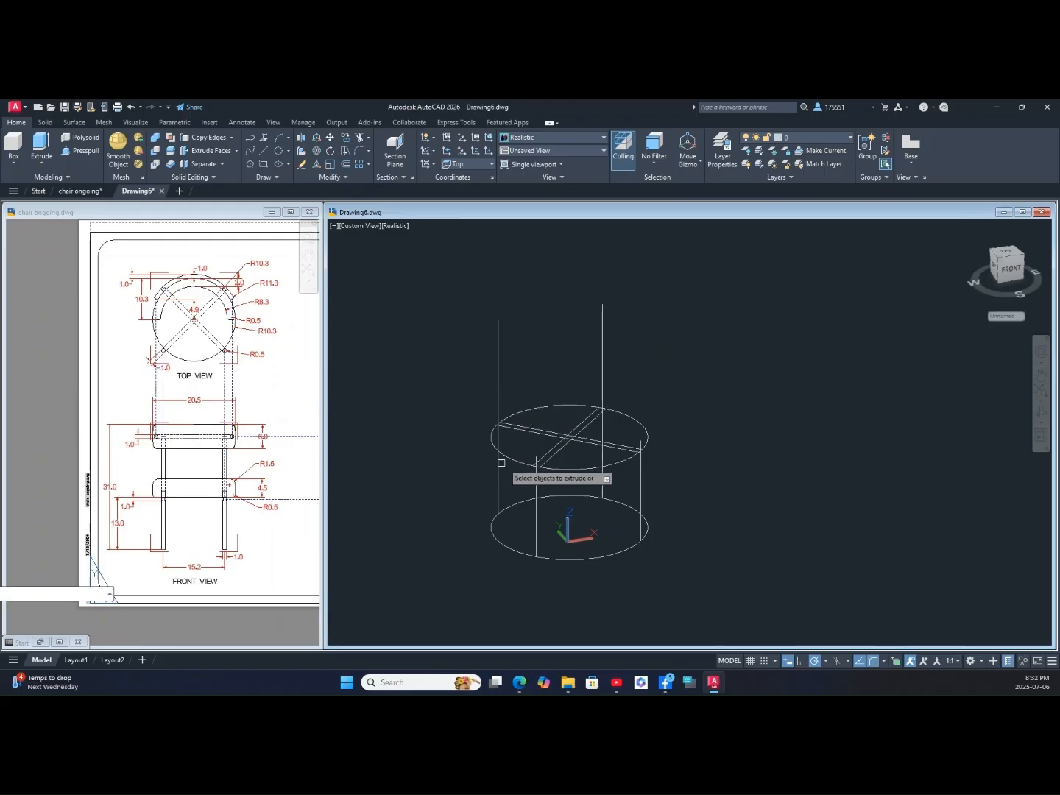
{"action": "right_click", "coordinate": [679, 388]}
{"action": "left_click", "coordinate": [692, 396]}
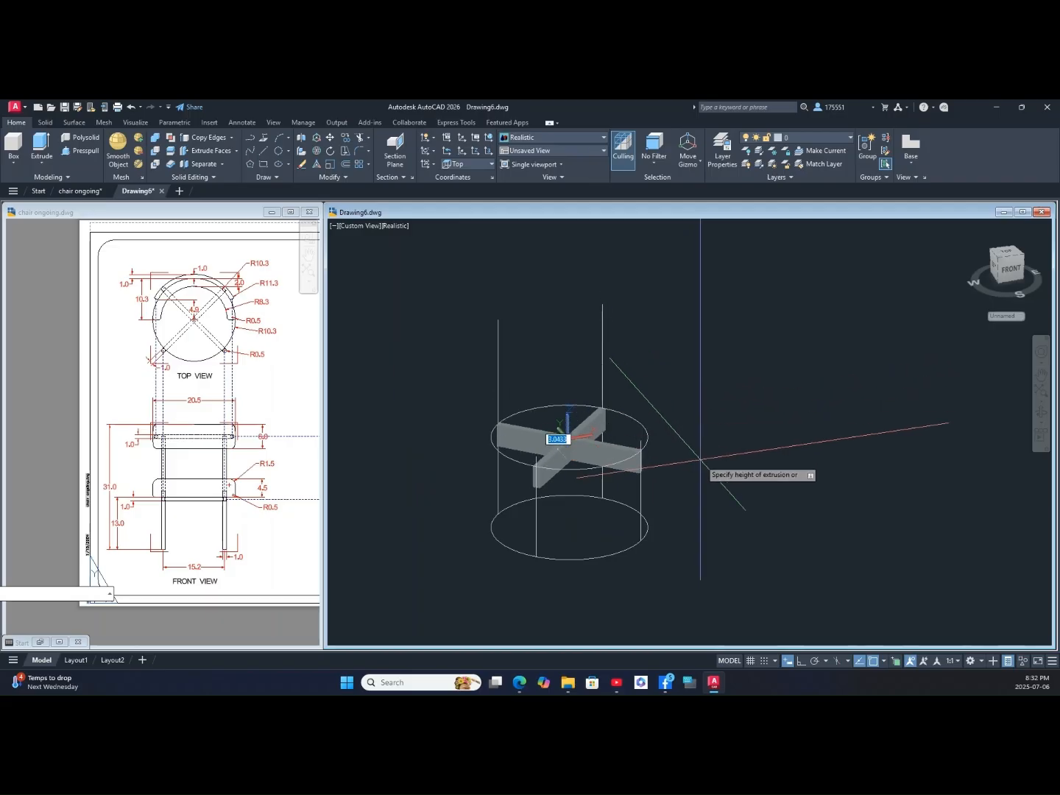
{"action": "key", "text": "Return"}
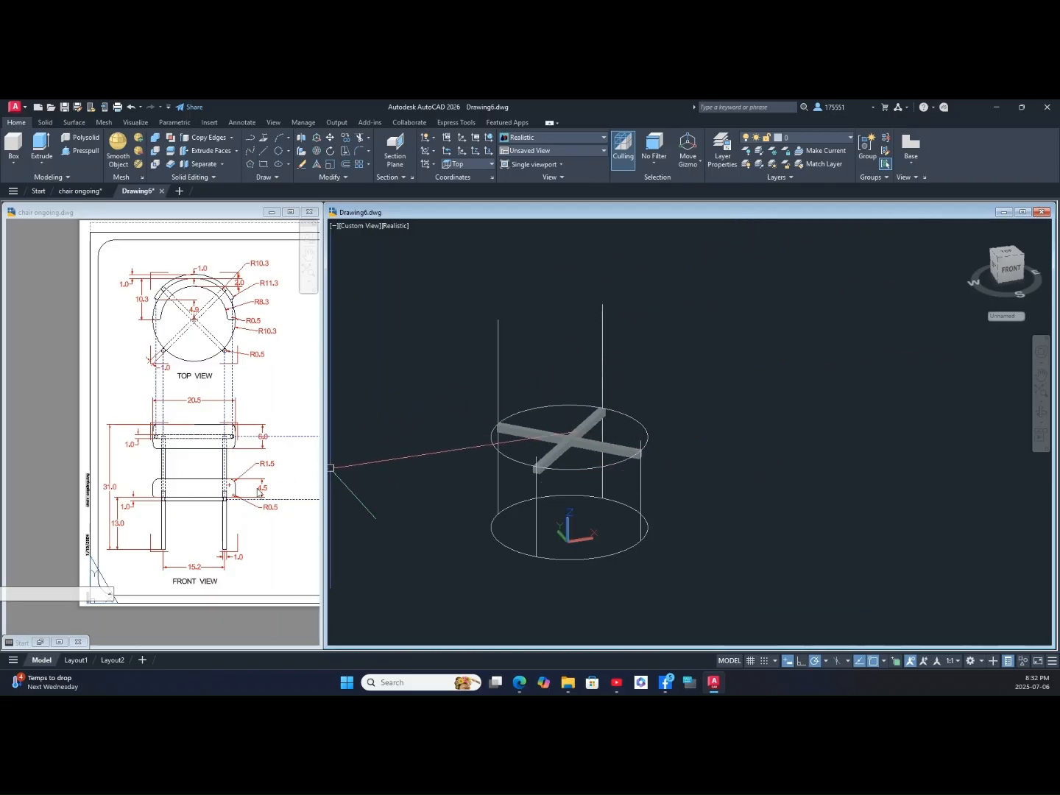
Step: Check the seat thickness in the front view of chair ongoing.dwg and extrude the seat circle 4.5 upward in Drawing6.dwg
{"action": "left_click", "coordinate": [234, 534]}
{"action": "scroll", "coordinate": [257, 488], "scroll_direction": "up", "scroll_amount": 5}
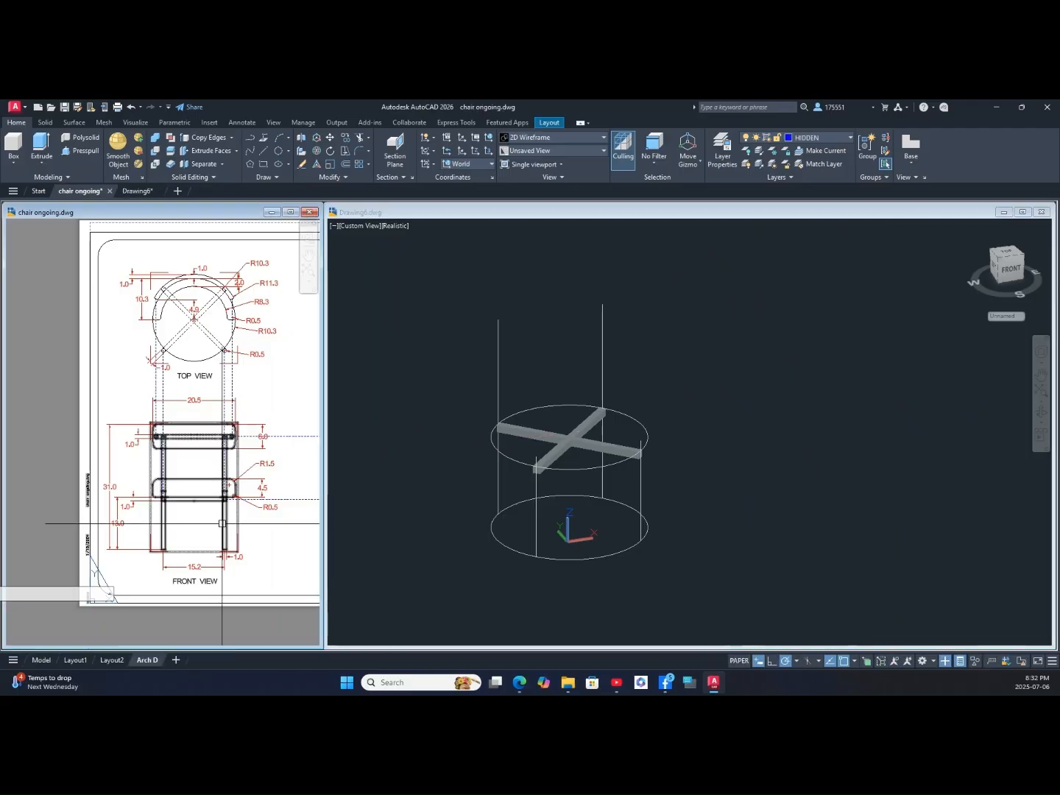
{"action": "left_click", "coordinate": [256, 488]}
{"action": "key", "text": "Escape"}
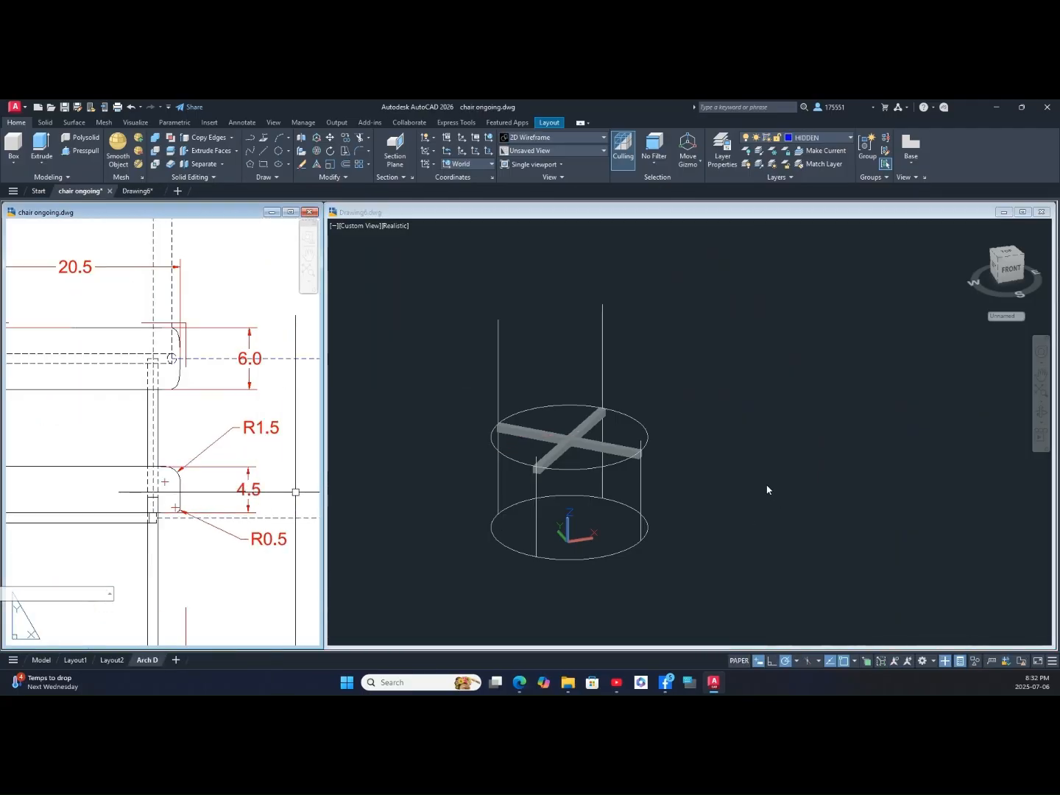
{"action": "left_click", "coordinate": [766, 490]}
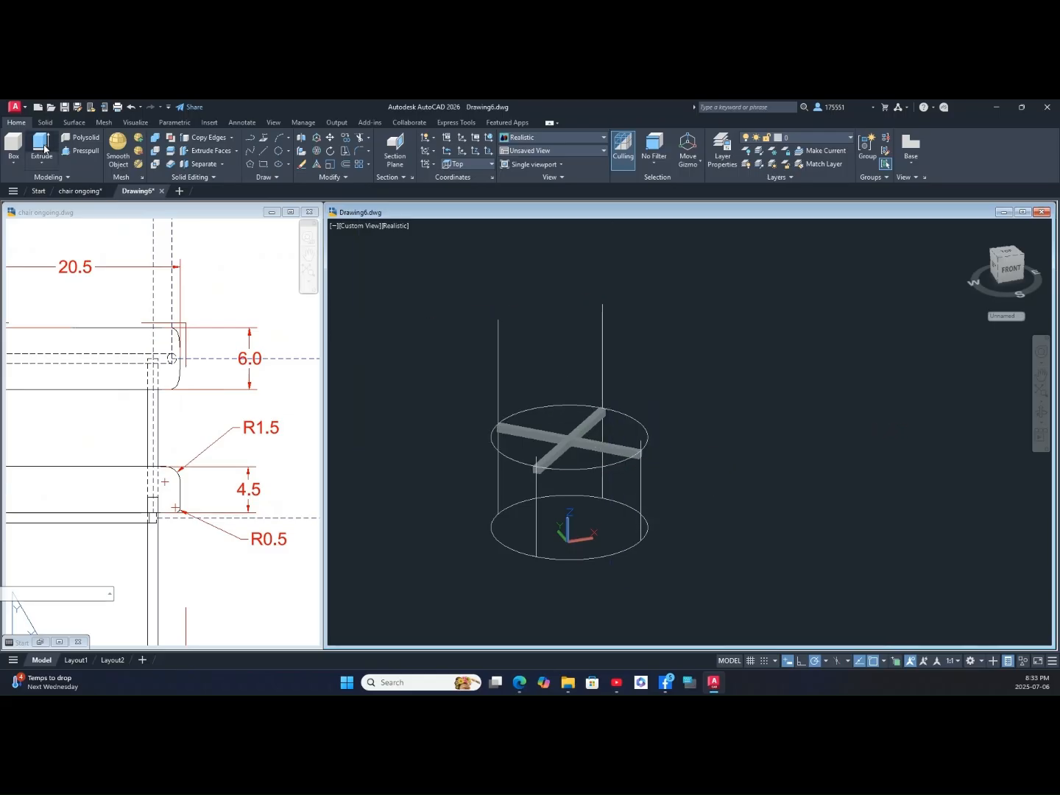
{"action": "left_click", "coordinate": [589, 461]}
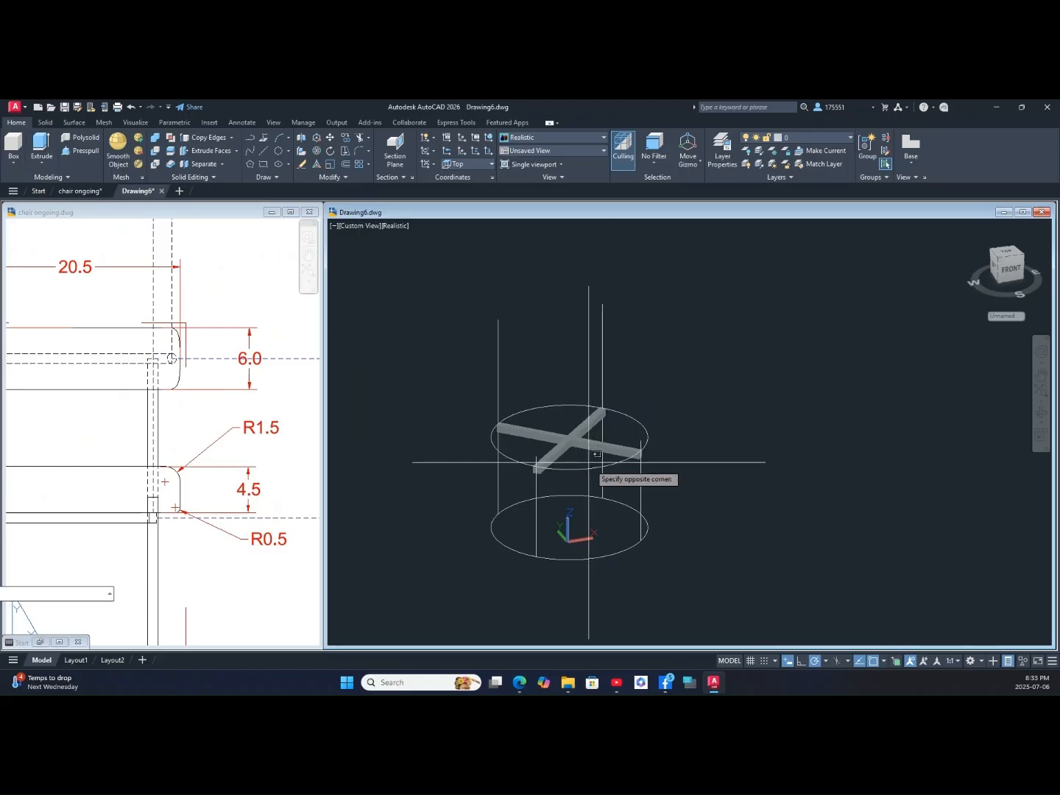
{"action": "left_click", "coordinate": [596, 472]}
{"action": "right_click", "coordinate": [676, 431]}
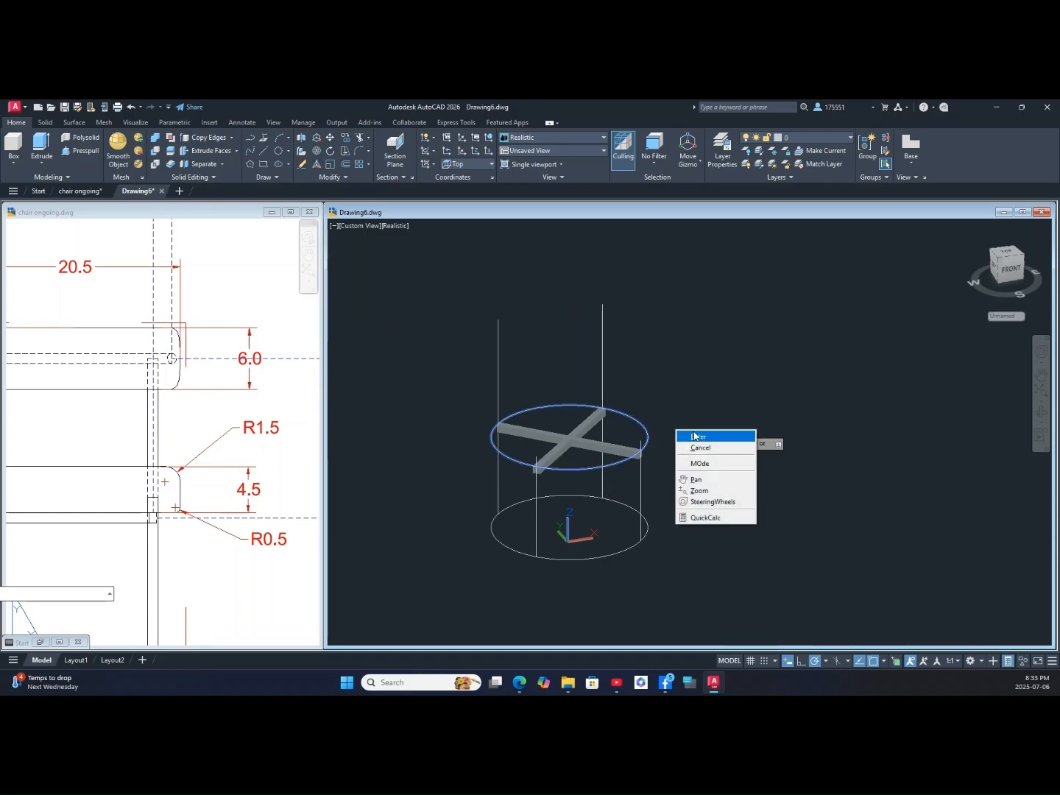
{"action": "left_click", "coordinate": [694, 436]}
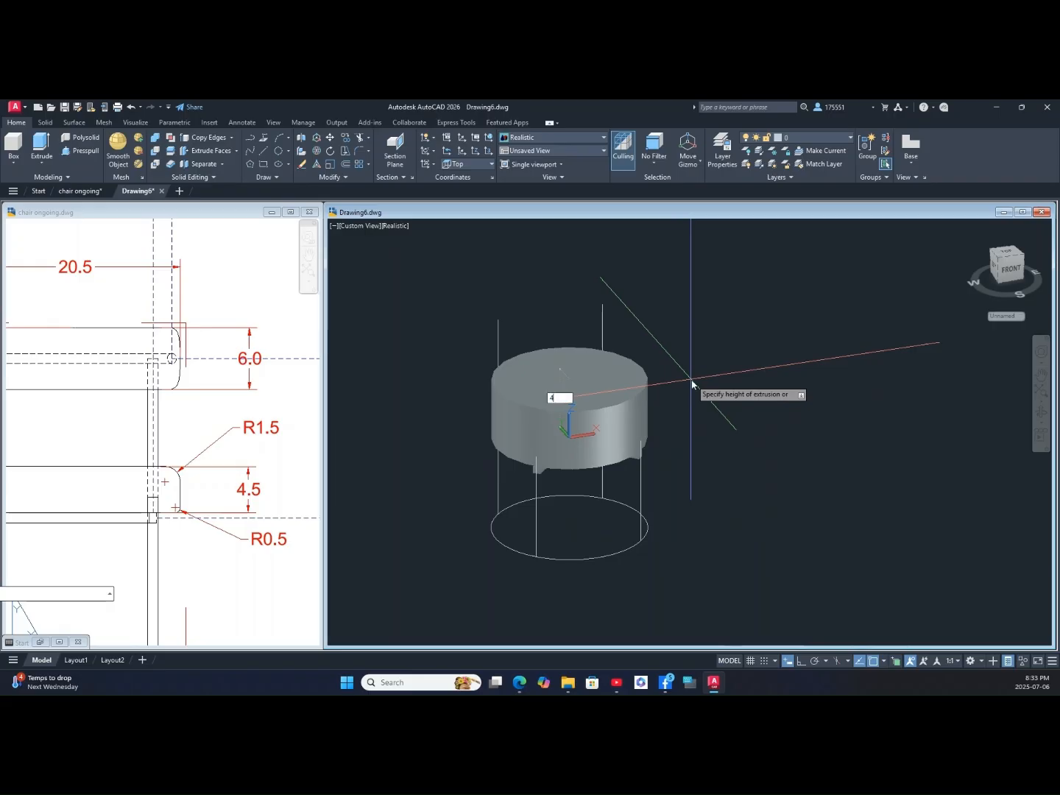
{"action": "type", "text": "4.5"}
{"action": "key", "text": "Return"}
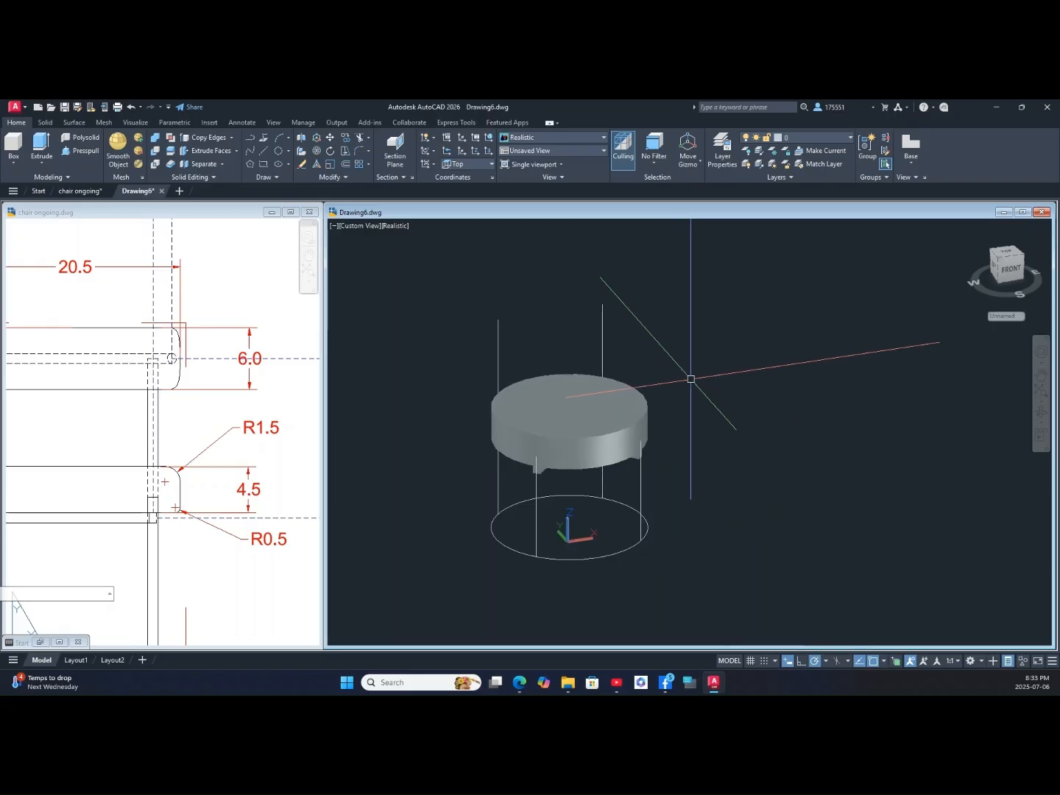
Step: Change the model's visual style to Conceptual and inspect the seat and cross supports from below and above
{"action": "middle_click_drag", "start_coordinate": [694, 377], "coordinate": [605, 292], "text": "shift"}
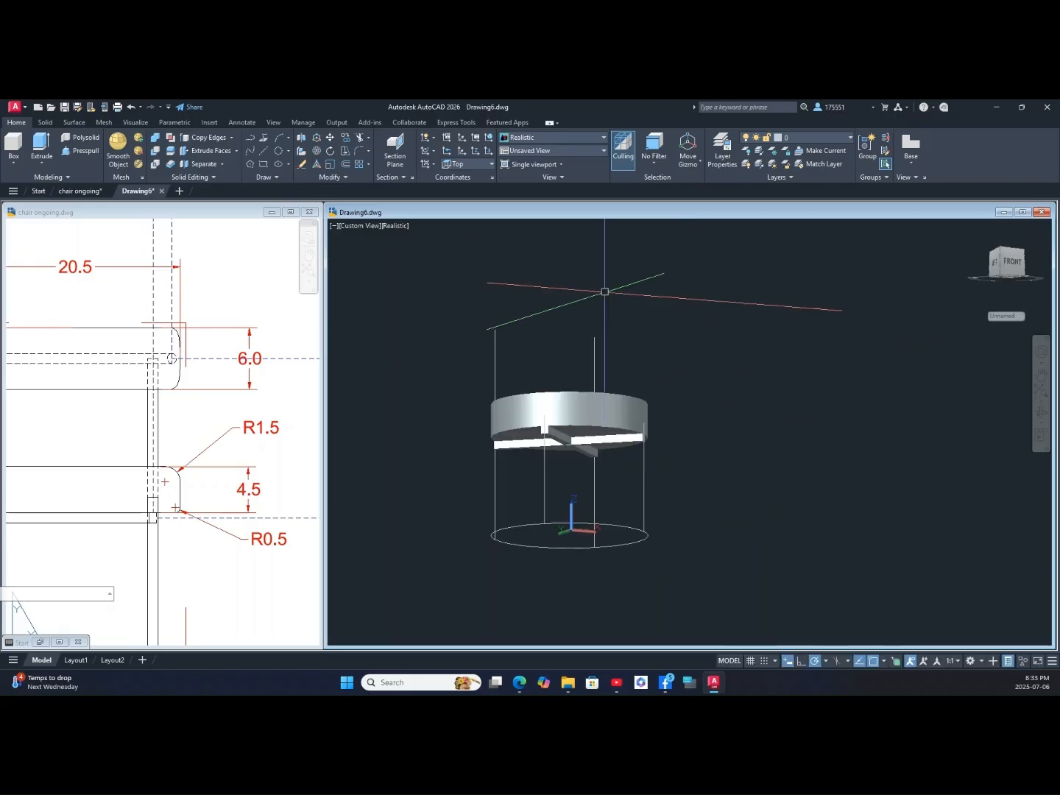
{"action": "left_click", "coordinate": [398, 227]}
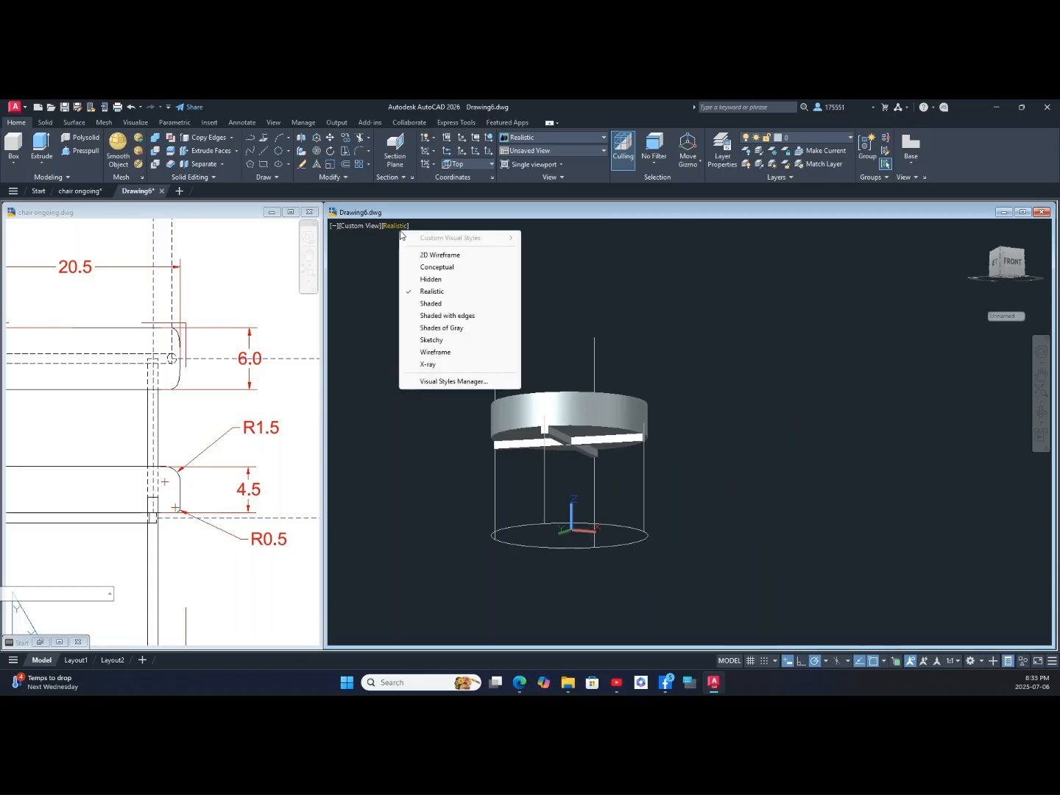
{"action": "left_click", "coordinate": [450, 269]}
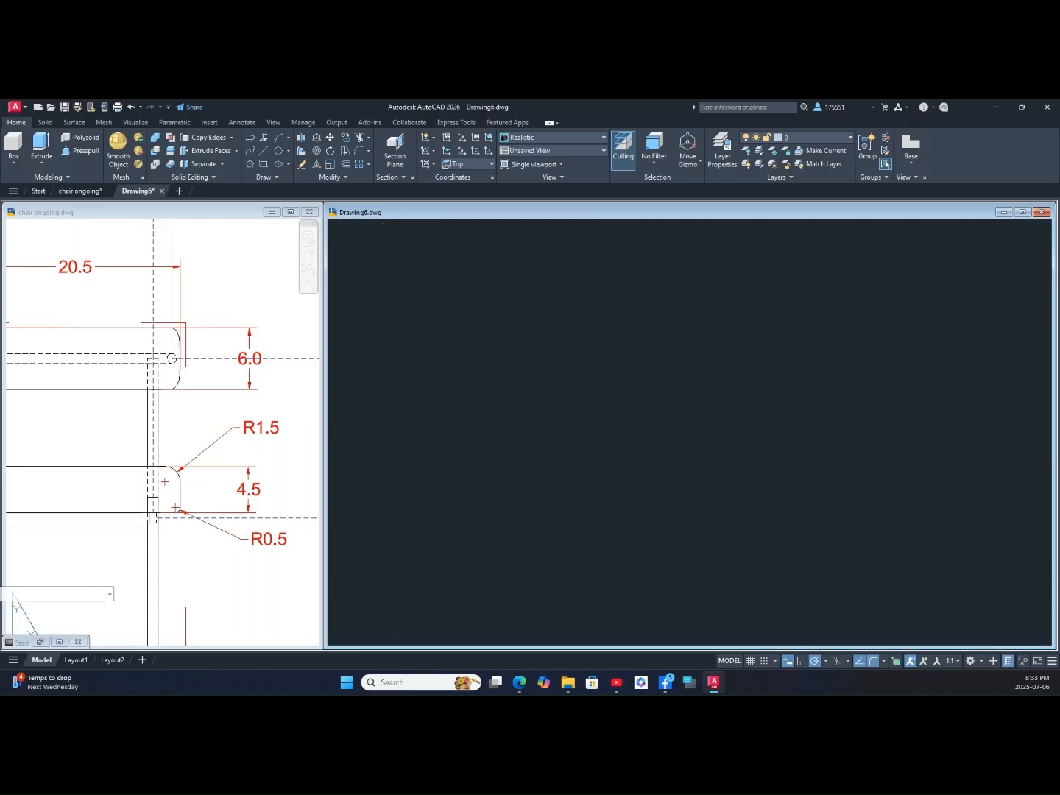
{"action": "middle_click_drag", "start_coordinate": [553, 303], "coordinate": [626, 377], "text": "shift"}
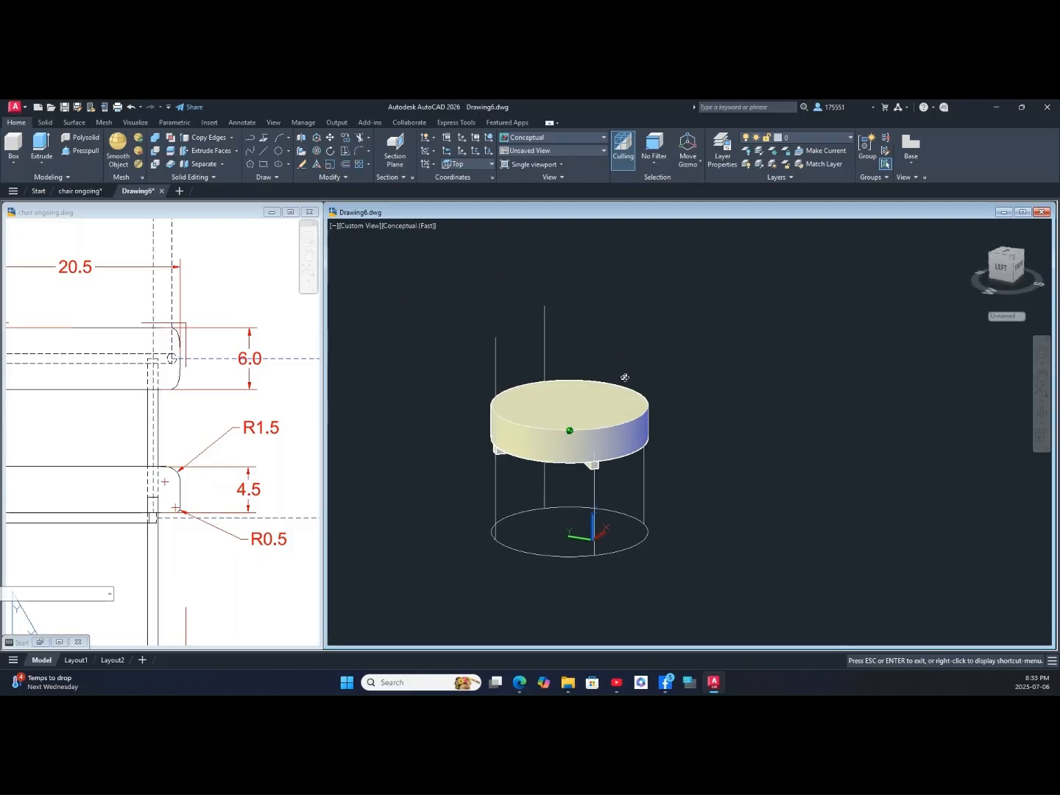
{"action": "middle_click_drag", "start_coordinate": [626, 378], "coordinate": [625, 378], "text": "shift"}
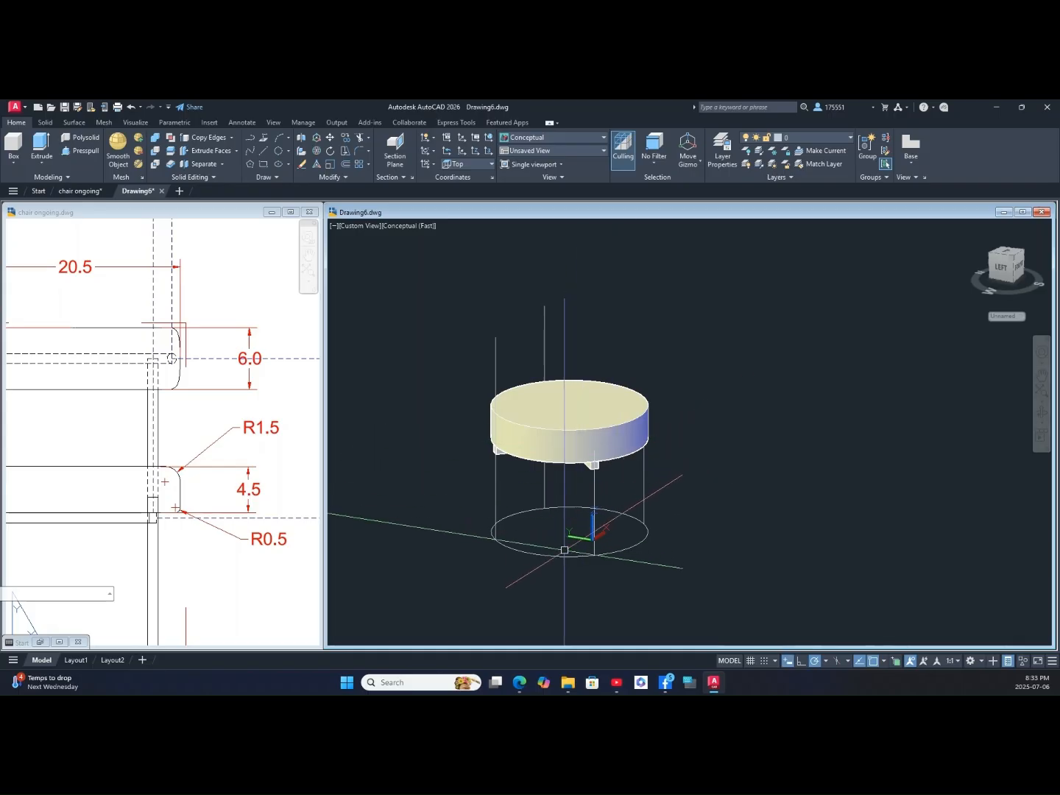
Step: Copy the base circle 28.0 straight up so it sits at the top endpoints of the tall back leg lines
{"action": "left_click", "coordinate": [563, 557]}
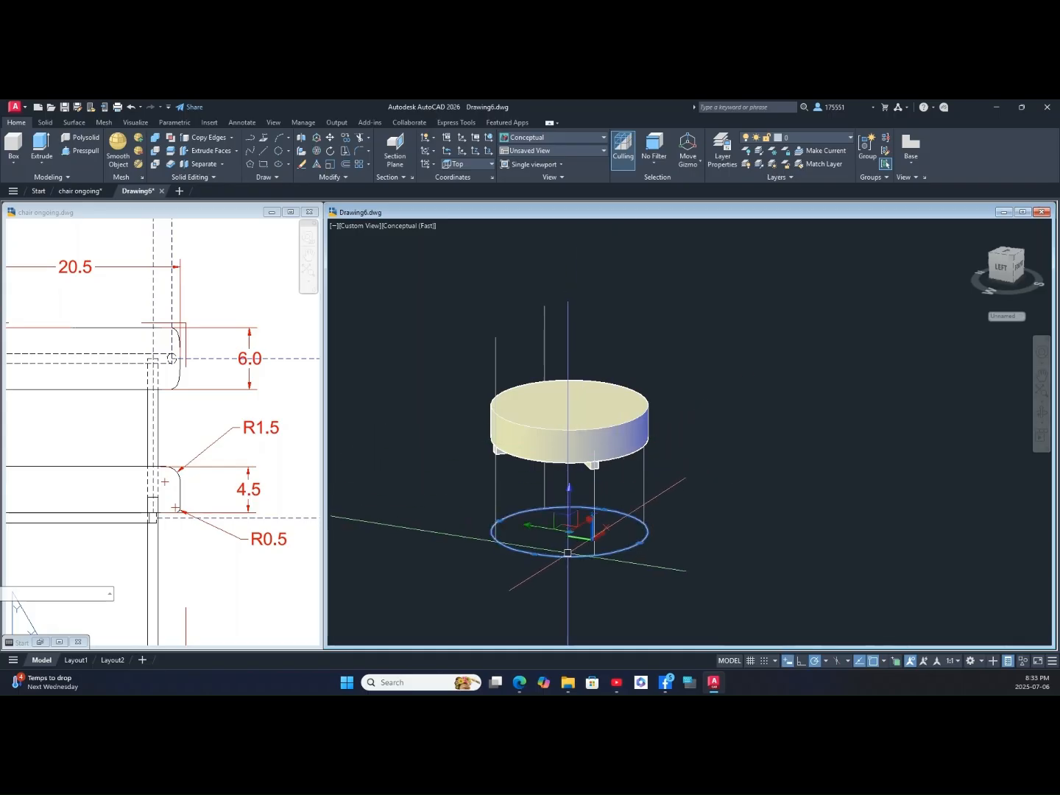
{"action": "right_click", "coordinate": [705, 313]}
{"action": "left_click", "coordinate": [737, 402]}
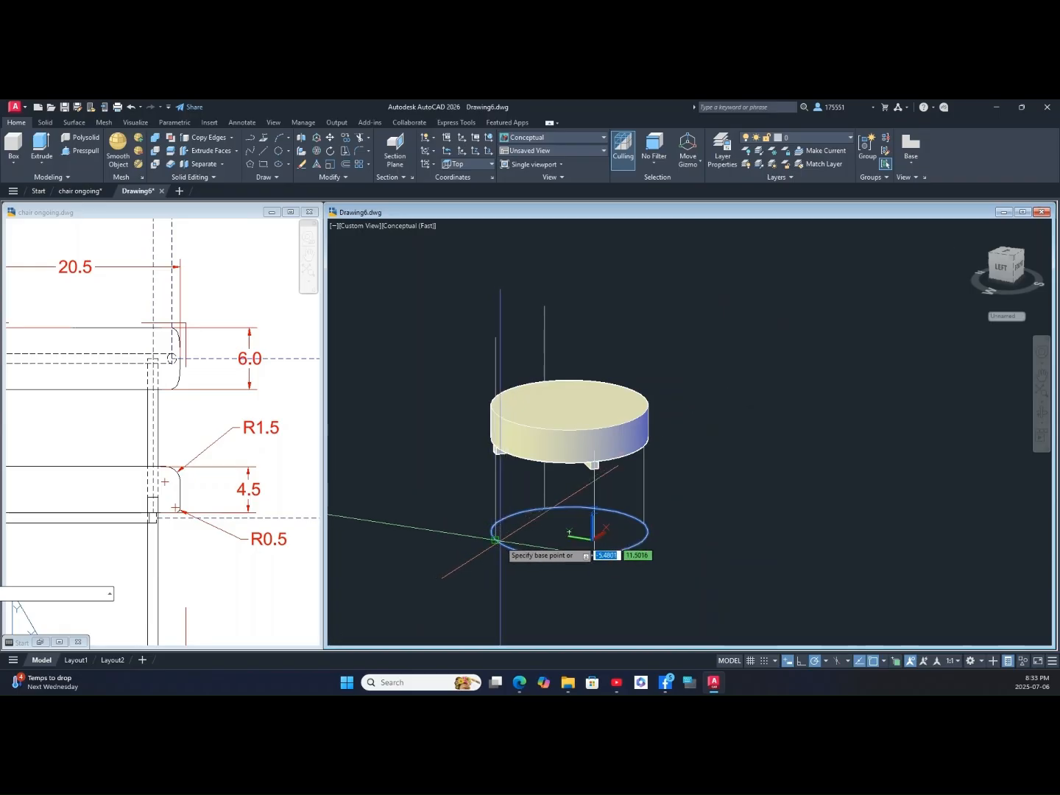
{"action": "left_click", "coordinate": [496, 540]}
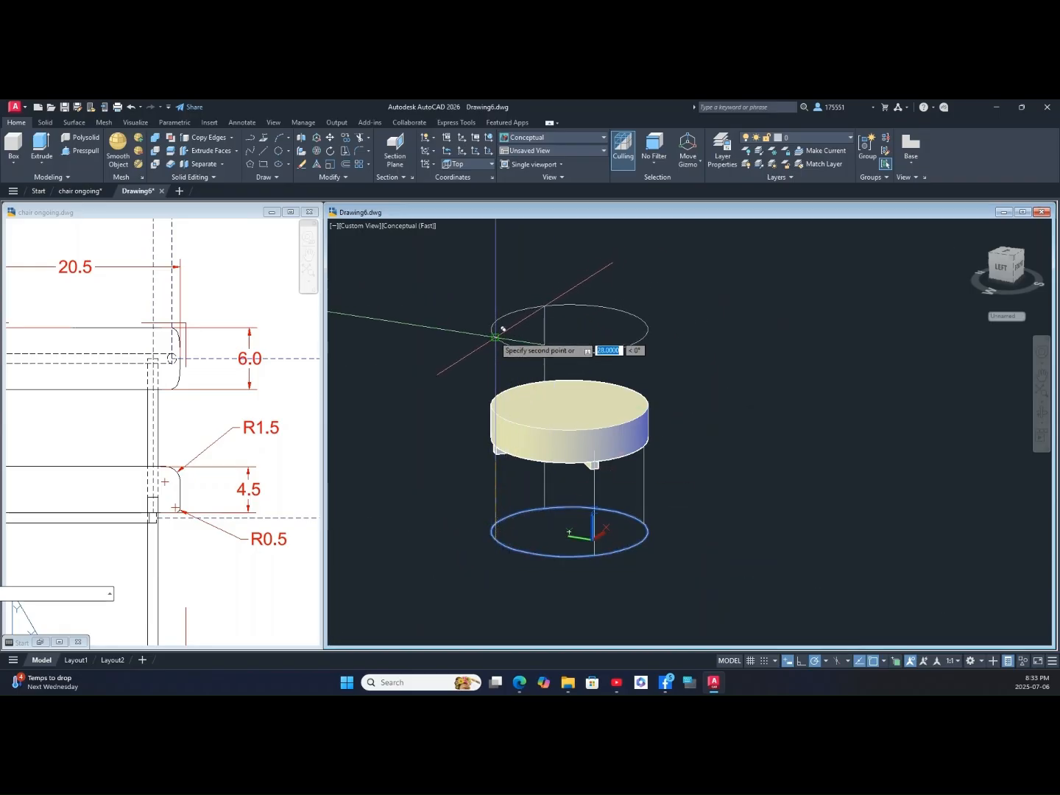
{"action": "right_click", "coordinate": [682, 295]}
{"action": "left_click", "coordinate": [696, 299]}
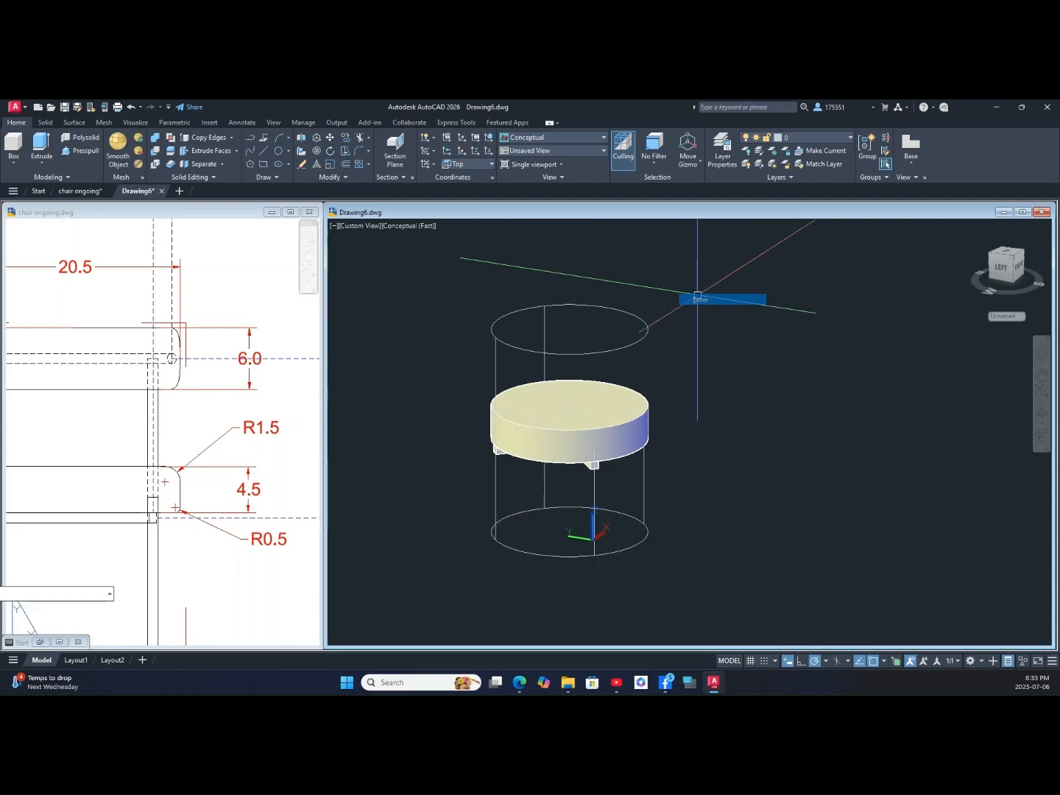
Step: Hide the seat and both cross support solids, leaving the circles and leg lines in view
{"action": "middle_click_drag", "start_coordinate": [662, 361], "coordinate": [656, 385], "text": "shift"}
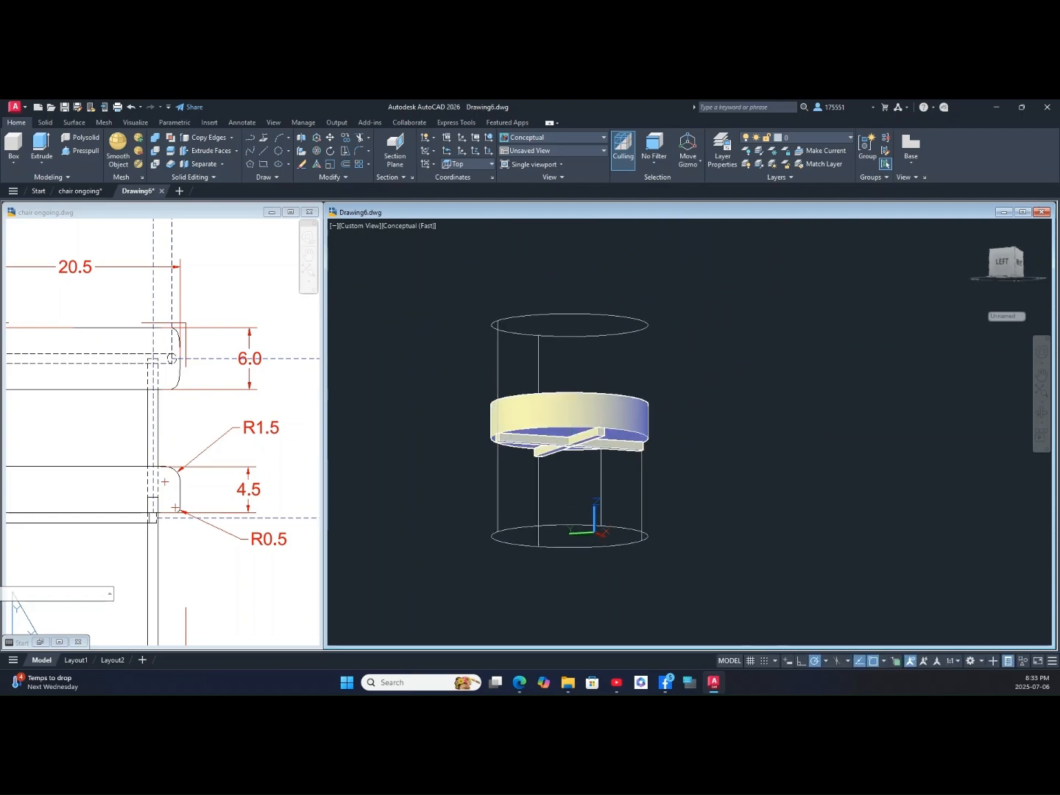
{"action": "left_click", "coordinate": [572, 474]}
{"action": "left_click", "coordinate": [573, 375]}
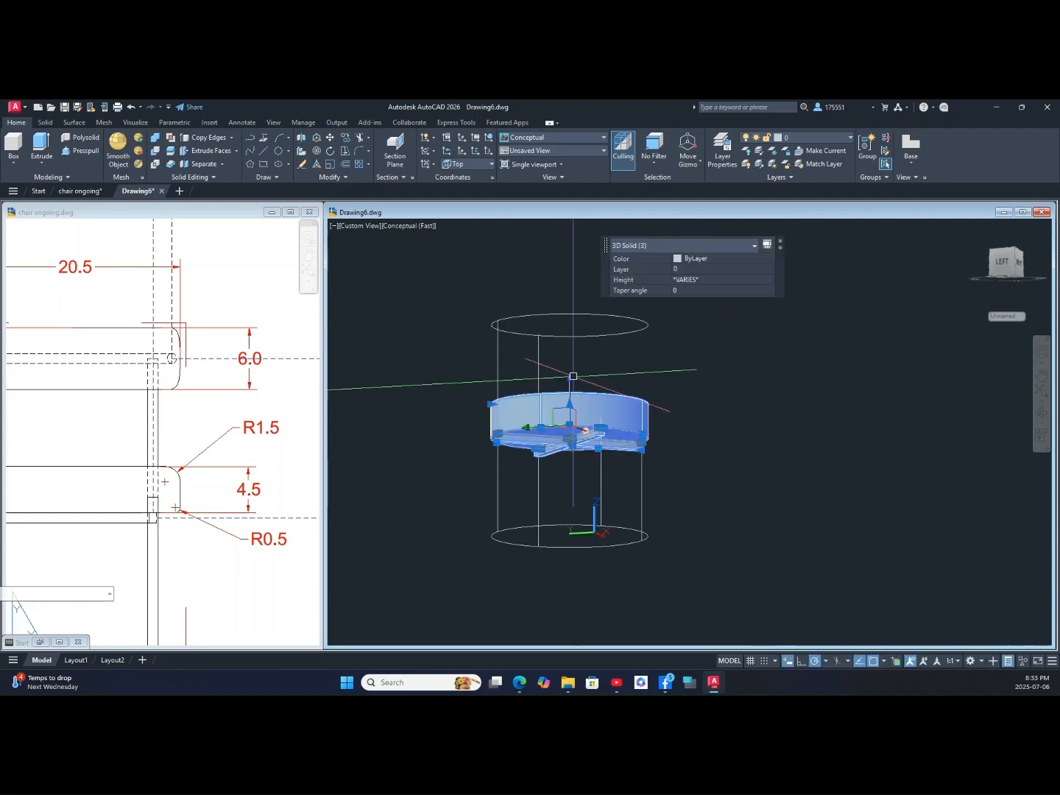
{"action": "right_click", "coordinate": [670, 363]}
{"action": "mouse_move", "coordinate": [696, 414]}
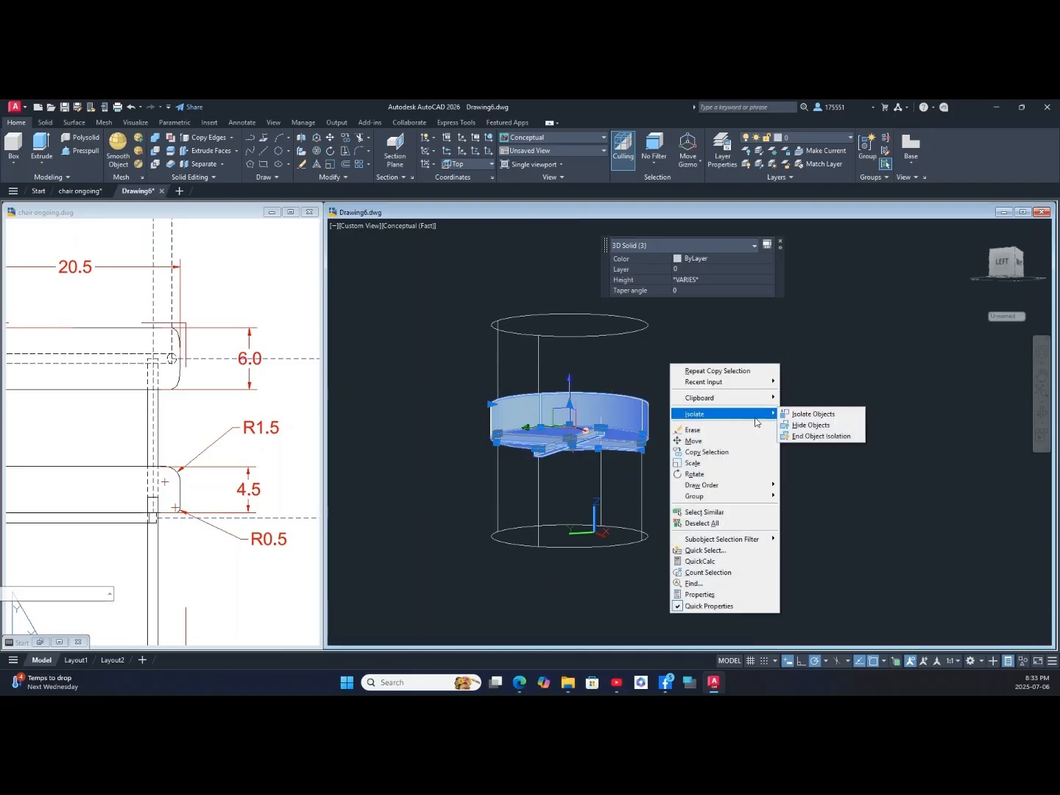
{"action": "left_click", "coordinate": [805, 425]}
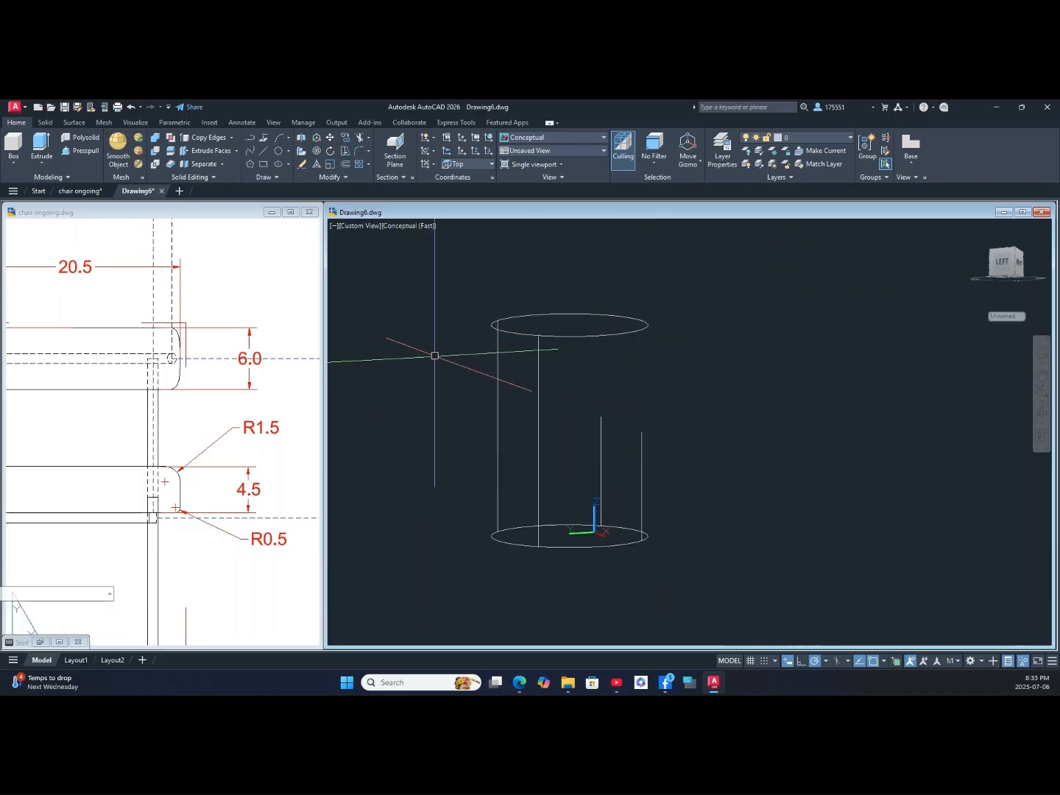
Step: Set Drawing6.dwg to the top view and examine the backrest outline and radii in the top view of chair ongoing.dwg
{"action": "left_click", "coordinate": [374, 227]}
{"action": "left_click", "coordinate": [401, 255]}
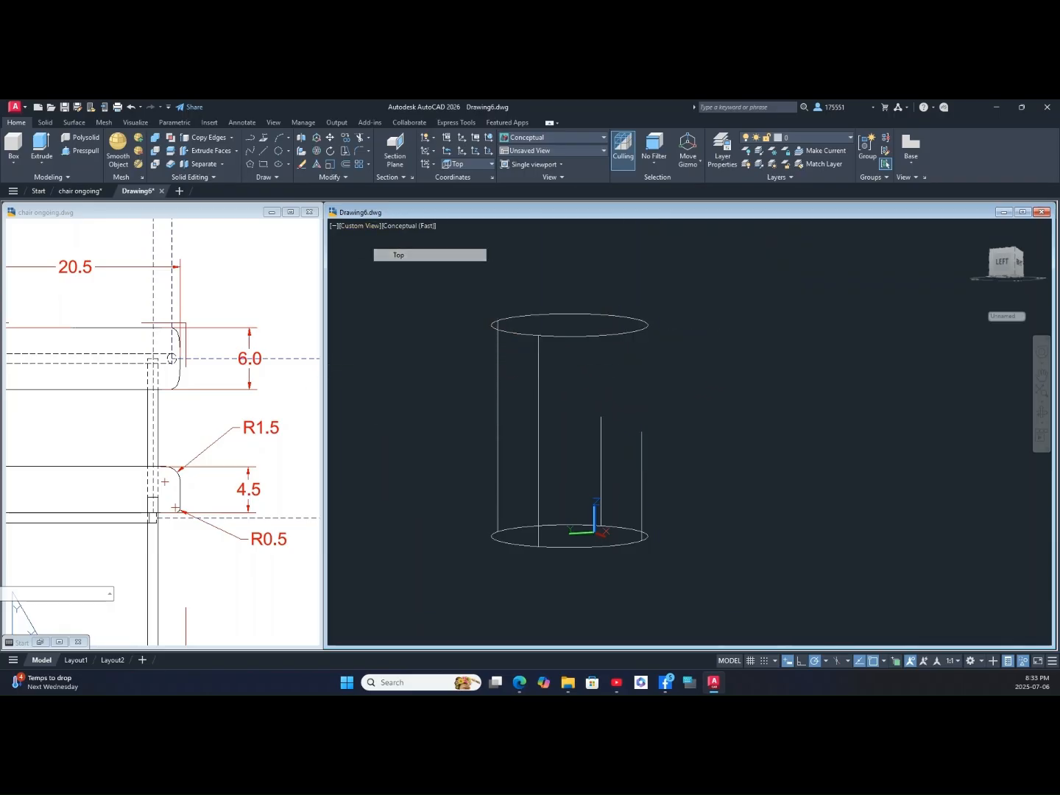
{"action": "left_click", "coordinate": [194, 419]}
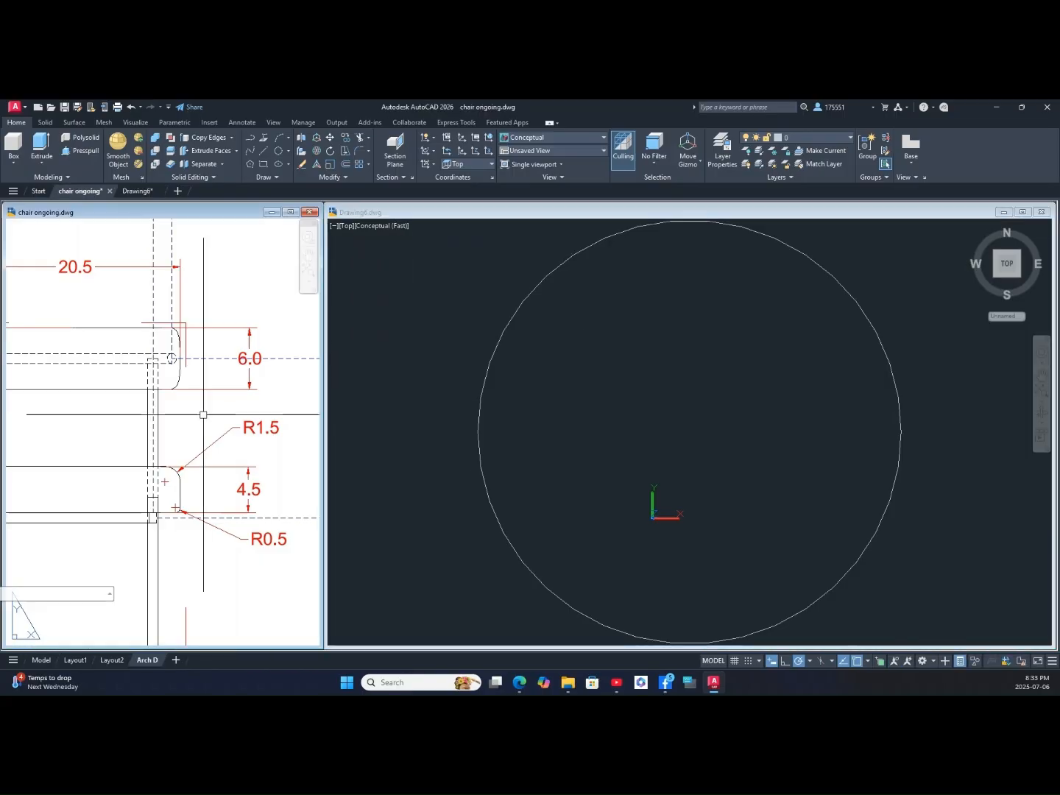
{"action": "scroll", "coordinate": [203, 414], "scroll_direction": "down", "scroll_amount": 1}
{"action": "scroll", "coordinate": [203, 414], "scroll_direction": "up", "scroll_amount": 1}
{"action": "middle_click_drag", "start_coordinate": [202, 415], "coordinate": [350, 467]}
{"action": "mouse_move", "coordinate": [76, 350]}
{"action": "middle_mouse_down"}
{"action": "mouse_move", "coordinate": [188, 399]}
{"action": "mouse_move", "coordinate": [182, 441]}
{"action": "mouse_move", "coordinate": [39, 597]}
{"action": "middle_mouse_up"}
{"action": "scroll", "coordinate": [183, 442], "scroll_direction": "down", "scroll_amount": 2}
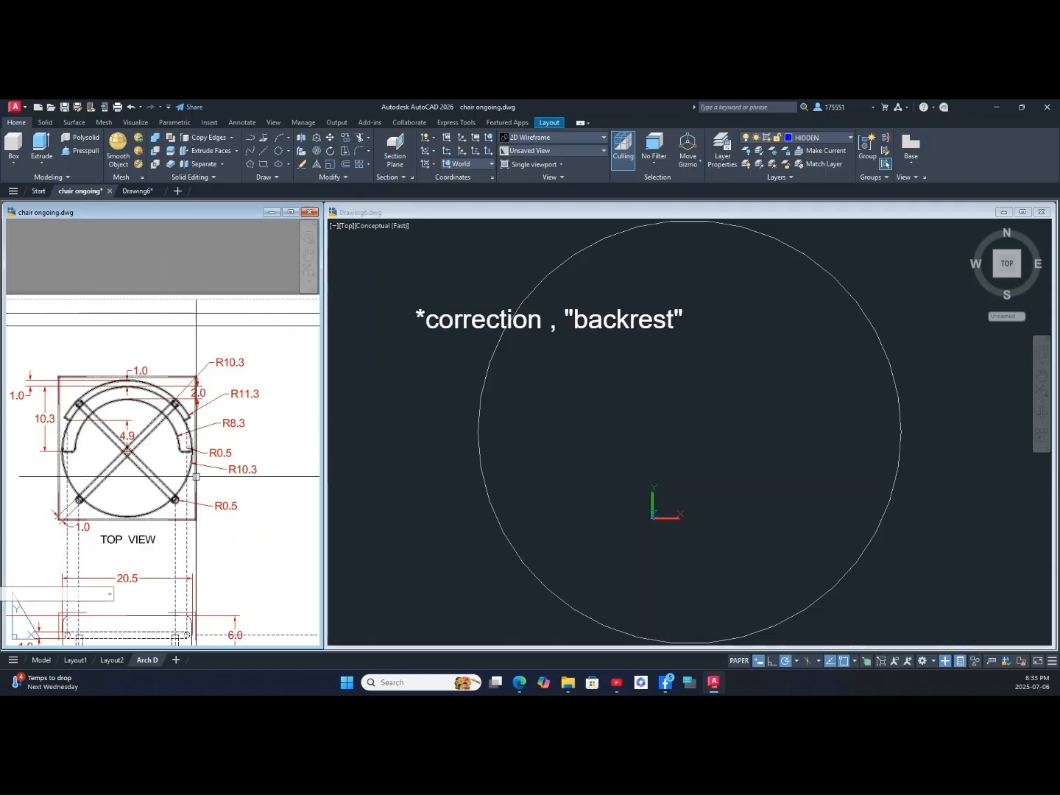
{"action": "left_click", "coordinate": [773, 439]}
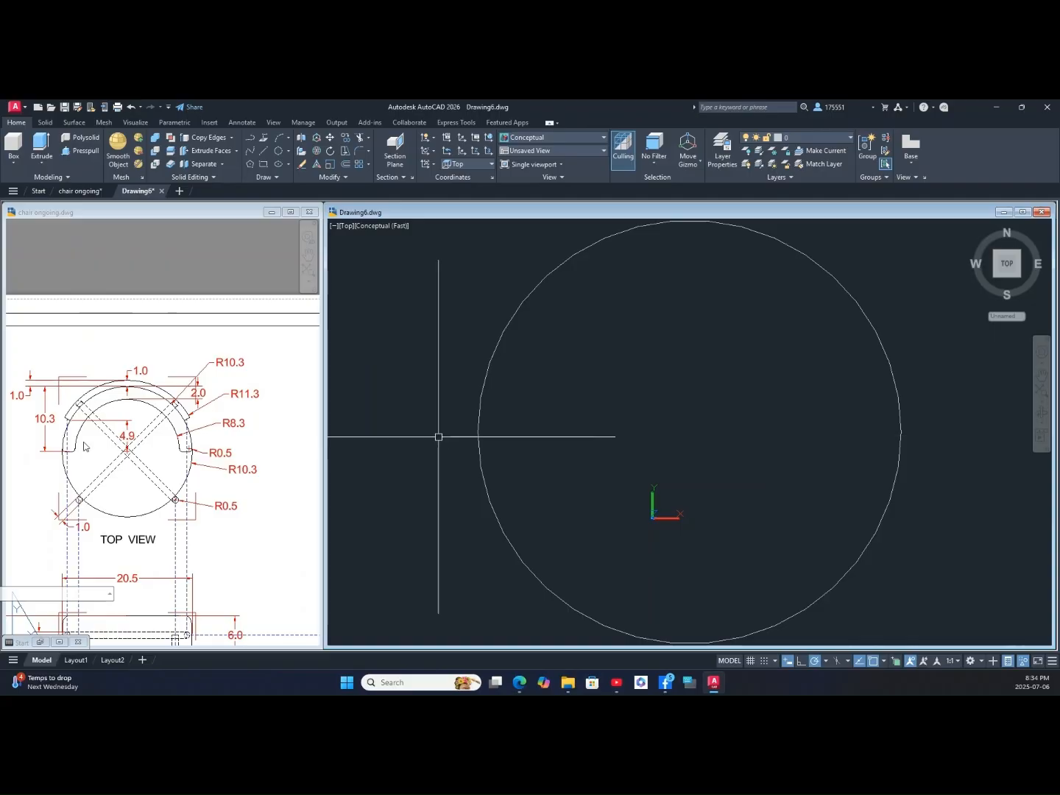
{"action": "left_click", "coordinate": [253, 476]}
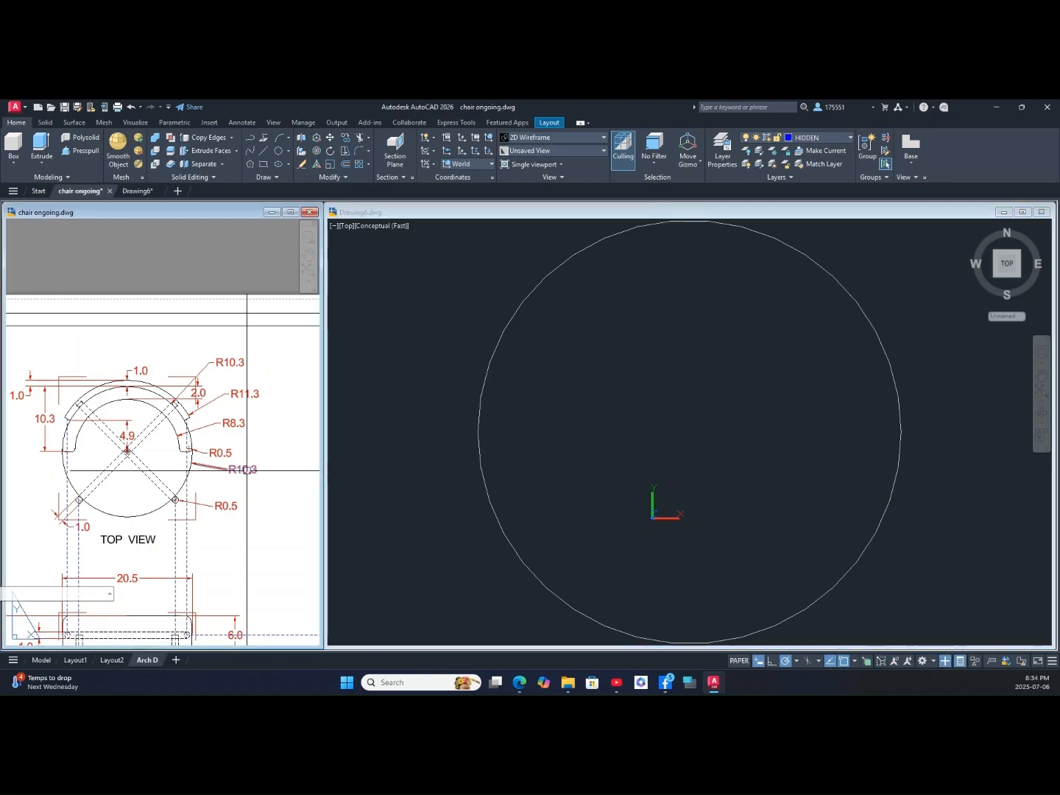
Step: Draw a horizontal line across the full diameter of the circle in Drawing6.dwg, from its west to its east quadrant
{"action": "left_click", "coordinate": [640, 427]}
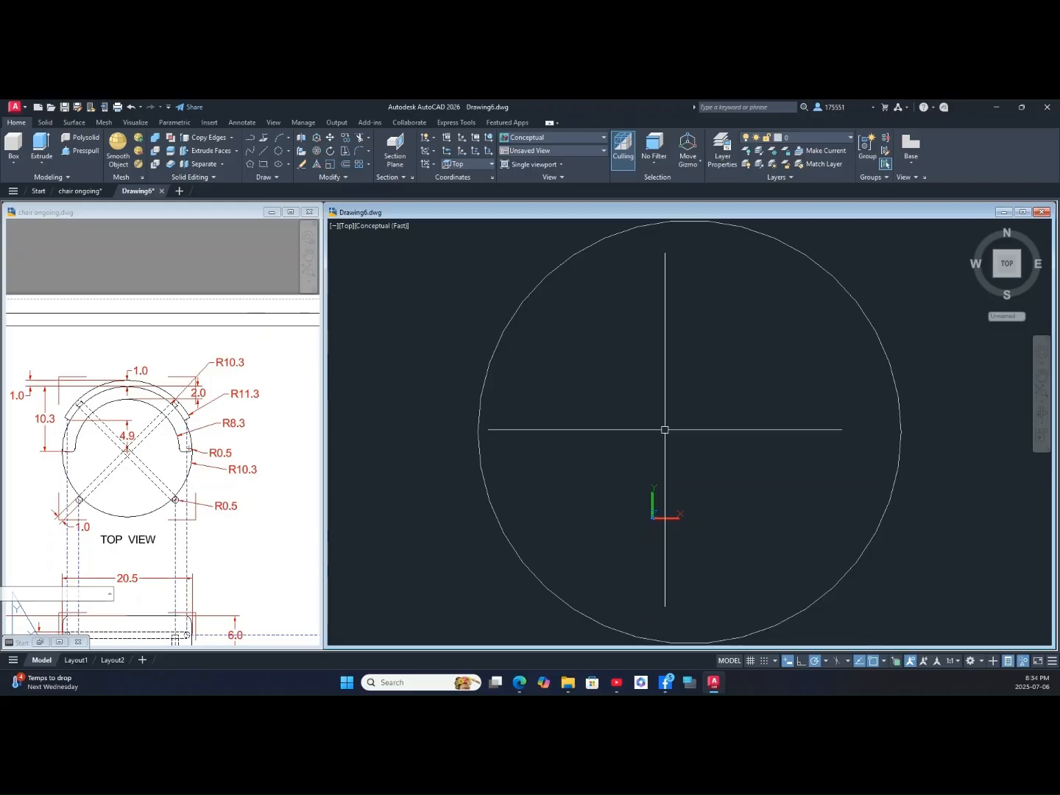
{"action": "left_click", "coordinate": [479, 433]}
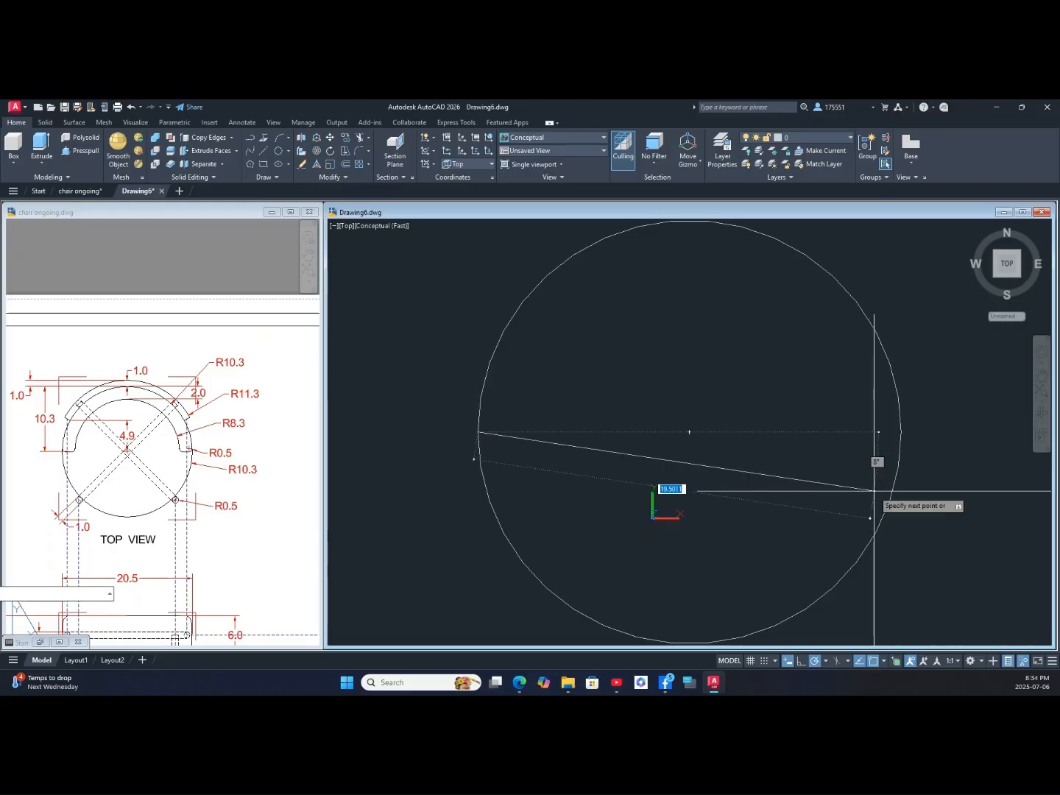
{"action": "left_click", "coordinate": [901, 433]}
{"action": "right_click", "coordinate": [776, 414]}
{"action": "left_click", "coordinate": [782, 415]}
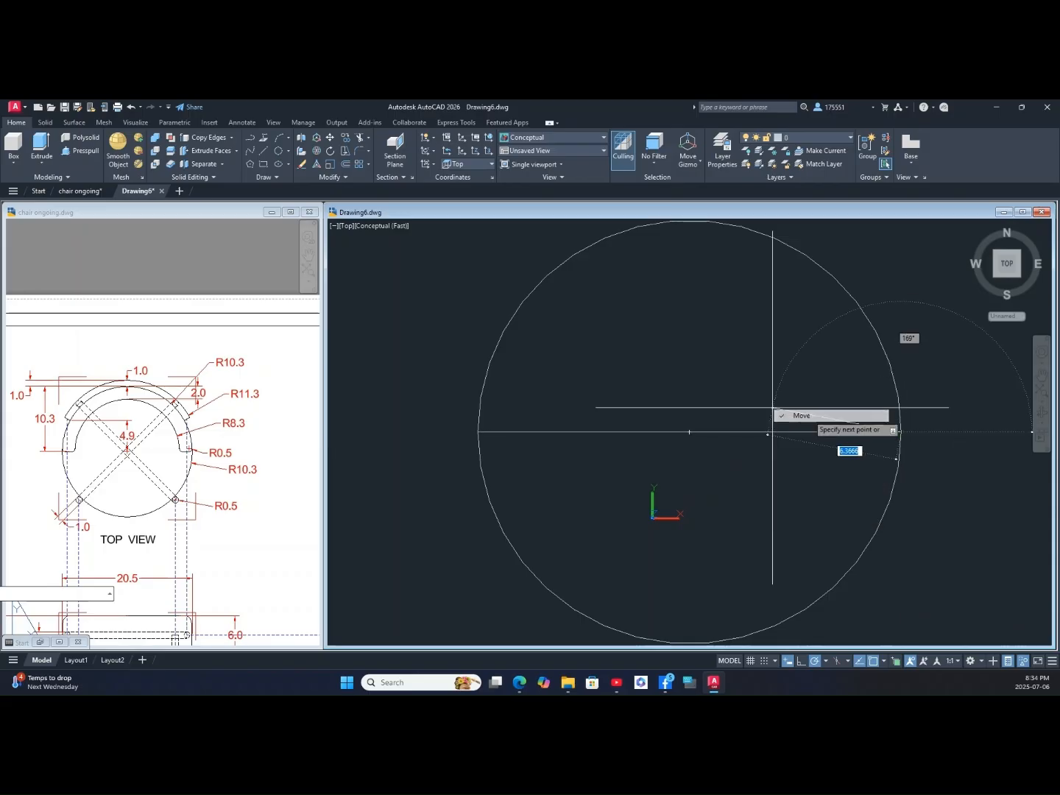
{"action": "left_click", "coordinate": [901, 432]}
{"action": "middle_click_drag", "start_coordinate": [697, 484], "coordinate": [722, 459], "text": "shift"}
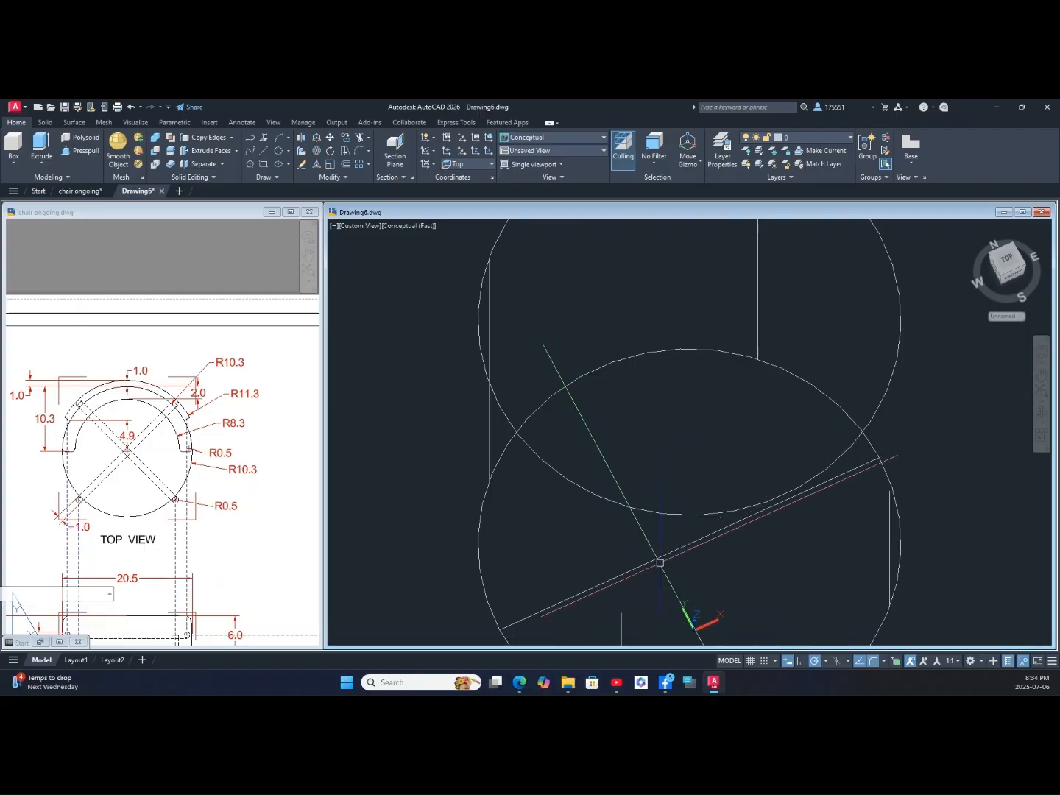
Step: Move the diameter line 28.0 straight up from the base circle onto the upper circle
{"action": "key", "text": "Escape"}
{"action": "left_click", "coordinate": [660, 558]}
{"action": "right_click", "coordinate": [443, 475]}
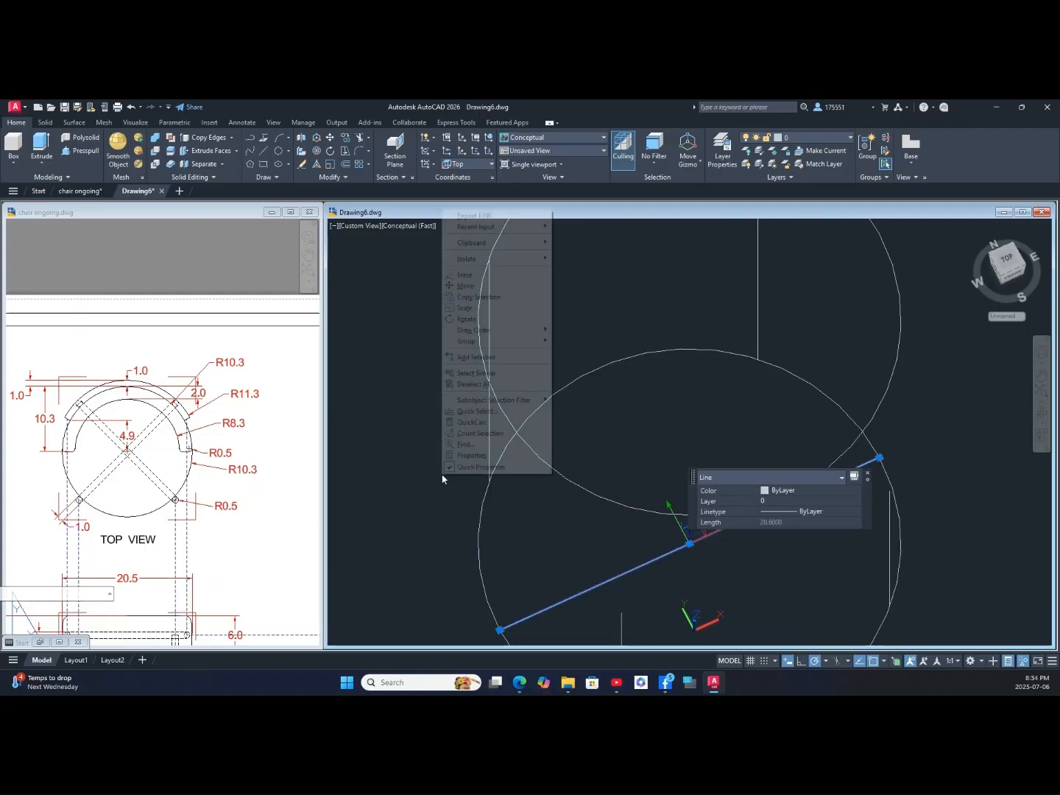
{"action": "left_click", "coordinate": [465, 286]}
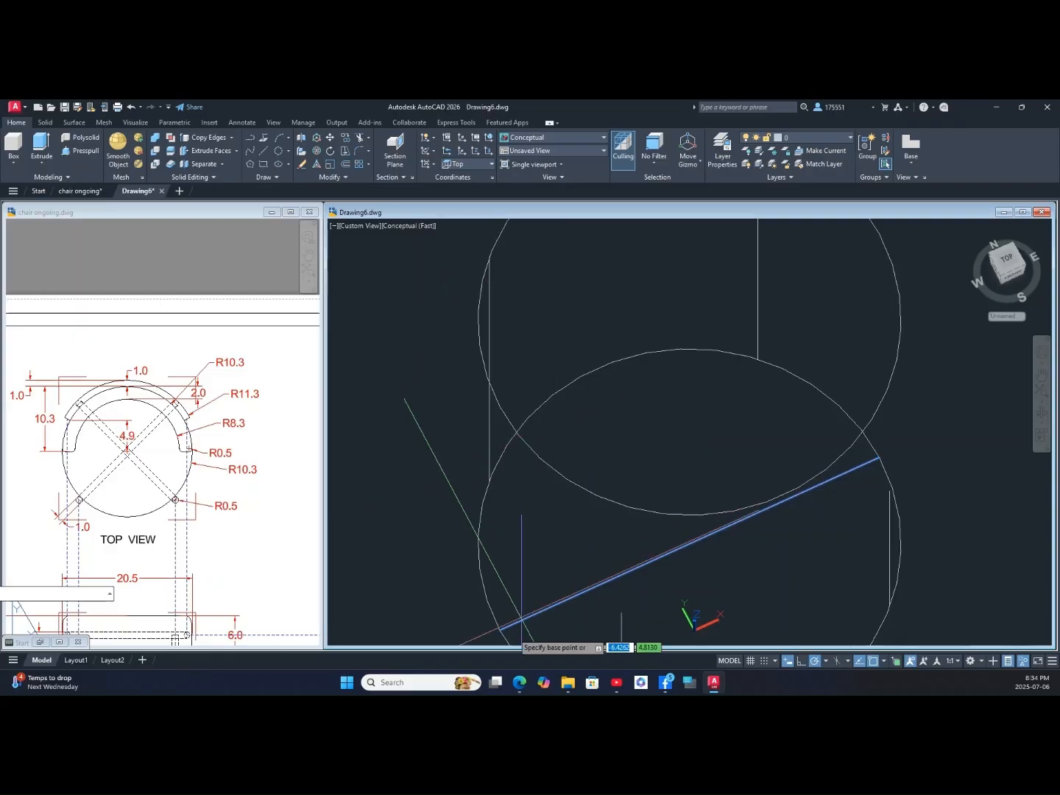
{"action": "left_click", "coordinate": [500, 631]}
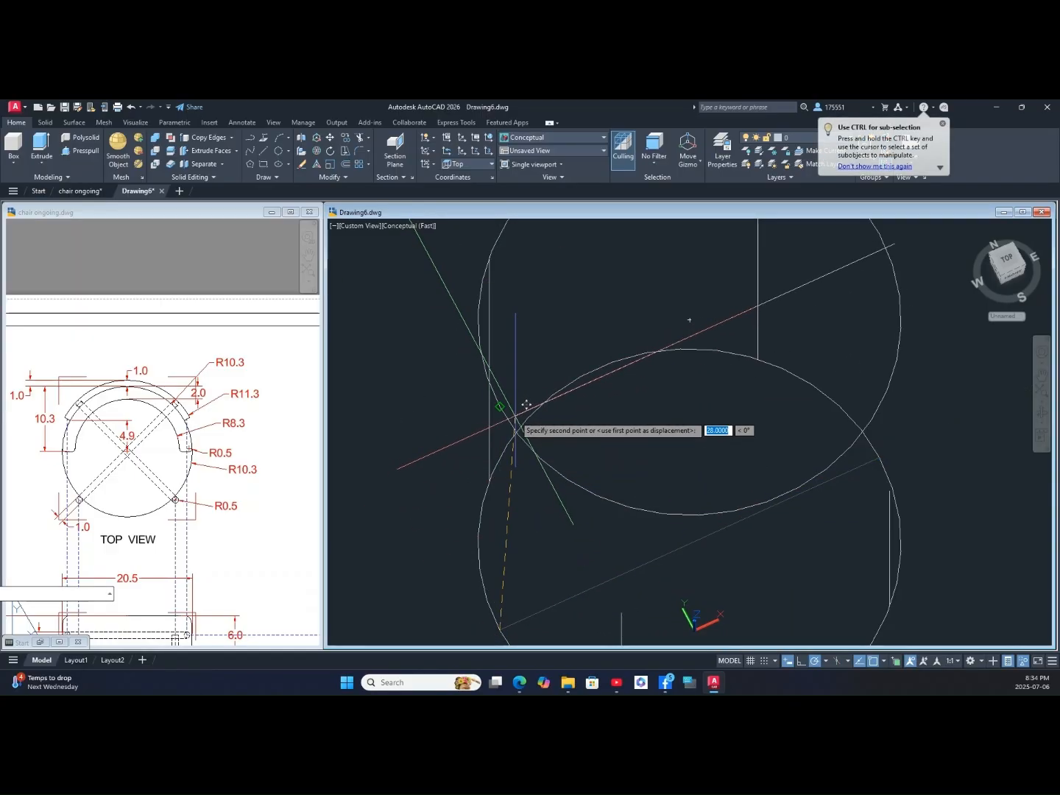
{"action": "middle_click_drag", "start_coordinate": [527, 405], "coordinate": [553, 567], "text": "shift"}
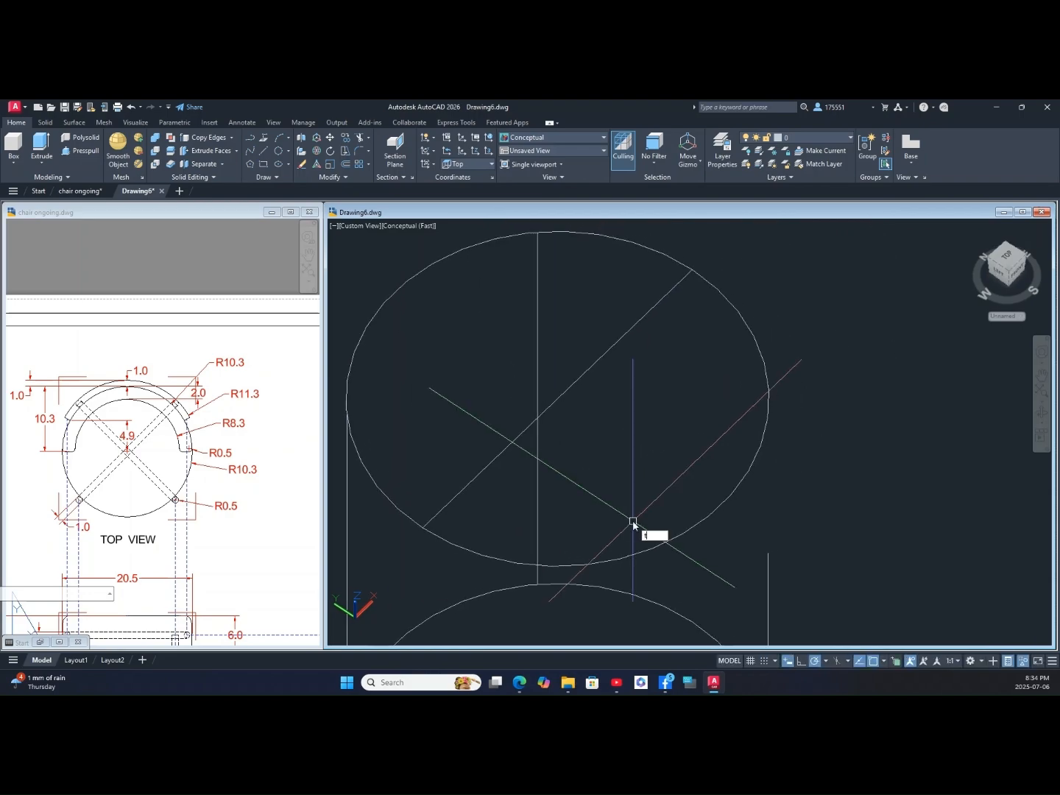
Step: Trim away the front half of the upper circle and remove the diameter line, keeping only the rear semicircular arc
{"action": "key", "text": "Return"}
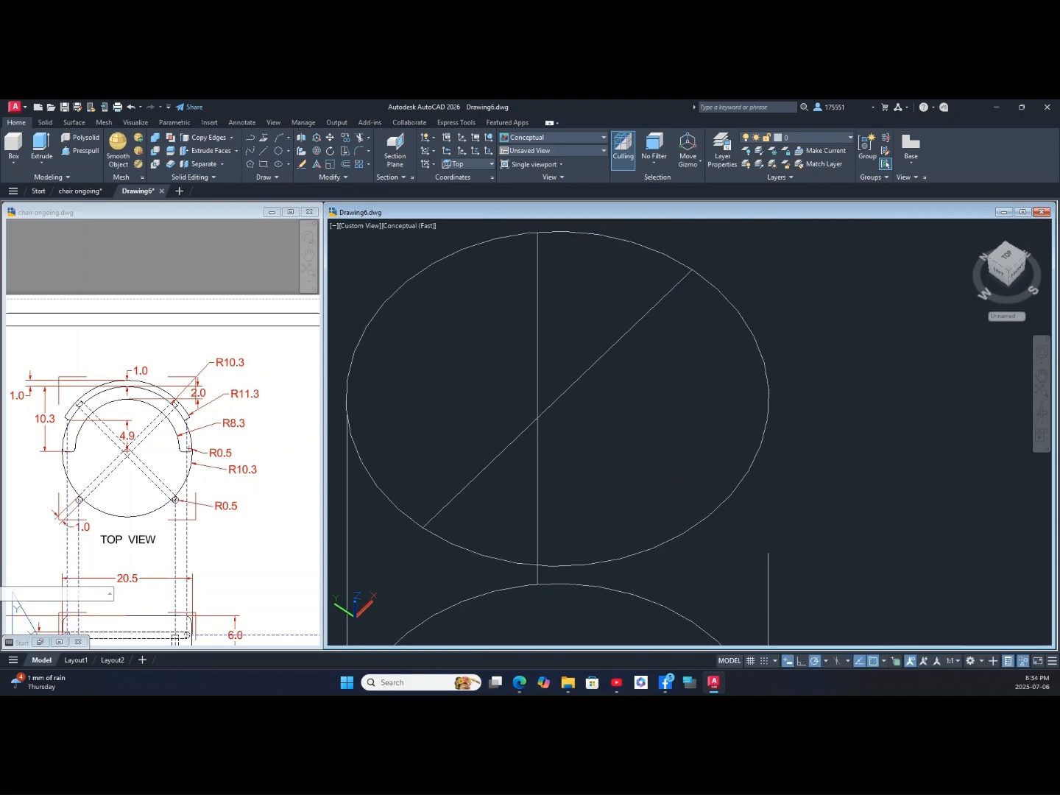
{"action": "right_click", "coordinate": [634, 518]}
{"action": "left_click", "coordinate": [667, 526]}
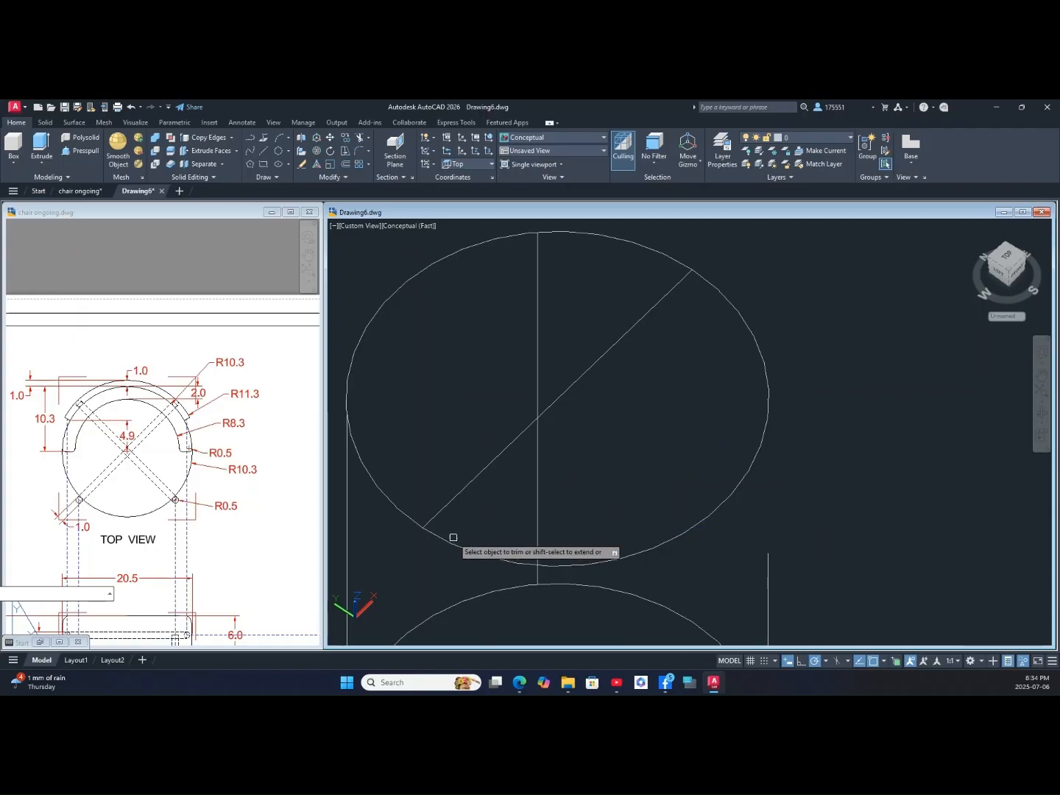
{"action": "left_click", "coordinate": [476, 476]}
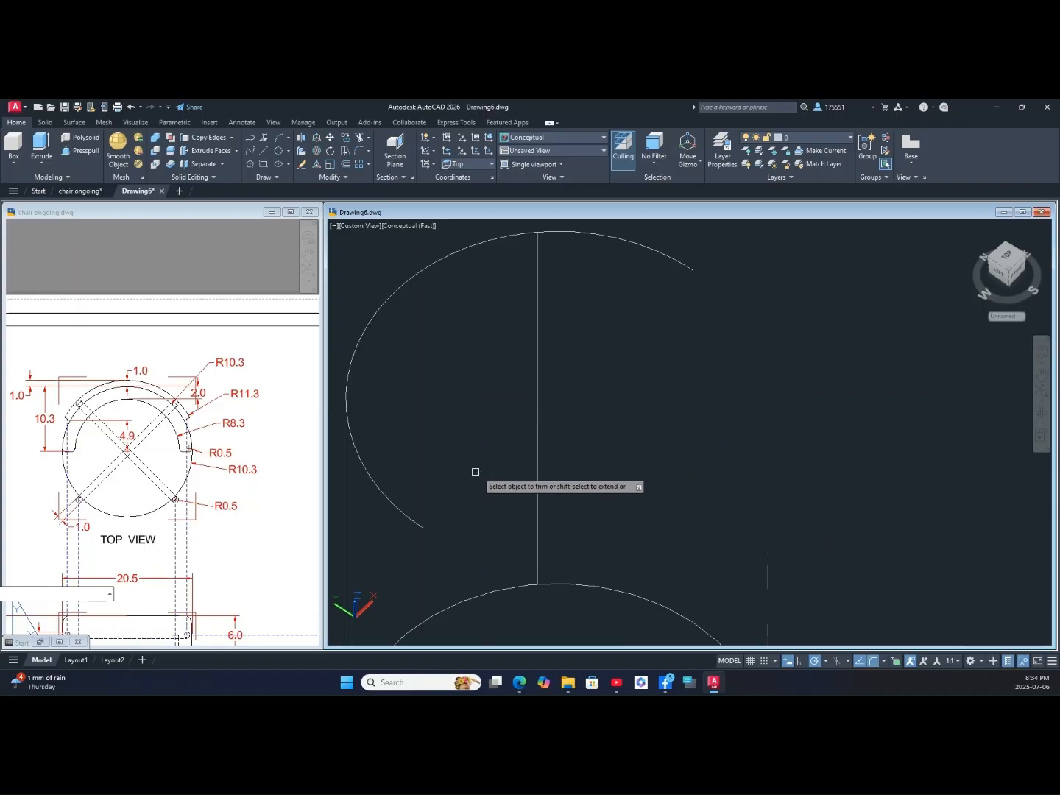
{"action": "right_click", "coordinate": [582, 462]}
{"action": "left_click", "coordinate": [605, 468]}
{"action": "scroll", "coordinate": [604, 467], "scroll_direction": "down", "scroll_amount": 4}
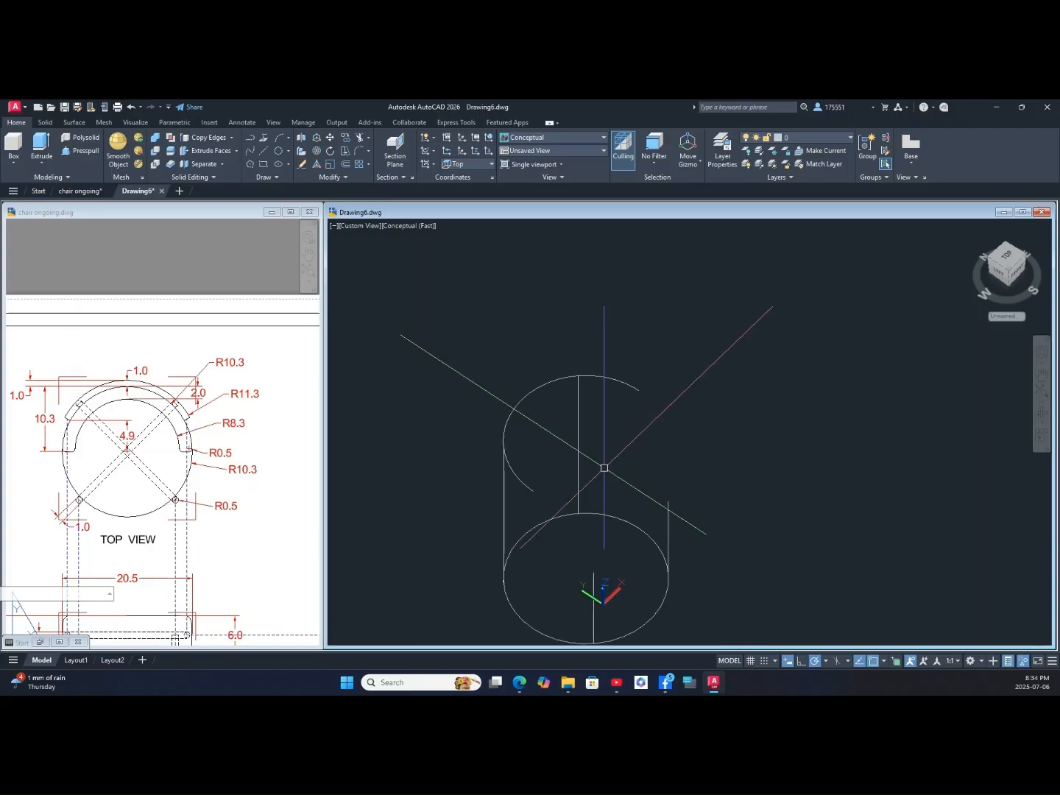
Step: Return Drawing6.dwg to the top view and check the backrest's thickness dimension in the top view of chair ongoing.dwg
{"action": "left_click", "coordinate": [365, 227]}
{"action": "left_click", "coordinate": [386, 254]}
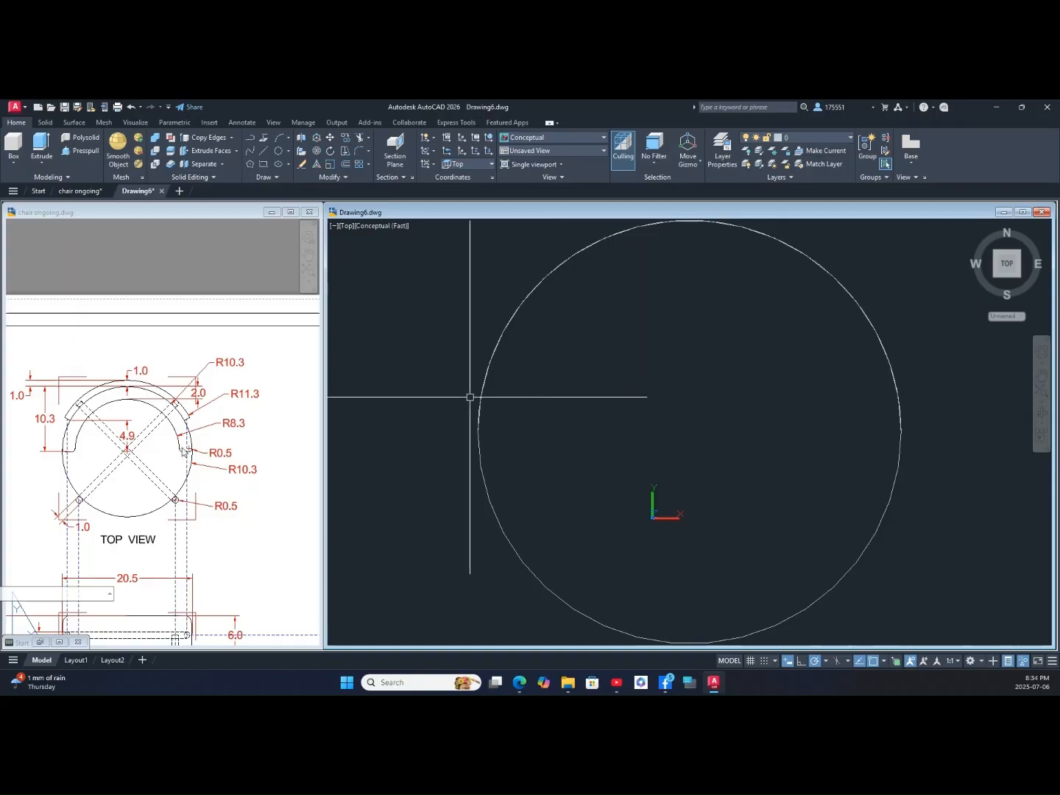
{"action": "left_click", "coordinate": [119, 450]}
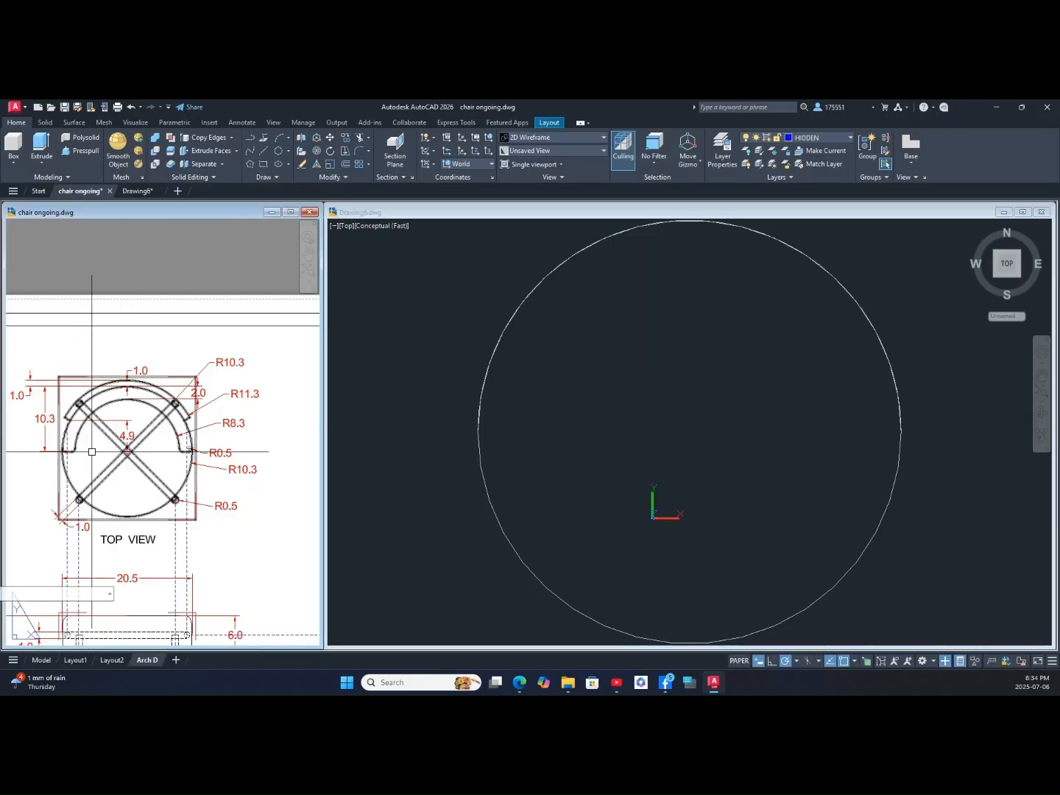
{"action": "middle_click_drag", "start_coordinate": [92, 453], "coordinate": [122, 462]}
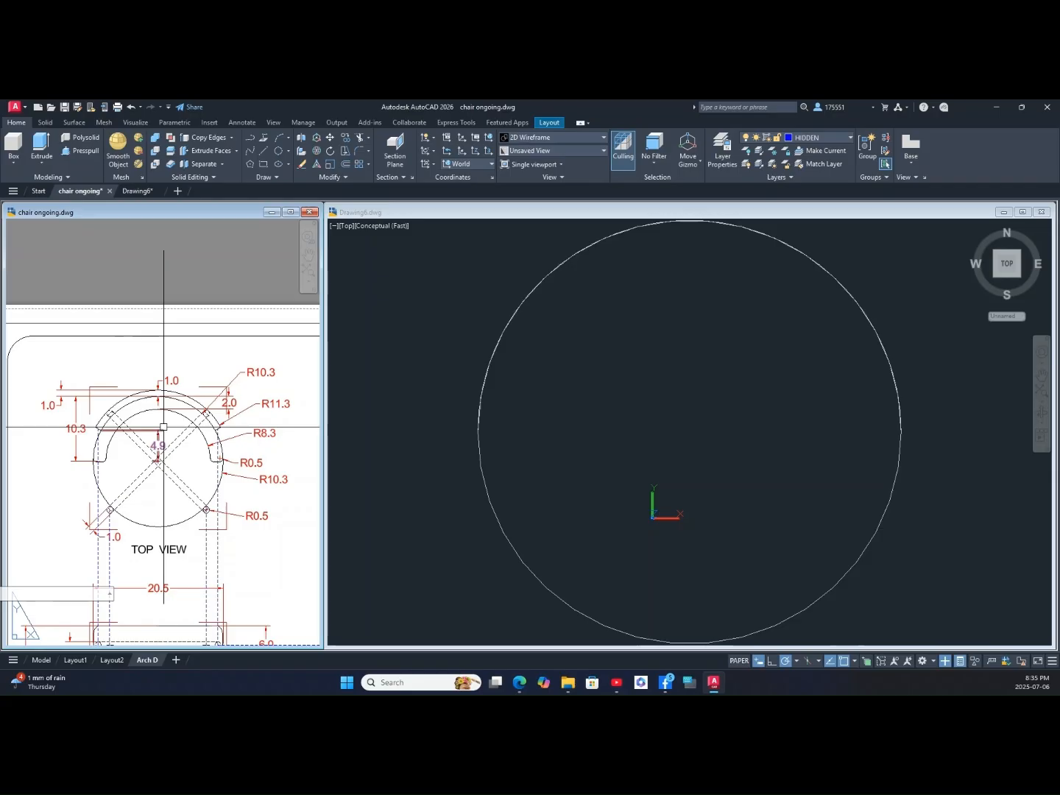
{"action": "scroll", "coordinate": [163, 427], "scroll_direction": "up", "scroll_amount": 2}
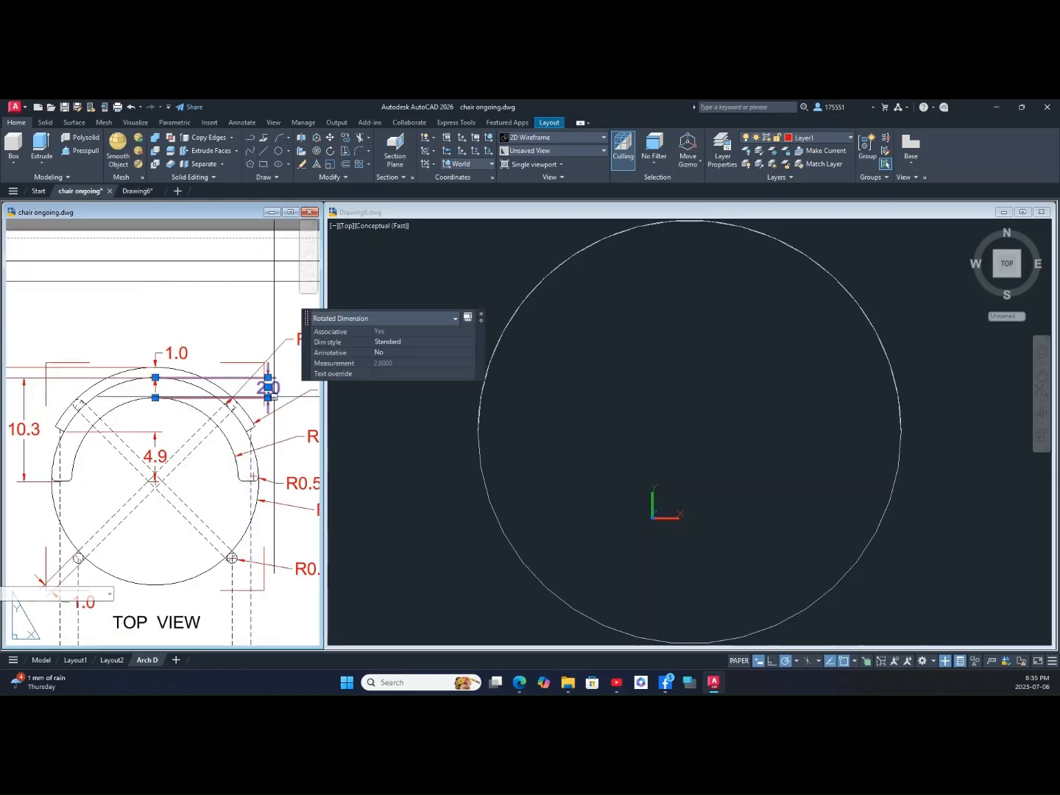
{"action": "key", "text": "Escape"}
Step: Offset the backrest's rear semicircular arc in Drawing6.dwg inward by 2
{"action": "left_click", "coordinate": [608, 395]}
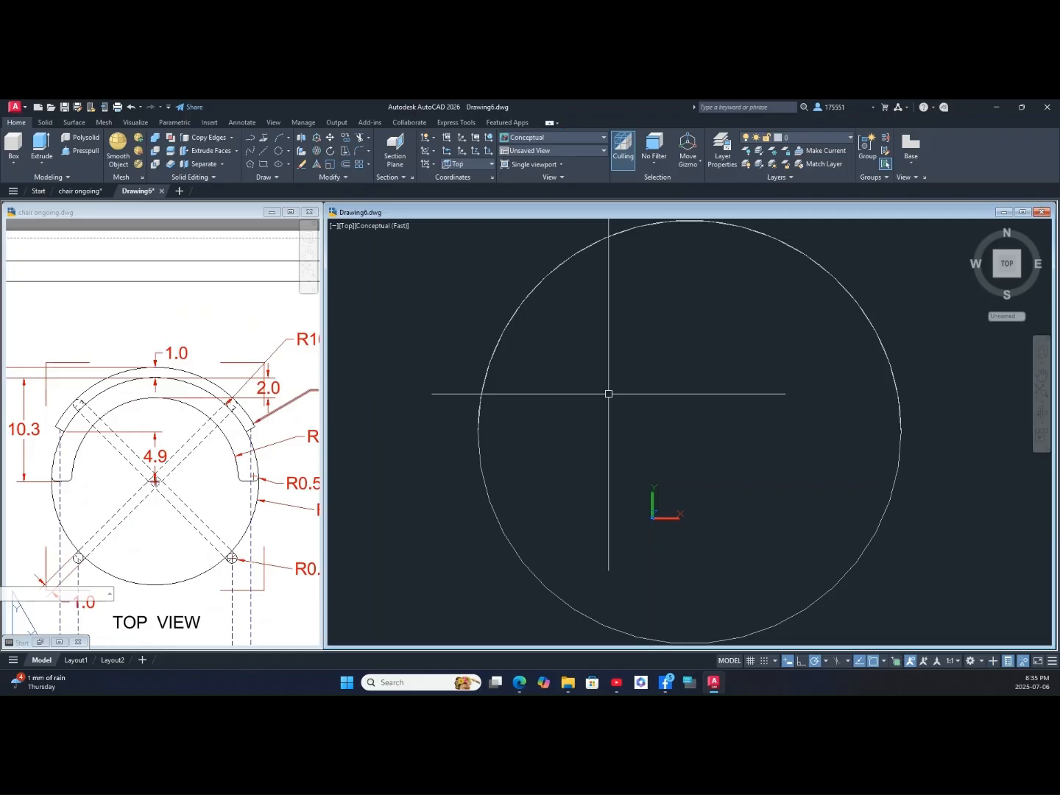
{"action": "key", "text": "Return"}
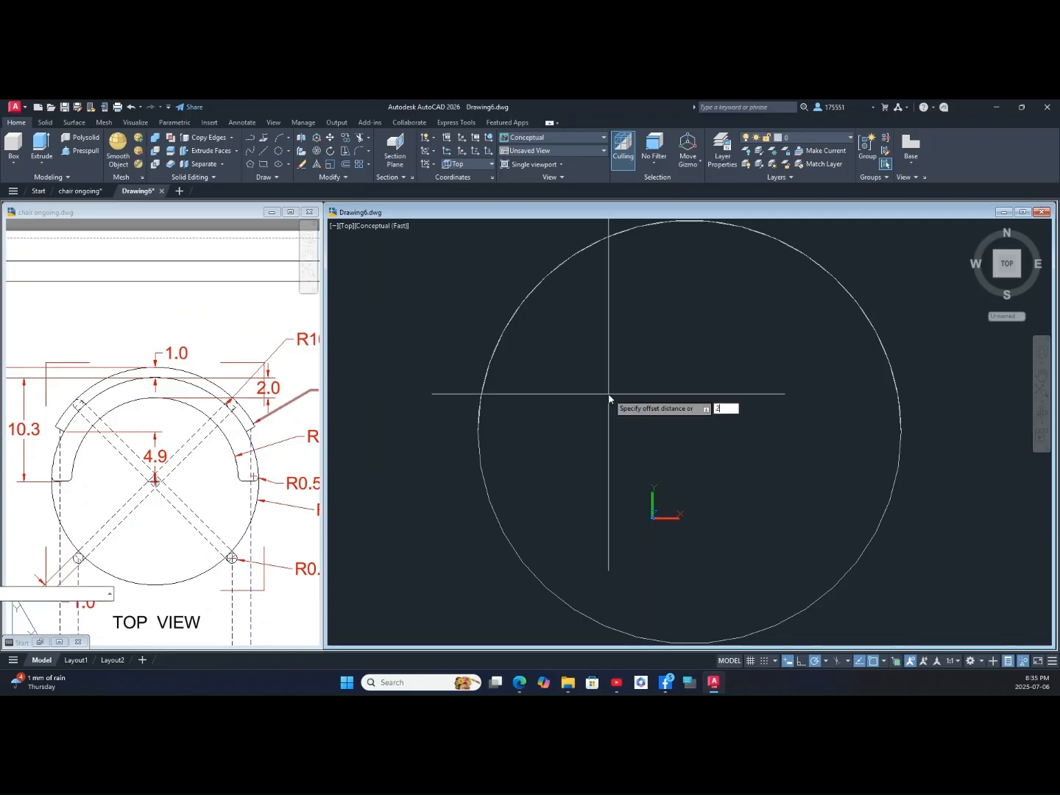
{"action": "key", "text": "Return"}
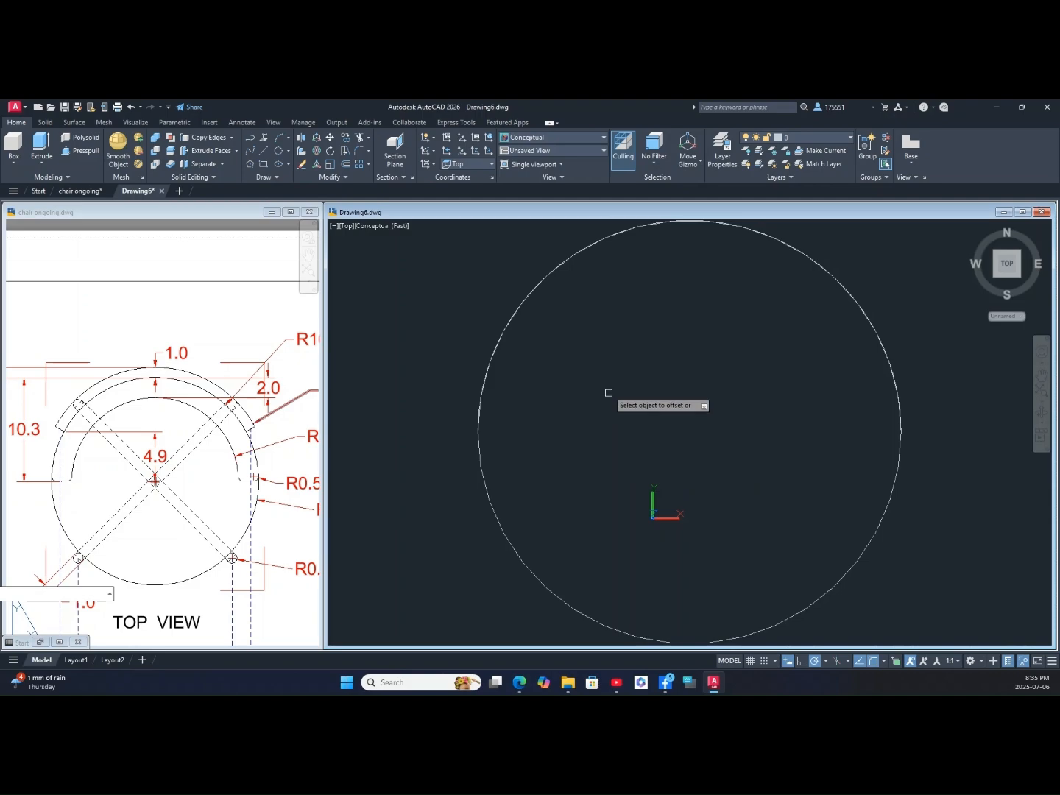
{"action": "left_click", "coordinate": [565, 267]}
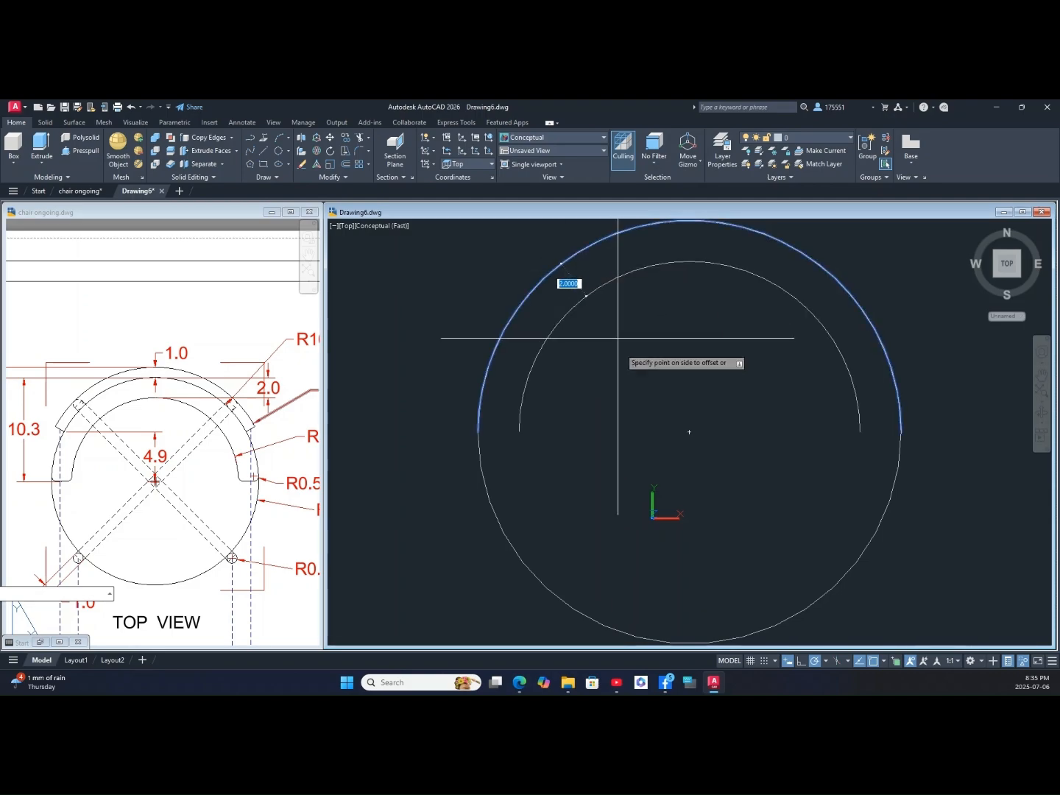
{"action": "left_click", "coordinate": [633, 433]}
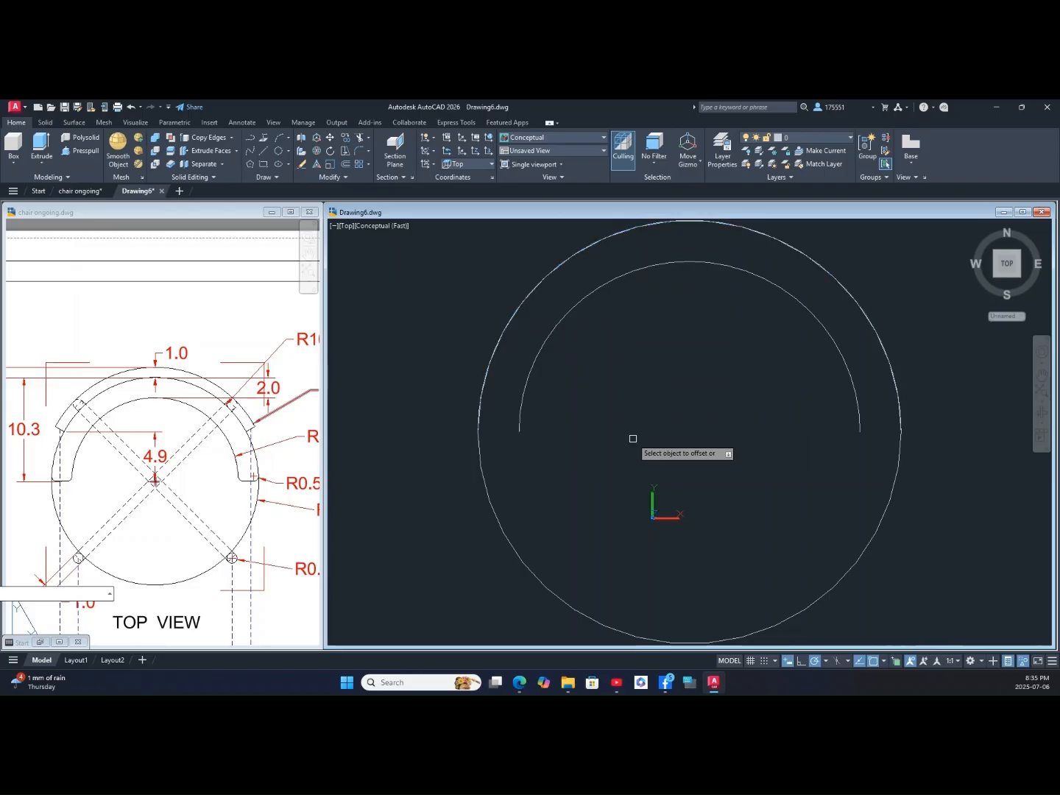
{"action": "right_click", "coordinate": [634, 429]}
{"action": "left_click", "coordinate": [647, 432]}
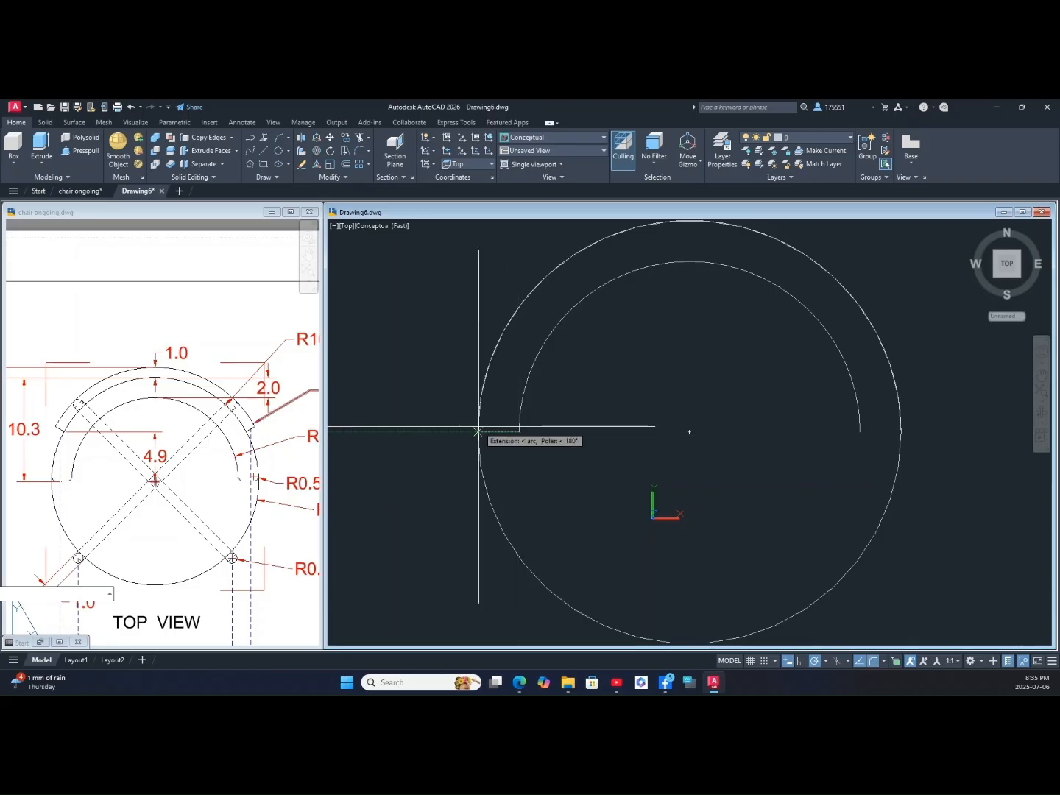
Step: Finish the straight line closing the left end of the backrest outline at the outer arc's endpoint
{"action": "right_click", "coordinate": [480, 432], "text": "shift"}
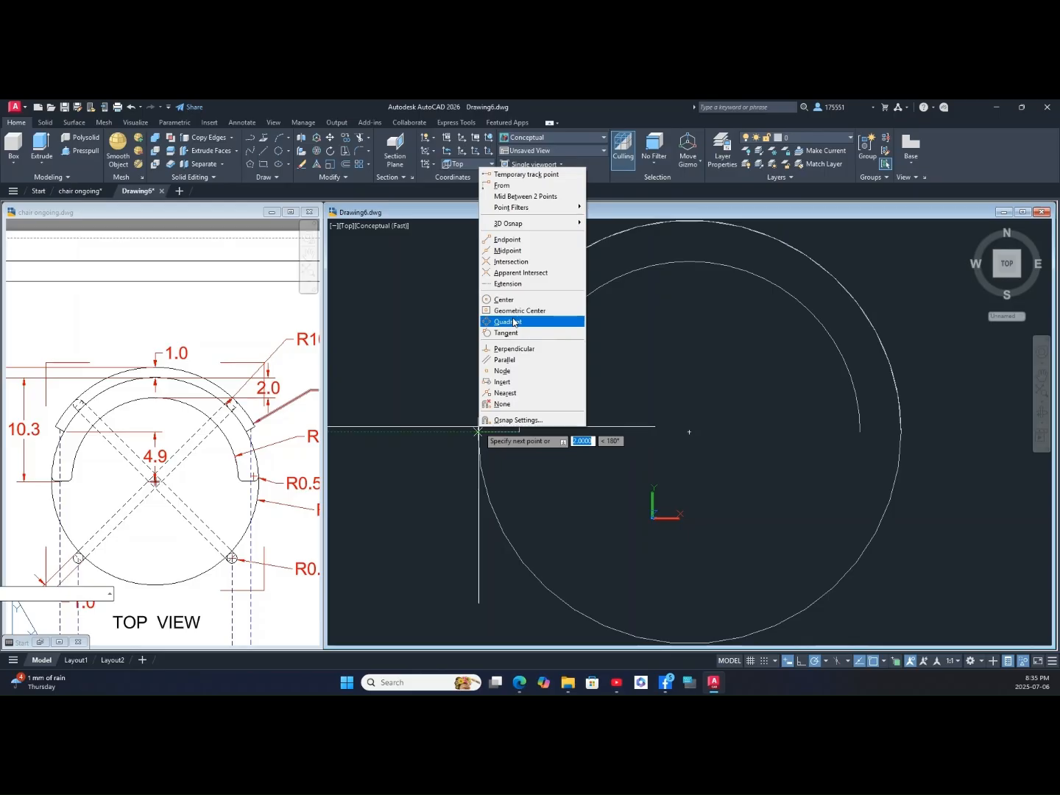
{"action": "left_click", "coordinate": [514, 240]}
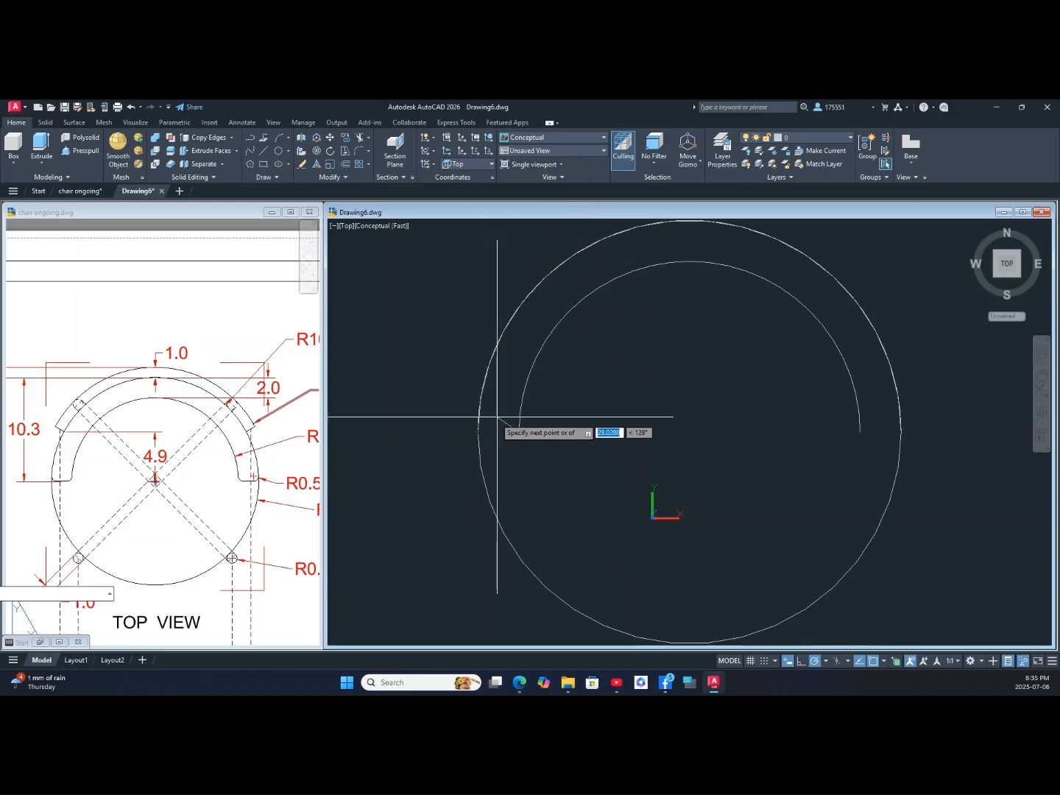
{"action": "left_click", "coordinate": [478, 431]}
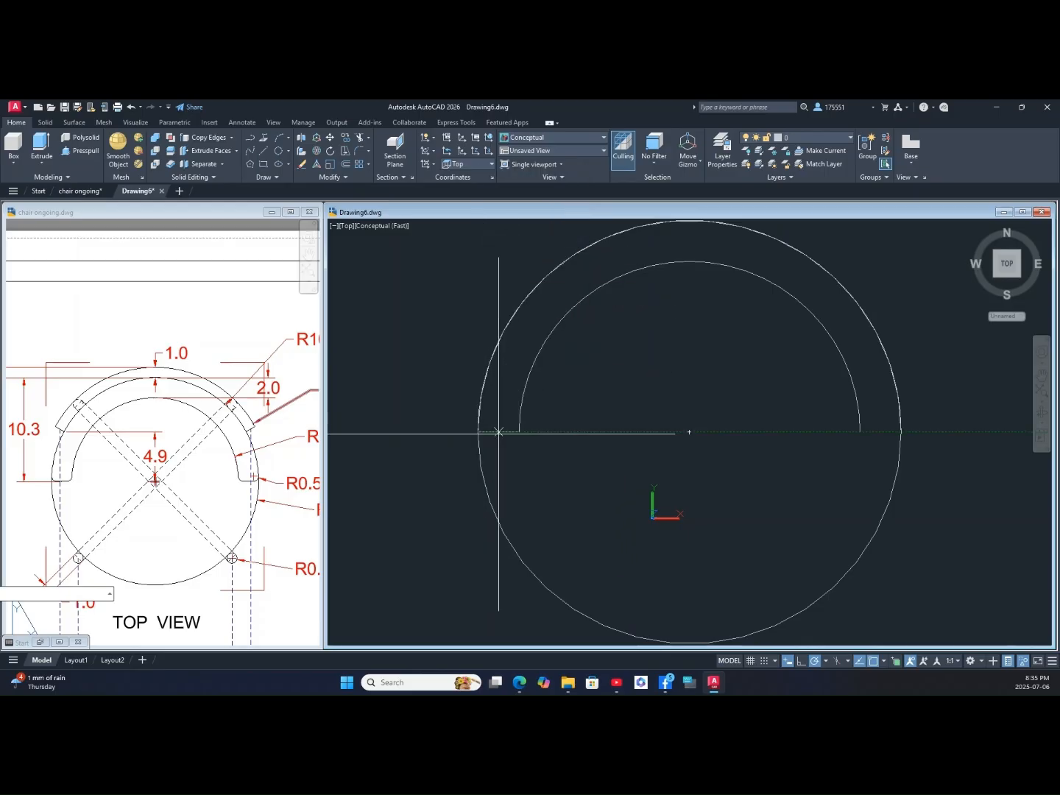
{"action": "right_click", "coordinate": [602, 435]}
{"action": "left_click", "coordinate": [617, 449]}
Step: Draw a line between the inner and outer arc endpoints to close the other end of the backrest outline
{"action": "middle_click_drag", "start_coordinate": [593, 457], "coordinate": [667, 409], "text": "shift"}
{"action": "middle_click_drag", "start_coordinate": [671, 408], "coordinate": [553, 562]}
{"action": "type", "text": "l"}
{"action": "key", "text": "Return"}
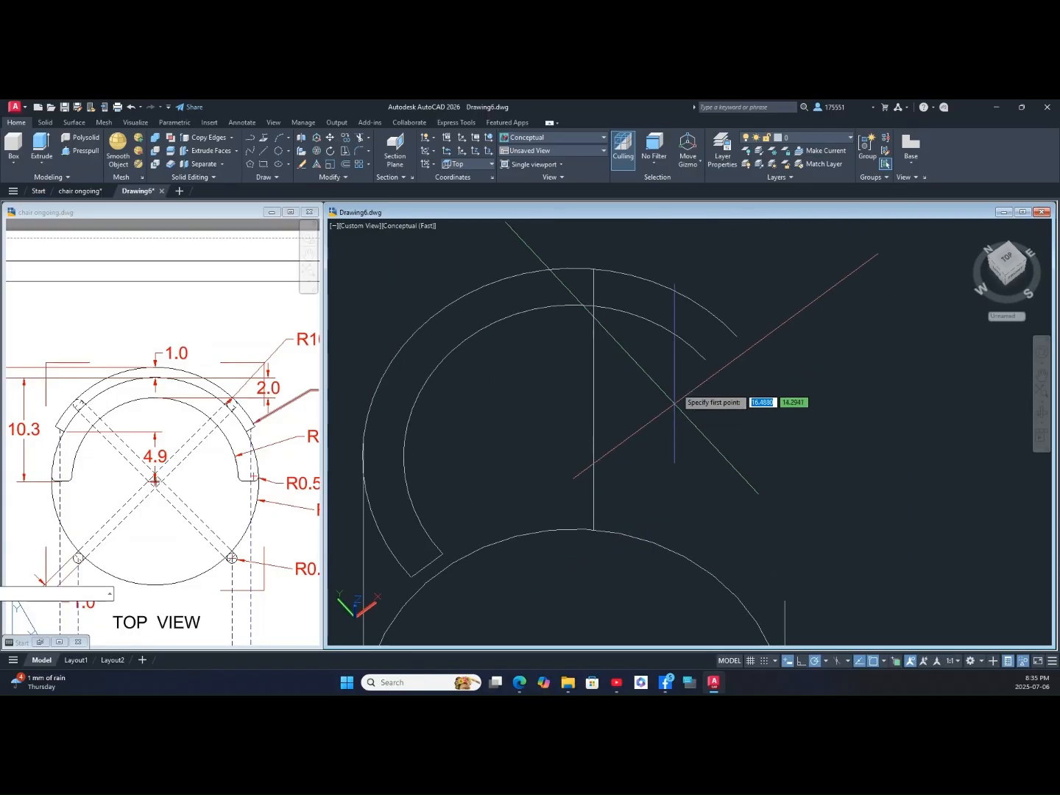
{"action": "left_click", "coordinate": [705, 360]}
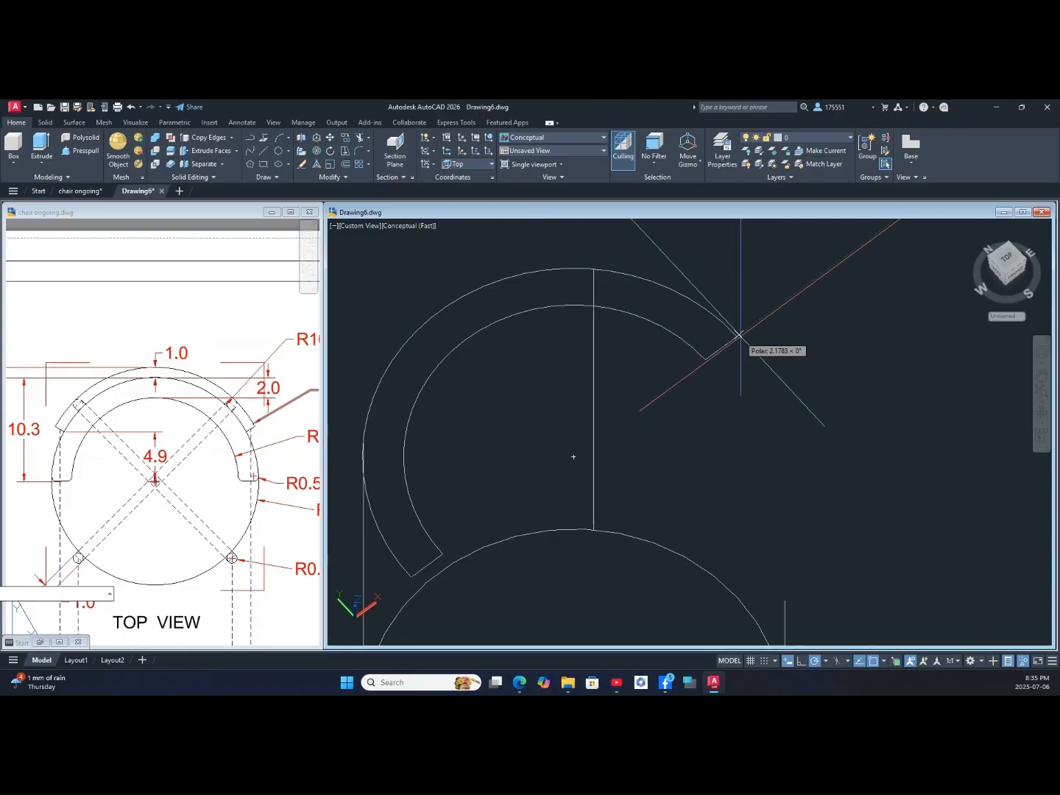
{"action": "left_click", "coordinate": [737, 337]}
{"action": "right_click", "coordinate": [768, 337]}
{"action": "left_click", "coordinate": [784, 343]}
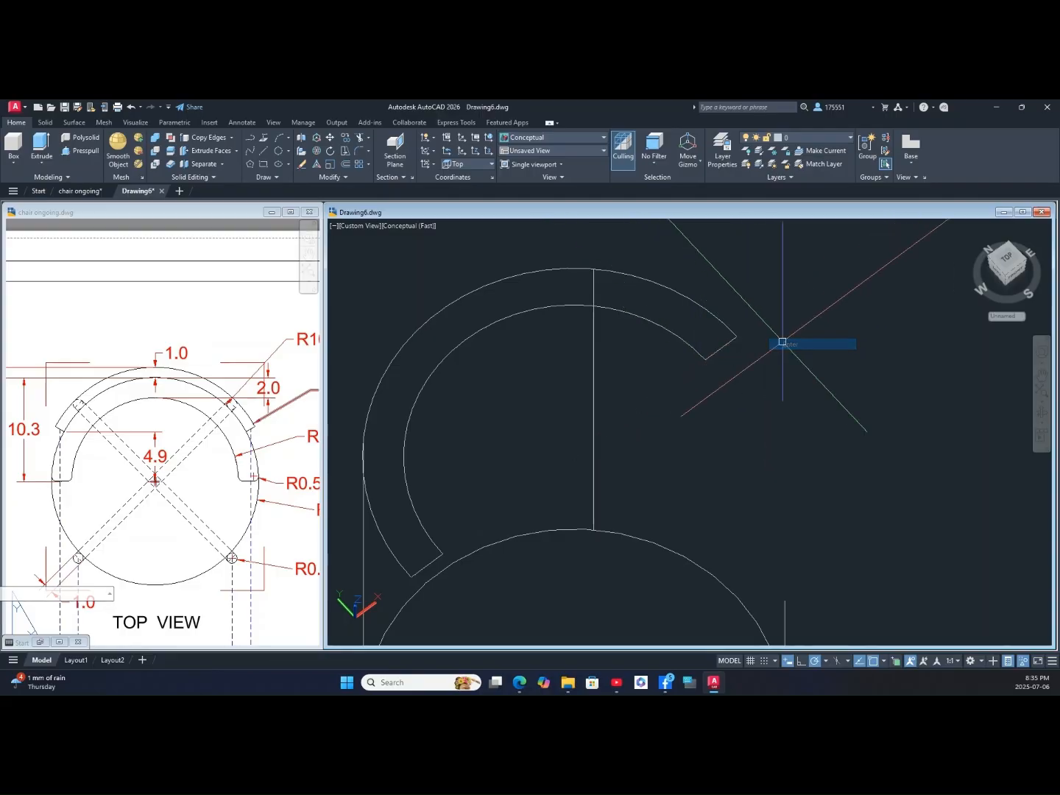
Step: Join the two backrest arcs and both end lines into one closed polyline
{"action": "scroll", "coordinate": [738, 361], "scroll_direction": "down", "scroll_amount": 4}
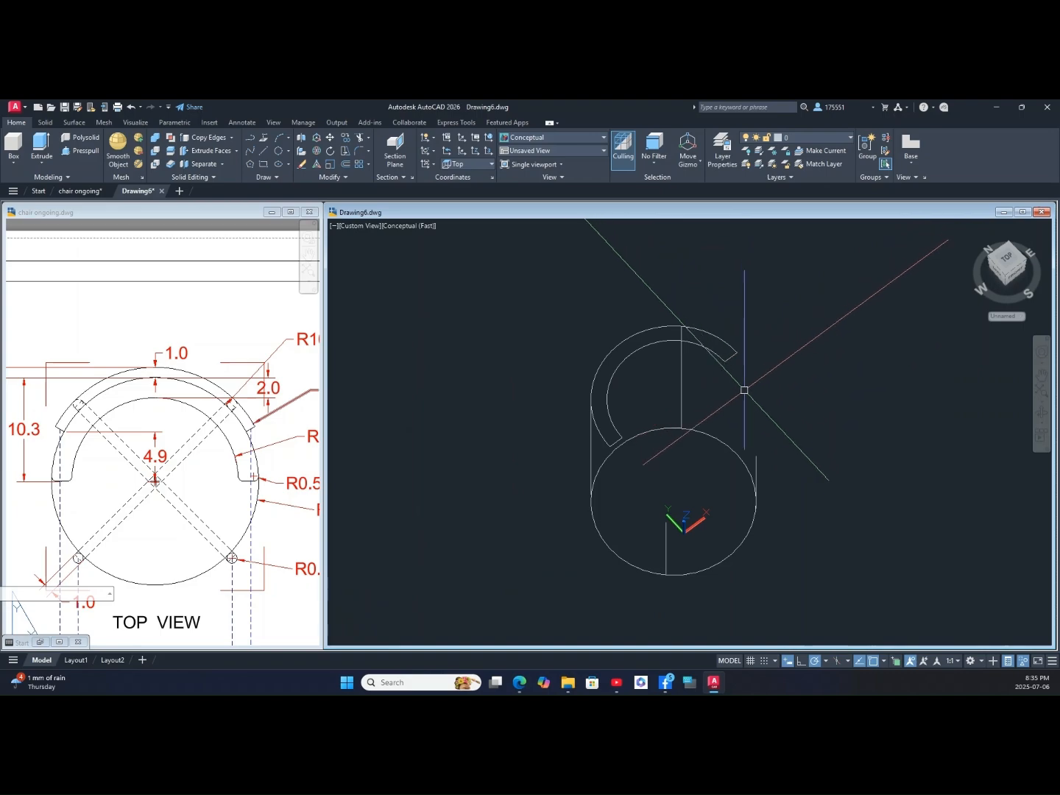
{"action": "key", "text": "Return"}
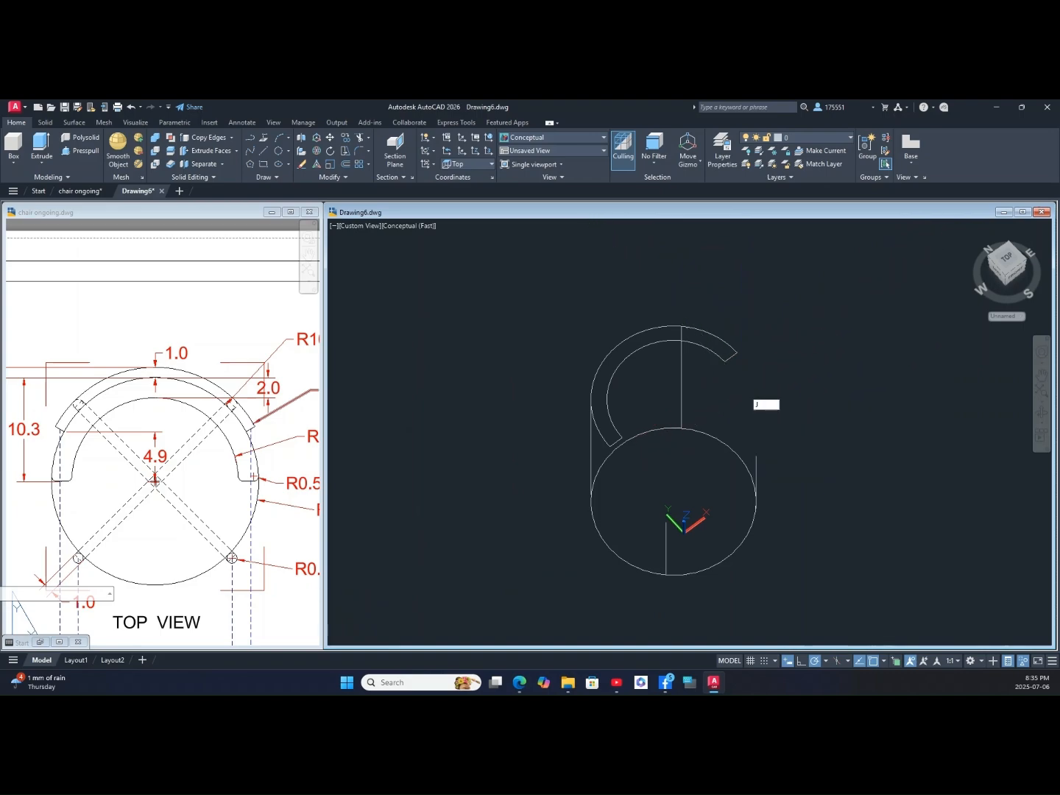
{"action": "left_click", "coordinate": [726, 345]}
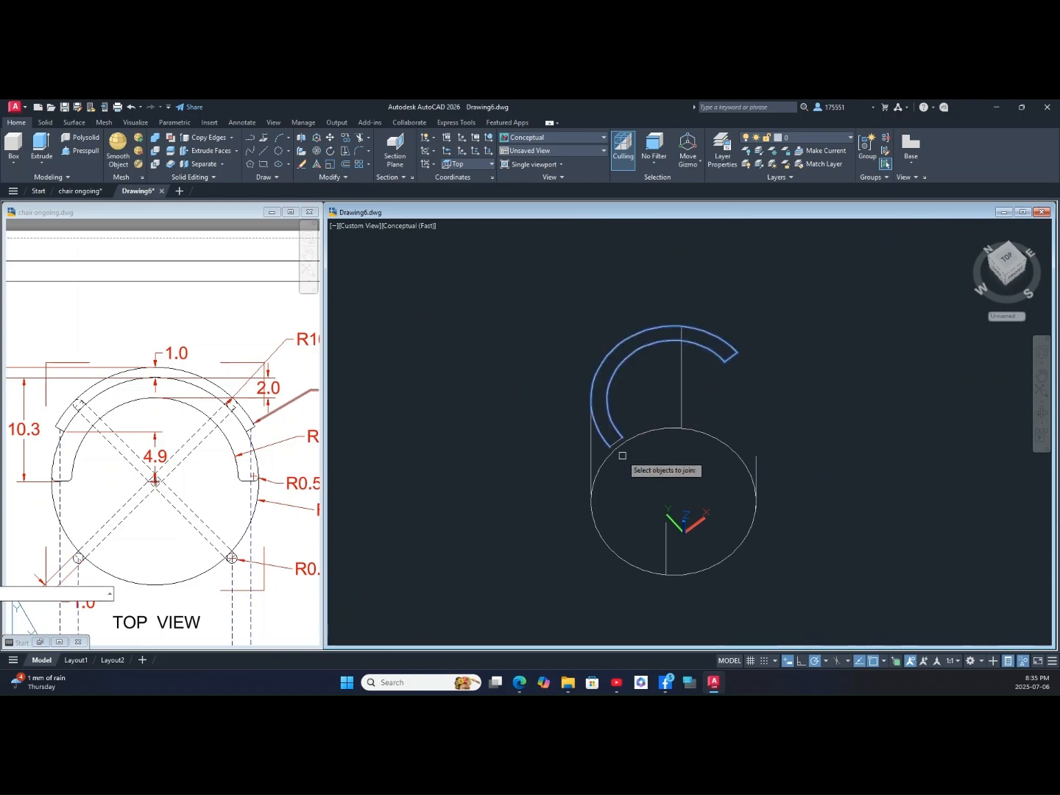
{"action": "key", "text": "Return"}
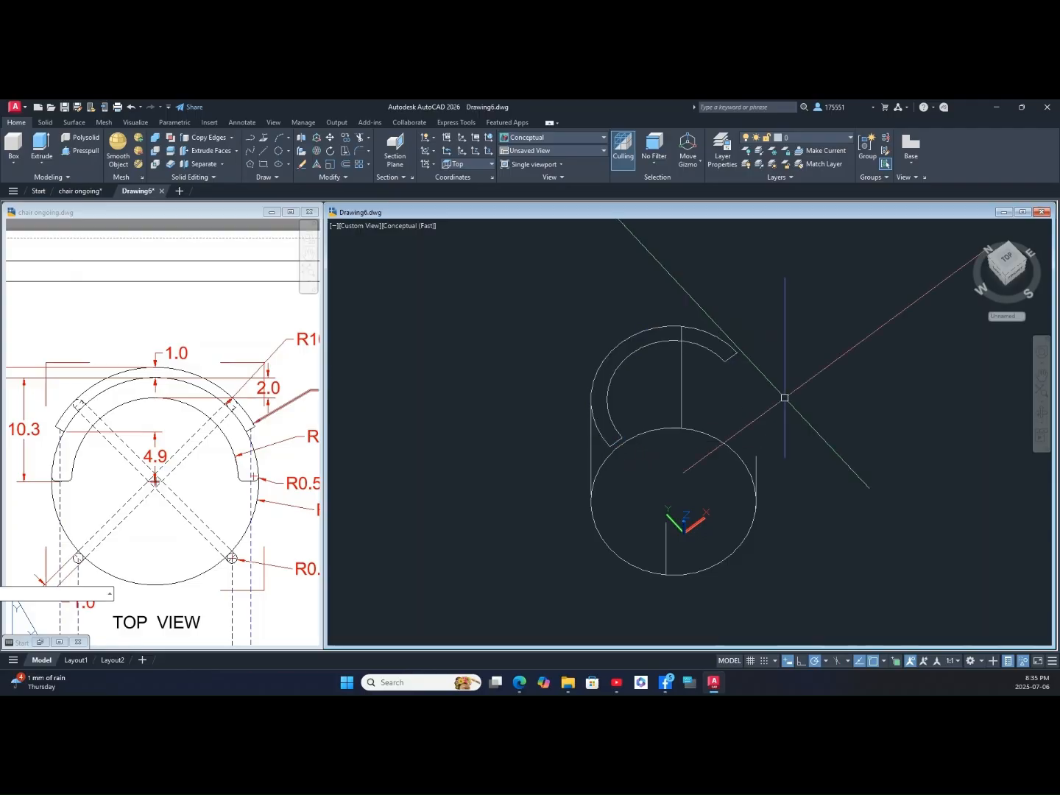
{"action": "left_click", "coordinate": [731, 358]}
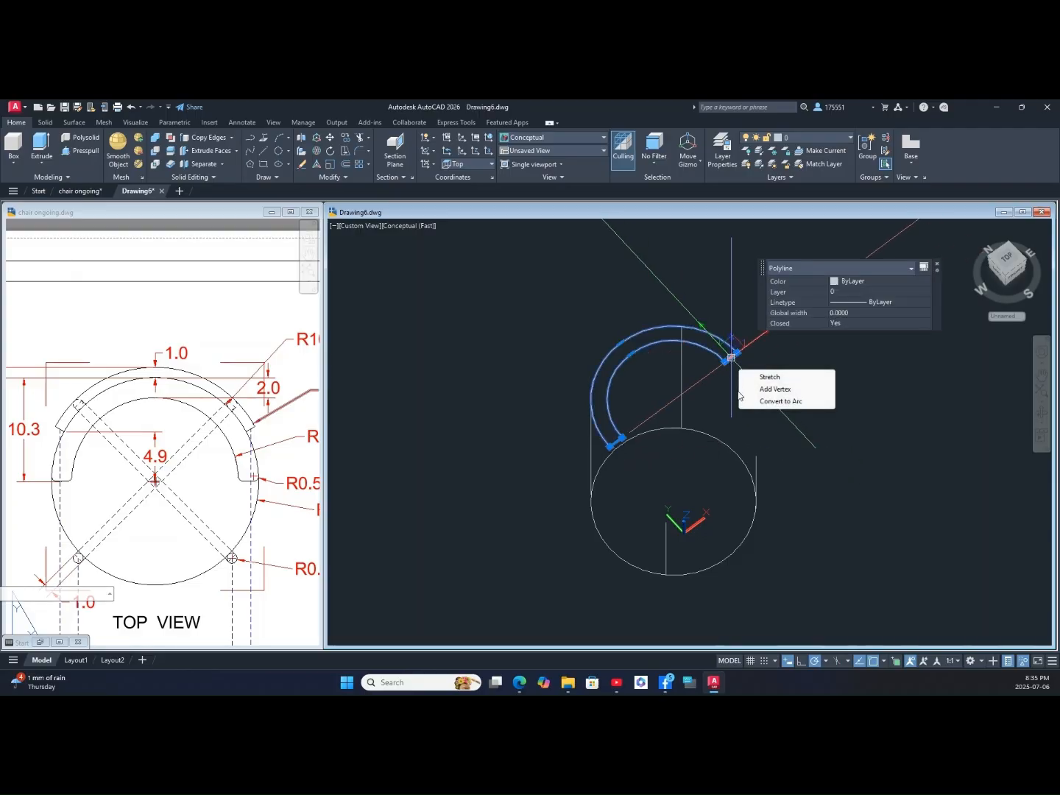
Step: Check the backrest's height in the elevation of chair ongoing.dwg and examine the vertical guide line's upper end in Drawing6.dwg
{"action": "left_click", "coordinate": [251, 493]}
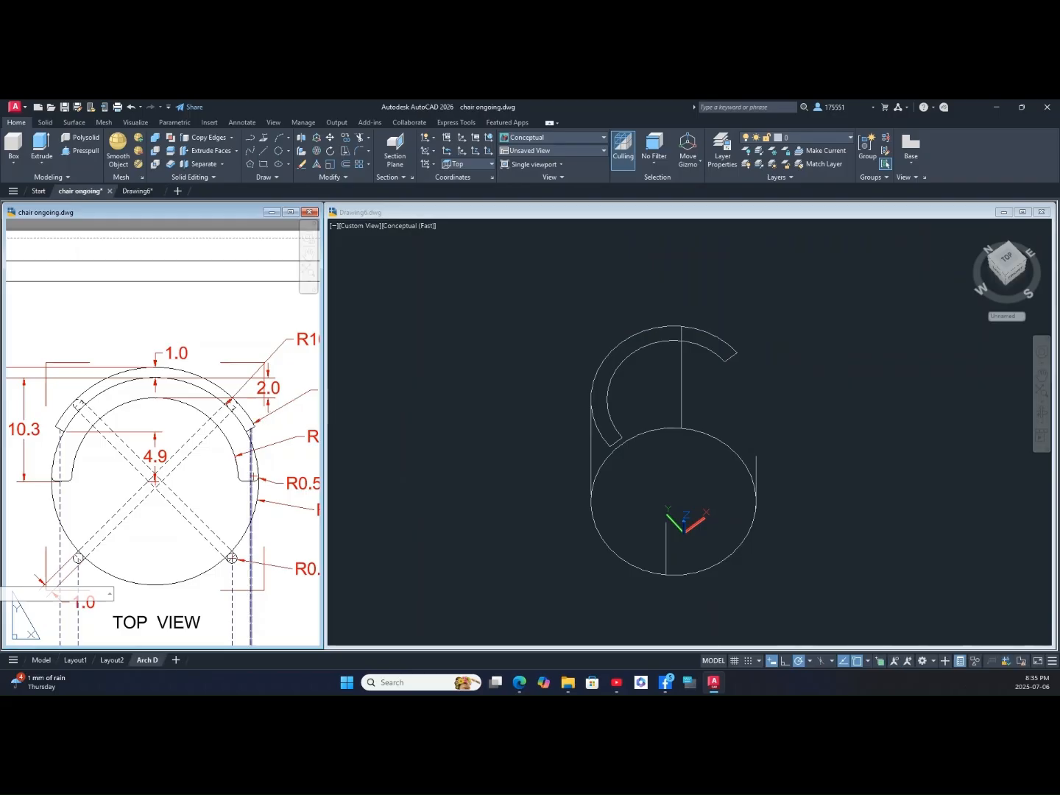
{"action": "scroll", "coordinate": [251, 397], "scroll_direction": "down", "scroll_amount": 4}
{"action": "middle_click_drag", "start_coordinate": [252, 418], "coordinate": [243, 390]}
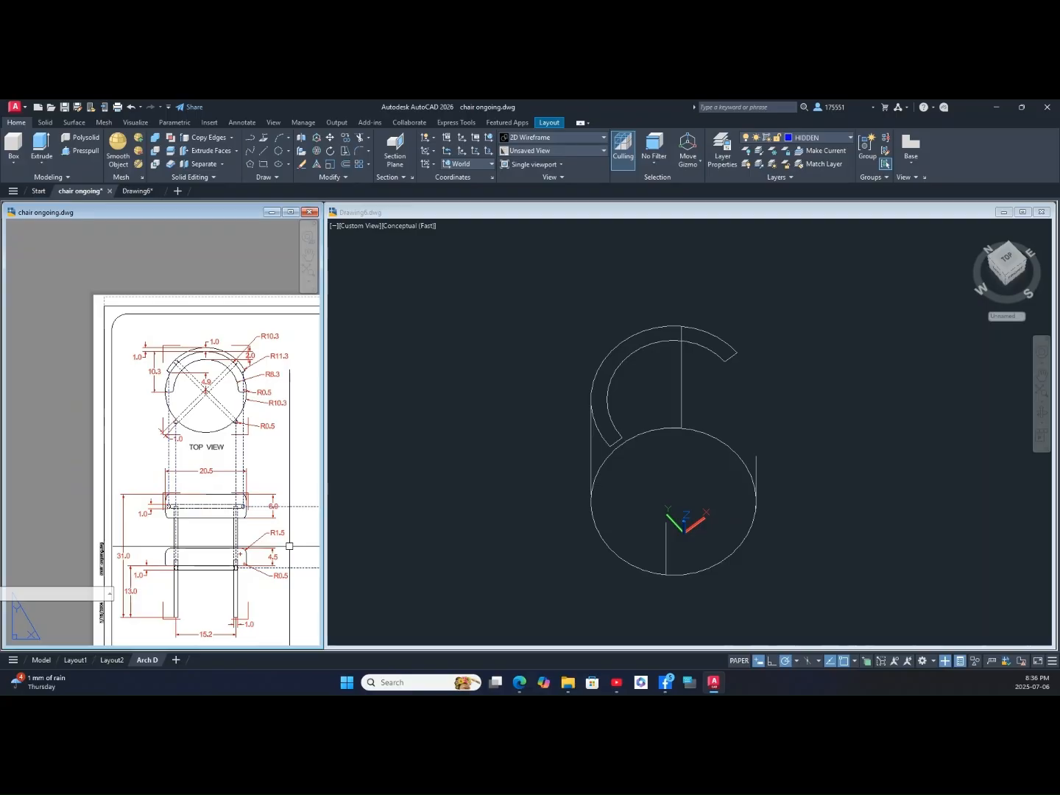
{"action": "scroll", "coordinate": [261, 512], "scroll_direction": "up", "scroll_amount": 2}
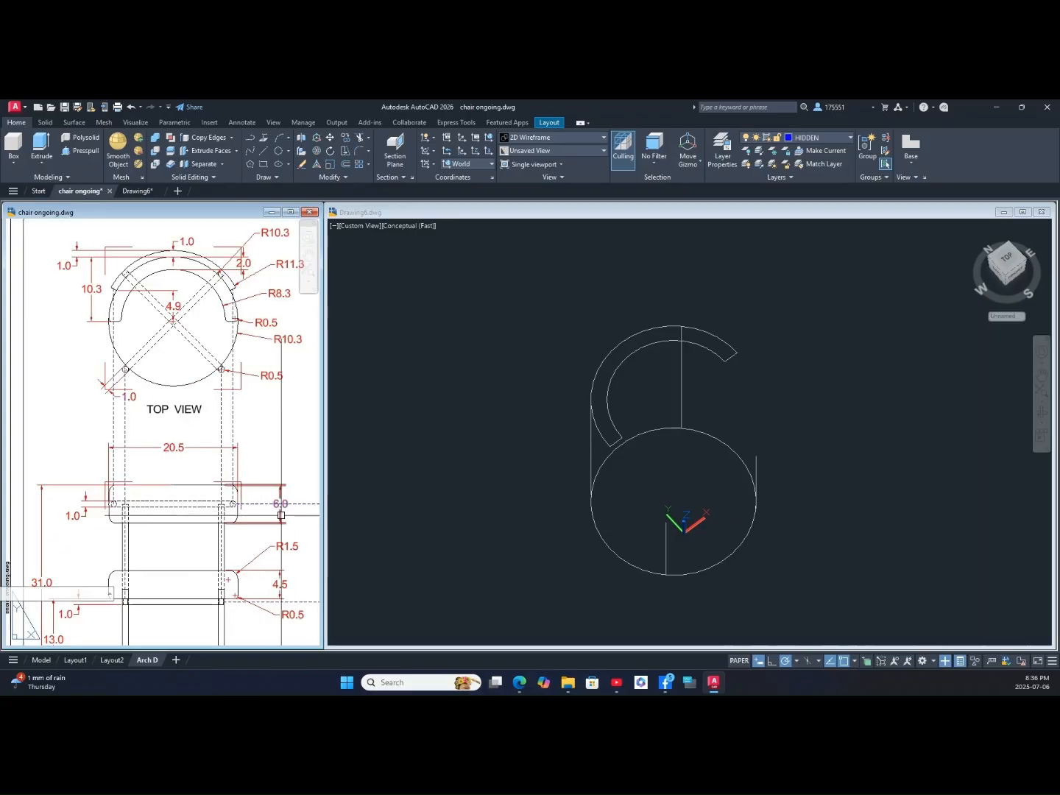
{"action": "left_click", "coordinate": [533, 428]}
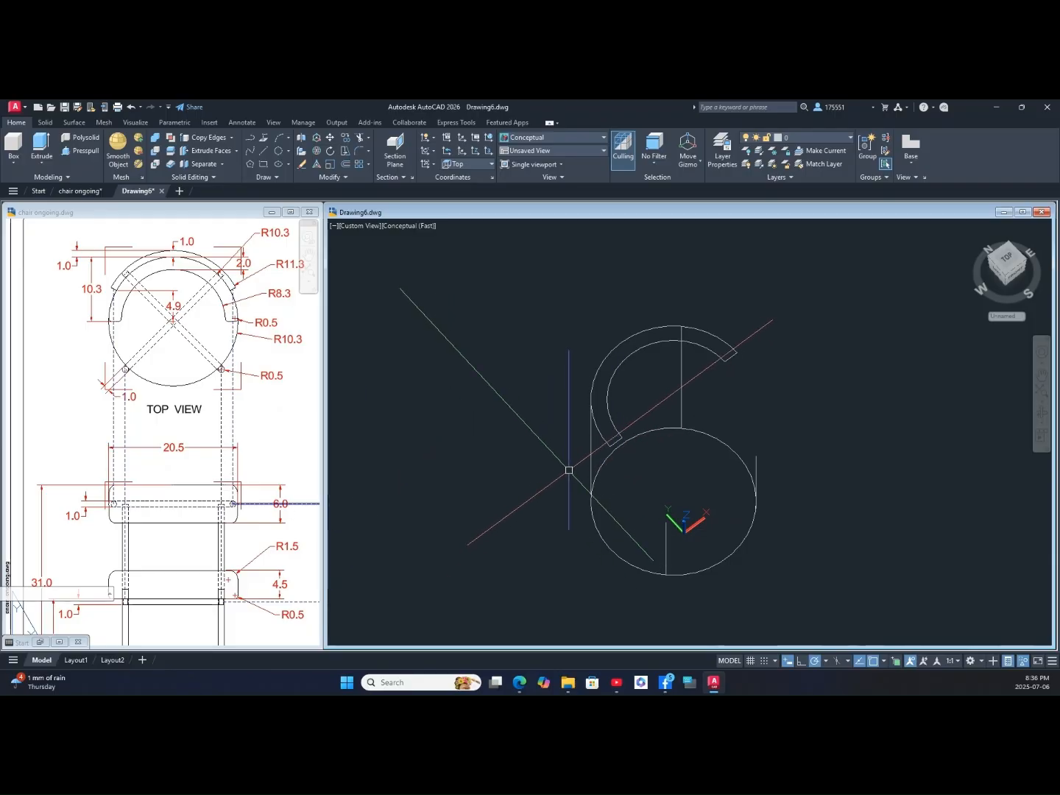
{"action": "middle_click_drag", "start_coordinate": [569, 475], "coordinate": [623, 409], "text": "shift"}
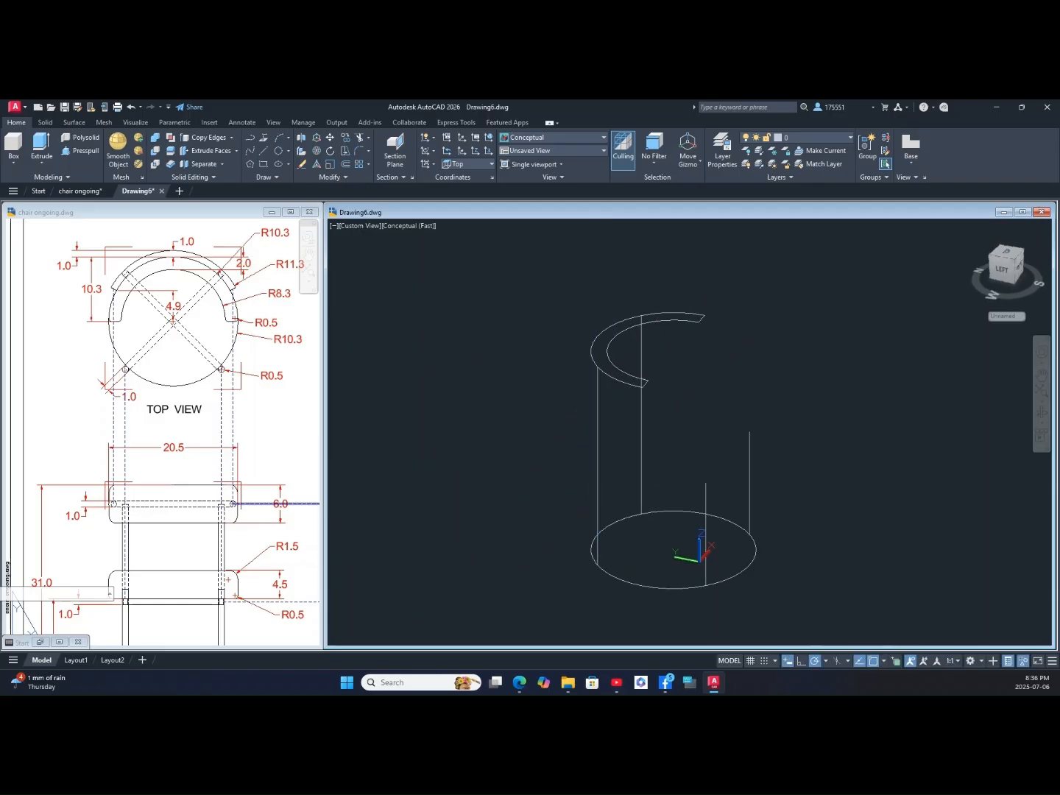
{"action": "left_click", "coordinate": [598, 383]}
{"action": "mouse_move", "coordinate": [598, 368]}
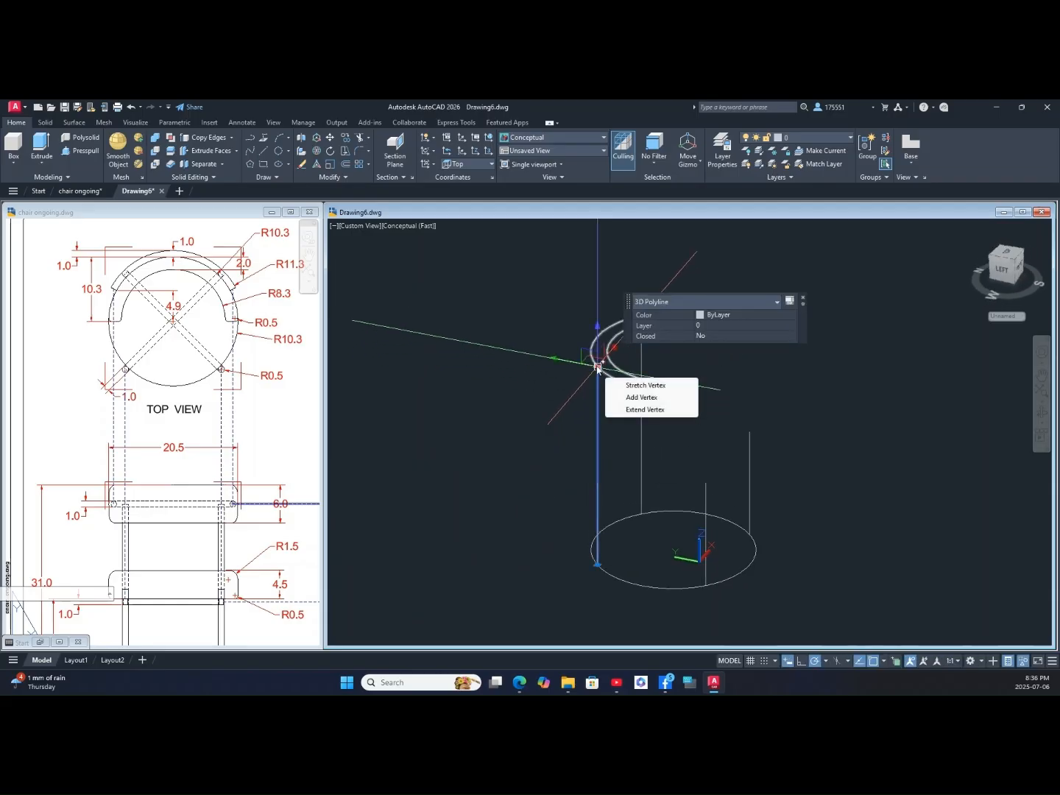
{"action": "key", "text": "Escape"}
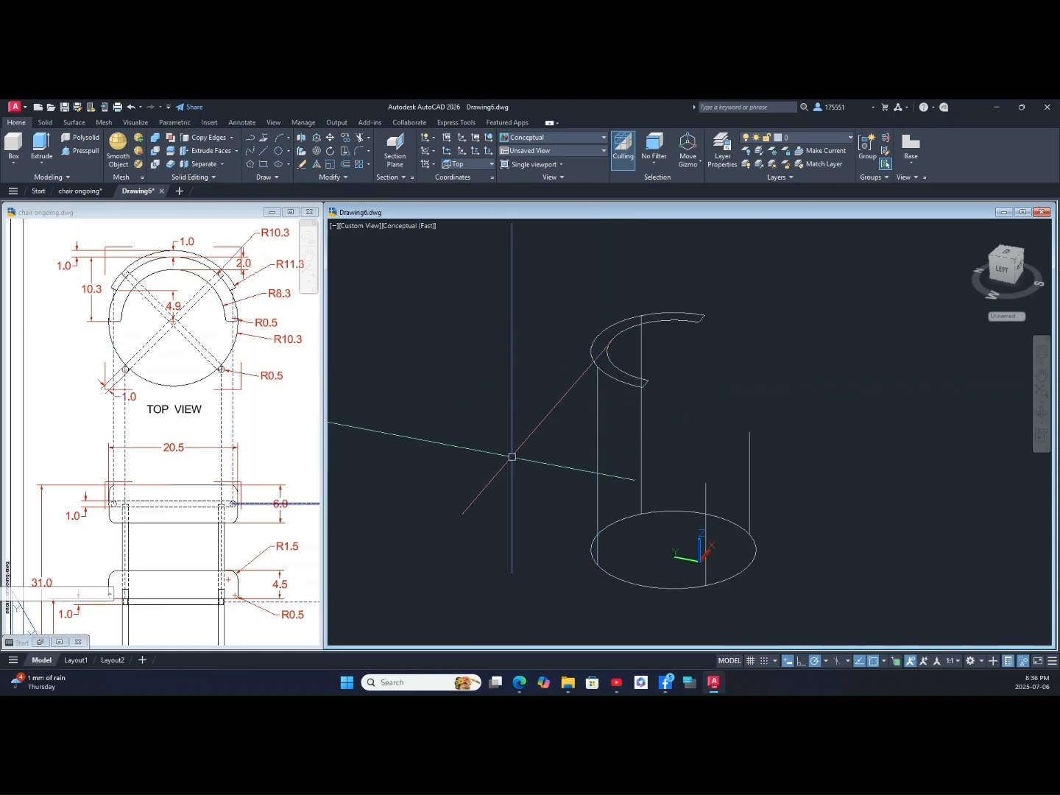
Step: Extrude the closed backrest profile downward by 3
{"action": "middle_click_drag", "start_coordinate": [511, 454], "coordinate": [488, 334], "text": "shift"}
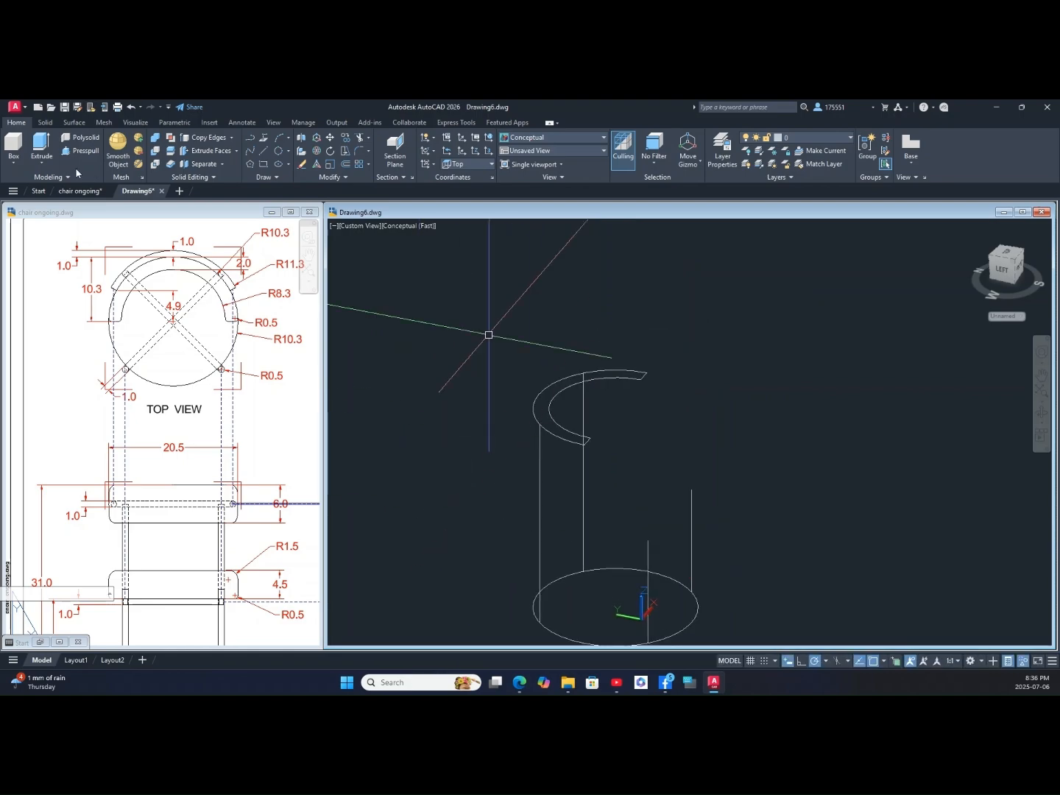
{"action": "left_click", "coordinate": [47, 144]}
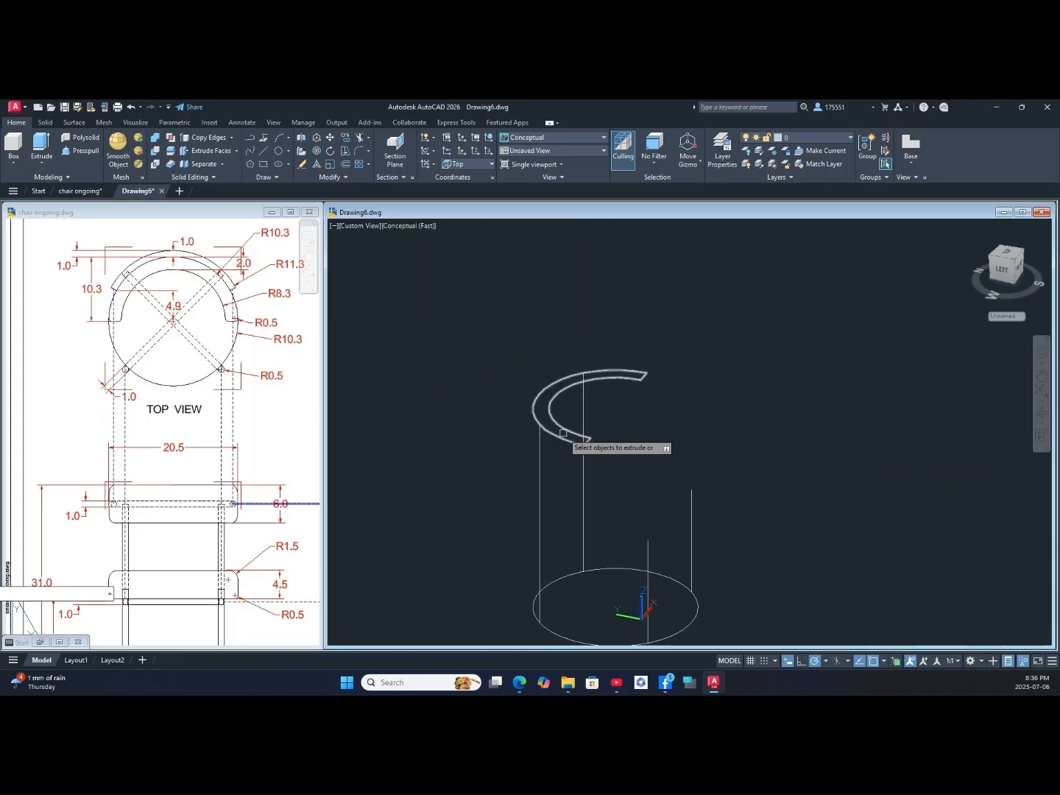
{"action": "left_click", "coordinate": [567, 439]}
{"action": "right_click", "coordinate": [702, 412]}
{"action": "left_click", "coordinate": [713, 417]}
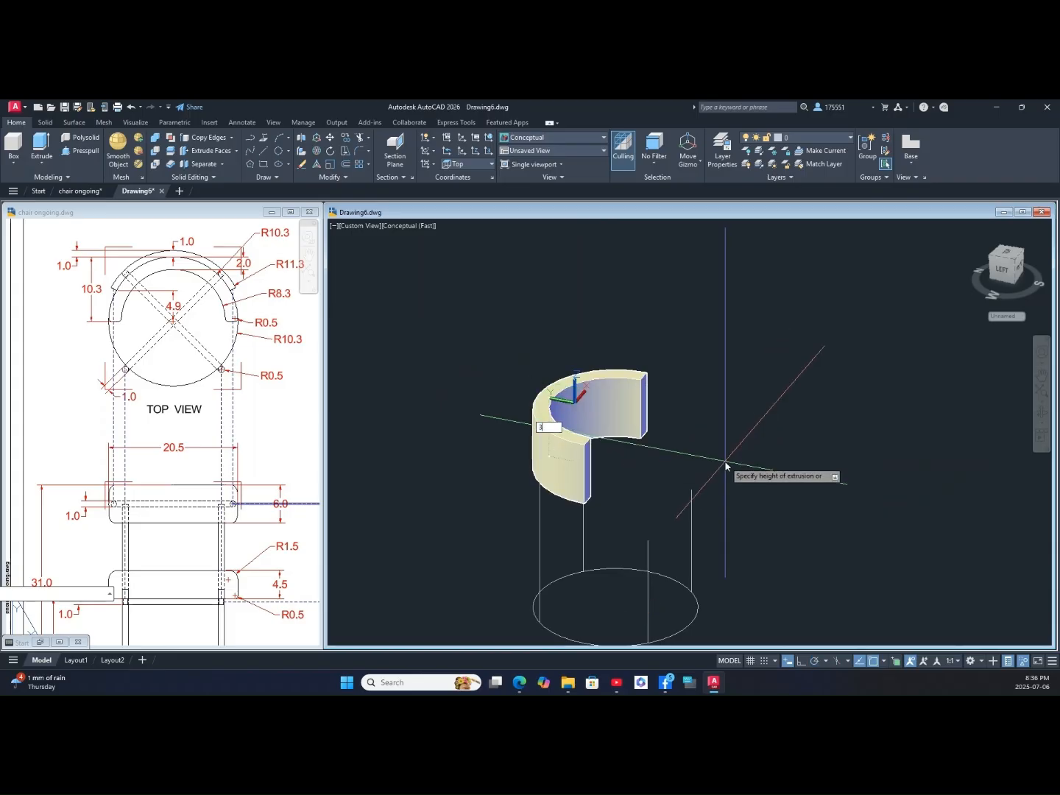
{"action": "type", "text": "3"}
{"action": "key", "text": "Return"}
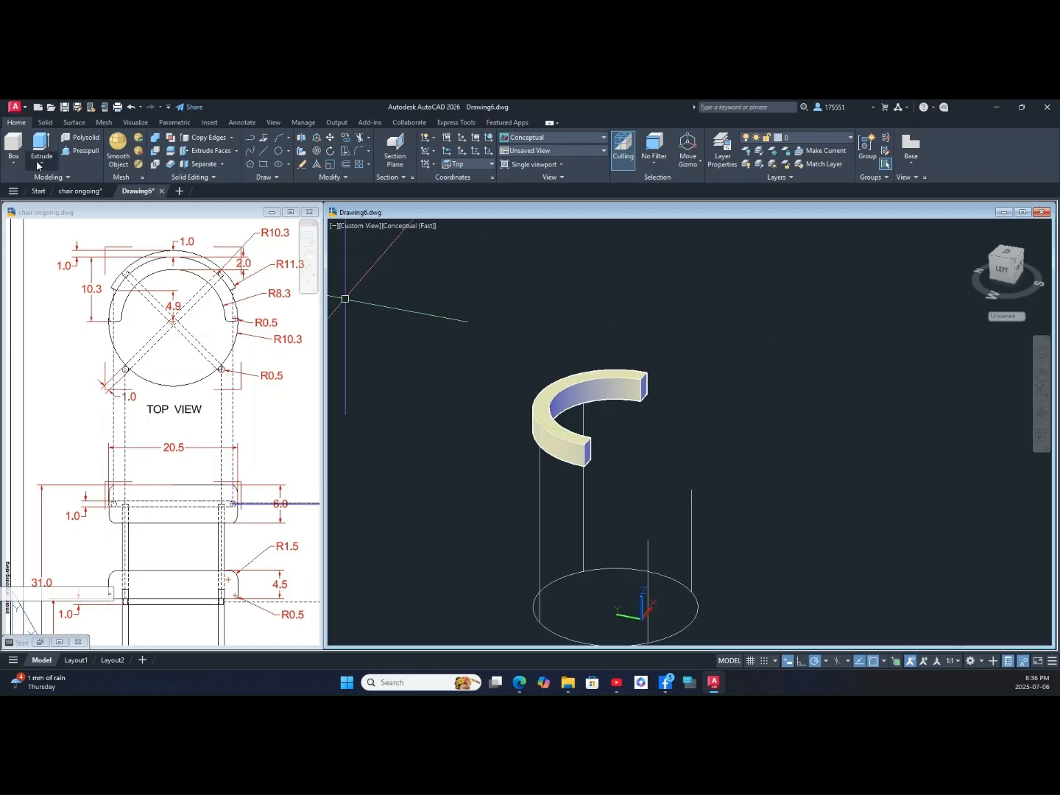
Step: Press-pull the backrest solid's top face upward to match the 6.0 overall height in chair ongoing.dwg
{"action": "left_click", "coordinate": [87, 151]}
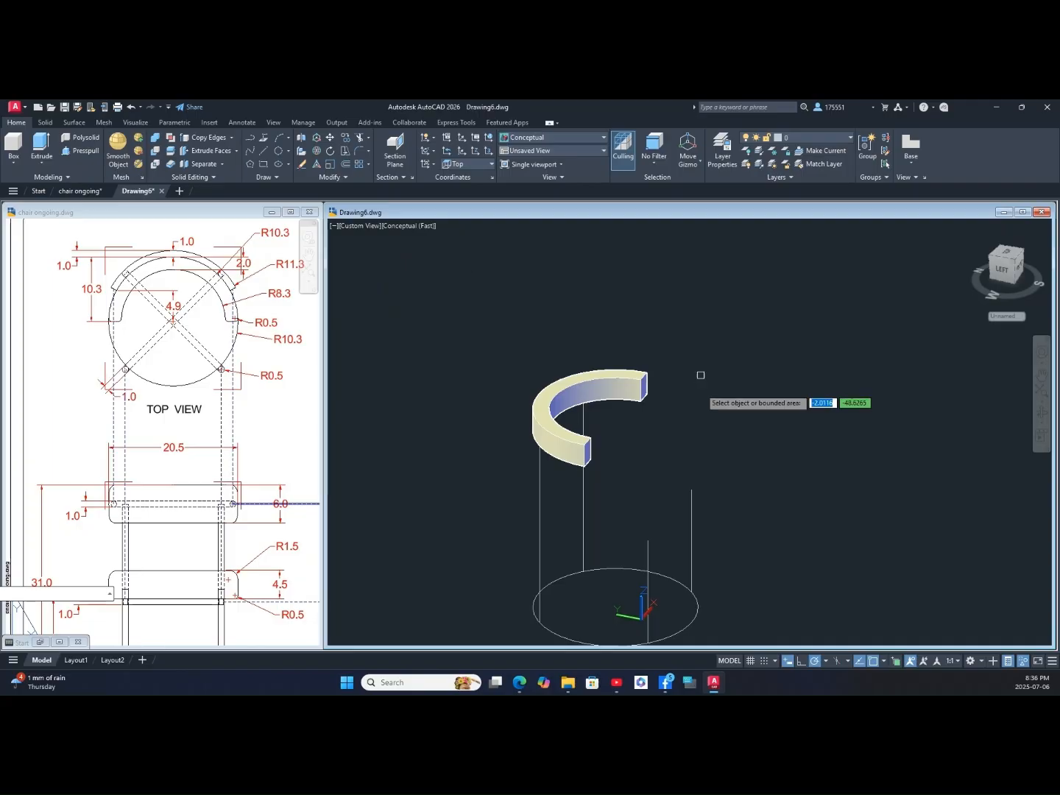
{"action": "scroll", "coordinate": [546, 409], "scroll_direction": "up", "scroll_amount": 2}
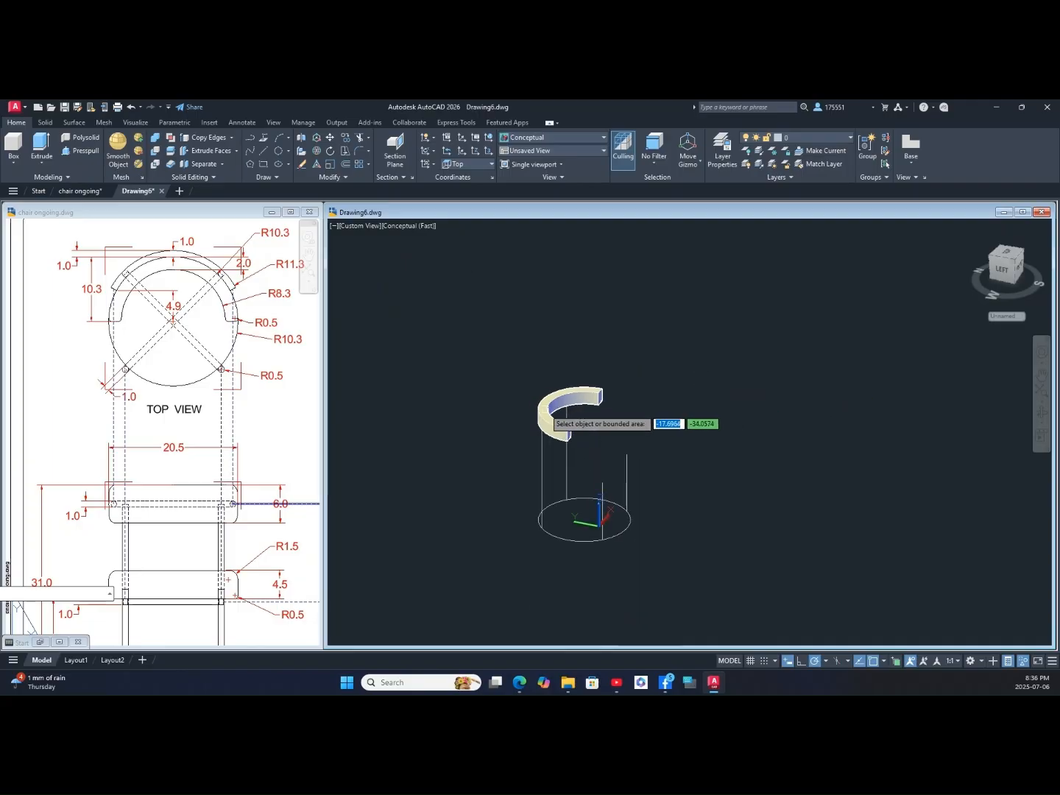
{"action": "scroll", "coordinate": [546, 410], "scroll_direction": "up", "scroll_amount": 4}
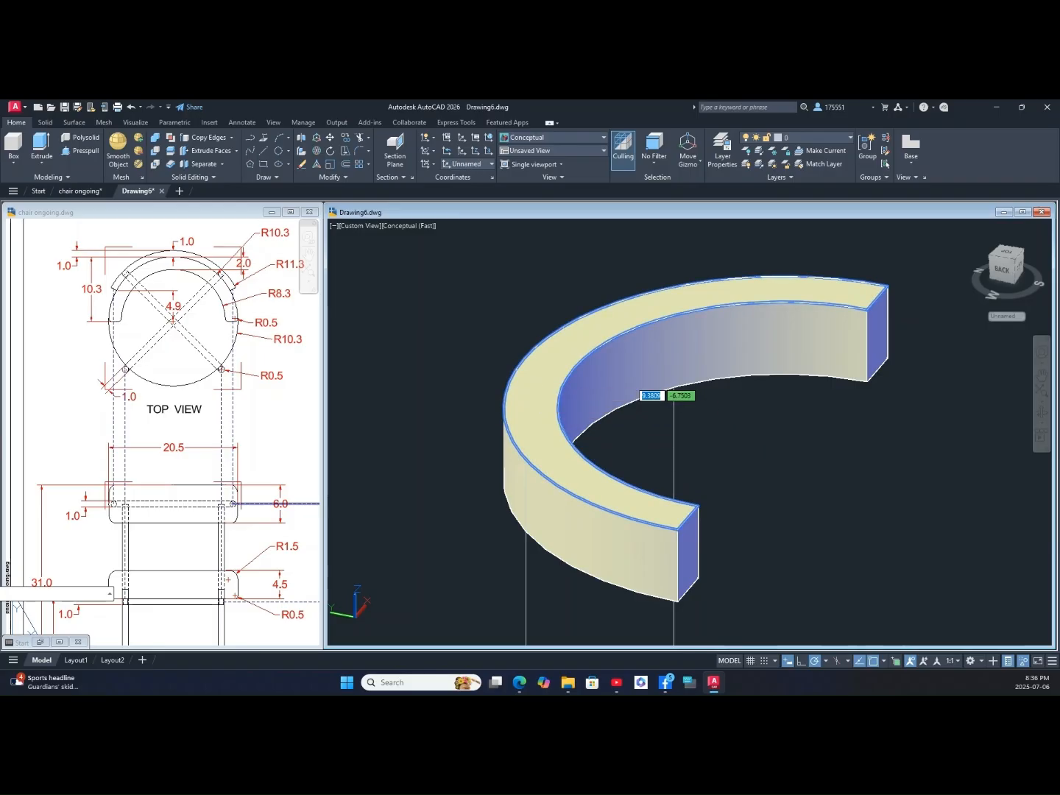
{"action": "left_click", "coordinate": [526, 386]}
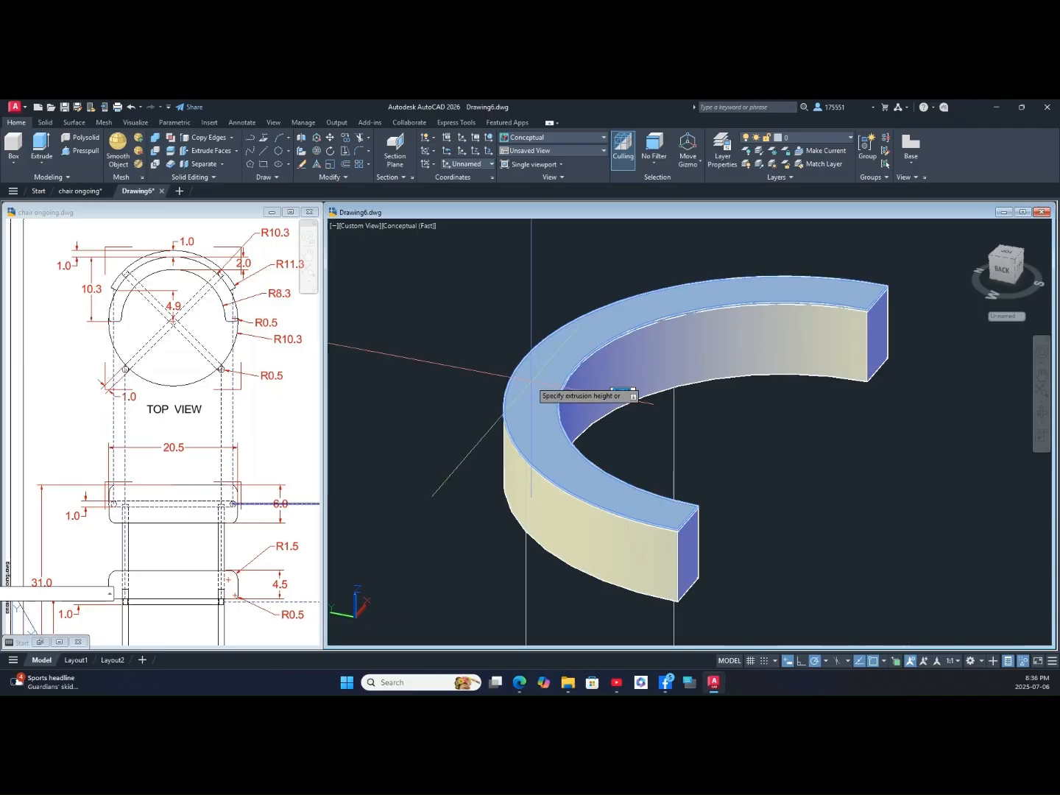
{"action": "left_click", "coordinate": [553, 299]}
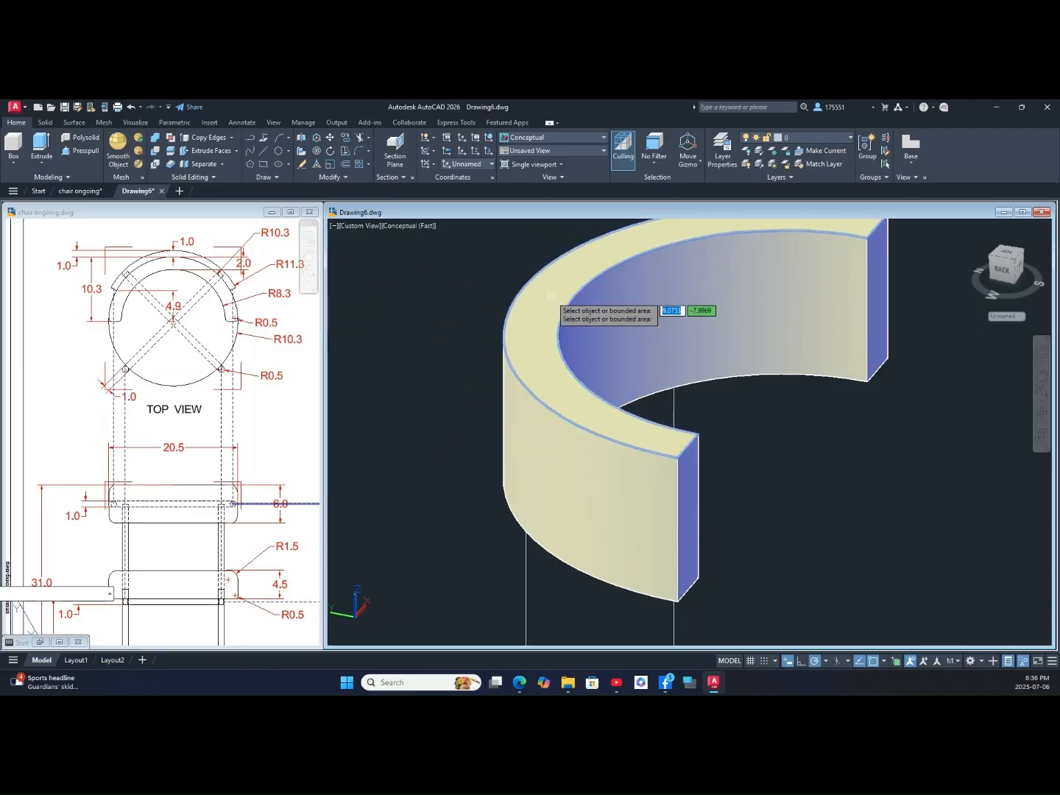
{"action": "key", "text": "Escape"}
Step: Examine where the vertical guide line under the backrest meets the base circle
{"action": "scroll", "coordinate": [842, 450], "scroll_direction": "down", "scroll_amount": 5}
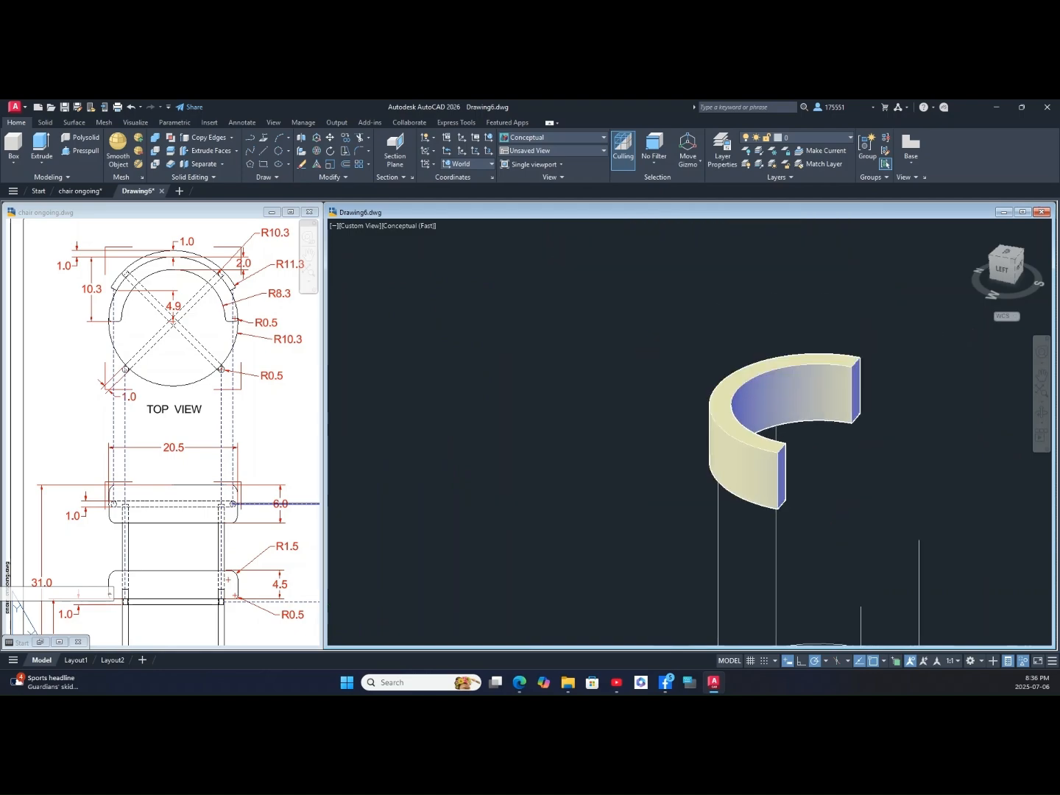
{"action": "middle_click_drag", "start_coordinate": [842, 449], "coordinate": [662, 441], "text": "shift"}
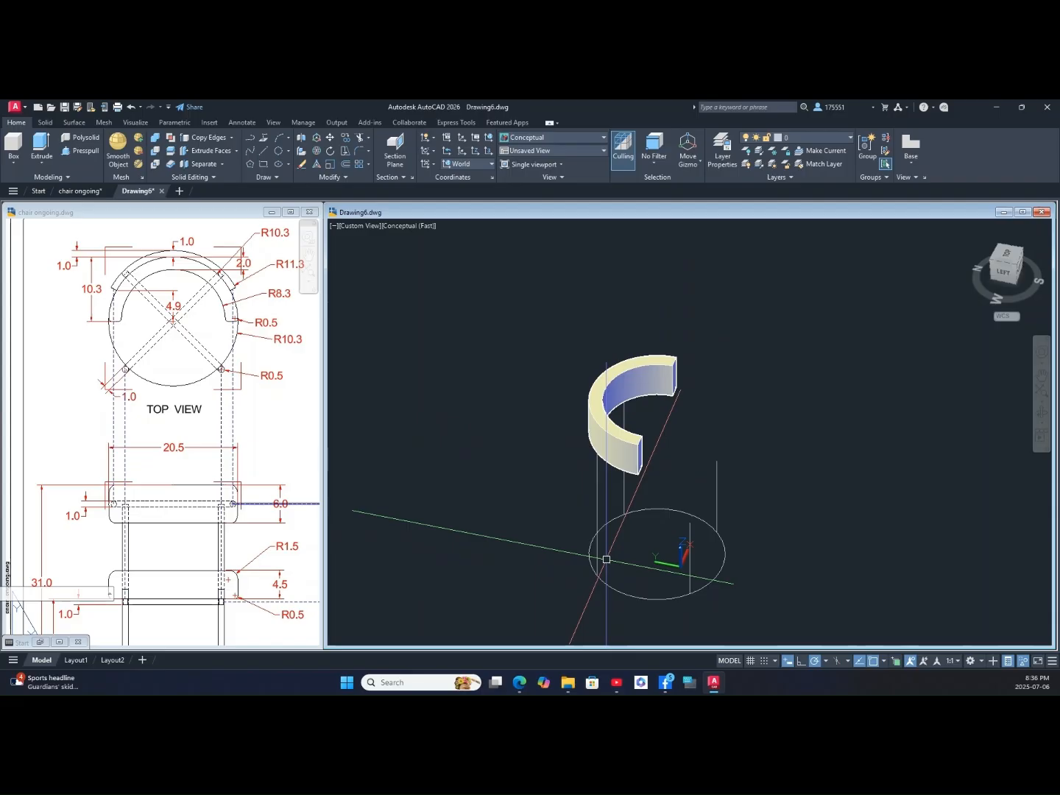
{"action": "scroll", "coordinate": [593, 581], "scroll_direction": "up", "scroll_amount": 5}
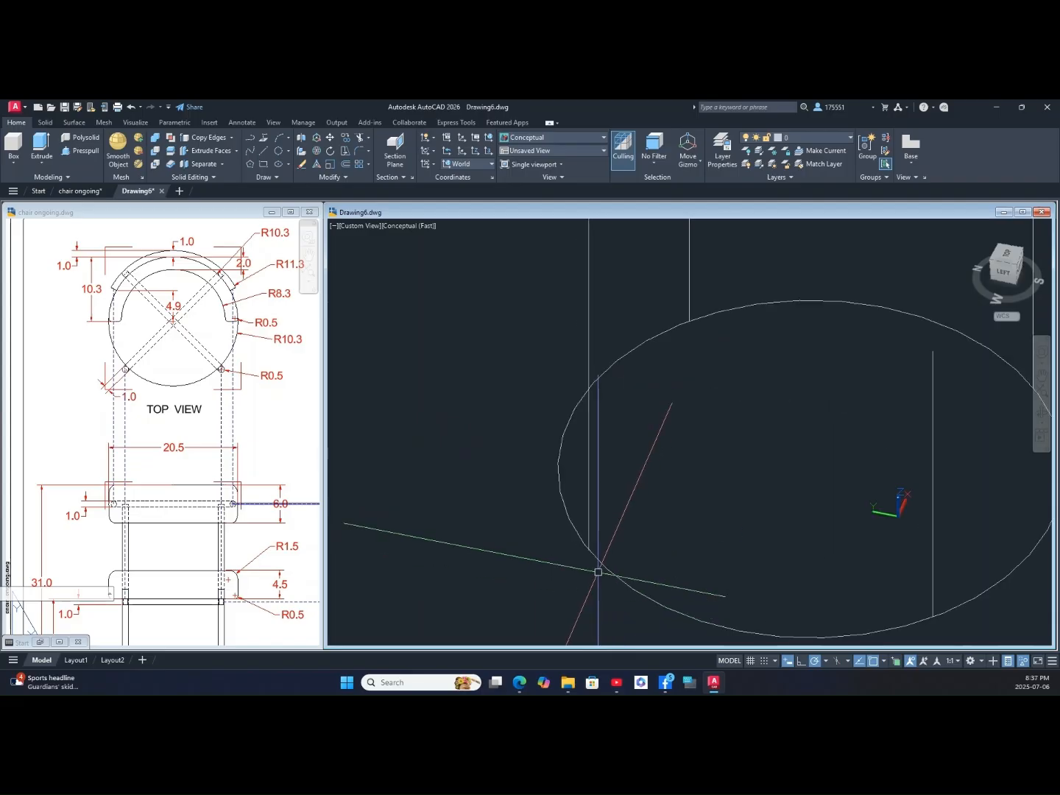
{"action": "scroll", "coordinate": [597, 505], "scroll_direction": "up", "scroll_amount": 3}
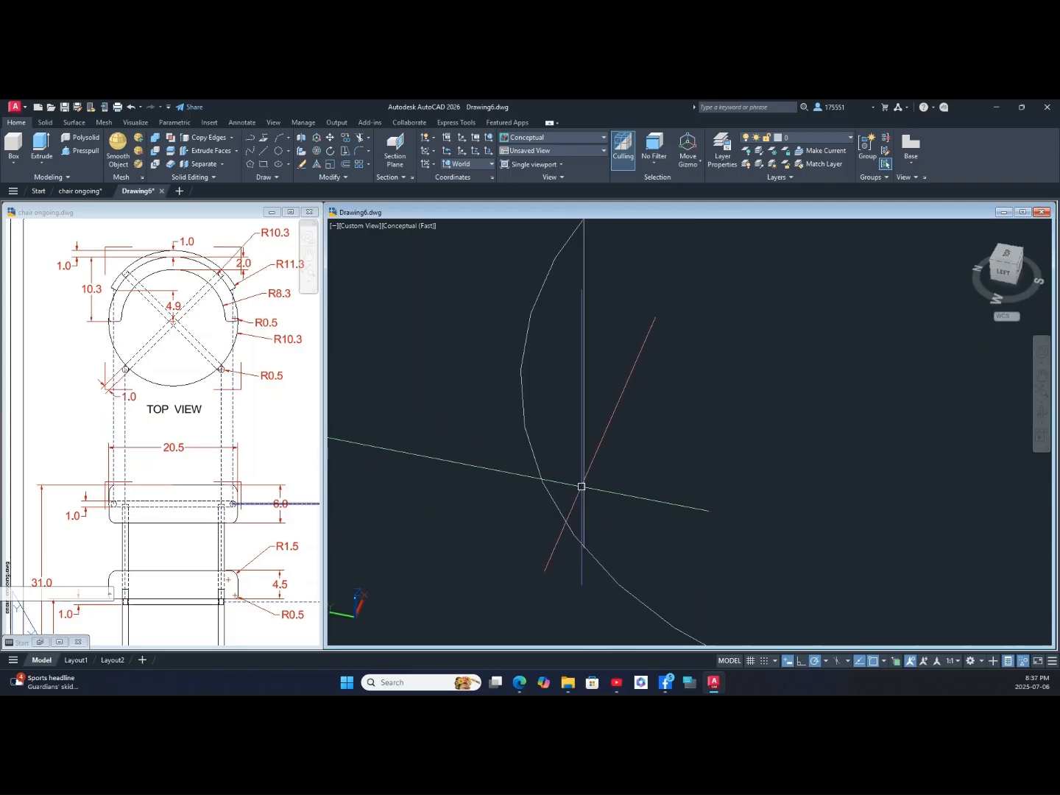
{"action": "left_click", "coordinate": [584, 486]}
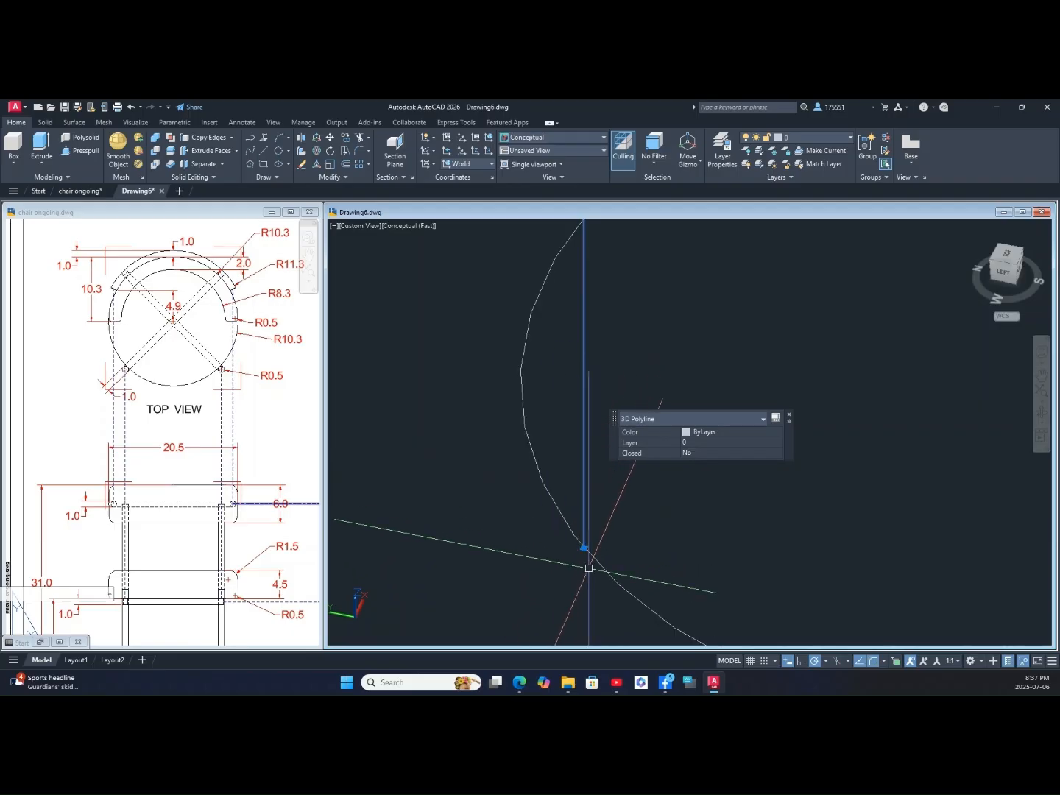
{"action": "key", "text": "Escape"}
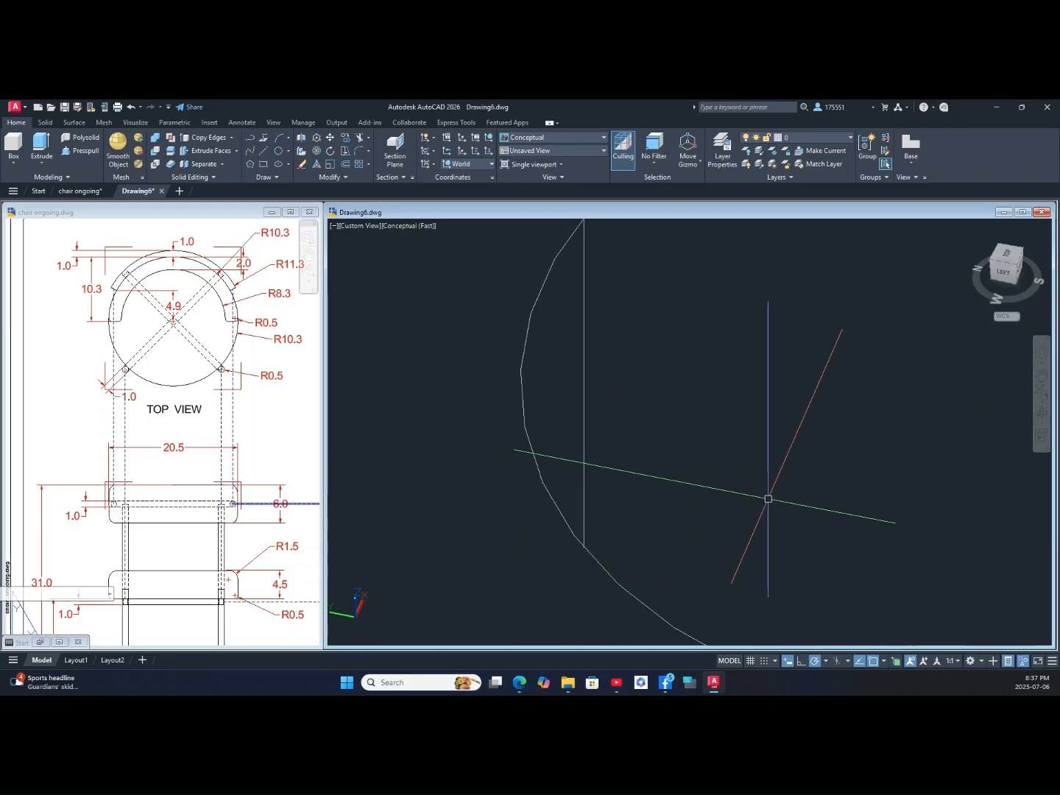
Step: Hide the curved backrest solid and set the viewport to the Top view
{"action": "scroll", "coordinate": [768, 500], "scroll_direction": "down", "scroll_amount": 6}
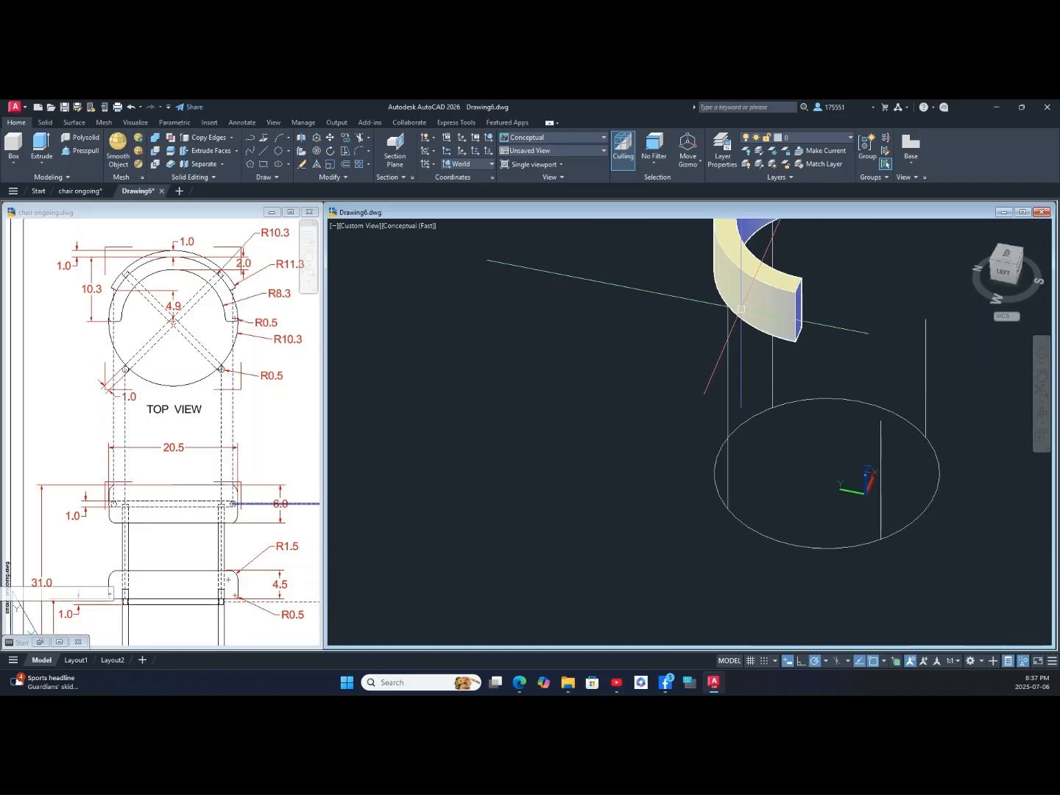
{"action": "left_click", "coordinate": [748, 296]}
{"action": "right_click", "coordinate": [576, 322]}
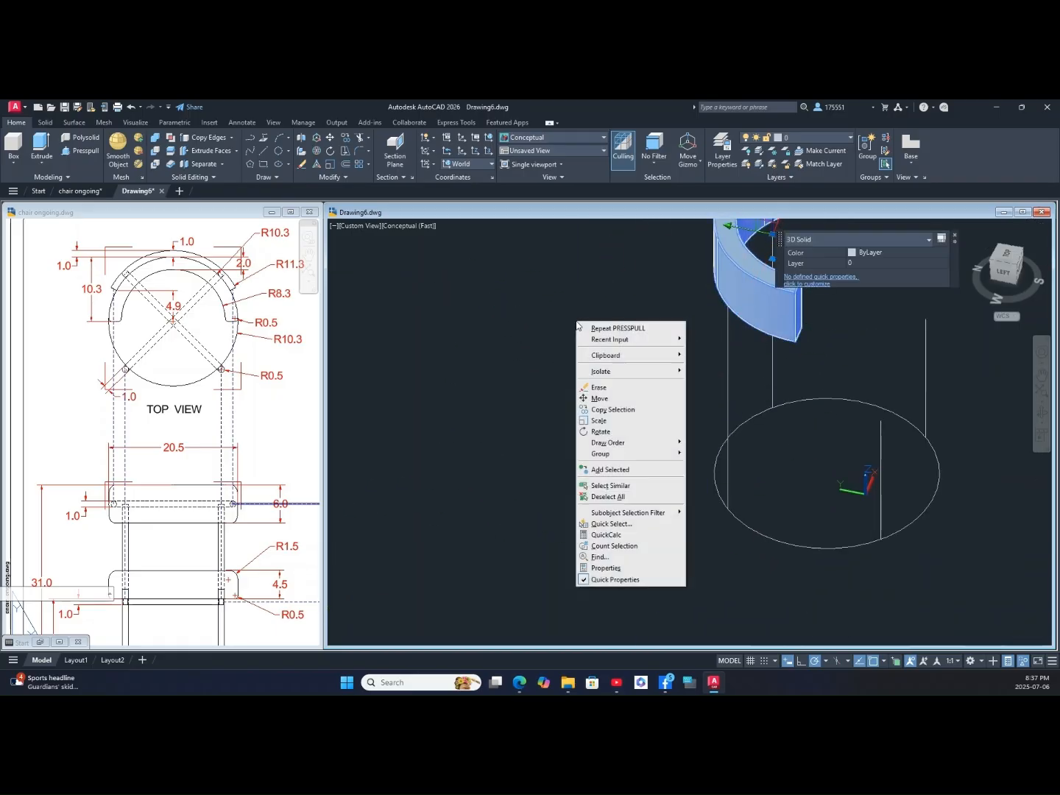
{"action": "mouse_move", "coordinate": [672, 376]}
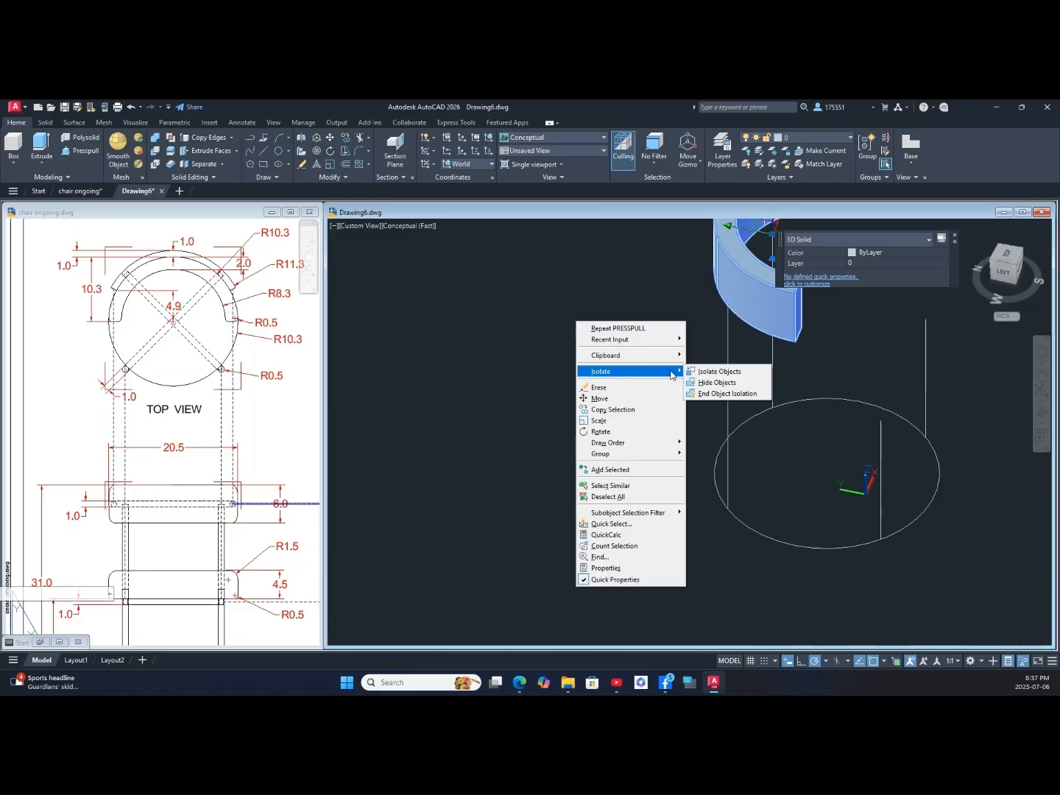
{"action": "left_click", "coordinate": [716, 384]}
{"action": "middle_click_drag", "start_coordinate": [613, 451], "coordinate": [486, 475]}
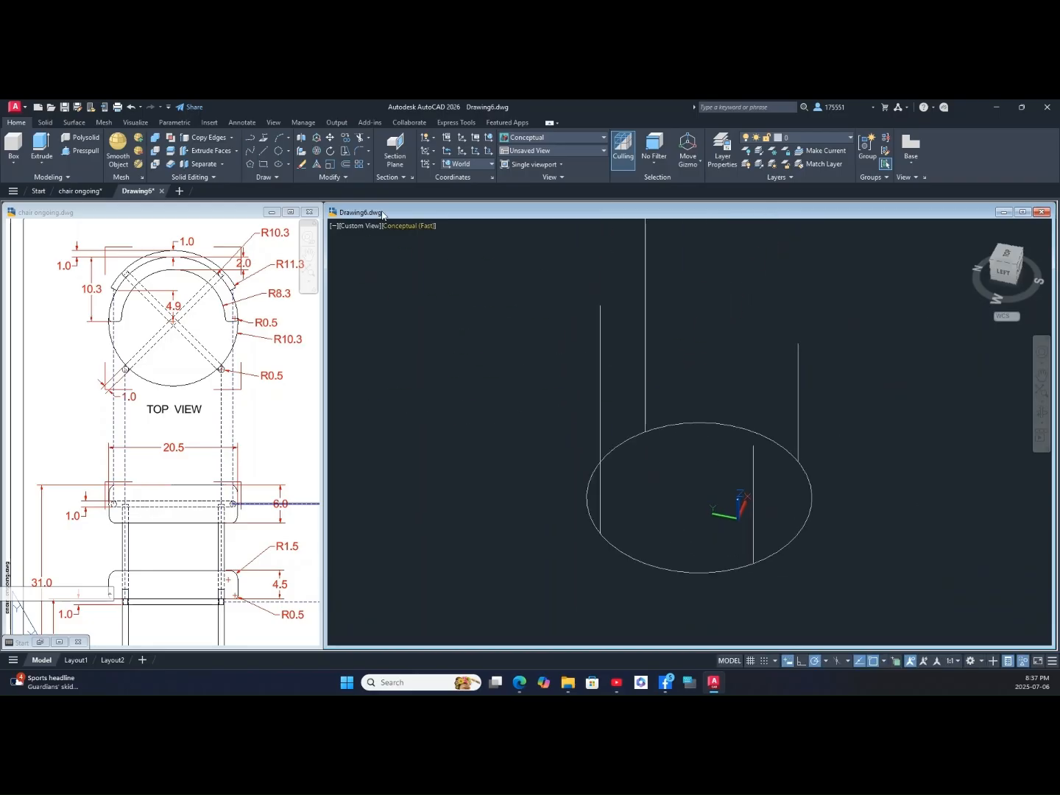
{"action": "middle_click_drag", "start_coordinate": [611, 587], "coordinate": [565, 573]}
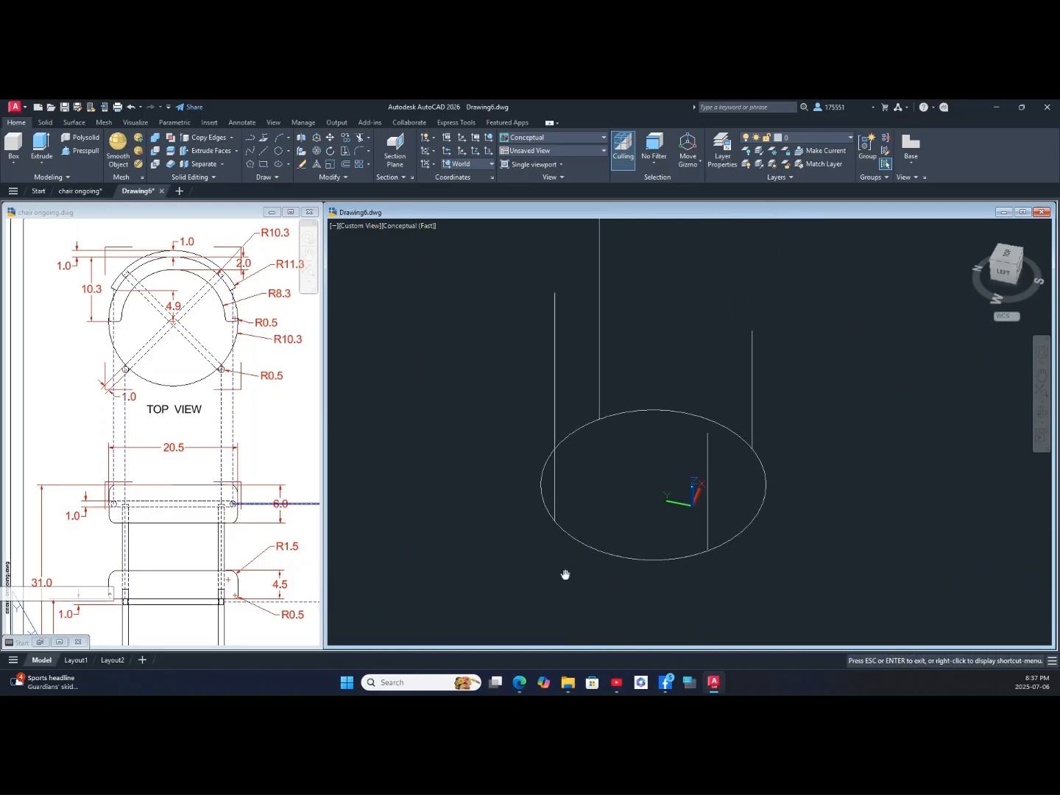
{"action": "left_click", "coordinate": [355, 228]}
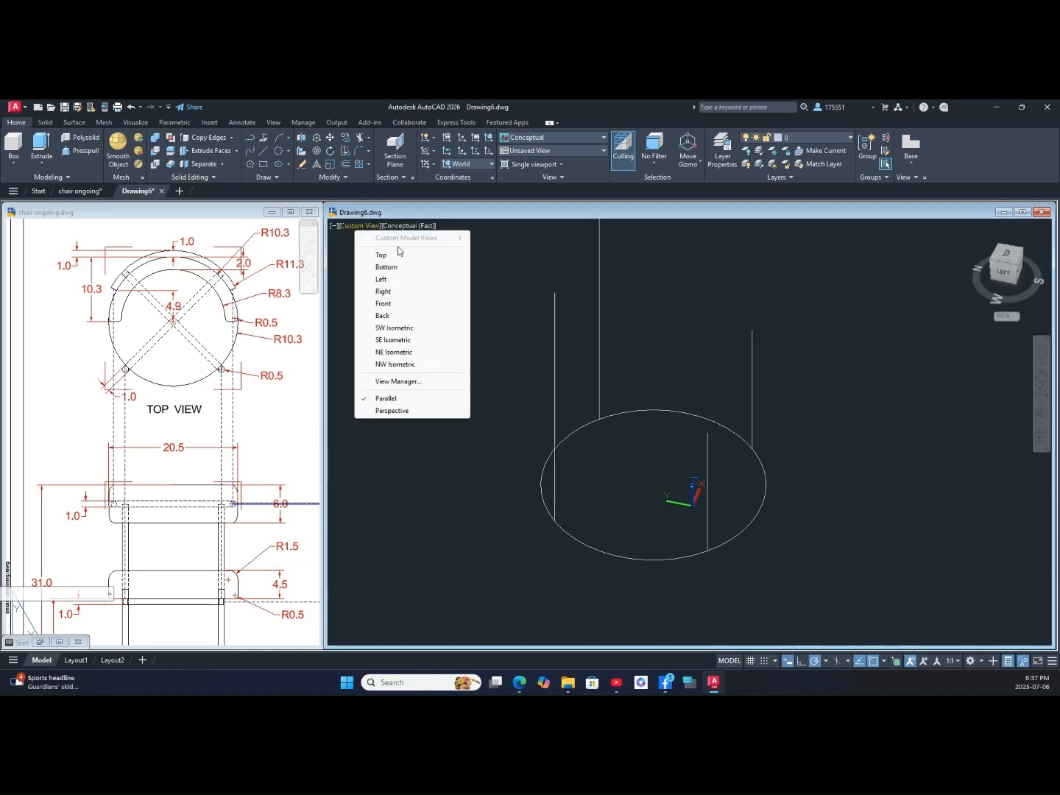
{"action": "left_click", "coordinate": [400, 250]}
{"action": "scroll", "coordinate": [623, 384], "scroll_direction": "down", "scroll_amount": 4}
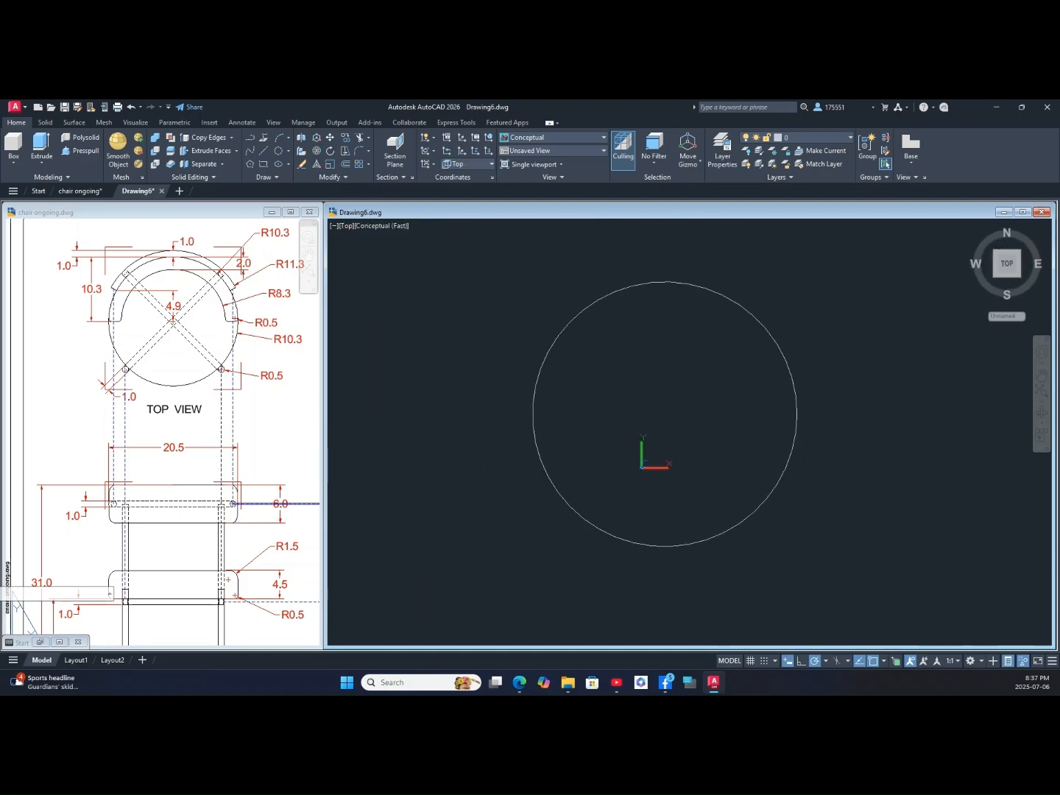
{"action": "scroll", "coordinate": [606, 461], "scroll_direction": "up", "scroll_amount": 2}
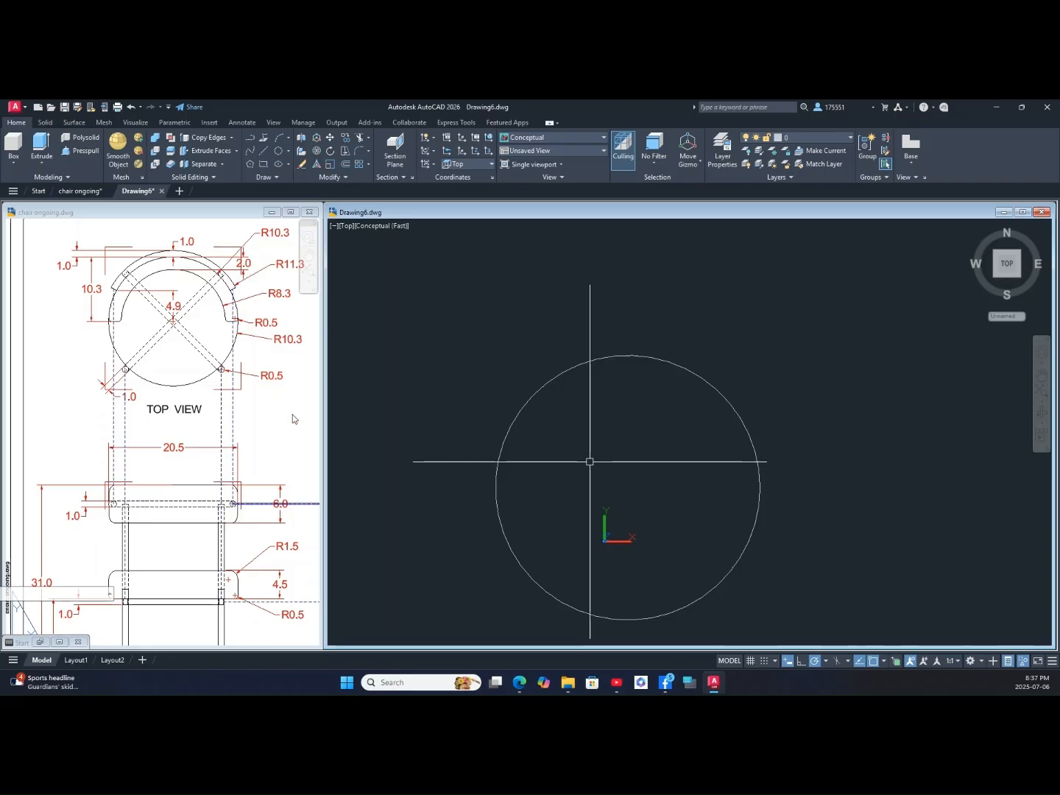
Step: Check the leg radius in the plan of chair ongoing.dwg and draw a 0.5-radius circle centred on the base circle's upper quadrant in Drawing6.dwg
{"action": "left_click", "coordinate": [272, 351]}
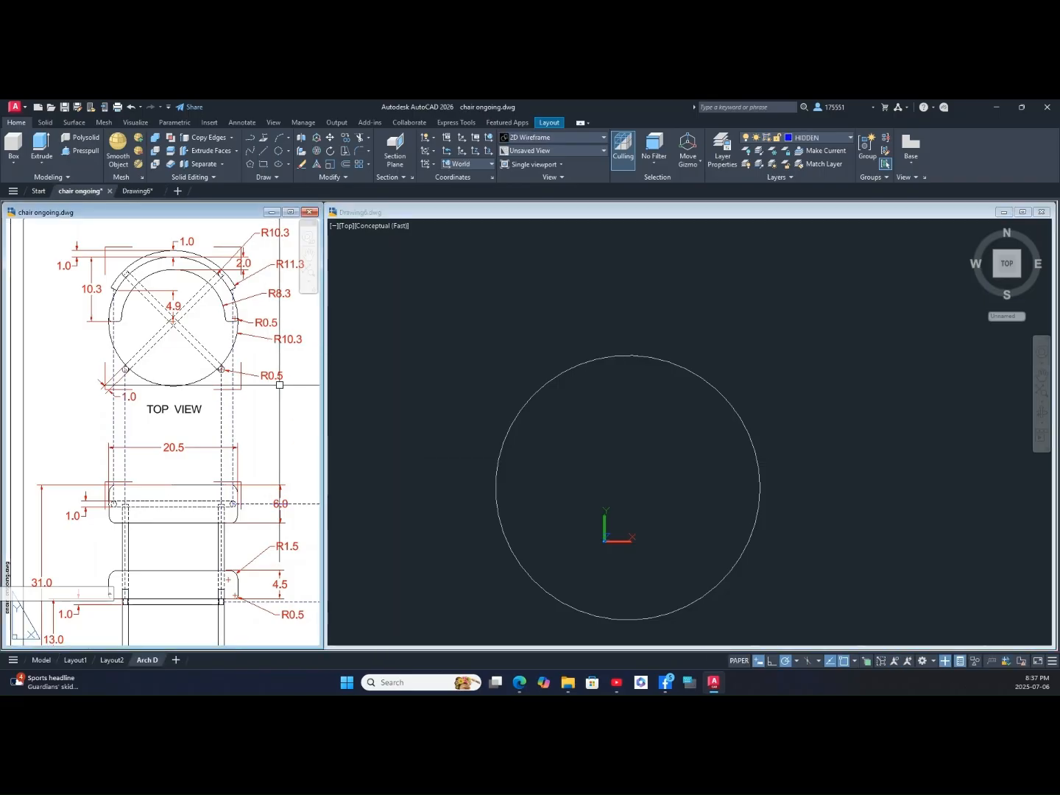
{"action": "left_click", "coordinate": [279, 377]}
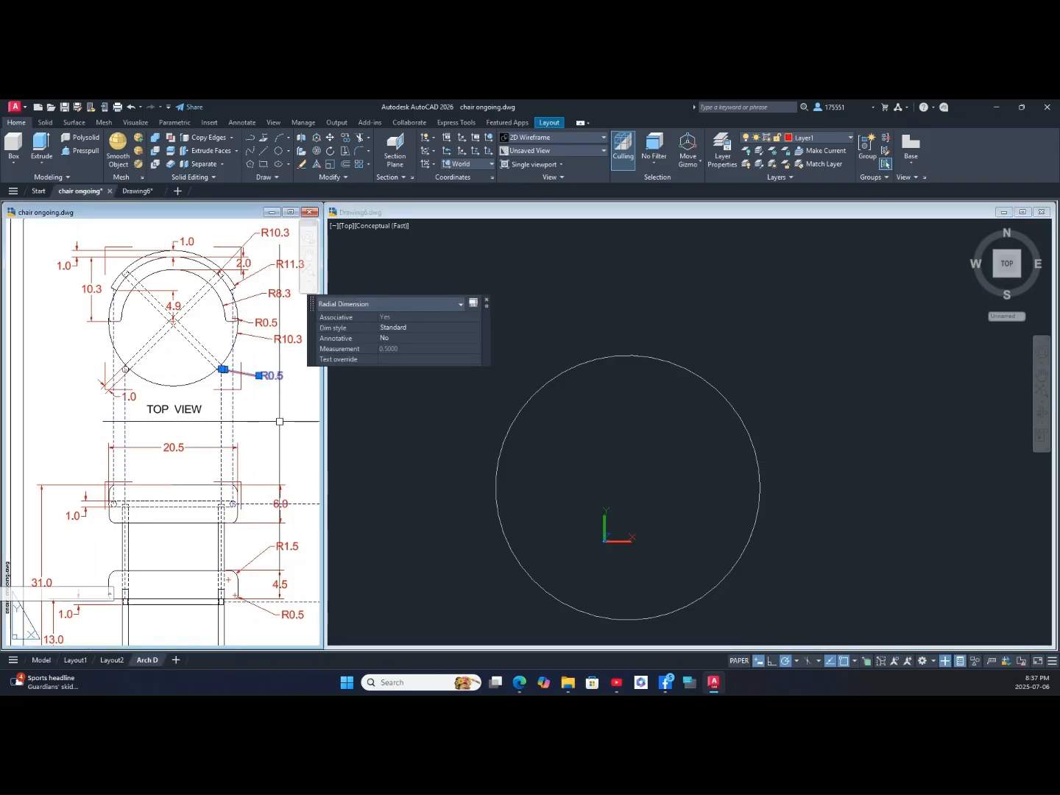
{"action": "key", "text": "Escape"}
{"action": "left_click", "coordinate": [560, 425]}
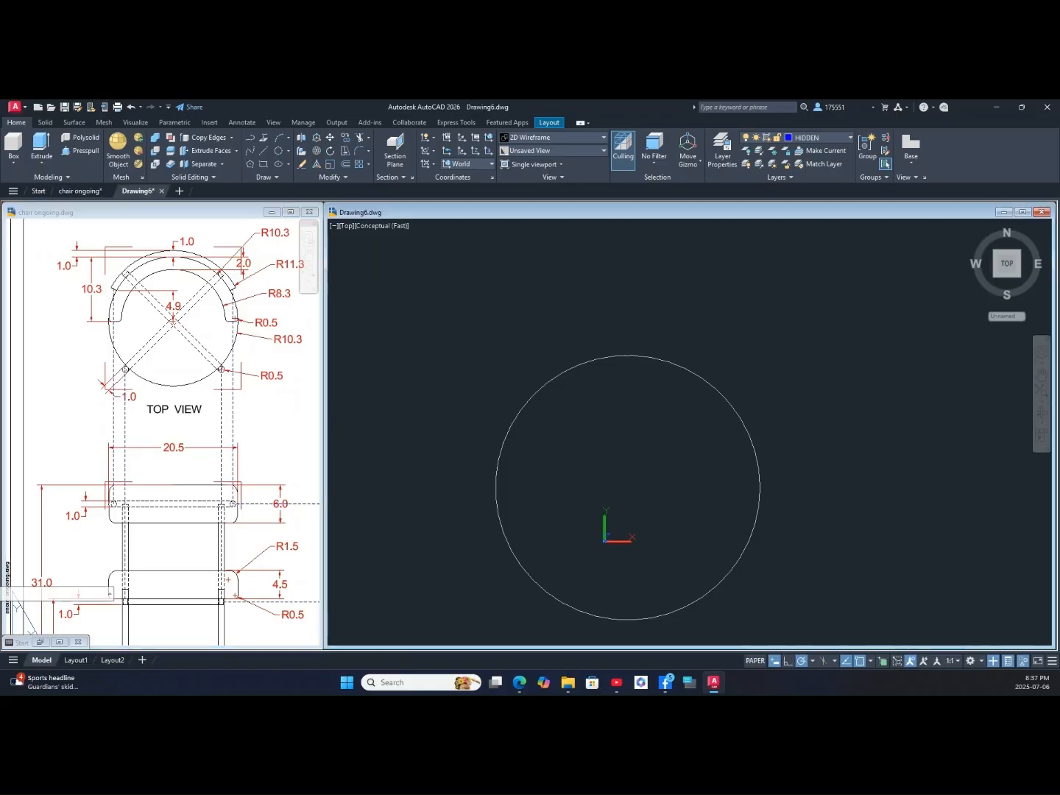
{"action": "type", "text": "c"}
{"action": "key", "text": "Return"}
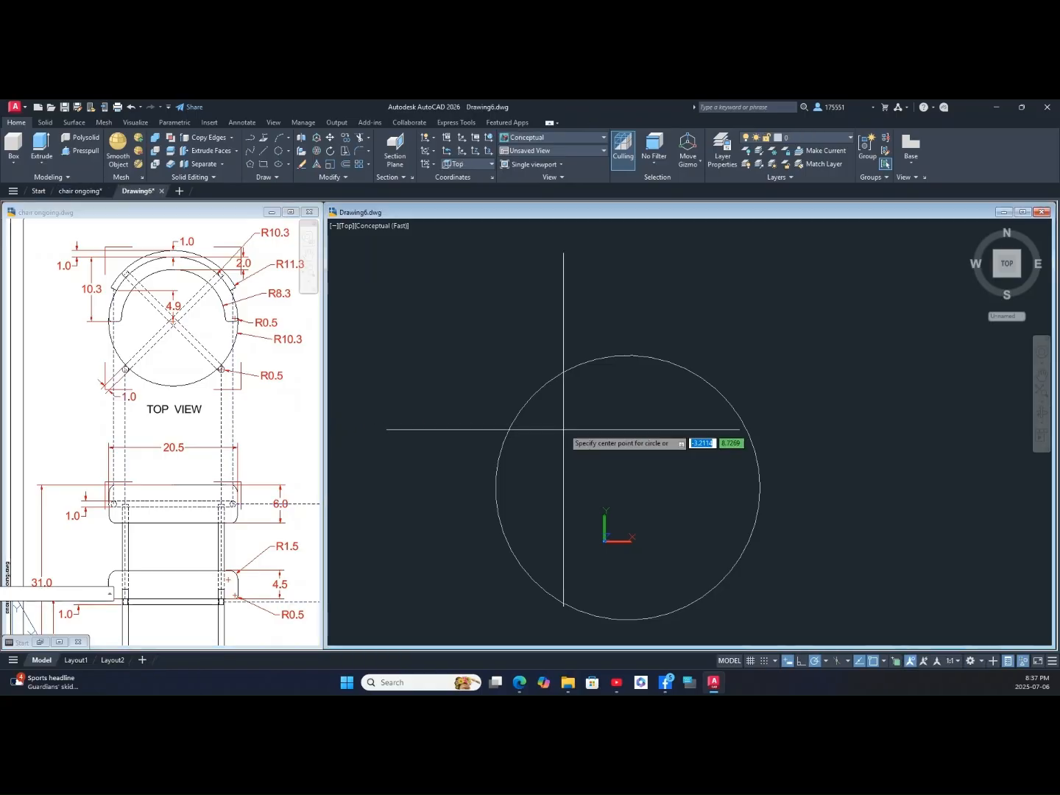
{"action": "left_click", "coordinate": [628, 356]}
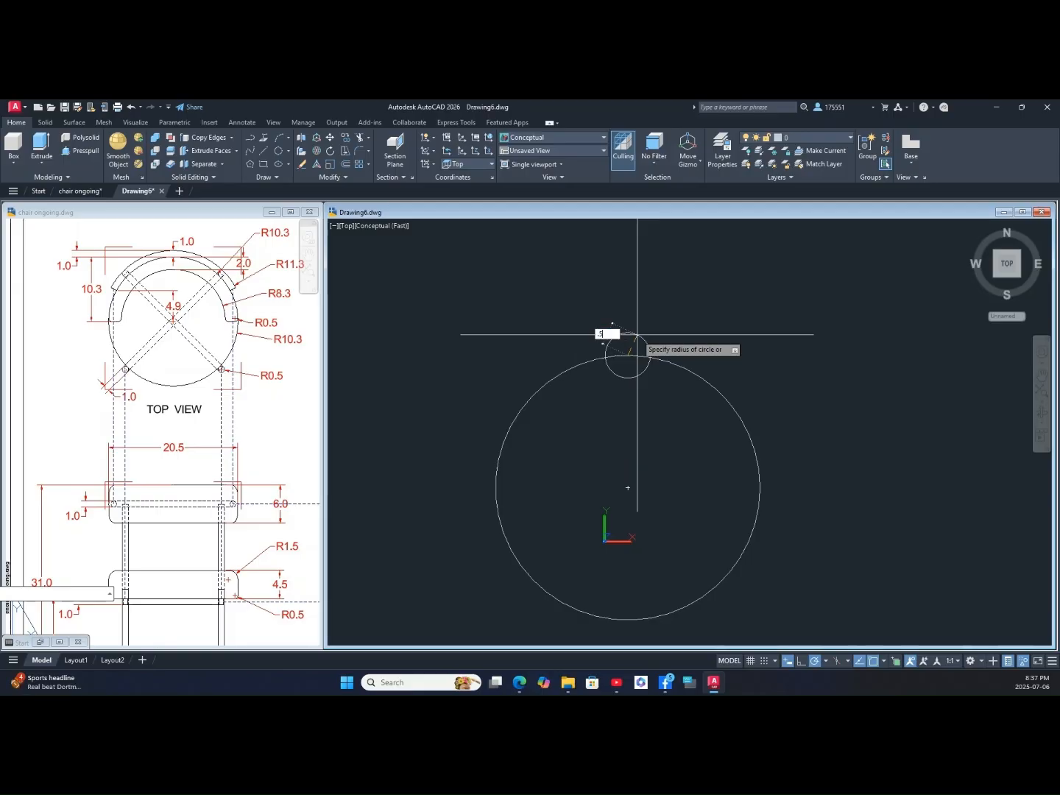
{"action": "key", "text": "Return"}
{"action": "scroll", "coordinate": [627, 355], "scroll_direction": "up", "scroll_amount": 1}
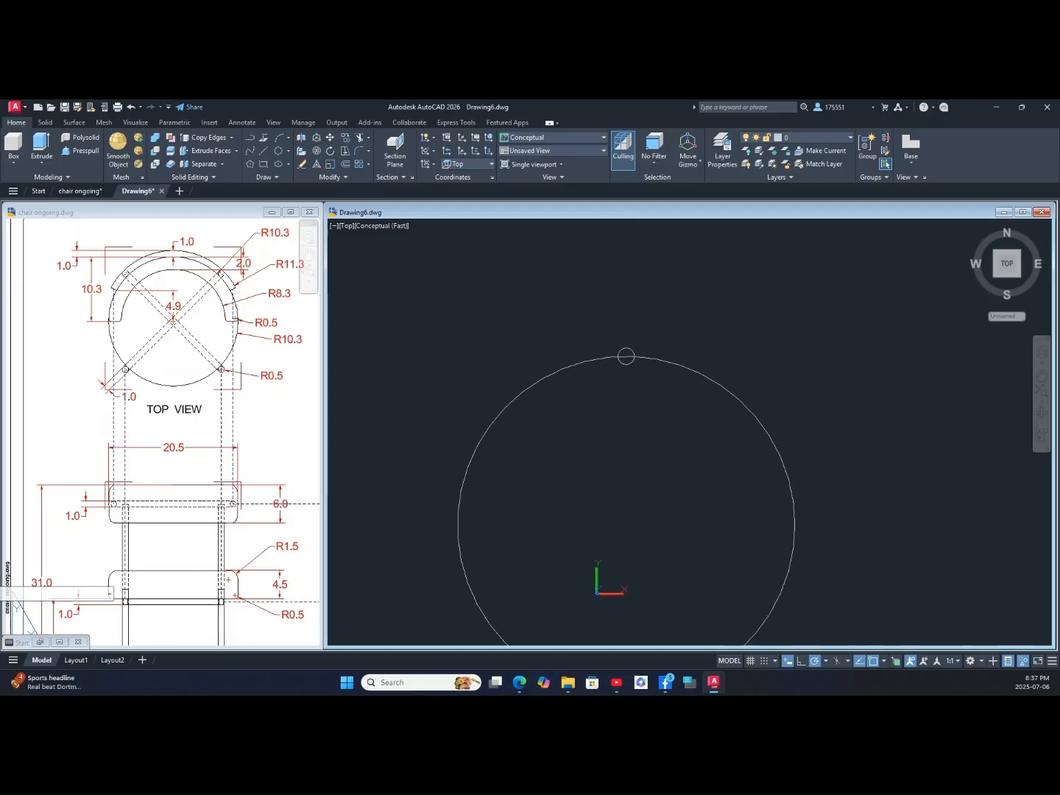
Step: Move the small leg circle outward from its lower quadrant to its centre point, so it sits tangent outside the base circle
{"action": "scroll", "coordinate": [634, 350], "scroll_direction": "up", "scroll_amount": 3}
{"action": "left_click", "coordinate": [632, 352]}
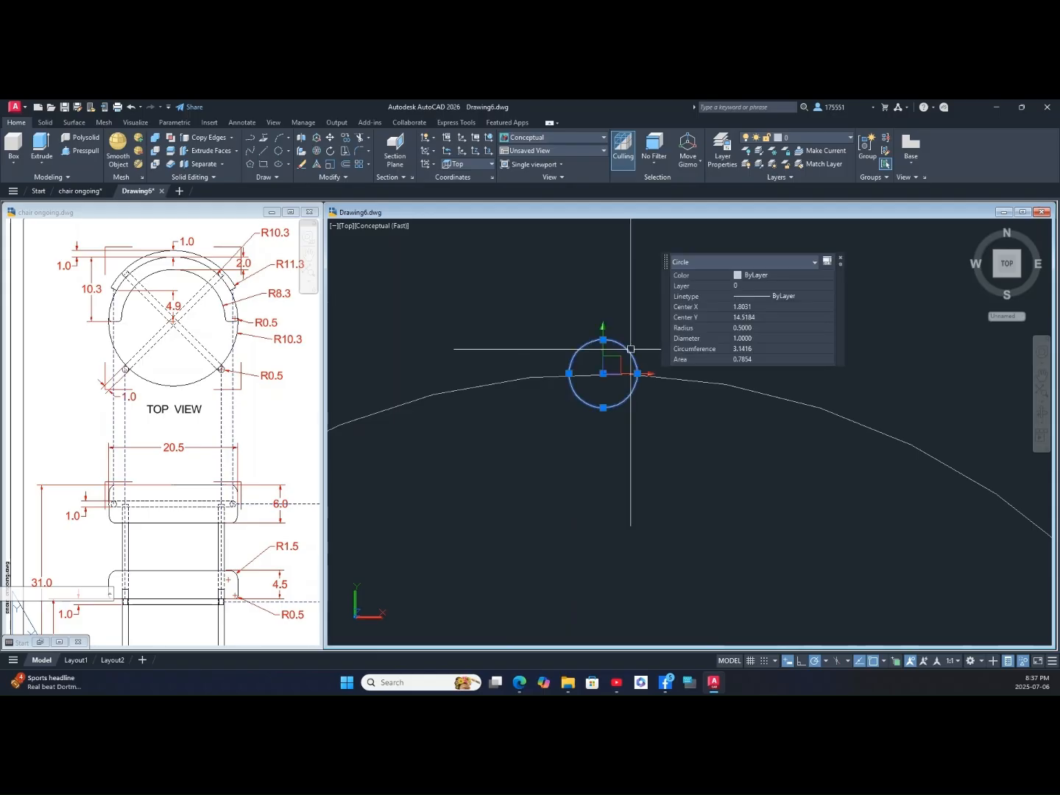
{"action": "right_click", "coordinate": [453, 266]}
{"action": "left_click", "coordinate": [471, 344]}
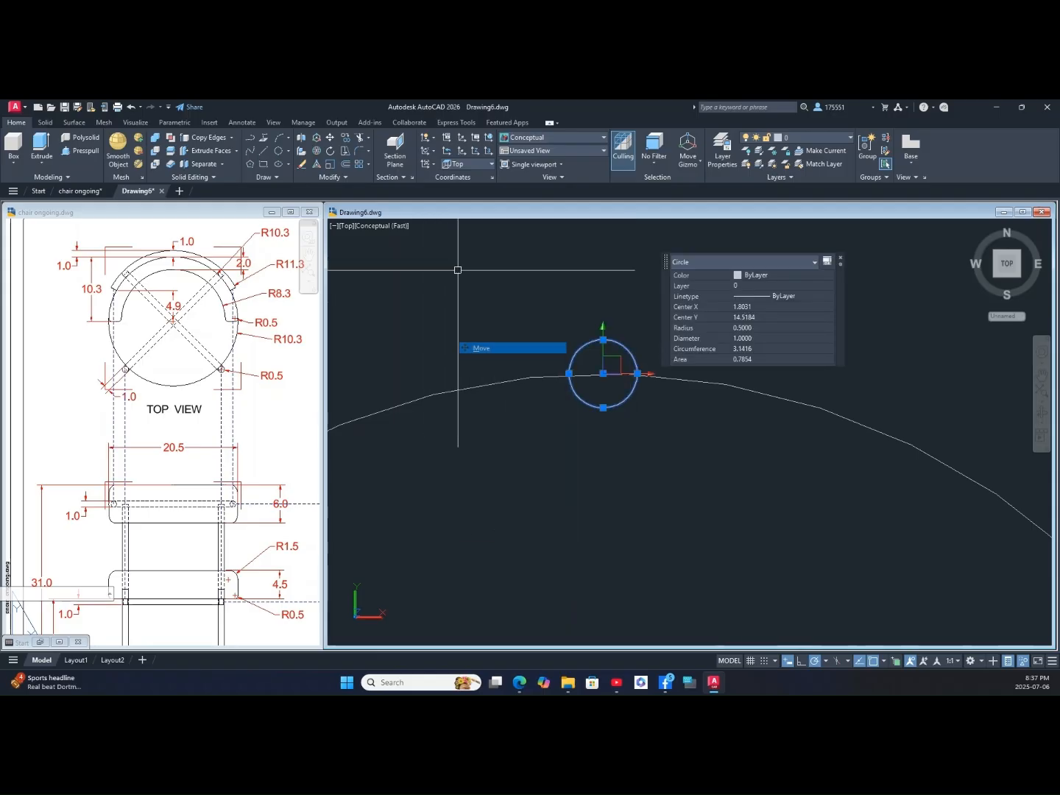
{"action": "left_click", "coordinate": [603, 408]}
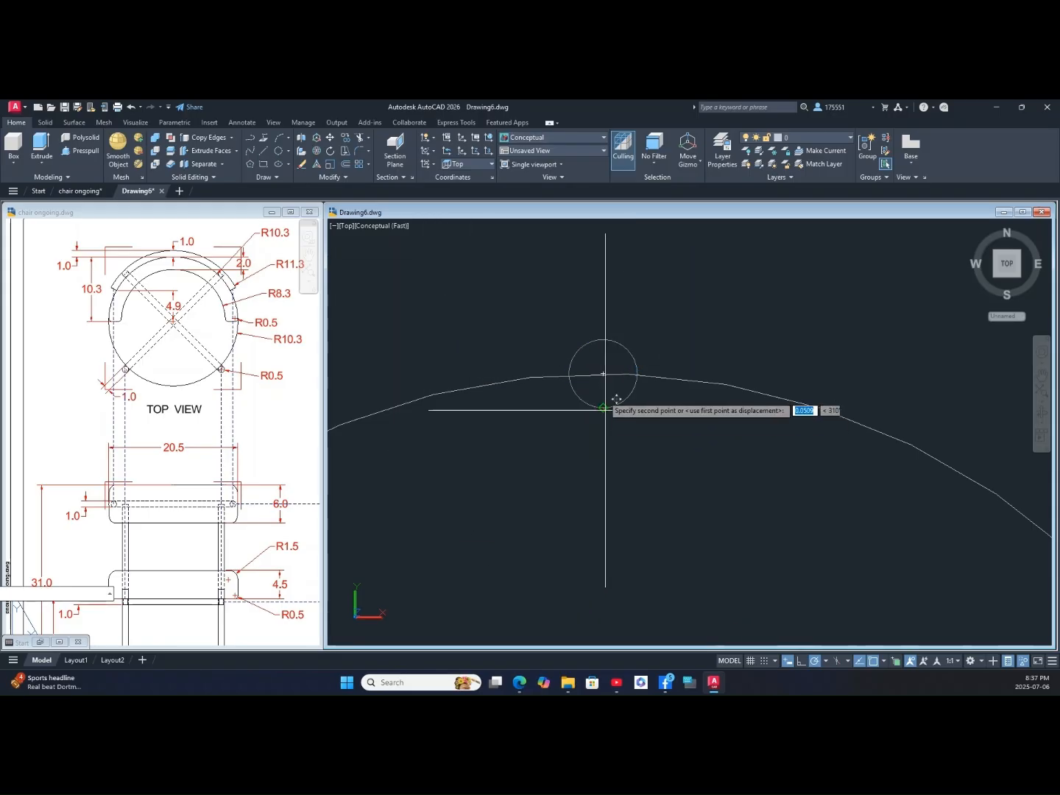
{"action": "left_click", "coordinate": [603, 375]}
{"action": "scroll", "coordinate": [639, 407], "scroll_direction": "up", "scroll_amount": 1}
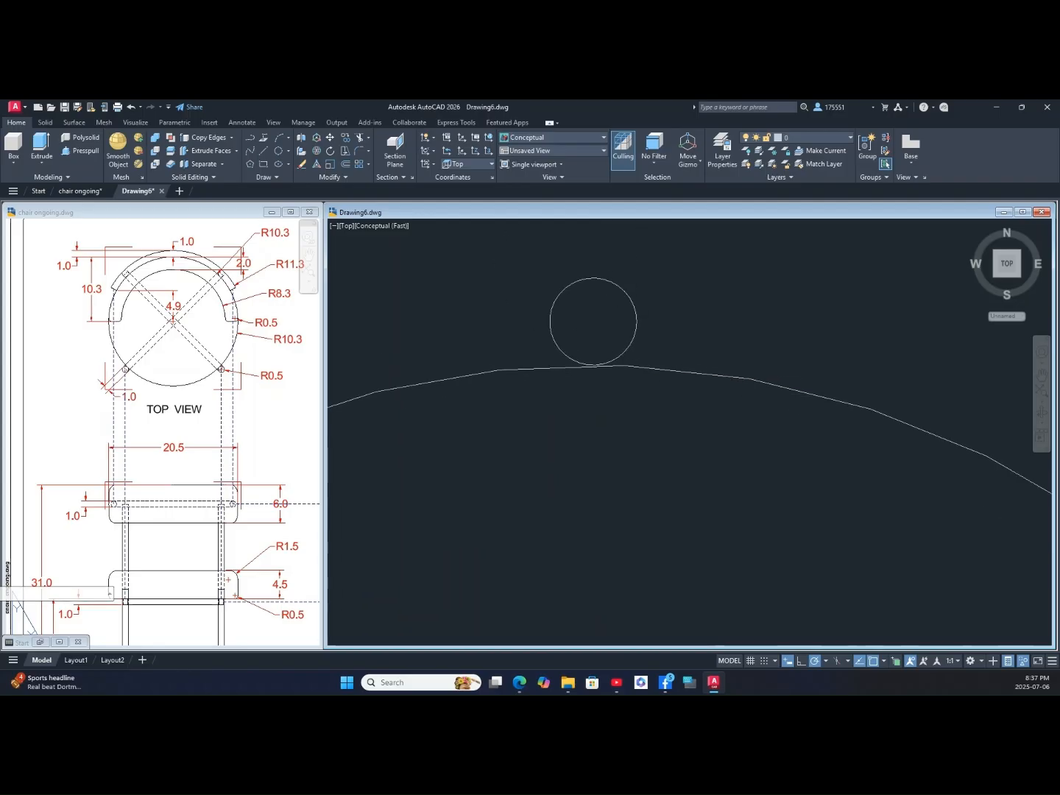
{"action": "scroll", "coordinate": [640, 407], "scroll_direction": "down", "scroll_amount": 5}
{"action": "middle_click_drag", "start_coordinate": [650, 425], "coordinate": [707, 387], "text": "shift"}
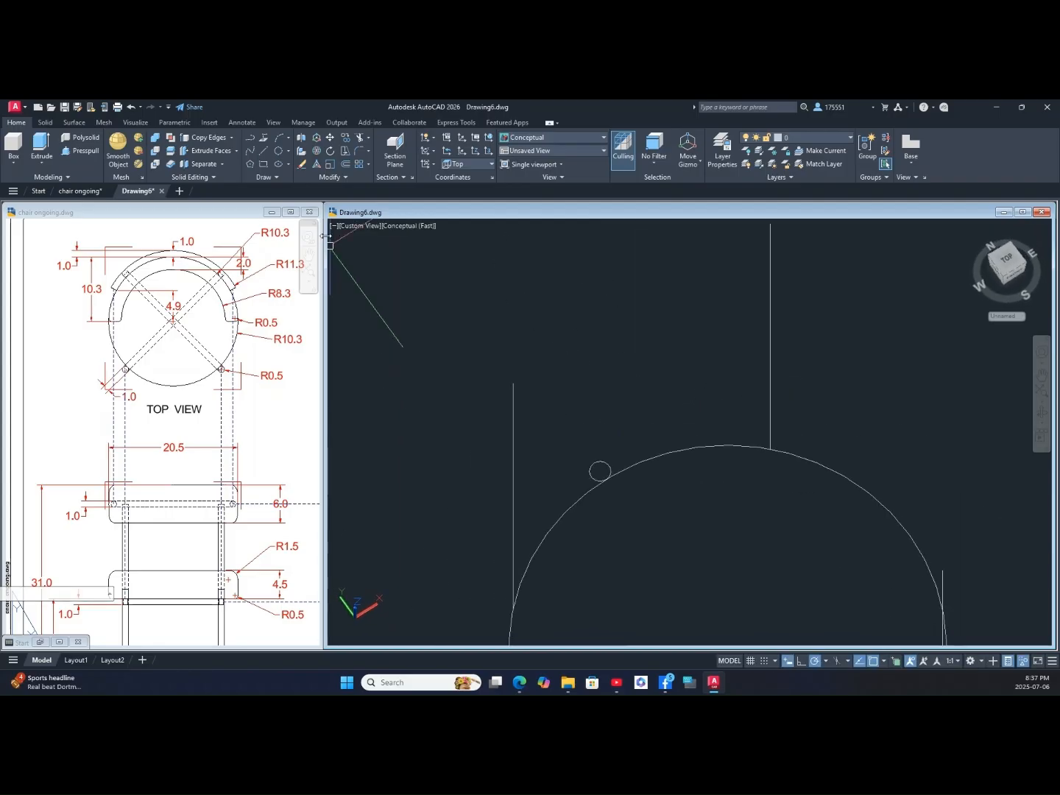
Step: Polar array the small leg circle about the base circle's centre with 4 items over 360 degrees
{"action": "left_click", "coordinate": [363, 226]}
{"action": "left_click", "coordinate": [377, 255]}
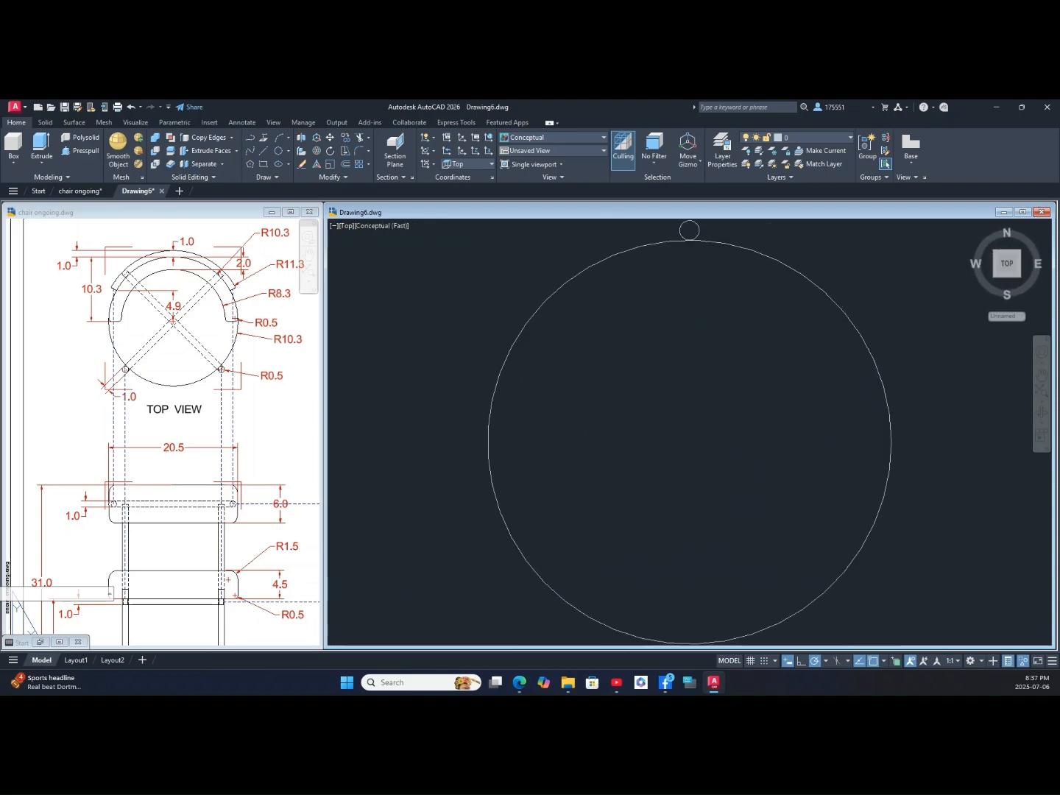
{"action": "middle_click_drag", "start_coordinate": [597, 343], "coordinate": [579, 406]}
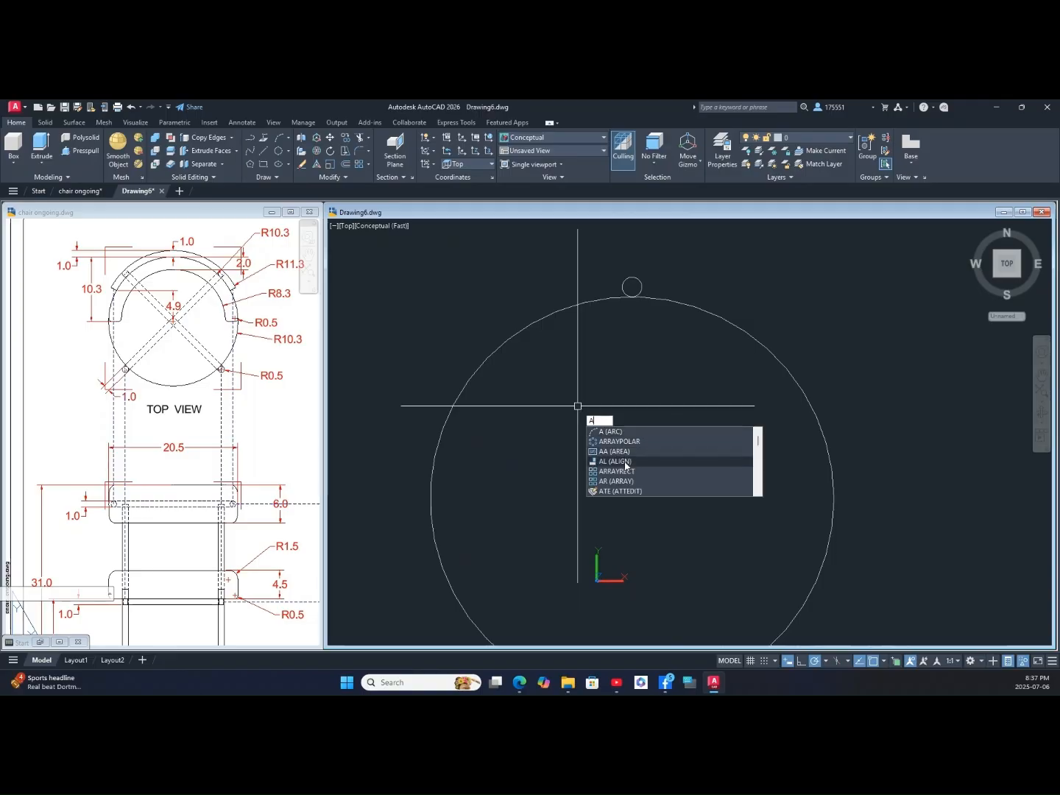
{"action": "left_click", "coordinate": [634, 440]}
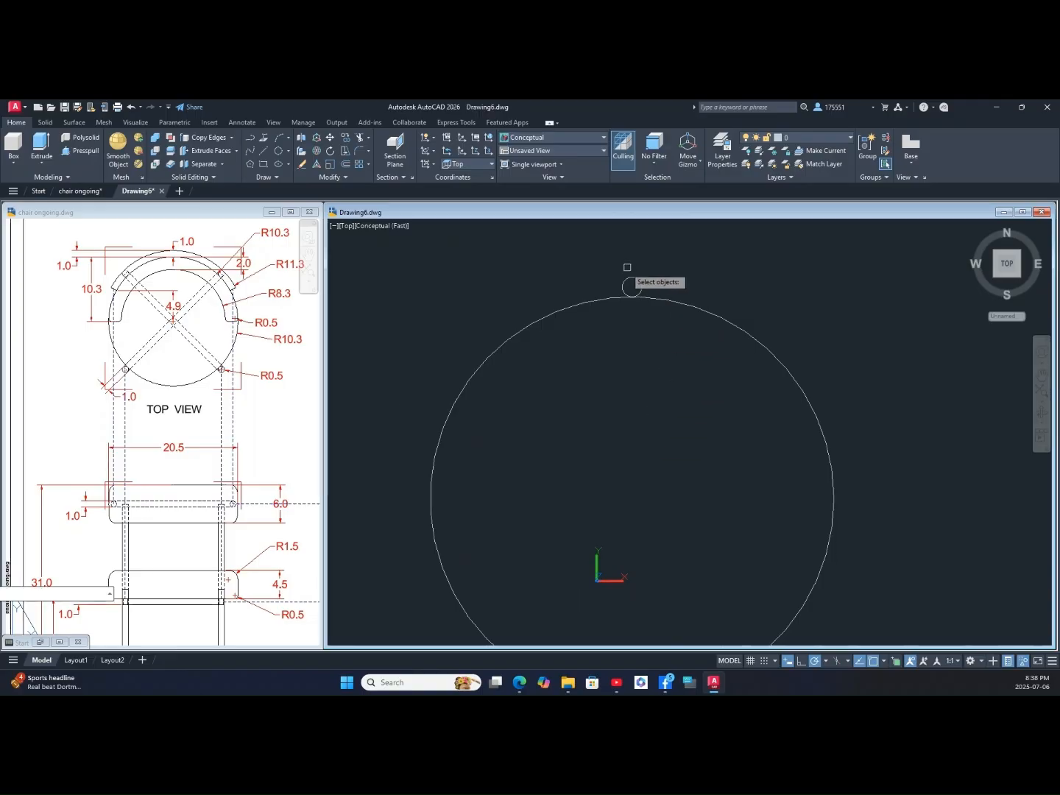
{"action": "key", "text": "Return"}
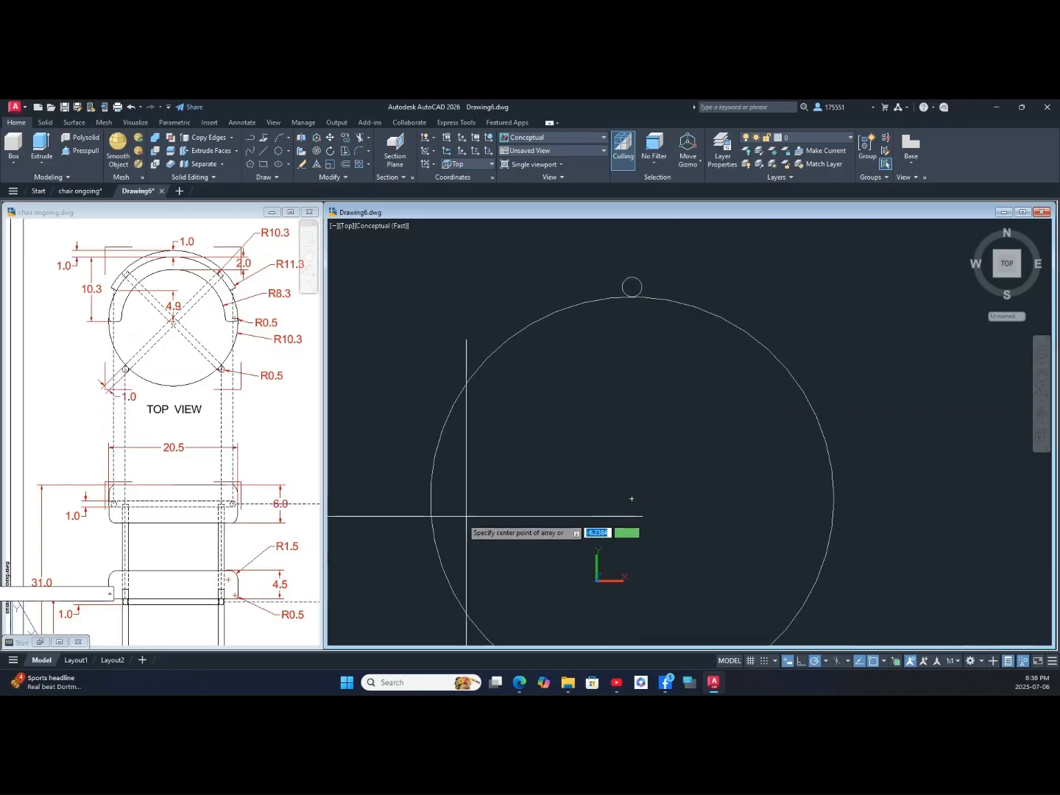
{"action": "left_click", "coordinate": [633, 499]}
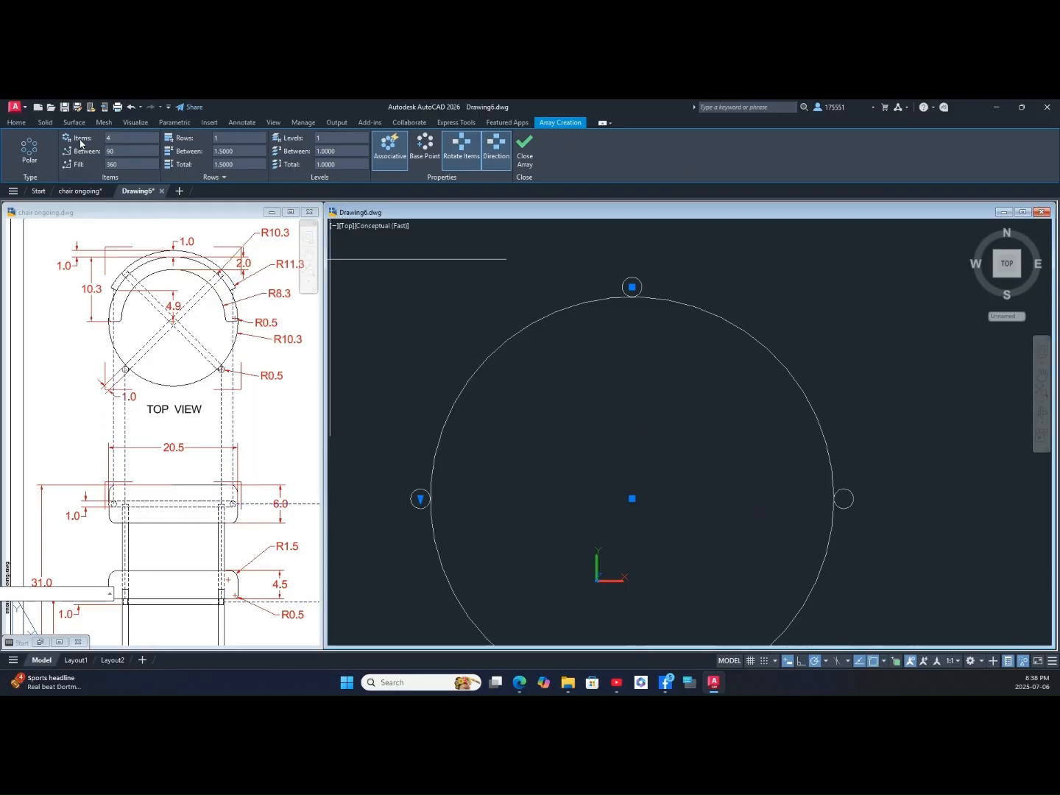
{"action": "key", "text": "Return"}
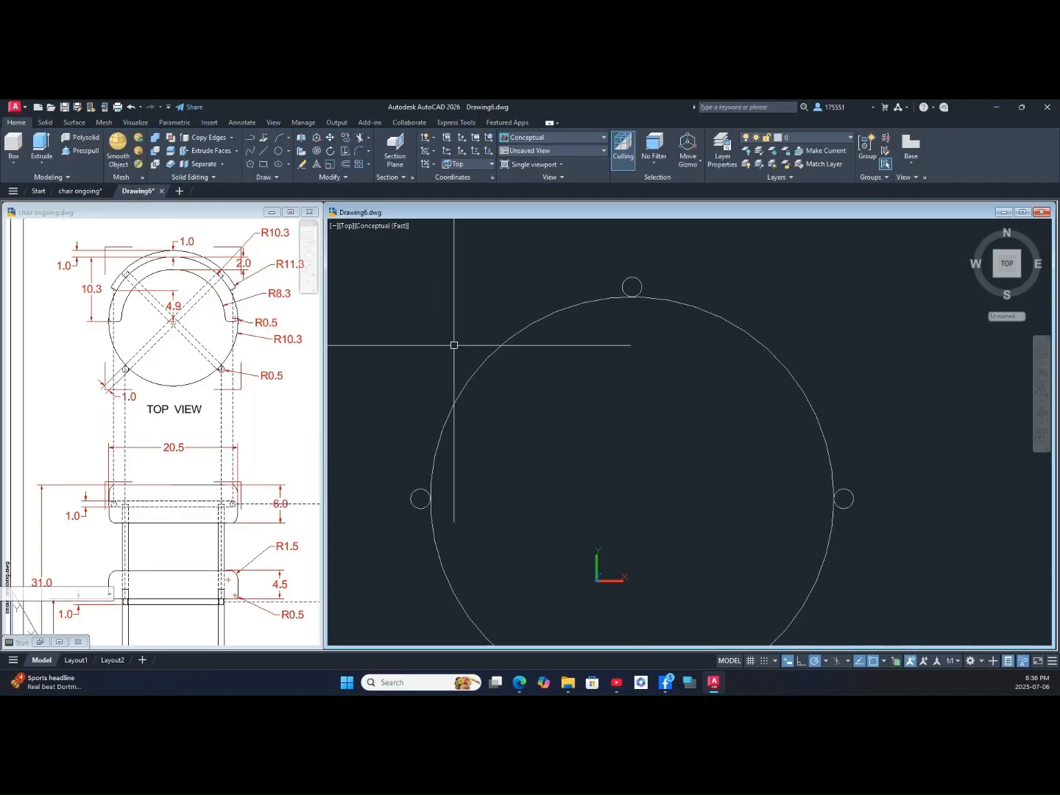
{"action": "left_click", "coordinate": [419, 488]}
{"action": "key", "text": "Escape"}
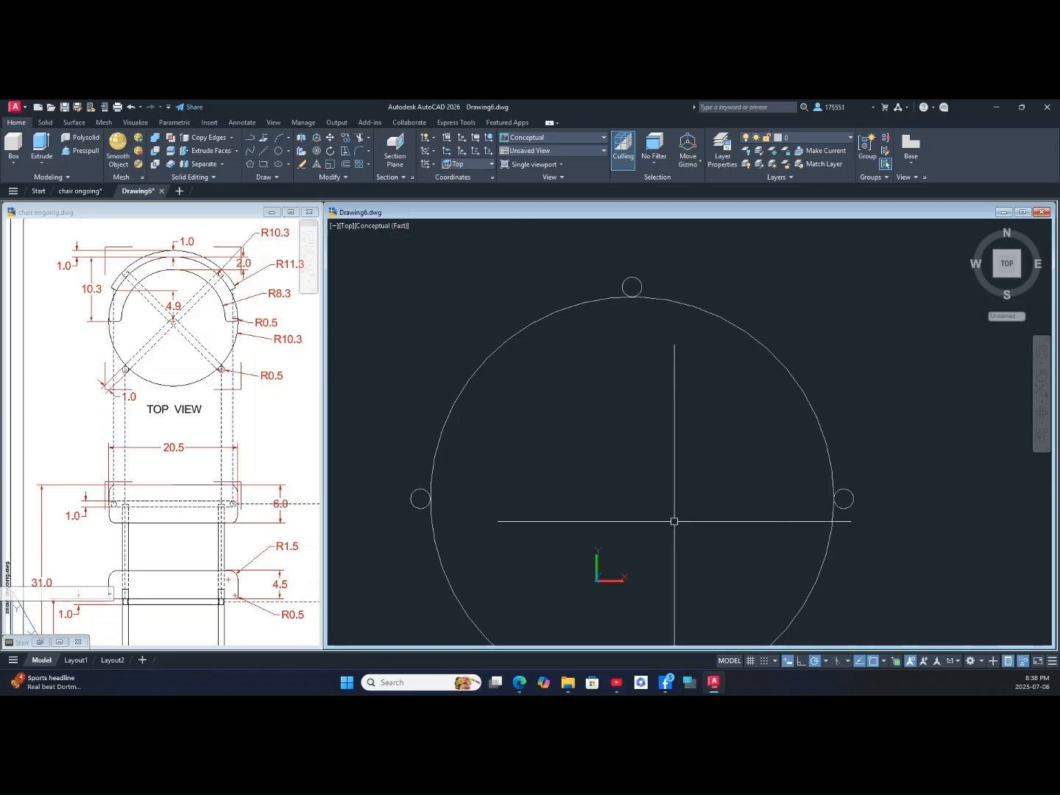
Step: Rotate the array of four leg circles by 45 degrees about the base circle's centre
{"action": "middle_click_drag", "start_coordinate": [674, 521], "coordinate": [719, 468], "text": "shift"}
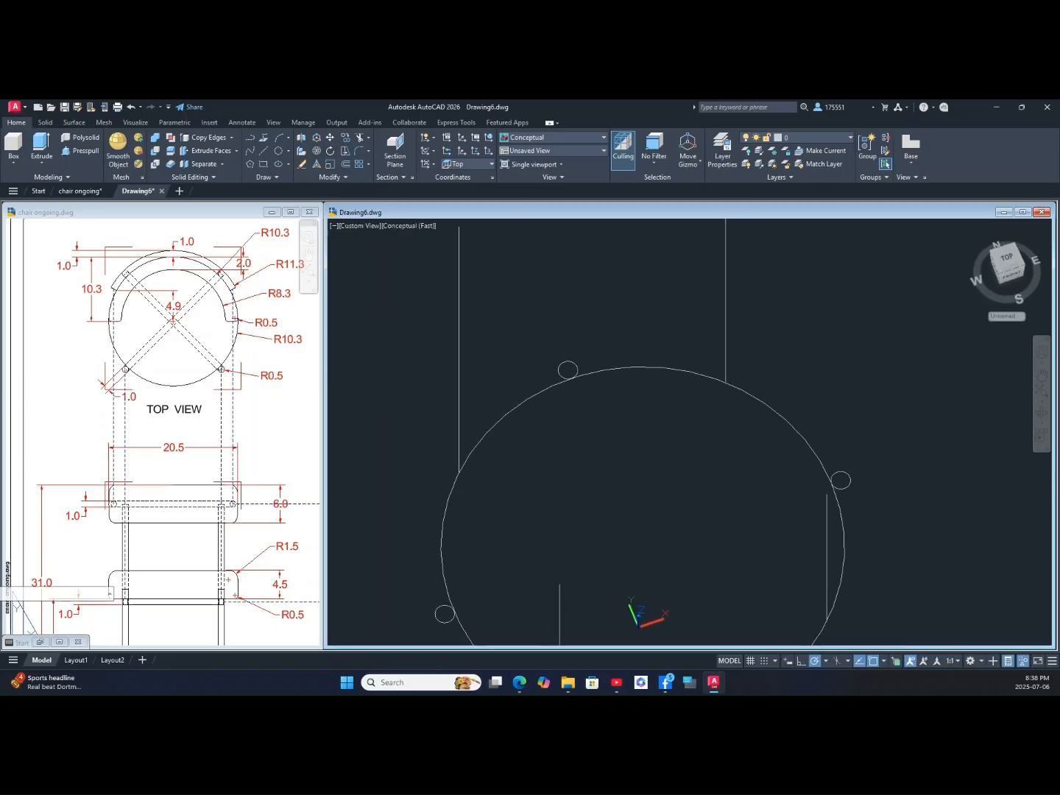
{"action": "scroll", "coordinate": [629, 409], "scroll_direction": "down", "scroll_amount": 4}
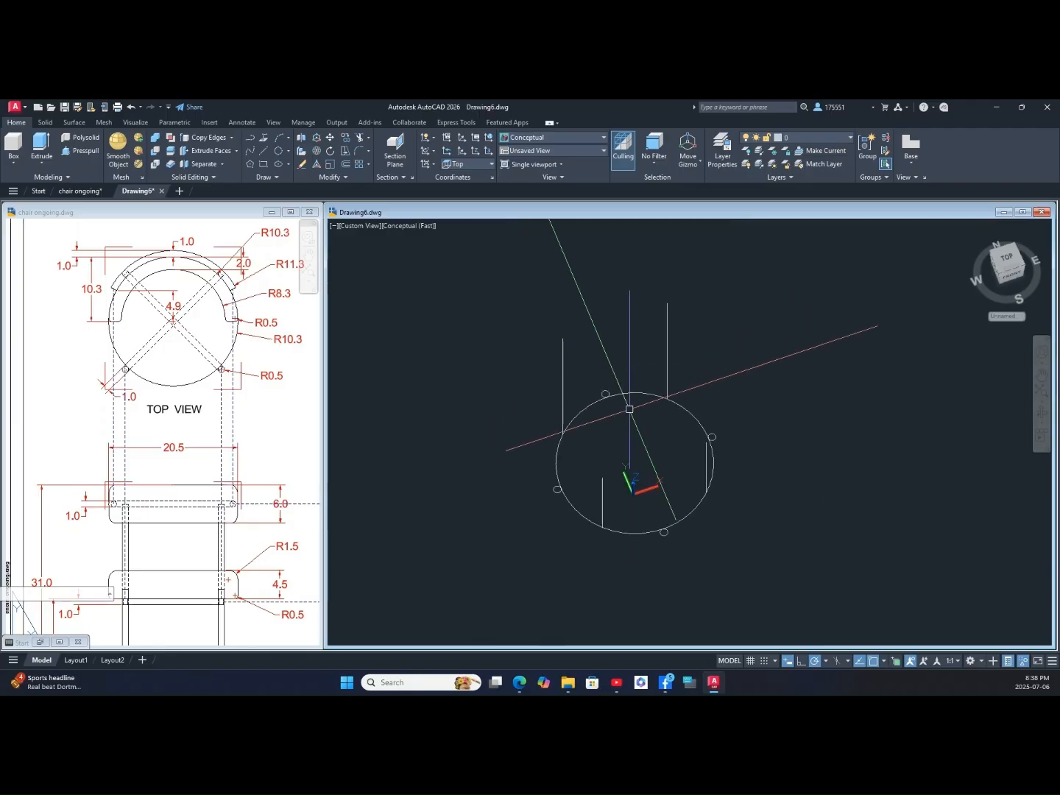
{"action": "left_click", "coordinate": [348, 229]}
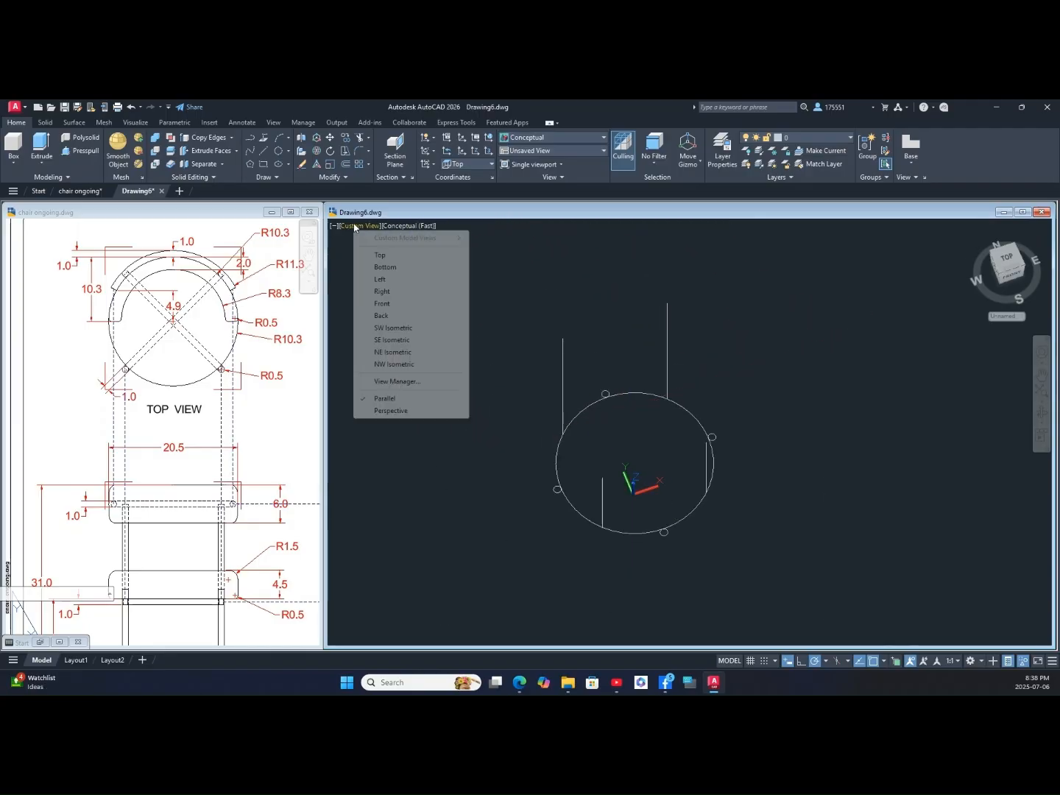
{"action": "left_click", "coordinate": [392, 251]}
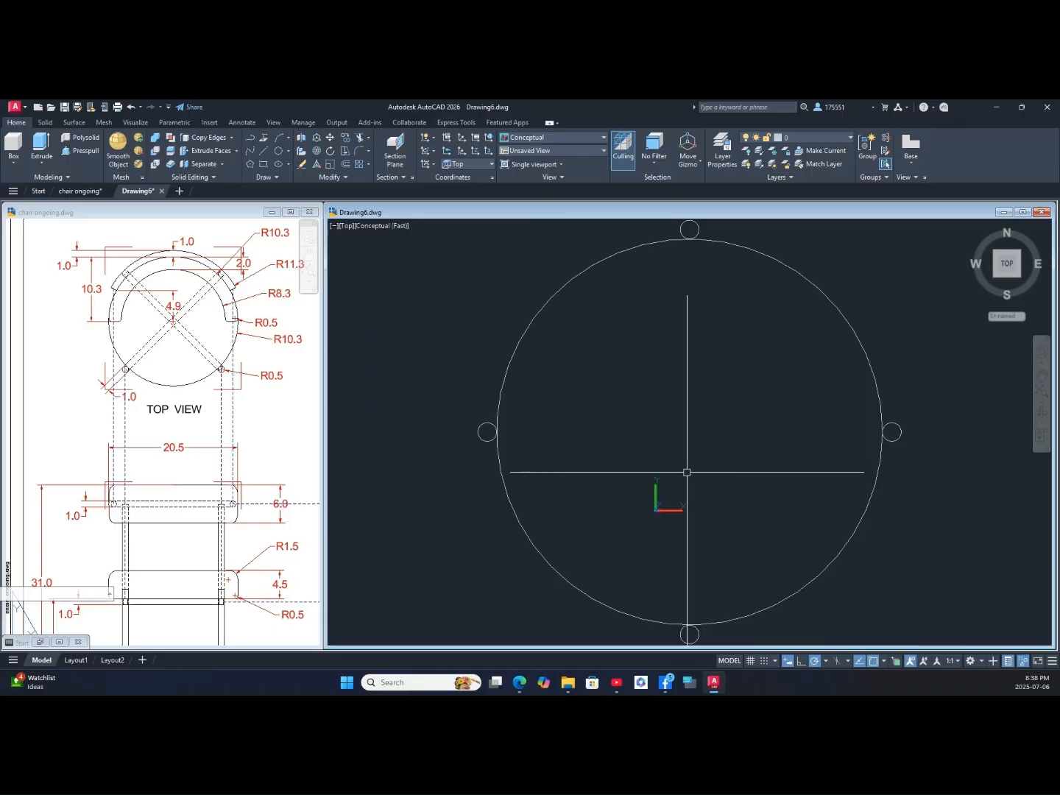
{"action": "left_click", "coordinate": [333, 151]}
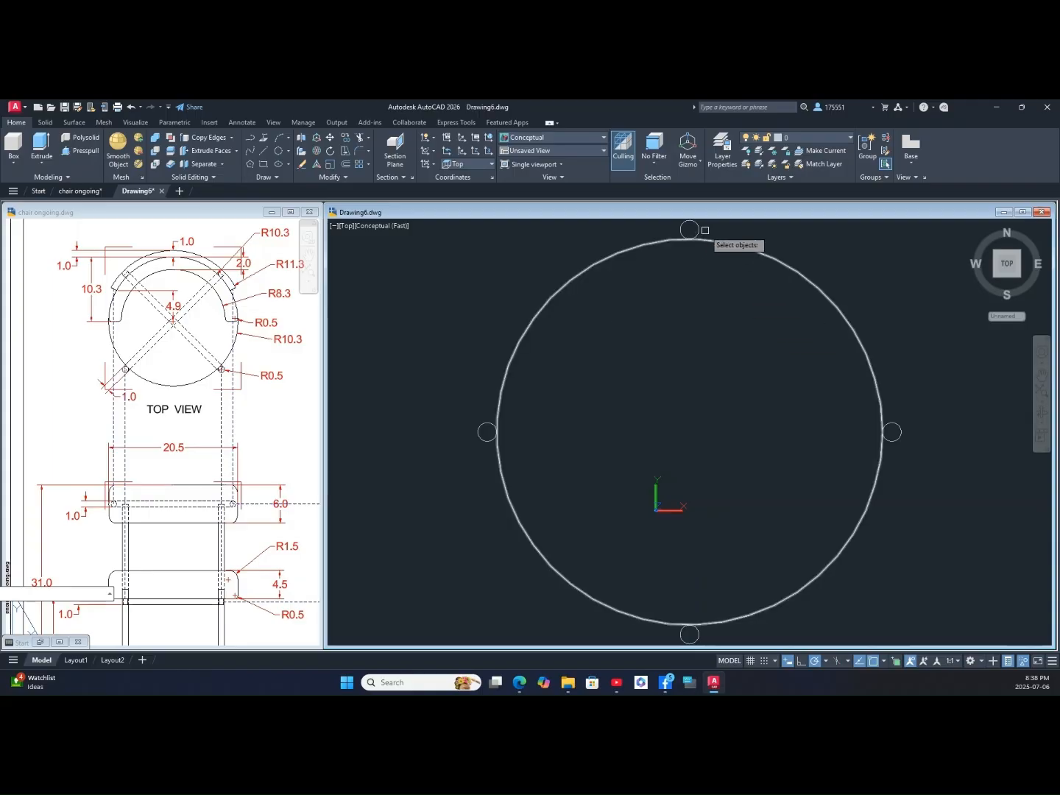
{"action": "left_click", "coordinate": [698, 229]}
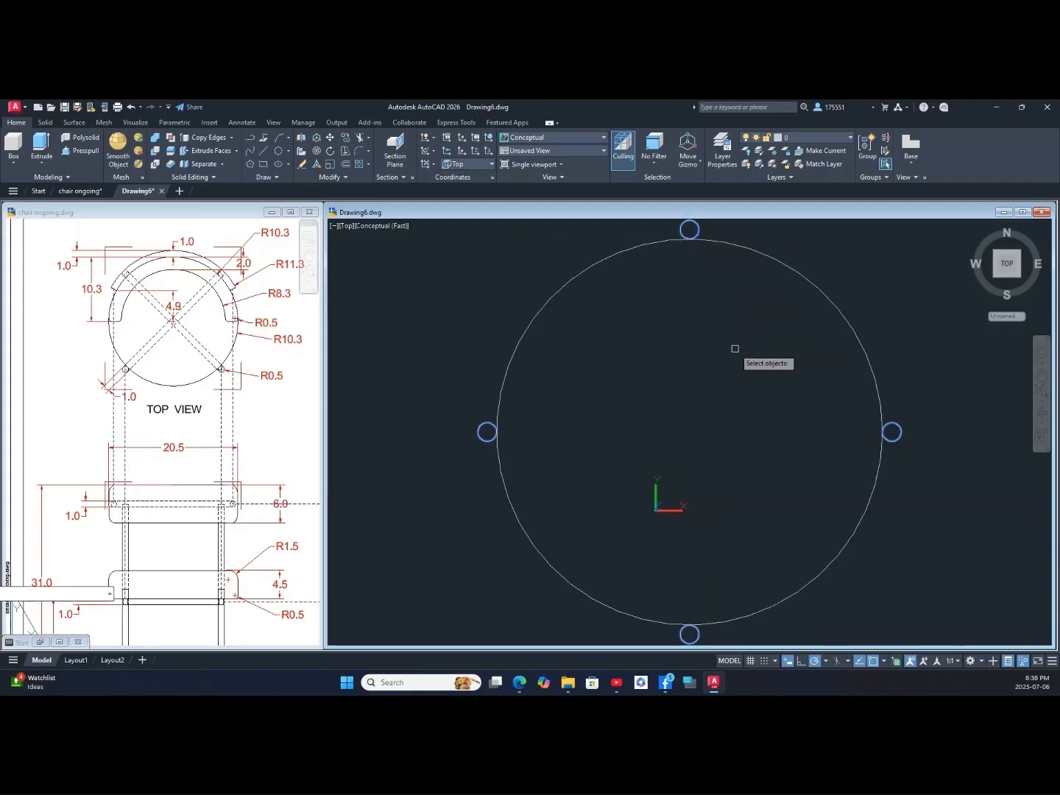
{"action": "key", "text": "Return"}
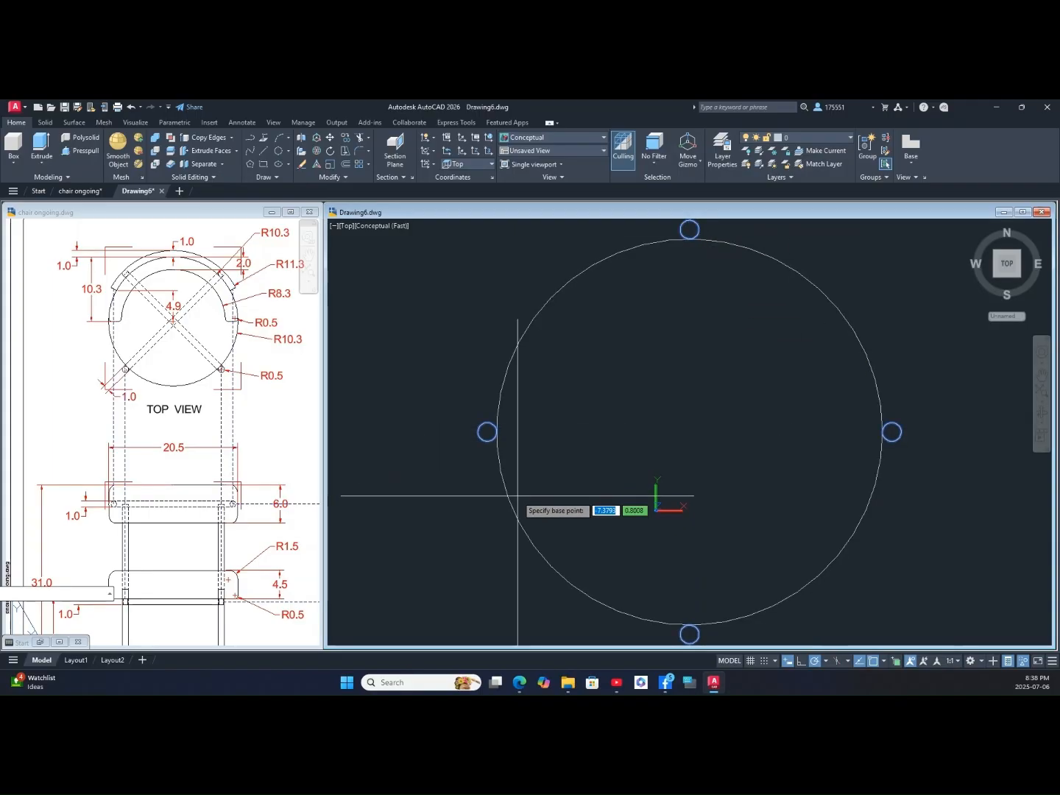
{"action": "left_click", "coordinate": [690, 433]}
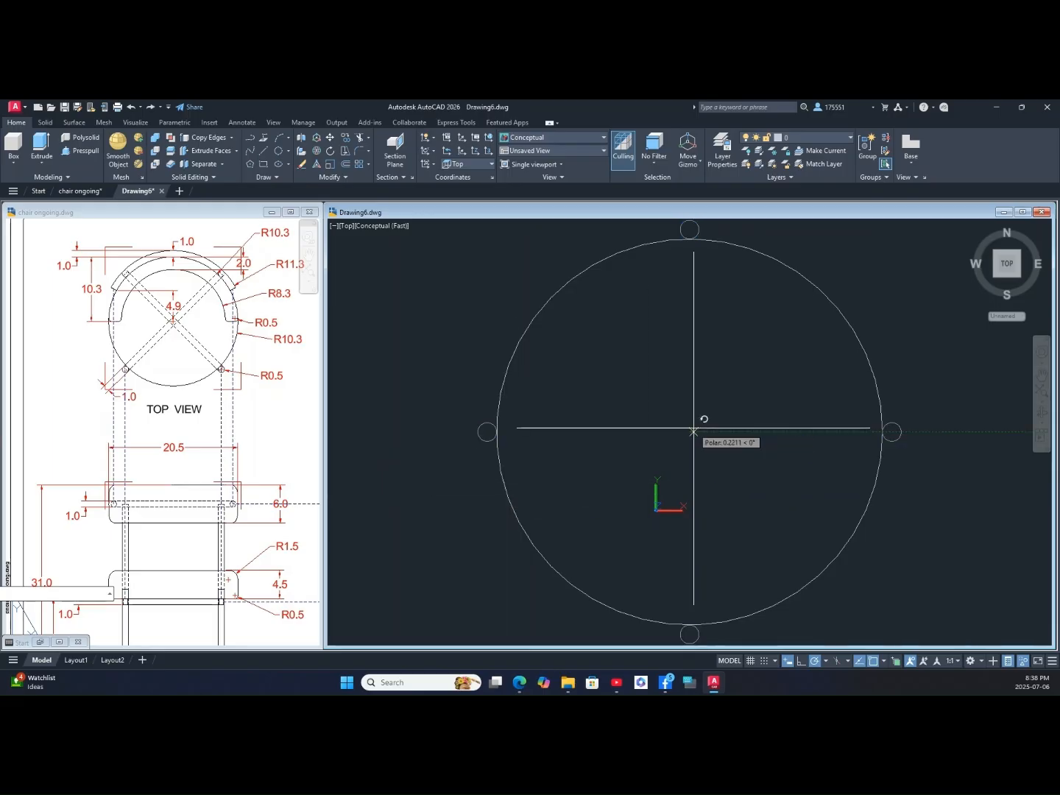
{"action": "type", "text": "45"}
{"action": "key", "text": "Return"}
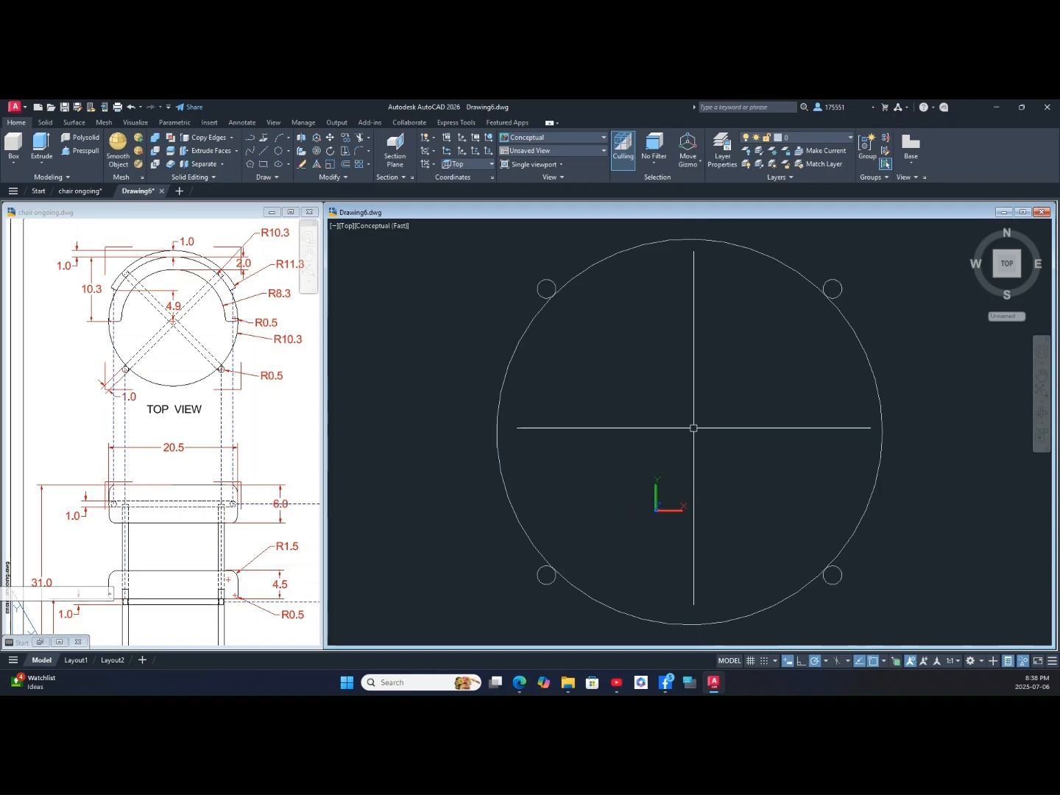
Step: End the object isolation in Drawing6.dwg to bring back the hidden seat and backrest solids above the leg circles
{"action": "middle_click_drag", "start_coordinate": [691, 427], "coordinate": [734, 356], "text": "shift"}
{"action": "scroll", "coordinate": [712, 415], "scroll_direction": "down", "scroll_amount": 6}
{"action": "middle_click_drag", "start_coordinate": [713, 414], "coordinate": [617, 417]}
{"action": "scroll", "coordinate": [617, 416], "scroll_direction": "up", "scroll_amount": 2}
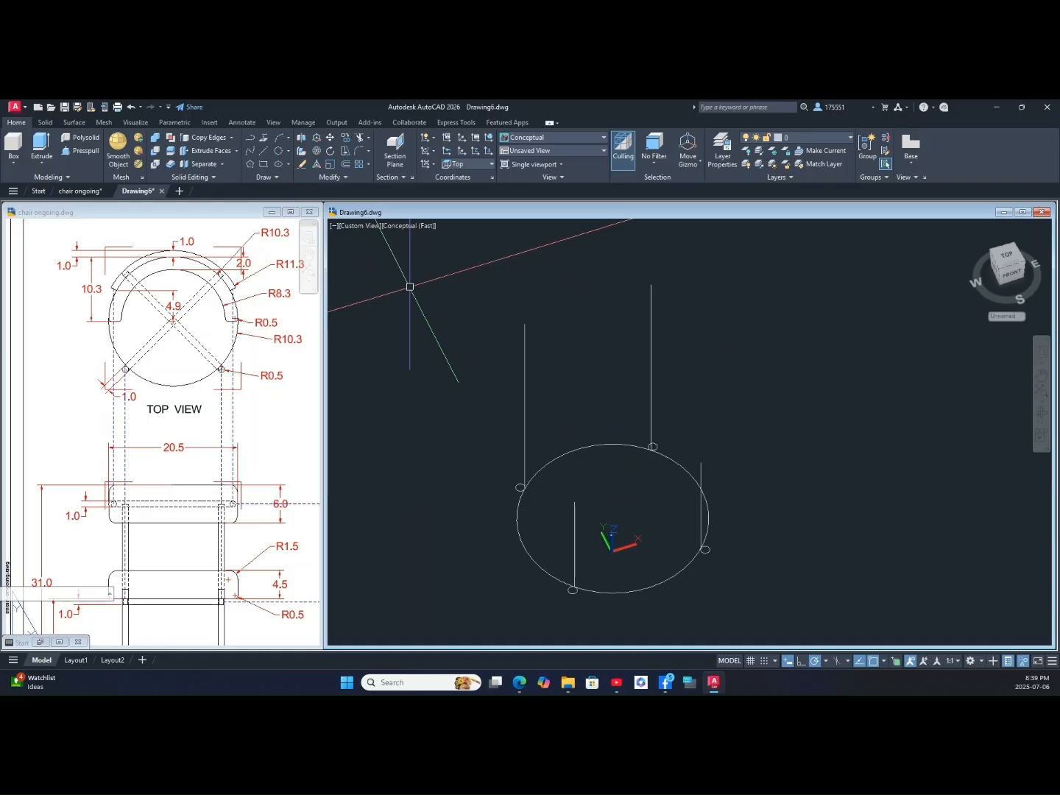
{"action": "right_click", "coordinate": [410, 286]}
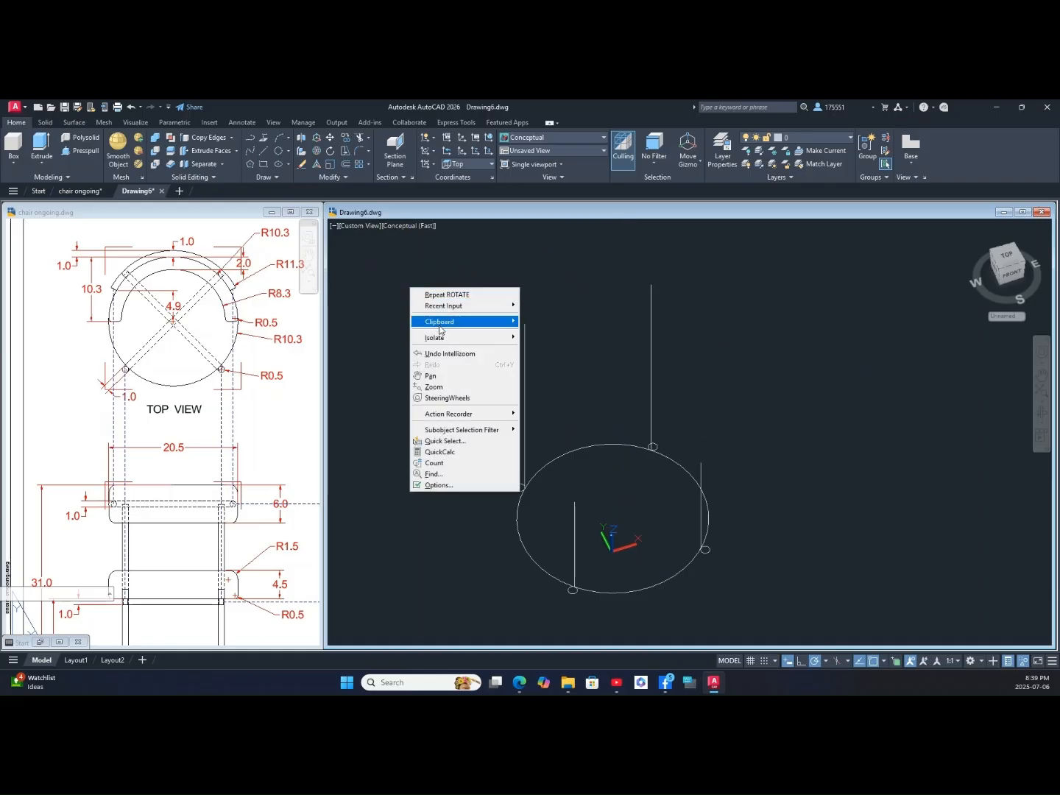
{"action": "mouse_move", "coordinate": [441, 337]}
{"action": "left_click", "coordinate": [376, 327]}
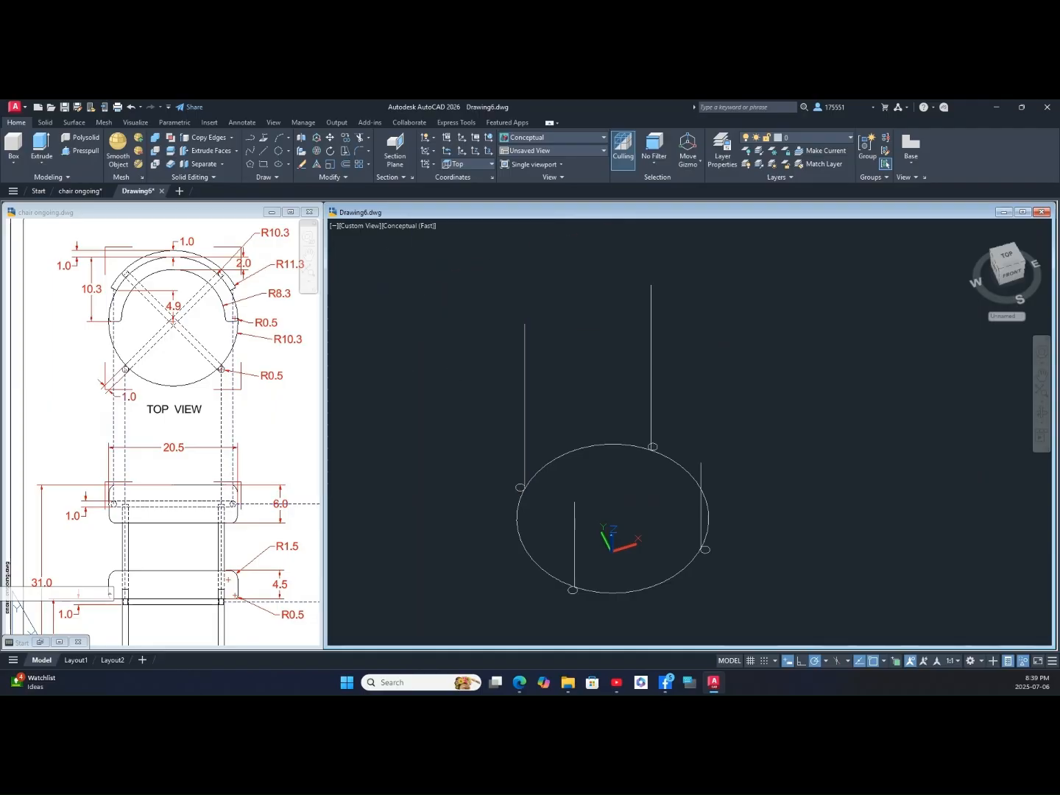
{"action": "left_click", "coordinate": [376, 327]}
{"action": "right_click", "coordinate": [426, 302]}
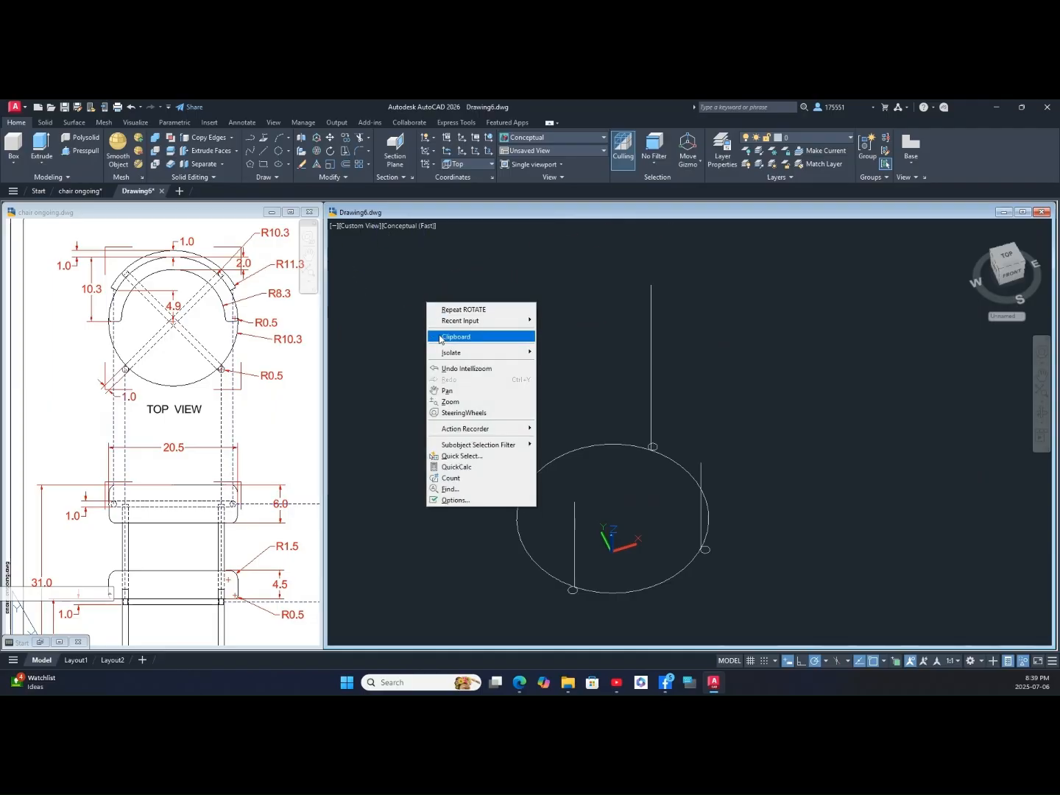
{"action": "mouse_move", "coordinate": [527, 352]}
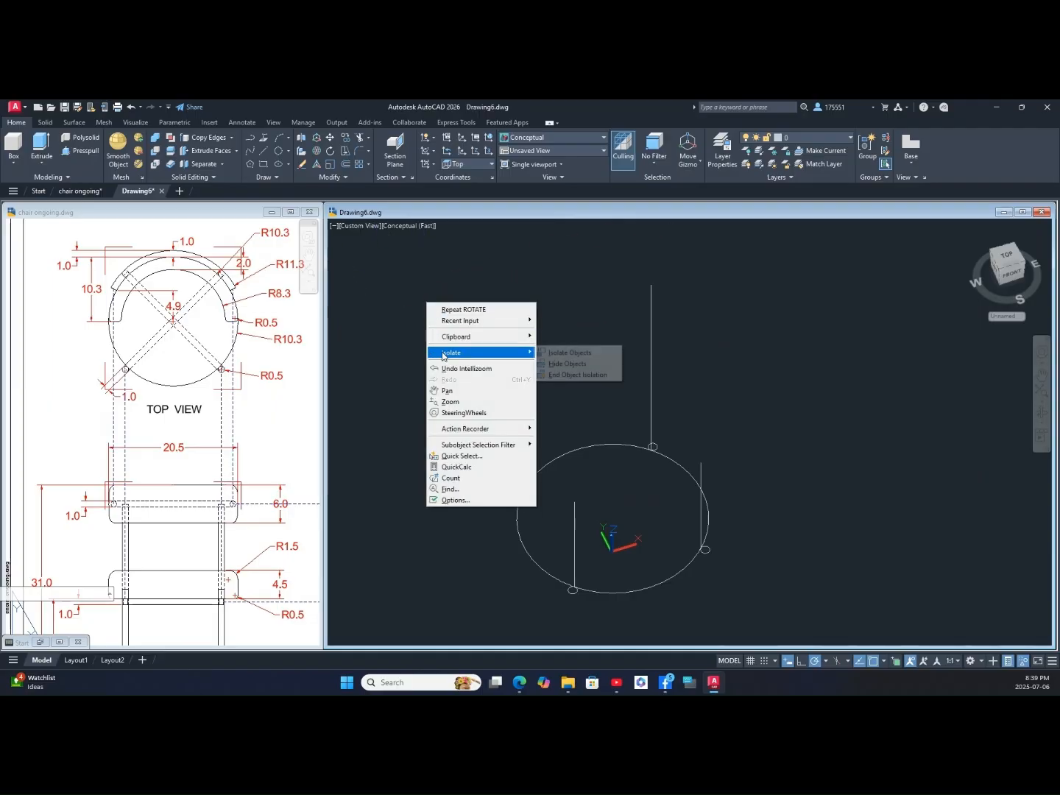
{"action": "left_click", "coordinate": [566, 376]}
{"action": "middle_click_drag", "start_coordinate": [494, 367], "coordinate": [571, 345], "text": "shift"}
Step: Switch chair ongoing.dwg from the Arch D layout to model space to examine the reference 3D chair
{"action": "left_click", "coordinate": [94, 474]}
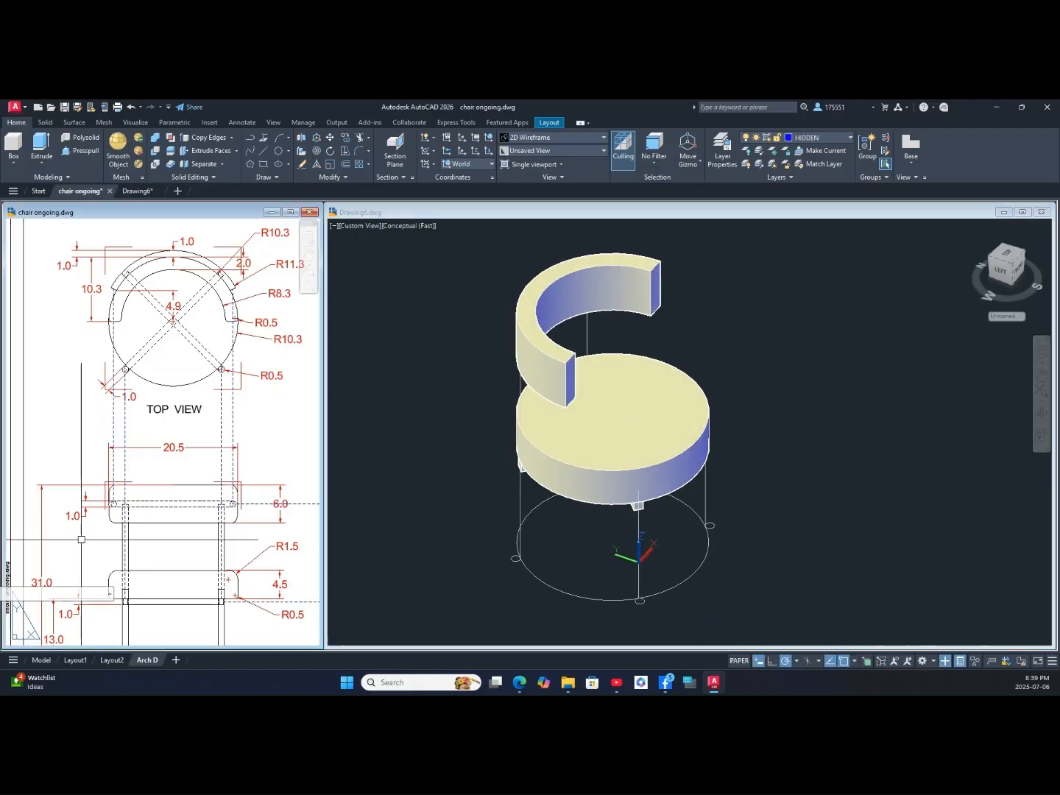
{"action": "left_click", "coordinate": [37, 663]}
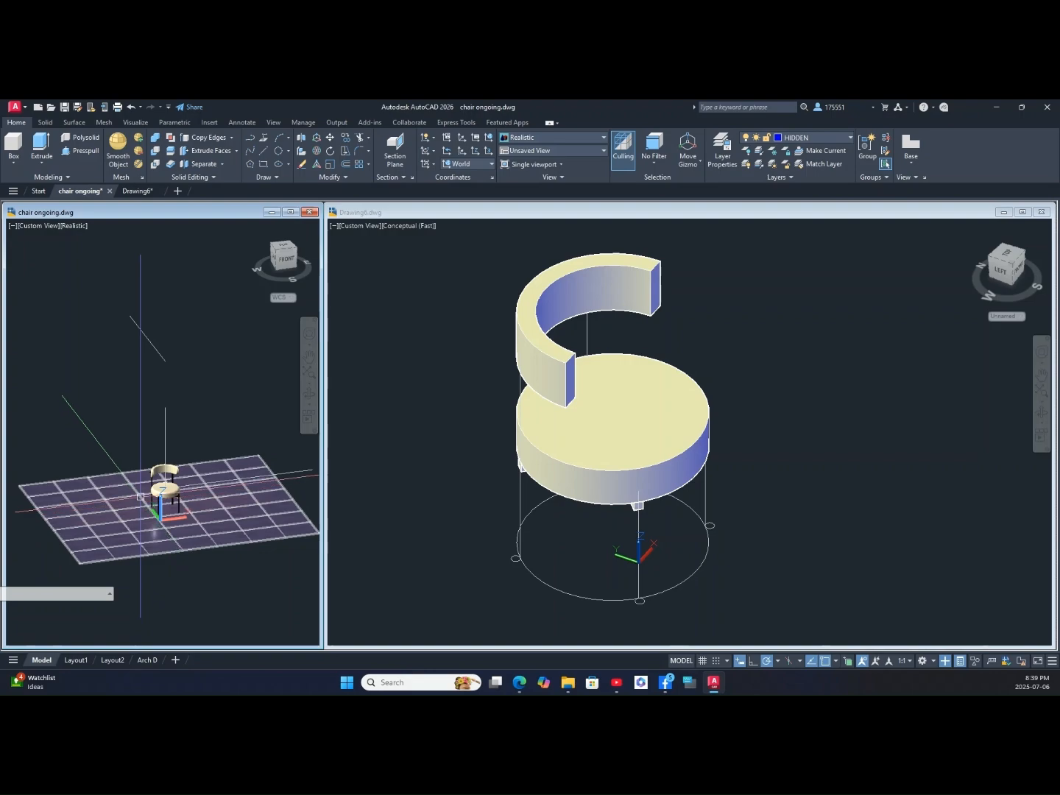
Step: Examine the curved rail behind the finished reference chair's backrest, and open the reference drawing's Arch D layout
{"action": "scroll", "coordinate": [141, 495], "scroll_direction": "up", "scroll_amount": 3}
{"action": "scroll", "coordinate": [141, 494], "scroll_direction": "down", "scroll_amount": 6}
{"action": "scroll", "coordinate": [141, 494], "scroll_direction": "up", "scroll_amount": 5}
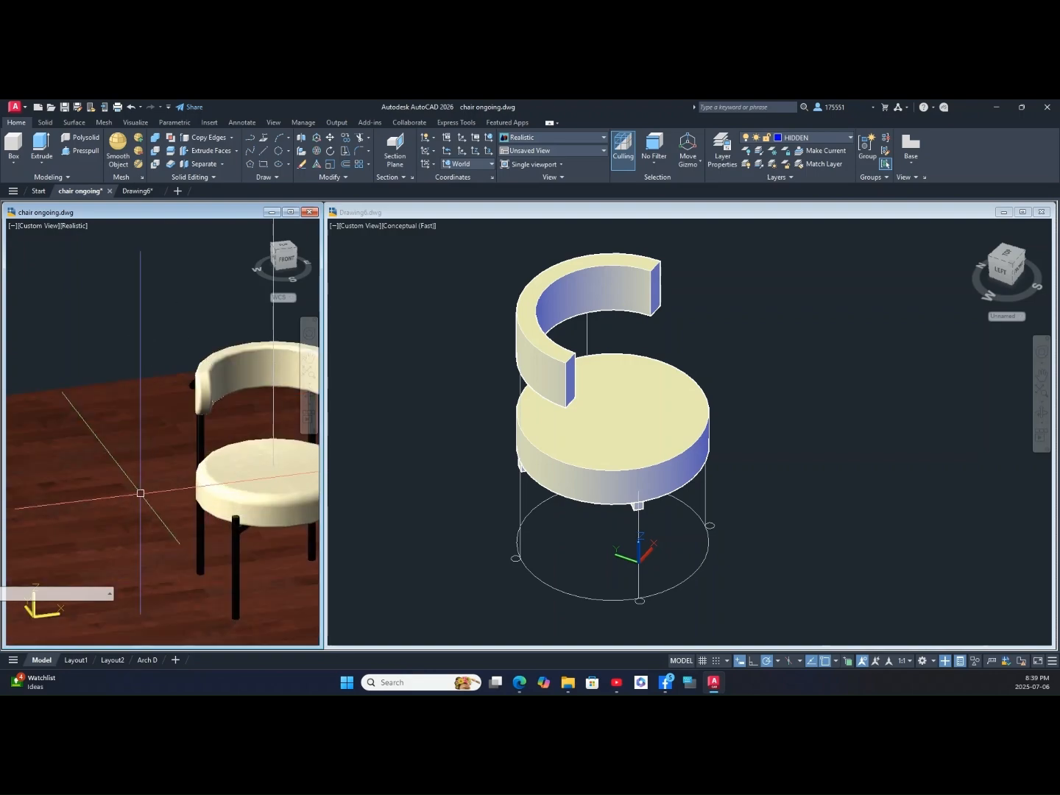
{"action": "middle_click_drag", "start_coordinate": [141, 494], "coordinate": [249, 487], "text": "shift"}
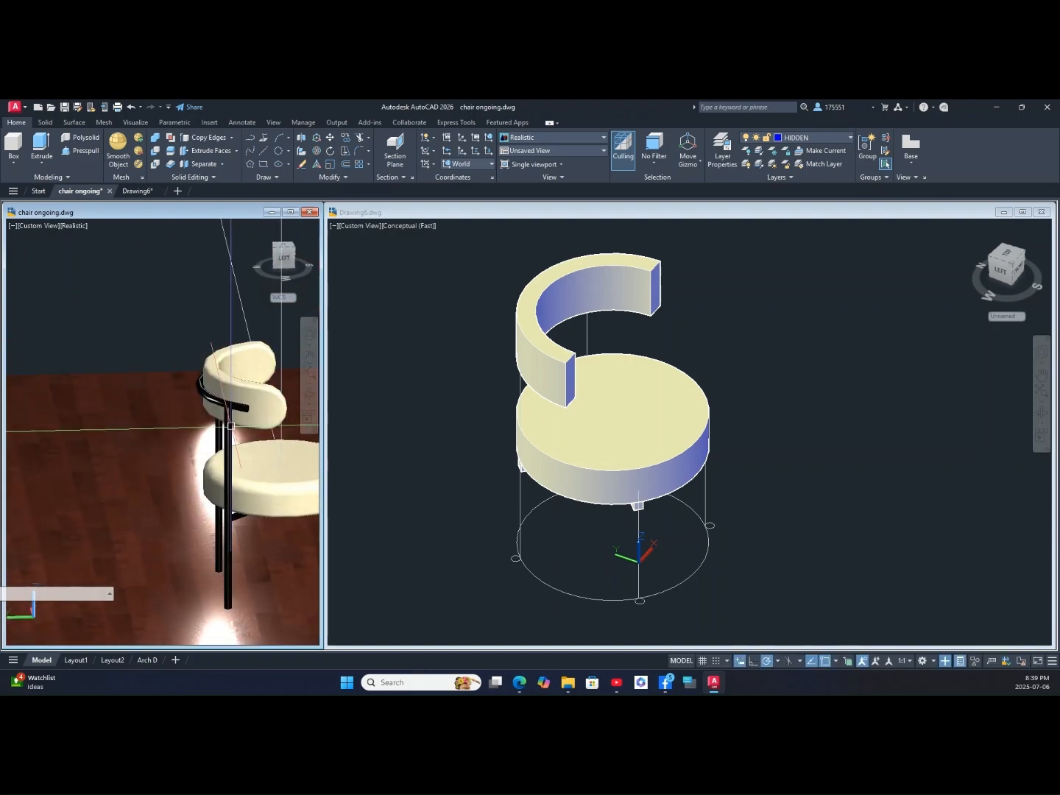
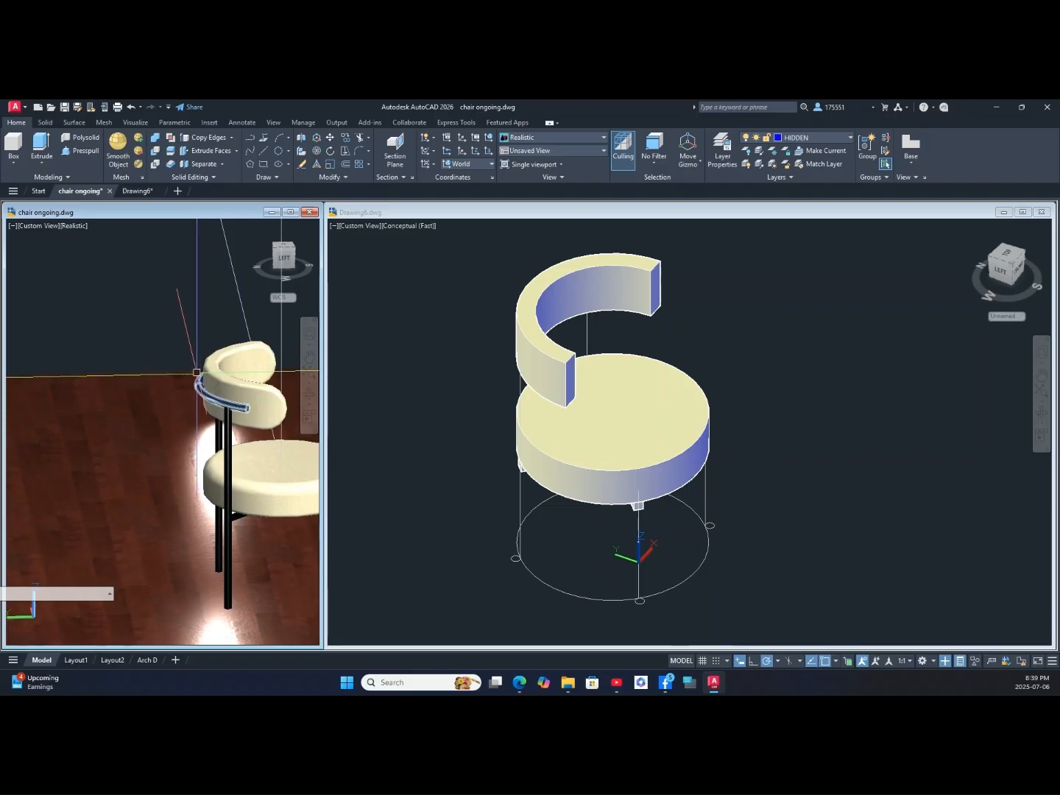
{"action": "left_click", "coordinate": [147, 660]}
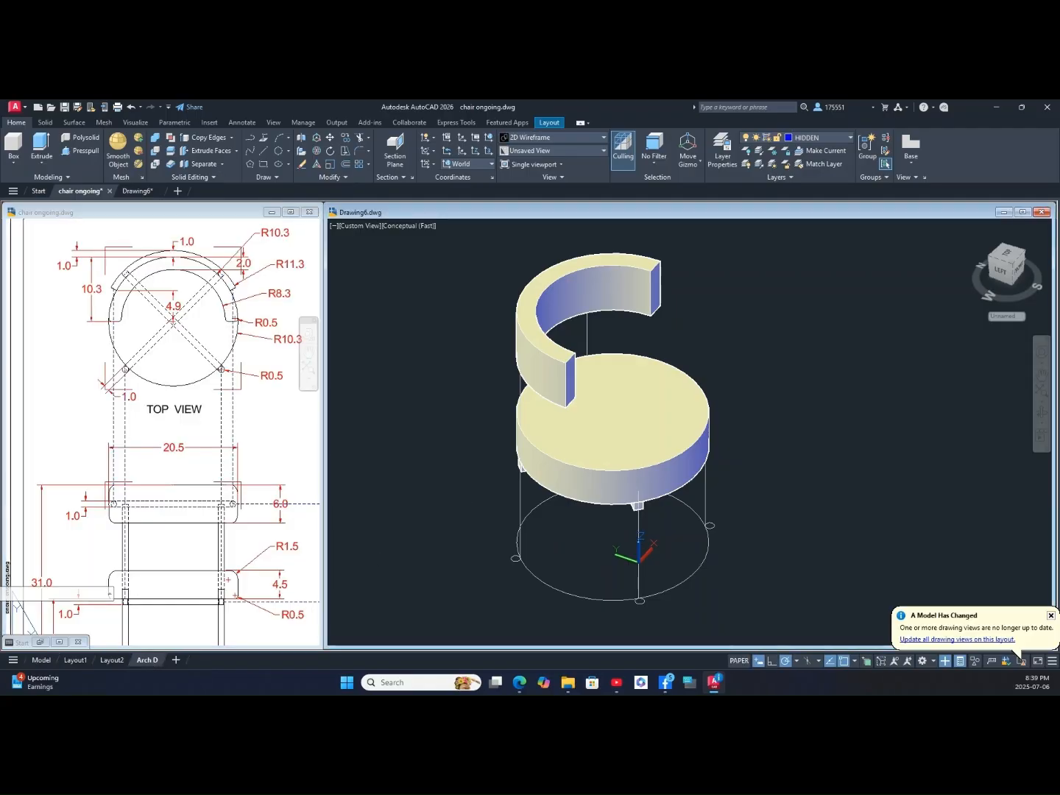
Step: In Drawing6, move the large base circle straight up from the foot of a leg line to the rear leg line's top end
{"action": "left_click", "coordinate": [491, 473]}
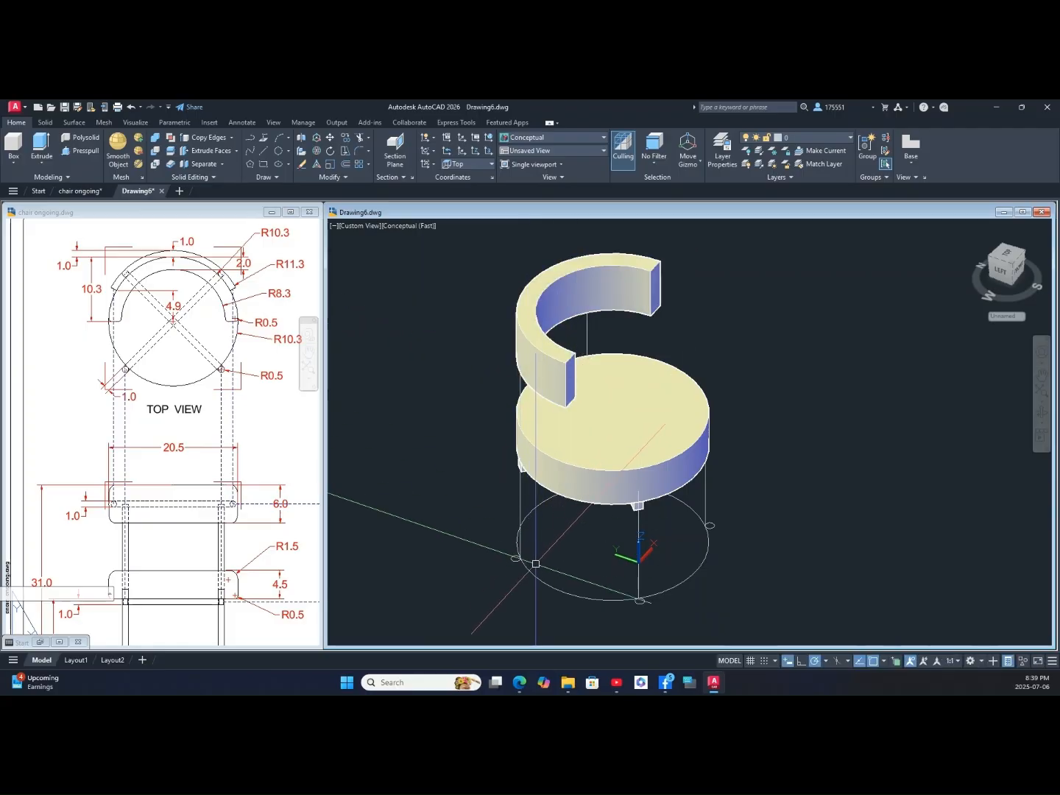
{"action": "left_click", "coordinate": [540, 580]}
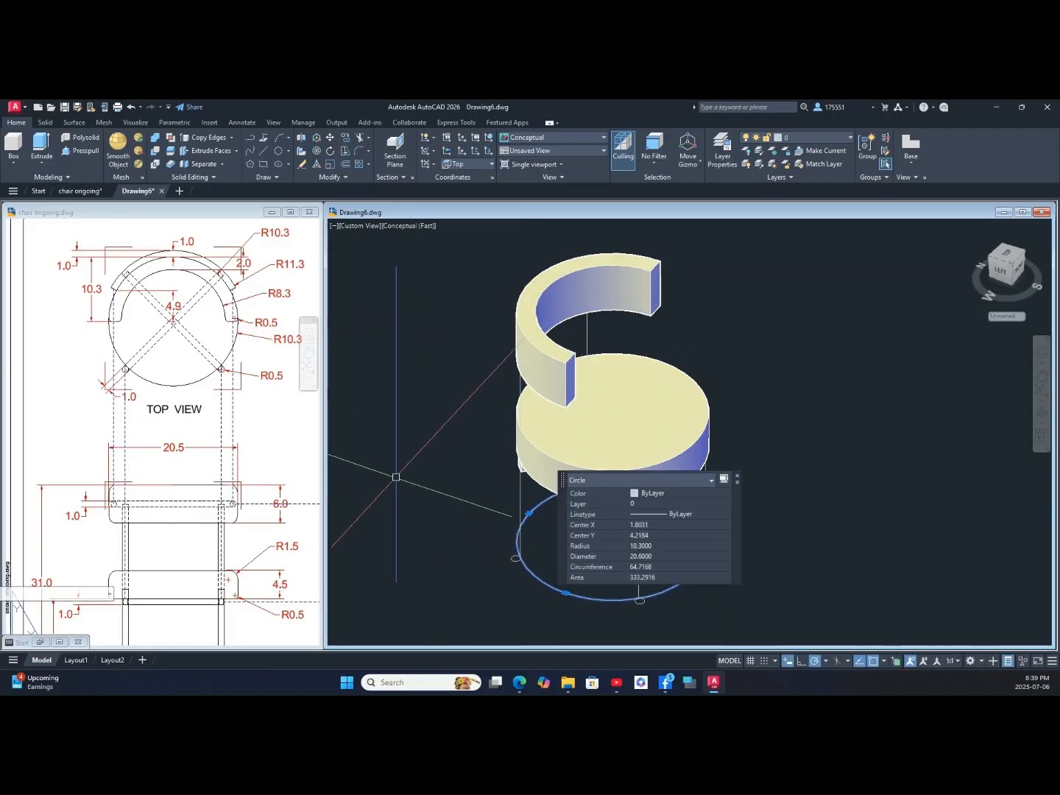
{"action": "right_click", "coordinate": [399, 424]}
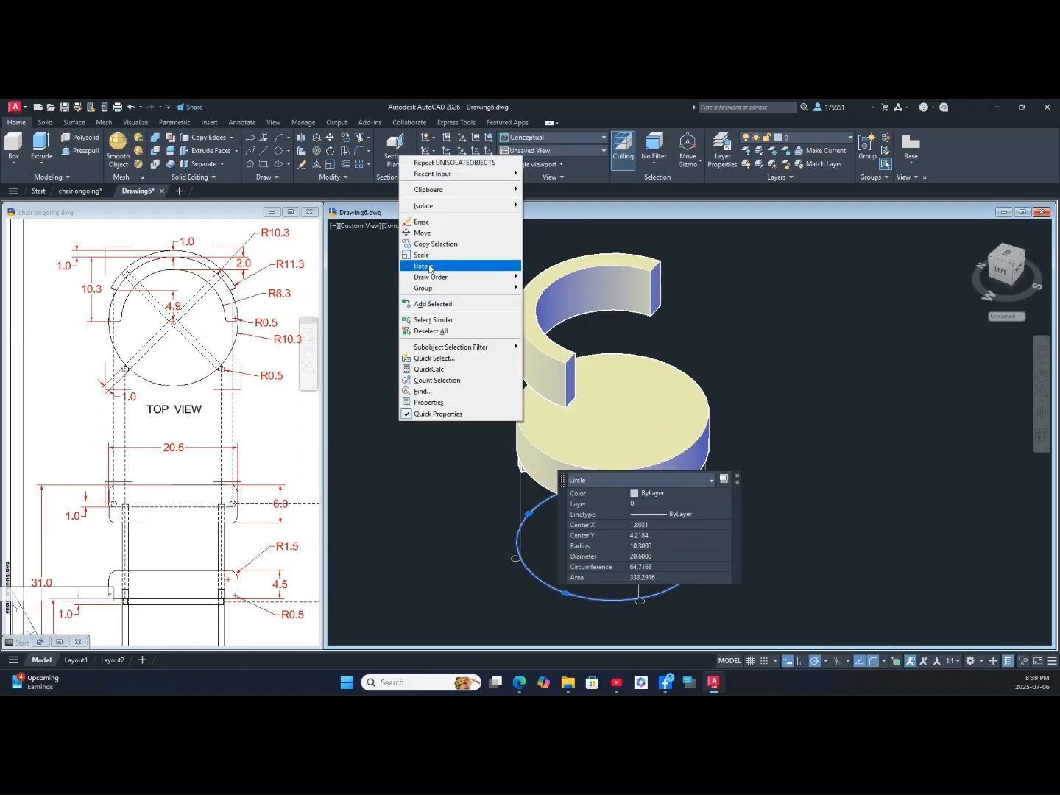
{"action": "left_click", "coordinate": [422, 232]}
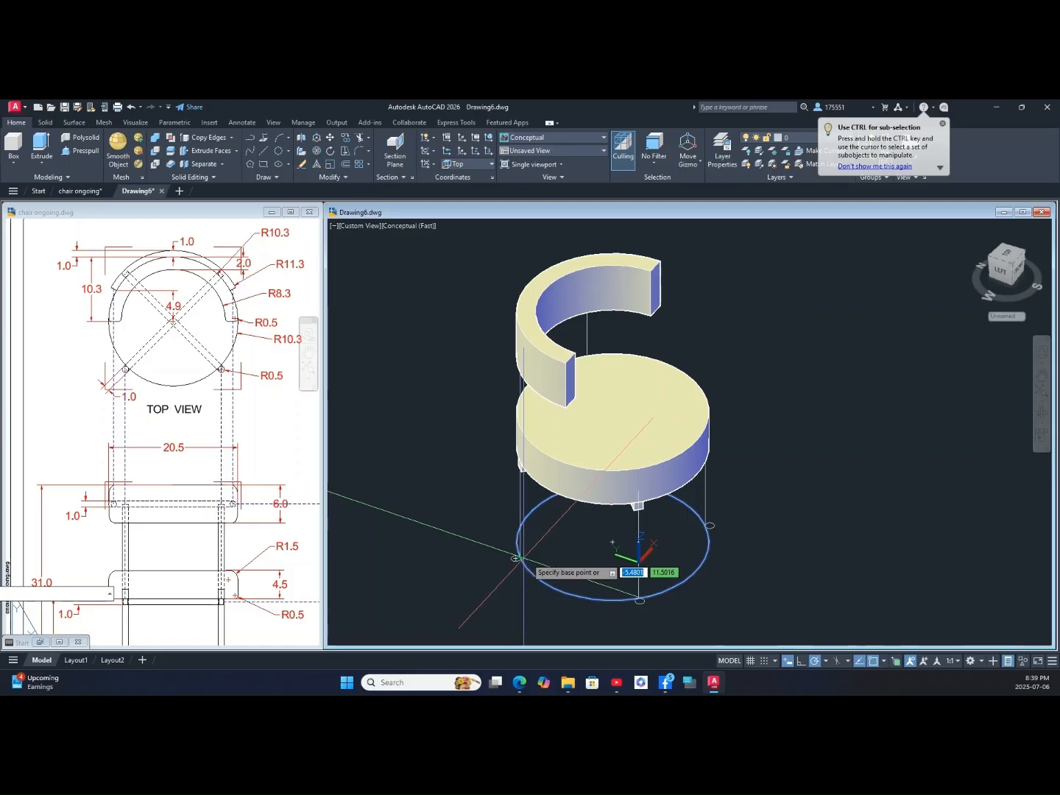
{"action": "scroll", "coordinate": [651, 561], "scroll_direction": "up", "scroll_amount": 3}
{"action": "scroll", "coordinate": [663, 561], "scroll_direction": "down", "scroll_amount": 1}
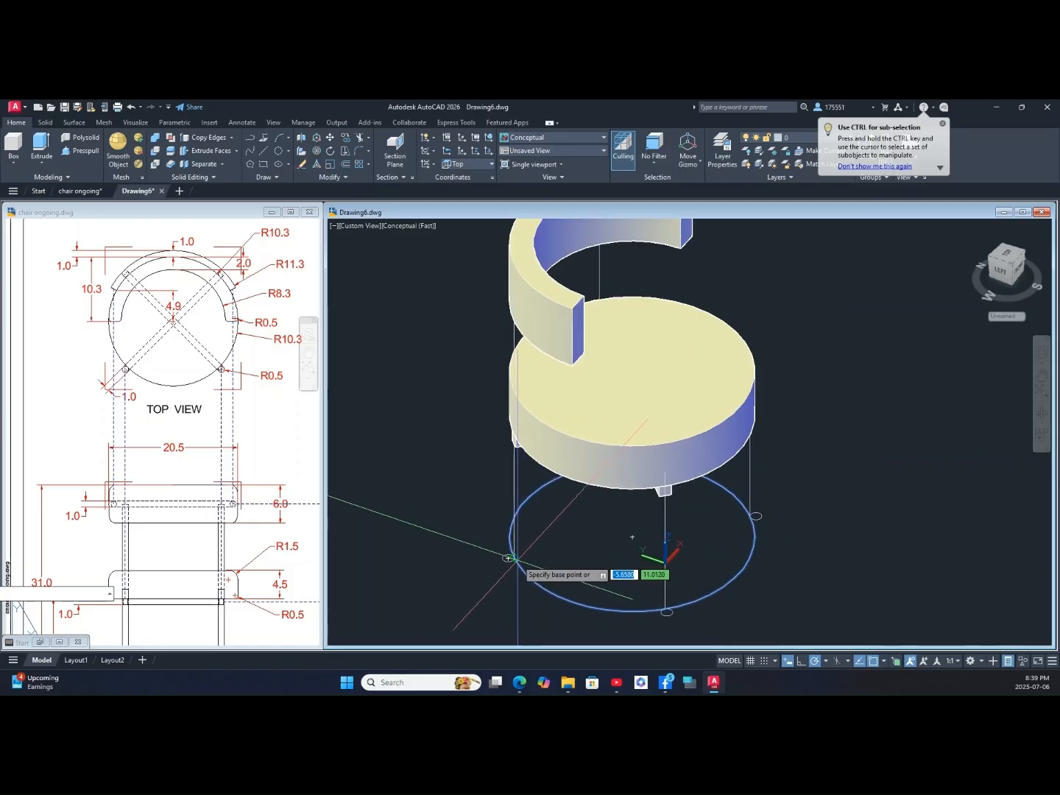
{"action": "scroll", "coordinate": [508, 559], "scroll_direction": "up", "scroll_amount": 3}
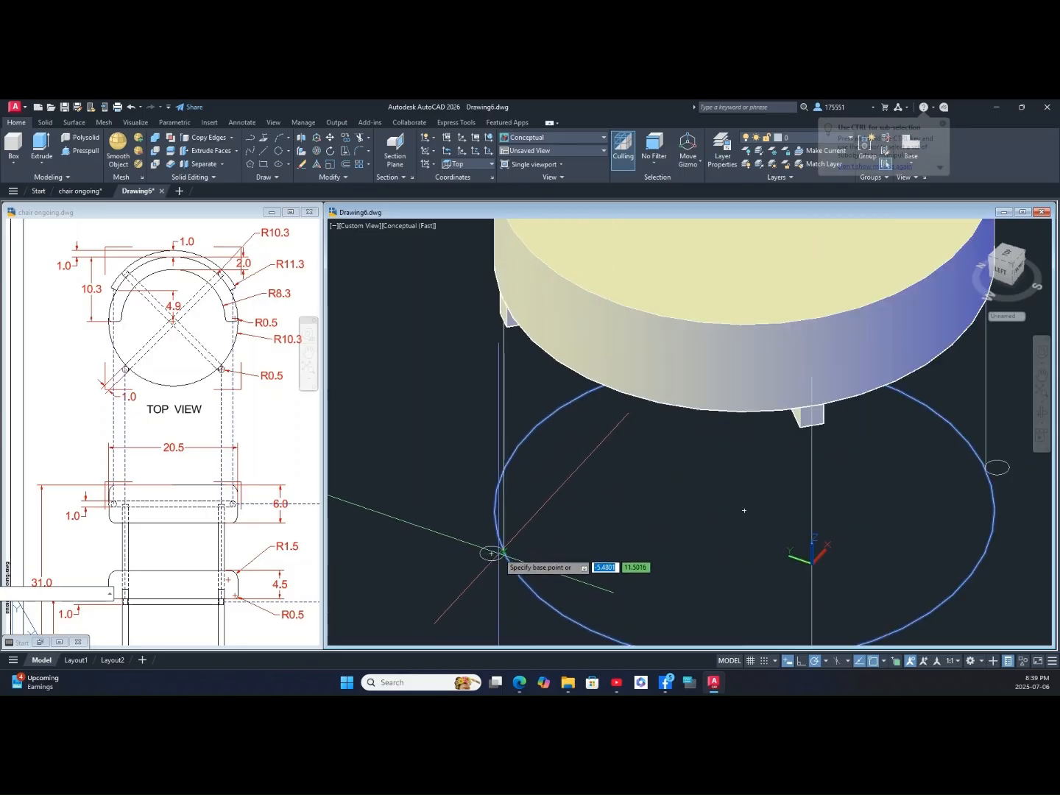
{"action": "left_click", "coordinate": [507, 545]}
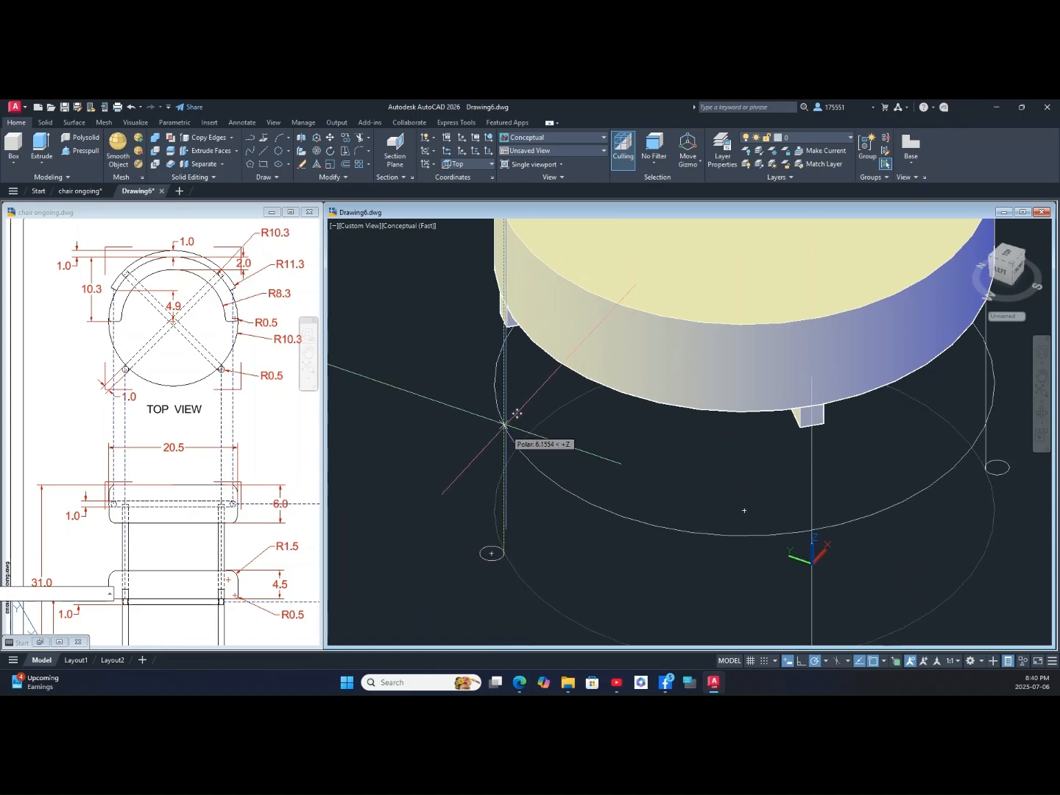
{"action": "middle_click_drag", "start_coordinate": [507, 426], "coordinate": [505, 644]}
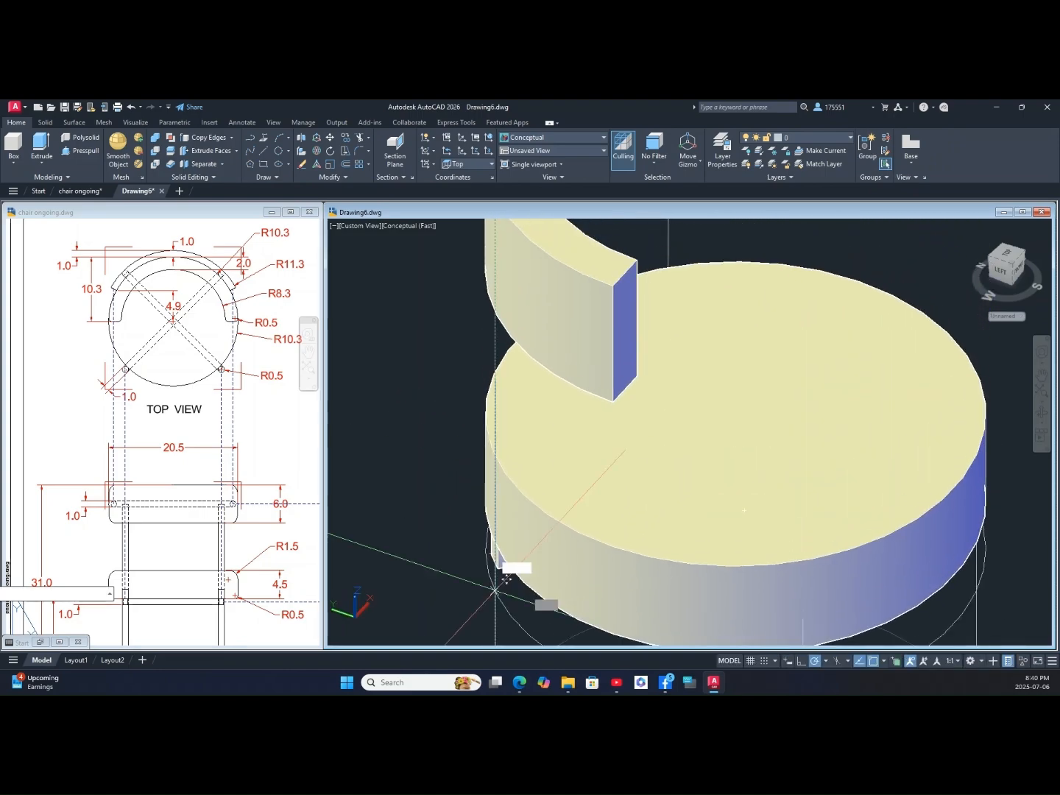
{"action": "middle_click_drag", "start_coordinate": [508, 393], "coordinate": [508, 532], "text": "shift"}
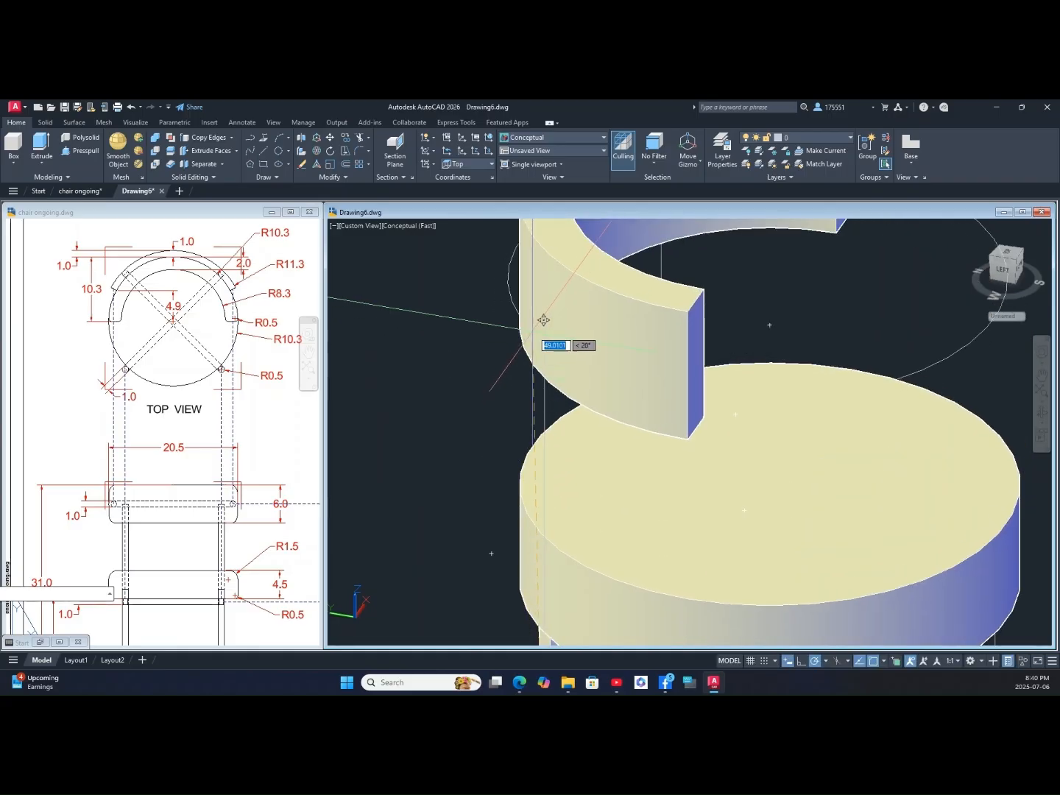
{"action": "scroll", "coordinate": [545, 318], "scroll_direction": "down", "scroll_amount": 4}
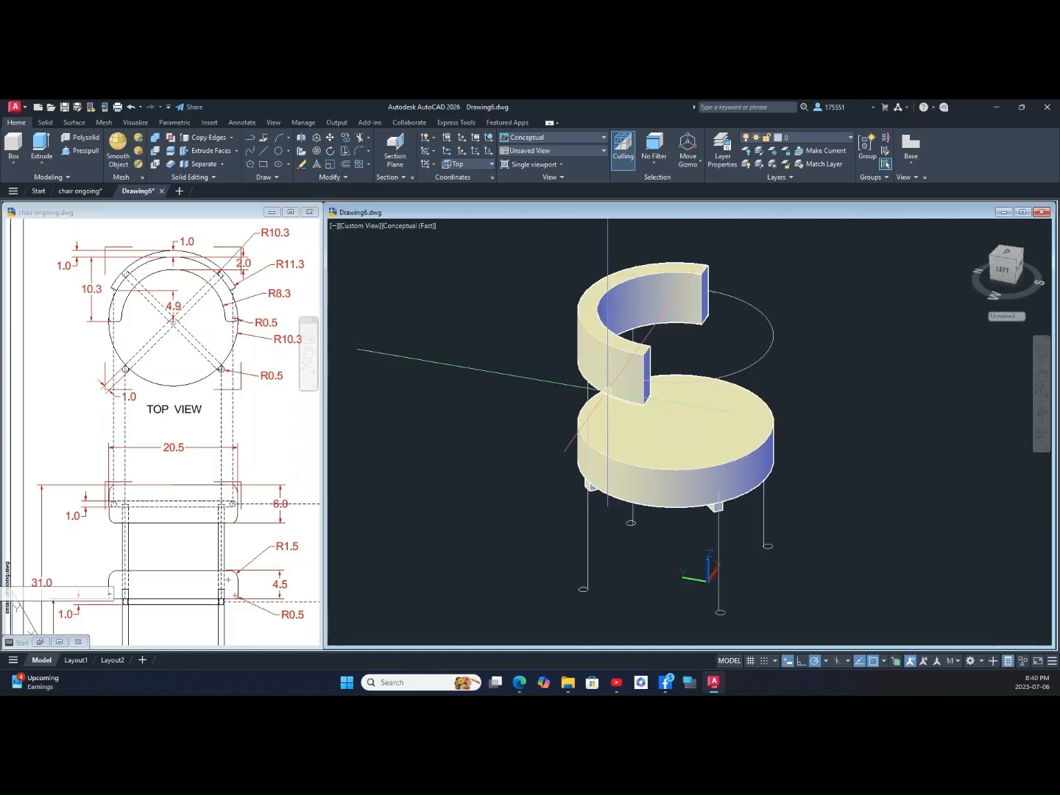
Step: Hide the backrest, seat and two crossbar solids, and set the view to Top
{"action": "middle_click_drag", "start_coordinate": [615, 447], "coordinate": [698, 439], "text": "shift"}
{"action": "left_click", "coordinate": [593, 379]}
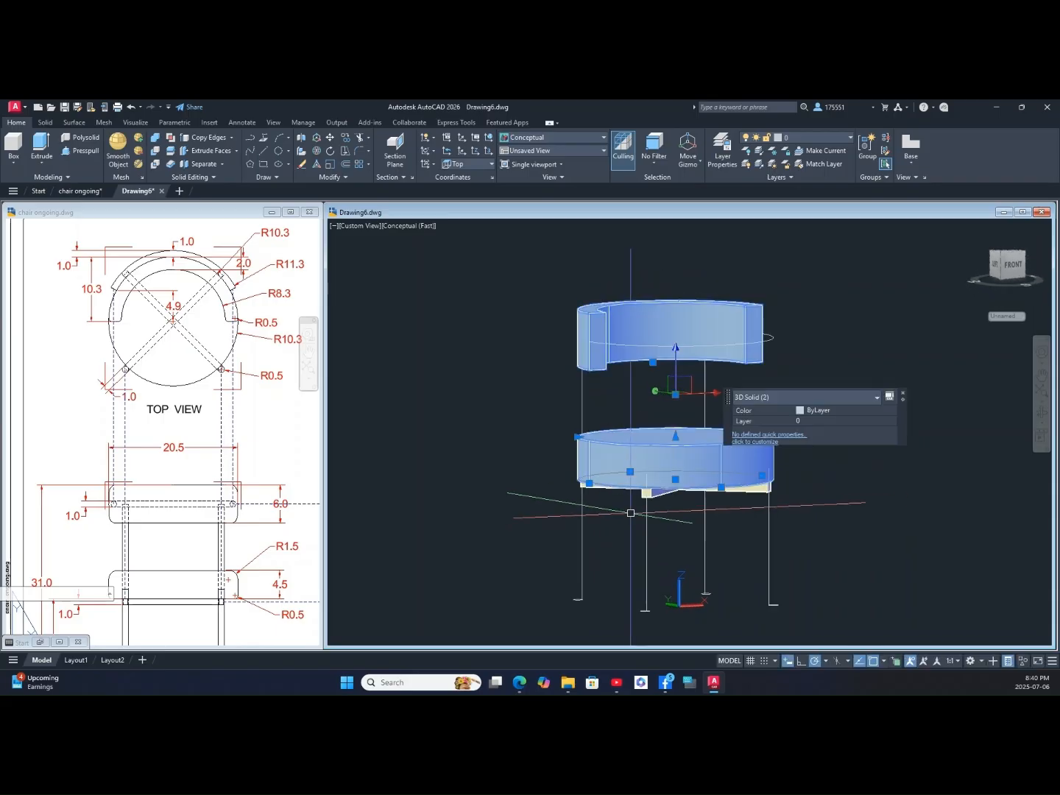
{"action": "left_click", "coordinate": [657, 496]}
{"action": "middle_click_drag", "start_coordinate": [601, 501], "coordinate": [601, 500], "text": "shift"}
{"action": "left_click", "coordinate": [601, 495]}
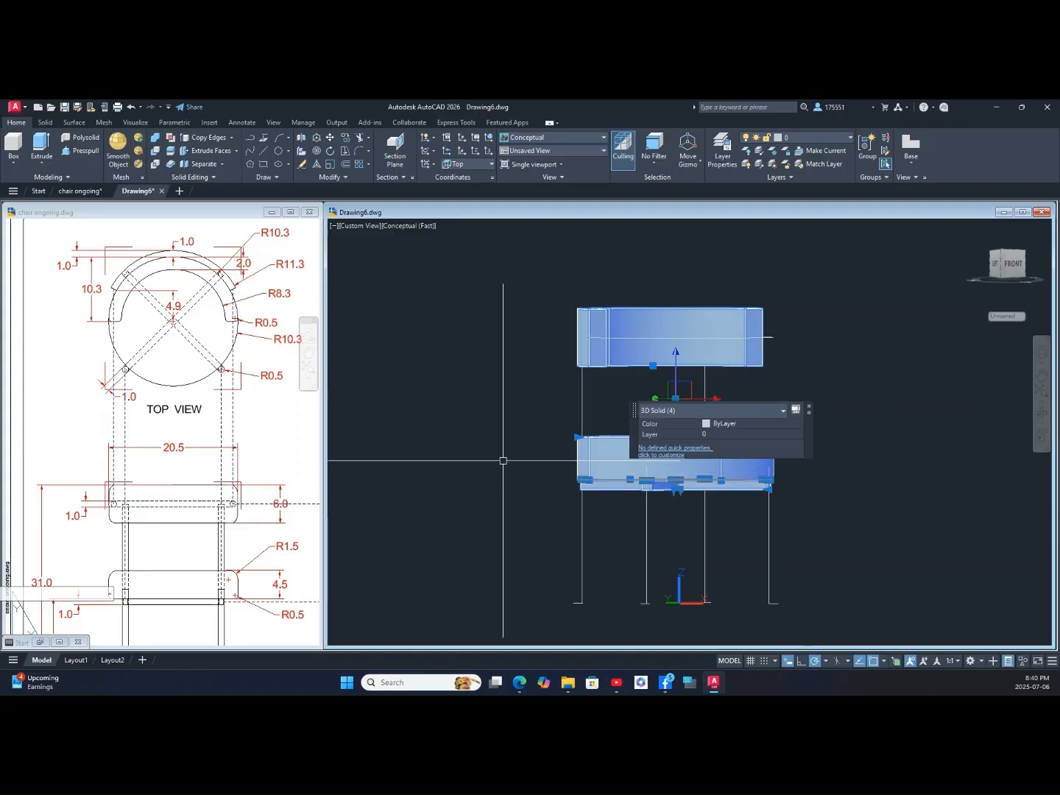
{"action": "right_click", "coordinate": [417, 344]}
{"action": "mouse_move", "coordinate": [449, 396]}
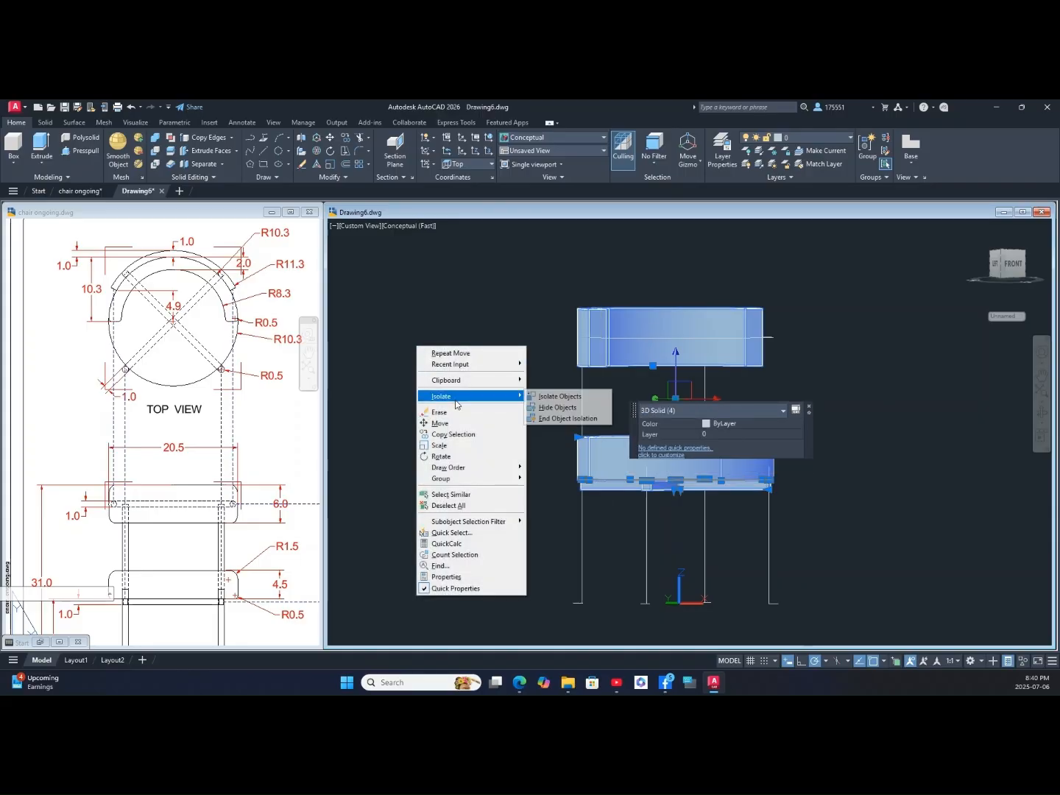
{"action": "left_click", "coordinate": [552, 407]}
{"action": "middle_click_drag", "start_coordinate": [552, 406], "coordinate": [544, 468], "text": "shift"}
{"action": "left_click", "coordinate": [366, 226]}
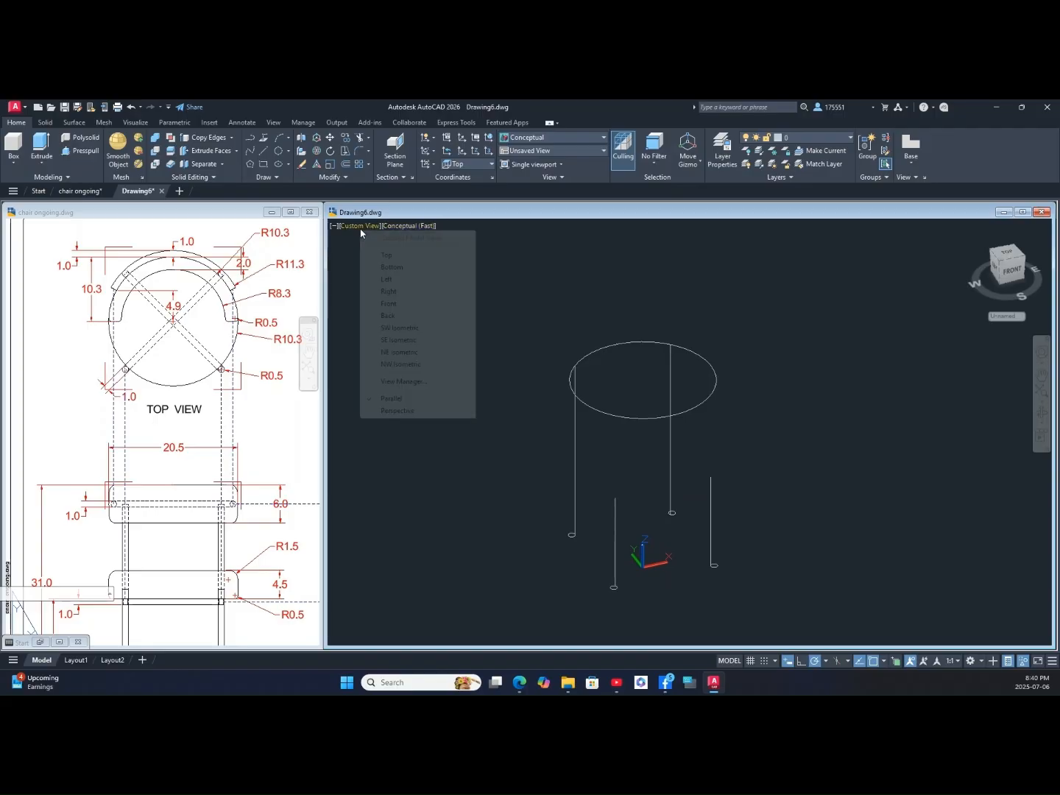
{"action": "left_click", "coordinate": [397, 255]}
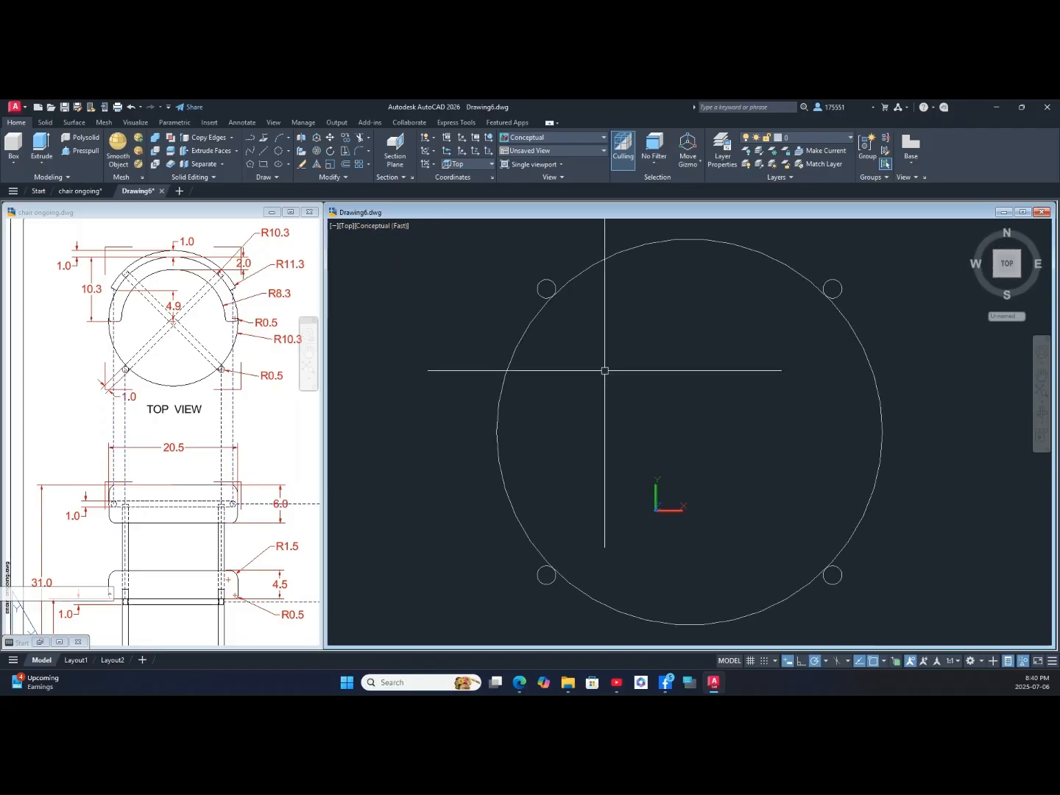
Step: Using the reference top view, draw a 4.9 line upward from the large circle's center, continuing horizontally right past the circle
{"action": "left_click", "coordinate": [194, 321]}
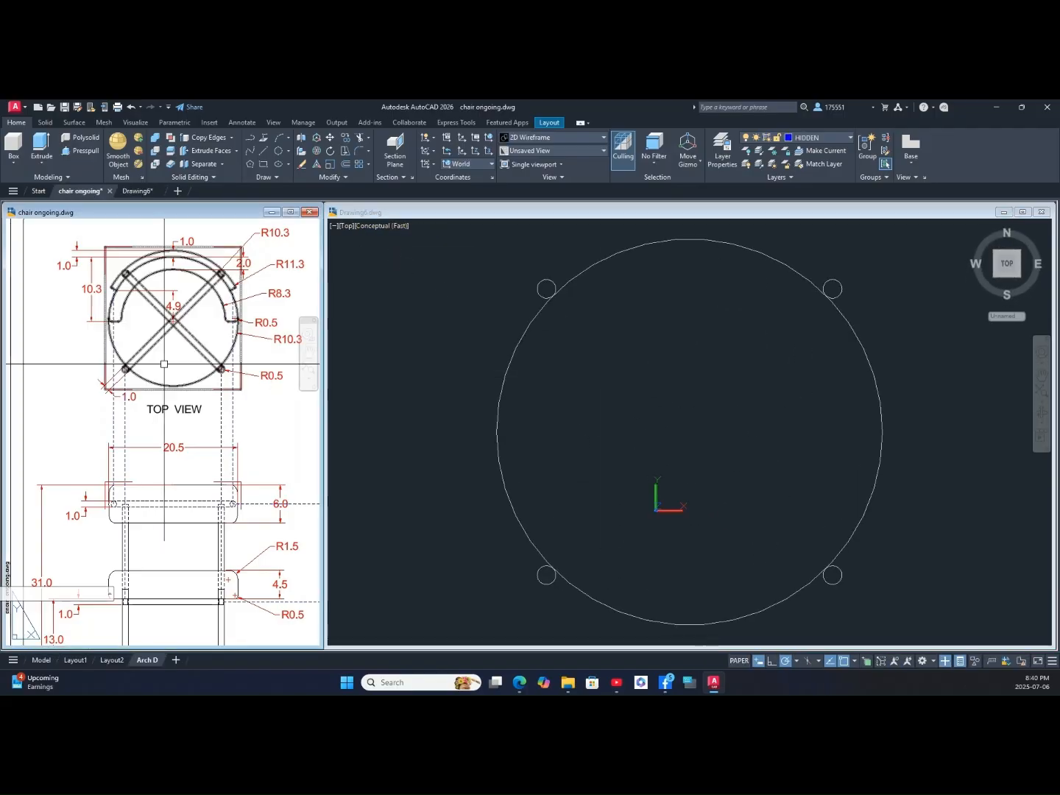
{"action": "middle_click_drag", "start_coordinate": [193, 322], "coordinate": [193, 389]}
{"action": "scroll", "coordinate": [168, 391], "scroll_direction": "up", "scroll_amount": 2}
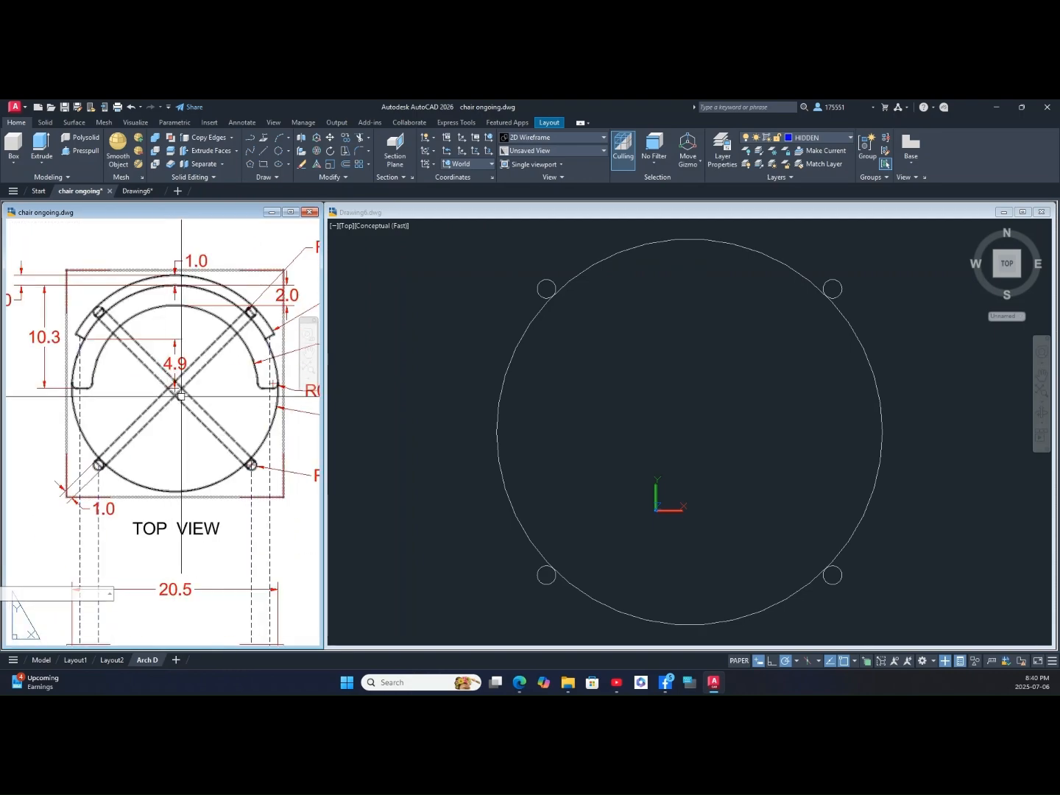
{"action": "left_click", "coordinate": [175, 388]}
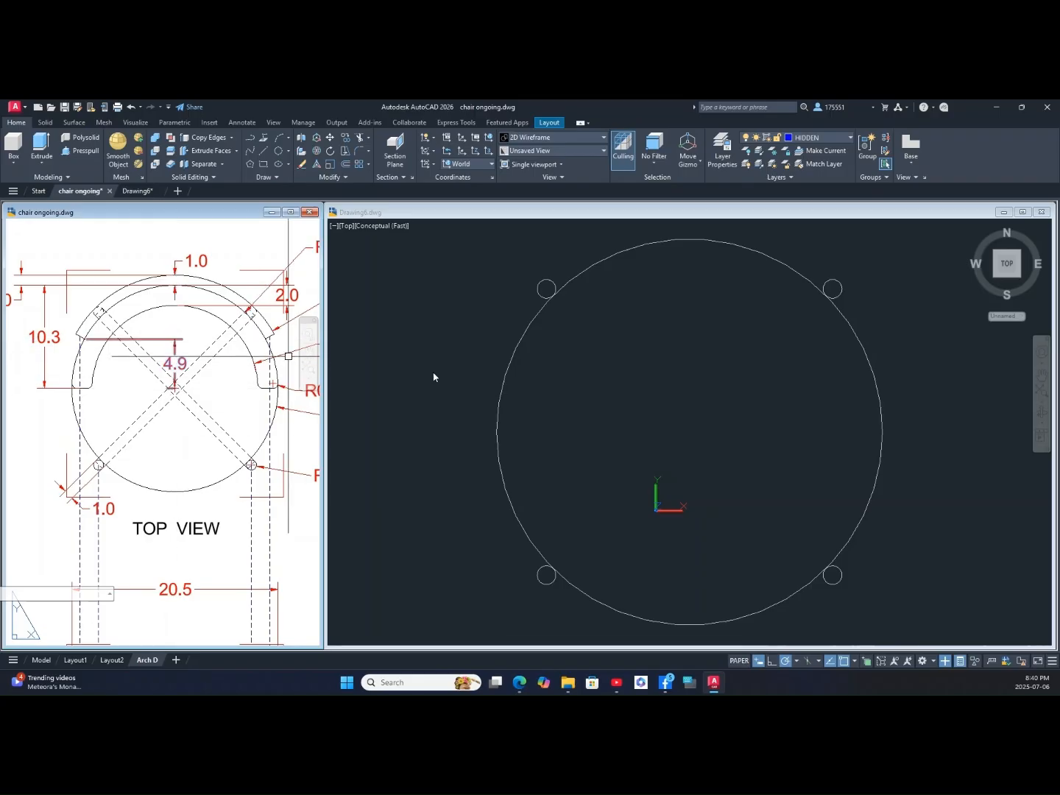
{"action": "left_click", "coordinate": [634, 395]}
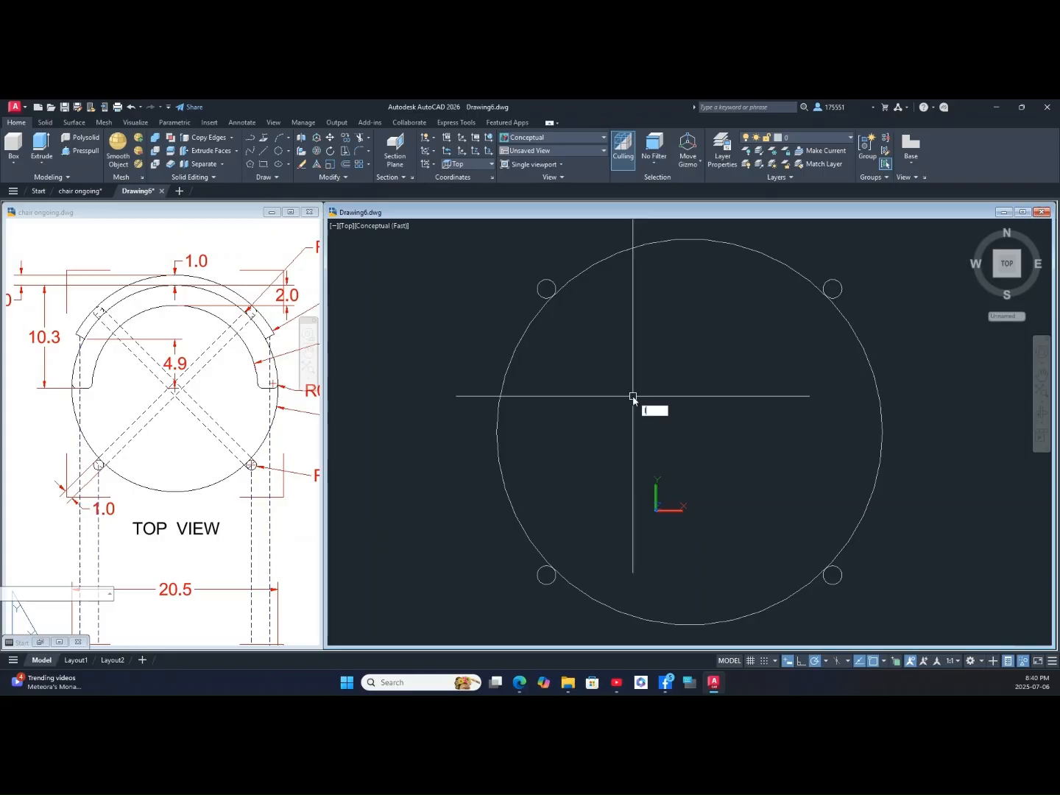
{"action": "type", "text": "l"}
{"action": "key", "text": "Return"}
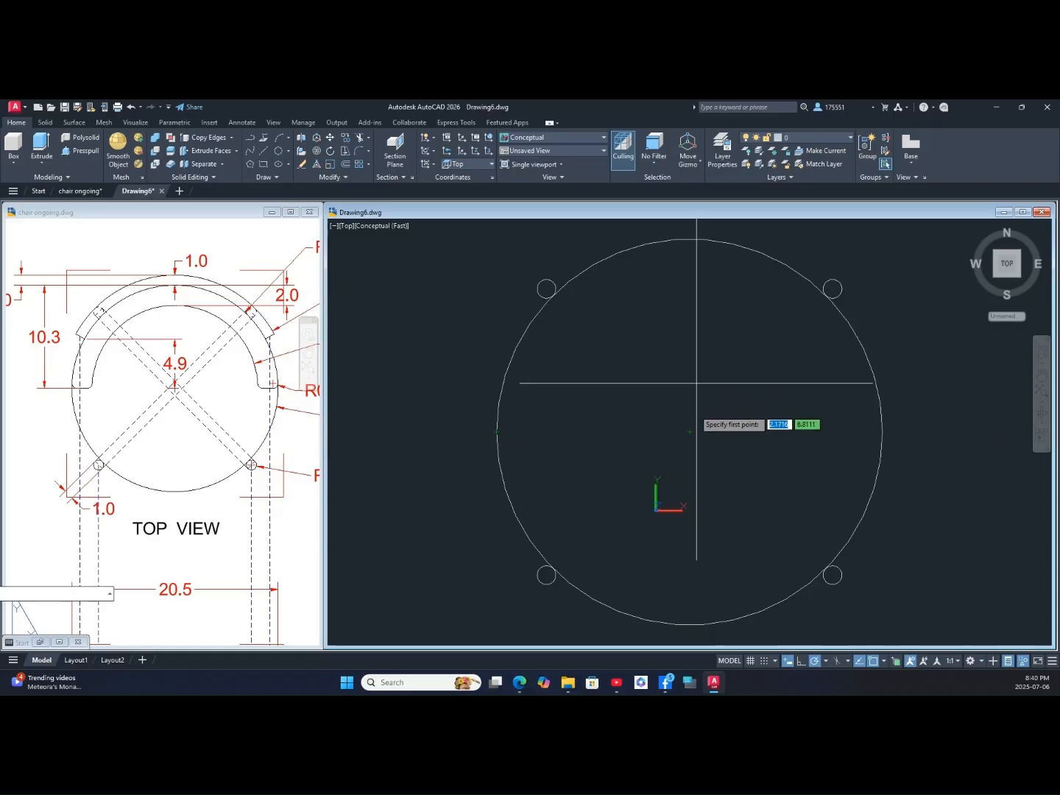
{"action": "left_click", "coordinate": [690, 431]}
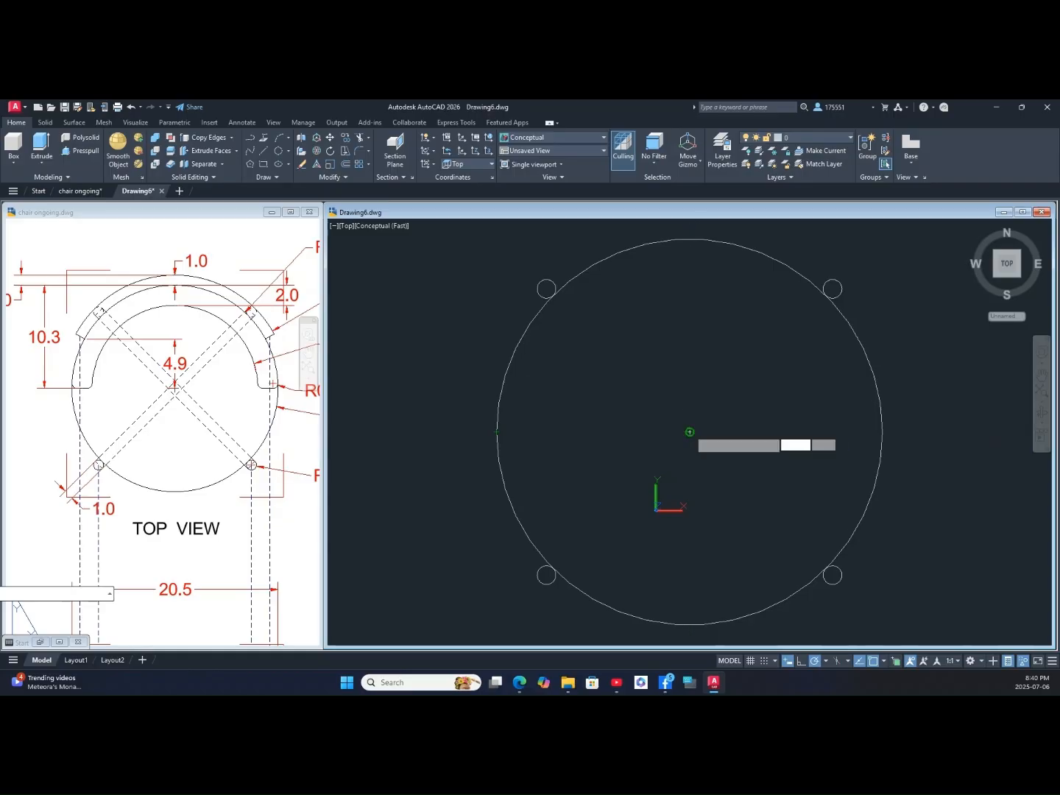
{"action": "left_click", "coordinate": [690, 341]}
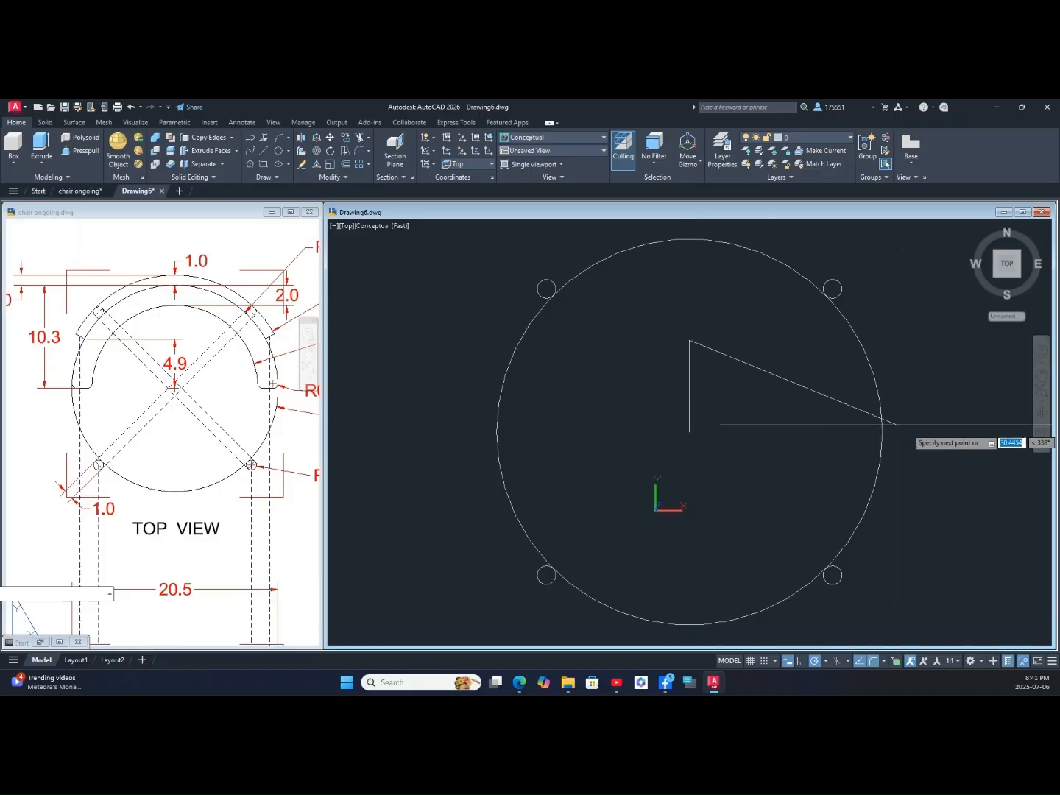
{"action": "left_click", "coordinate": [916, 340]}
{"action": "right_click", "coordinate": [924, 341]}
{"action": "left_click", "coordinate": [943, 348]}
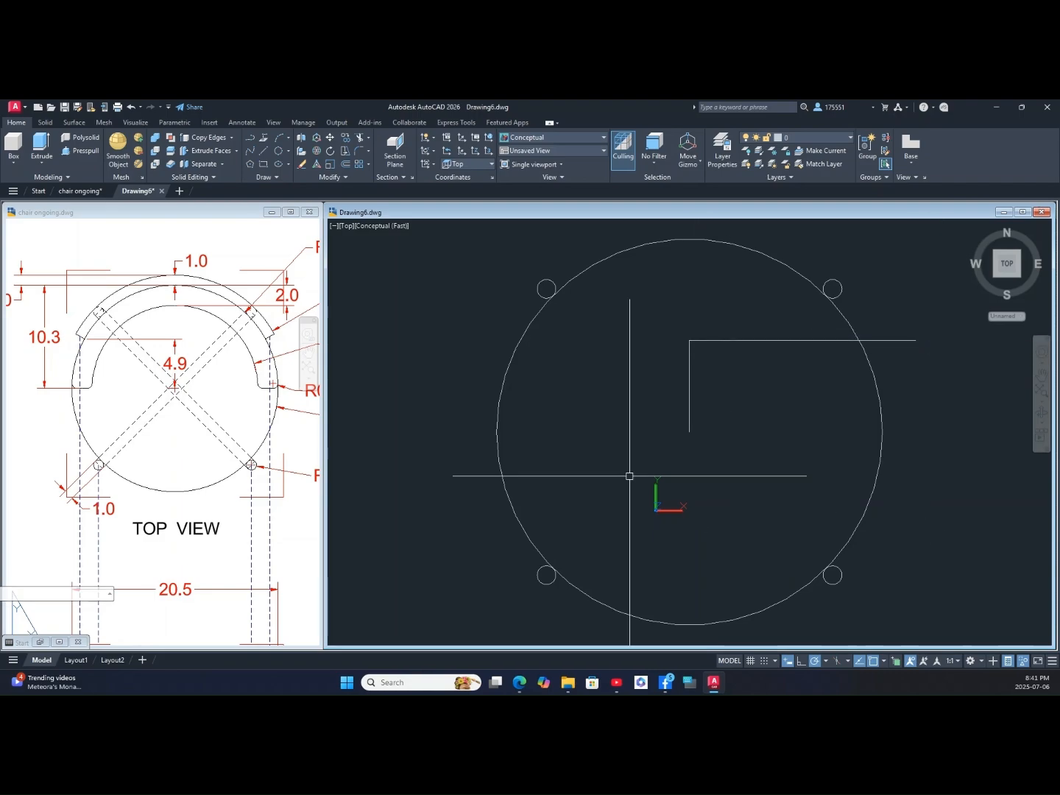
Step: Extend the horizontal line leftward to meet the opposite side of the large circle
{"action": "type", "text": "ex"}
{"action": "key", "text": "Return"}
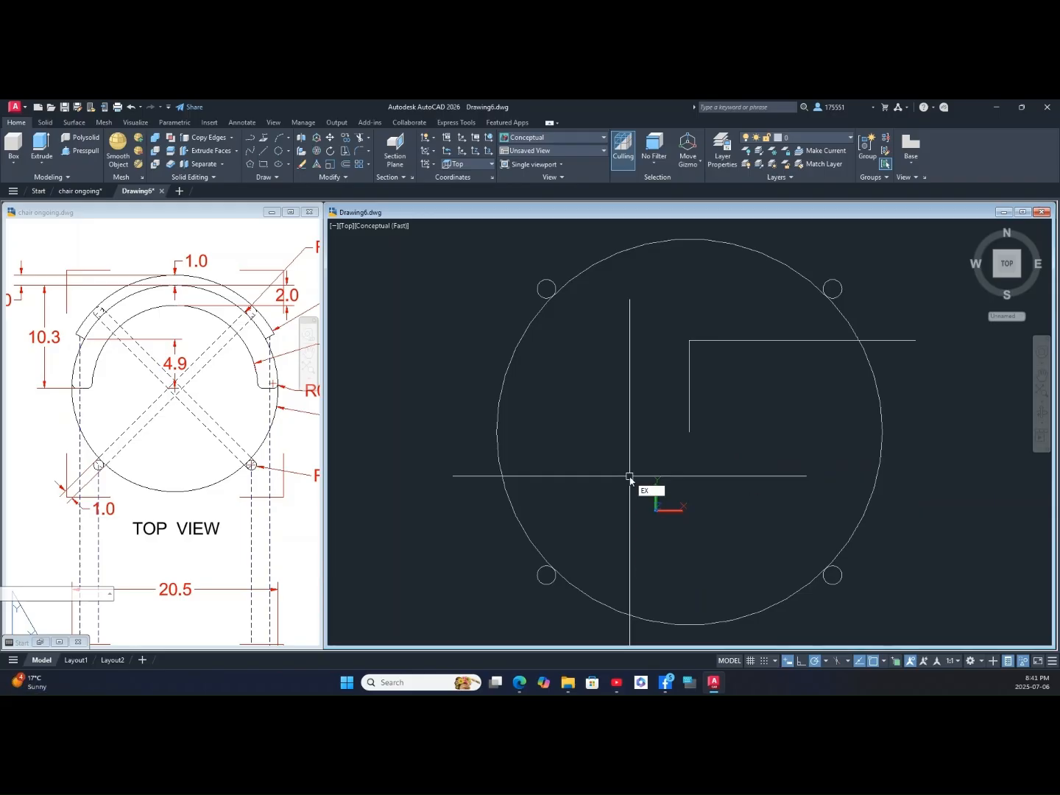
{"action": "left_click", "coordinate": [717, 340]}
{"action": "right_click", "coordinate": [731, 381]}
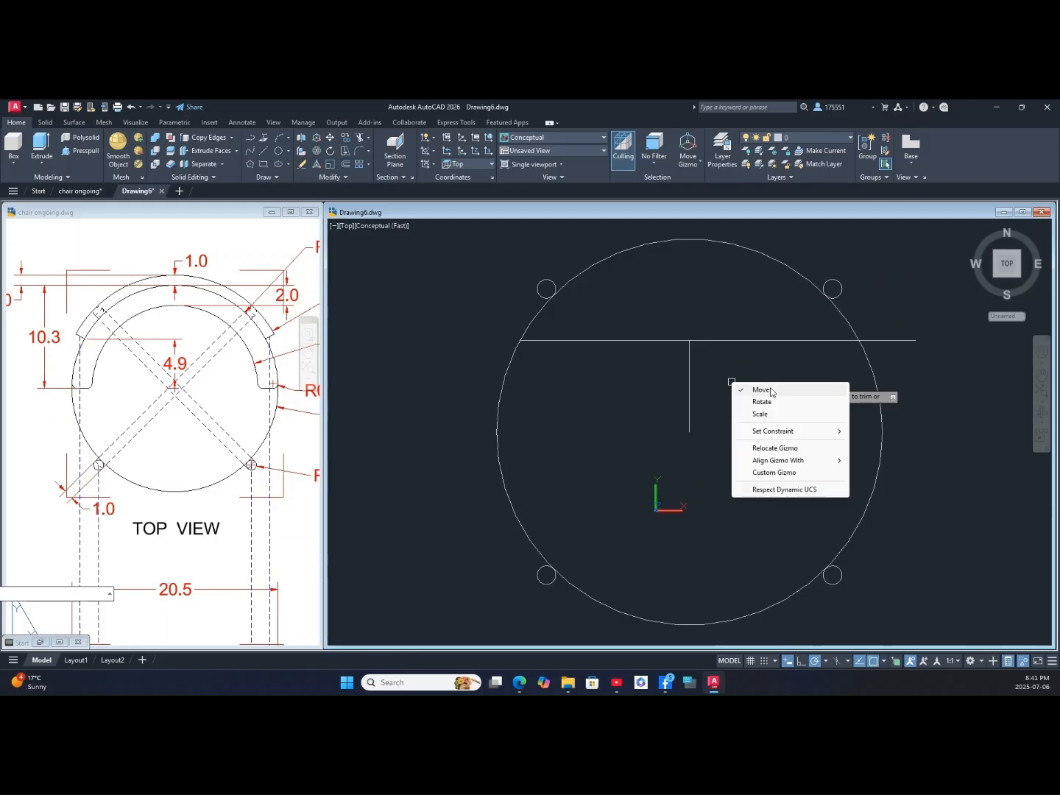
{"action": "left_click", "coordinate": [766, 390]}
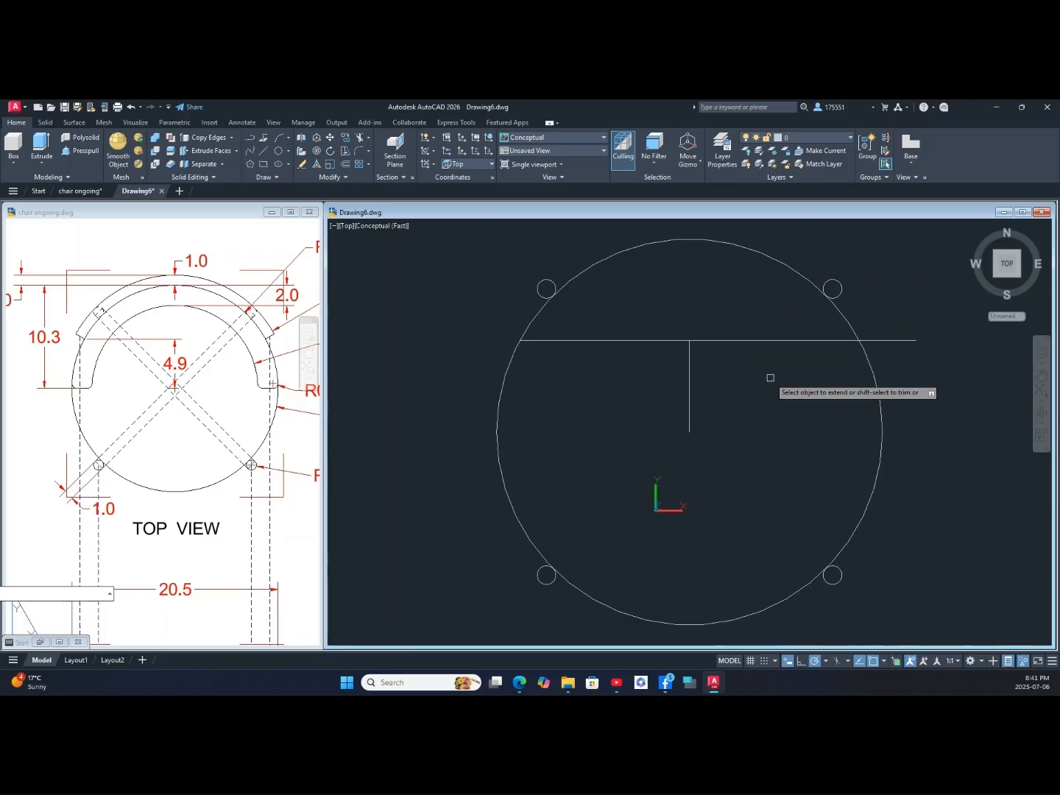
{"action": "key", "text": "Escape"}
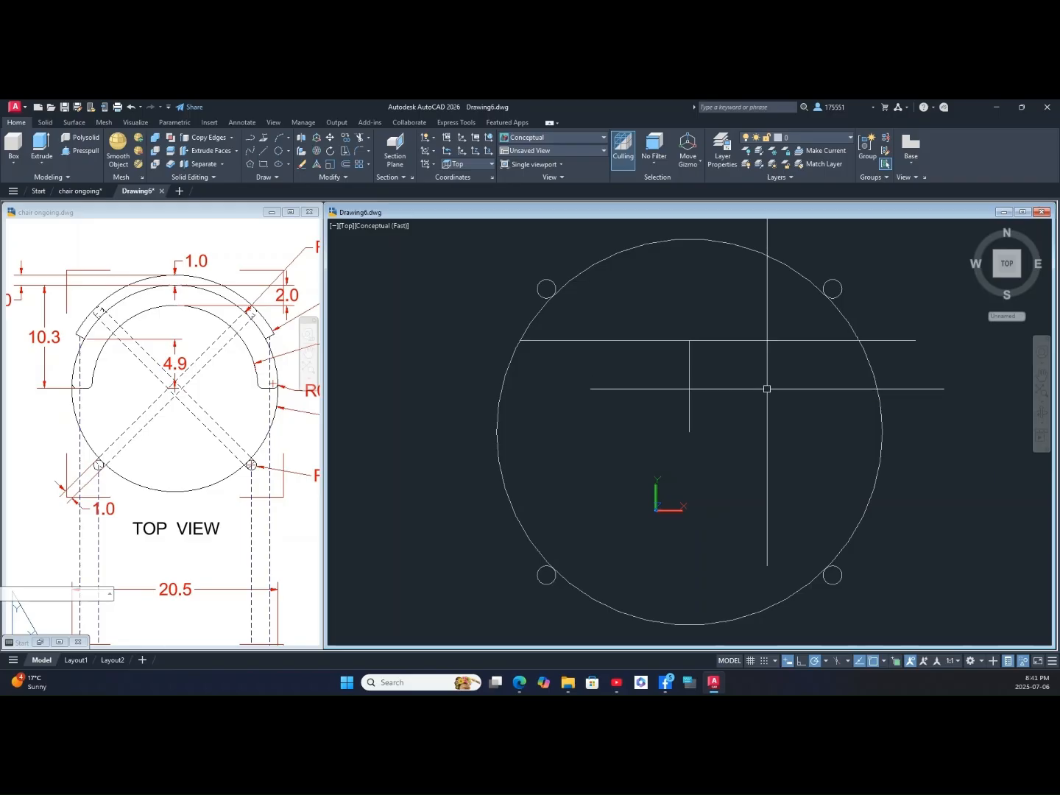
{"action": "right_click", "coordinate": [767, 388]}
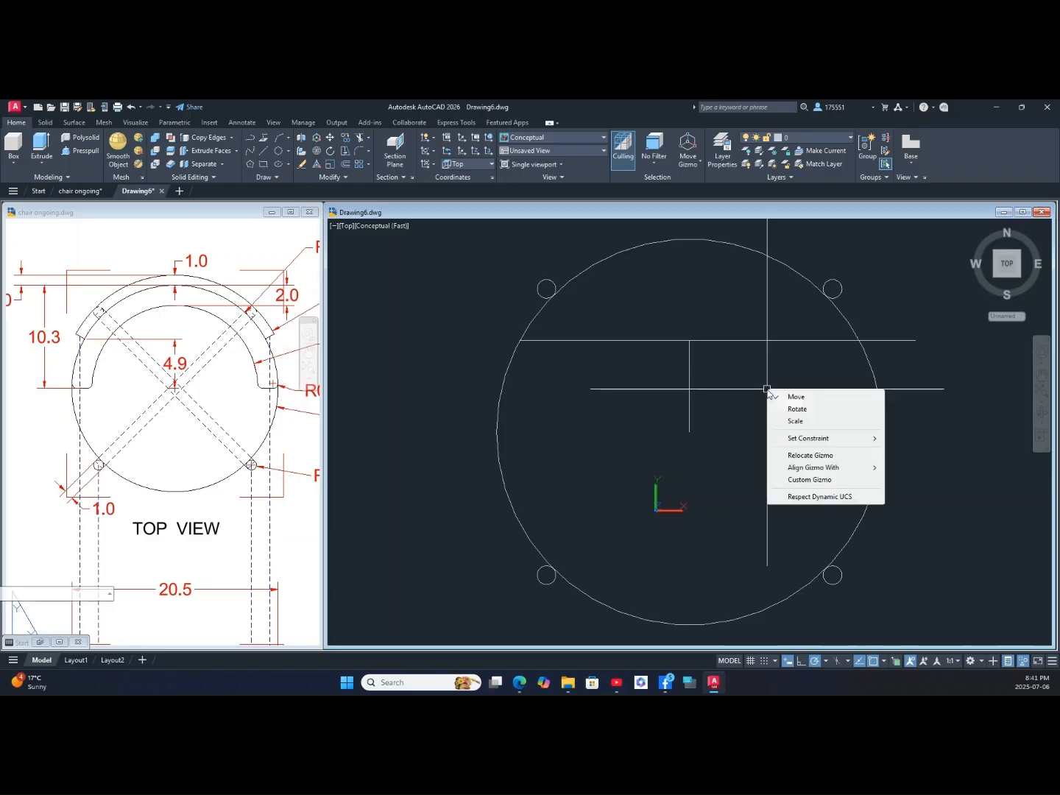
{"action": "left_click", "coordinate": [759, 392]}
{"action": "right_click", "coordinate": [748, 381]}
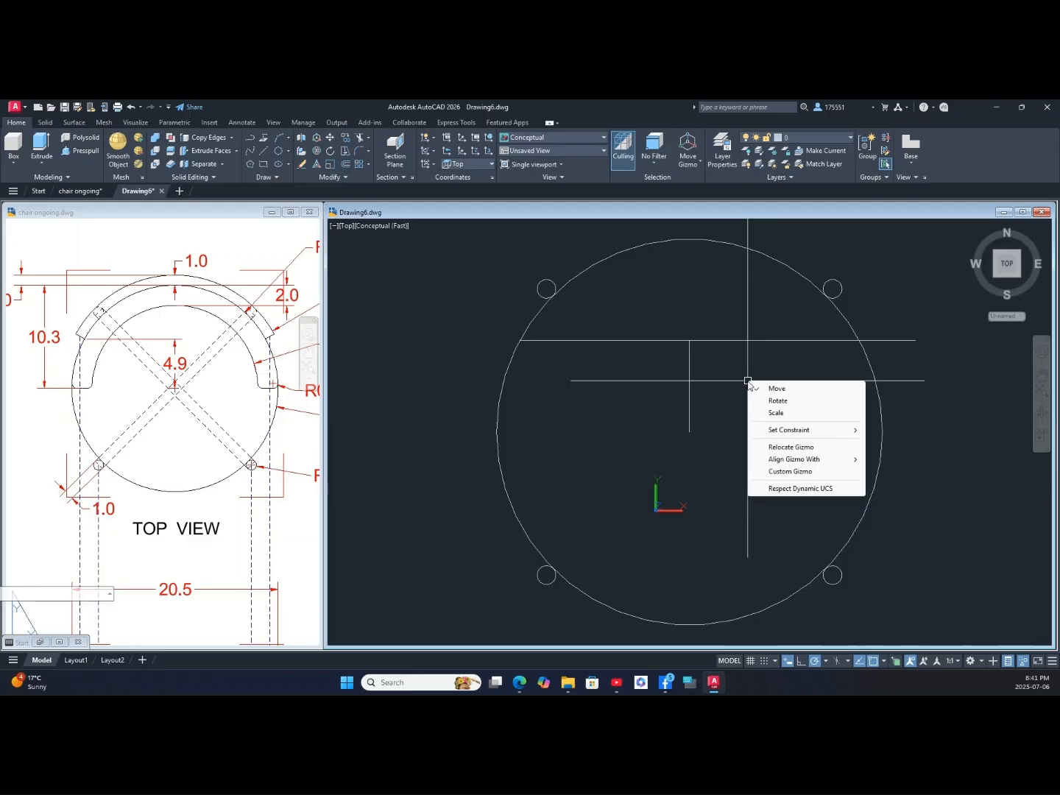
{"action": "key", "text": "Escape"}
Step: Trim away the large circle below the horizontal line and clear the construction lines, leaving the rear arc
{"action": "type", "text": "TR"}
{"action": "key", "text": "Return"}
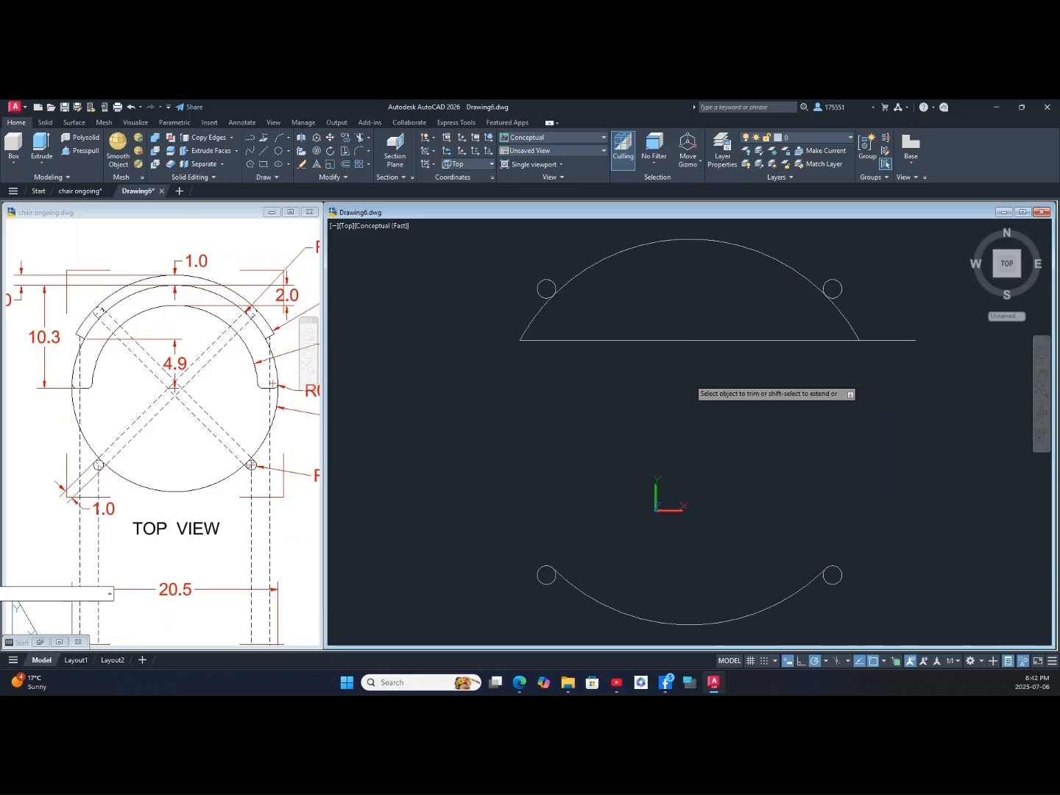
{"action": "left_click", "coordinate": [737, 339]}
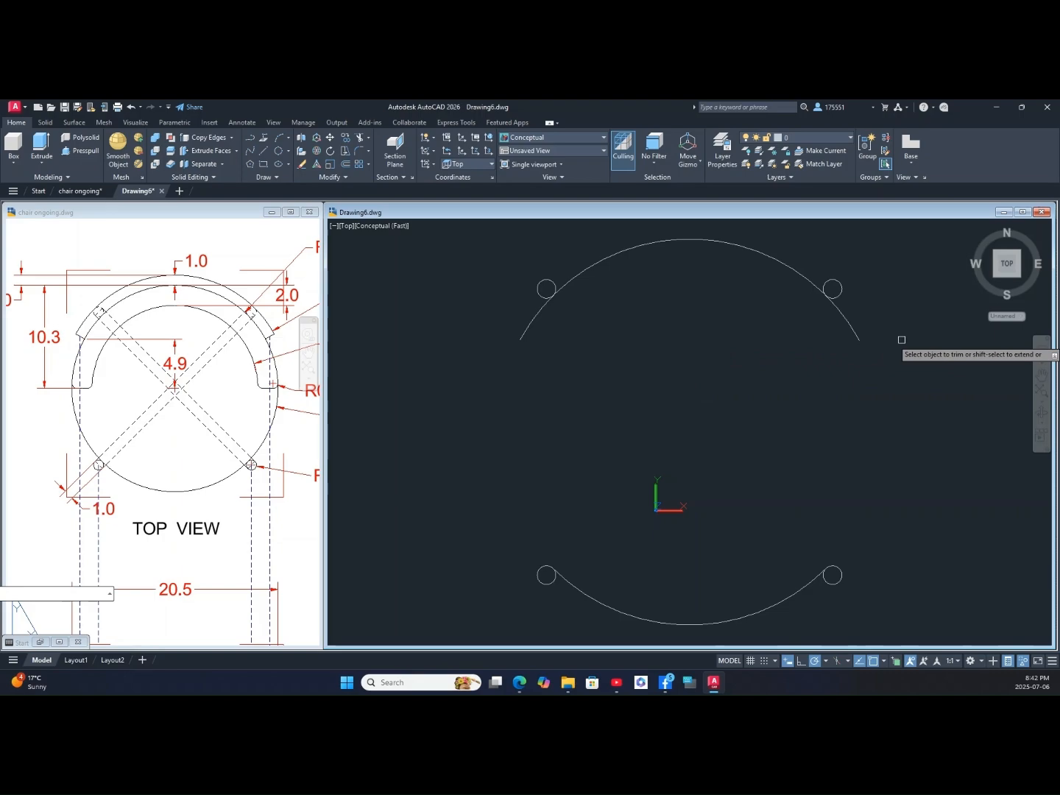
{"action": "right_click", "coordinate": [706, 369]}
{"action": "key", "text": "Escape"}
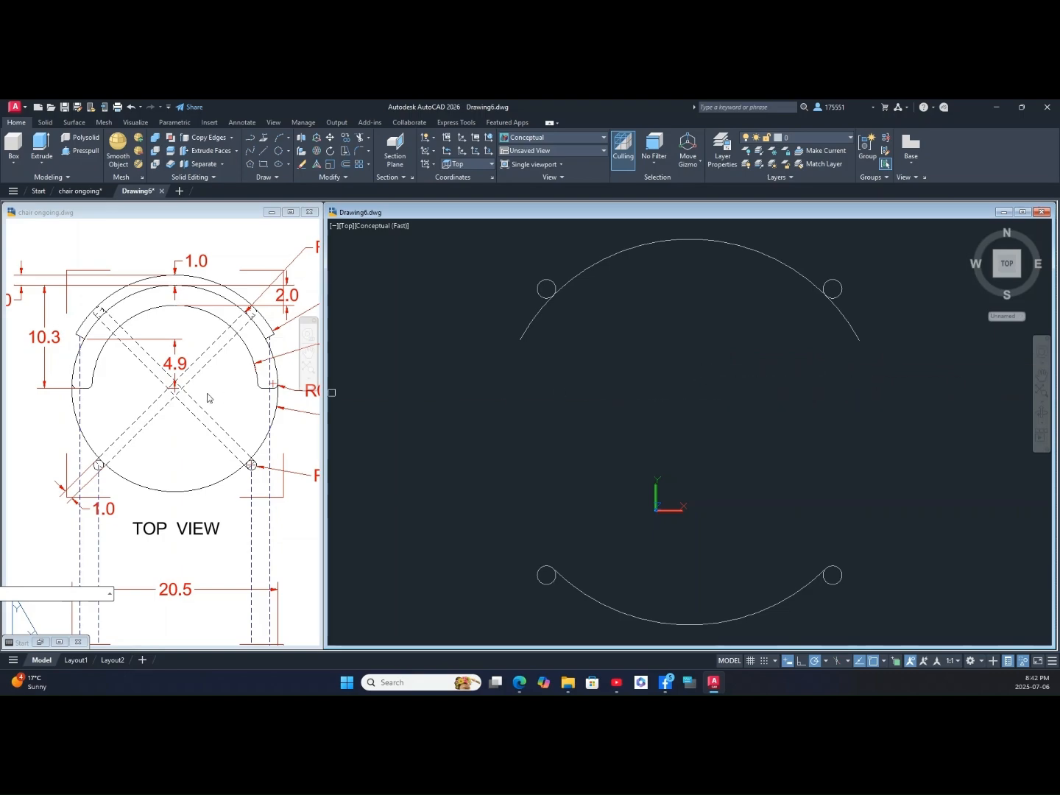
{"action": "right_click", "coordinate": [716, 410]}
{"action": "key", "text": "Escape"}
Step: Using the reference top view, offset the rear arc outward so it runs through the centers of the two rear leg circles
{"action": "left_click", "coordinate": [139, 279]}
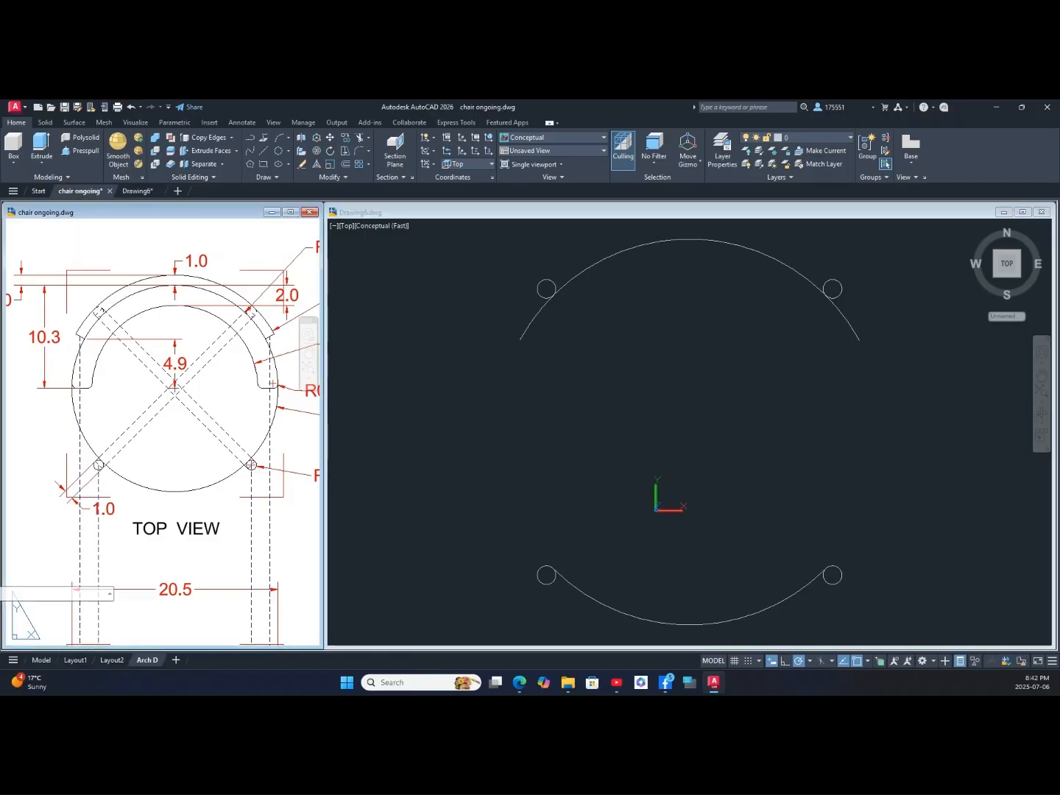
{"action": "middle_click_drag", "start_coordinate": [142, 320], "coordinate": [150, 346]}
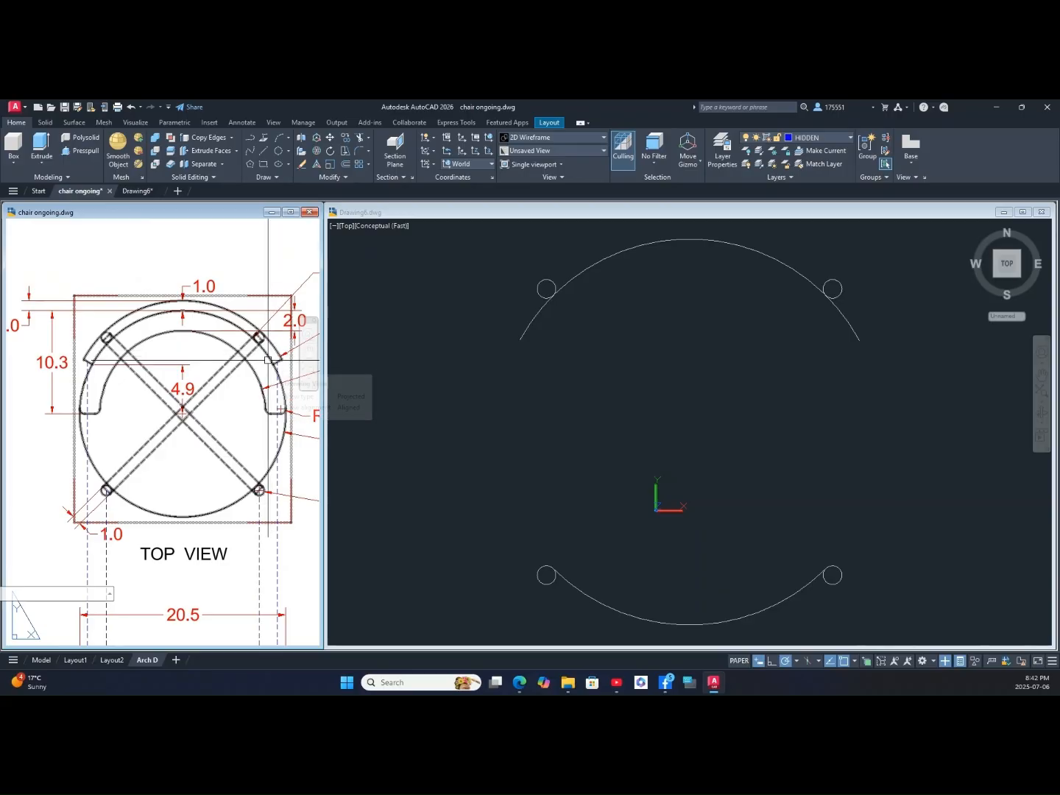
{"action": "mouse_move", "coordinate": [268, 360]}
{"action": "middle_mouse_down"}
{"action": "mouse_move", "coordinate": [222, 218]}
{"action": "mouse_move", "coordinate": [213, 167]}
{"action": "mouse_move", "coordinate": [227, 173]}
{"action": "mouse_move", "coordinate": [182, 230]}
{"action": "middle_mouse_up"}
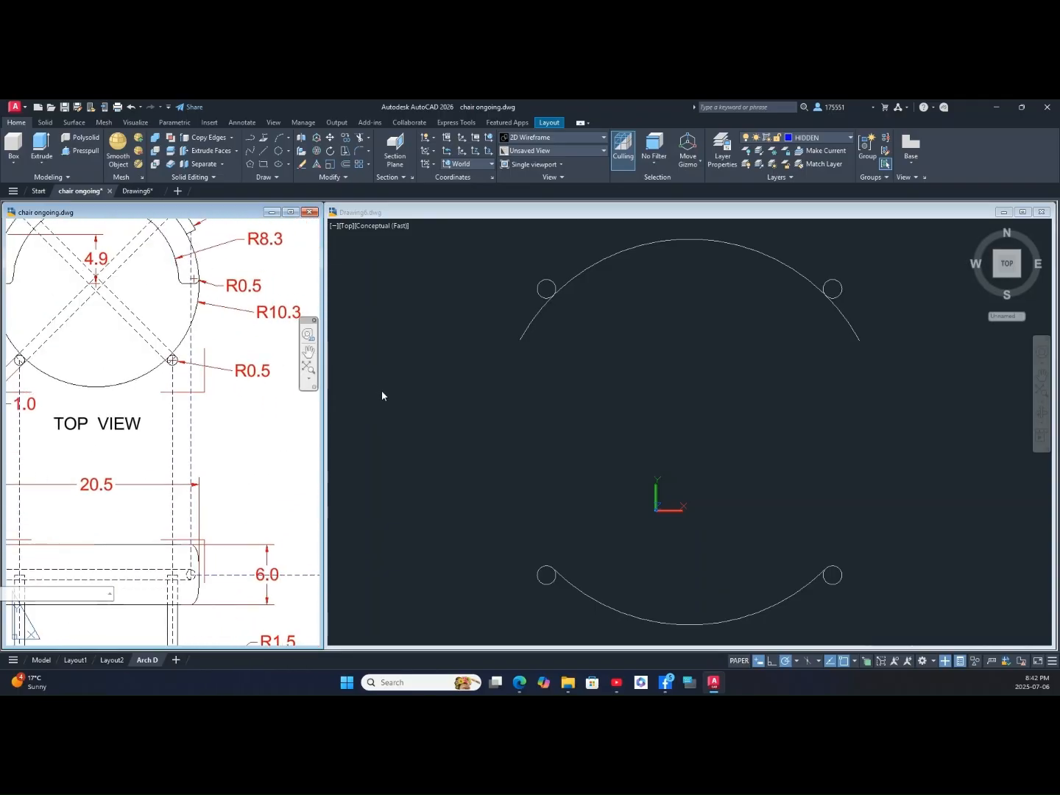
{"action": "left_click", "coordinate": [537, 300]}
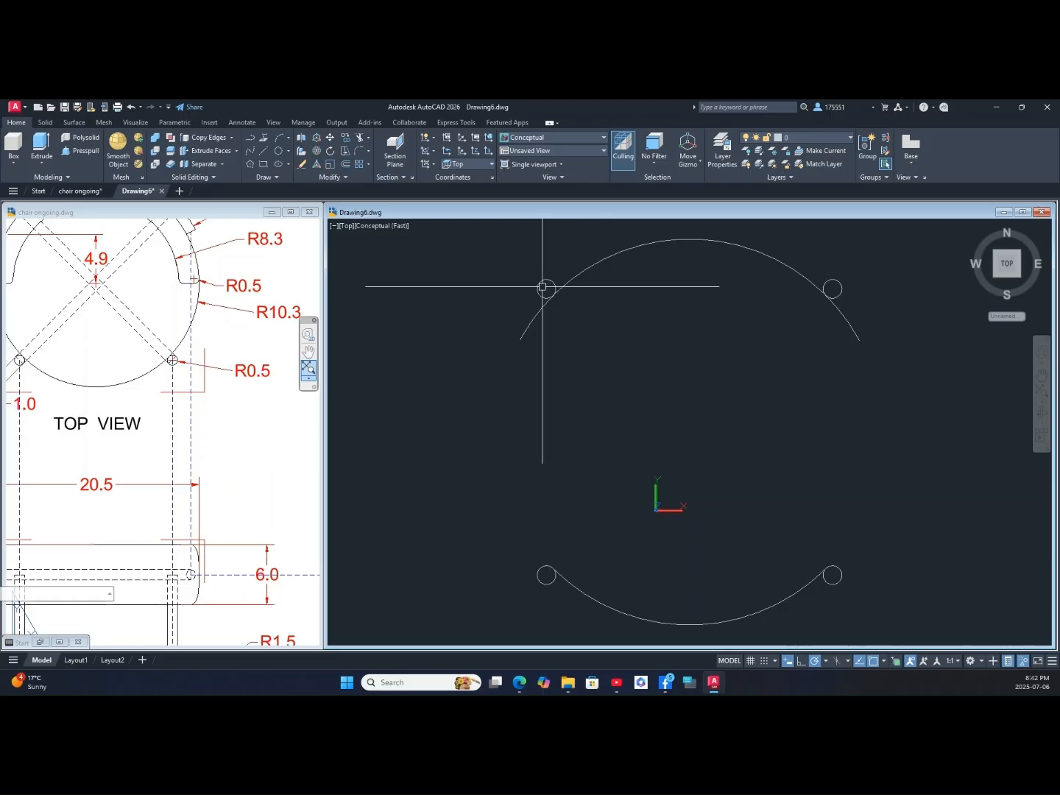
{"action": "middle_click_drag", "start_coordinate": [579, 355], "coordinate": [580, 395]}
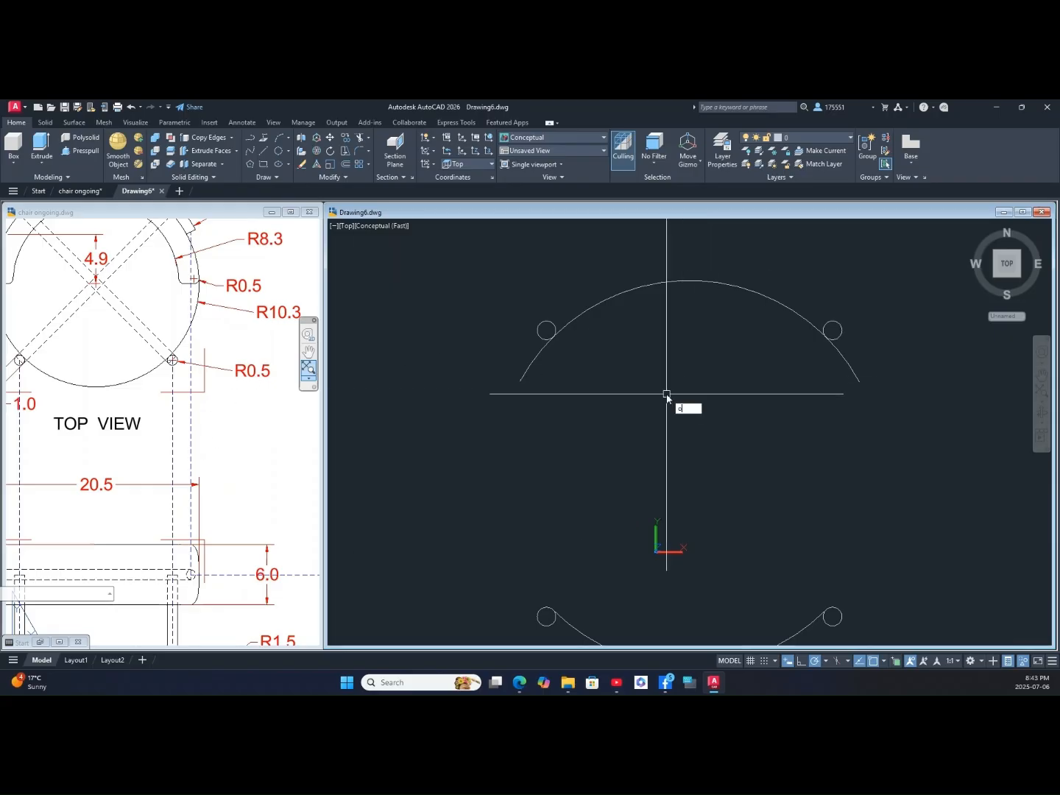
{"action": "key", "text": "Return"}
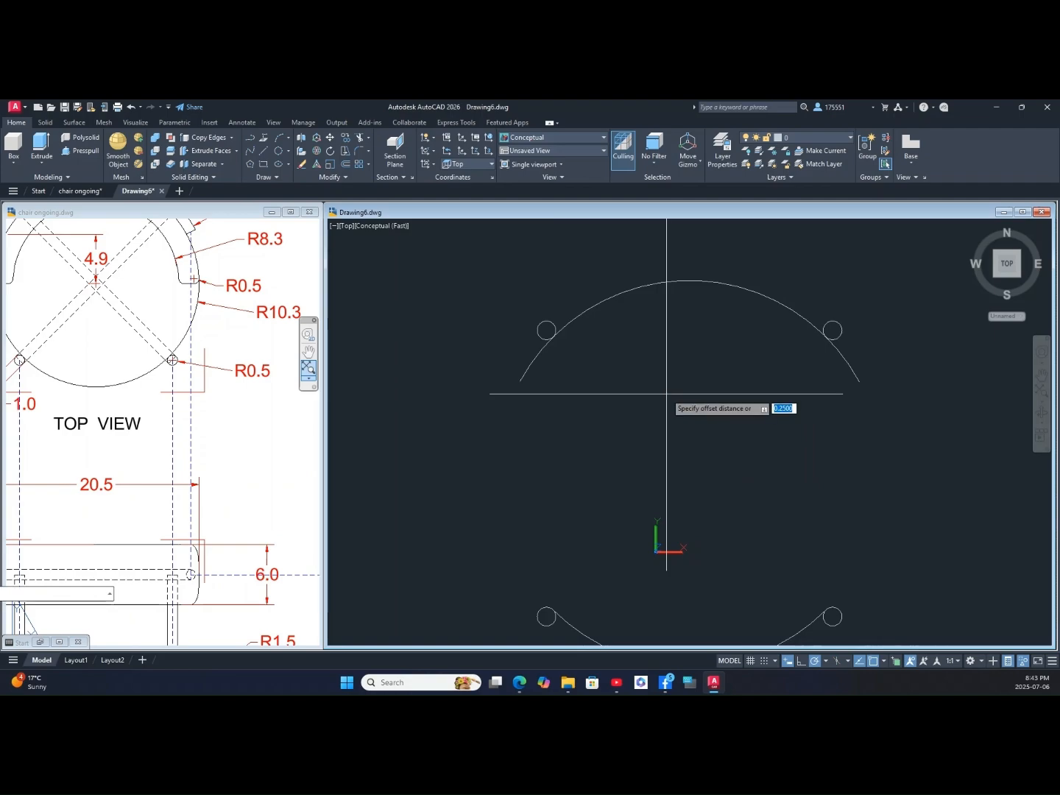
{"action": "key", "text": "Return"}
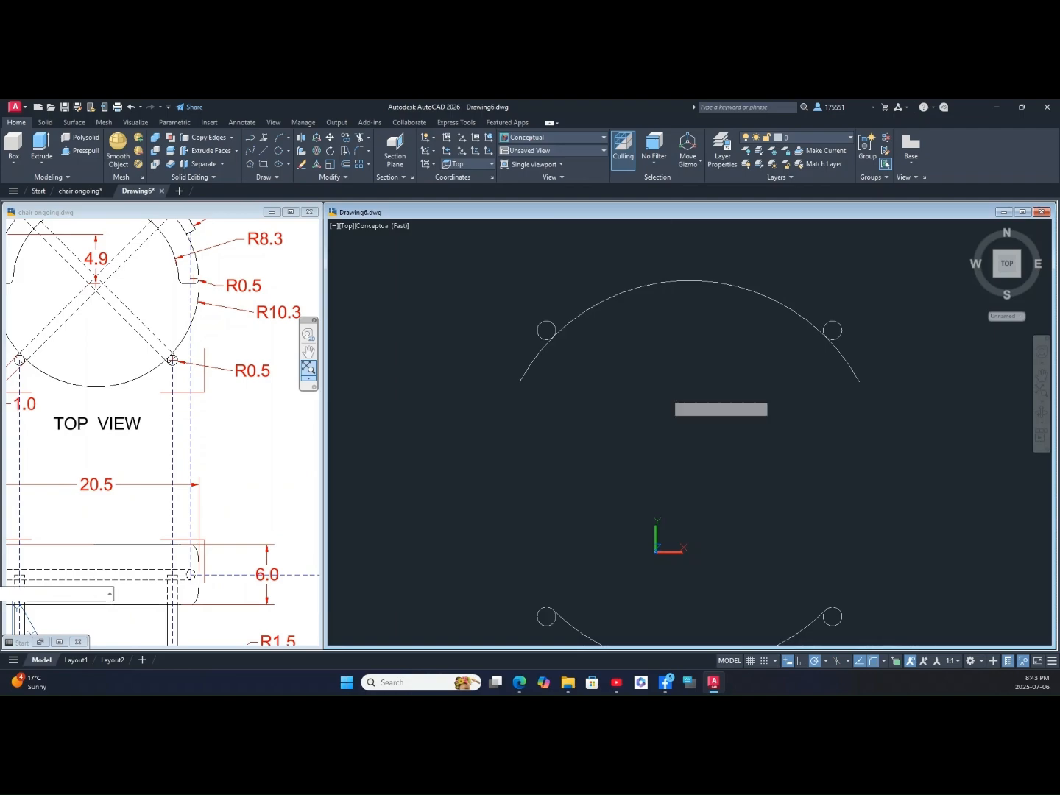
{"action": "left_click", "coordinate": [548, 340]}
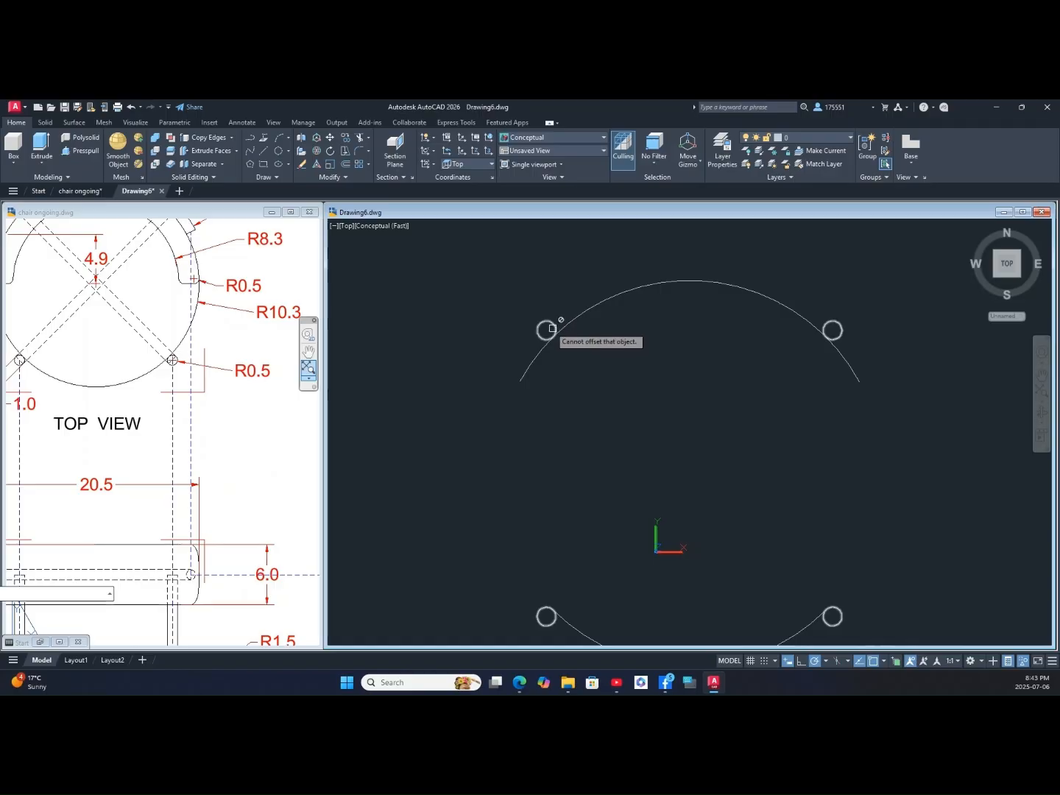
{"action": "left_click", "coordinate": [544, 327]}
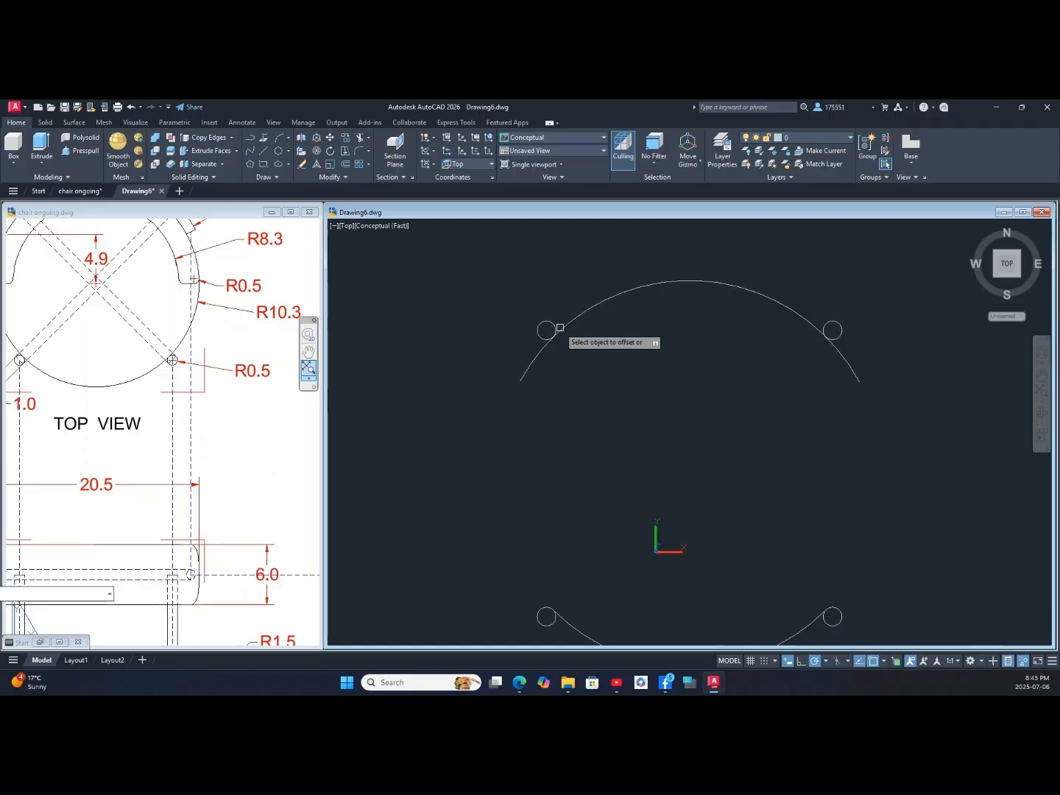
{"action": "left_click", "coordinate": [549, 337]}
{"action": "left_click", "coordinate": [561, 297]}
{"action": "right_click", "coordinate": [562, 295]}
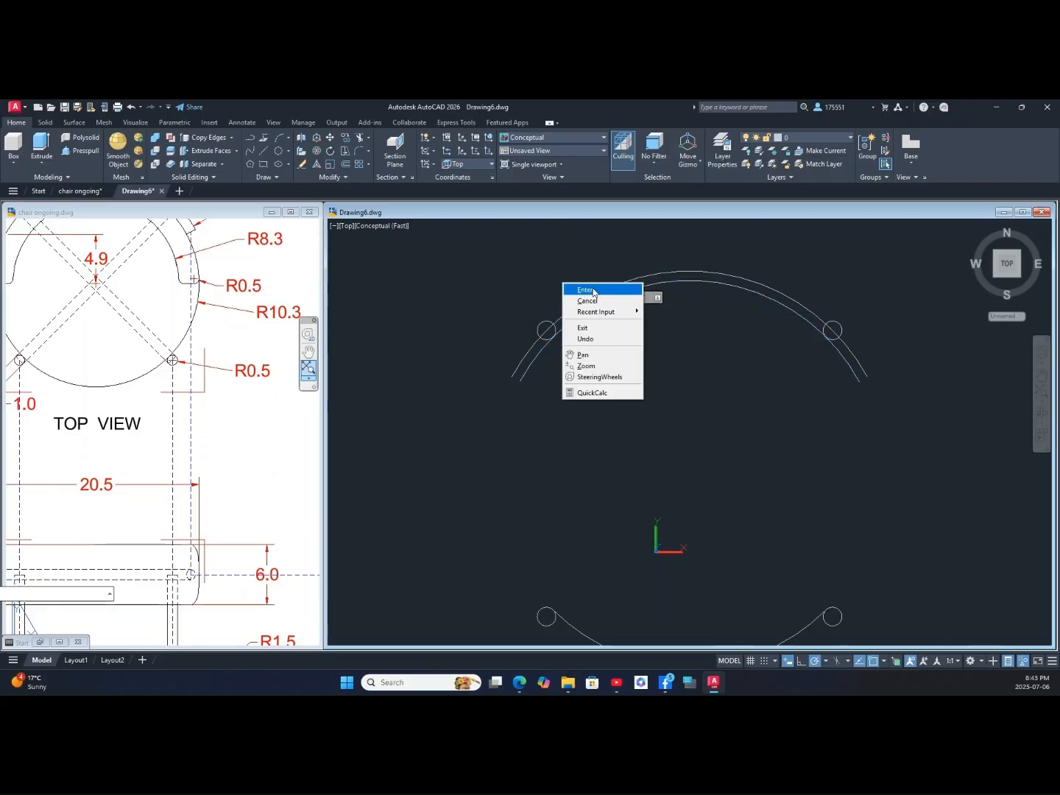
{"action": "left_click", "coordinate": [574, 286]}
Step: Delete the original inner arc and end object isolation to bring back the hidden chair solids
{"action": "left_click", "coordinate": [576, 320]}
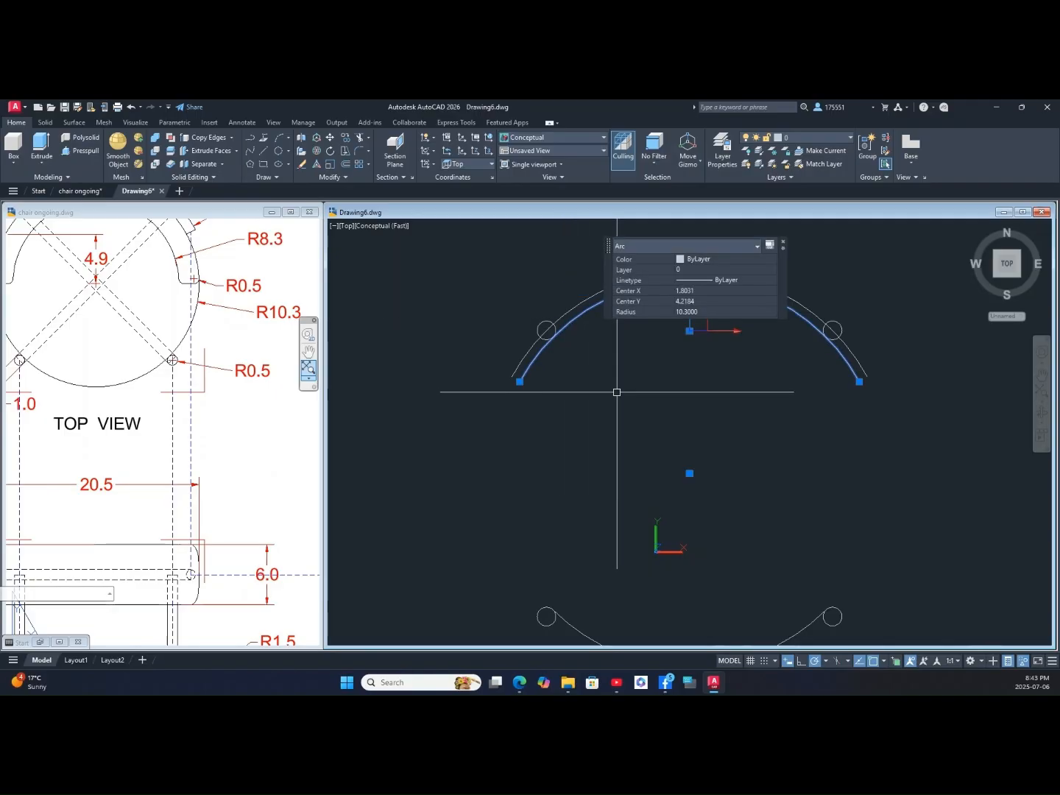
{"action": "key", "text": "Delete"}
{"action": "right_click", "coordinate": [609, 312]}
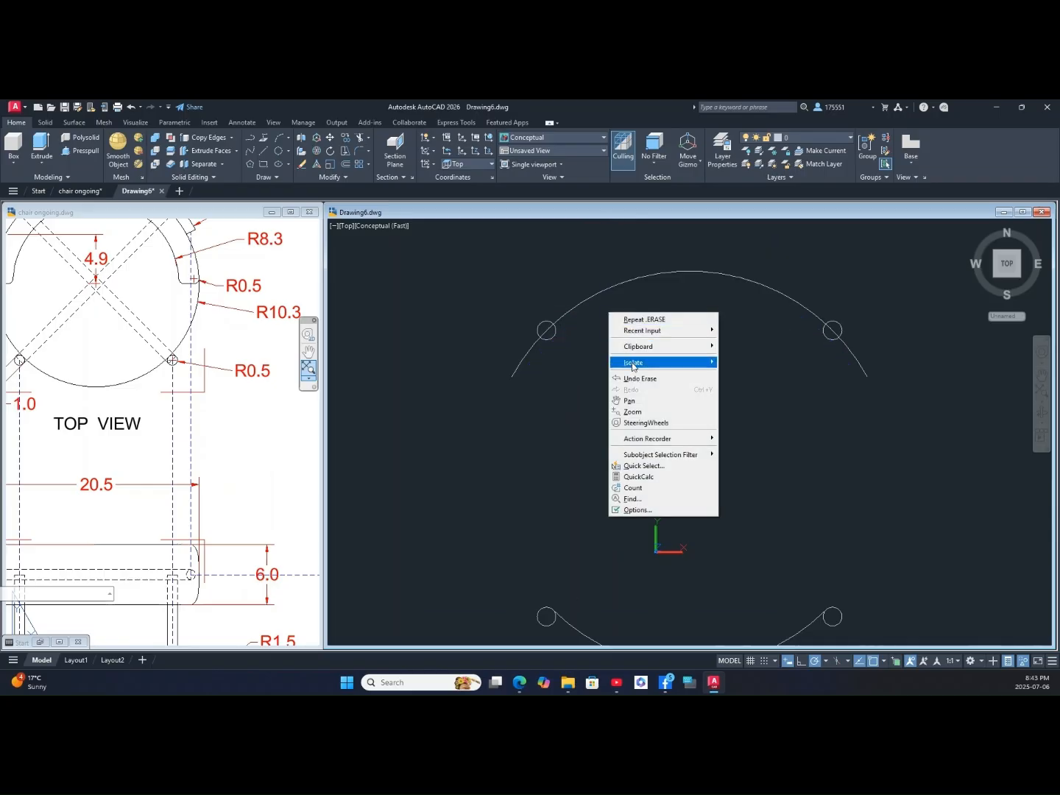
{"action": "mouse_move", "coordinate": [633, 366]}
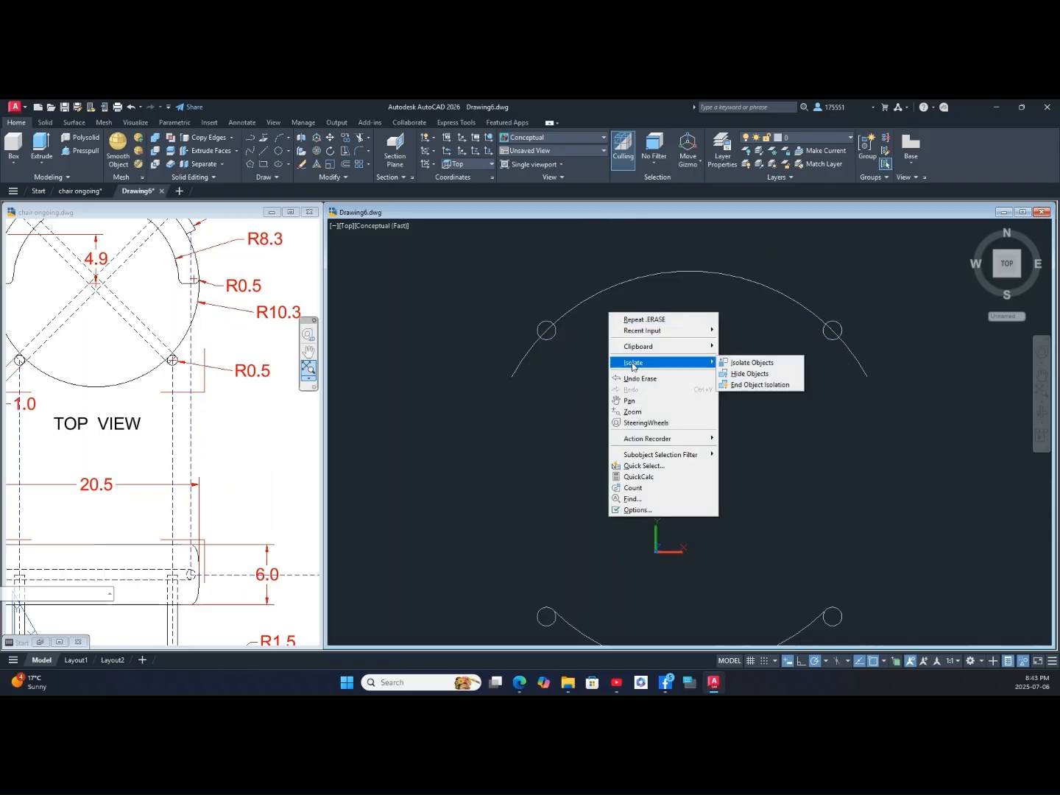
{"action": "left_click", "coordinate": [754, 386]}
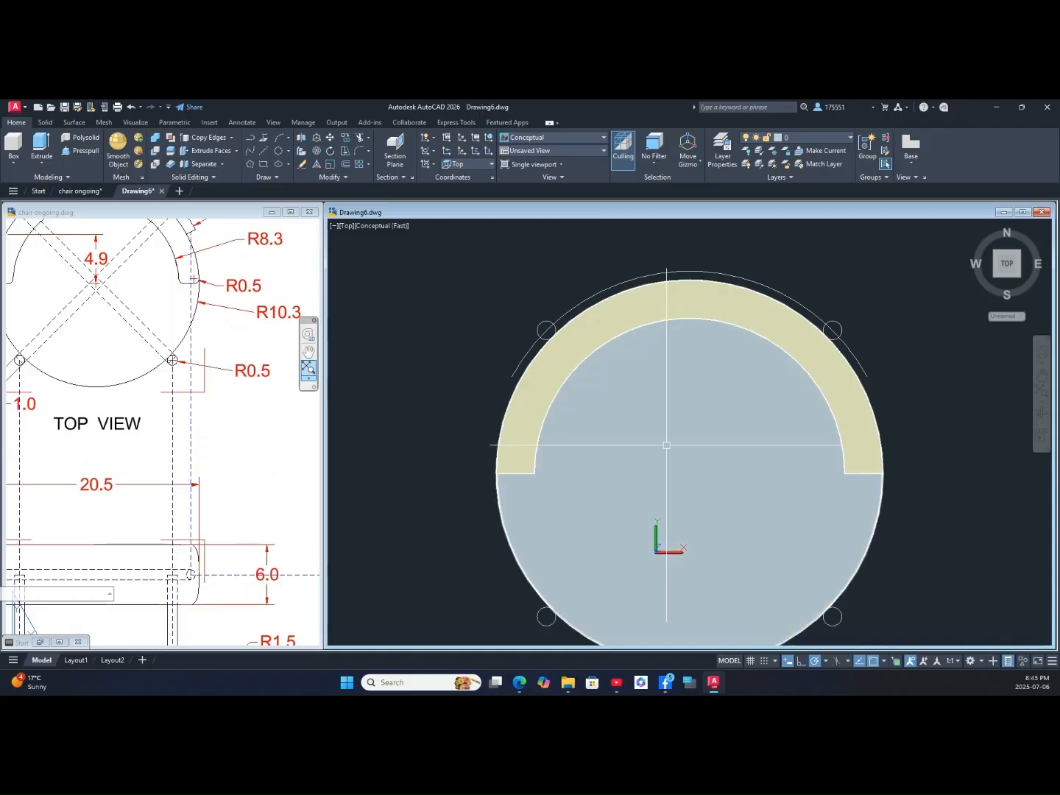
{"action": "middle_click_drag", "start_coordinate": [674, 450], "coordinate": [615, 385], "text": "shift"}
{"action": "scroll", "coordinate": [708, 501], "scroll_direction": "down", "scroll_amount": 5}
{"action": "left_click", "coordinate": [616, 562]}
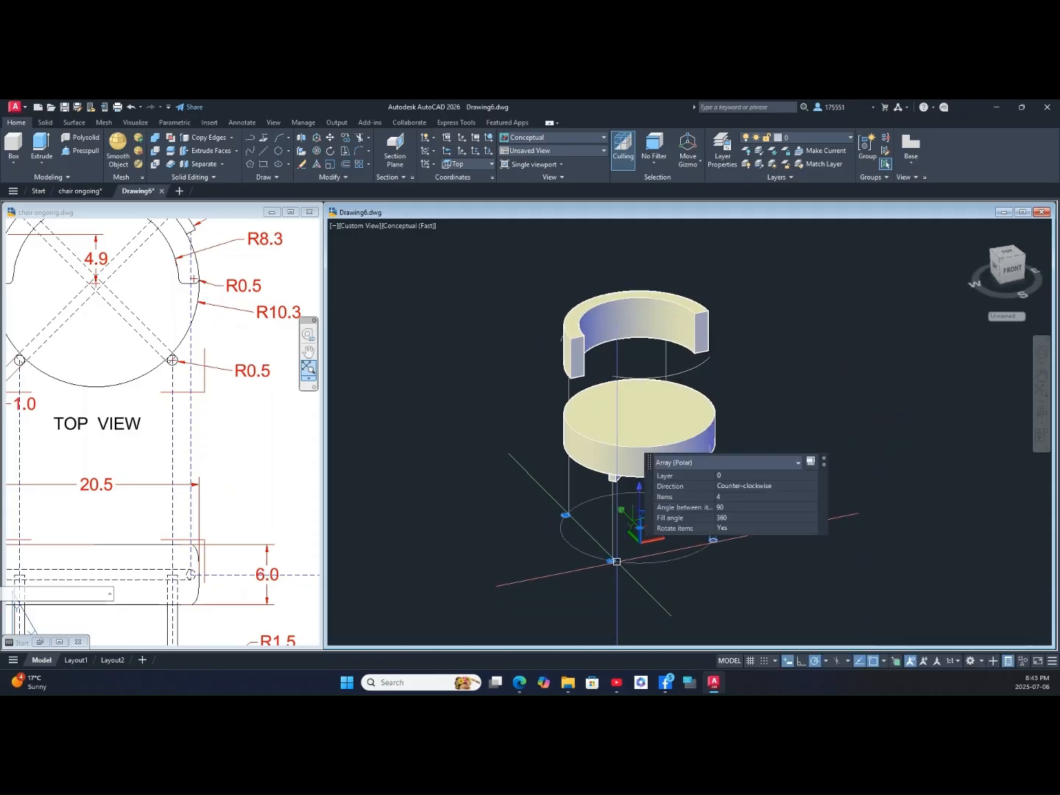
{"action": "key", "text": "Escape"}
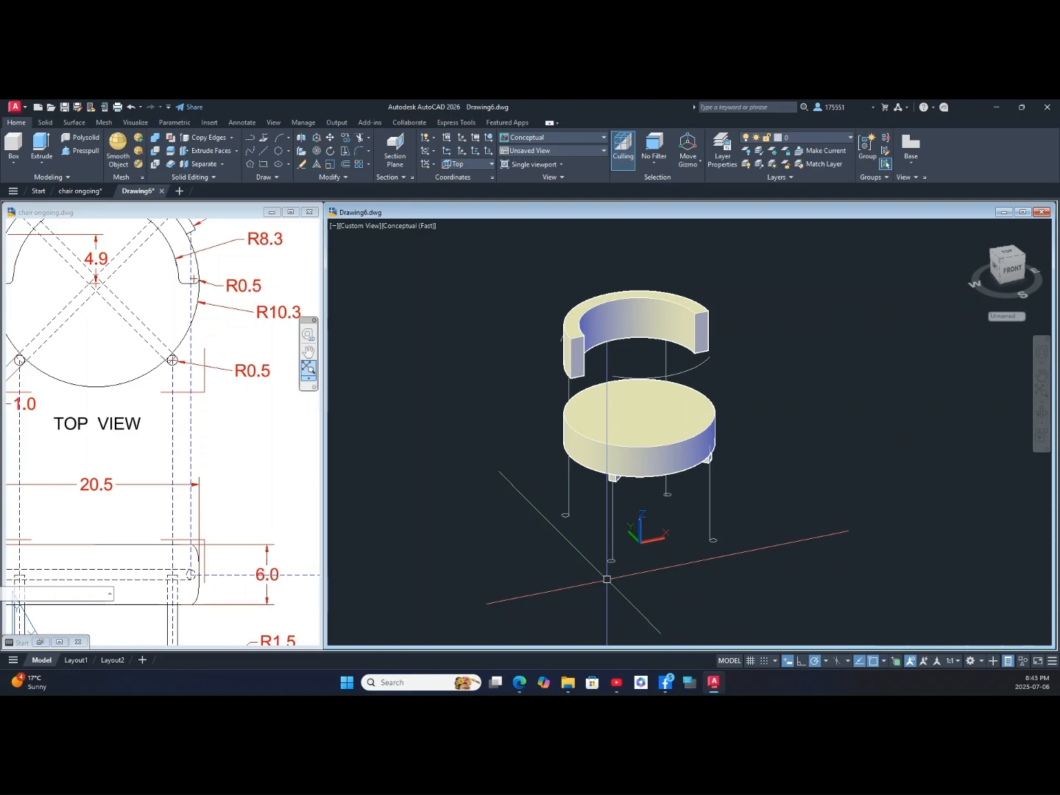
{"action": "scroll", "coordinate": [609, 567], "scroll_direction": "up", "scroll_amount": 4}
{"action": "scroll", "coordinate": [608, 561], "scroll_direction": "down", "scroll_amount": 2}
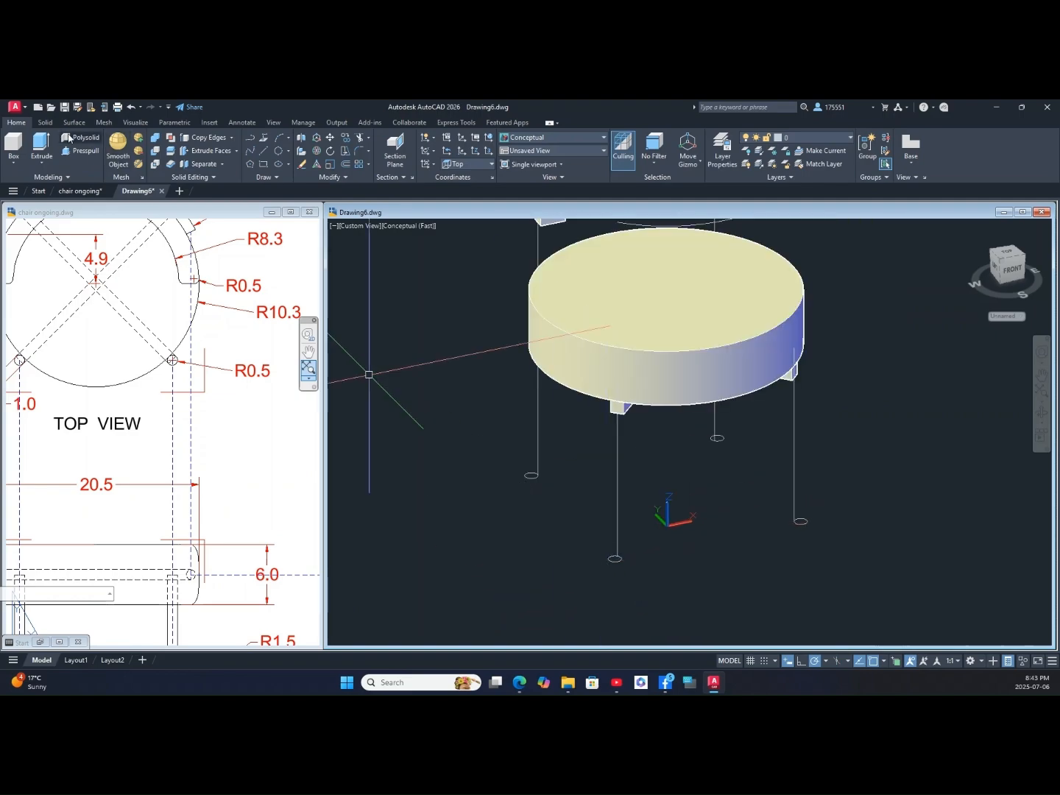
{"action": "left_click", "coordinate": [42, 143]}
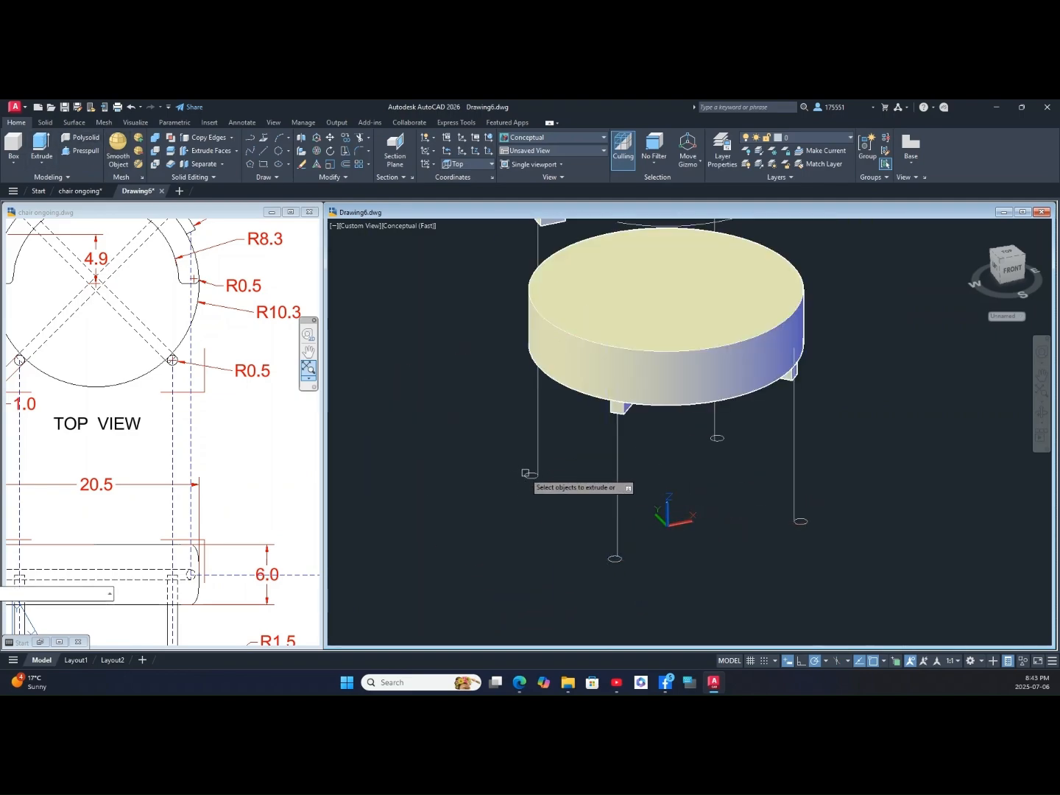
{"action": "right_click", "coordinate": [488, 471]}
{"action": "left_click", "coordinate": [500, 479]}
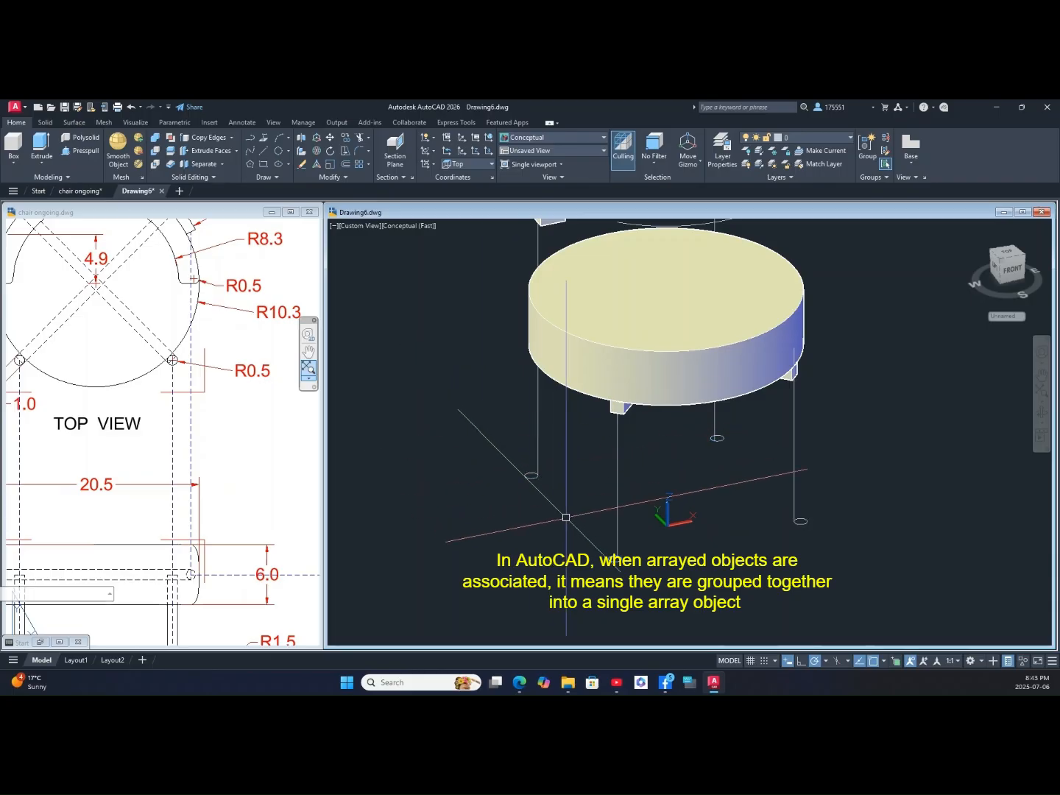
Step: Explode the polar array of four leg circles into separate circles
{"action": "left_click", "coordinate": [532, 476]}
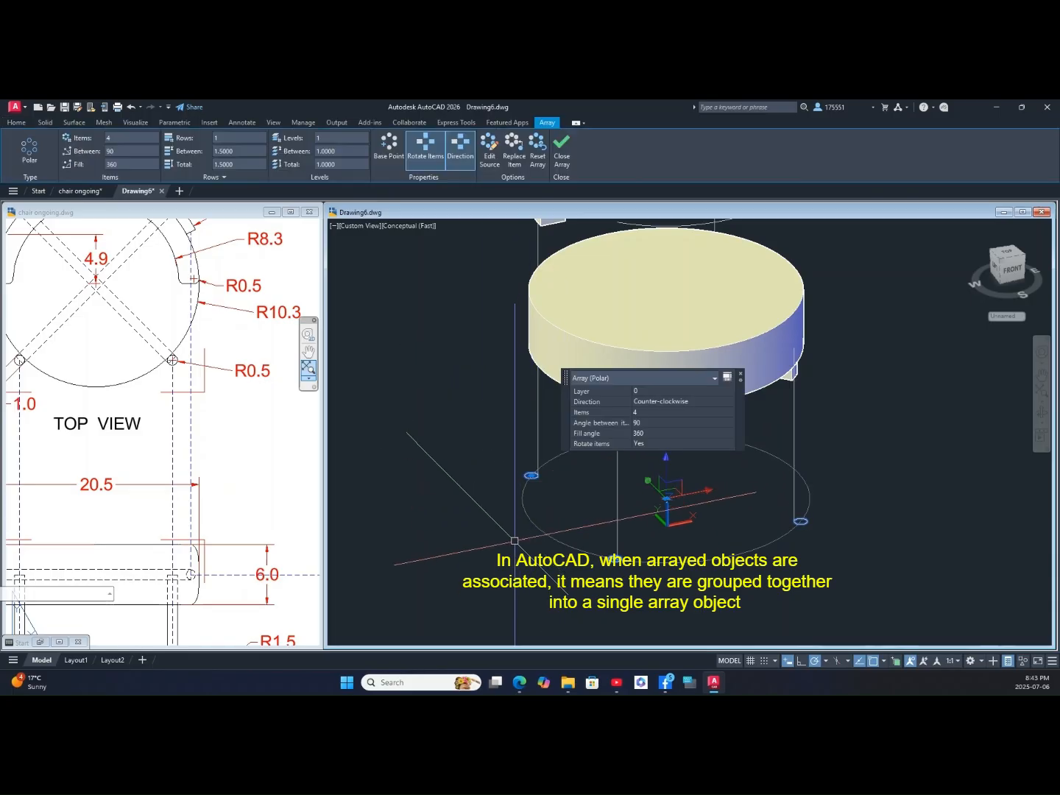
{"action": "key", "text": "Escape"}
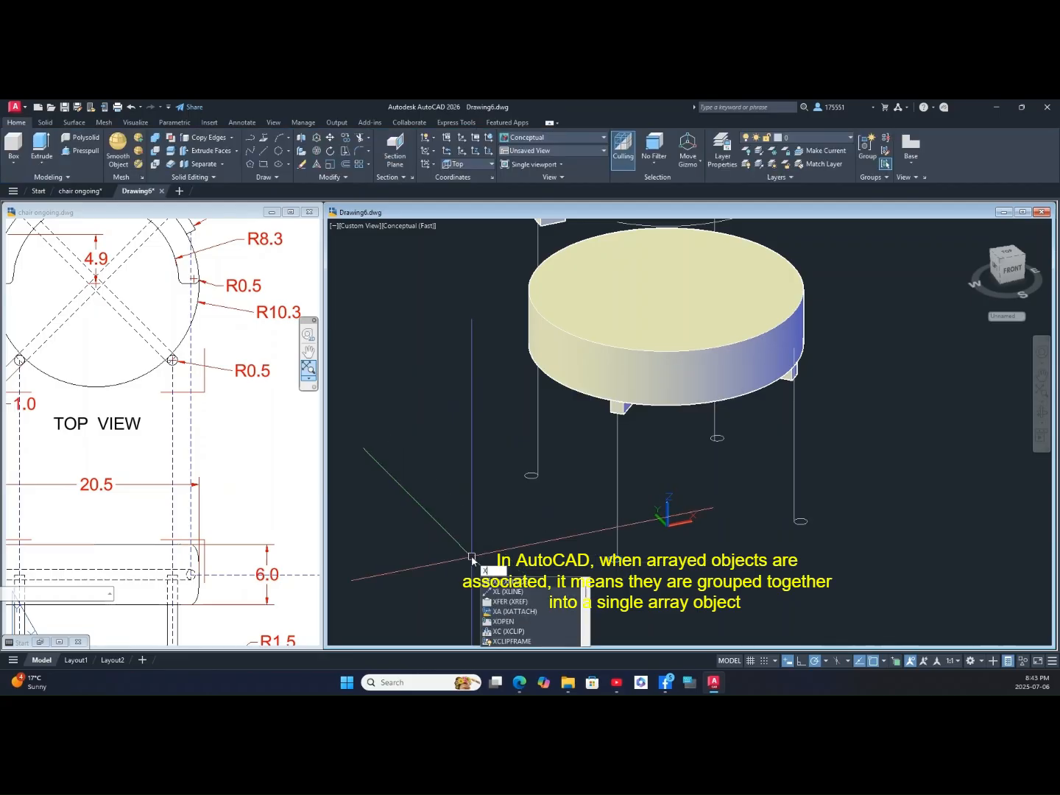
{"action": "key", "text": "Return"}
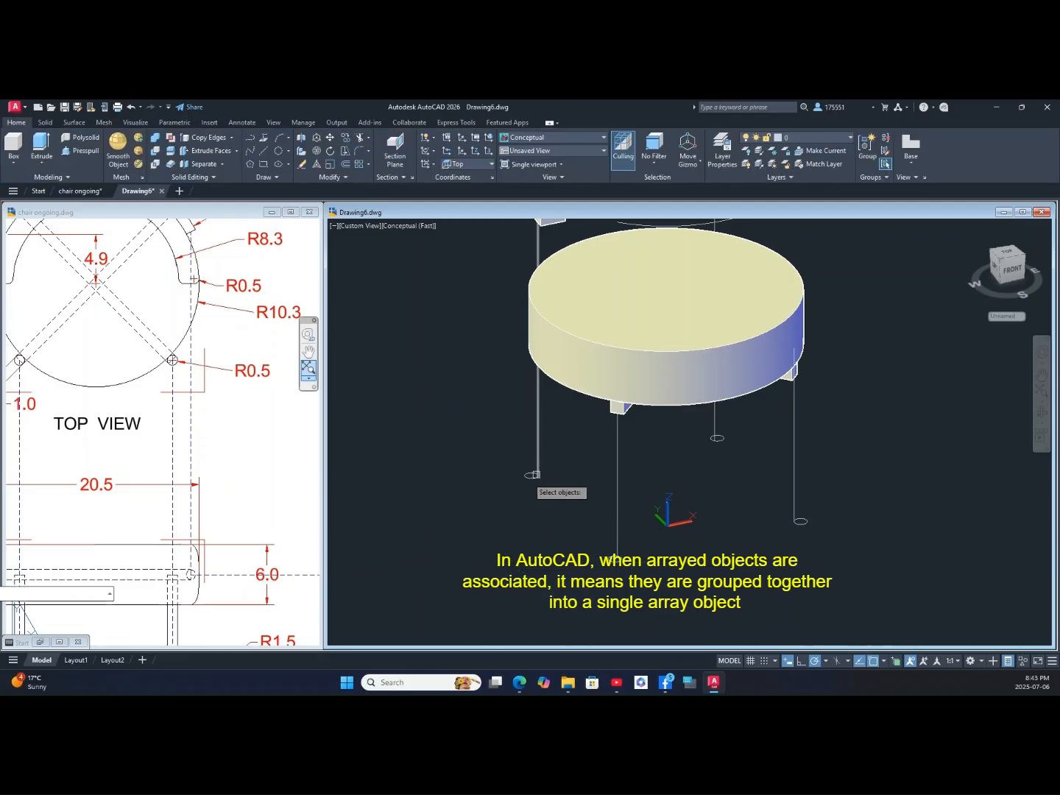
{"action": "key", "text": "Return"}
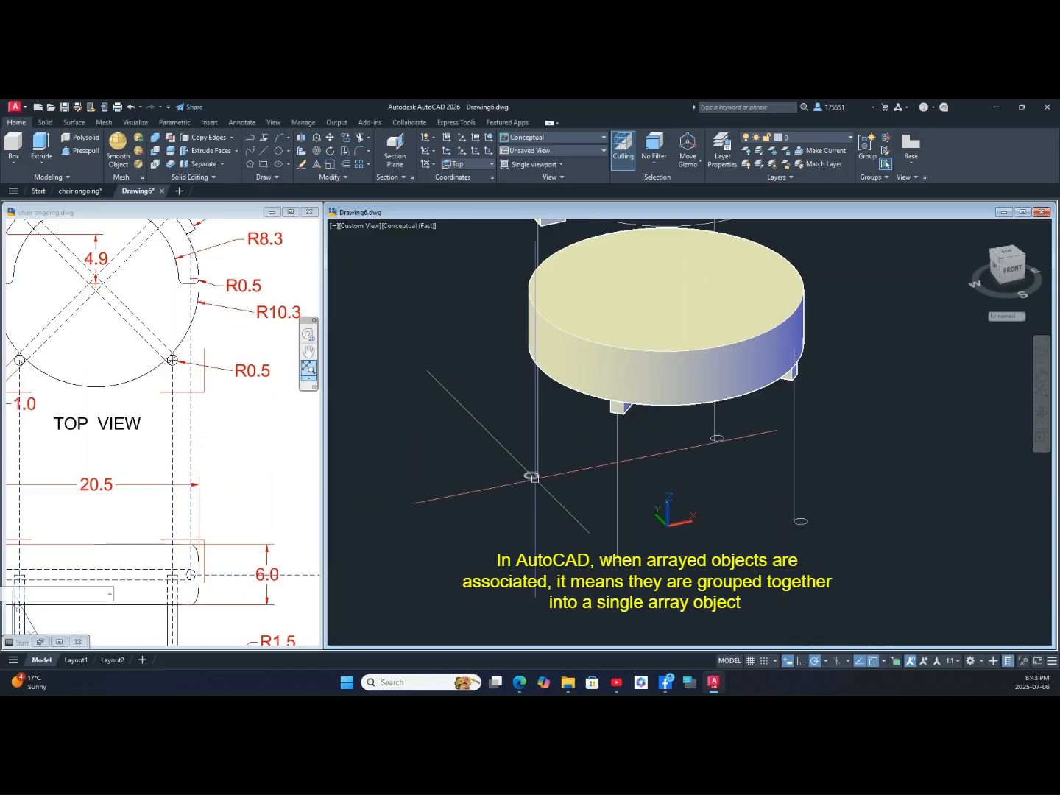
{"action": "left_click", "coordinate": [532, 475]}
{"action": "key", "text": "Escape"}
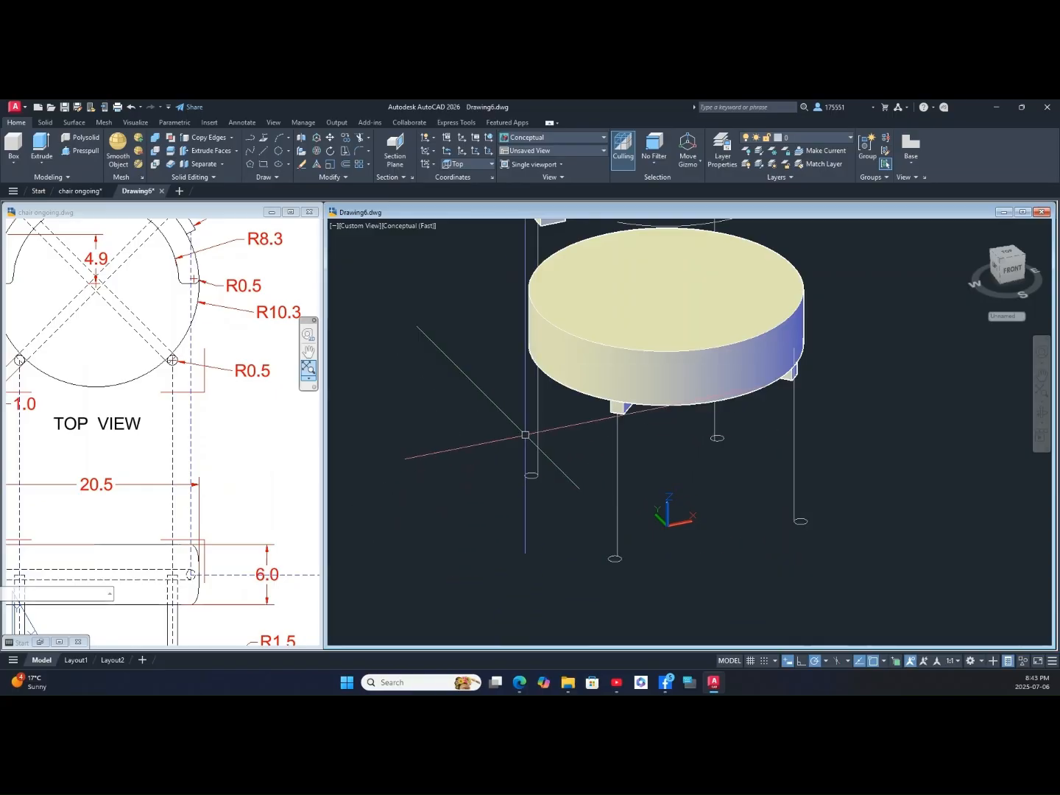
{"action": "left_click", "coordinate": [532, 475]}
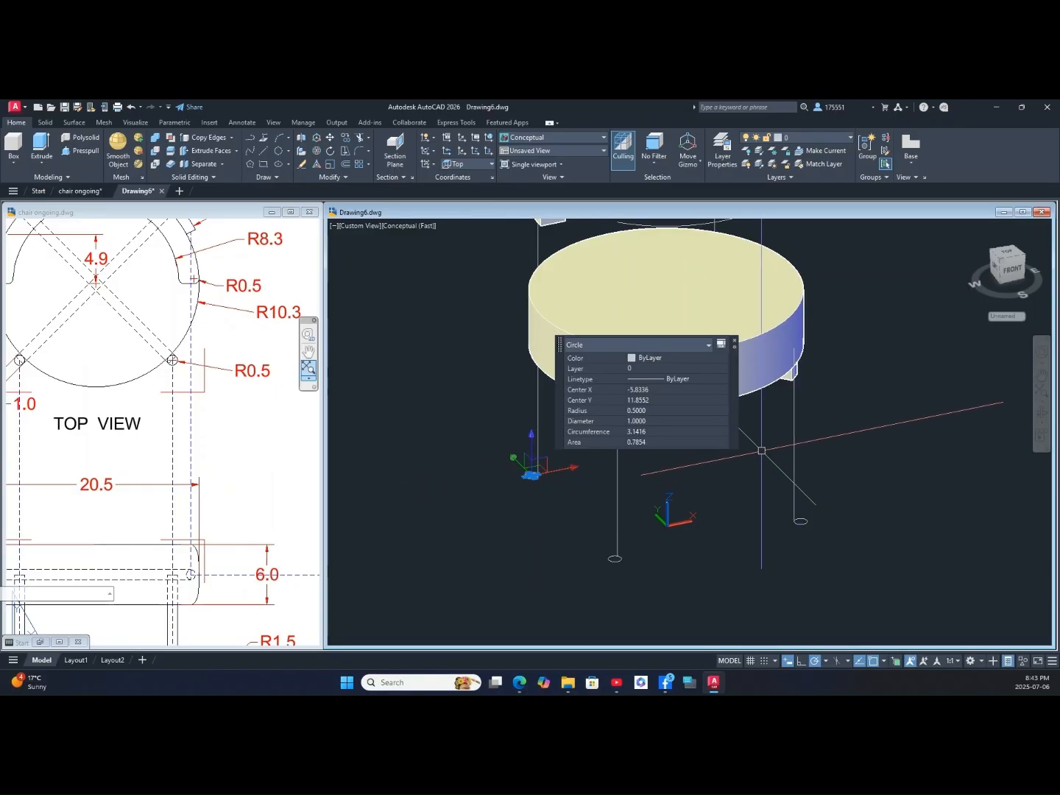
{"action": "left_click_drag", "start_coordinate": [562, 351], "coordinate": [884, 366]}
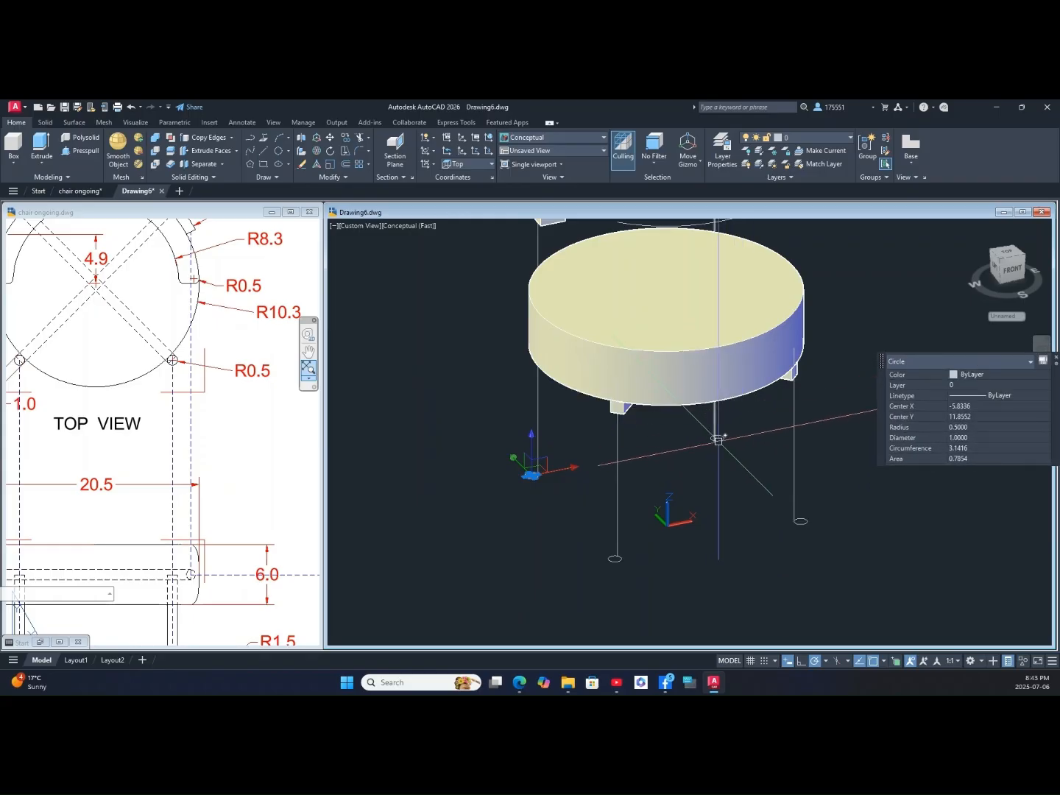
{"action": "left_click", "coordinate": [717, 438]}
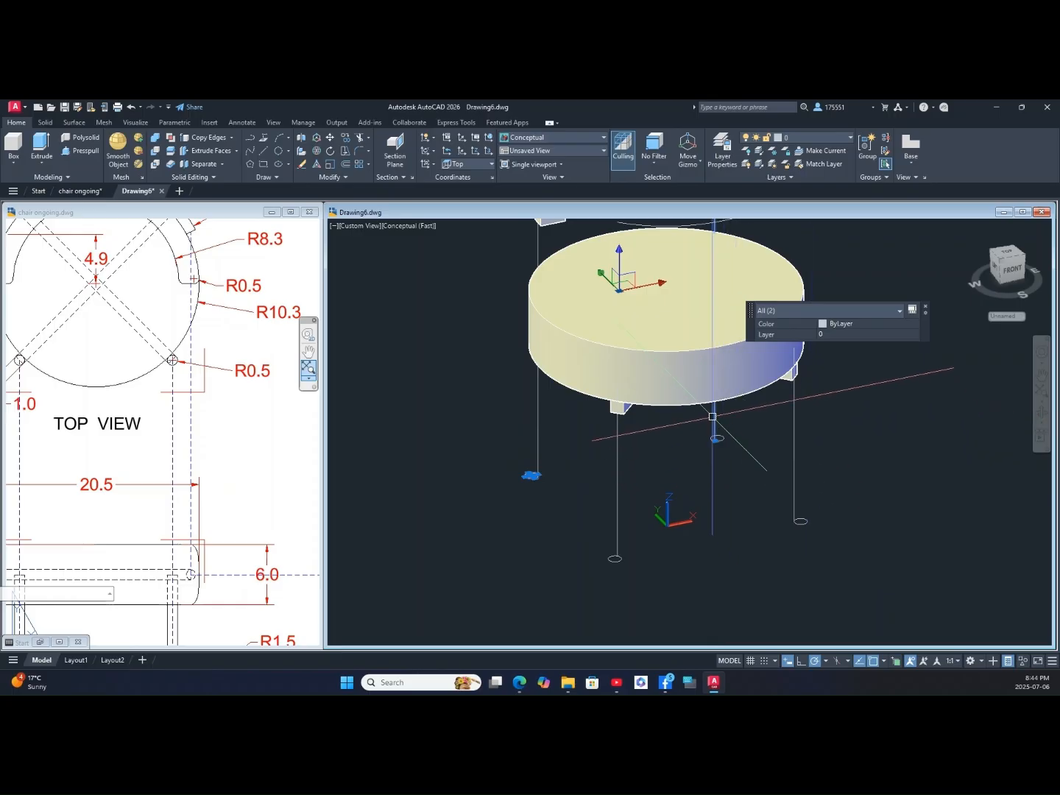
{"action": "key", "text": "Escape"}
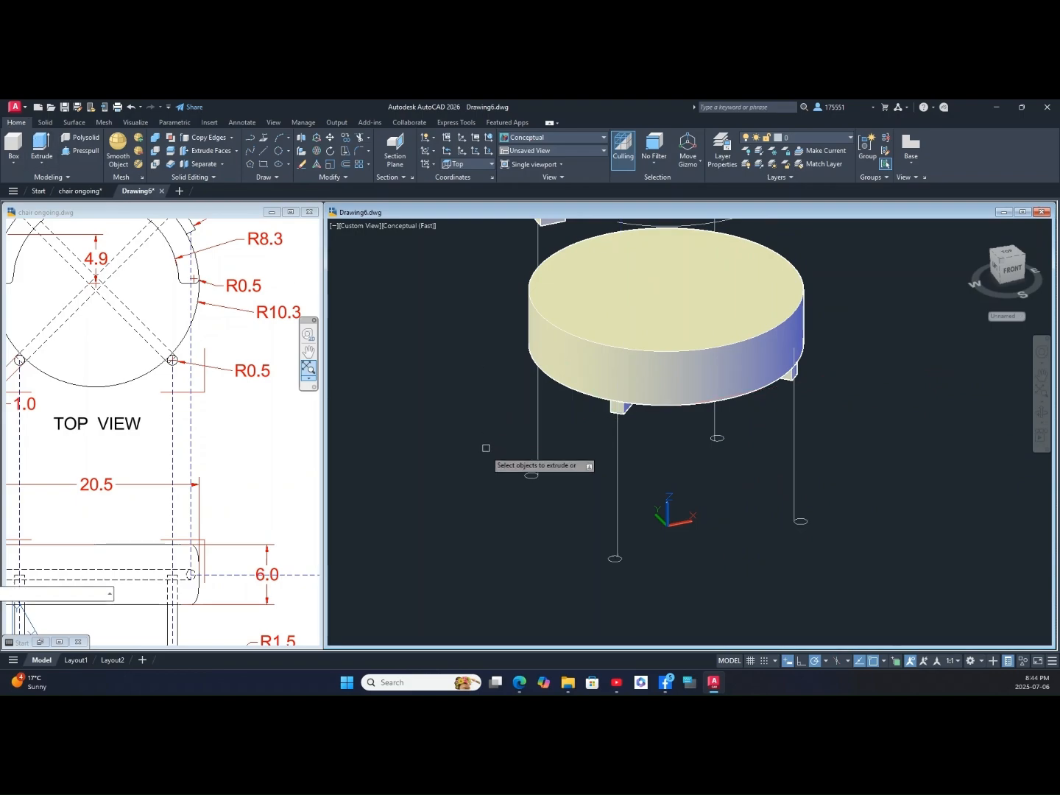
Step: Extrude the two rear leg circles up to the top ends of their vertical guide lines at the rear arc
{"action": "left_click", "coordinate": [532, 476]}
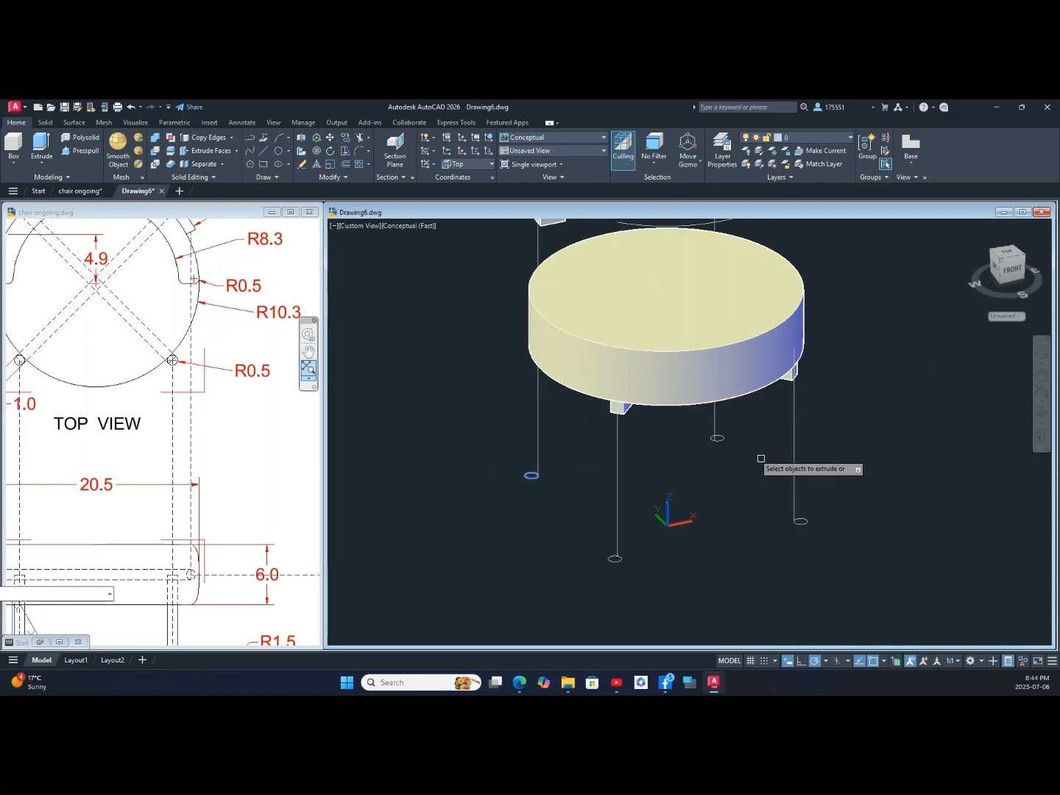
{"action": "left_click", "coordinate": [720, 436]}
{"action": "right_click", "coordinate": [586, 446]}
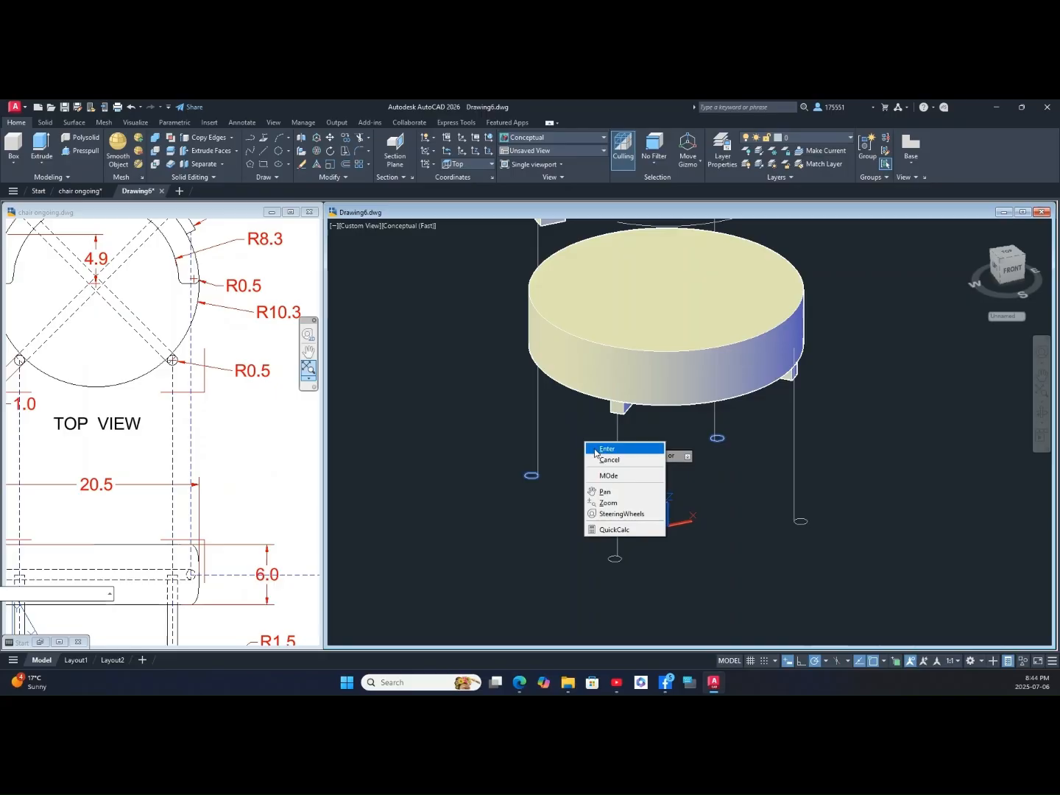
{"action": "left_click", "coordinate": [595, 451]}
{"action": "middle_click_drag", "start_coordinate": [582, 447], "coordinate": [582, 580]}
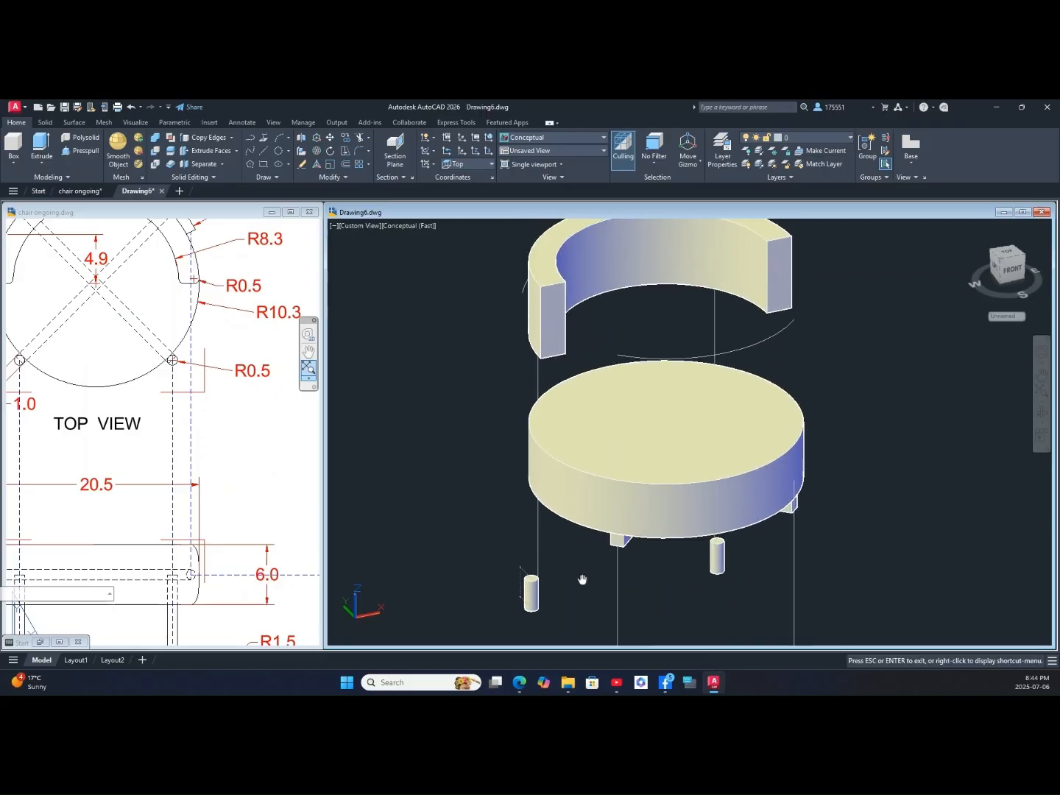
{"action": "middle_click_drag", "start_coordinate": [508, 575], "coordinate": [682, 535], "text": "shift"}
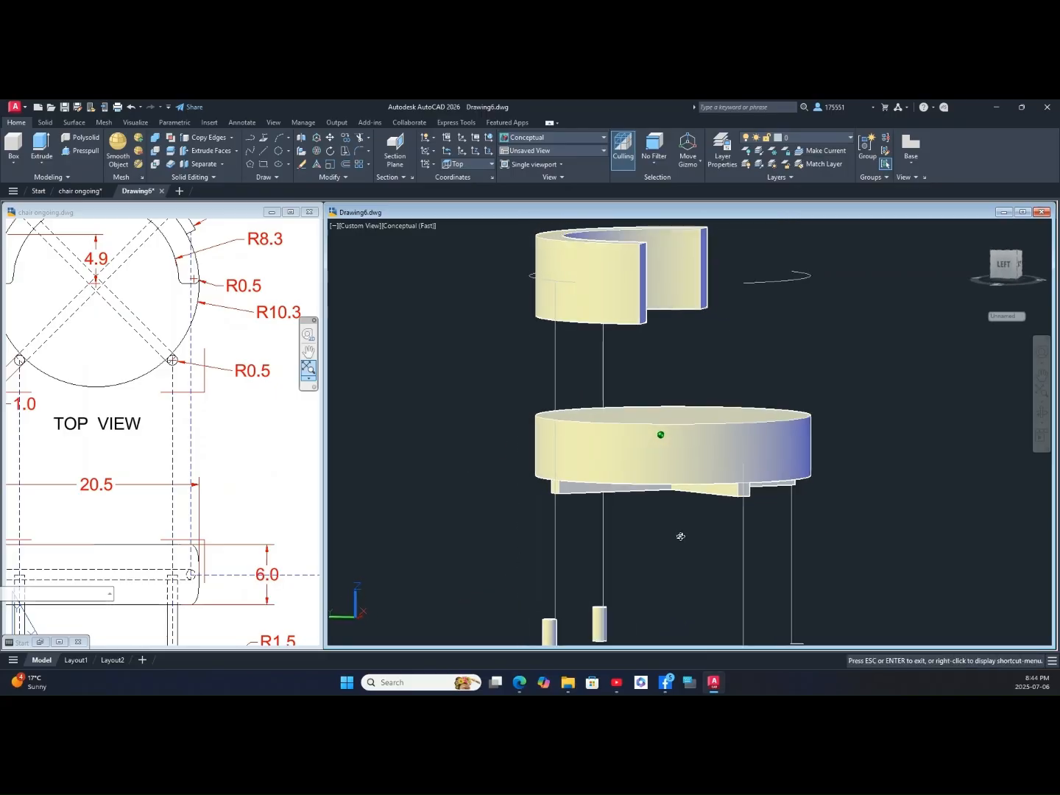
{"action": "left_click", "coordinate": [551, 280]}
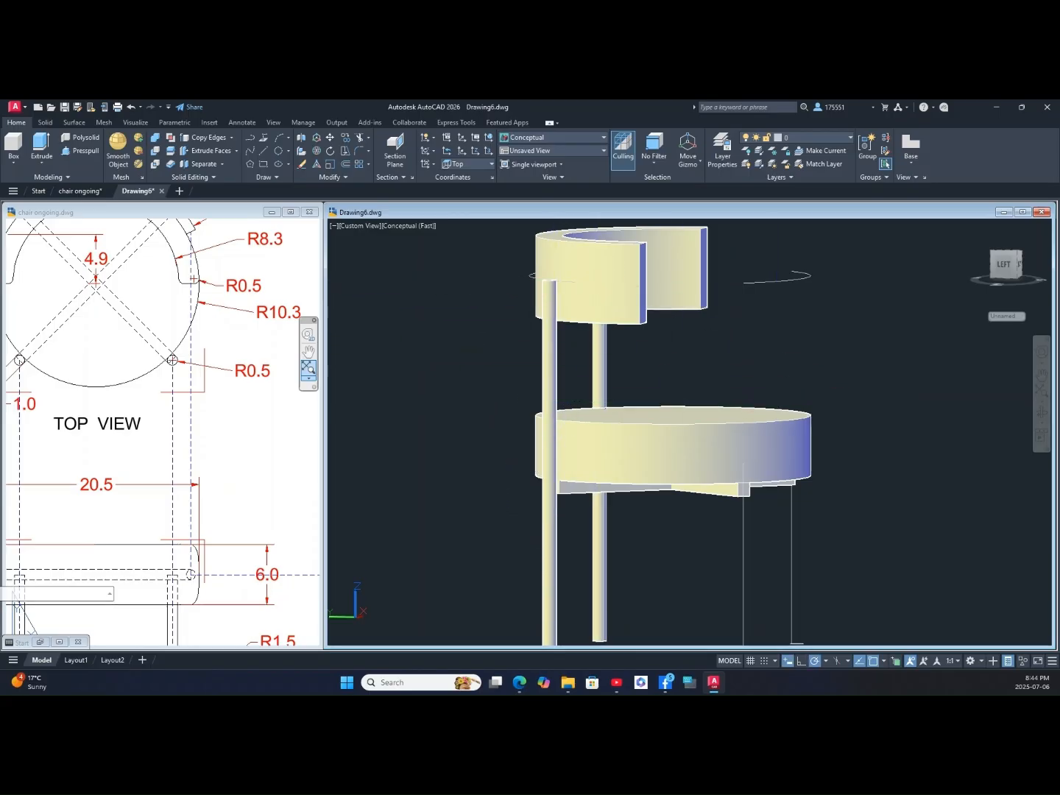
Step: Switch the model to the Wireframe visual style and extrude the two front leg circles to the top ends of their vertical guide lines
{"action": "middle_click_drag", "start_coordinate": [781, 426], "coordinate": [688, 431], "text": "shift"}
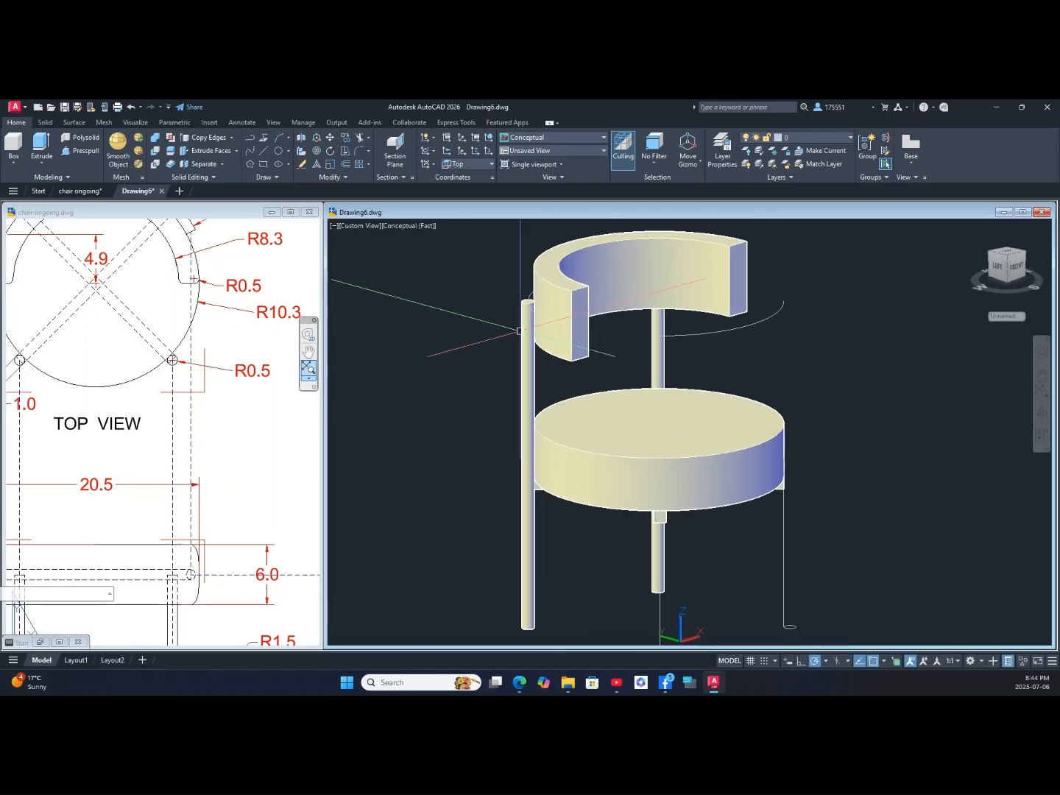
{"action": "left_click", "coordinate": [416, 226]}
{"action": "left_click", "coordinate": [453, 353]}
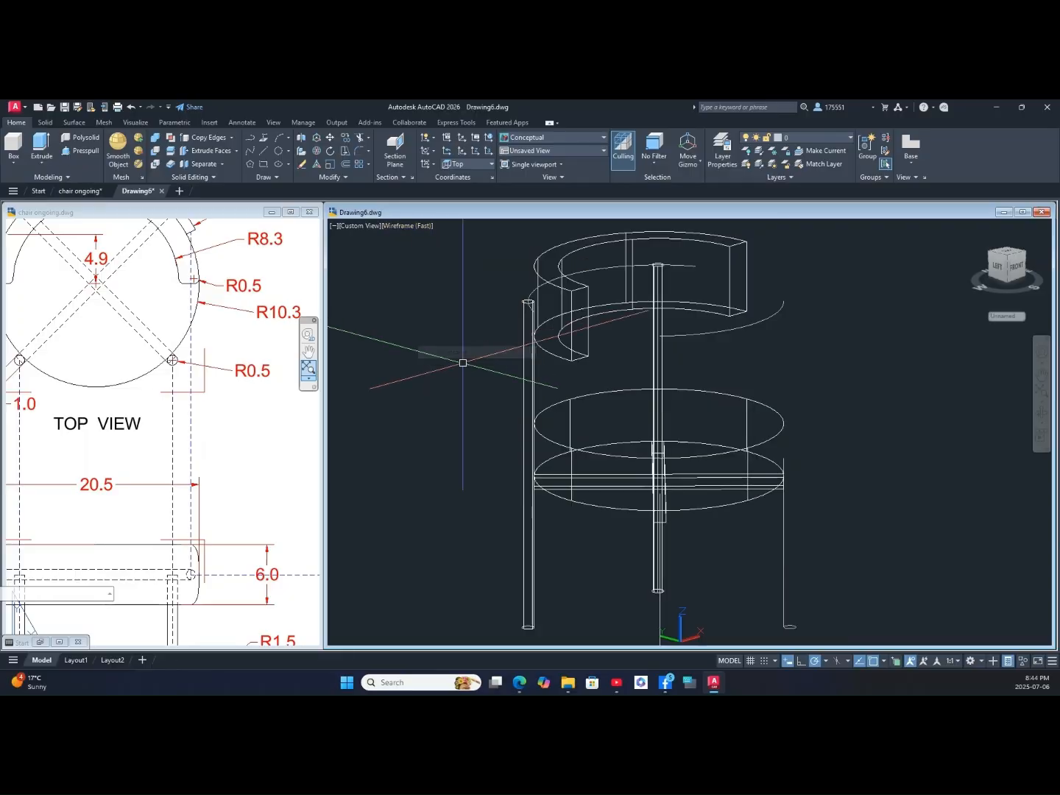
{"action": "middle_click_drag", "start_coordinate": [651, 450], "coordinate": [539, 384], "text": "shift"}
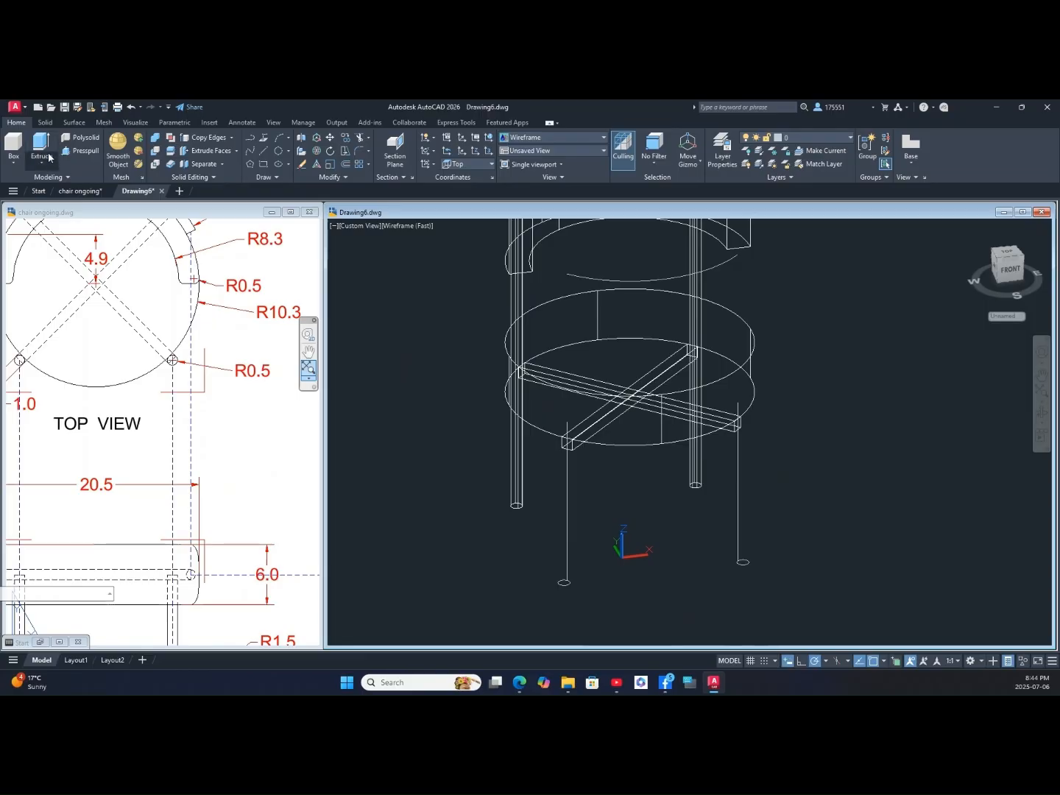
{"action": "left_click", "coordinate": [565, 583]}
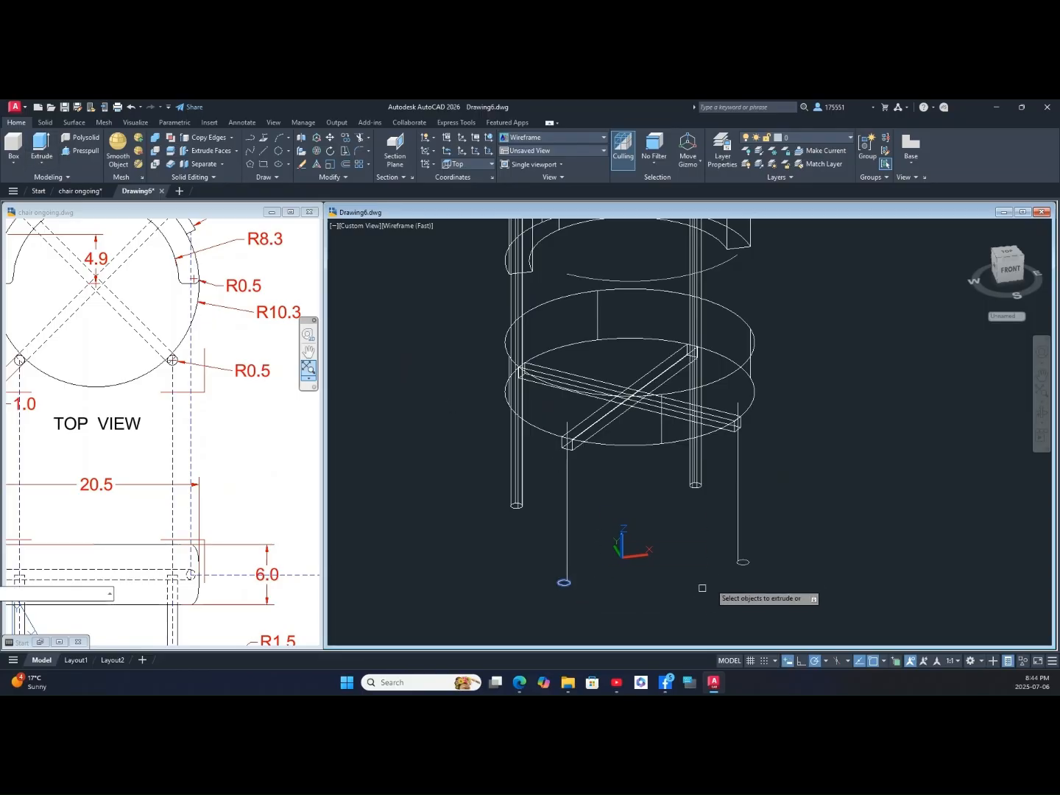
{"action": "right_click", "coordinate": [647, 528]}
{"action": "left_click", "coordinate": [663, 532]}
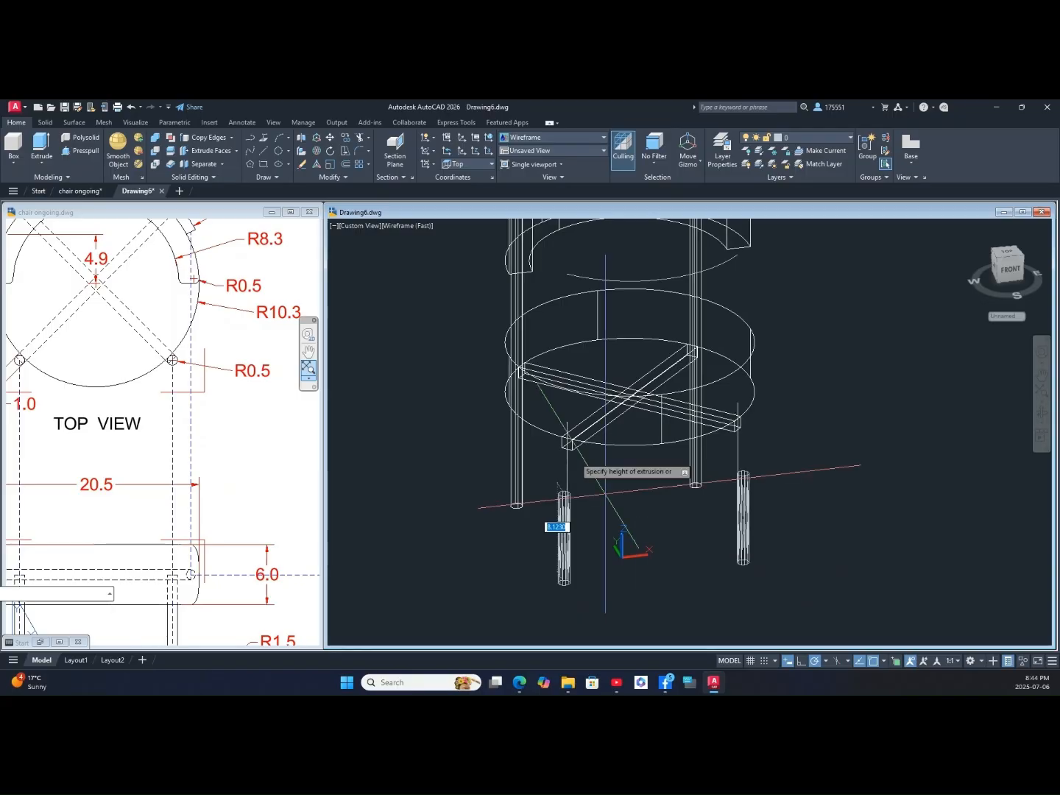
{"action": "left_click", "coordinate": [561, 420]}
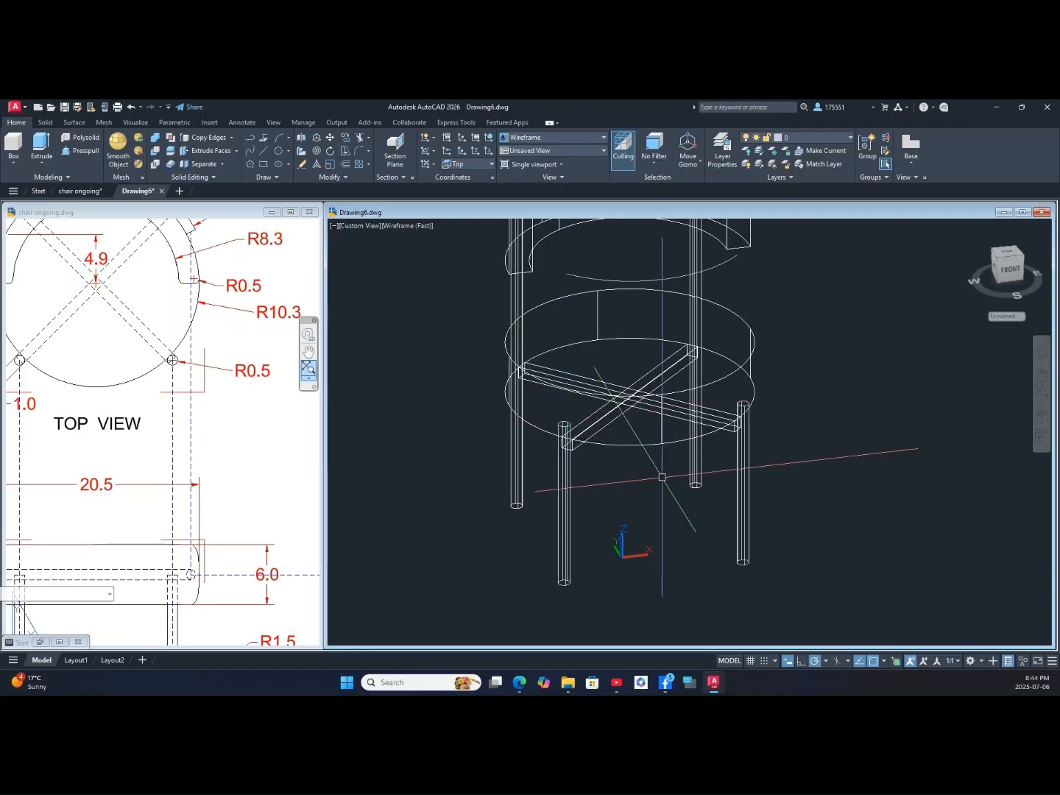
Step: Display the chair in the Realistic visual style and view it from its left side
{"action": "left_click", "coordinate": [405, 228]}
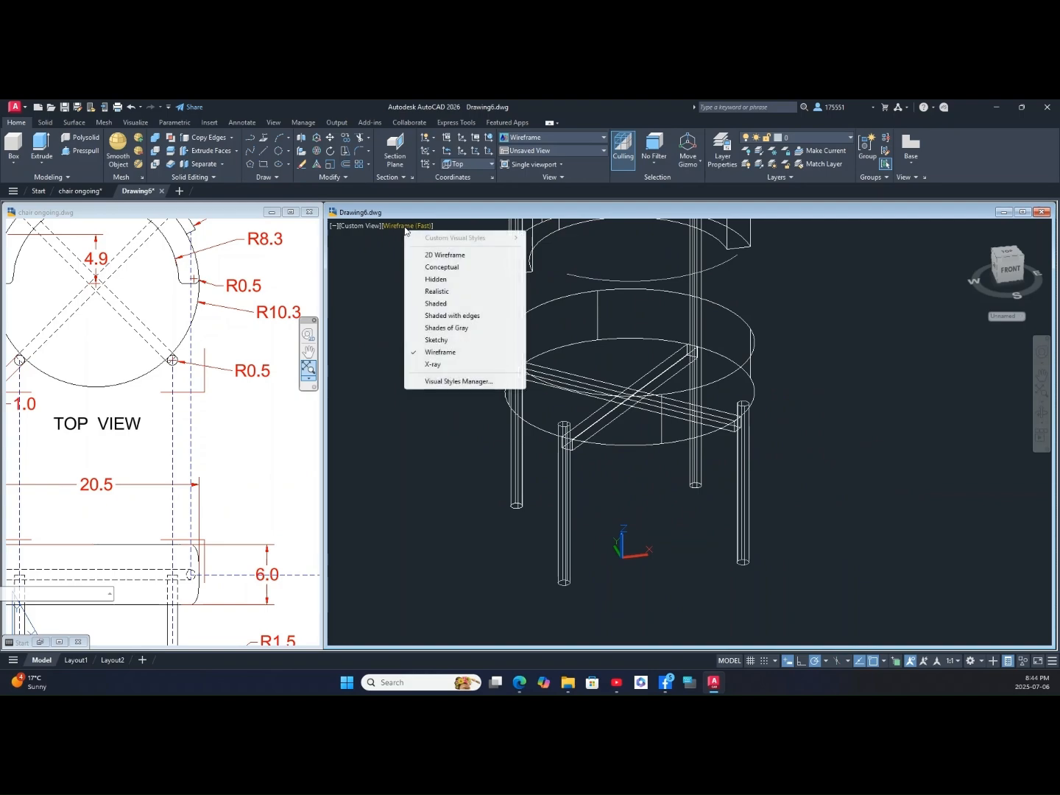
{"action": "left_click", "coordinate": [437, 291]}
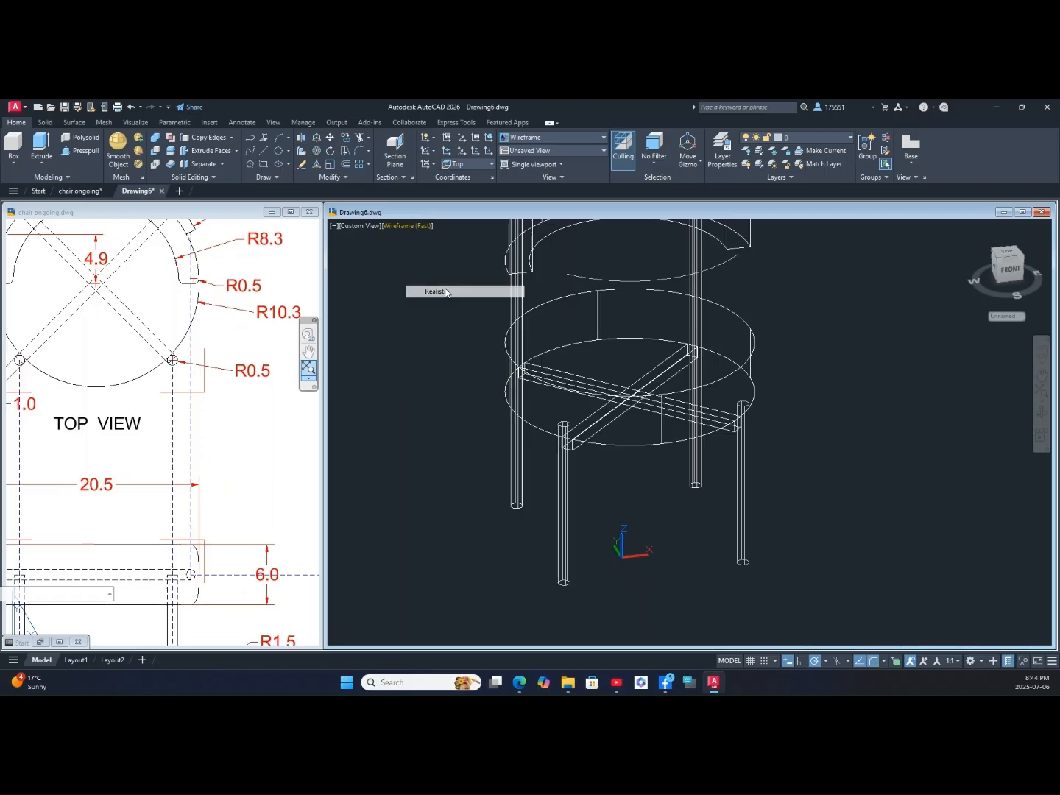
{"action": "mouse_move", "coordinate": [438, 378]}
{"action": "middle_mouse_down", "text": "shift"}
{"action": "mouse_move", "coordinate": [483, 382]}
{"action": "mouse_move", "coordinate": [551, 330]}
{"action": "mouse_move", "coordinate": [582, 360]}
{"action": "mouse_move", "coordinate": [577, 393]}
{"action": "mouse_move", "coordinate": [561, 355]}
{"action": "mouse_move", "coordinate": [545, 367]}
{"action": "mouse_move", "coordinate": [548, 380]}
{"action": "middle_mouse_up", "text": "shift"}
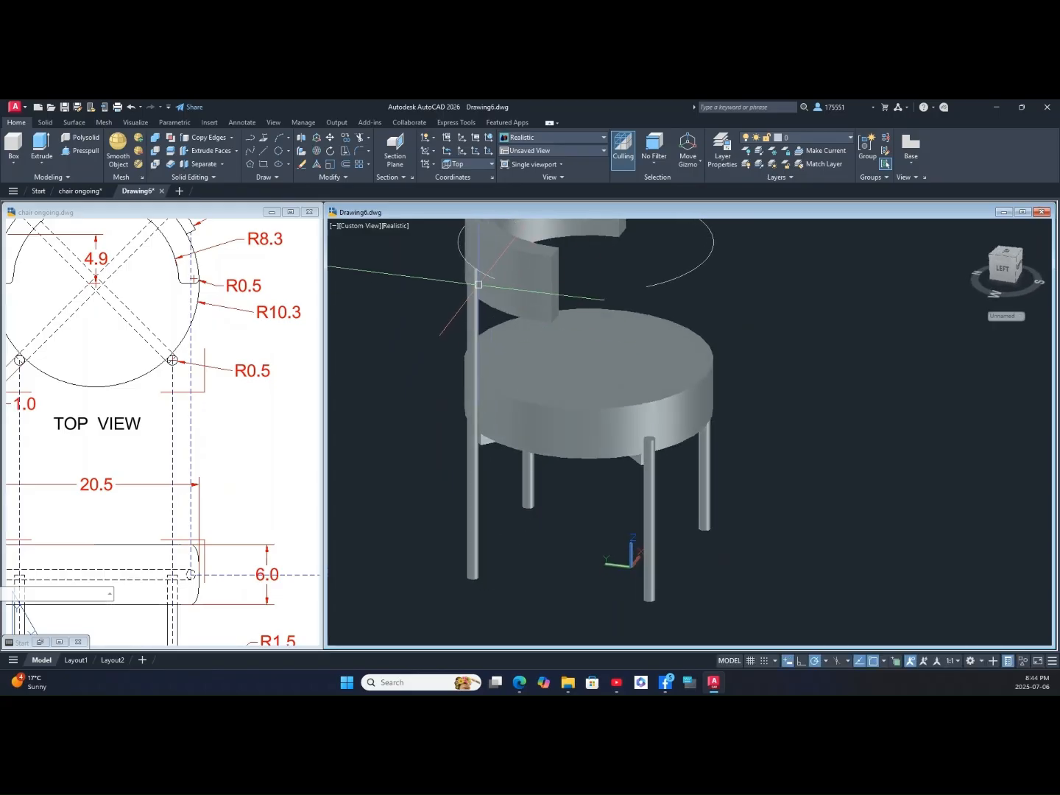
{"action": "left_click", "coordinate": [459, 254]}
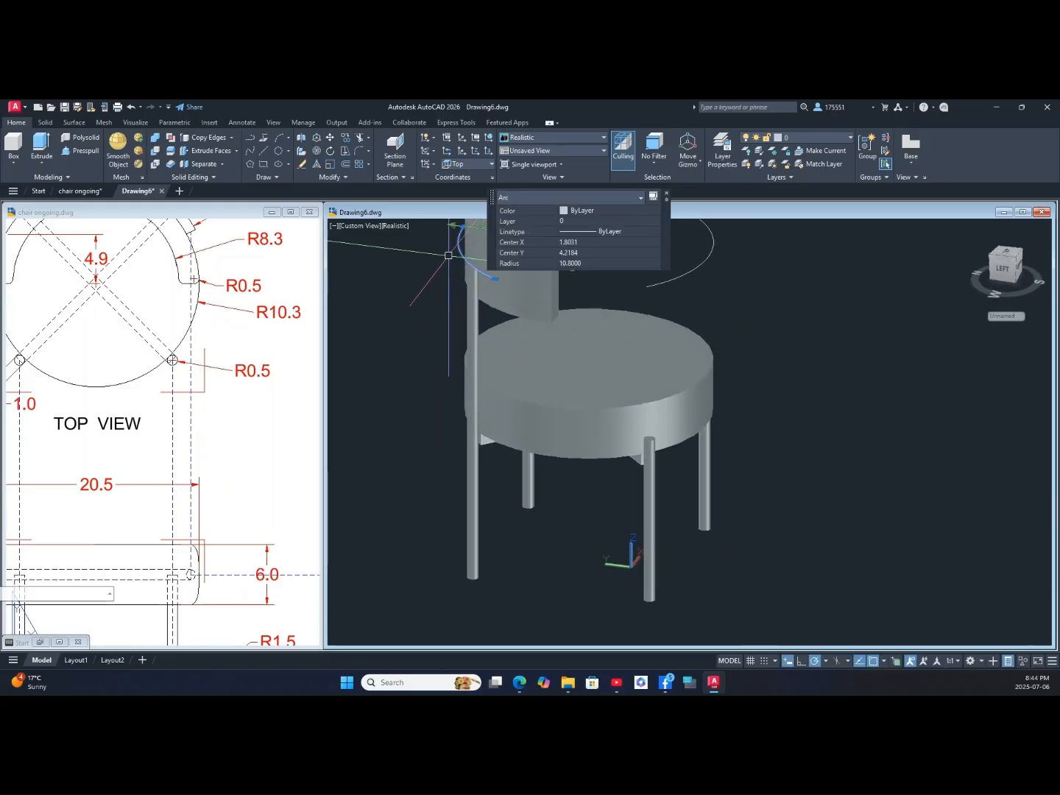
{"action": "key", "text": "Escape"}
Step: Draw a circle of radius 0.5 in the empty space beside the rear arc
{"action": "middle_click_drag", "start_coordinate": [410, 293], "coordinate": [430, 375]}
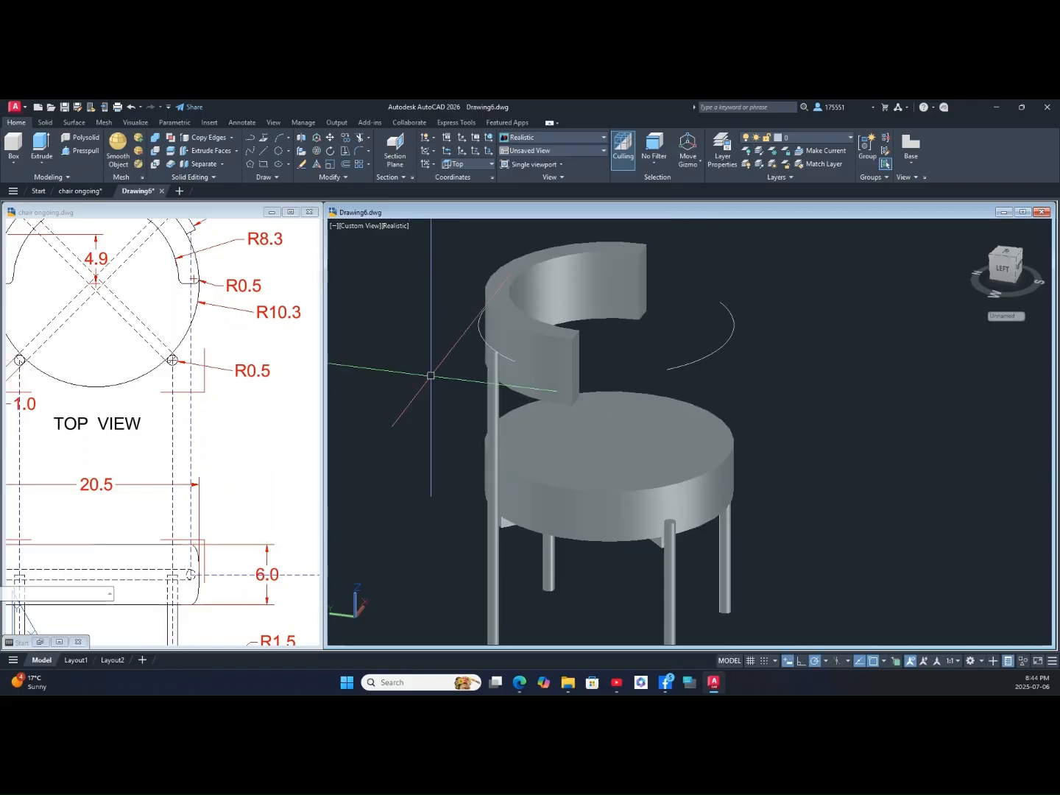
{"action": "scroll", "coordinate": [529, 366], "scroll_direction": "up", "scroll_amount": 1}
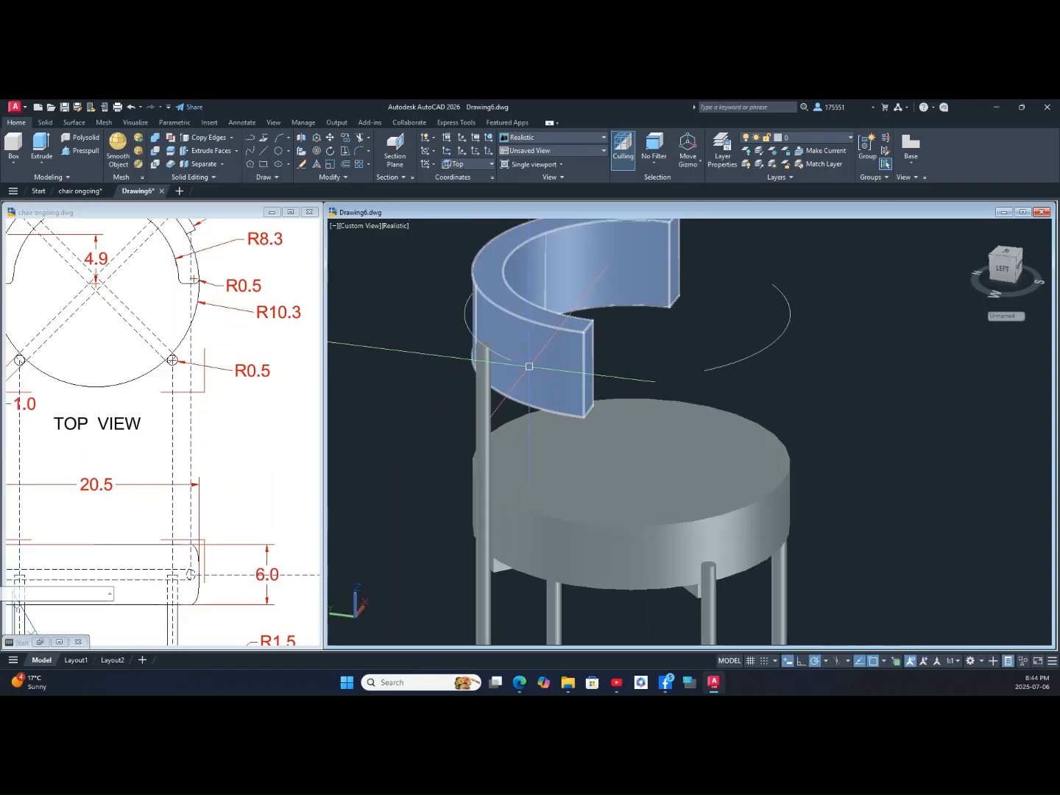
{"action": "scroll", "coordinate": [502, 379], "scroll_direction": "up", "scroll_amount": 1}
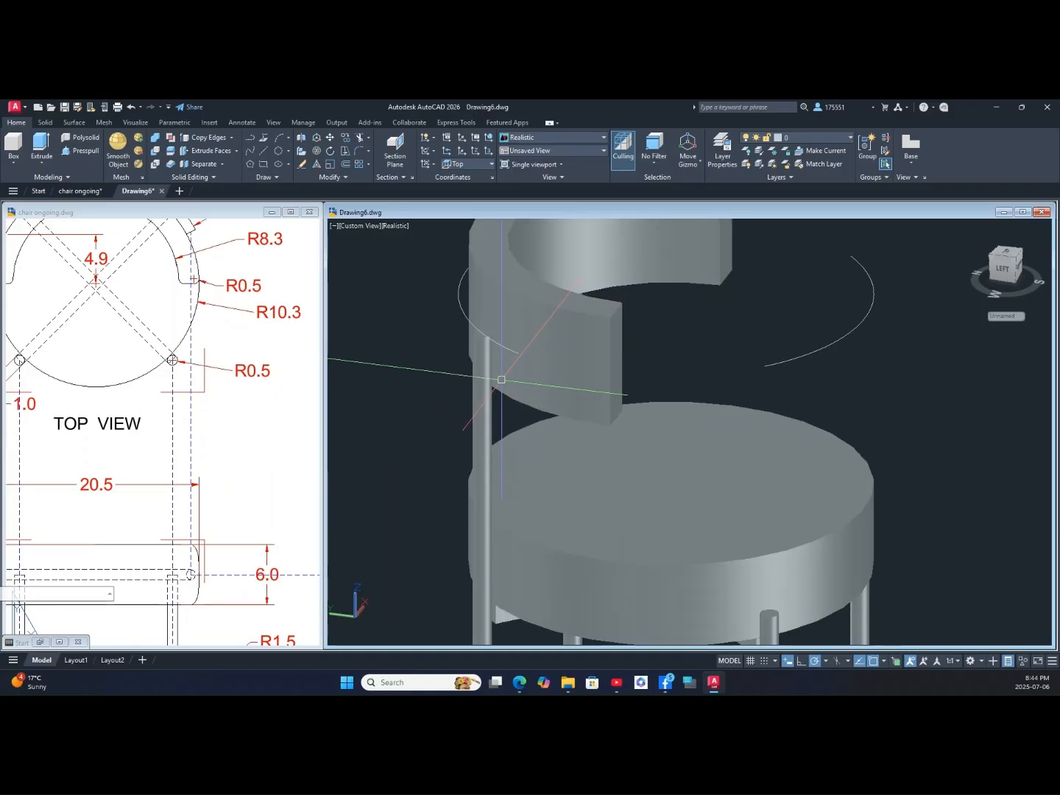
{"action": "type", "text": "c"}
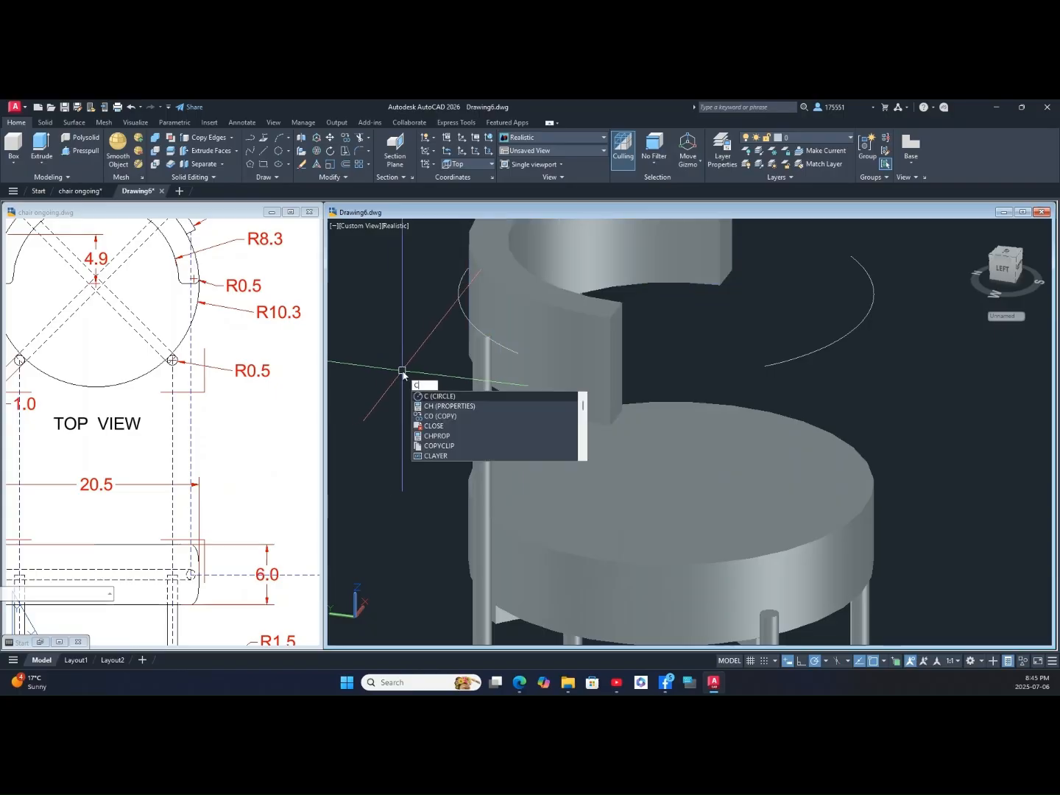
{"action": "key", "text": "Return"}
{"action": "left_click", "coordinate": [396, 383]}
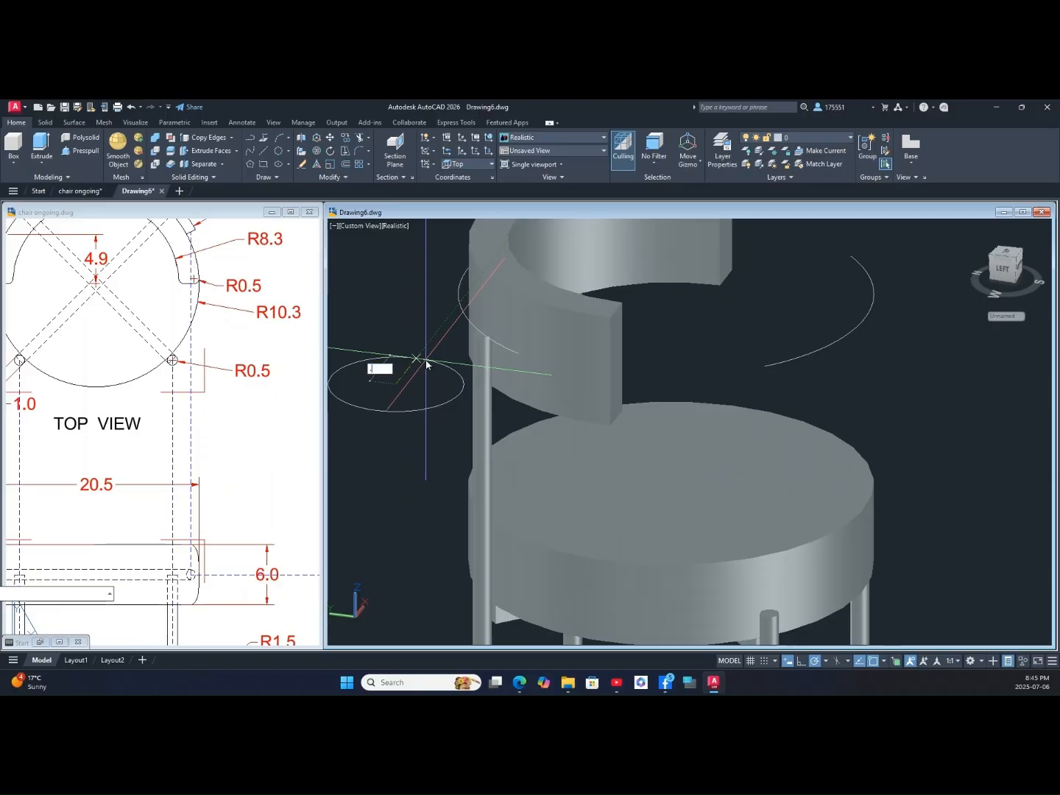
{"action": "type", "text": ".5"}
{"action": "key", "text": "Return"}
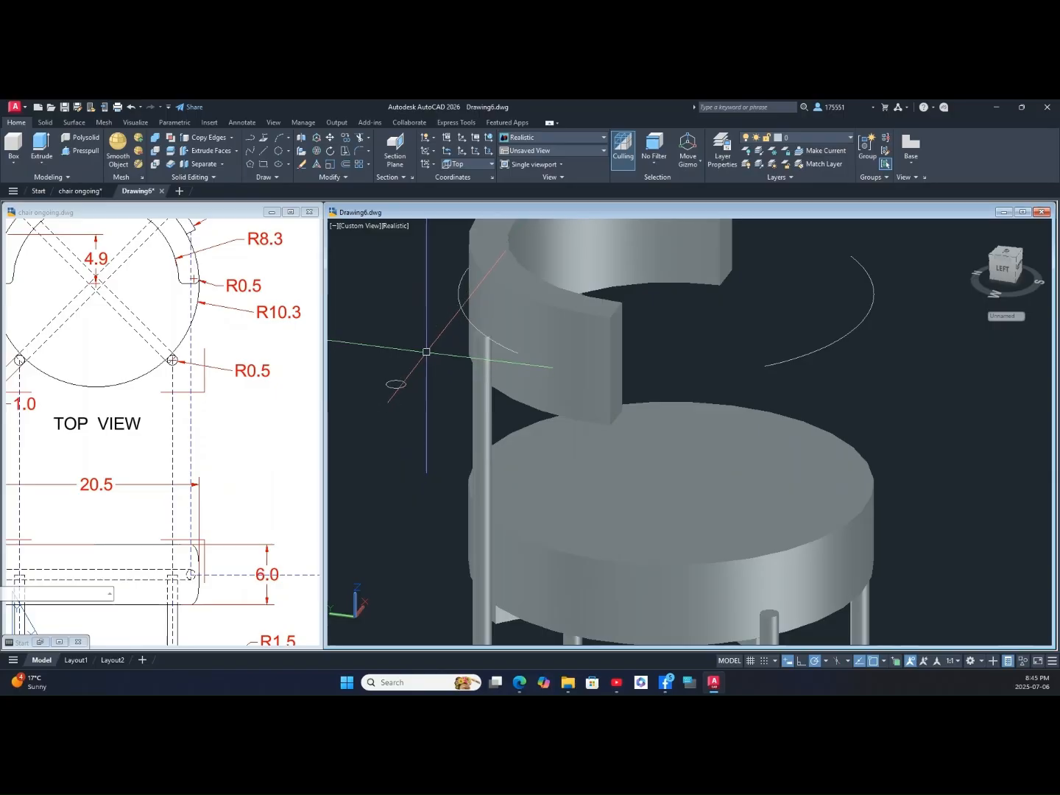
Step: Sweep the 0.5-radius circle along the rear arc to form the round rail behind the backrest
{"action": "left_click", "coordinate": [43, 166]}
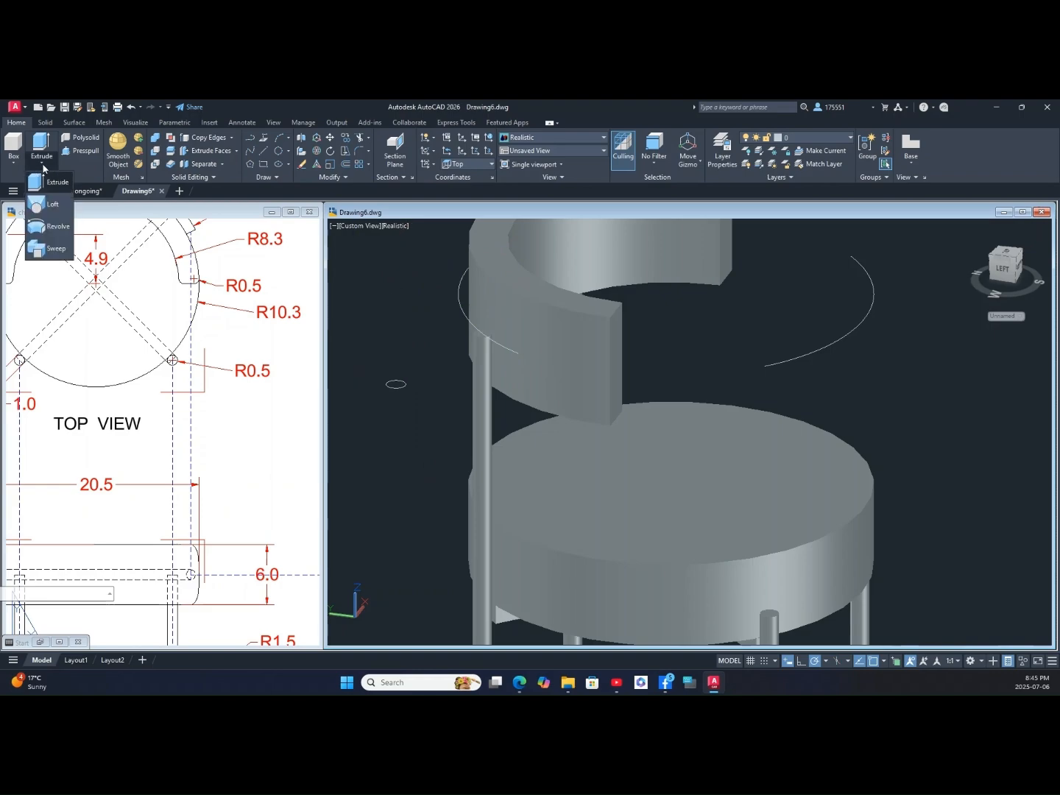
{"action": "left_click", "coordinate": [50, 249]}
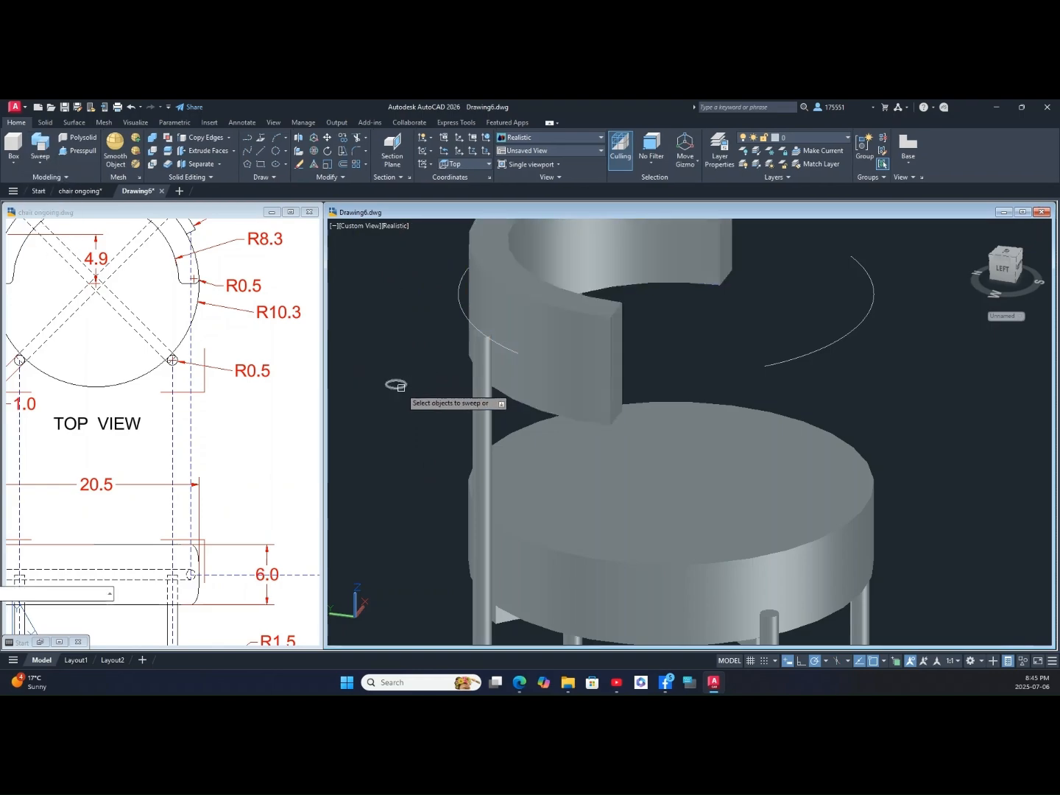
{"action": "right_click", "coordinate": [408, 343]}
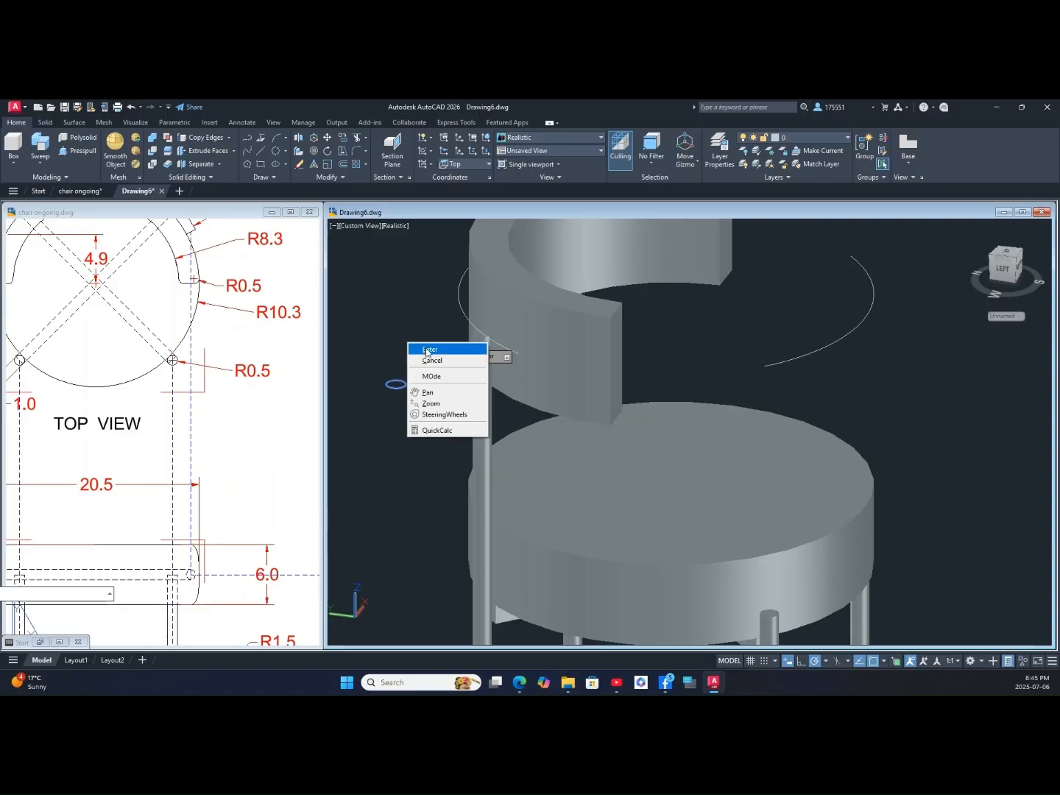
{"action": "left_click", "coordinate": [429, 350]}
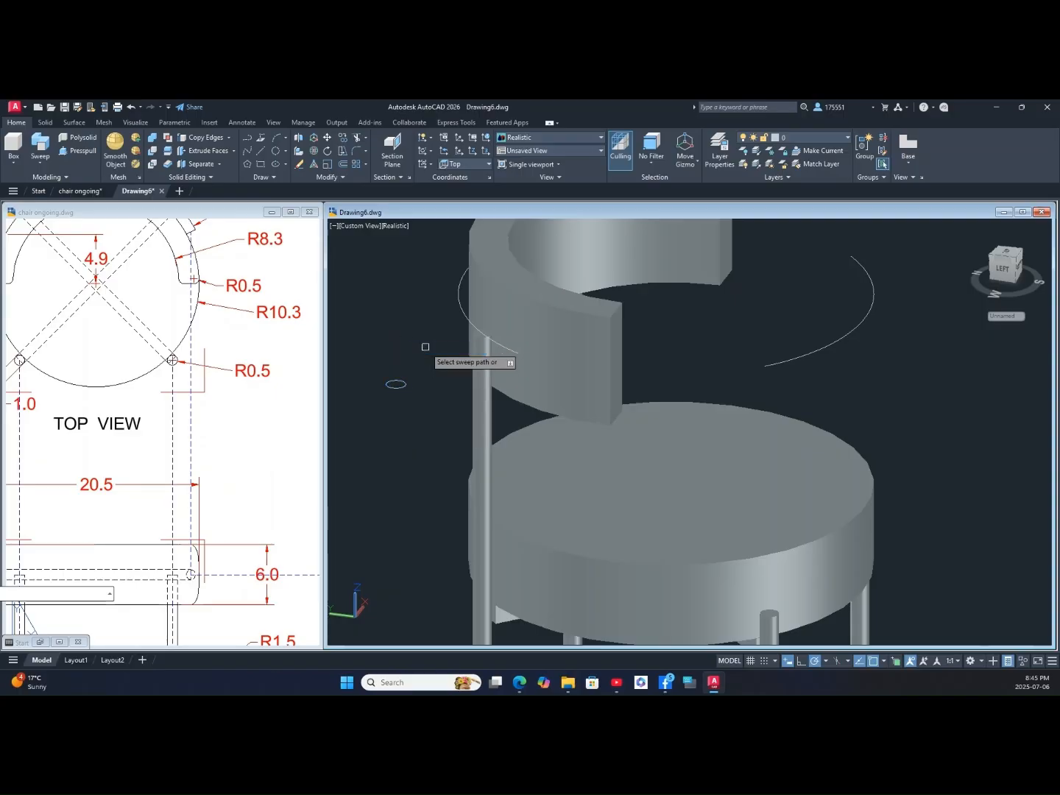
{"action": "left_click", "coordinate": [458, 297]}
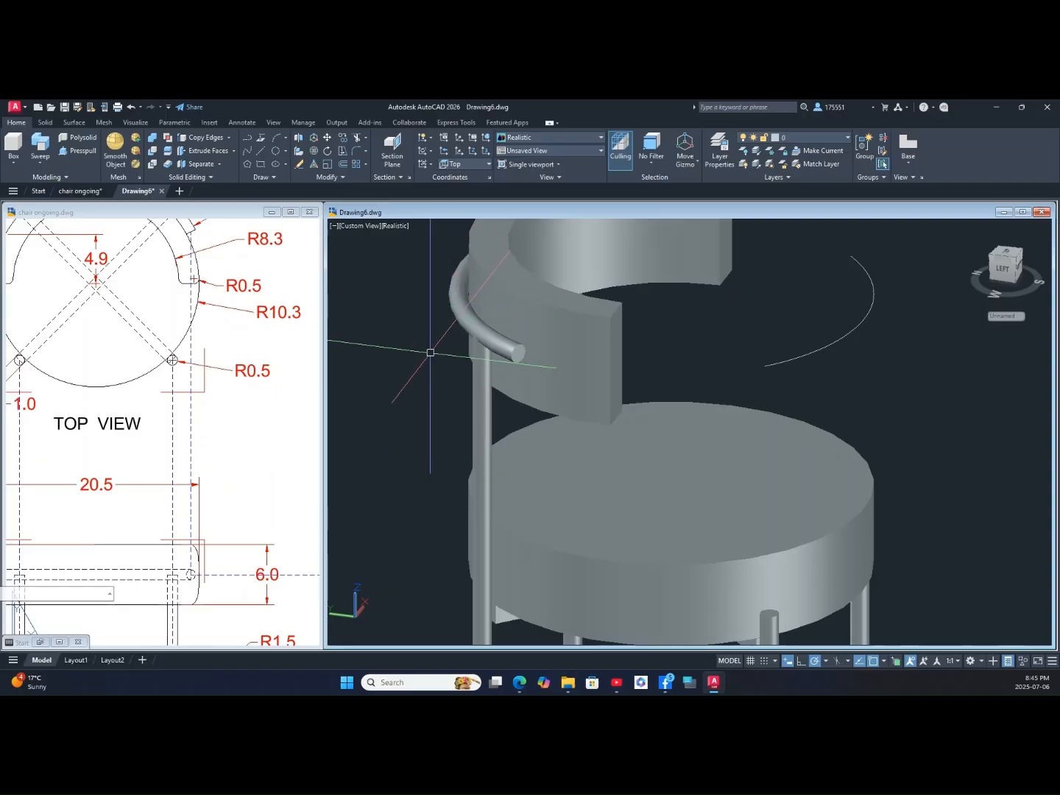
Step: Delete the leftover front arc floating above the seat
{"action": "middle_click_drag", "start_coordinate": [431, 353], "coordinate": [388, 346], "text": "shift"}
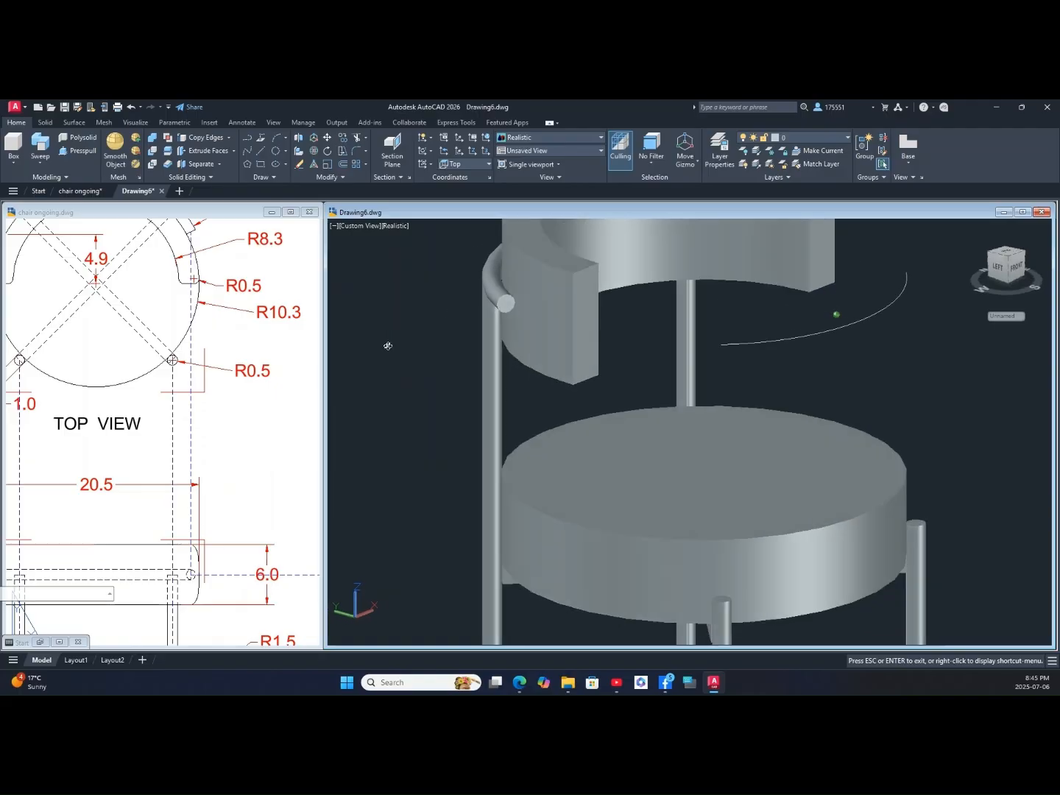
{"action": "middle_click_drag", "start_coordinate": [739, 389], "coordinate": [646, 358]}
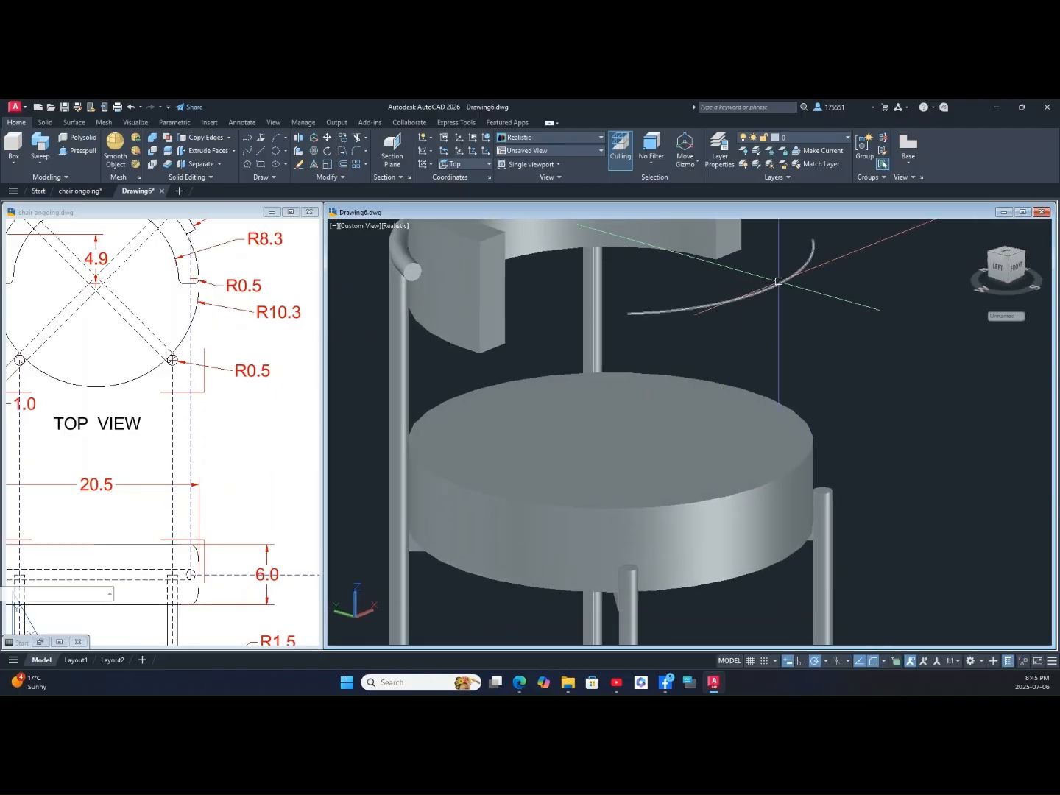
{"action": "left_click", "coordinate": [779, 281]}
{"action": "key", "text": "Delete"}
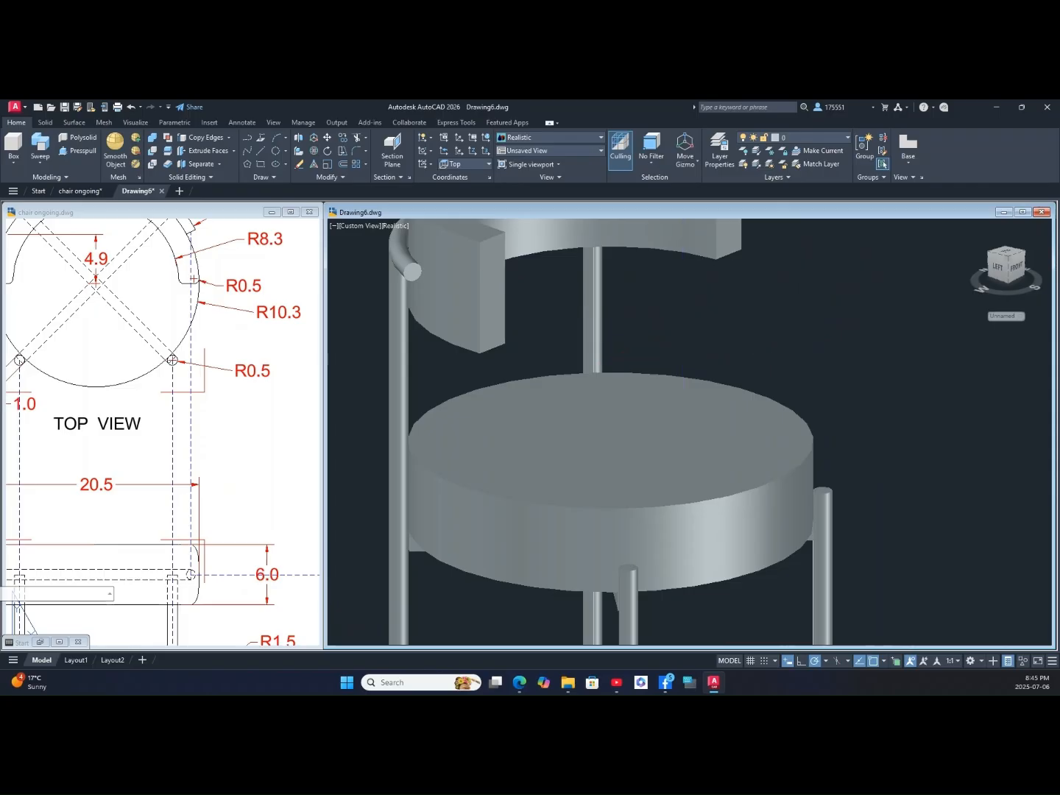
{"action": "scroll", "coordinate": [683, 330], "scroll_direction": "down", "scroll_amount": 4}
{"action": "middle_click_drag", "start_coordinate": [683, 330], "coordinate": [743, 335], "text": "shift"}
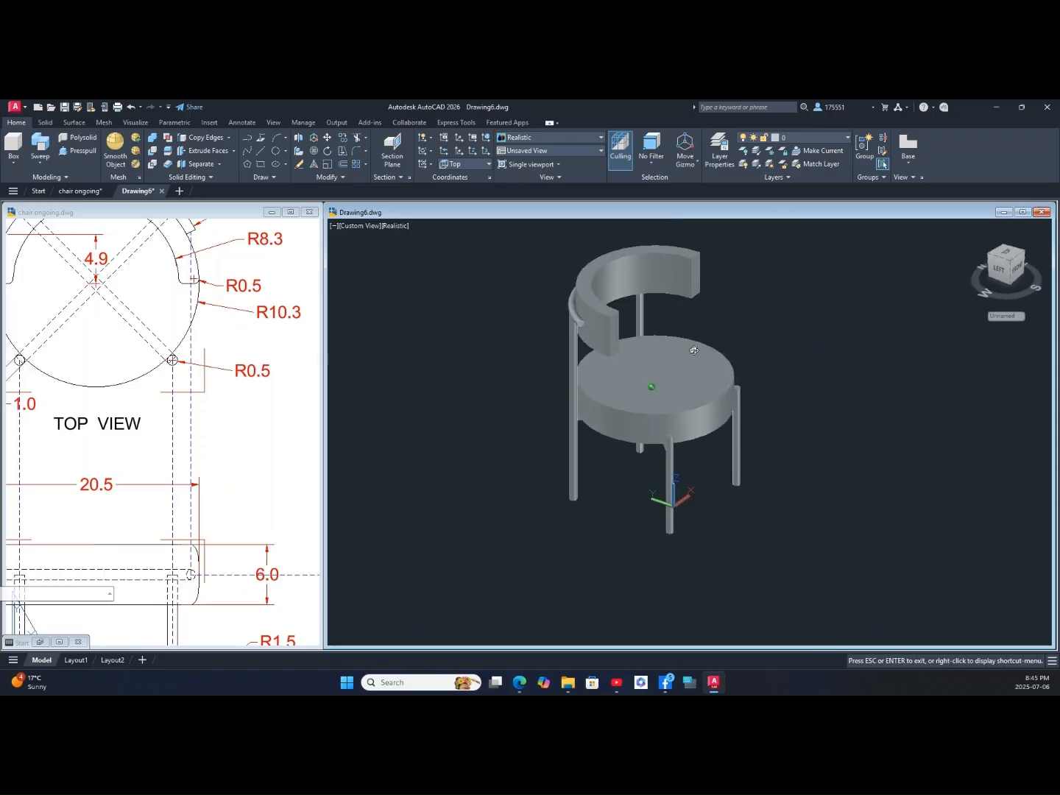
Step: Examine the front view in the reference drawing for the edge radii and heights of the seat and backrest
{"action": "left_click", "coordinate": [307, 420]}
{"action": "scroll", "coordinate": [284, 422], "scroll_direction": "down", "scroll_amount": 7}
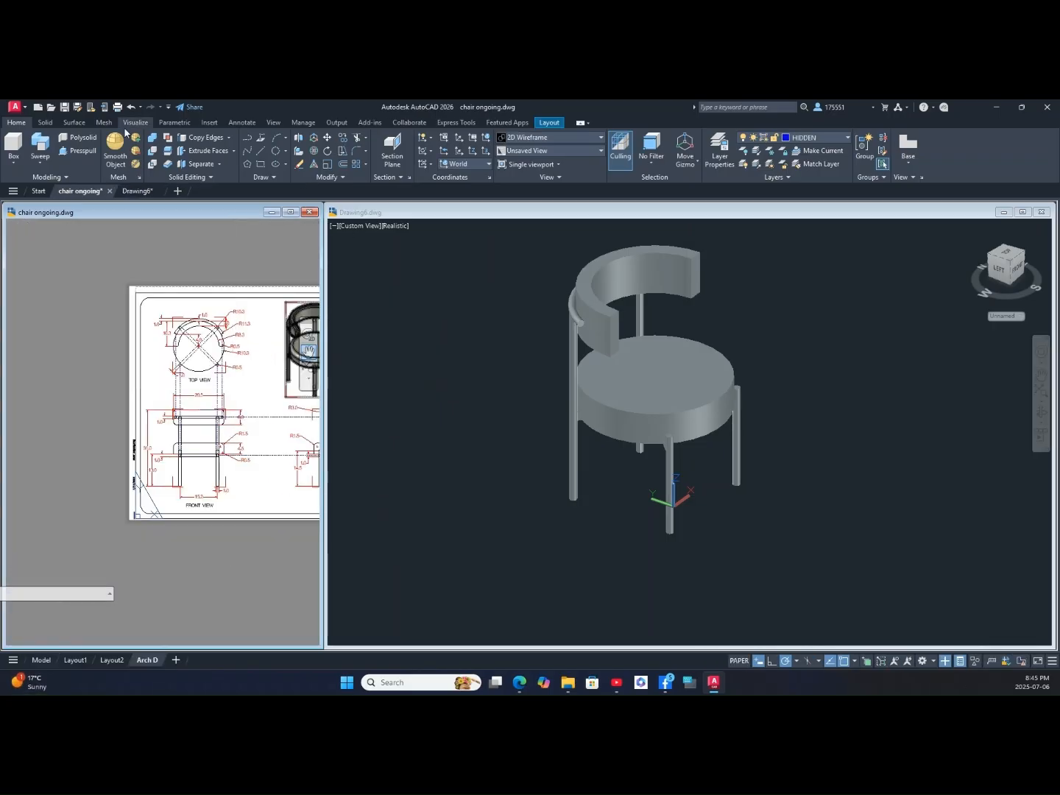
{"action": "left_click", "coordinate": [447, 275]}
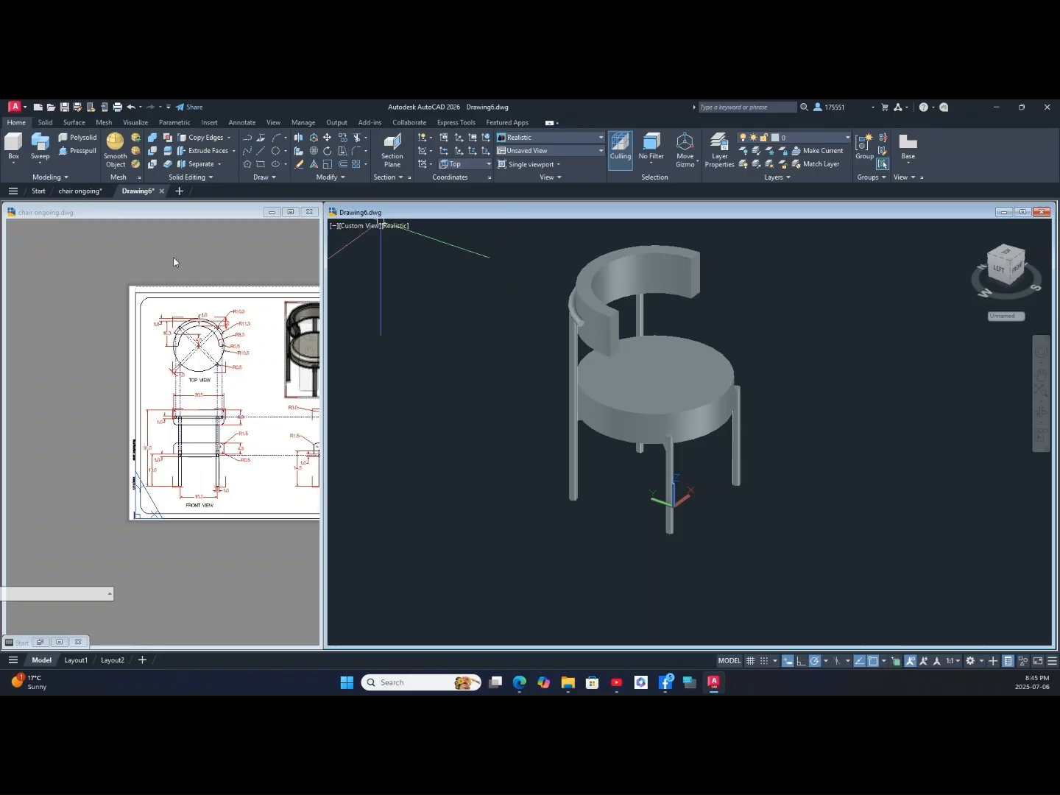
{"action": "left_click", "coordinate": [254, 435]}
{"action": "scroll", "coordinate": [232, 435], "scroll_direction": "up", "scroll_amount": 2}
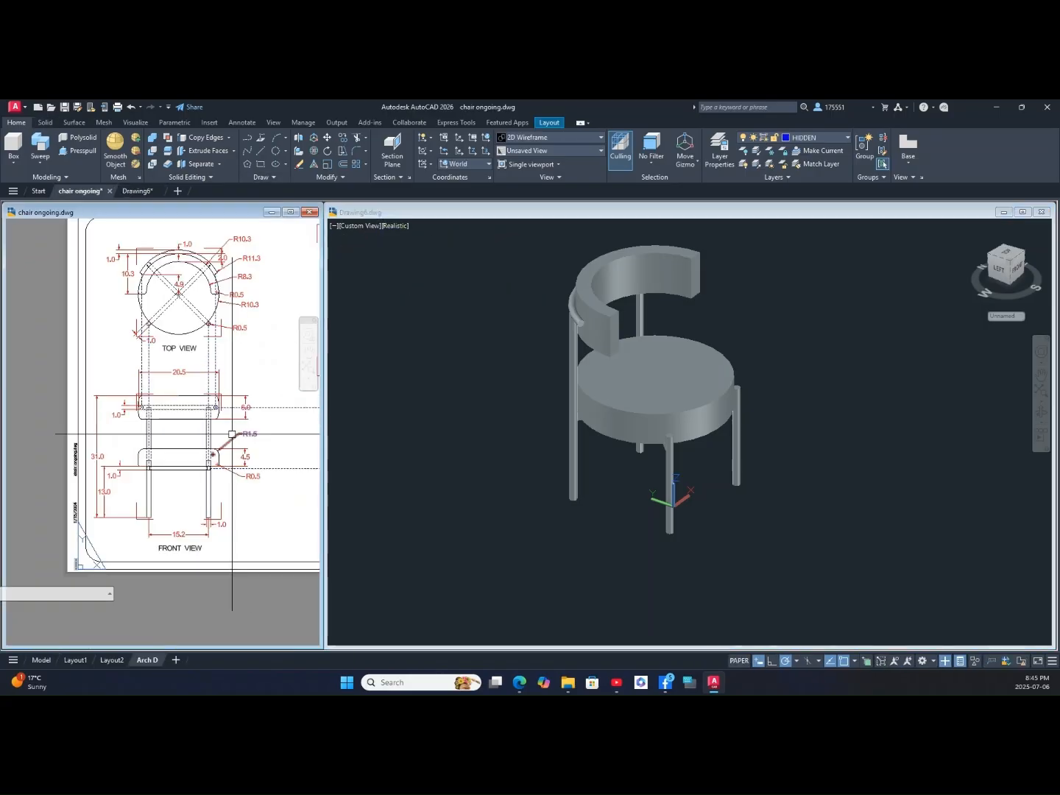
{"action": "scroll", "coordinate": [231, 434], "scroll_direction": "down", "scroll_amount": 4}
{"action": "scroll", "coordinate": [232, 435], "scroll_direction": "up", "scroll_amount": 2}
{"action": "scroll", "coordinate": [232, 434], "scroll_direction": "down", "scroll_amount": 2}
{"action": "scroll", "coordinate": [232, 435], "scroll_direction": "up", "scroll_amount": 2}
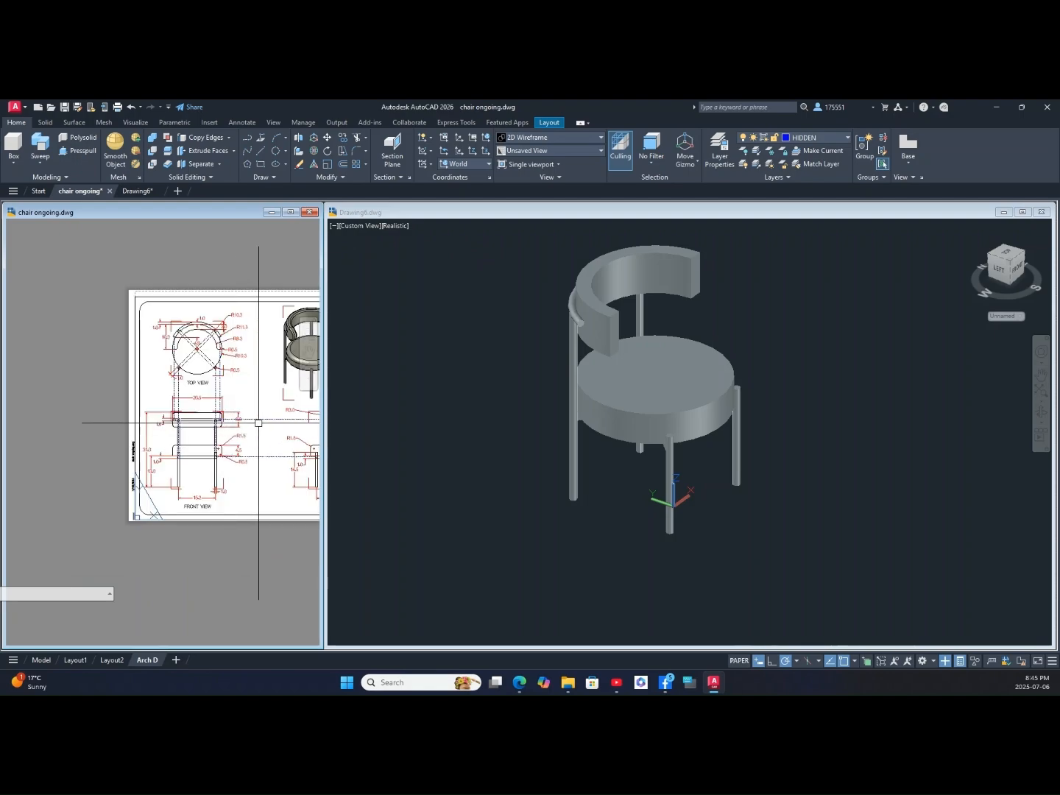
{"action": "middle_click_drag", "start_coordinate": [258, 423], "coordinate": [216, 494]}
{"action": "scroll", "coordinate": [192, 437], "scroll_direction": "up", "scroll_amount": 5}
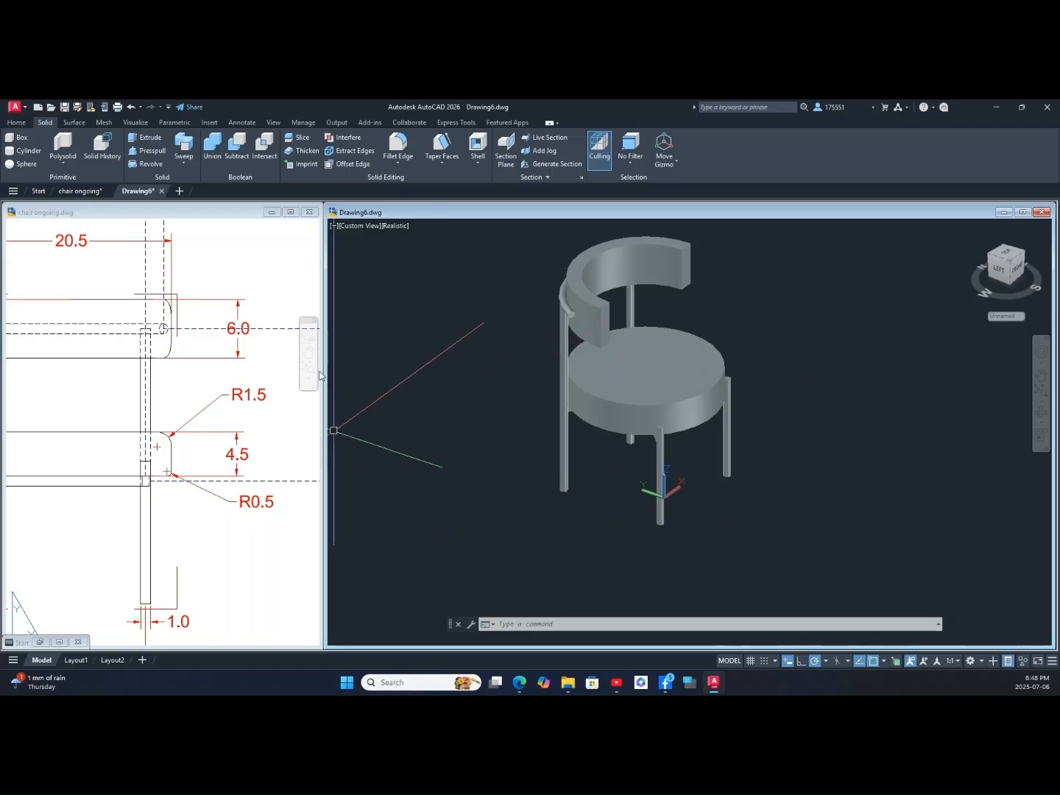
Step: Compare the seat's upper and lower edge radii in the reference front view with the seat of the 3D model
{"action": "left_click", "coordinate": [319, 377]}
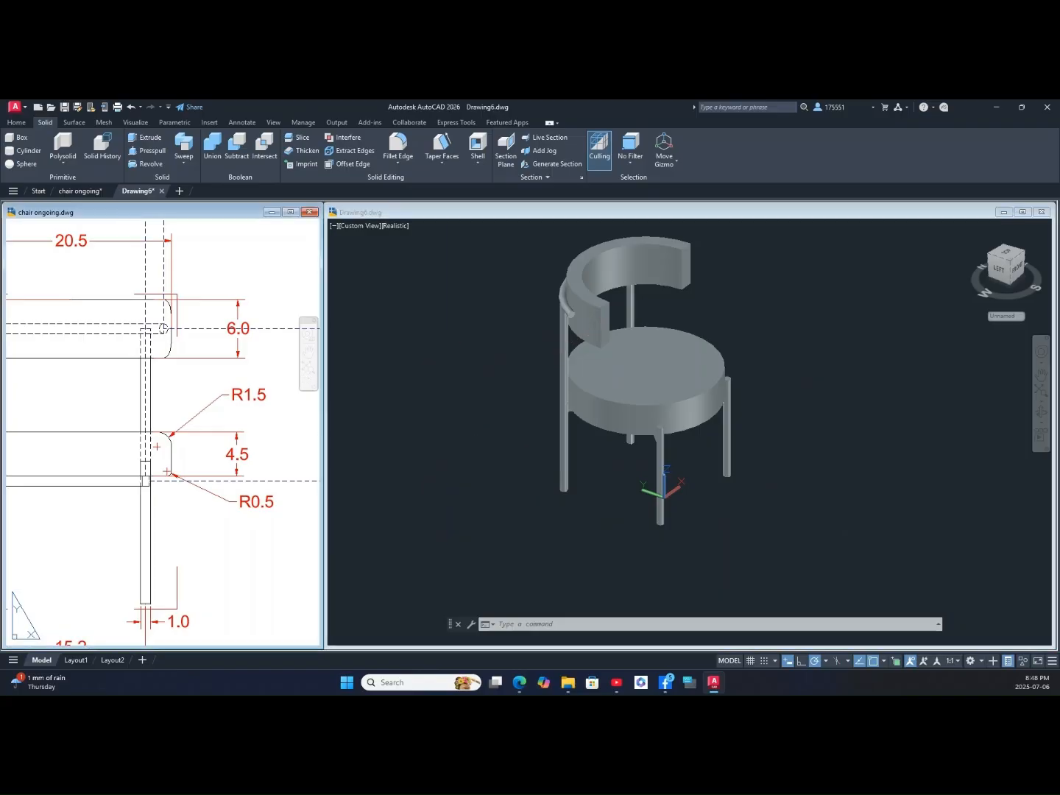
{"action": "left_click", "coordinate": [205, 558]}
{"action": "left_click", "coordinate": [205, 560]}
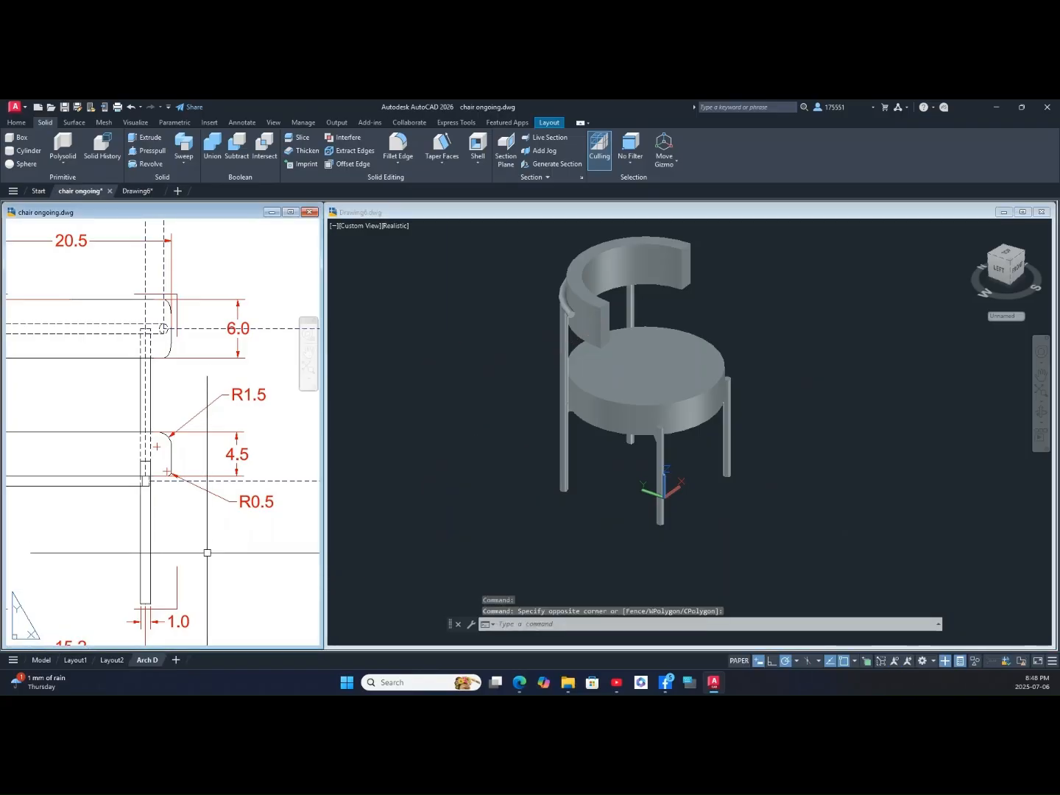
{"action": "middle_click_drag", "start_coordinate": [210, 532], "coordinate": [210, 538]}
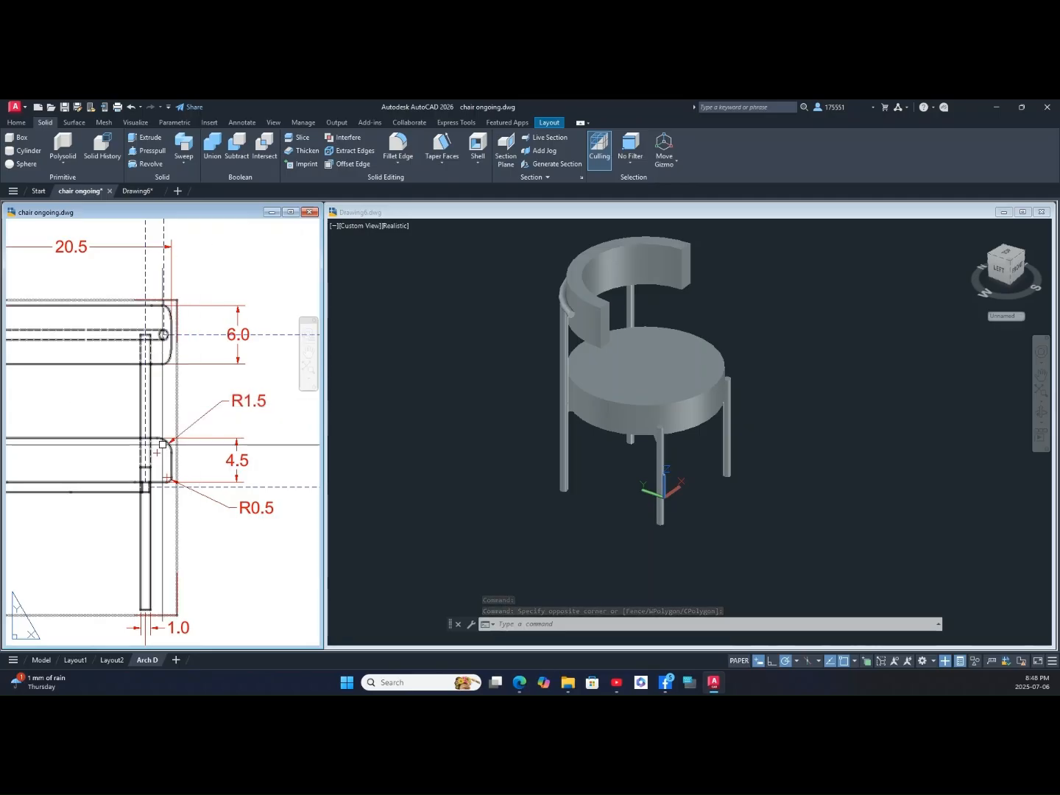
{"action": "left_click", "coordinate": [721, 397]}
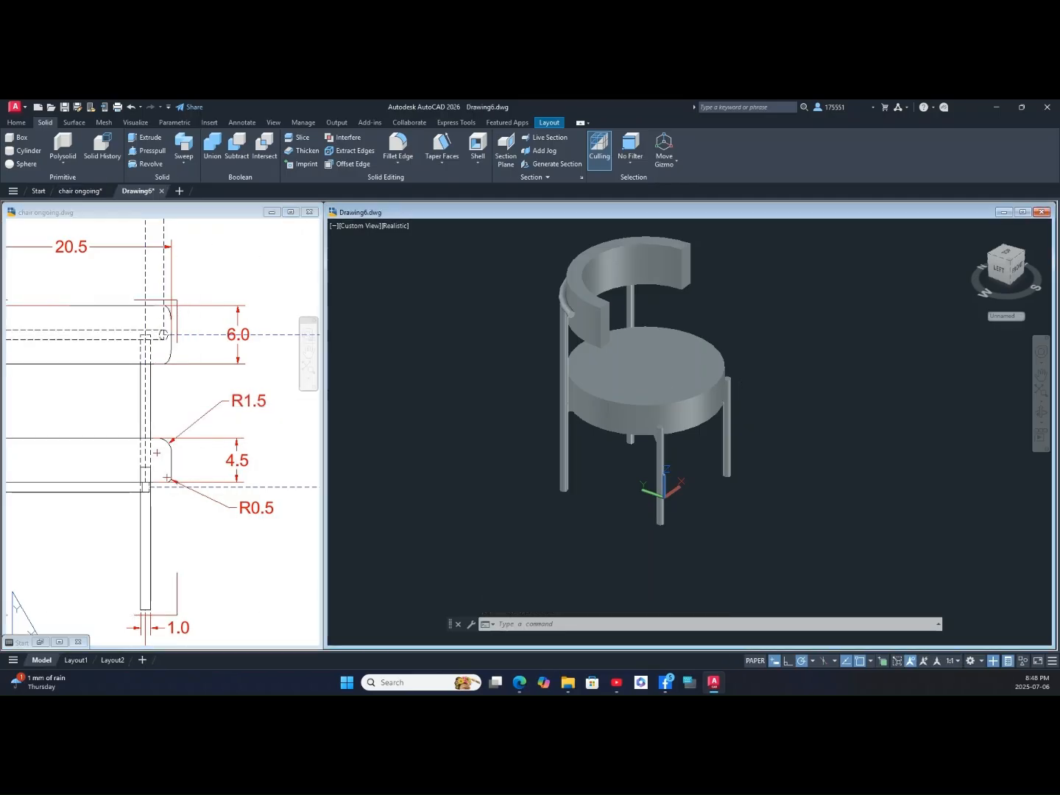
{"action": "left_click", "coordinate": [712, 340]}
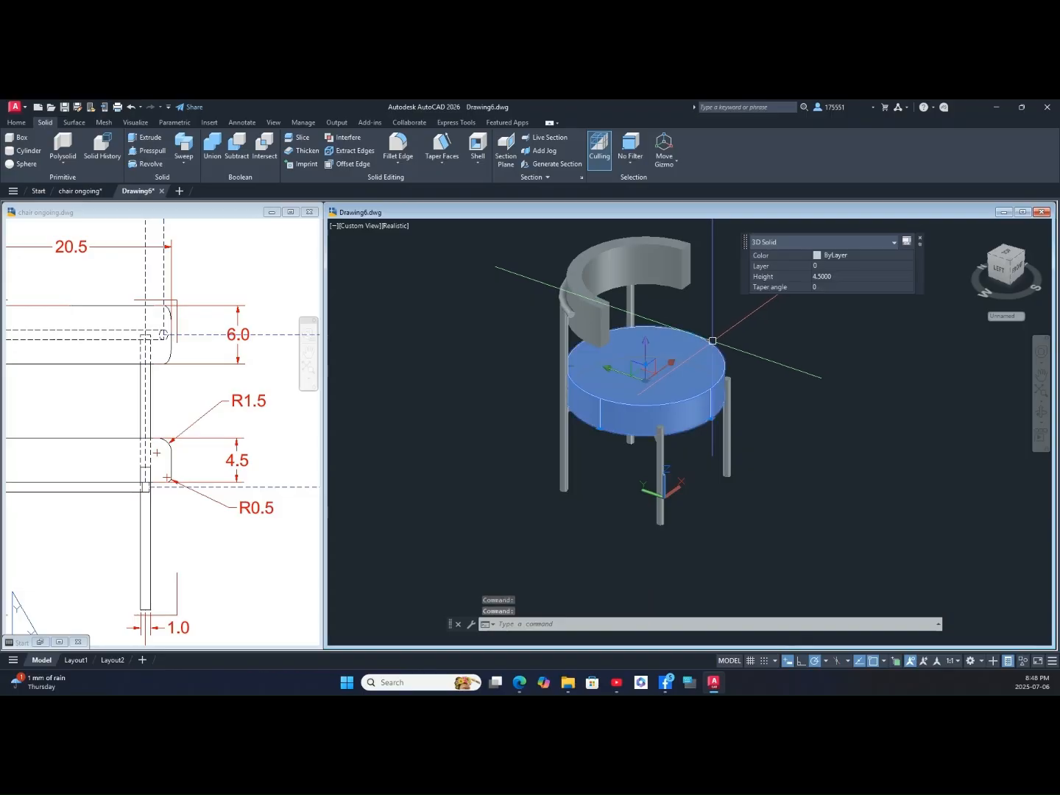
{"action": "key", "text": "Escape"}
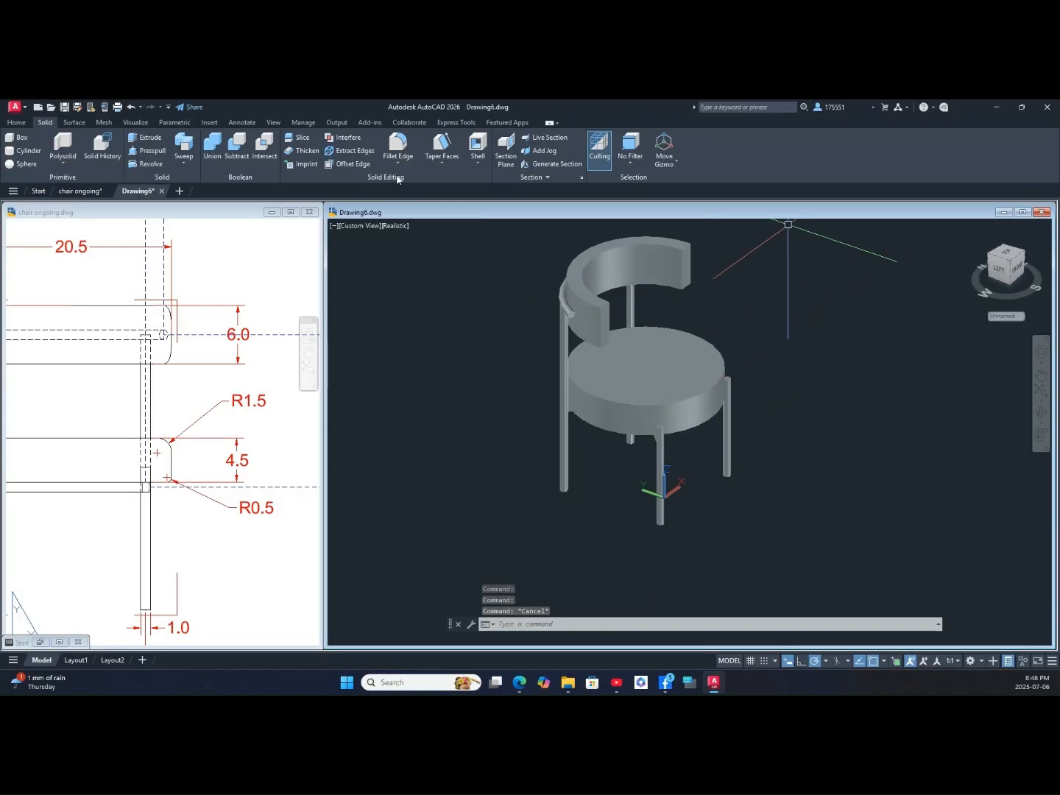
Step: Fillet the top edge of the round seat with a radius of 1.5
{"action": "left_click", "coordinate": [398, 147]}
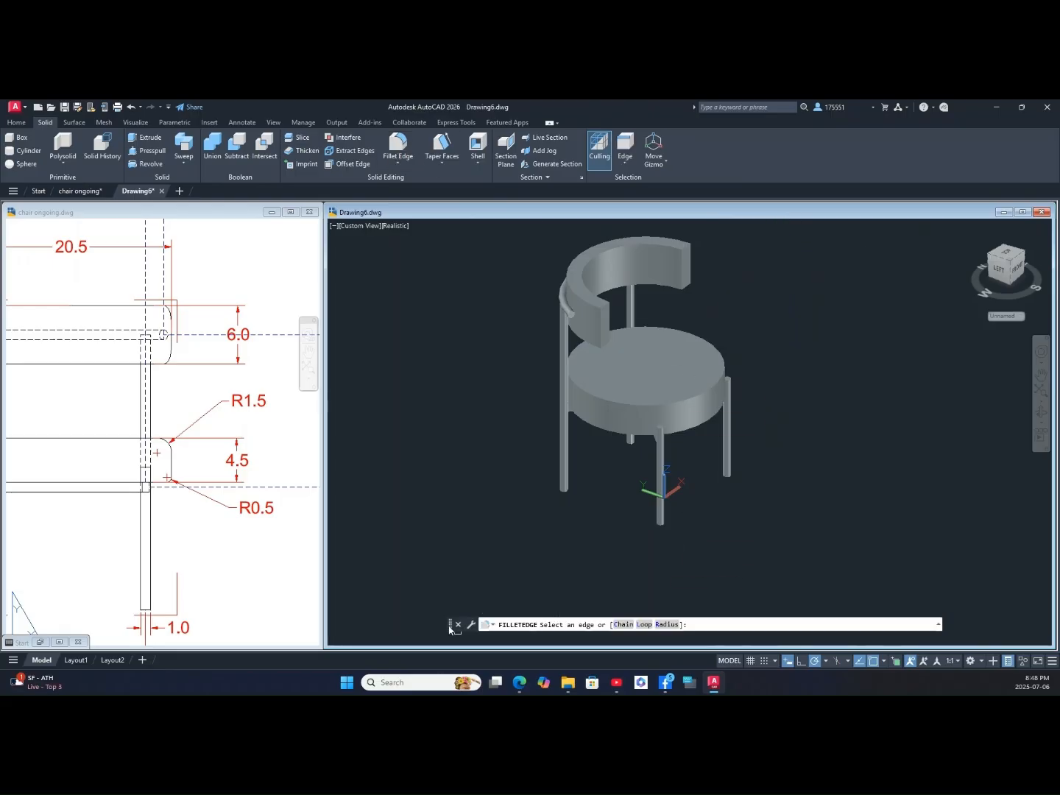
{"action": "left_click_drag", "start_coordinate": [451, 630], "coordinate": [417, 605]}
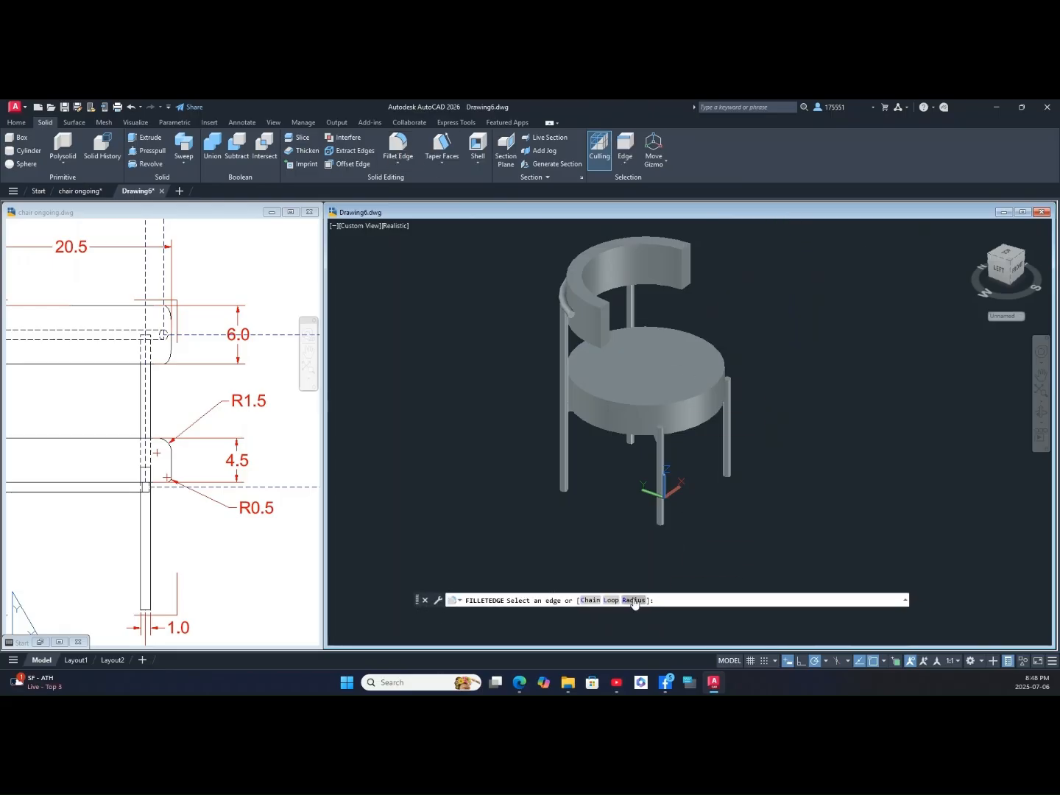
{"action": "left_click", "coordinate": [633, 600]}
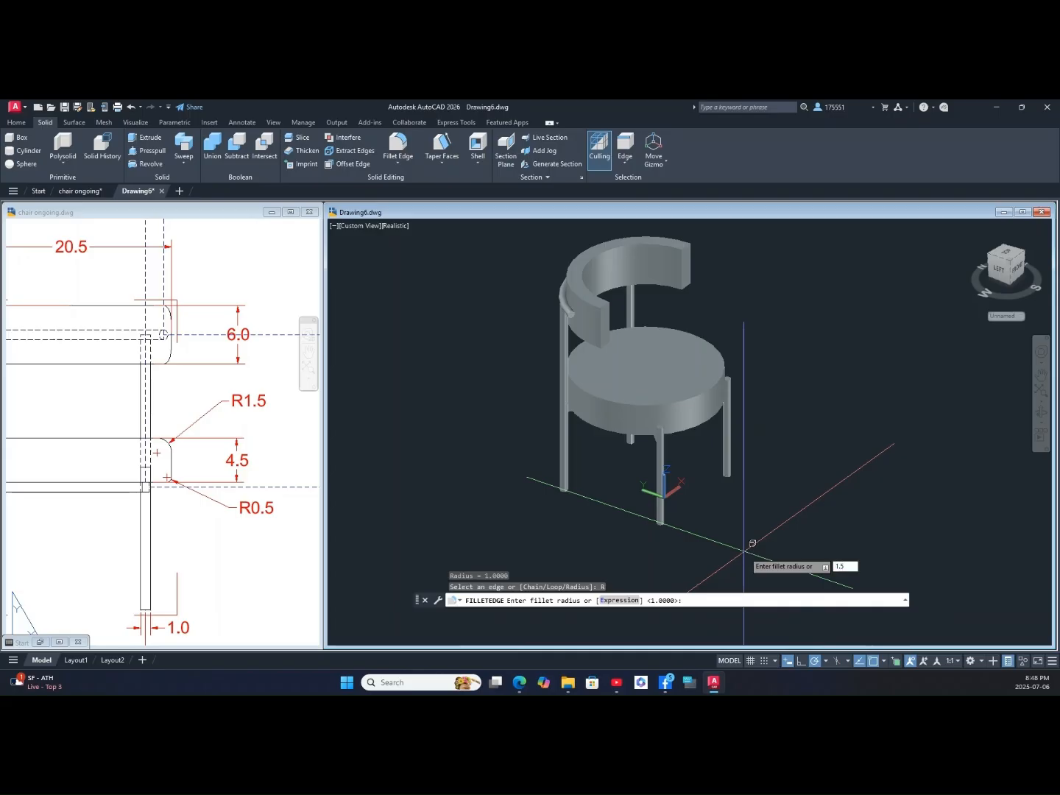
{"action": "type", "text": "1.5"}
{"action": "key", "text": "Return"}
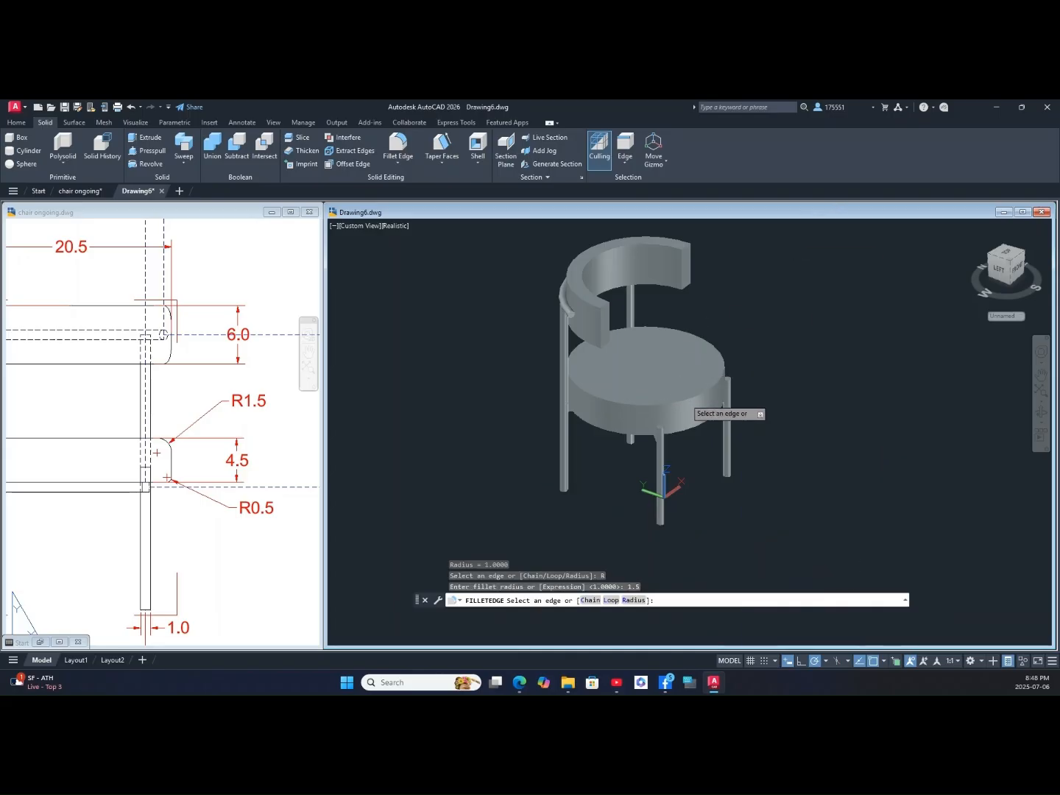
{"action": "left_click", "coordinate": [714, 344]}
{"action": "right_click", "coordinate": [740, 321]}
{"action": "left_click", "coordinate": [766, 329]}
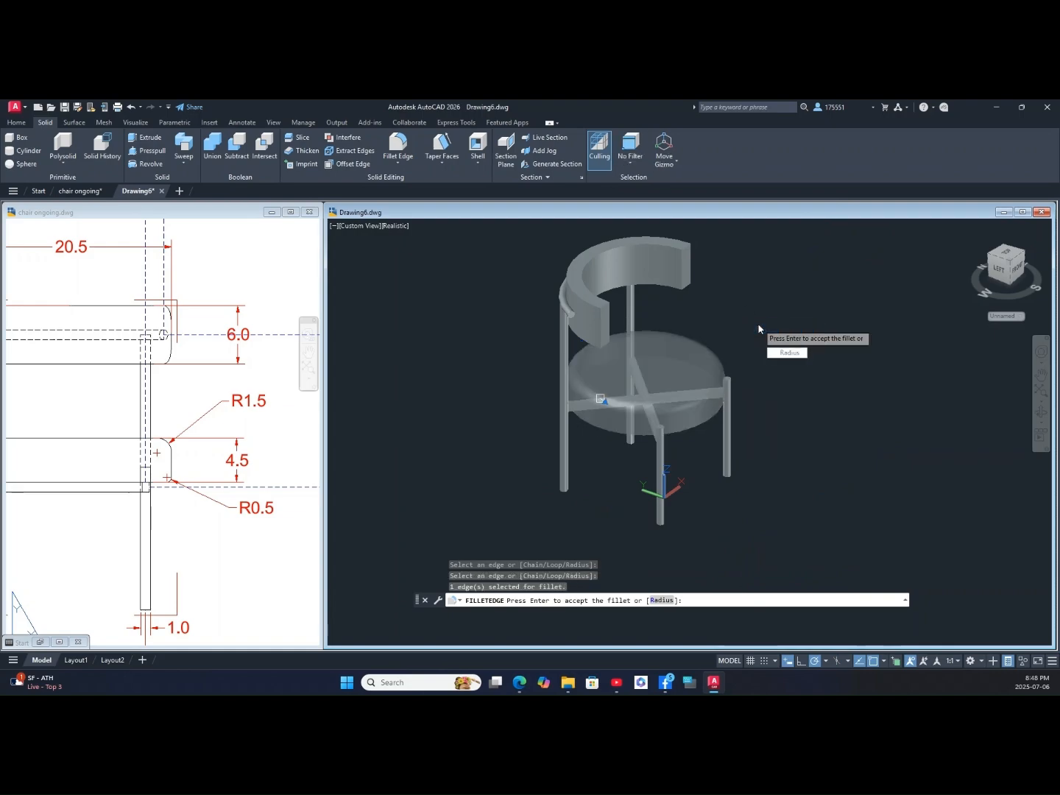
{"action": "key", "text": "Return"}
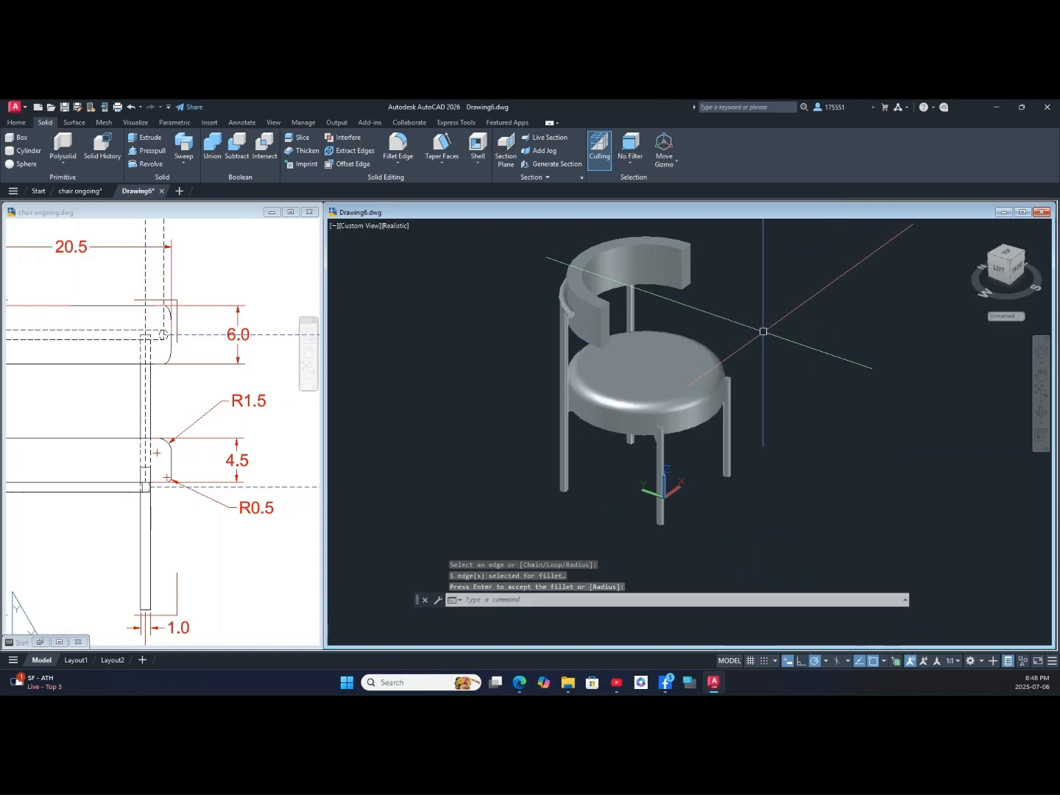
Step: Fillet the bottom edge of the round seat with a radius of 0.5
{"action": "key", "text": "Return"}
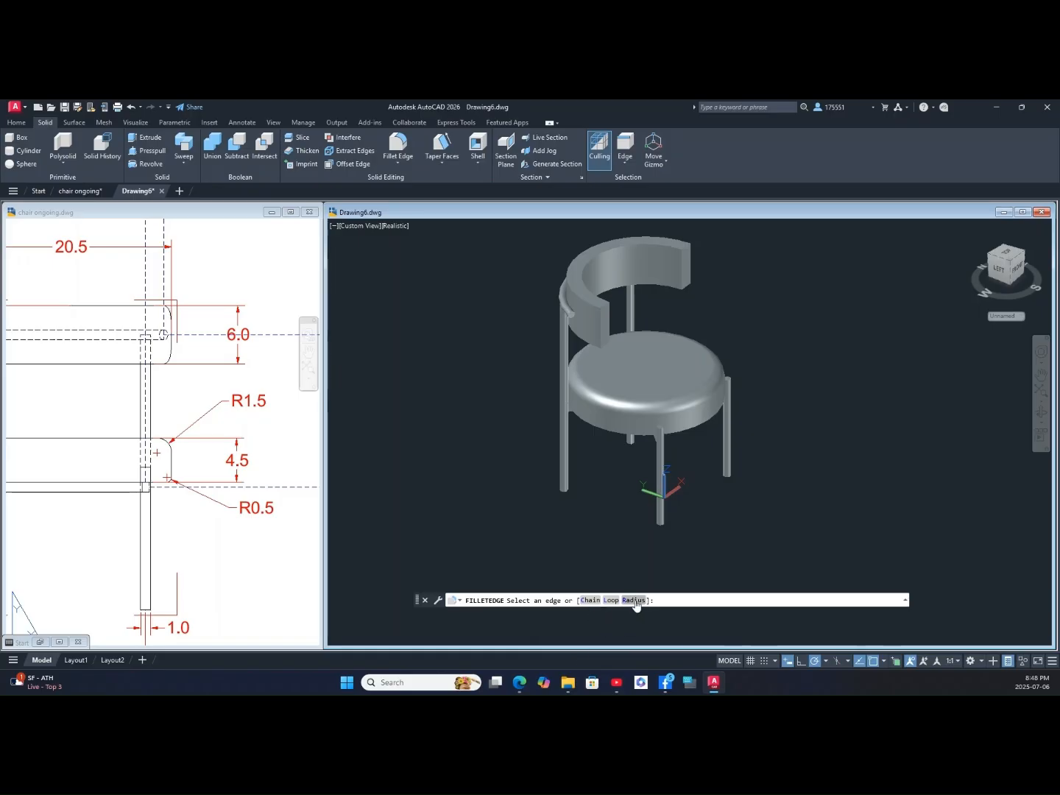
{"action": "left_click", "coordinate": [635, 601]}
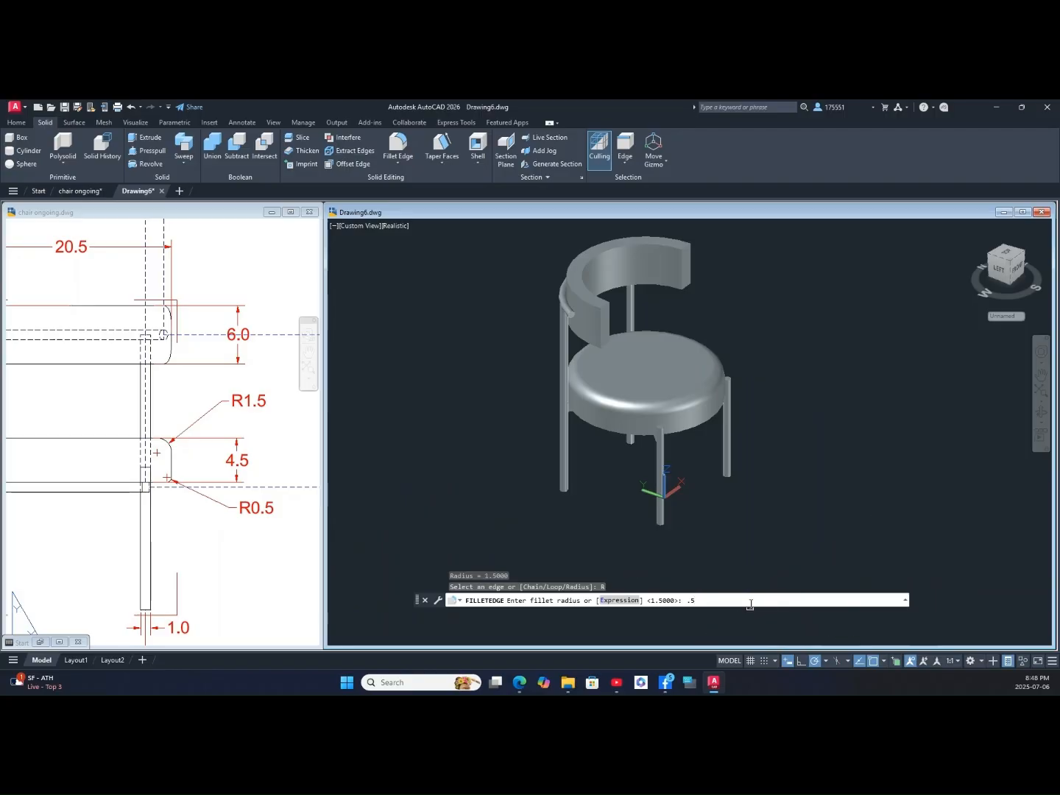
{"action": "key", "text": "Return"}
{"action": "left_click", "coordinate": [685, 428]}
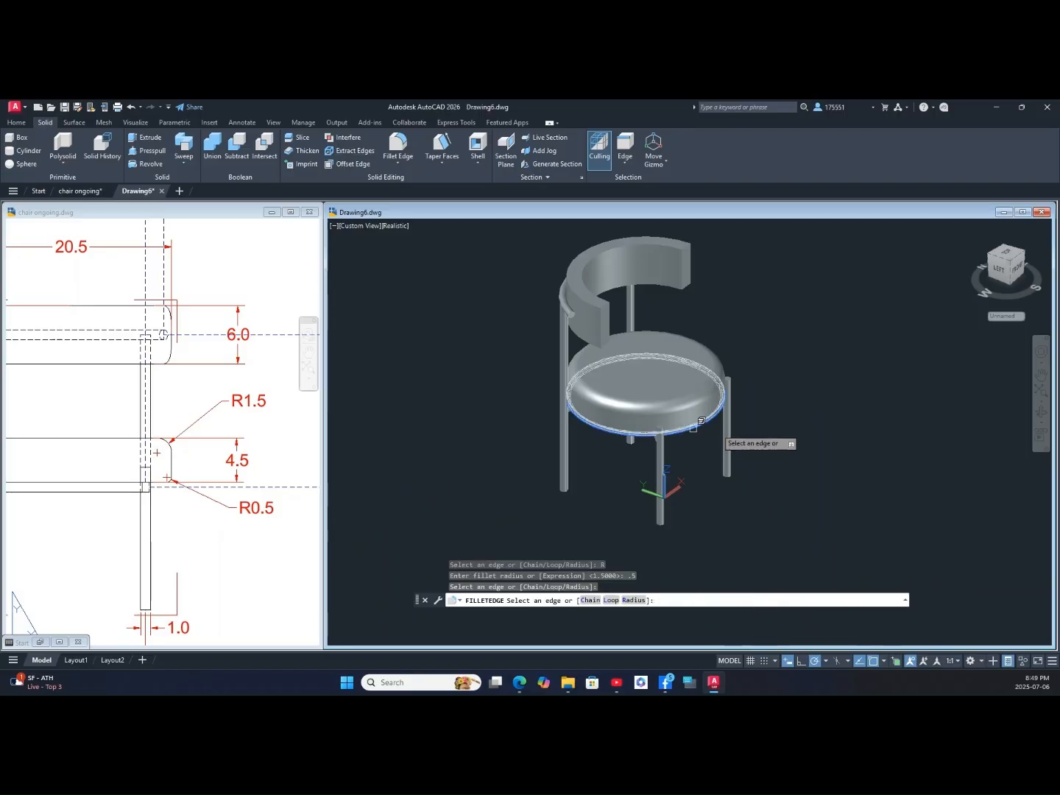
{"action": "right_click", "coordinate": [769, 402]}
{"action": "left_click", "coordinate": [788, 411]}
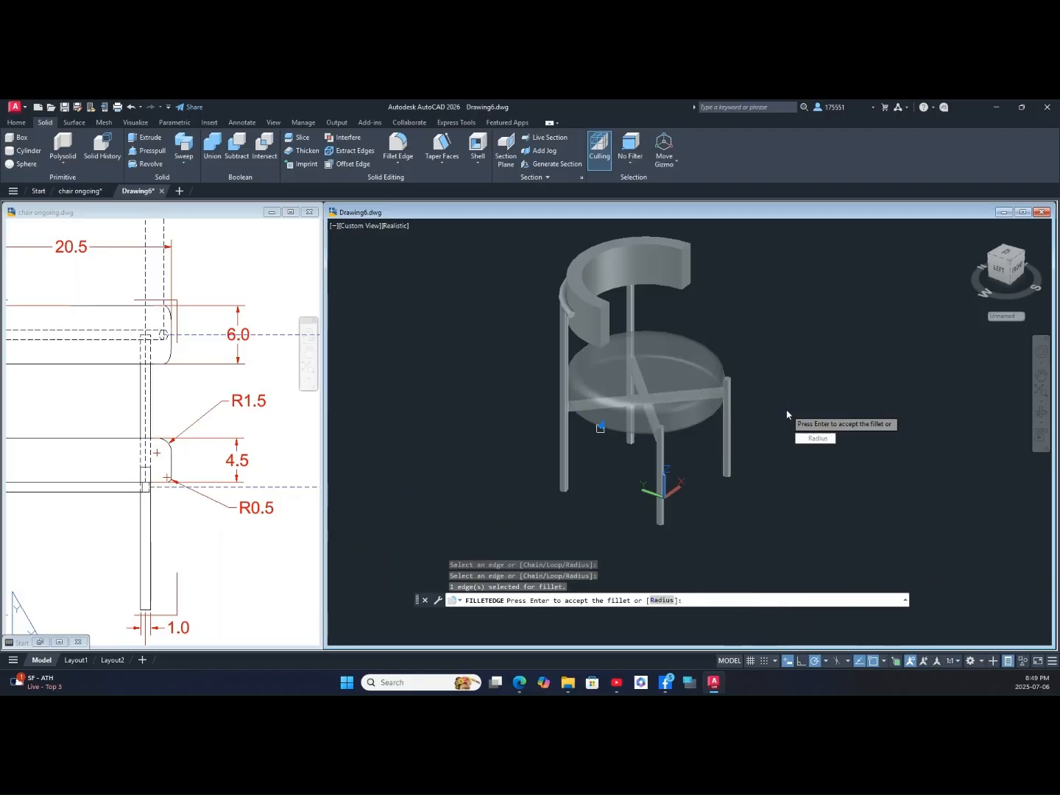
{"action": "key", "text": "Return"}
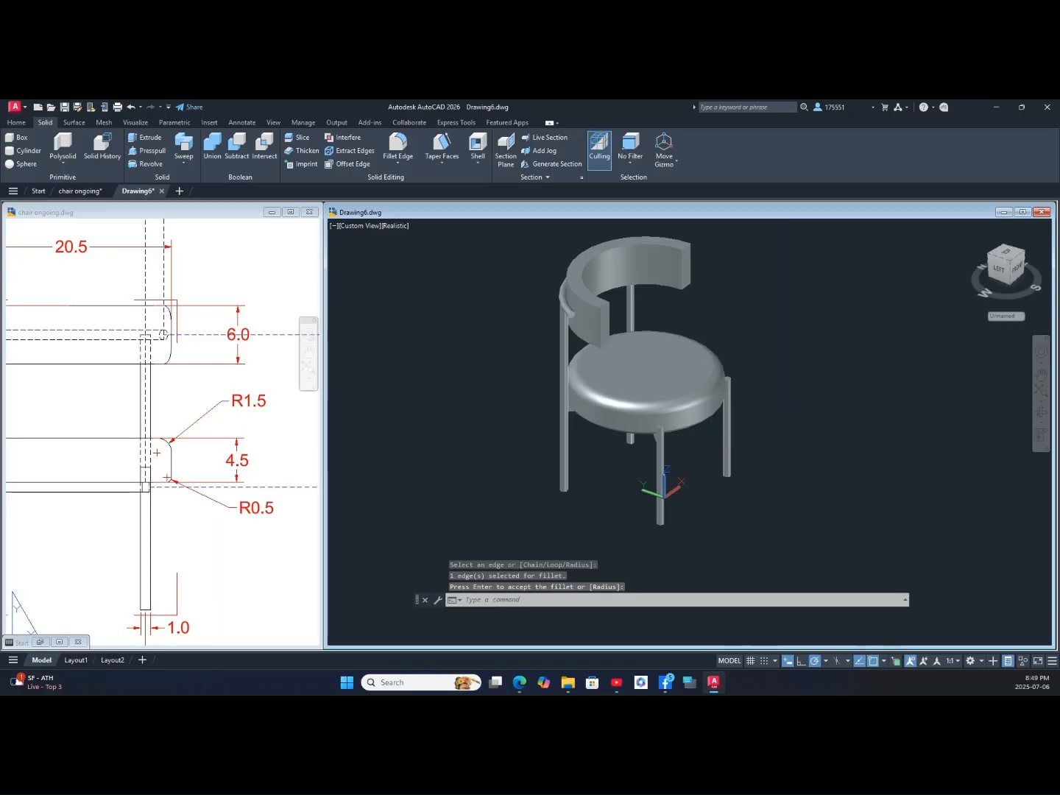
{"action": "middle_click_drag", "start_coordinate": [788, 406], "coordinate": [799, 375], "text": "shift"}
Step: Find the side view in the reference drawing and check the backrest's edge radii
{"action": "left_click", "coordinate": [107, 529]}
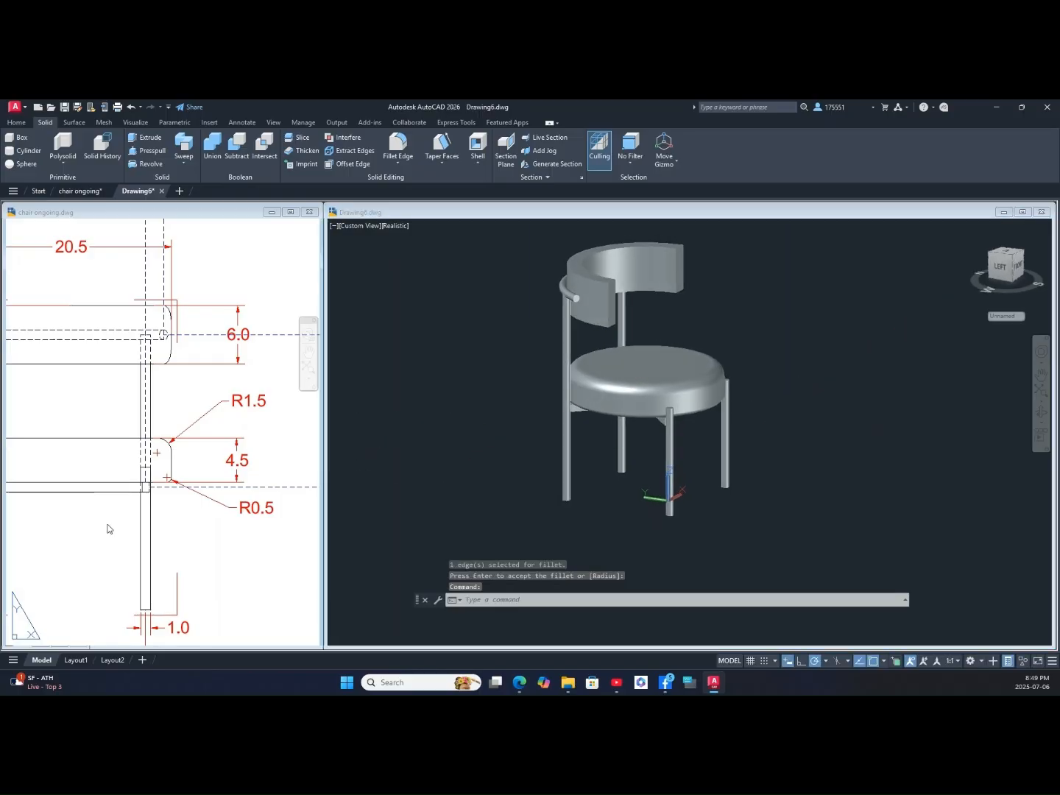
{"action": "middle_click_drag", "start_coordinate": [107, 525], "coordinate": [261, 623]}
{"action": "scroll", "coordinate": [243, 518], "scroll_direction": "down", "scroll_amount": 2}
{"action": "mouse_move", "coordinate": [244, 518]}
{"action": "middle_mouse_down"}
{"action": "mouse_move", "coordinate": [152, 498]}
{"action": "mouse_move", "coordinate": [65, 516]}
{"action": "middle_mouse_up"}
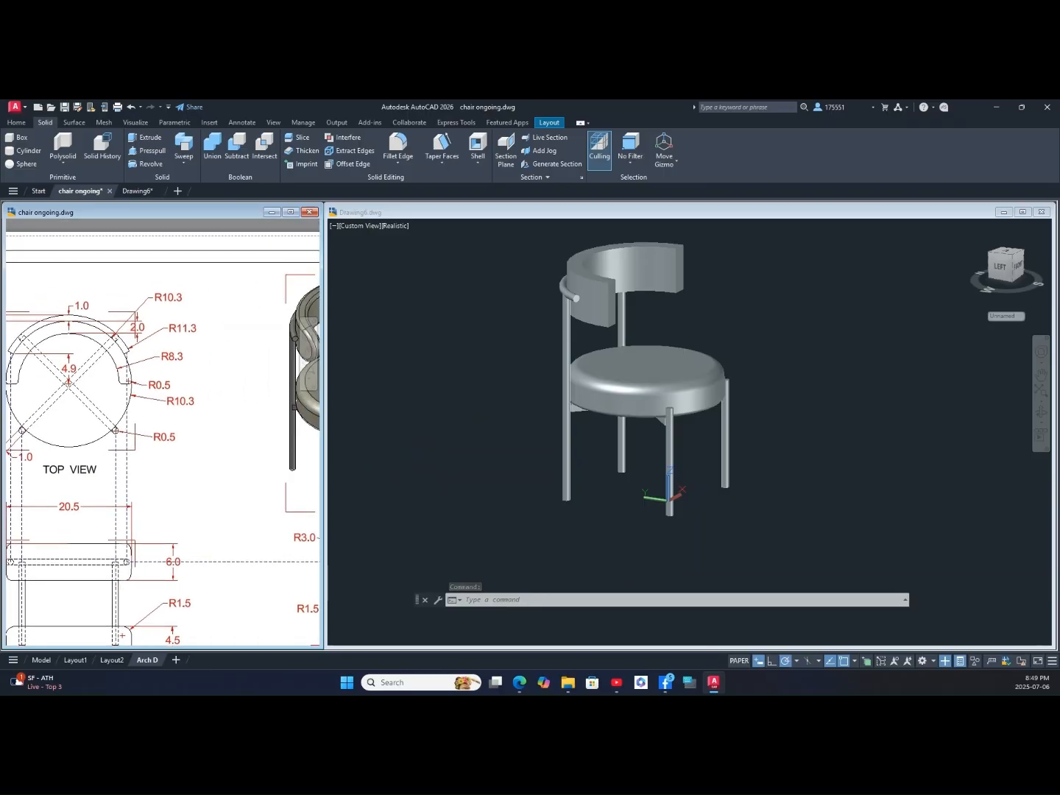
{"action": "mouse_move", "coordinate": [224, 416]}
{"action": "middle_mouse_down"}
{"action": "mouse_move", "coordinate": [92, 452]}
{"action": "mouse_move", "coordinate": [180, 398]}
{"action": "mouse_move", "coordinate": [180, 315]}
{"action": "mouse_move", "coordinate": [30, 342]}
{"action": "middle_mouse_up"}
{"action": "mouse_move", "coordinate": [258, 437]}
{"action": "middle_mouse_down"}
{"action": "mouse_move", "coordinate": [212, 466]}
{"action": "mouse_move", "coordinate": [294, 441]}
{"action": "middle_mouse_up"}
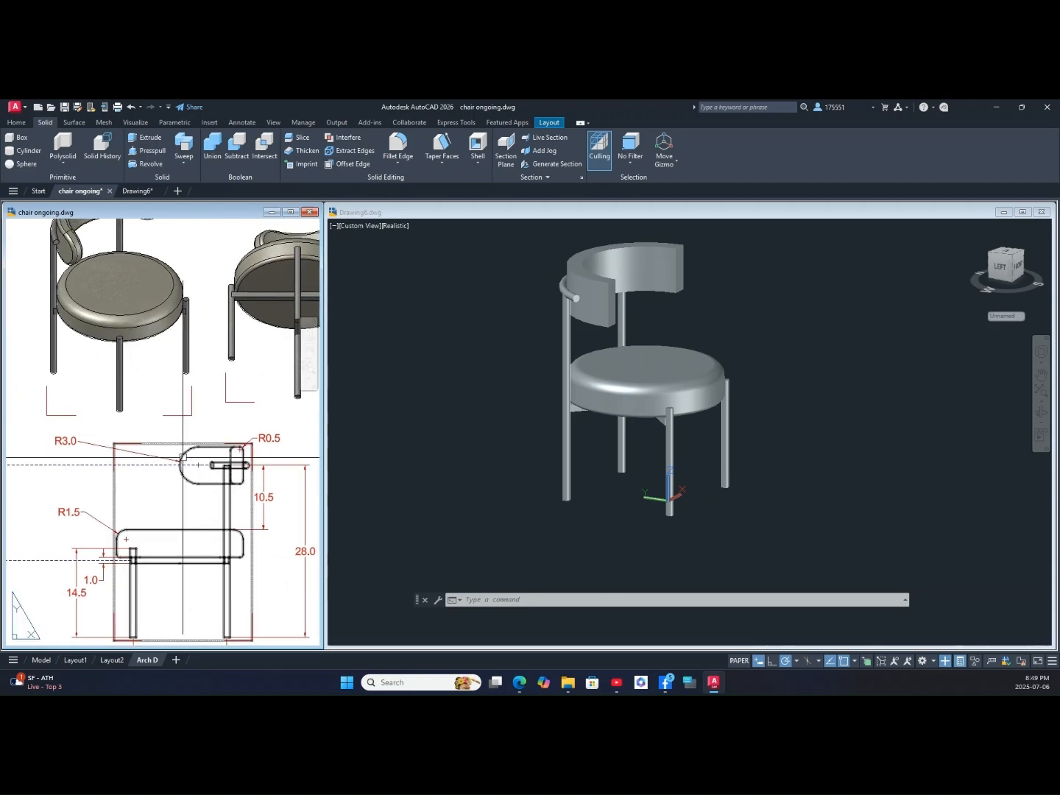
Step: Fillet the upper and lower end edges at both ends of the curved backrest with a radius of 3
{"action": "left_click", "coordinate": [419, 461]}
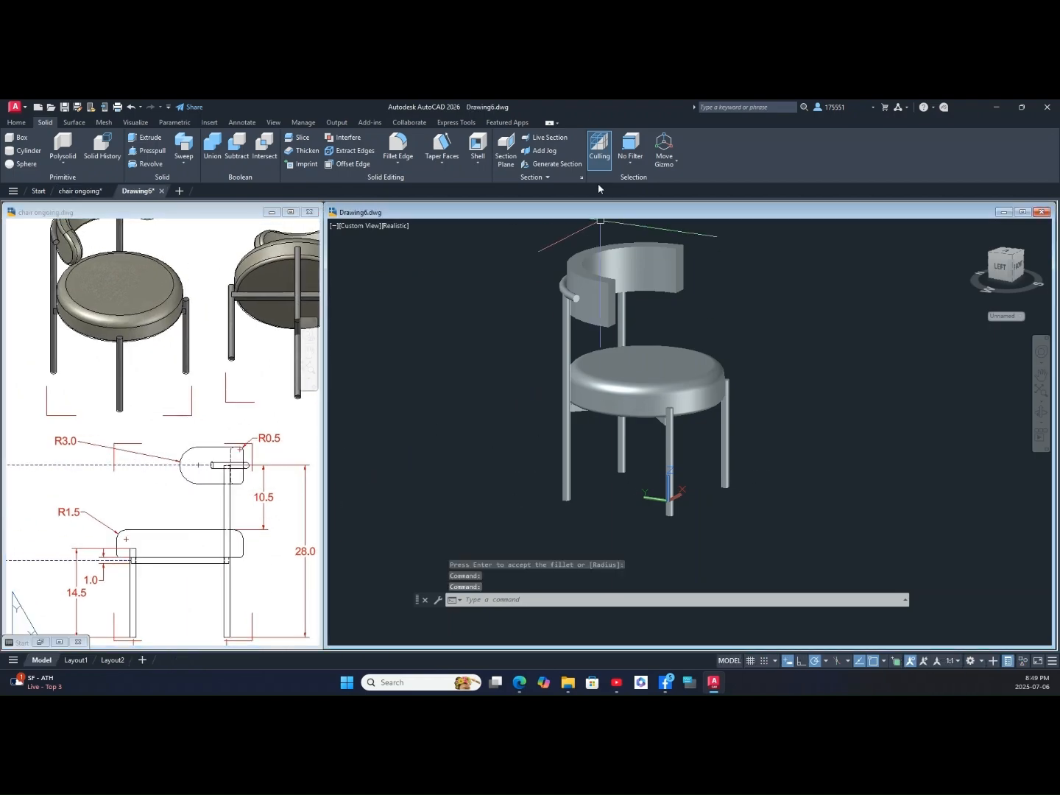
{"action": "left_click", "coordinate": [401, 148]}
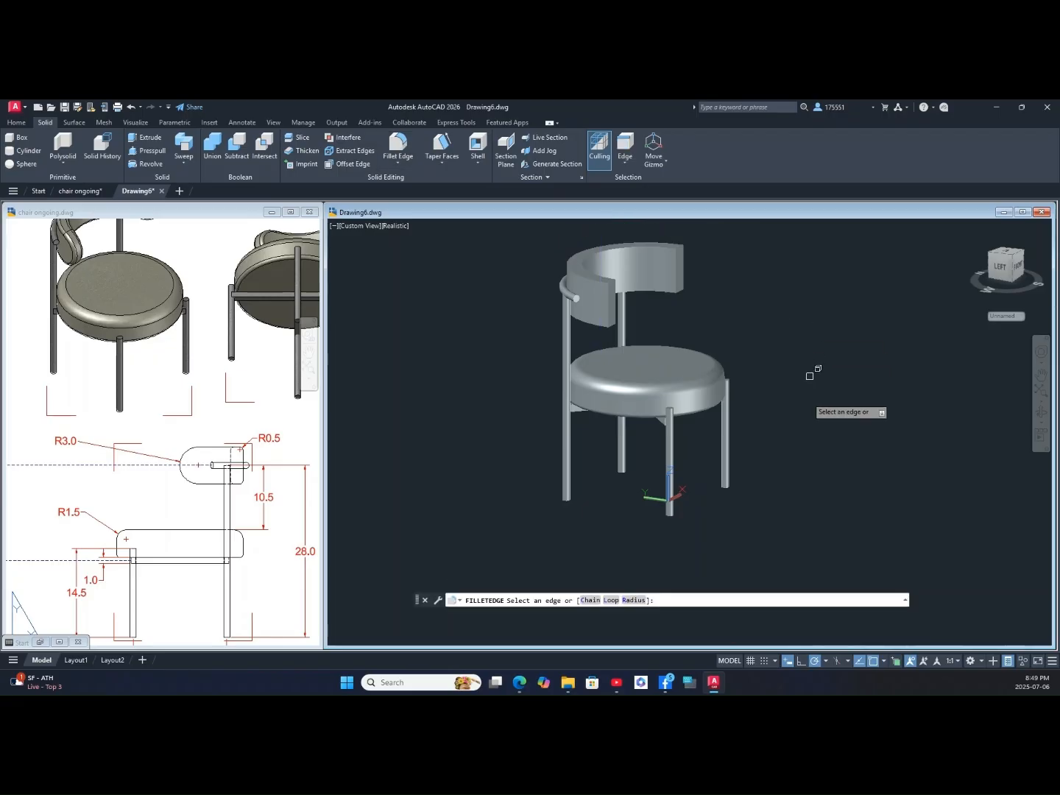
{"action": "left_click", "coordinate": [631, 600]}
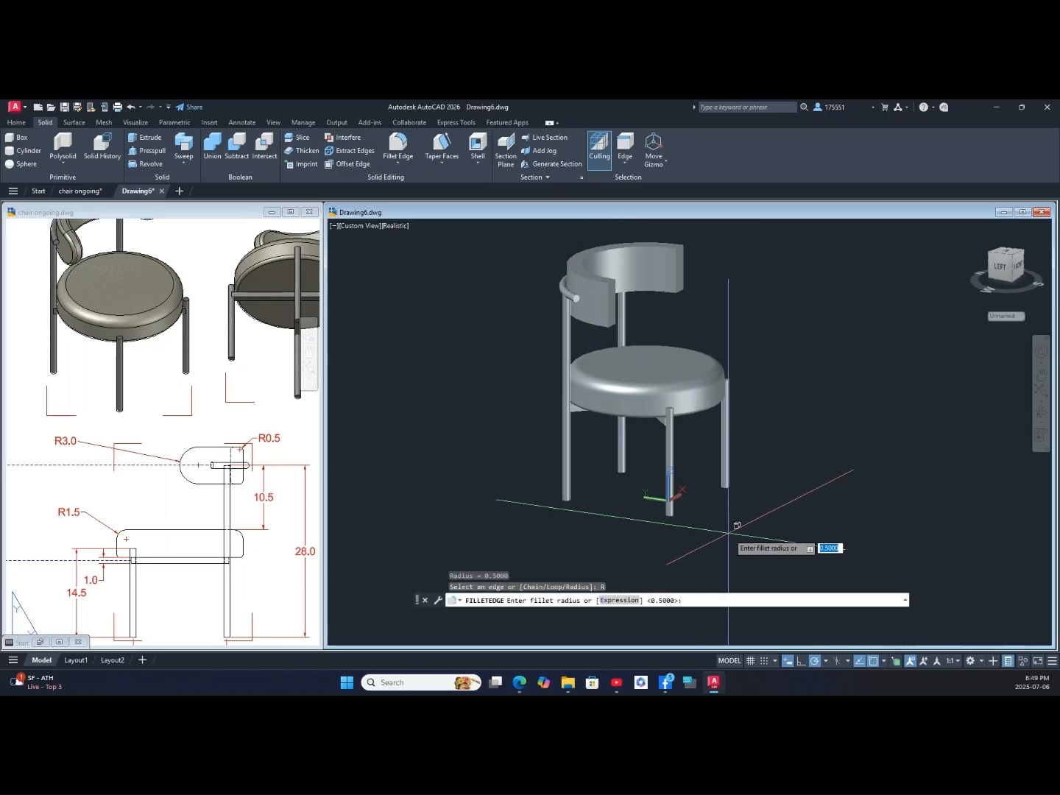
{"action": "key", "text": "Return"}
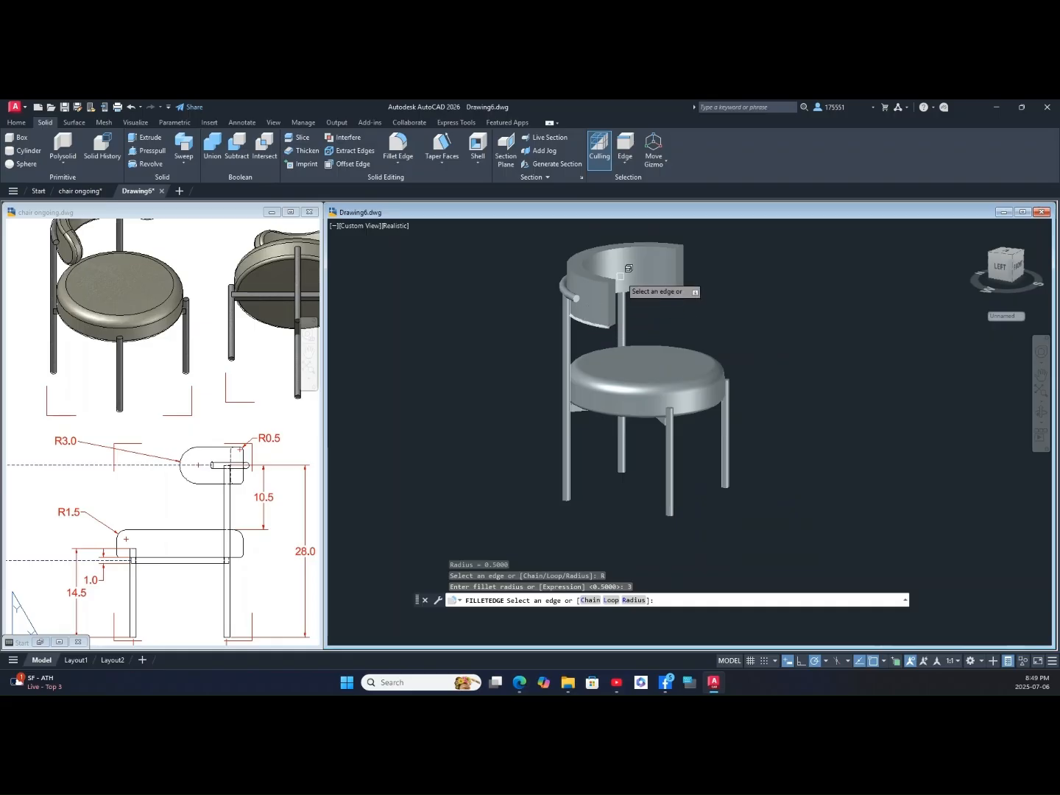
{"action": "scroll", "coordinate": [622, 283], "scroll_direction": "up", "scroll_amount": 2}
{"action": "scroll", "coordinate": [629, 290], "scroll_direction": "up", "scroll_amount": 6}
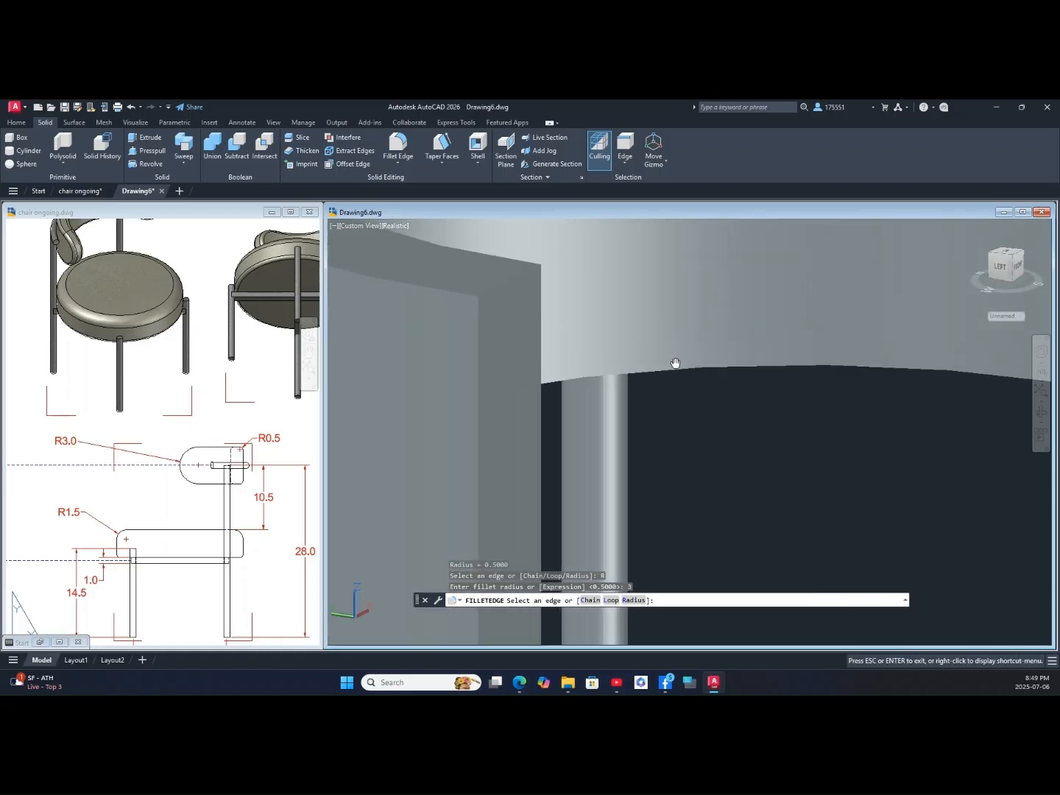
{"action": "left_click", "coordinate": [566, 400]}
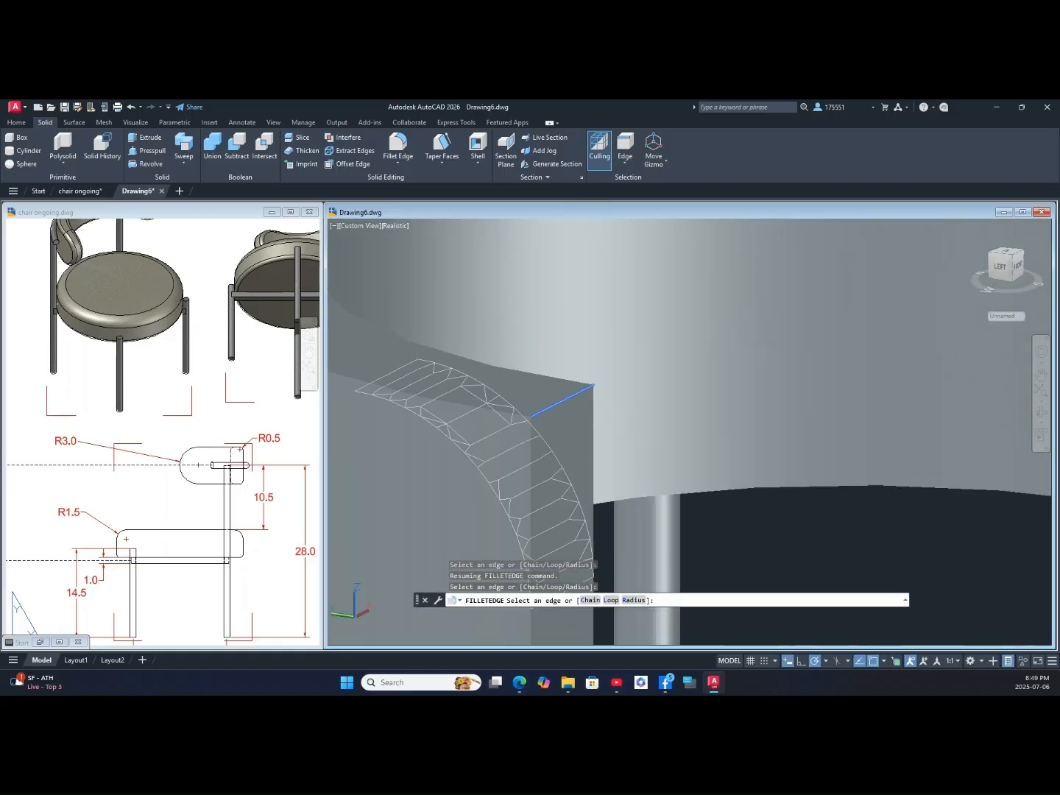
{"action": "middle_click_drag", "start_coordinate": [565, 399], "coordinate": [582, 223]}
{"action": "left_click", "coordinate": [597, 543]}
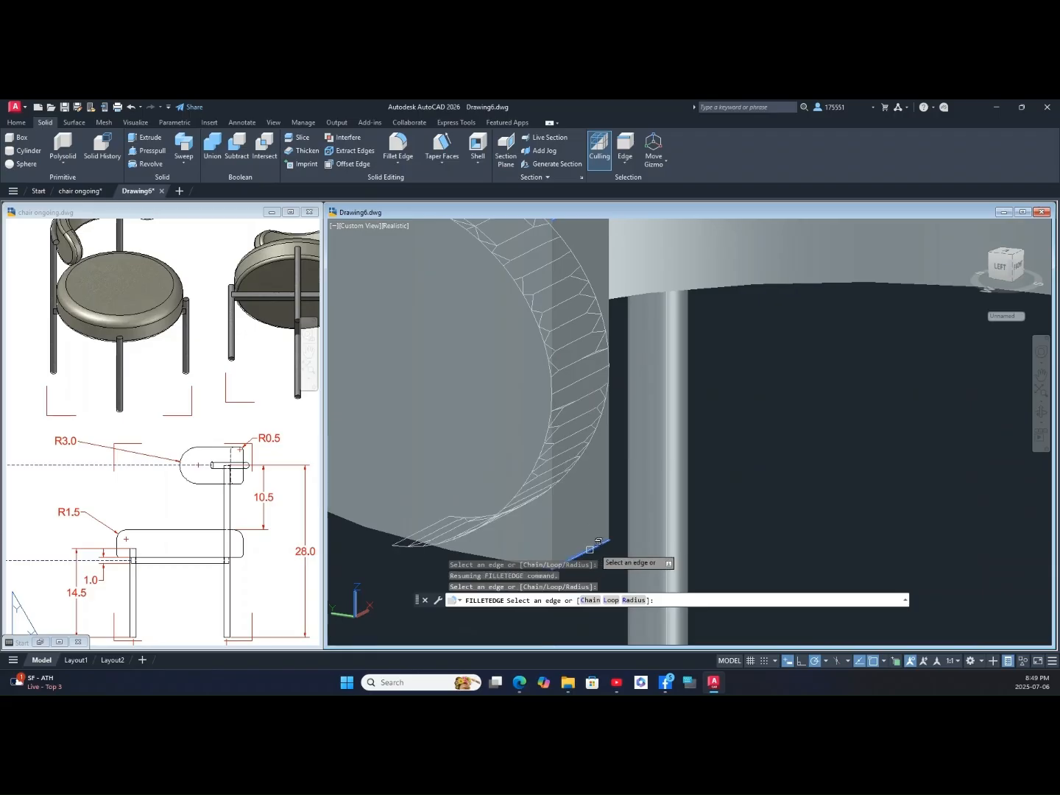
{"action": "scroll", "coordinate": [751, 479], "scroll_direction": "down", "scroll_amount": 5}
{"action": "scroll", "coordinate": [740, 365], "scroll_direction": "up", "scroll_amount": 4}
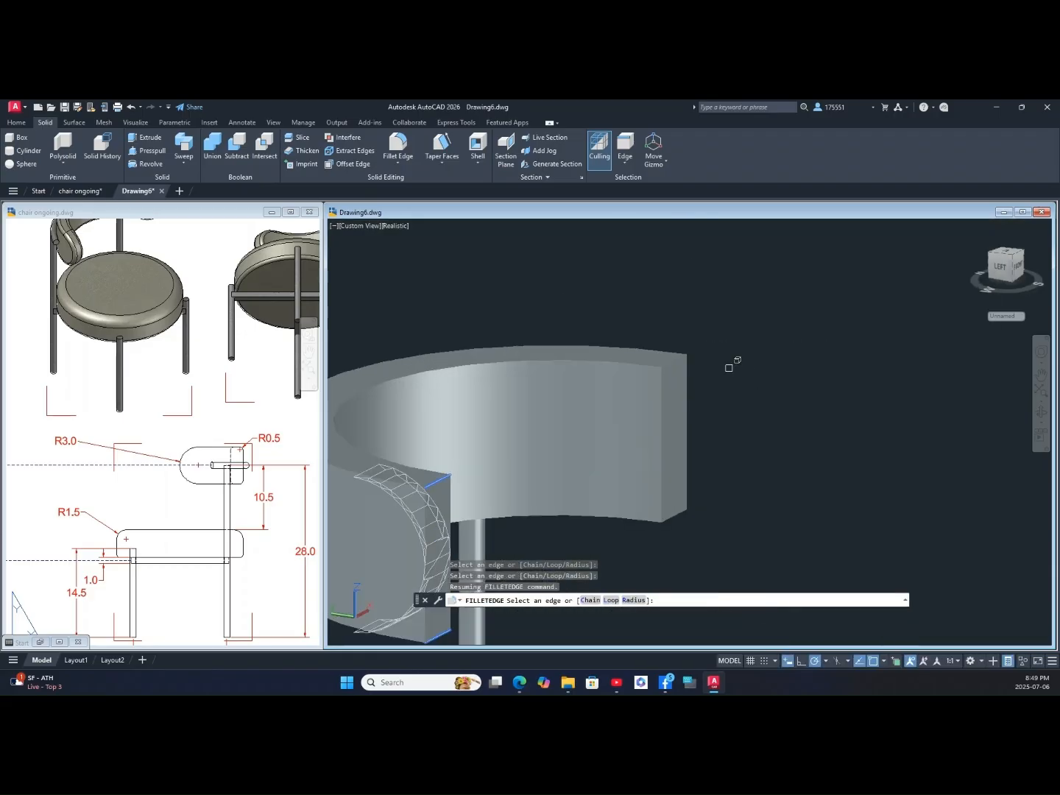
{"action": "left_click", "coordinate": [683, 356]}
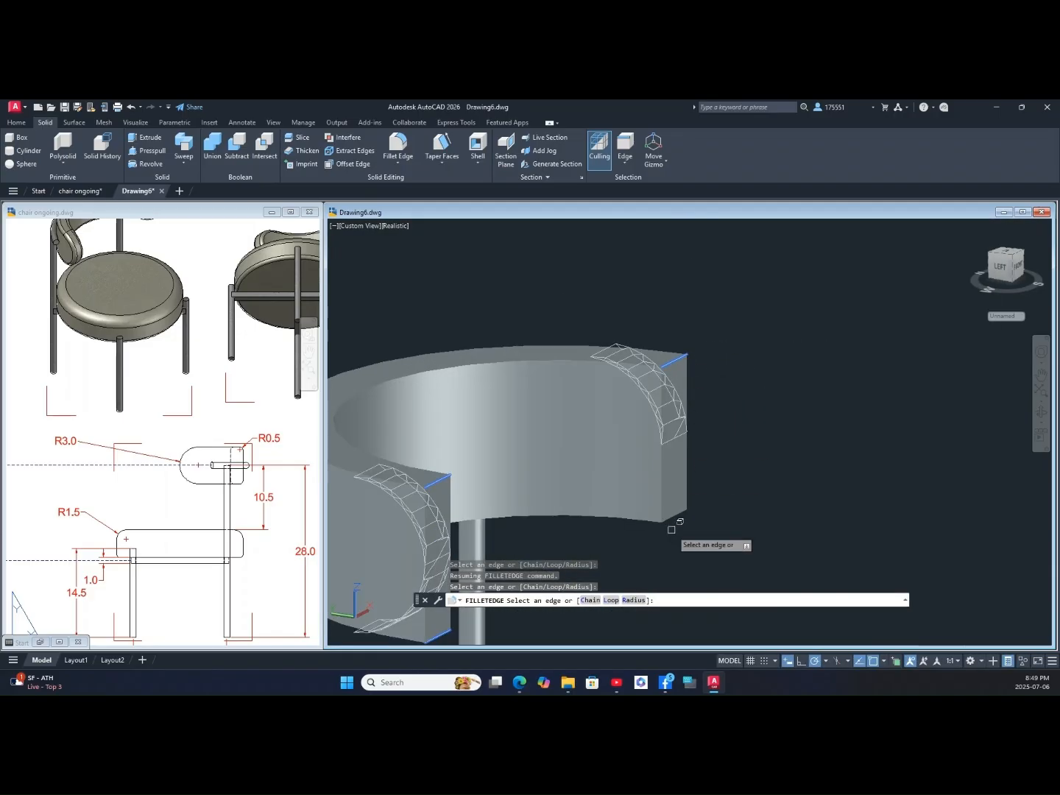
{"action": "left_click", "coordinate": [673, 518]}
{"action": "right_click", "coordinate": [731, 386]}
{"action": "left_click", "coordinate": [740, 391]}
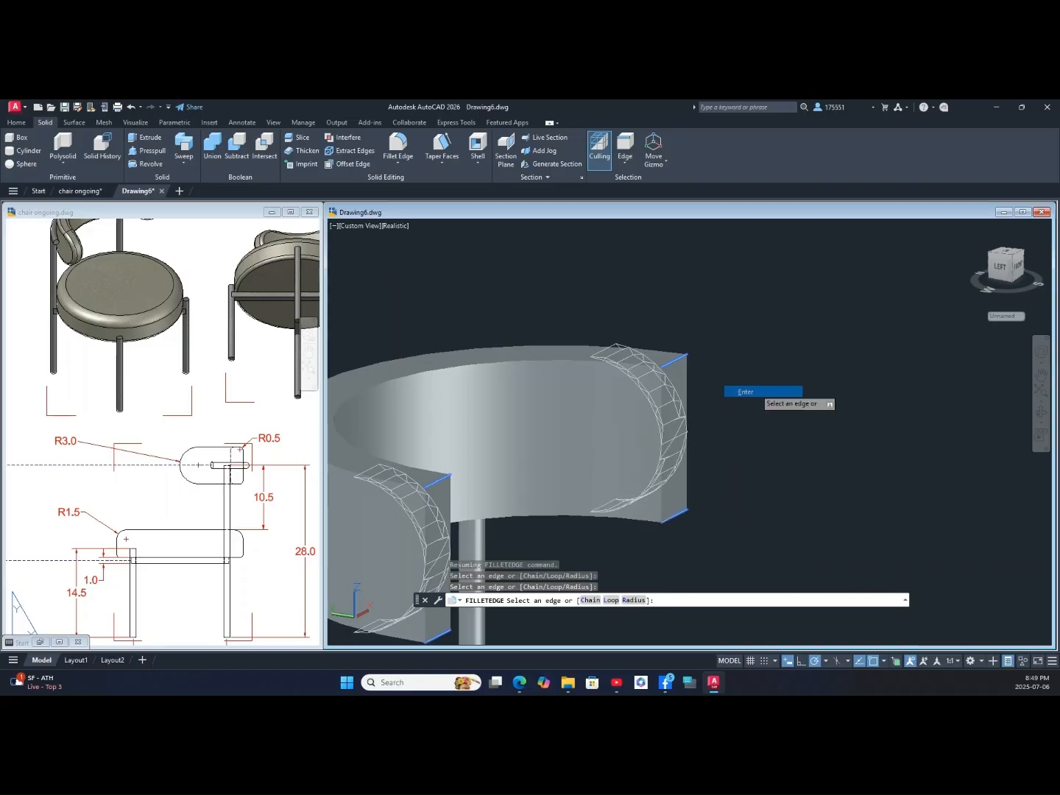
{"action": "right_click", "coordinate": [759, 394]}
{"action": "left_click", "coordinate": [768, 400]}
{"action": "scroll", "coordinate": [765, 393], "scroll_direction": "down", "scroll_amount": 2}
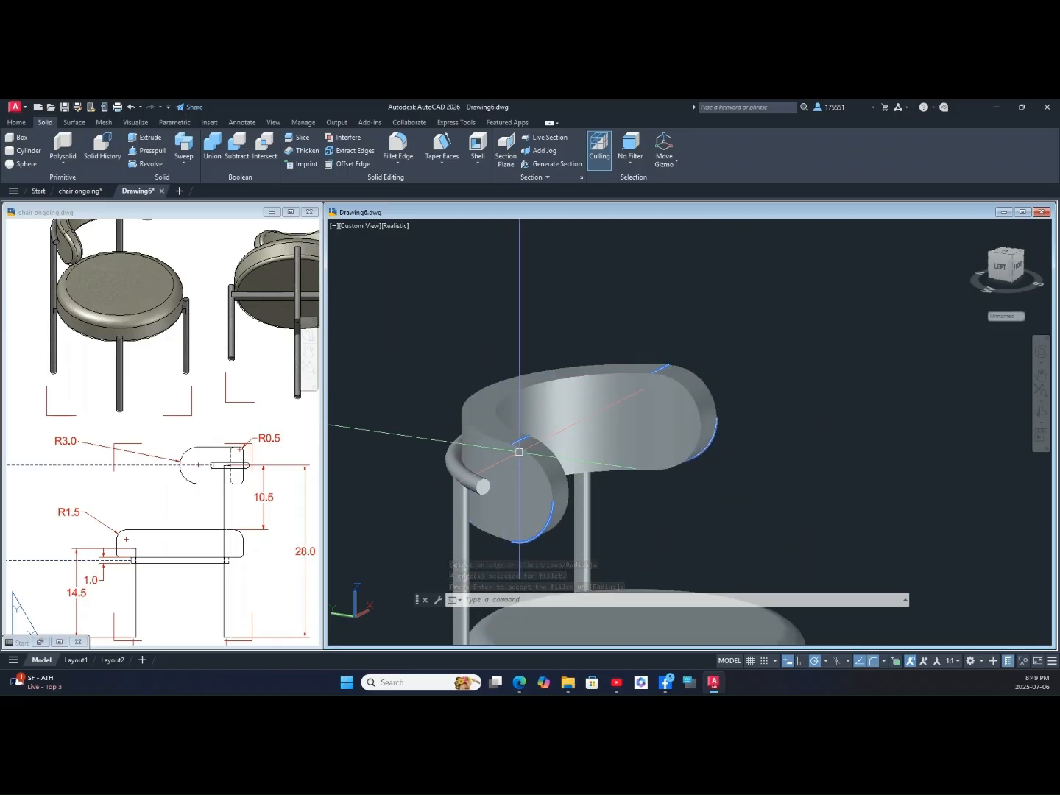
Step: Check the smaller edge radius dimensioned on the backrest in the reference drawing's side view
{"action": "left_click", "coordinate": [283, 460]}
{"action": "left_click", "coordinate": [269, 440]}
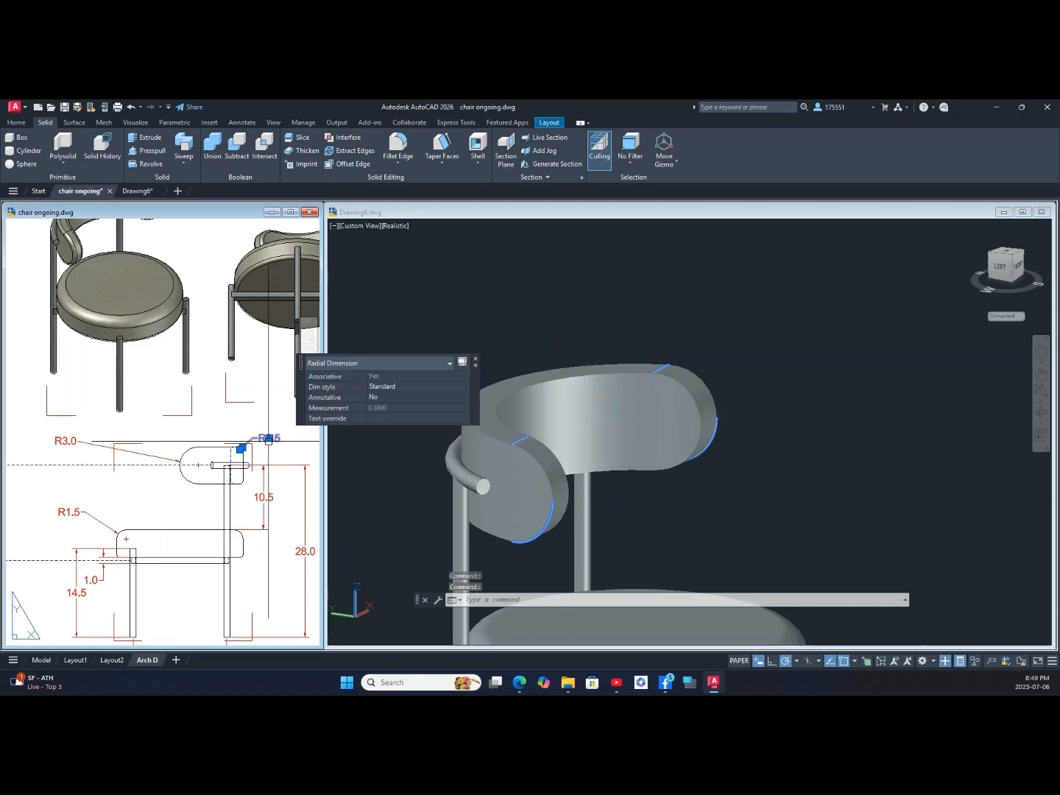
{"action": "key", "text": "Escape"}
{"action": "left_click", "coordinate": [396, 144]}
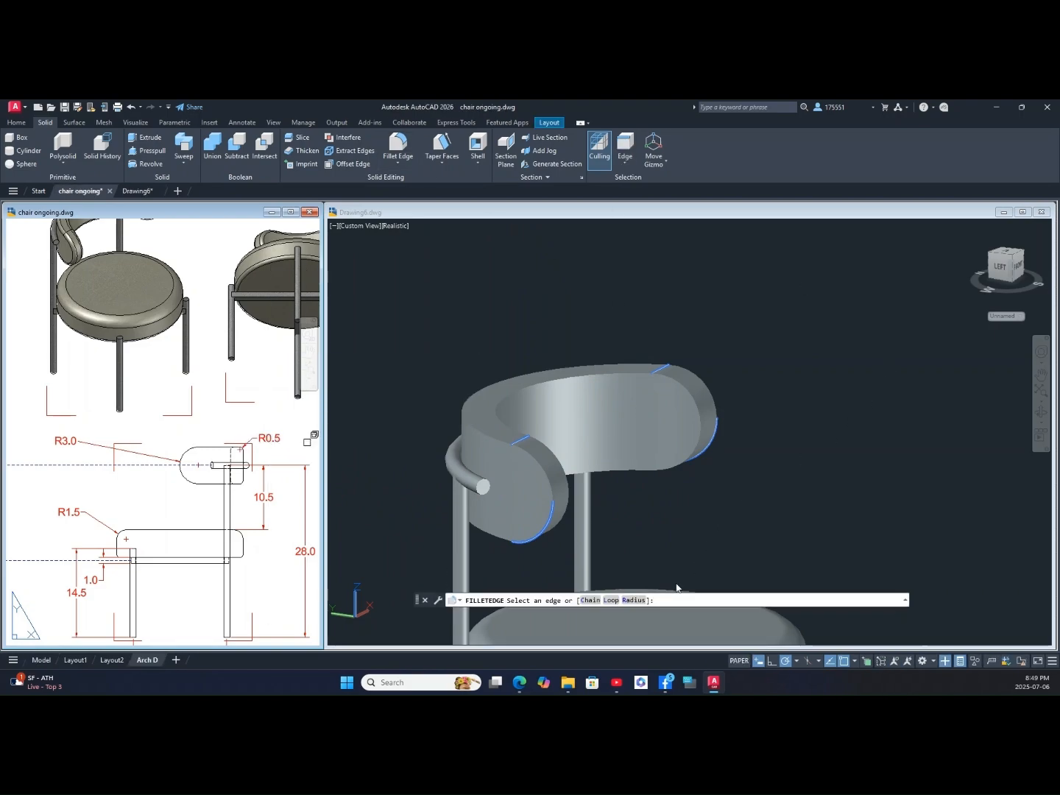
{"action": "left_click", "coordinate": [639, 601]}
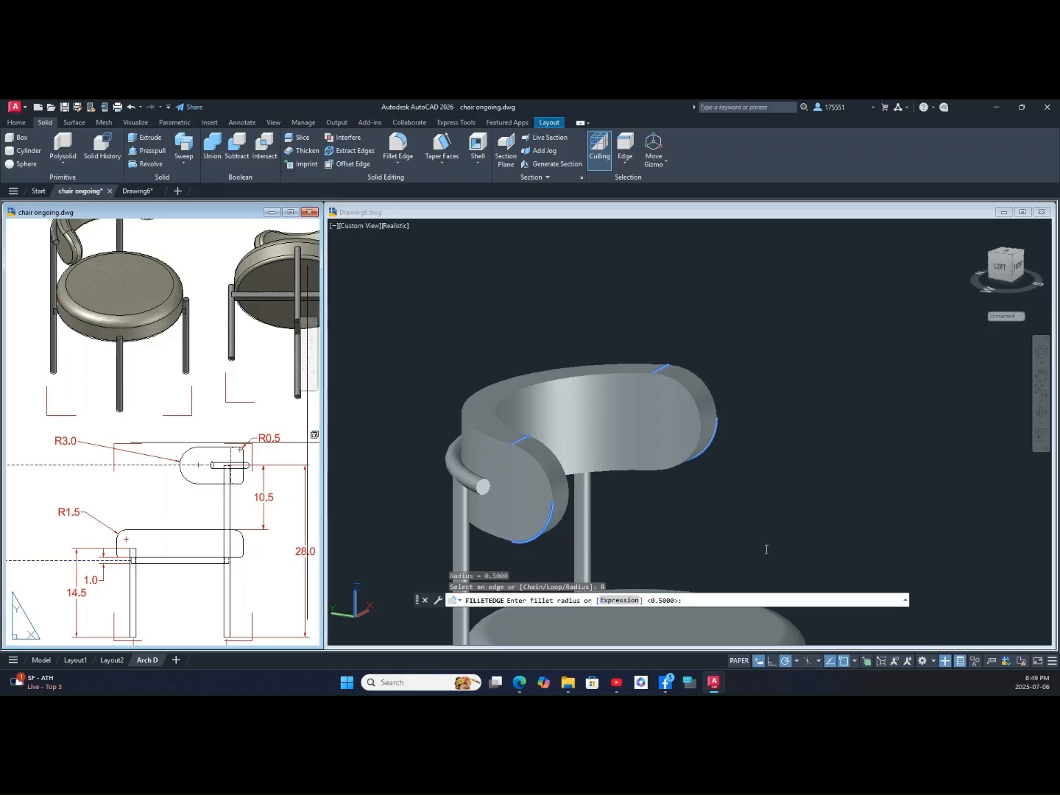
{"action": "key", "text": "Return"}
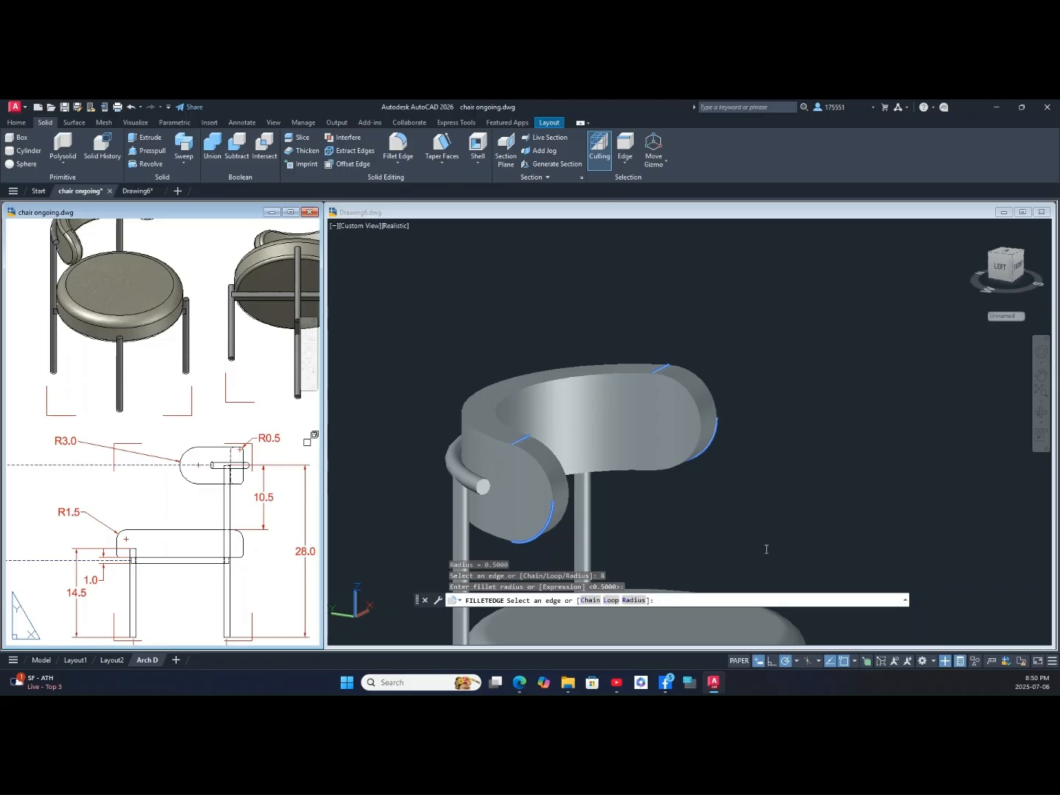
{"action": "left_click", "coordinate": [612, 601]}
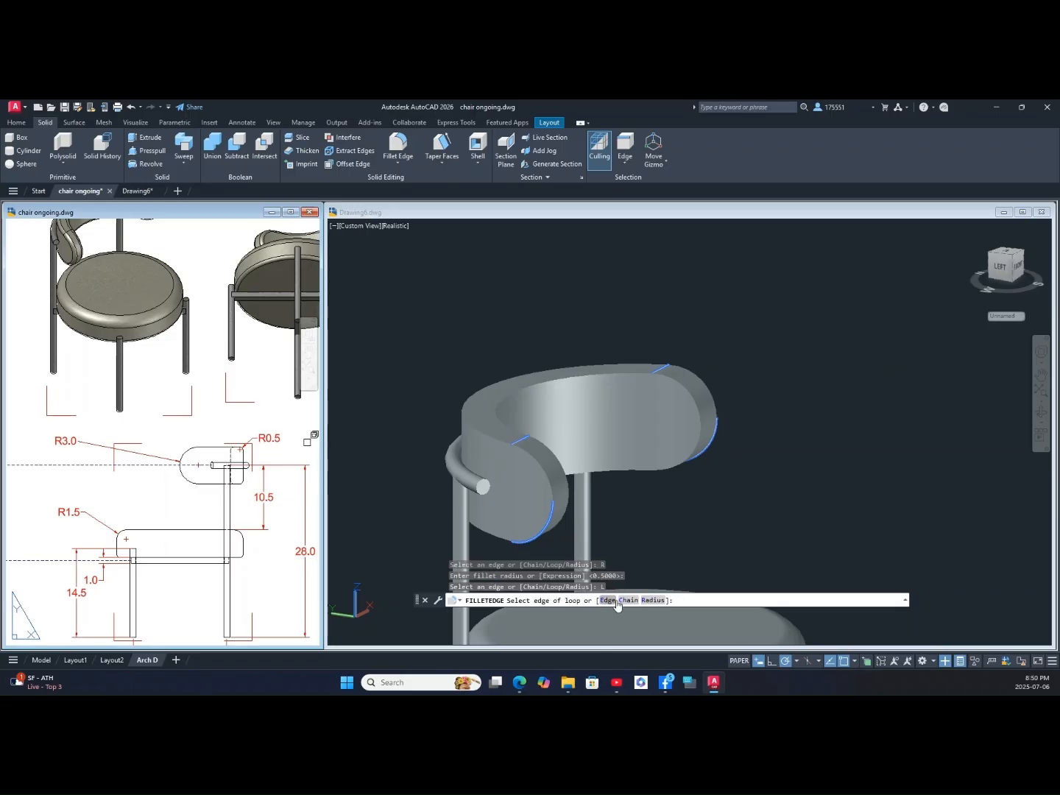
{"action": "left_click", "coordinate": [619, 527]}
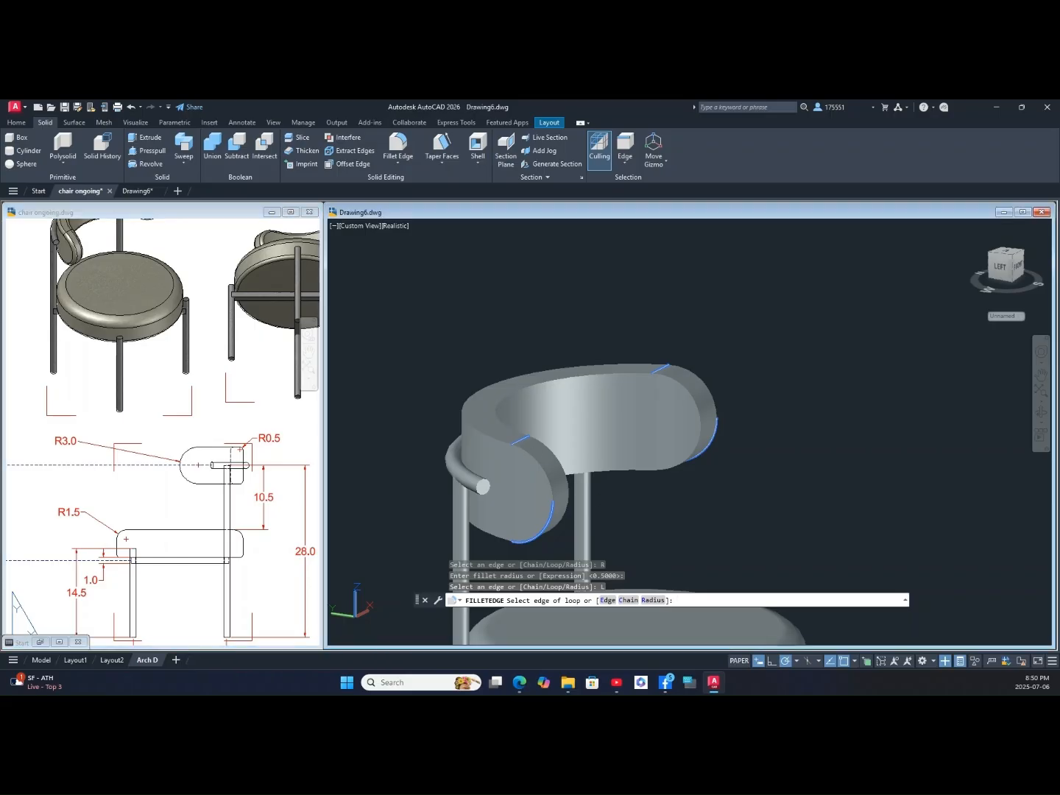
{"action": "key", "text": "Escape"}
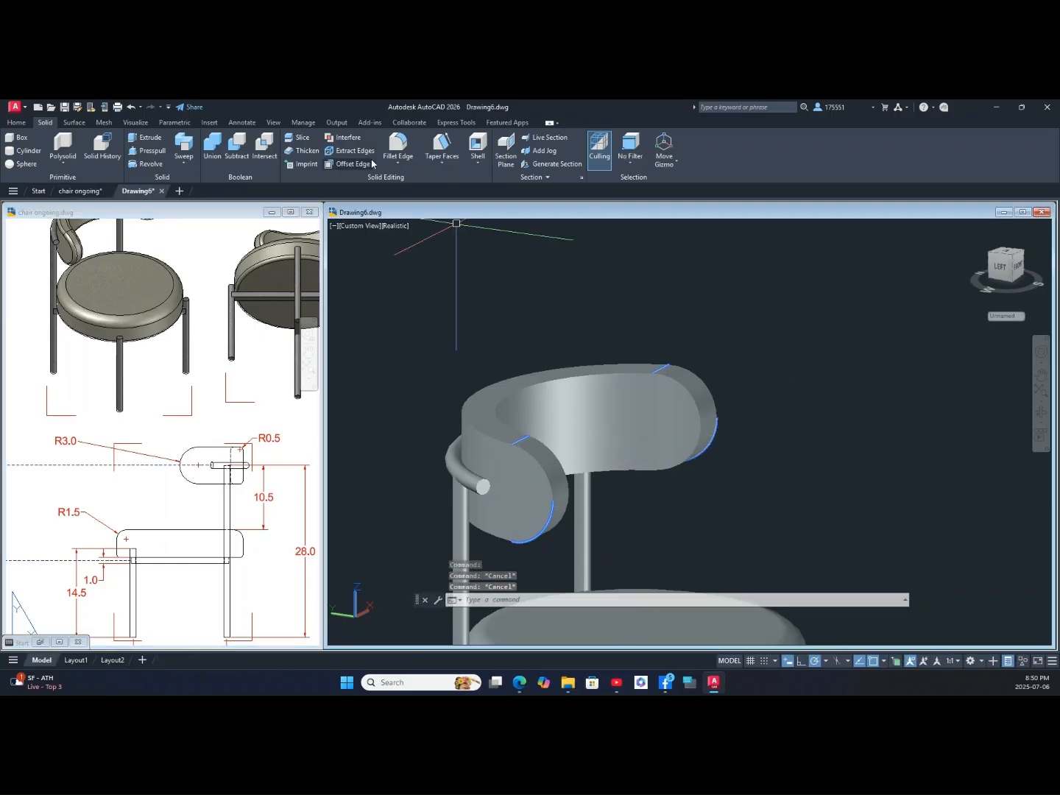
Step: Fillet the complete outer and inner edge loops of the curved backrest with a radius of 0.5
{"action": "left_click", "coordinate": [404, 156]}
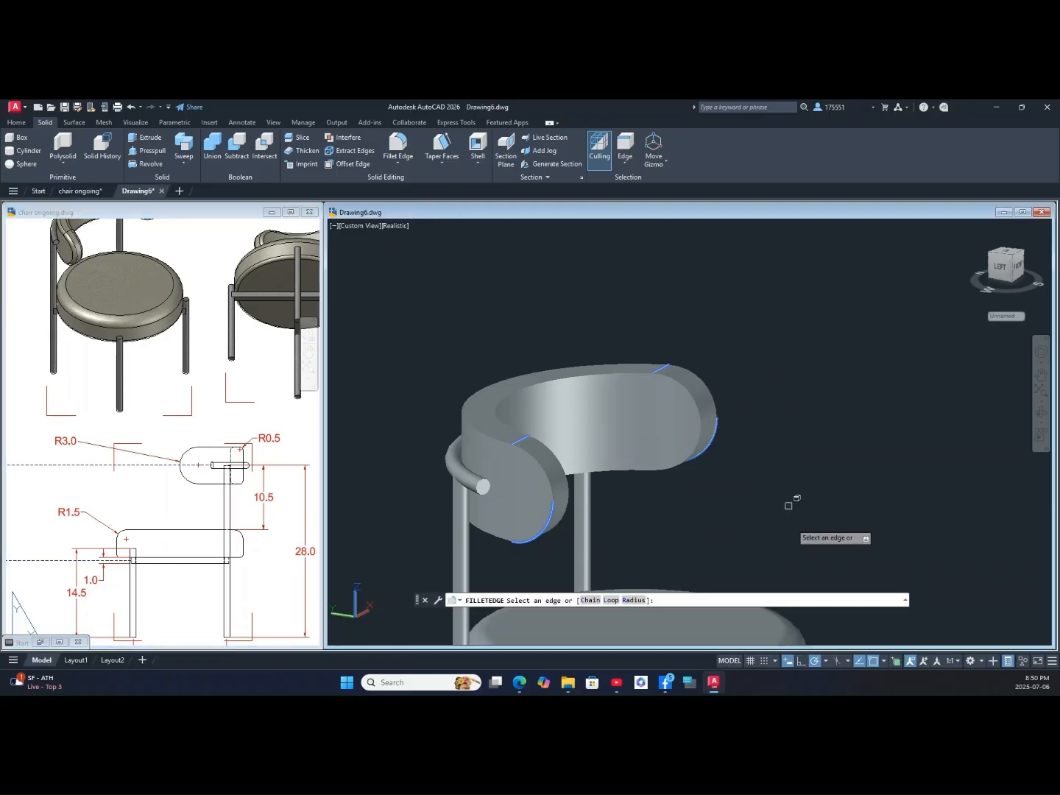
{"action": "left_click", "coordinate": [650, 600]}
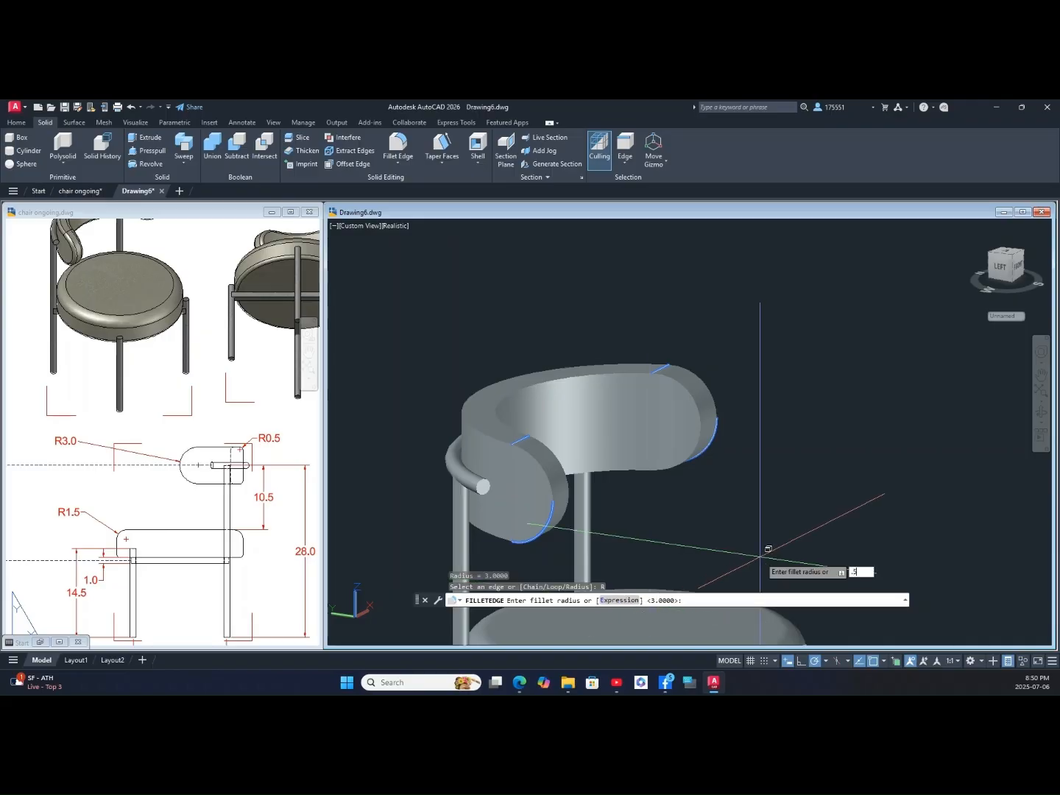
{"action": "type", "text": ".5"}
{"action": "key", "text": "Return"}
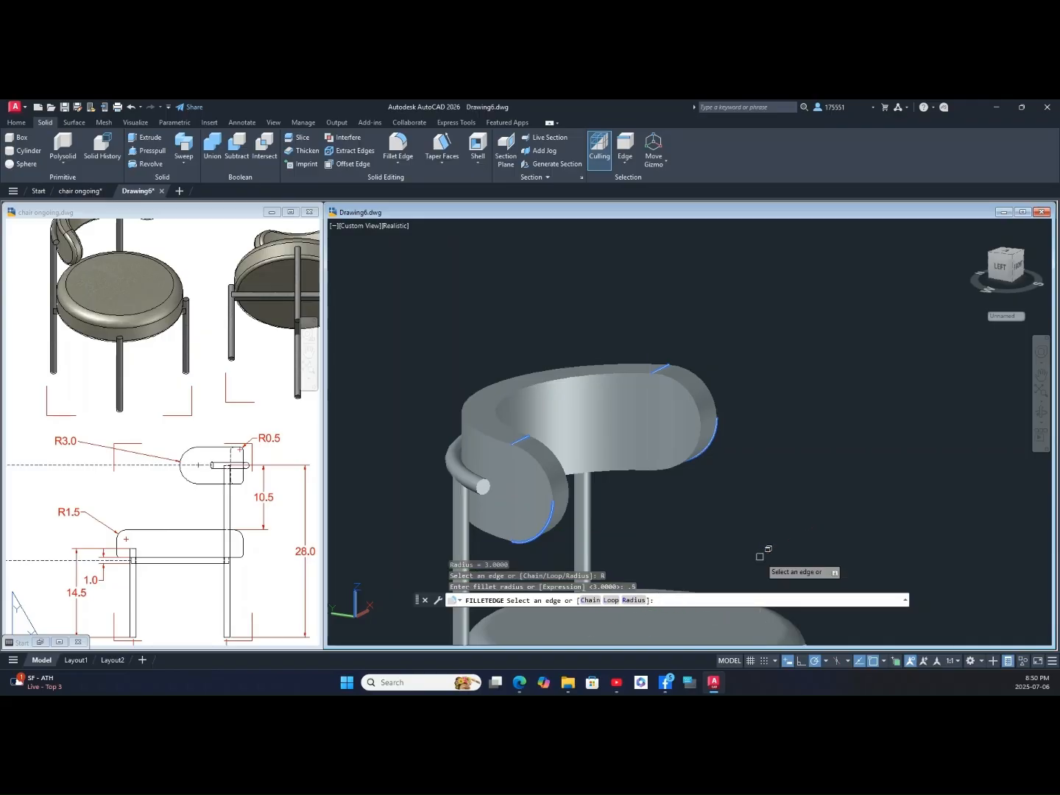
{"action": "left_click", "coordinate": [612, 600]}
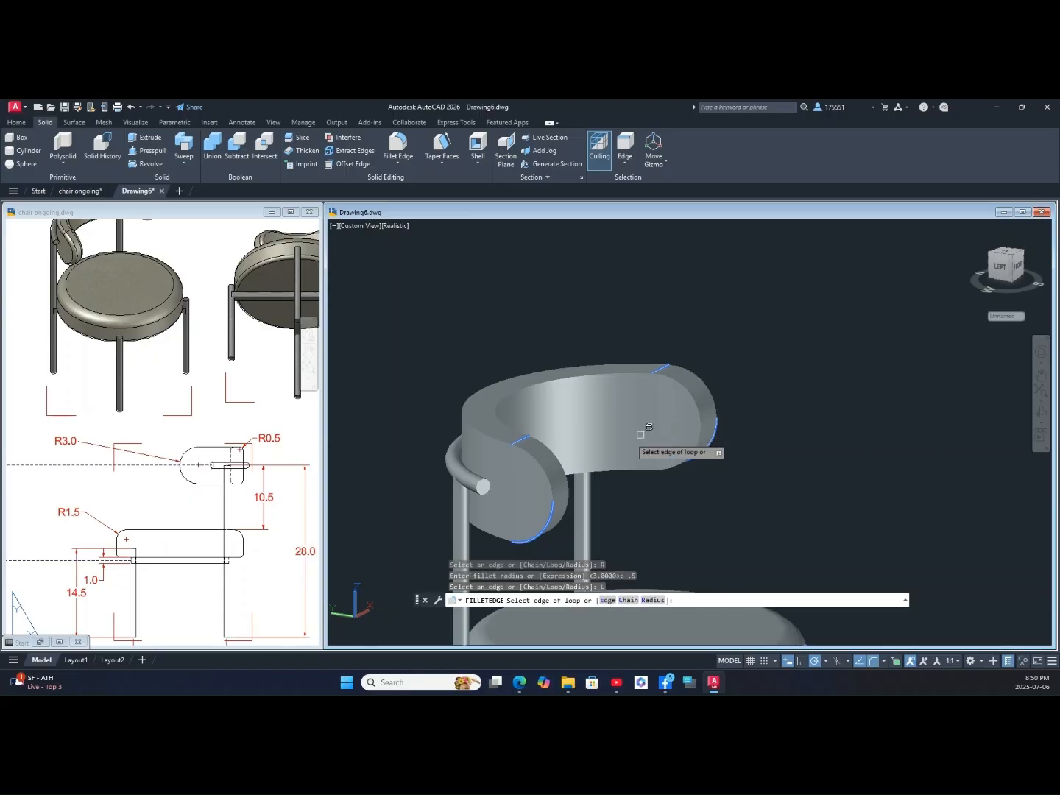
{"action": "left_click", "coordinate": [549, 477]}
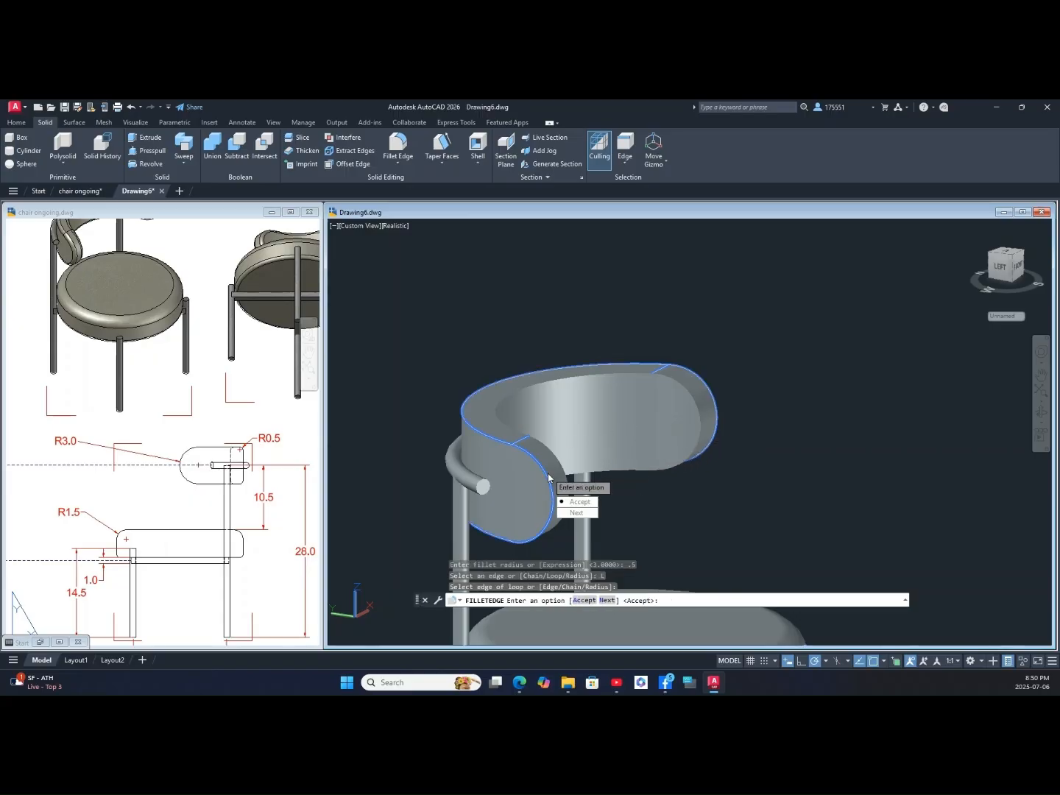
{"action": "left_click", "coordinate": [576, 502]}
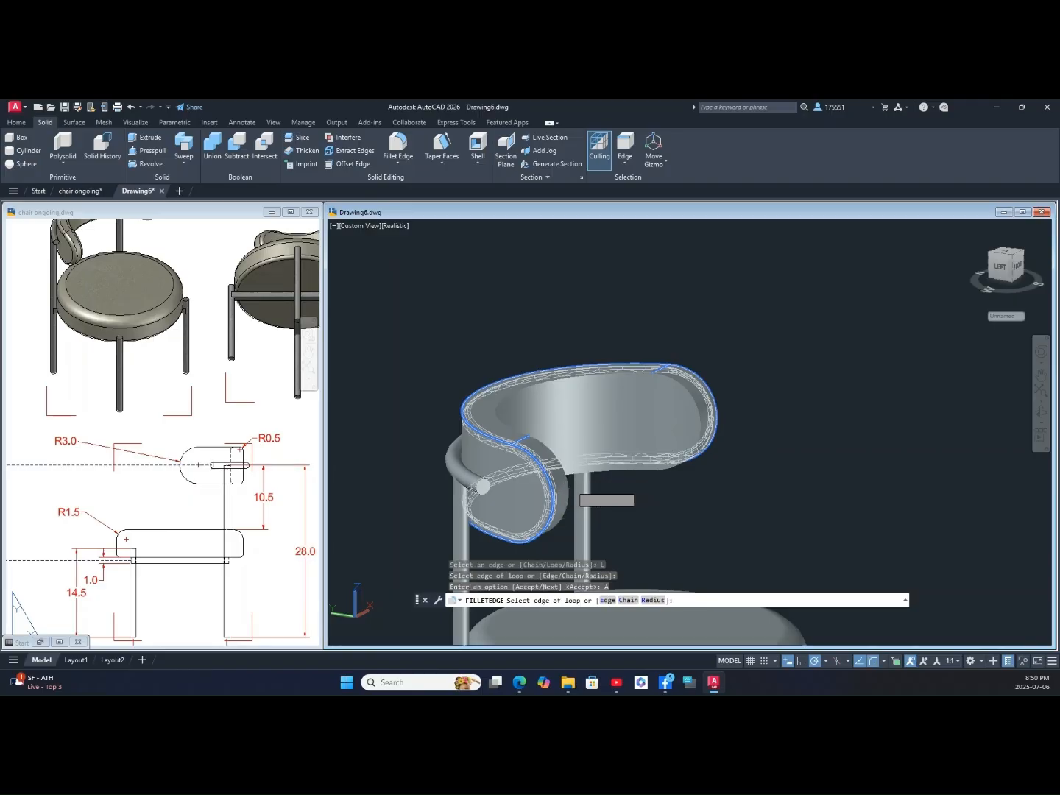
{"action": "left_click", "coordinate": [581, 493]}
{"action": "left_click", "coordinate": [600, 513]}
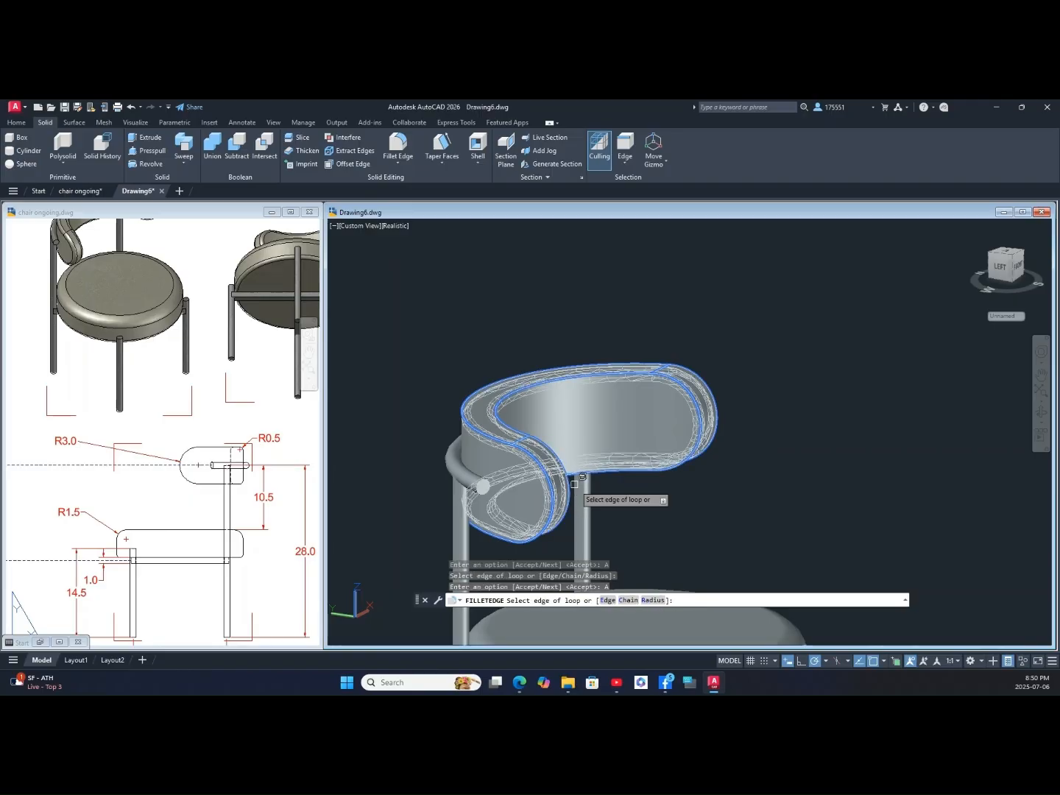
{"action": "right_click", "coordinate": [741, 467]}
{"action": "left_click", "coordinate": [760, 480]}
{"action": "right_click", "coordinate": [760, 479]}
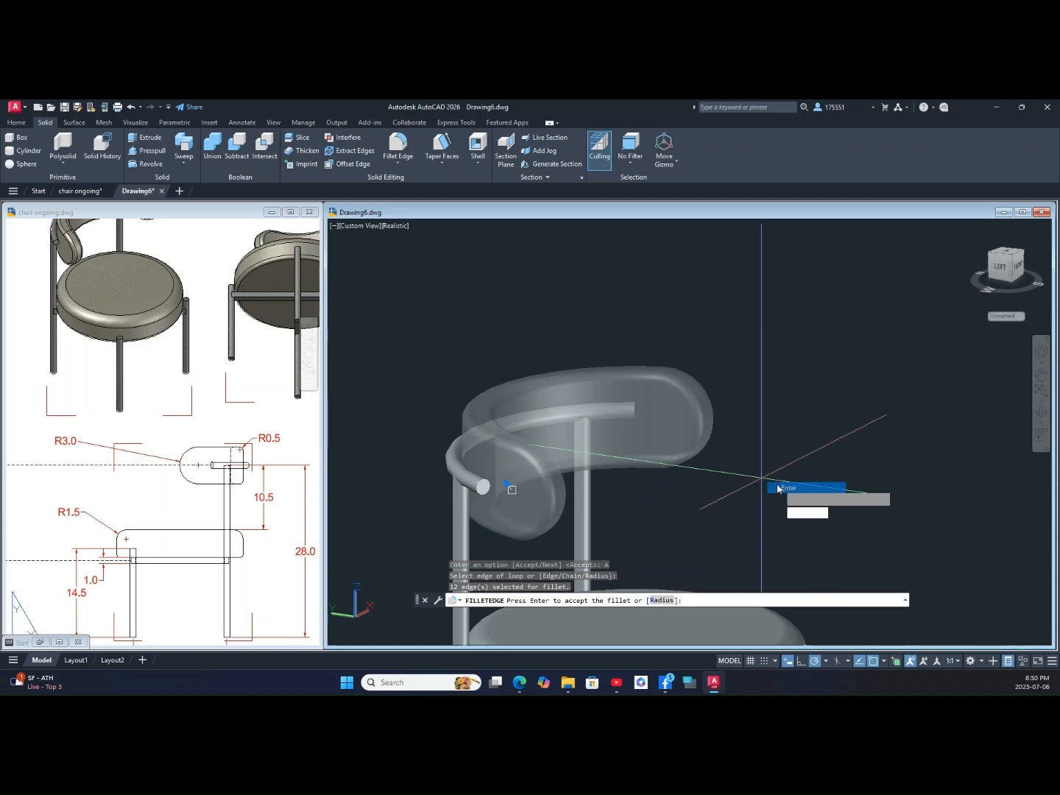
{"action": "left_click", "coordinate": [782, 488]}
Step: Fillet the circular end edges at both ends of the curved tube behind the backrest with a radius of 0.1
{"action": "scroll", "coordinate": [778, 474], "scroll_direction": "down", "scroll_amount": 3}
{"action": "mouse_move", "coordinate": [778, 474]}
{"action": "middle_mouse_down"}
{"action": "mouse_move", "coordinate": [767, 315]}
{"action": "mouse_move", "coordinate": [714, 399]}
{"action": "middle_mouse_up"}
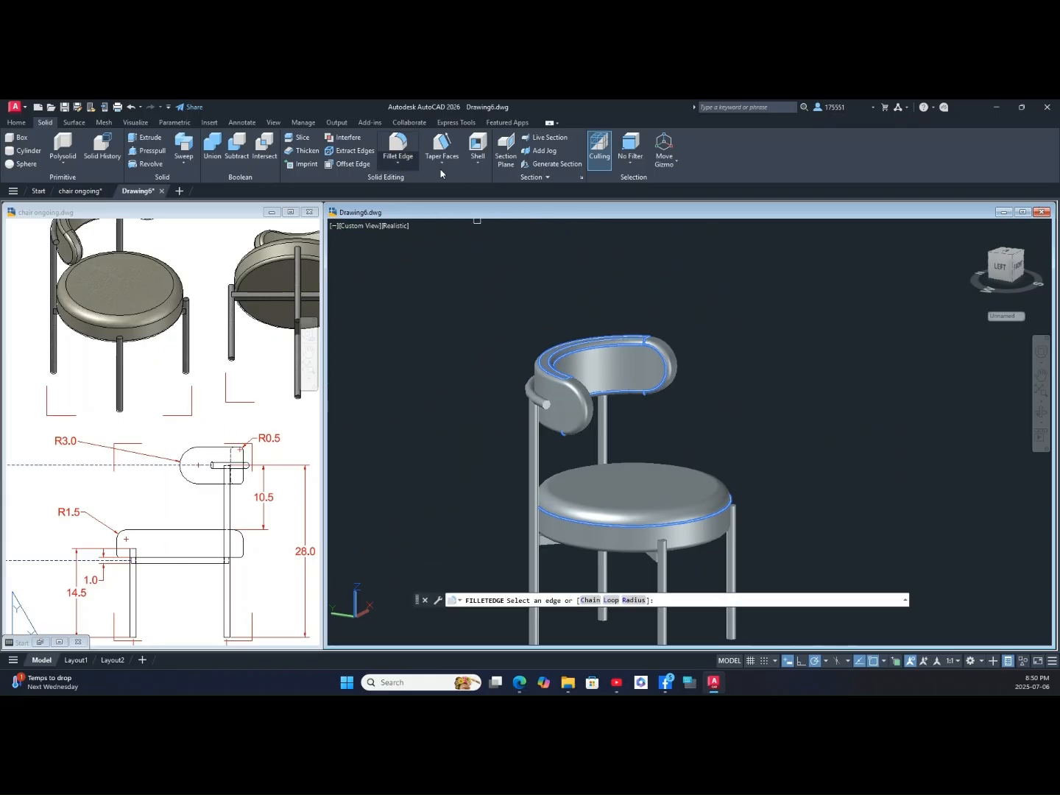
{"action": "left_click", "coordinate": [396, 147]}
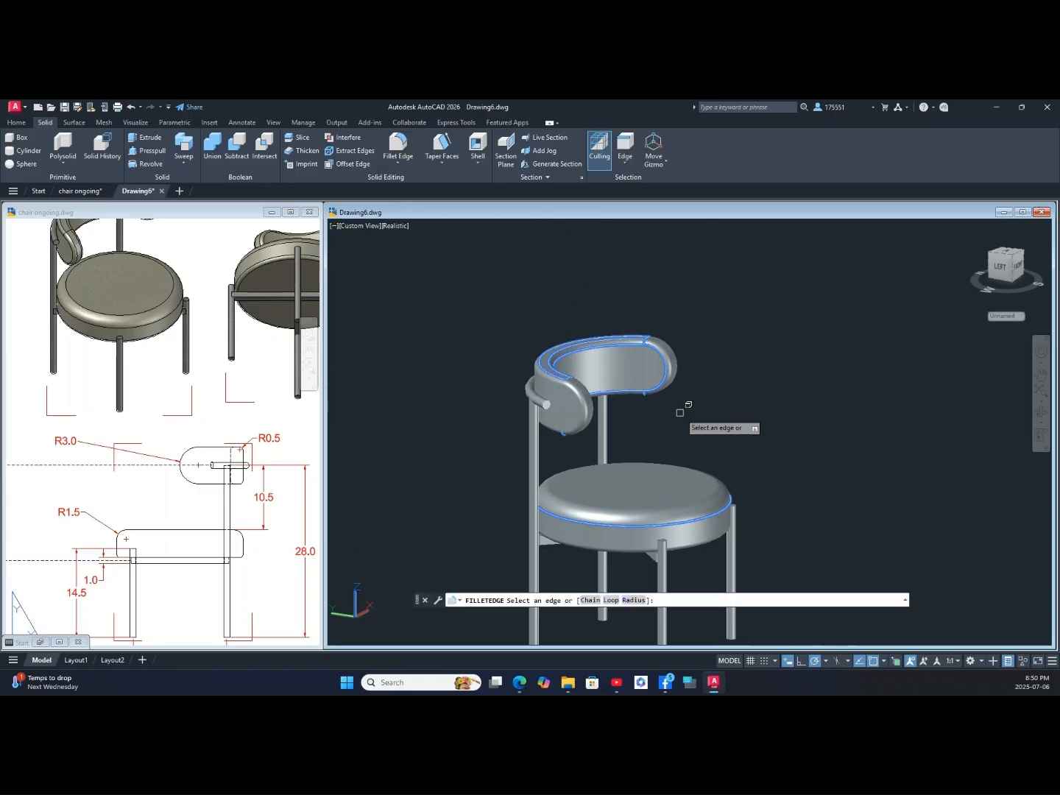
{"action": "left_click", "coordinate": [634, 600]}
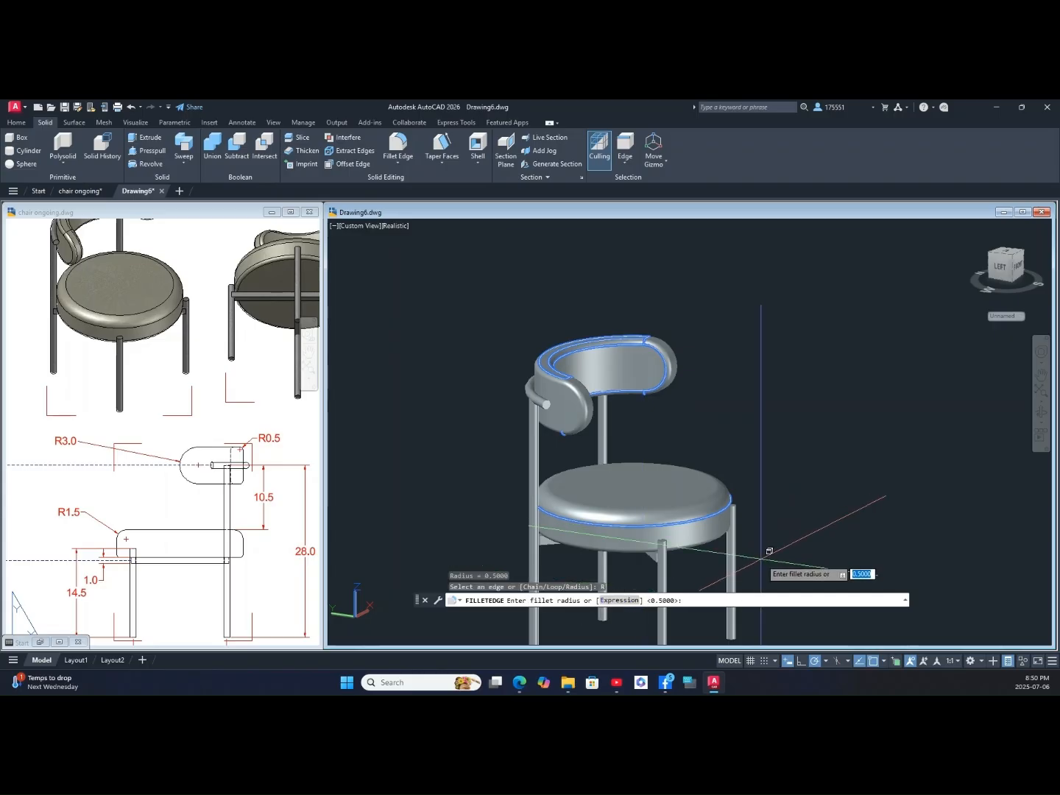
{"action": "type", "text": ".1"}
{"action": "key", "text": "Return"}
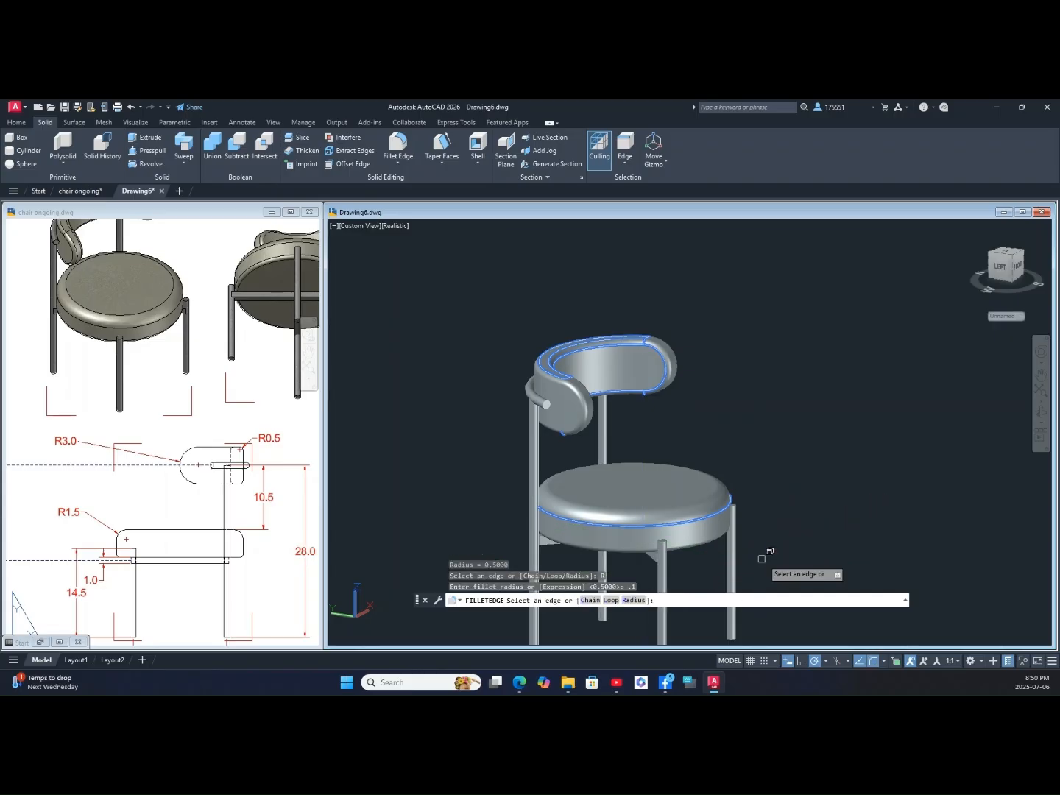
{"action": "scroll", "coordinate": [540, 400], "scroll_direction": "up", "scroll_amount": 5}
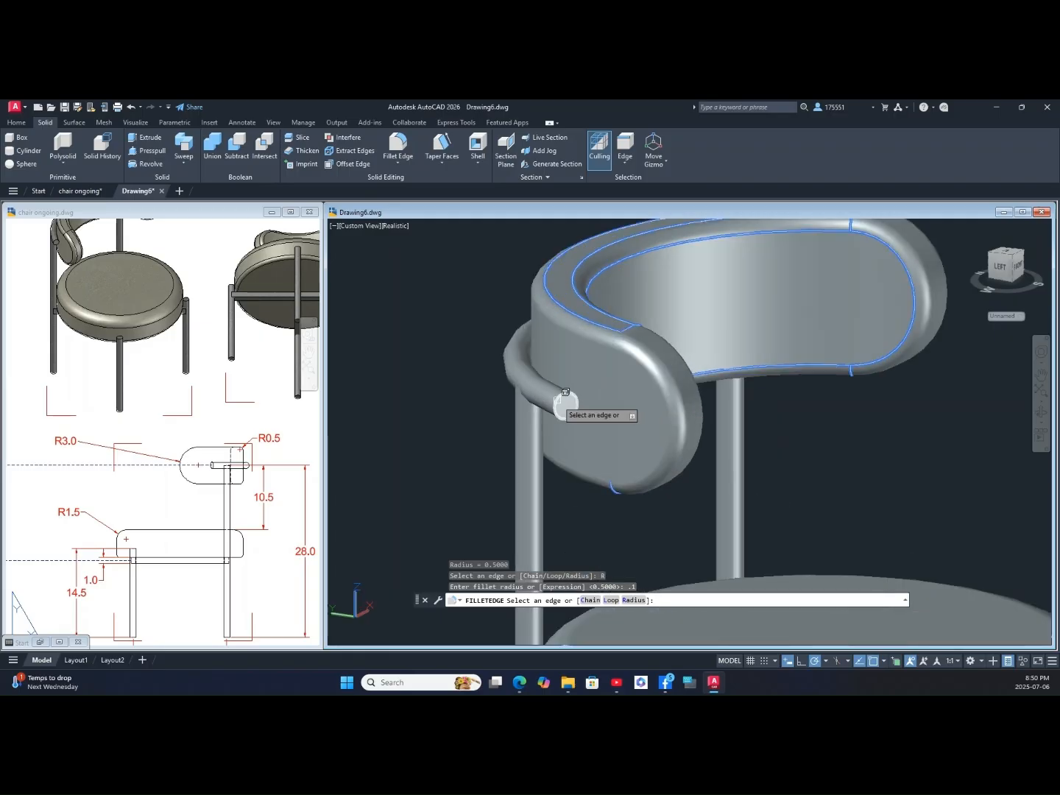
{"action": "left_click", "coordinate": [558, 400]}
{"action": "scroll", "coordinate": [819, 418], "scroll_direction": "down", "scroll_amount": 3}
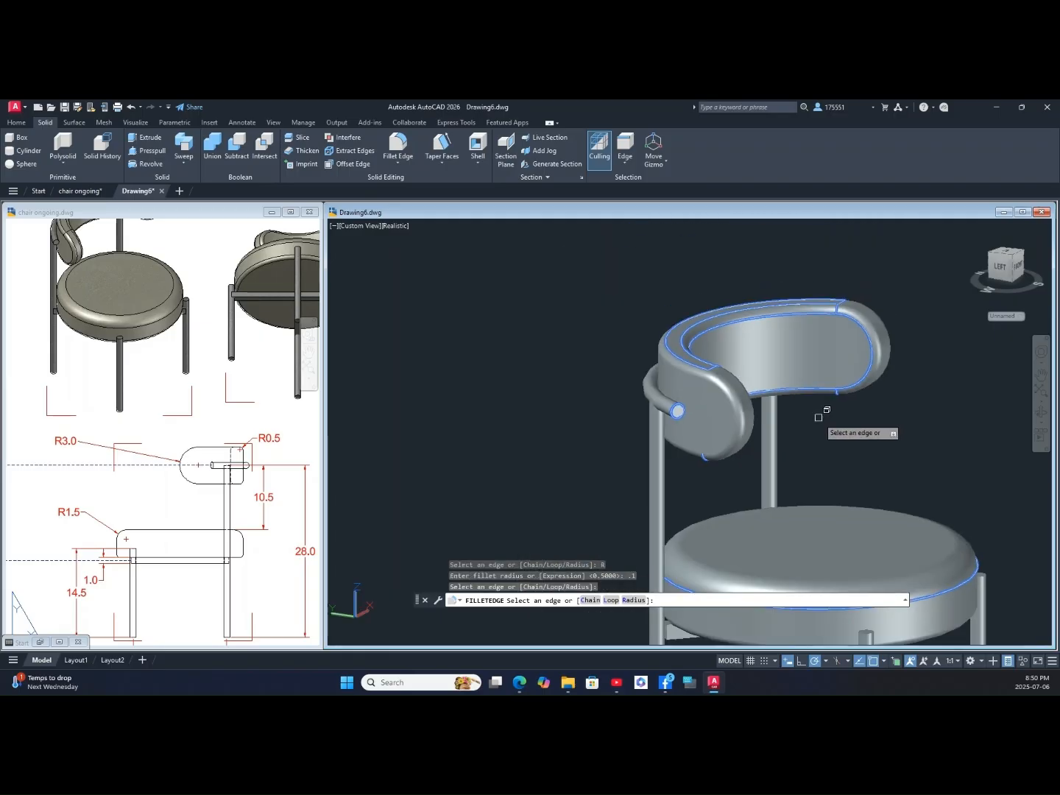
{"action": "middle_click_drag", "start_coordinate": [821, 414], "coordinate": [672, 440], "text": "shift"}
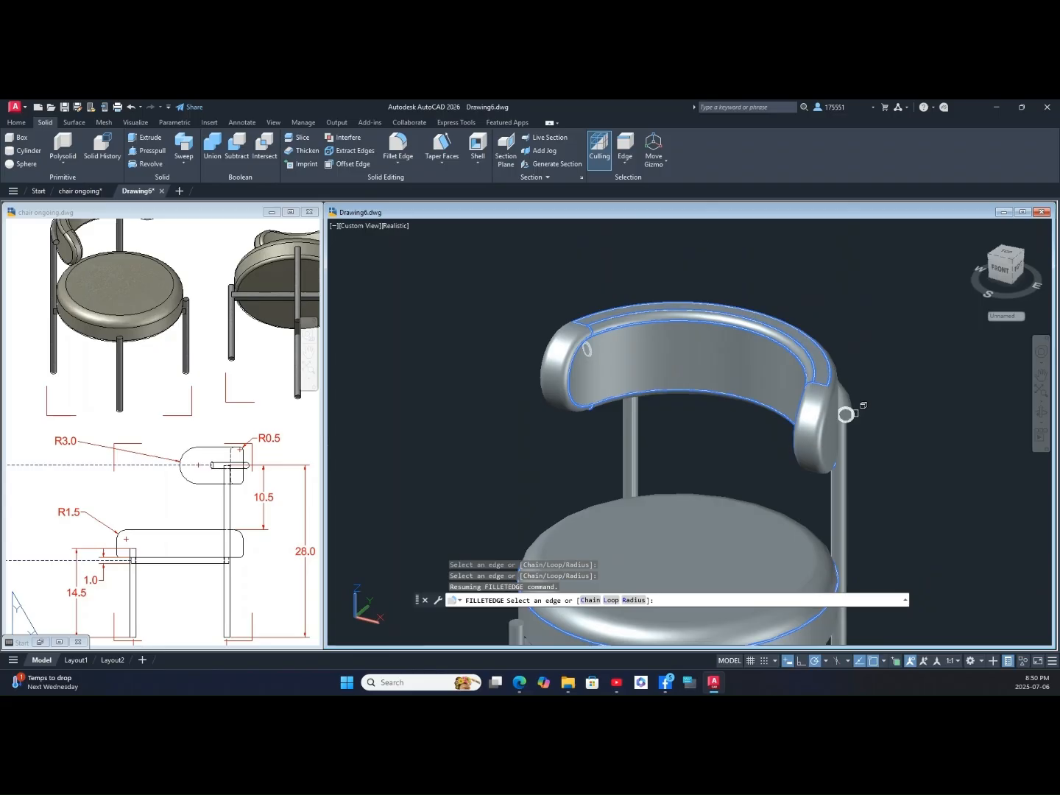
{"action": "right_click", "coordinate": [882, 413]}
{"action": "left_click", "coordinate": [910, 425]}
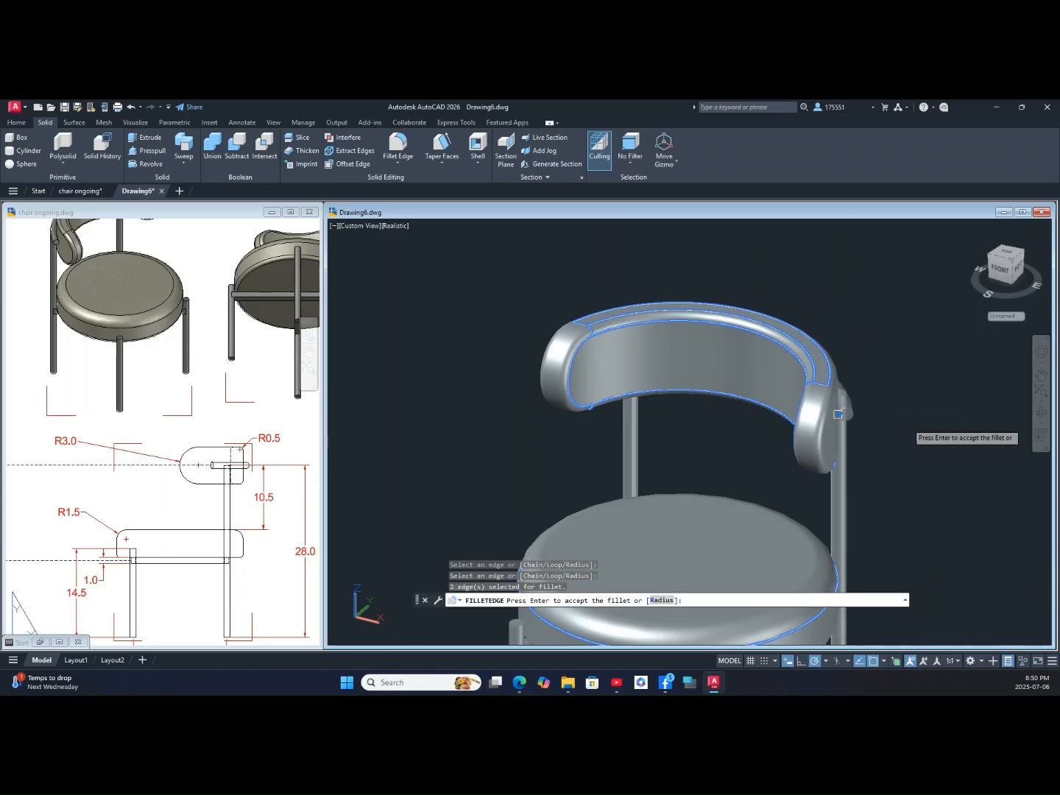
{"action": "right_click", "coordinate": [918, 428]}
{"action": "key", "text": "Escape"}
{"action": "mouse_move", "coordinate": [916, 431]}
{"action": "middle_mouse_down", "text": "shift"}
{"action": "mouse_move", "coordinate": [801, 464]}
{"action": "mouse_move", "coordinate": [919, 405]}
{"action": "middle_mouse_up", "text": "shift"}
{"action": "middle_click_drag", "start_coordinate": [758, 539], "coordinate": [708, 313]}
{"action": "scroll", "coordinate": [709, 312], "scroll_direction": "down", "scroll_amount": 3}
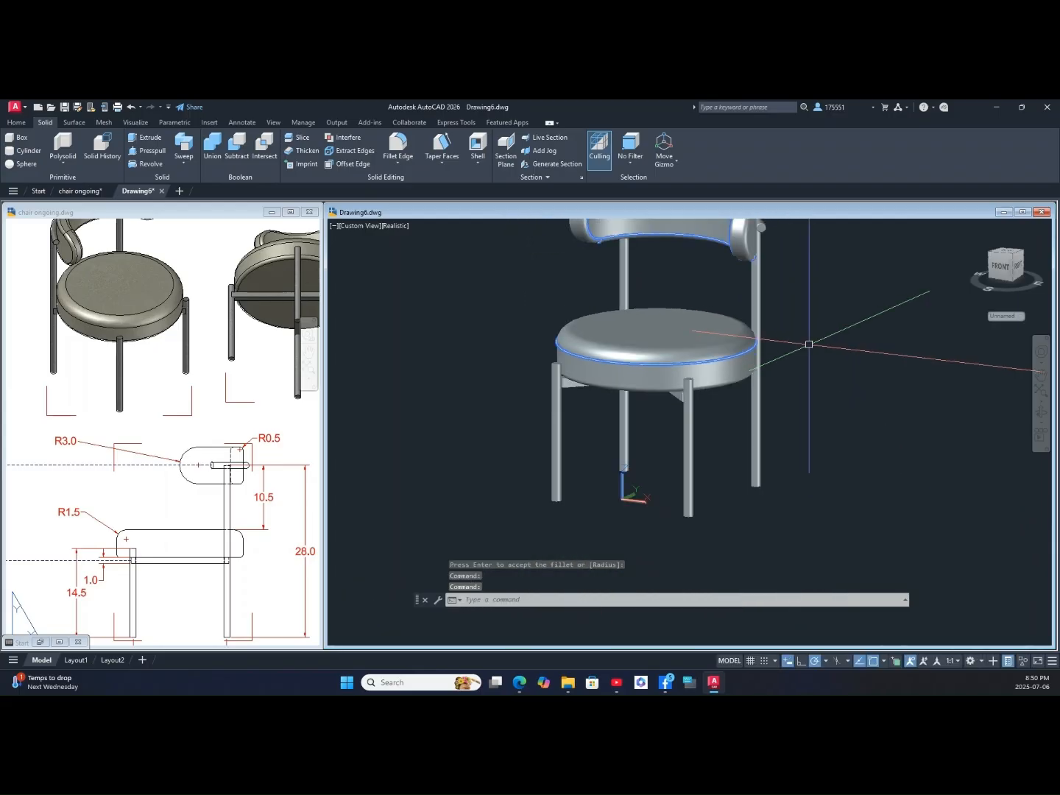
{"action": "right_click", "coordinate": [809, 345]}
{"action": "left_click", "coordinate": [854, 352]}
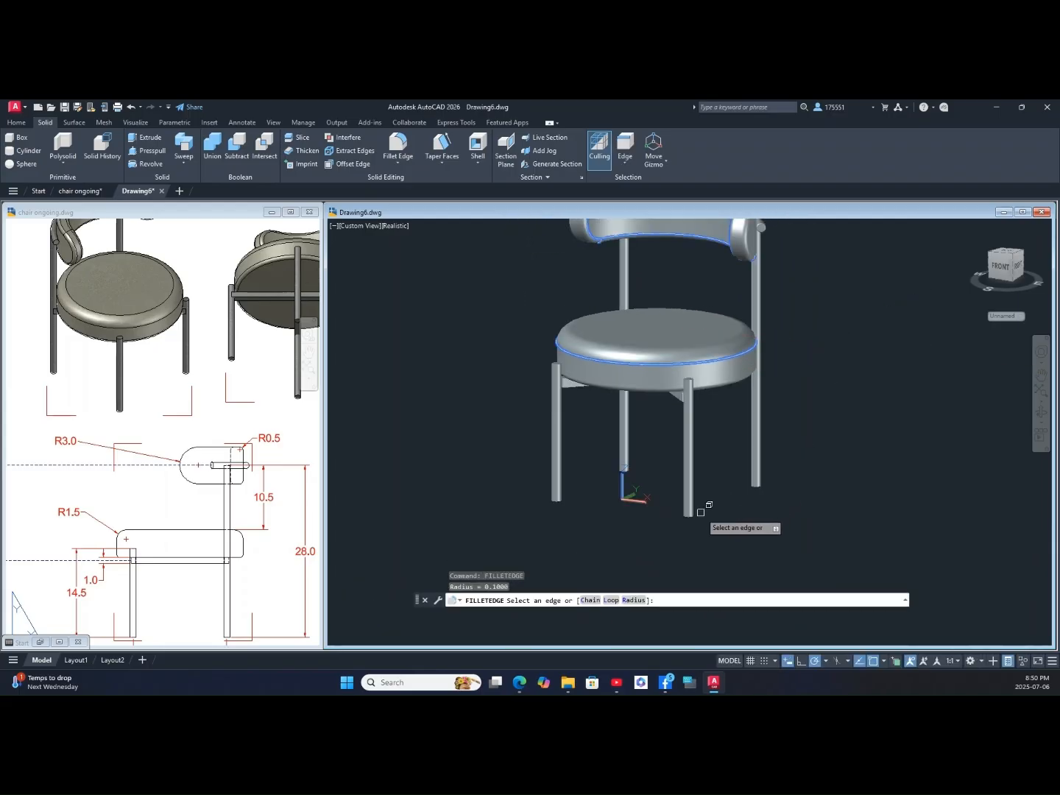
{"action": "key", "text": "Escape"}
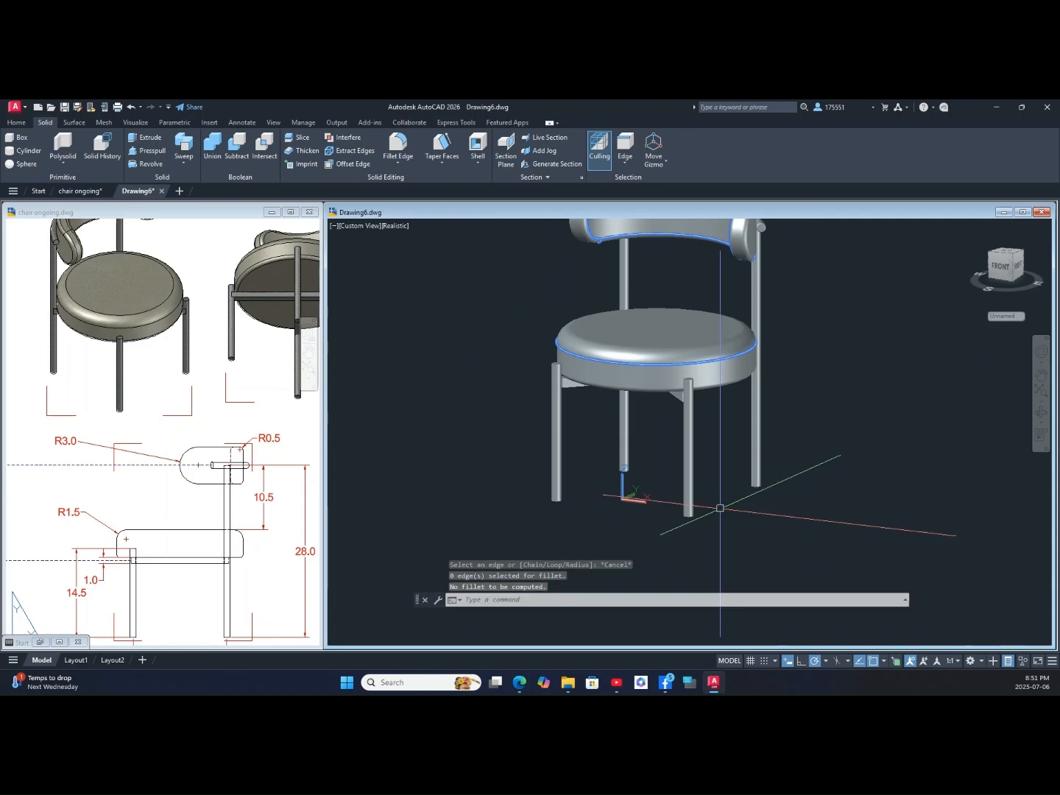
Step: Union the four legs and the crossbars beneath the seat into one solid frame
{"action": "middle_click_drag", "start_coordinate": [720, 508], "coordinate": [799, 483], "text": "shift"}
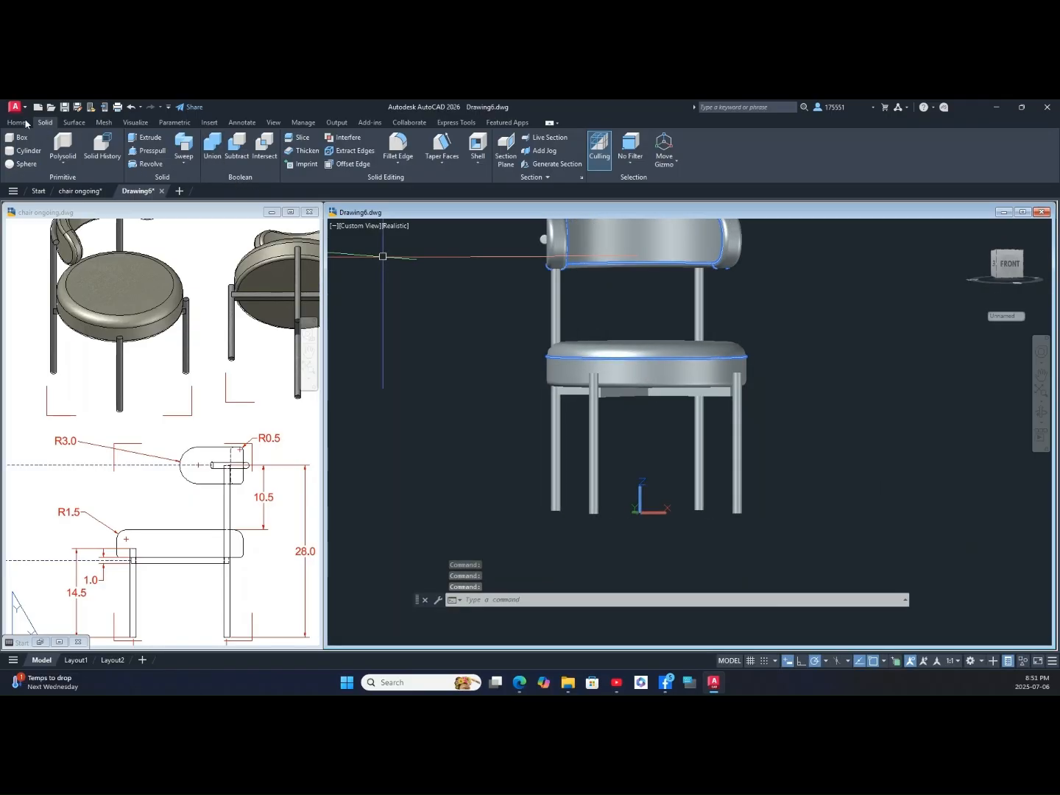
{"action": "left_click", "coordinate": [23, 123]}
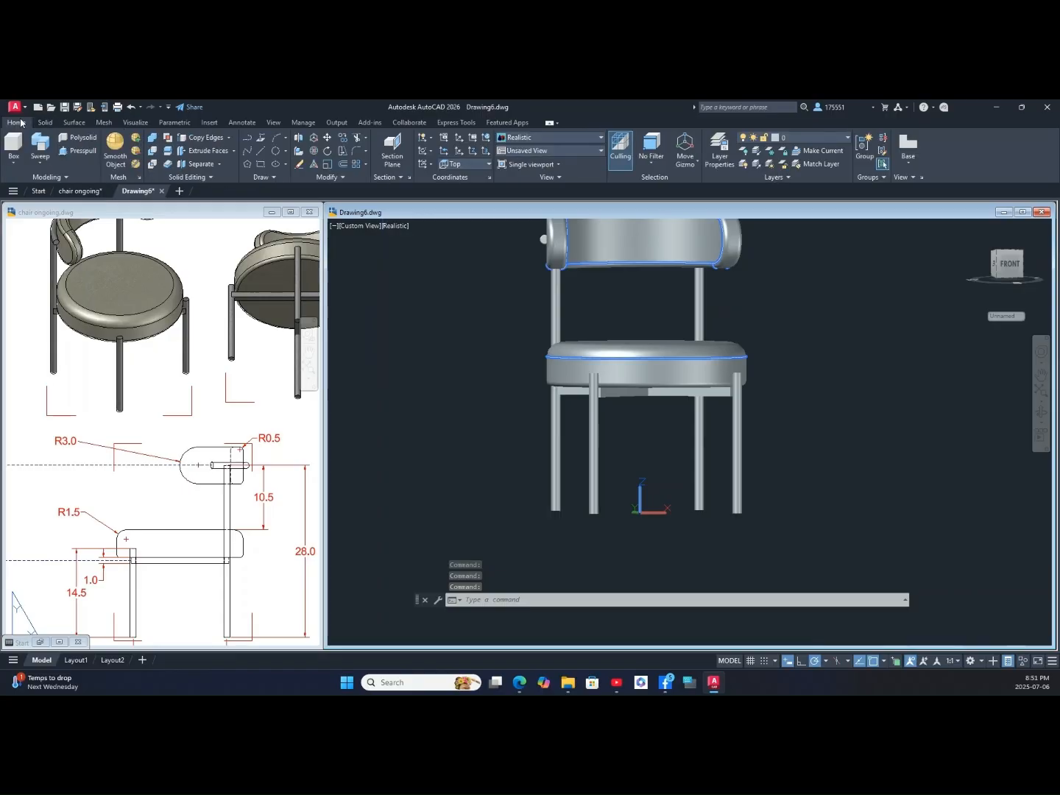
{"action": "left_click", "coordinate": [42, 164]}
{"action": "left_click", "coordinate": [45, 163]}
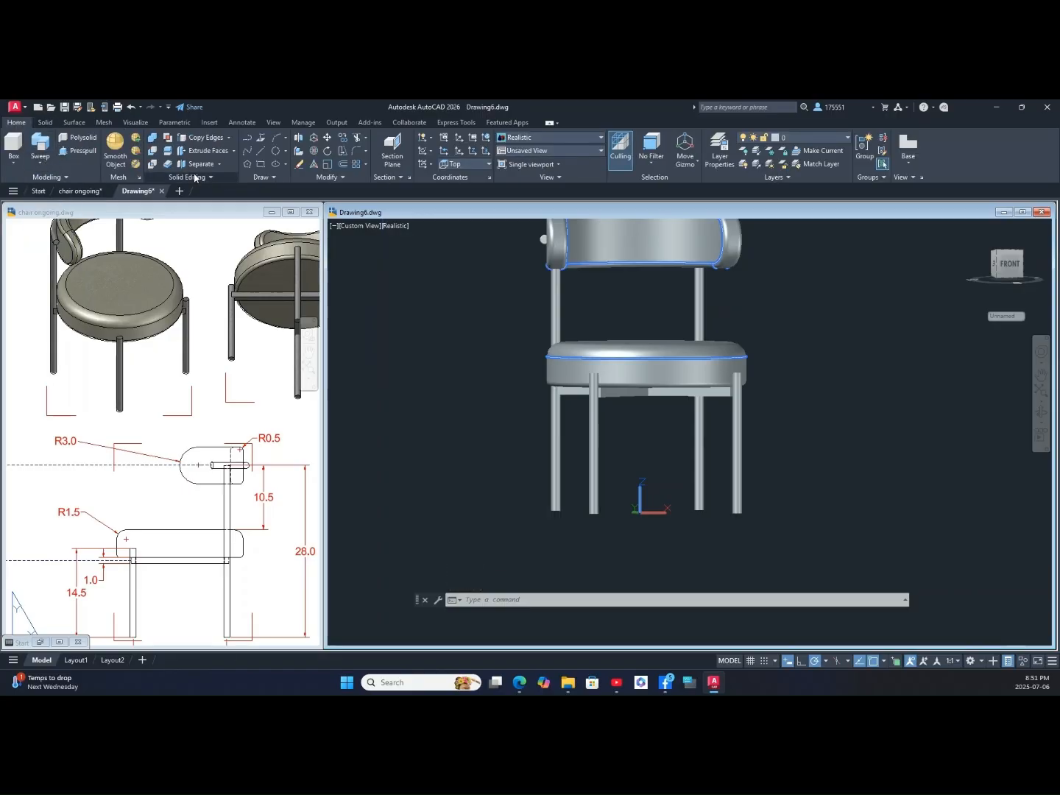
{"action": "left_click", "coordinate": [154, 139]}
{"action": "left_click", "coordinate": [827, 495]}
{"action": "left_click", "coordinate": [541, 438]}
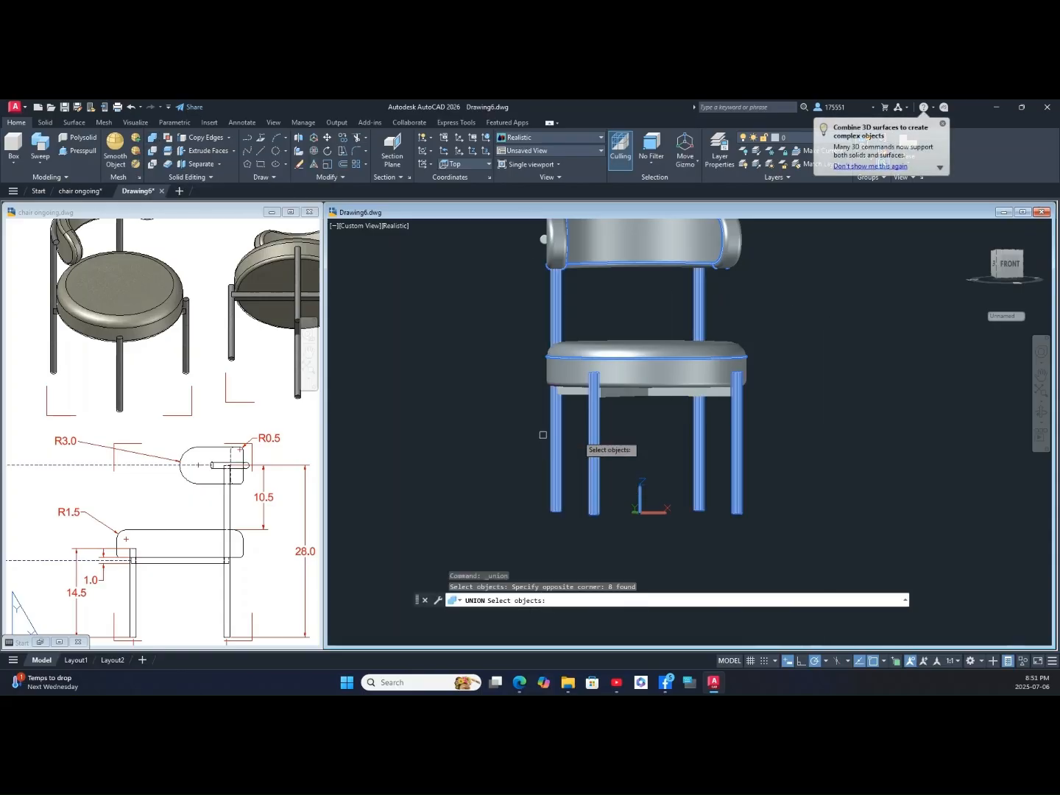
{"action": "left_click", "coordinate": [633, 398]}
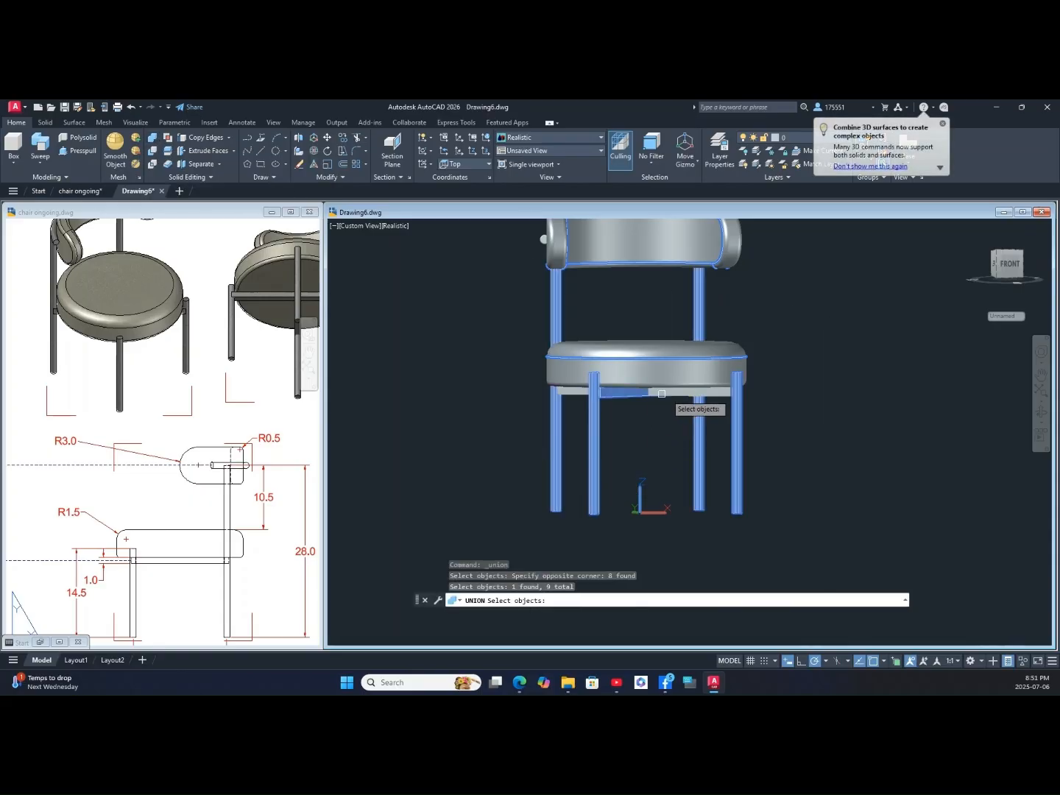
{"action": "left_click", "coordinate": [671, 396]}
{"action": "key", "text": "Return"}
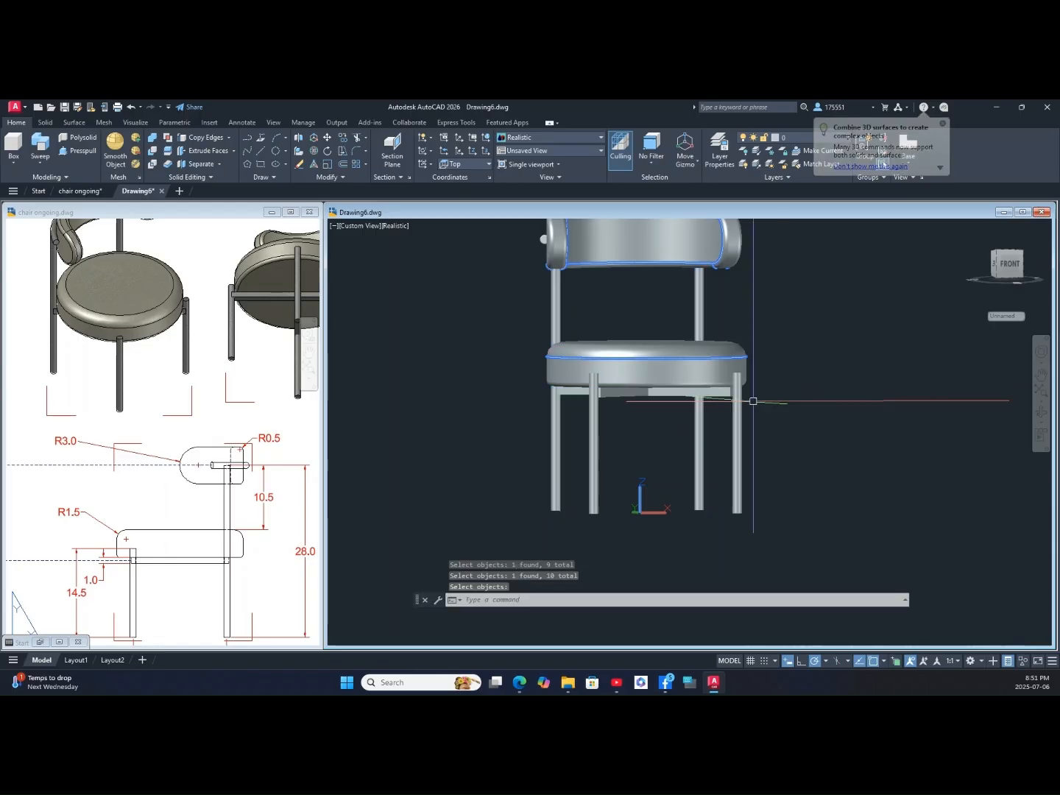
Step: Select the leg frame to check that its legs and crossbars form a single solid
{"action": "left_click", "coordinate": [736, 416]}
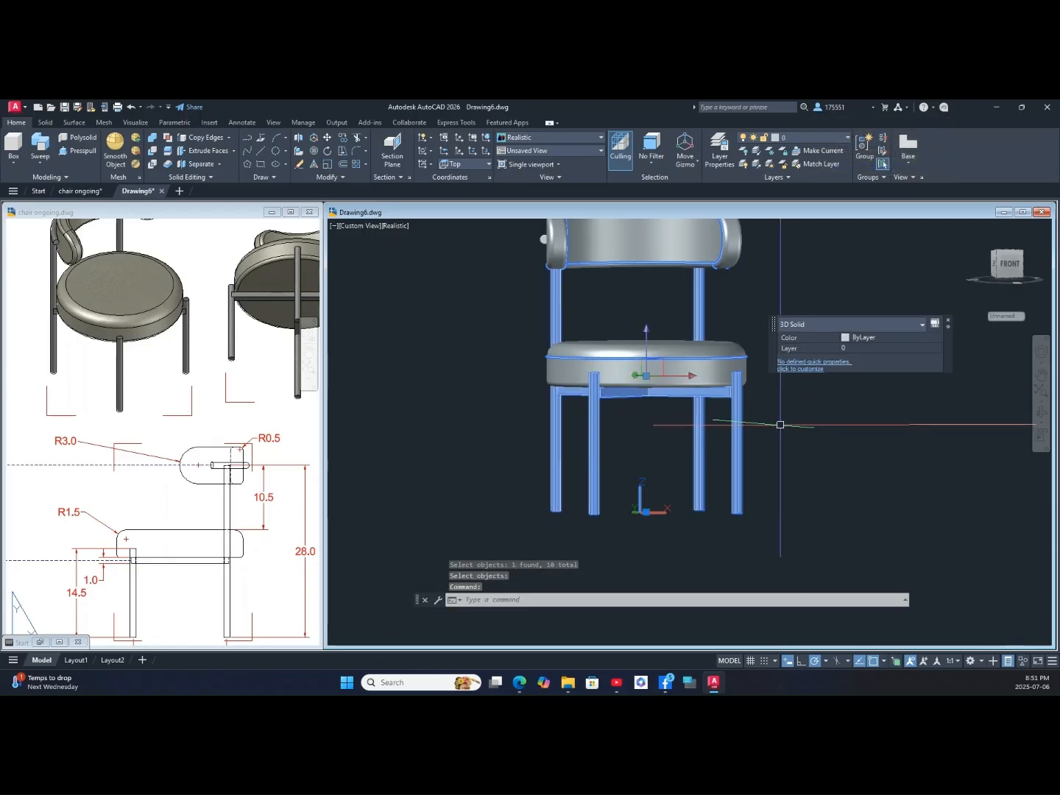
{"action": "mouse_move", "coordinate": [782, 423]}
{"action": "middle_mouse_down", "text": "shift"}
{"action": "mouse_move", "coordinate": [889, 452]}
{"action": "mouse_move", "coordinate": [837, 454]}
{"action": "mouse_move", "coordinate": [833, 466]}
{"action": "middle_mouse_up", "text": "shift"}
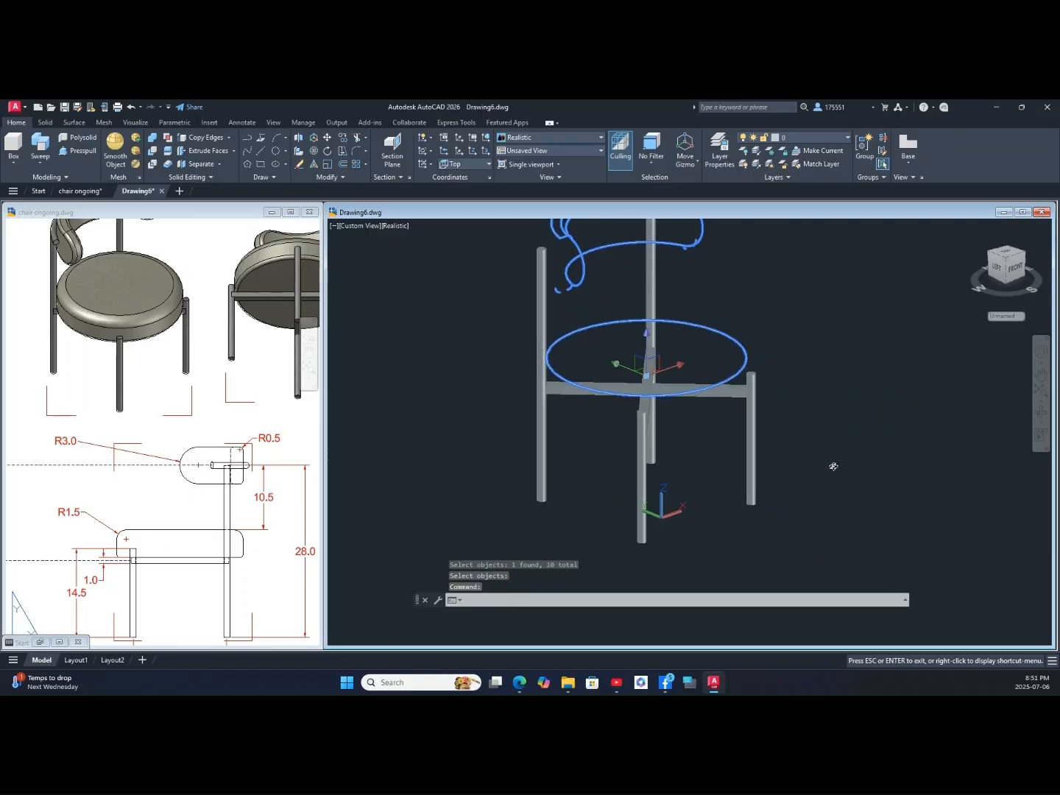
{"action": "key", "text": "Escape"}
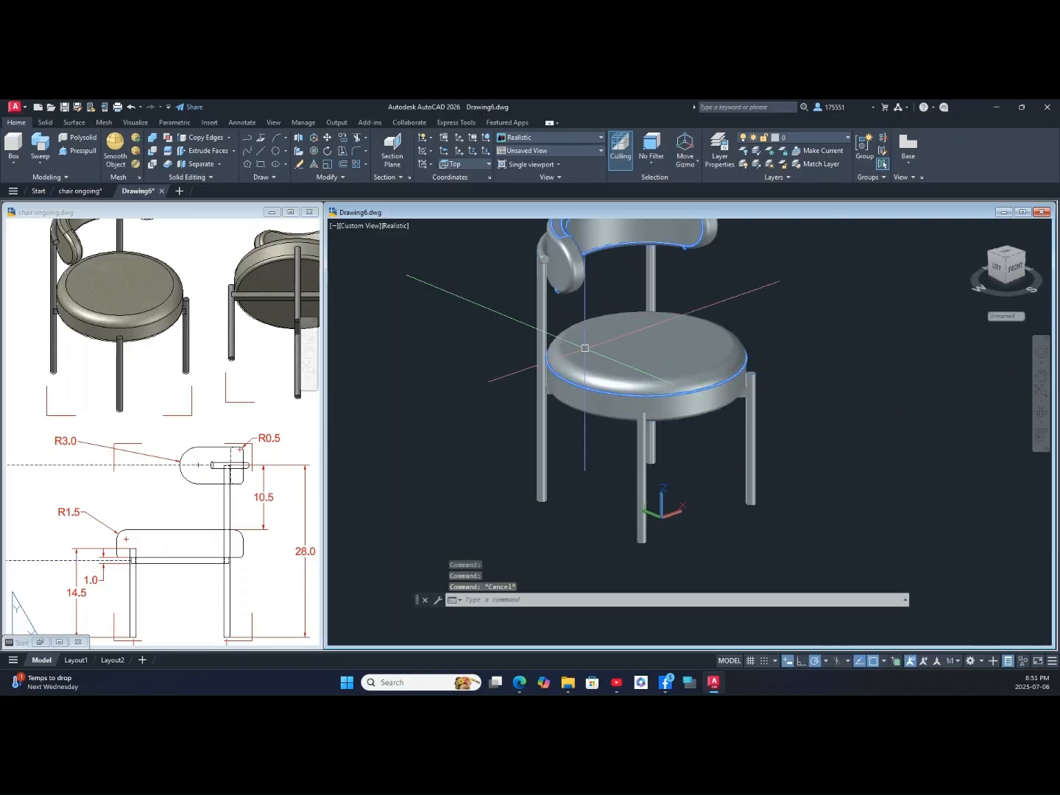
Step: Fillet the circular bottom edges of all four chair legs with a radius of 0.1
{"action": "left_click", "coordinate": [49, 125]}
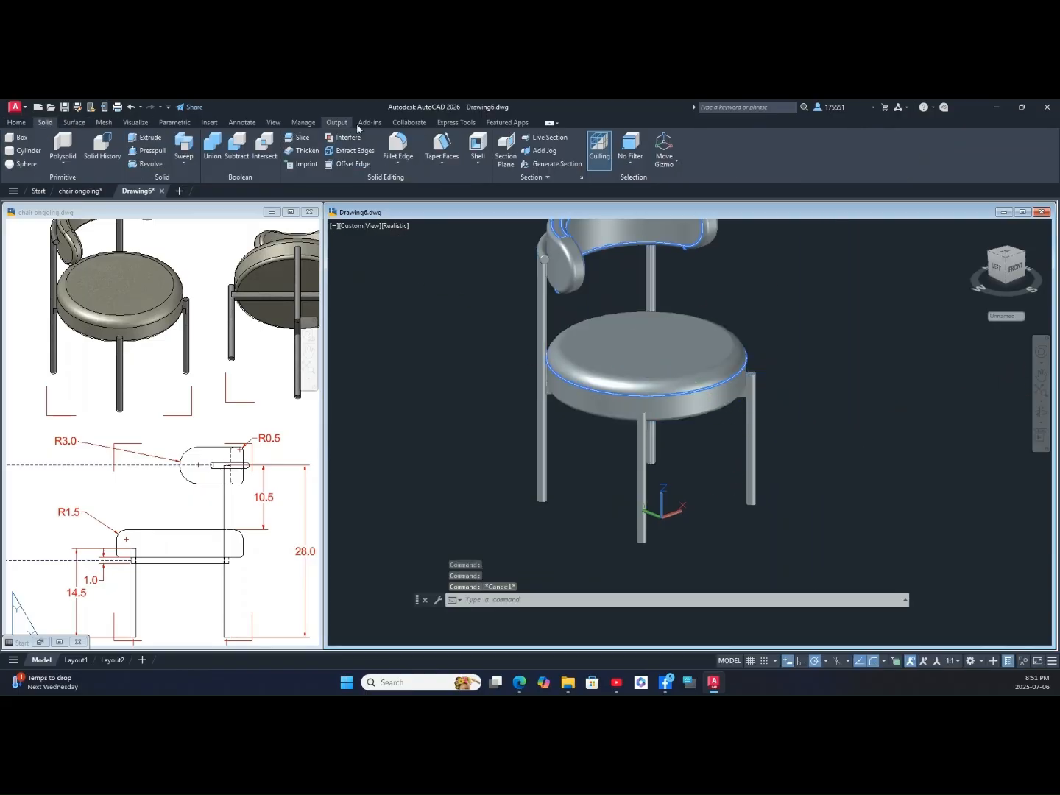
{"action": "left_click", "coordinate": [398, 145]}
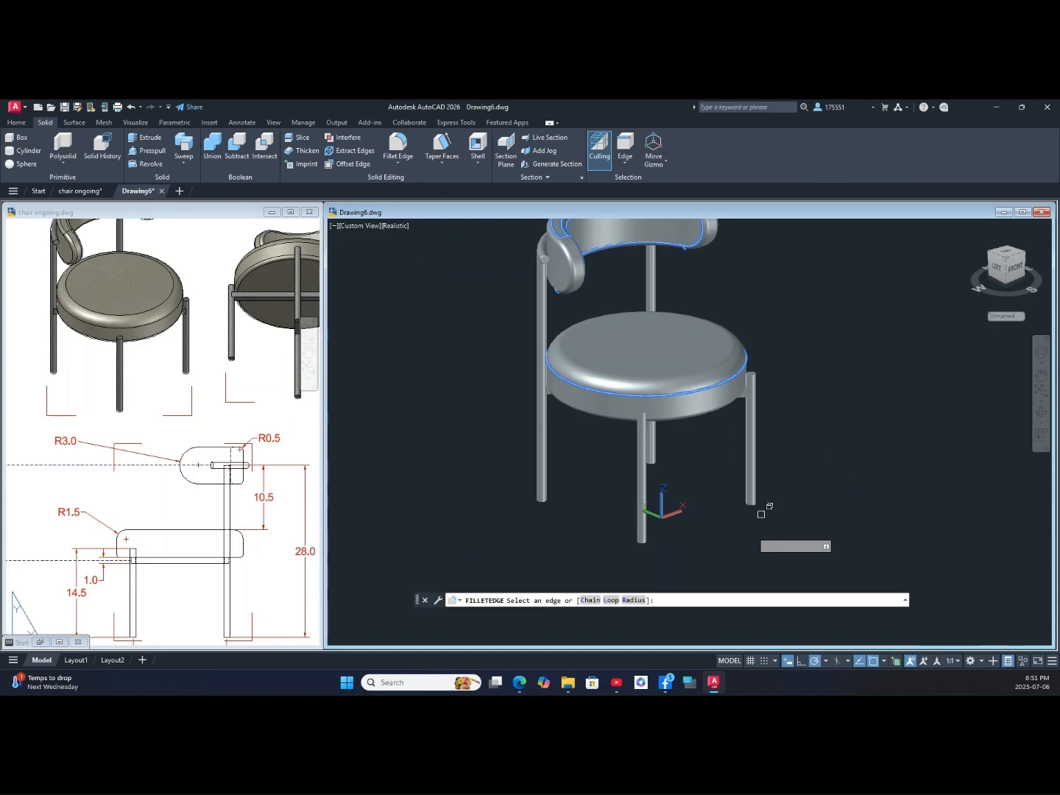
{"action": "left_click", "coordinate": [634, 600]}
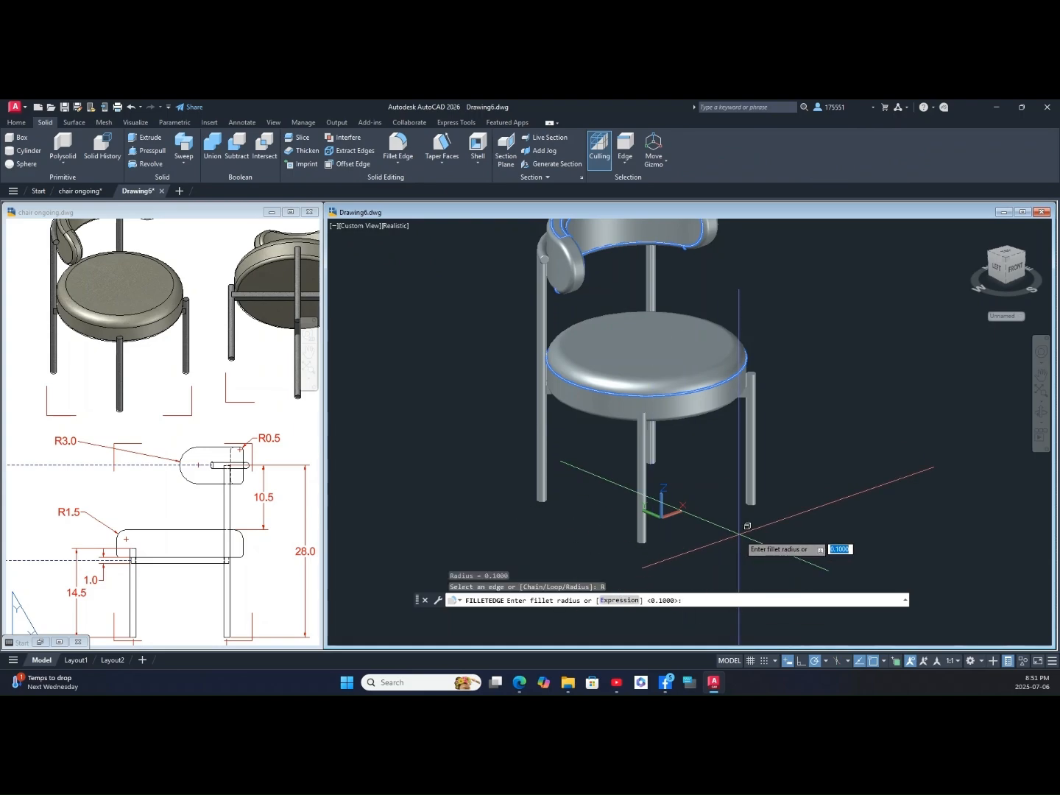
{"action": "key", "text": "Return"}
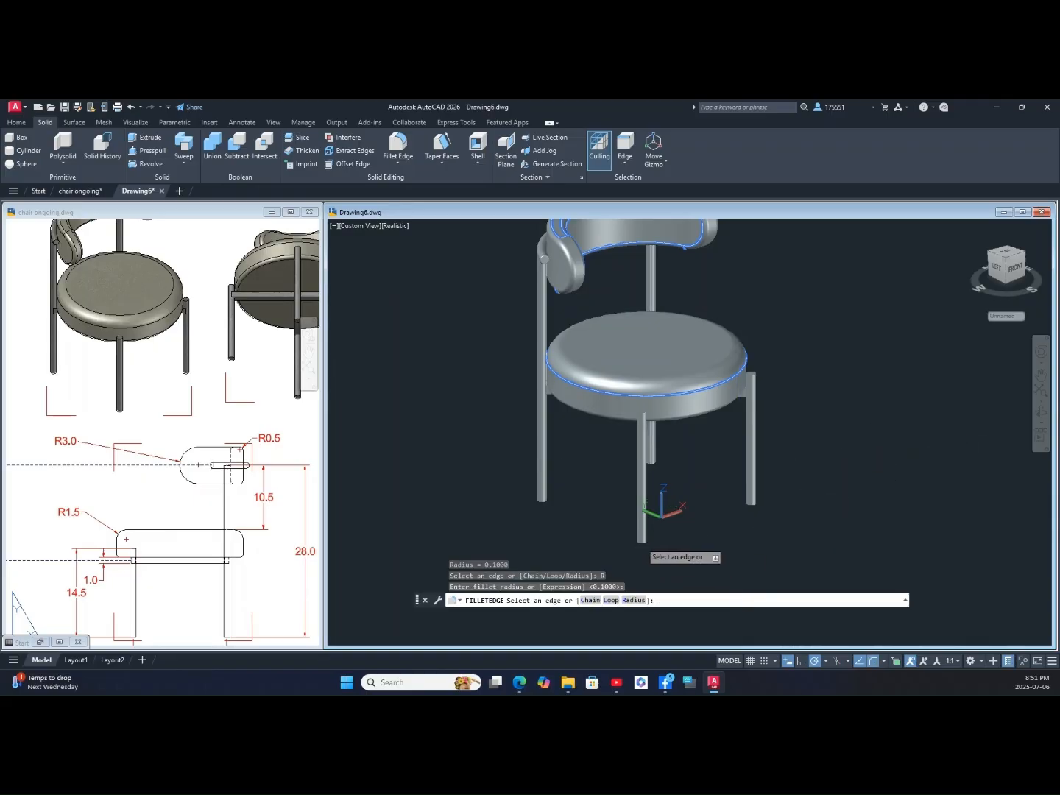
{"action": "left_click", "coordinate": [751, 501]}
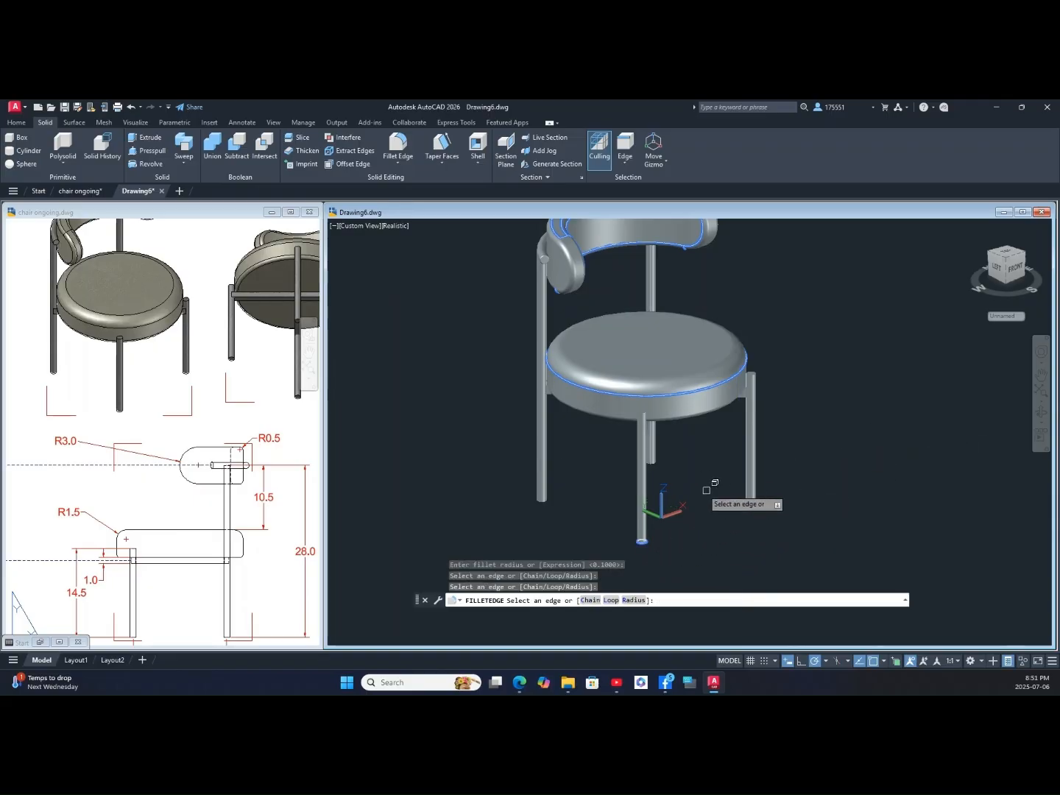
{"action": "left_click", "coordinate": [651, 462]}
{"action": "left_click", "coordinate": [545, 499]}
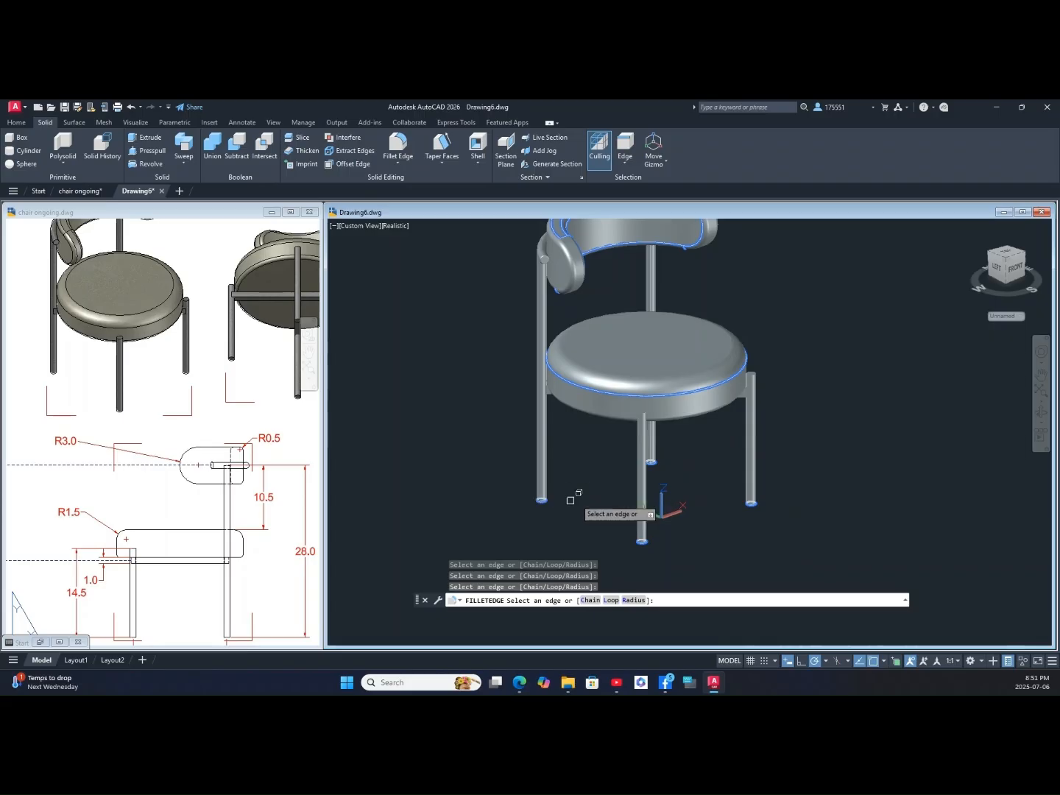
{"action": "right_click", "coordinate": [593, 475]}
{"action": "left_click", "coordinate": [611, 483]}
{"action": "right_click", "coordinate": [623, 482]}
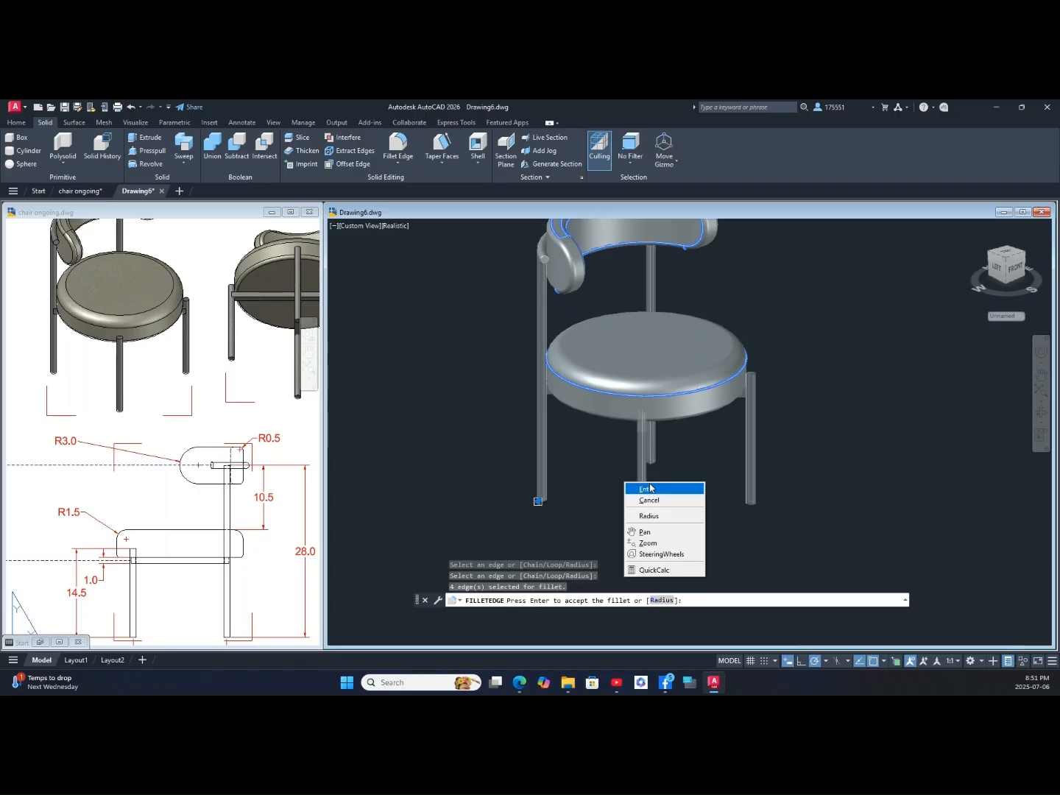
{"action": "left_click", "coordinate": [650, 488]}
Step: Open the materials browser and examine the document materials used by the finished chair in the model space of chair ongoing.dwg
{"action": "middle_click_drag", "start_coordinate": [606, 486], "coordinate": [782, 462], "text": "shift"}
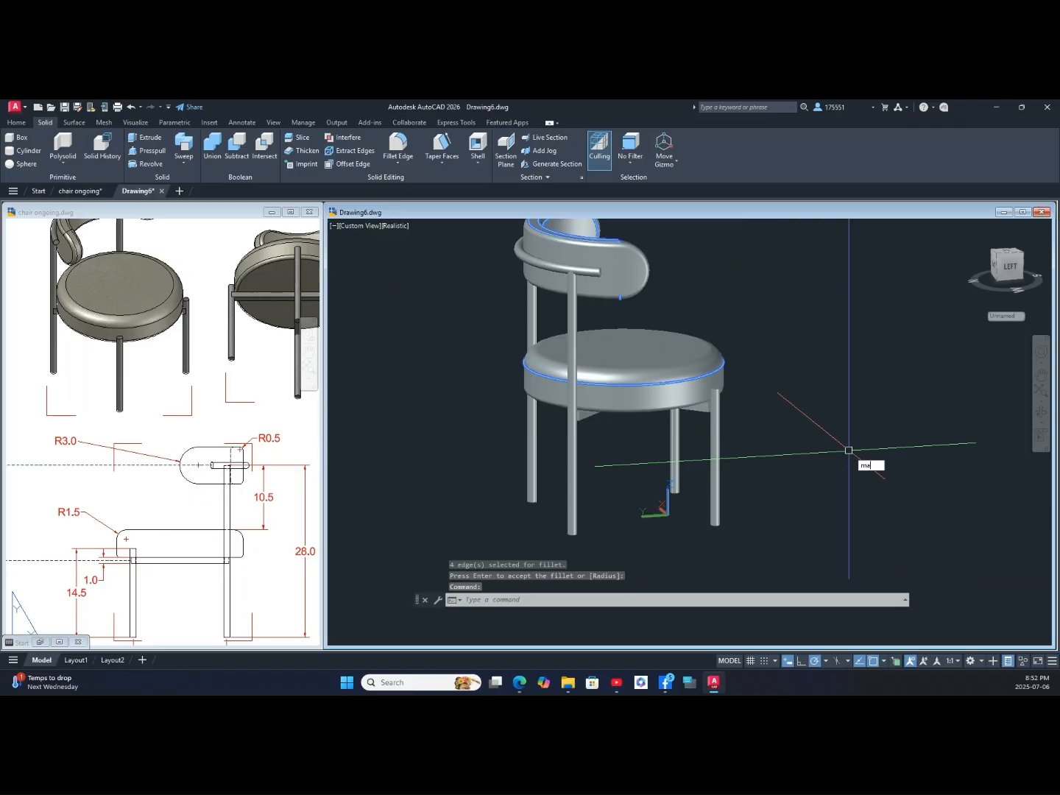
{"action": "type", "text": "al"}
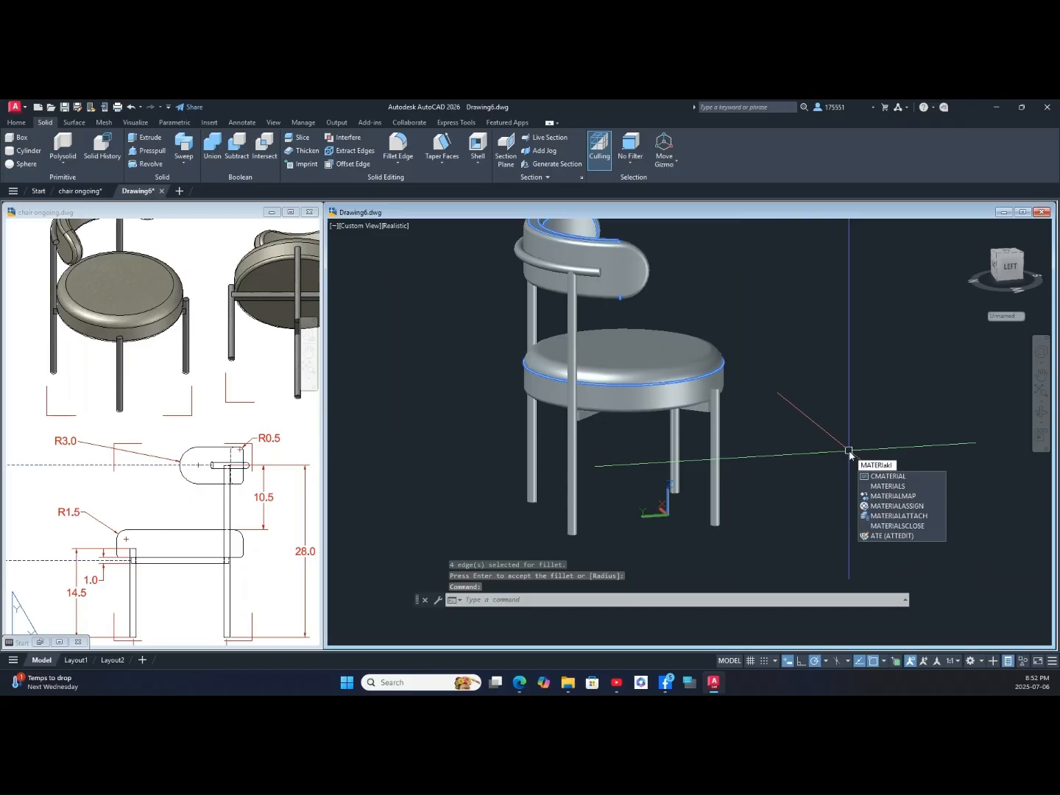
{"action": "left_click", "coordinate": [889, 484]}
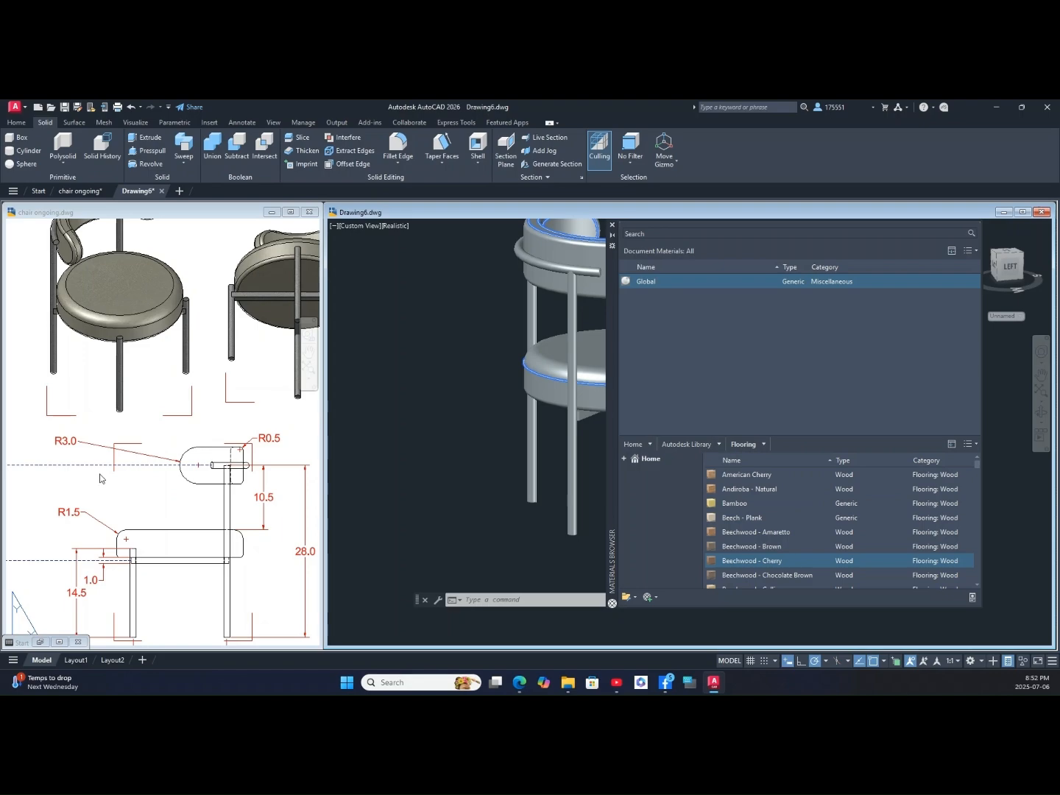
{"action": "left_click", "coordinate": [142, 442]}
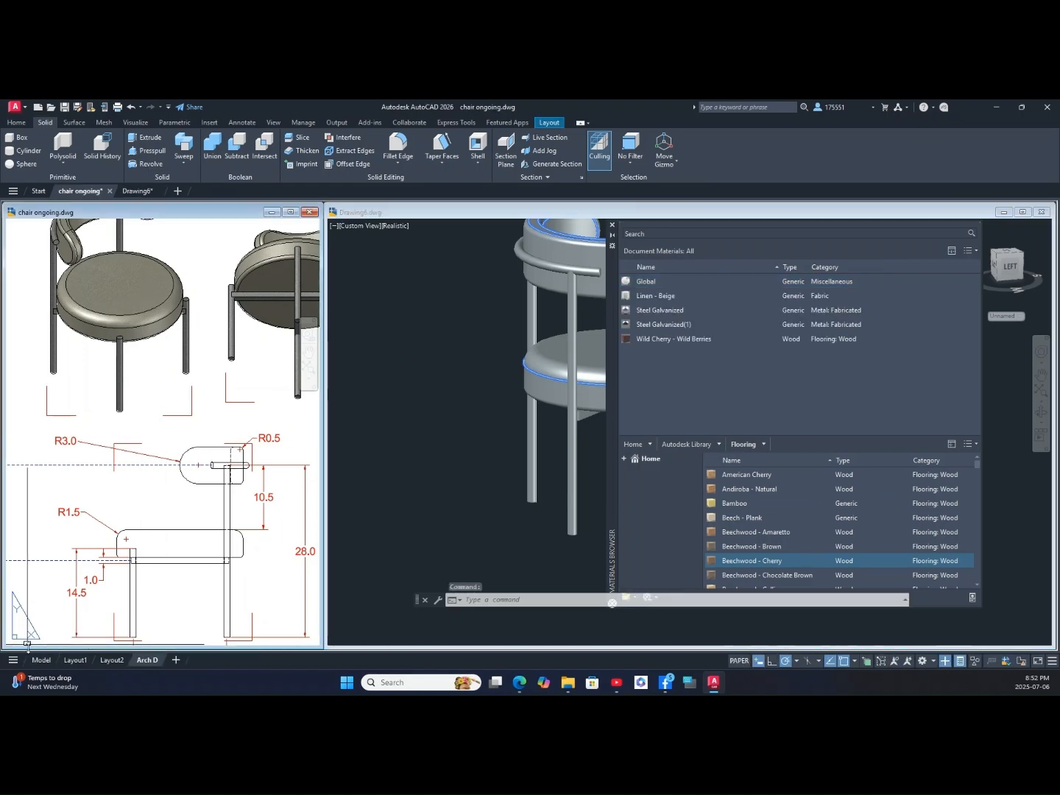
{"action": "left_click", "coordinate": [41, 660]}
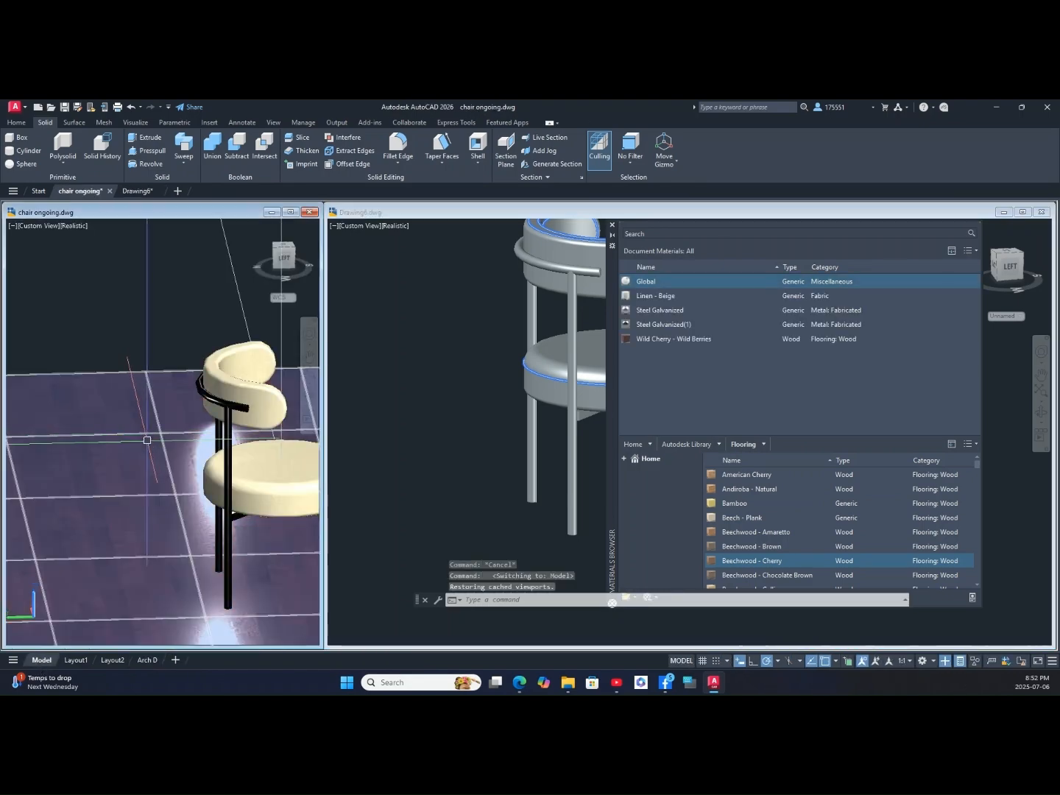
{"action": "type", "text": "mate"}
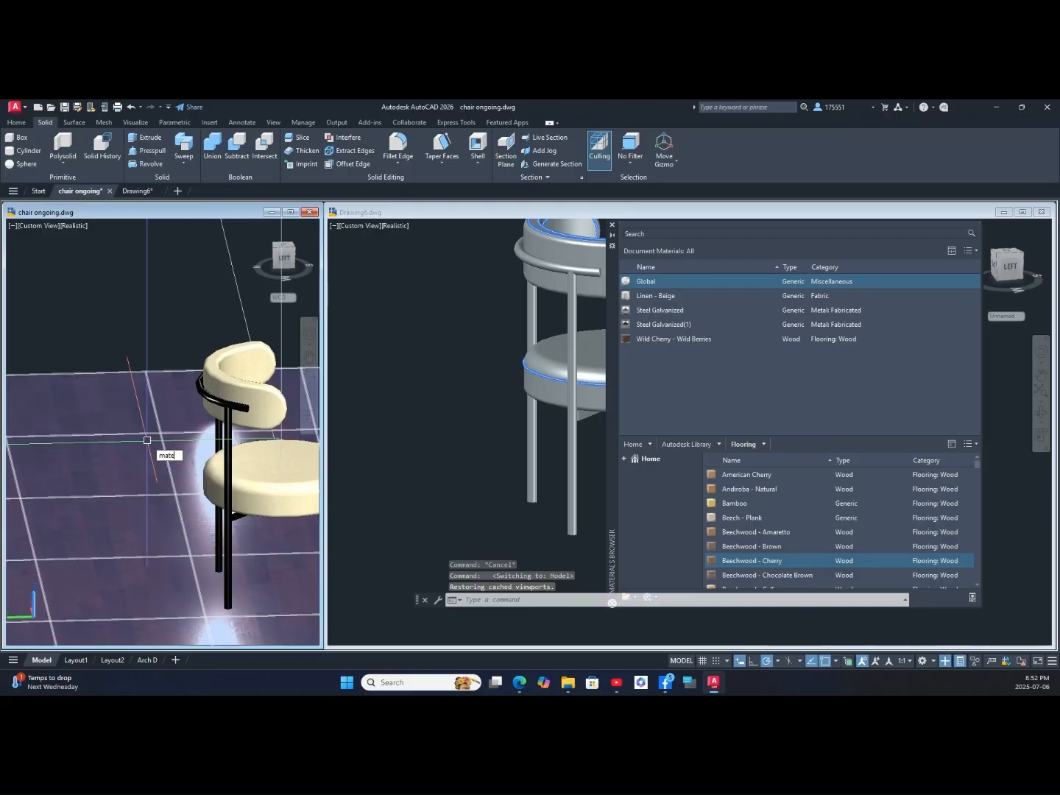
{"action": "type", "text": "rials"}
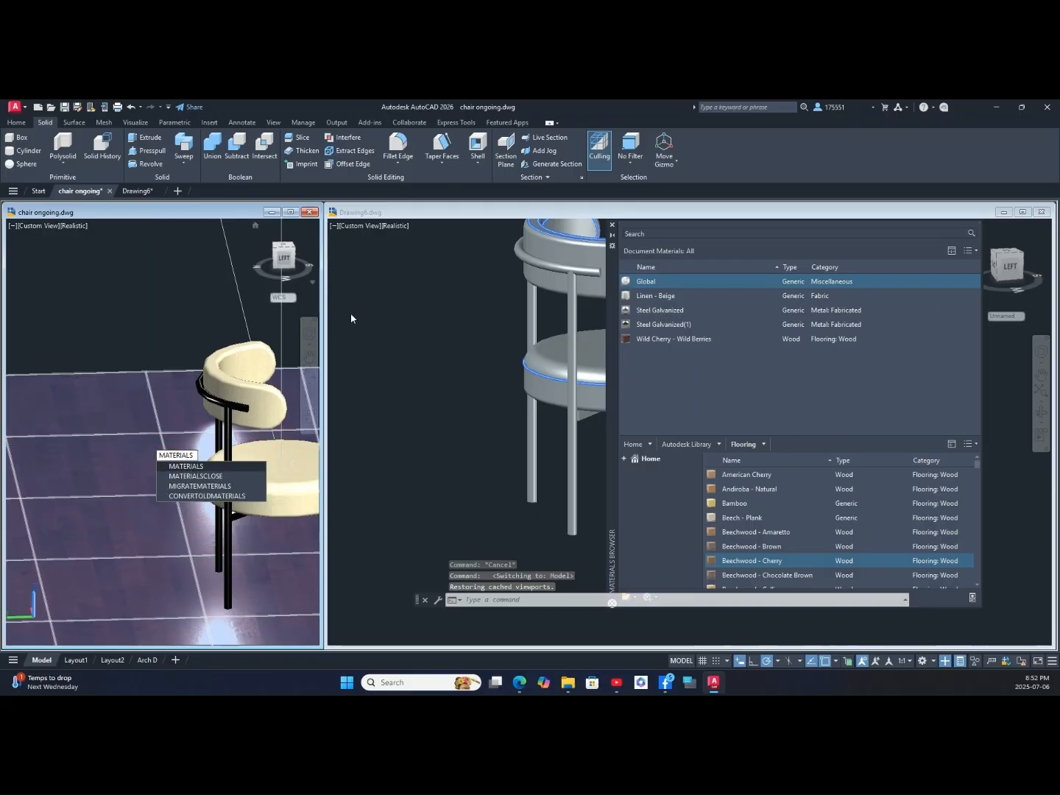
{"action": "key", "text": "Return"}
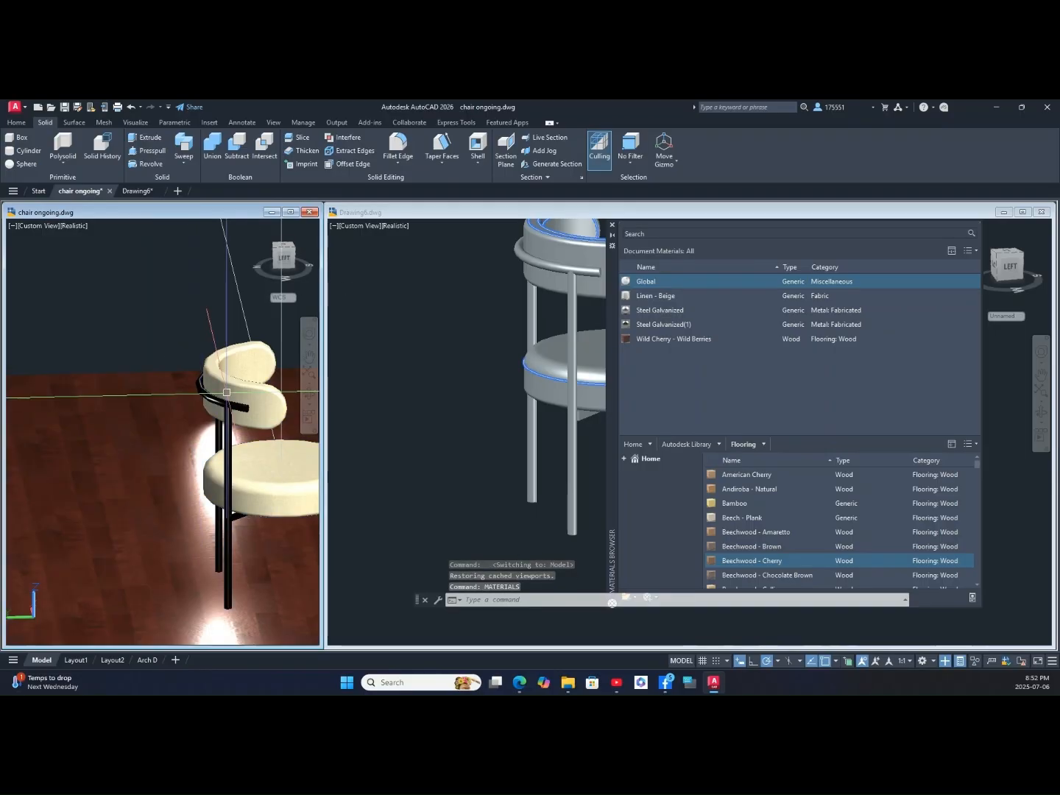
{"action": "left_click_drag", "start_coordinate": [615, 271], "coordinate": [113, 311]}
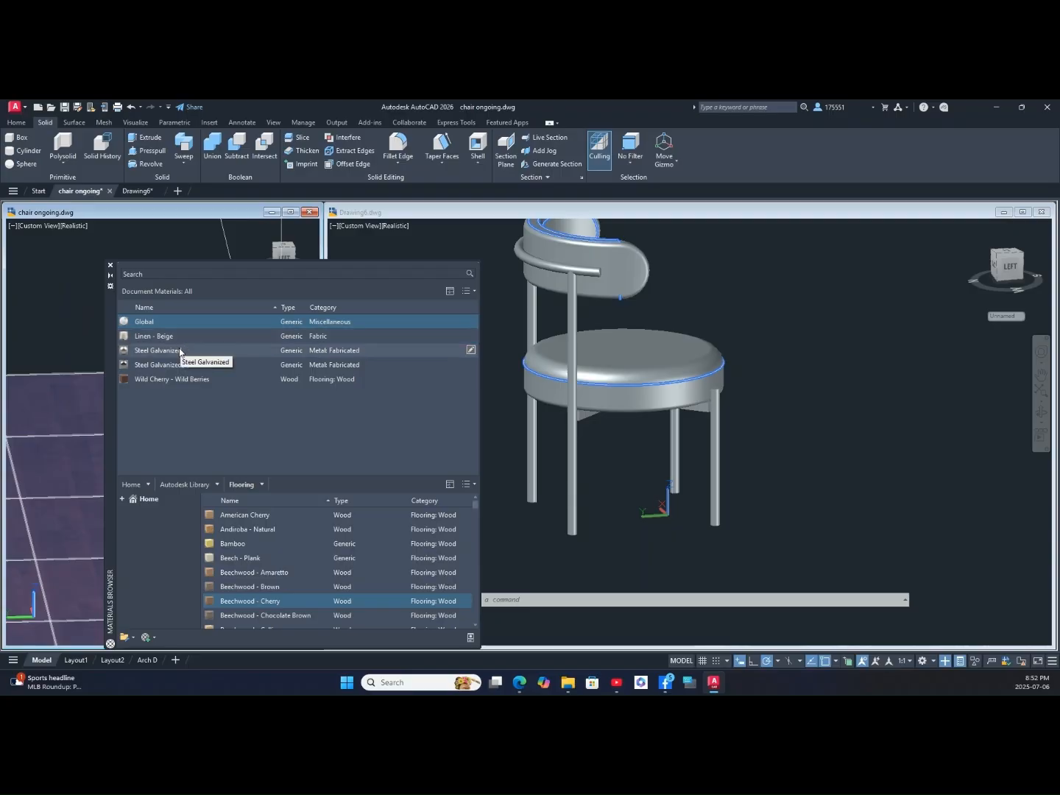
{"action": "left_click", "coordinate": [111, 266]}
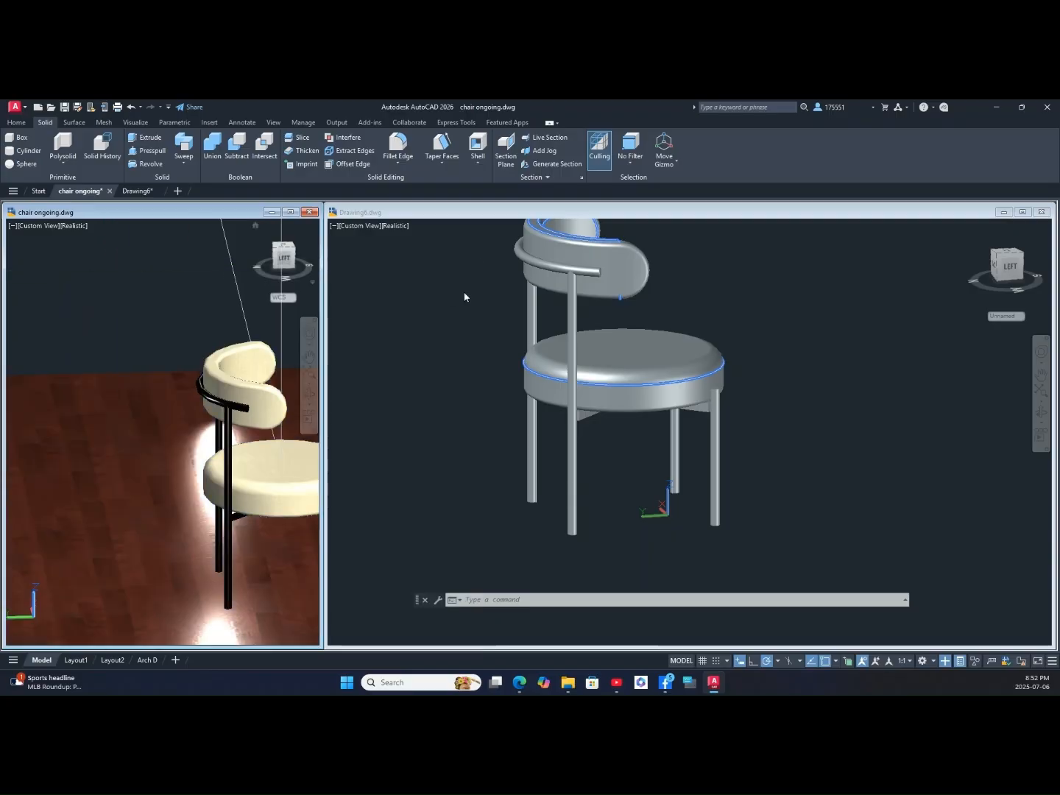
Step: Minimize the reference drawing, maximize Drawing6.dwg and open its materials browser beside the chair
{"action": "left_click", "coordinate": [464, 289]}
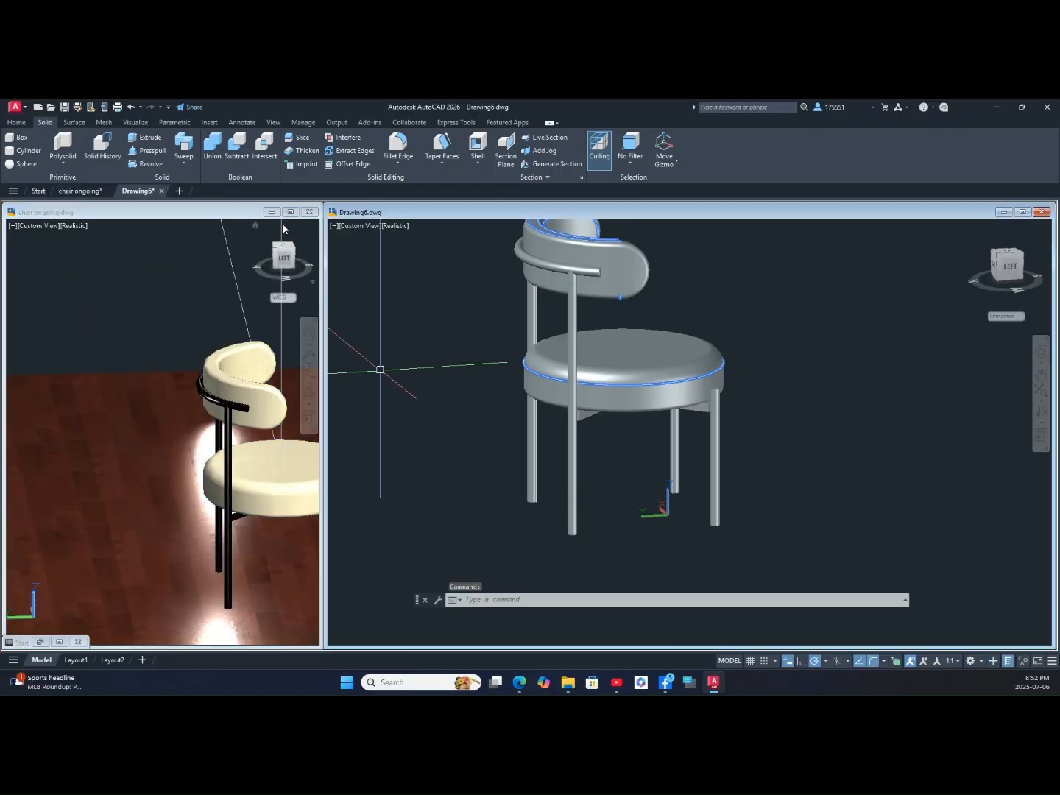
{"action": "left_click", "coordinate": [271, 212]}
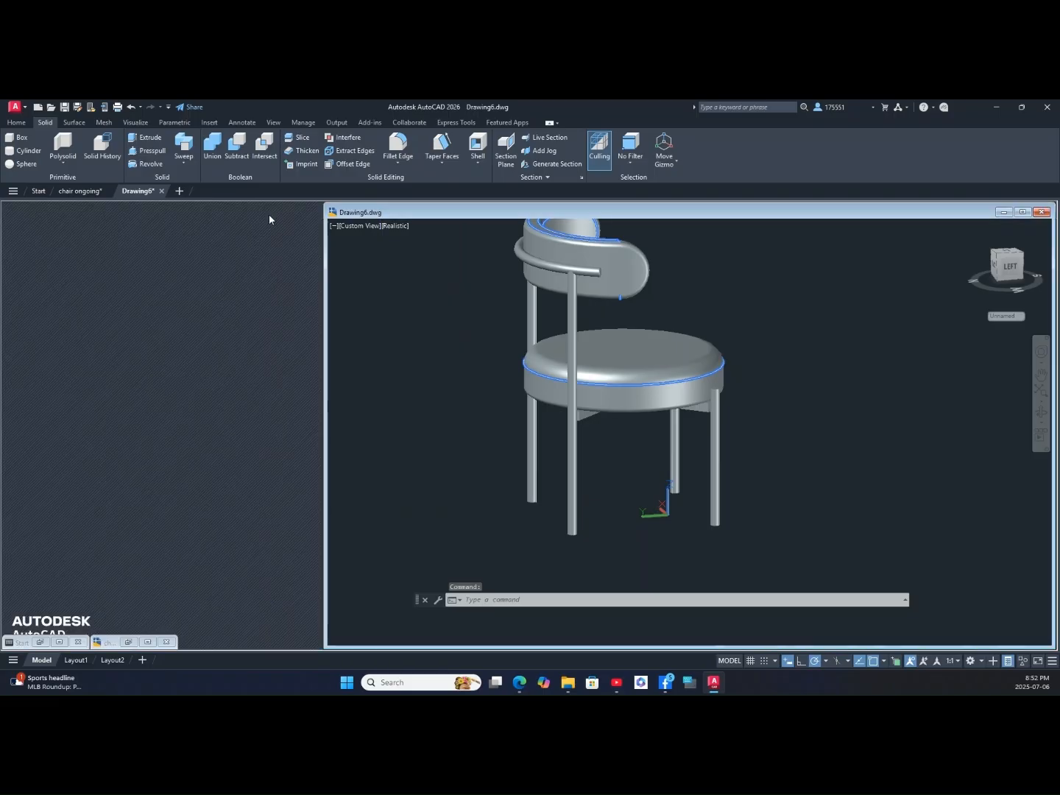
{"action": "left_click", "coordinate": [1023, 213]}
{"action": "left_click", "coordinate": [718, 346]}
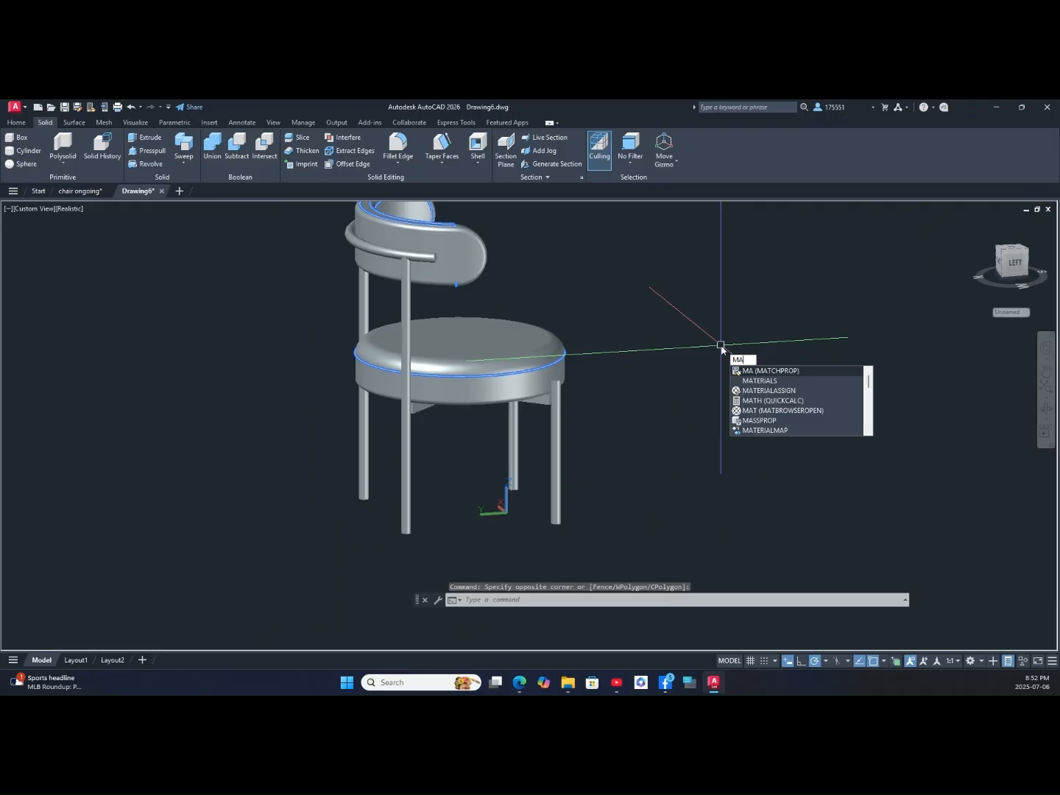
{"action": "left_click", "coordinate": [759, 381]}
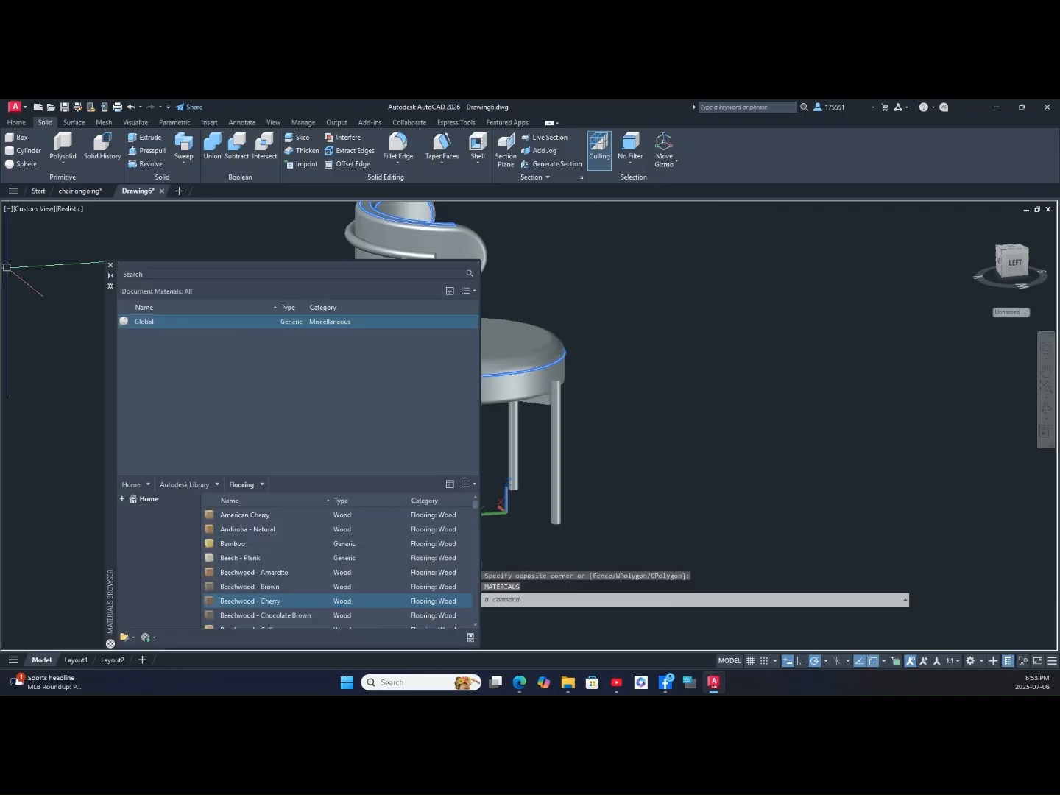
{"action": "left_click_drag", "start_coordinate": [110, 342], "coordinate": [565, 285]}
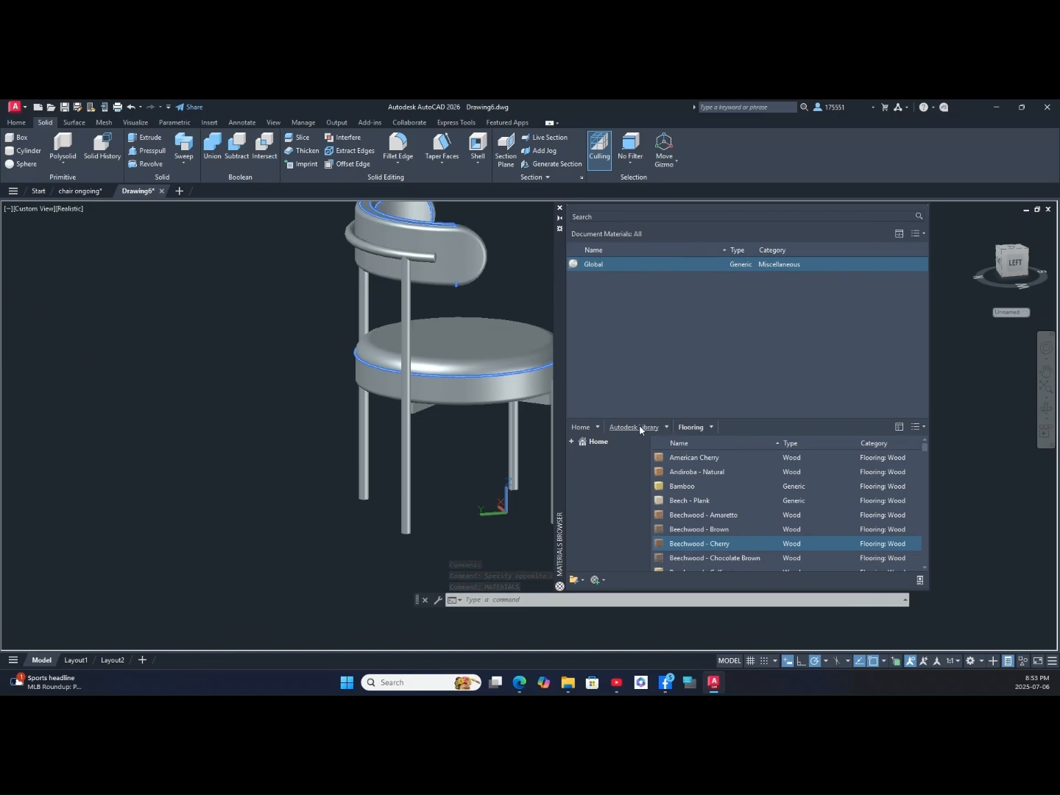
Step: Add Steel Galvanized from the Autodesk Library's Metal category to the document materials and enlarge the document materials list
{"action": "left_click", "coordinate": [666, 426]}
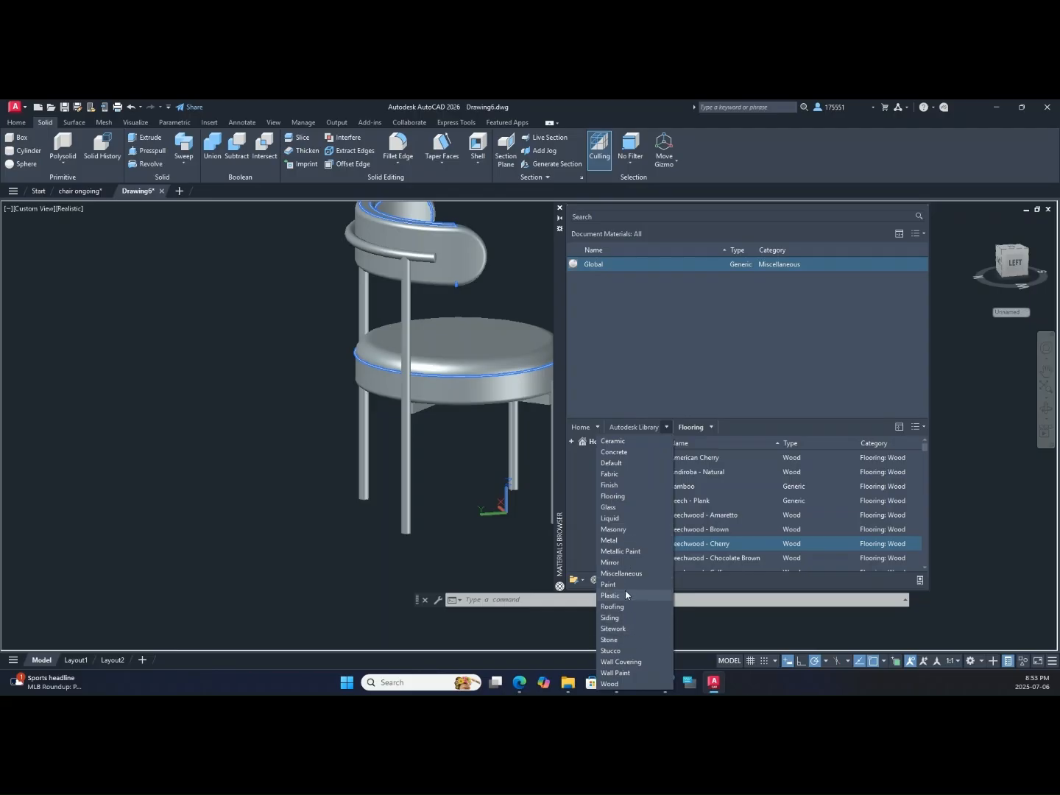
{"action": "left_click", "coordinate": [619, 541]}
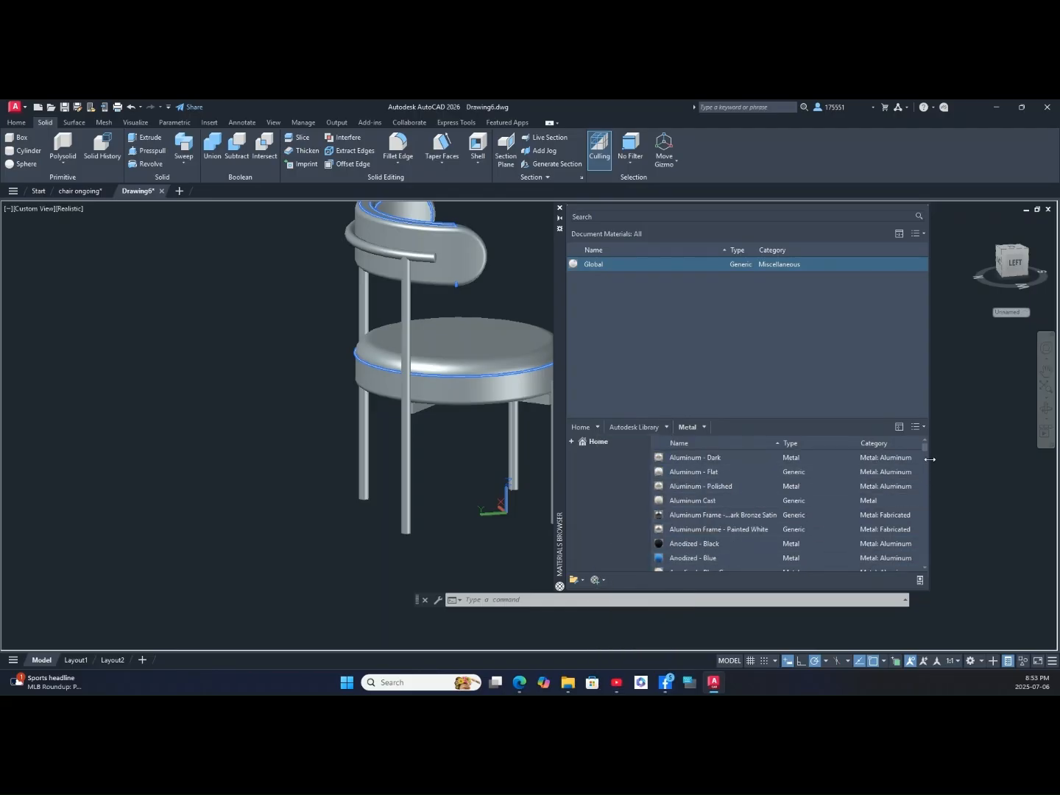
{"action": "left_click_drag", "start_coordinate": [925, 454], "coordinate": [935, 537]}
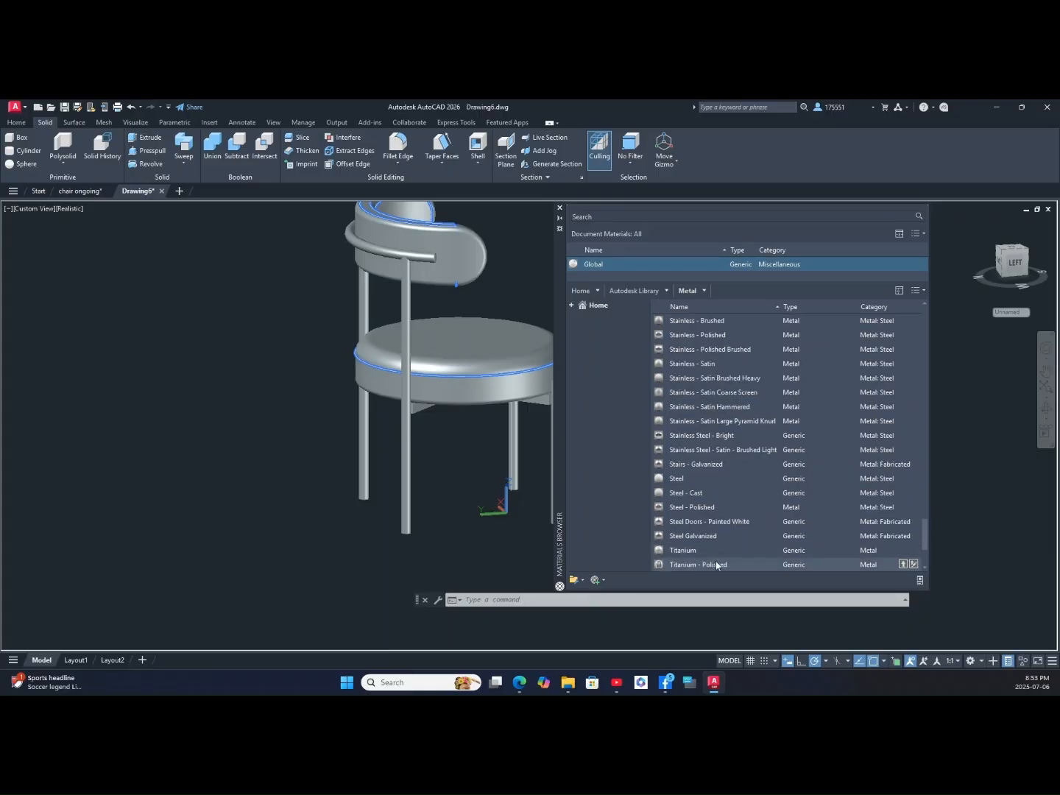
{"action": "left_click", "coordinate": [905, 537]}
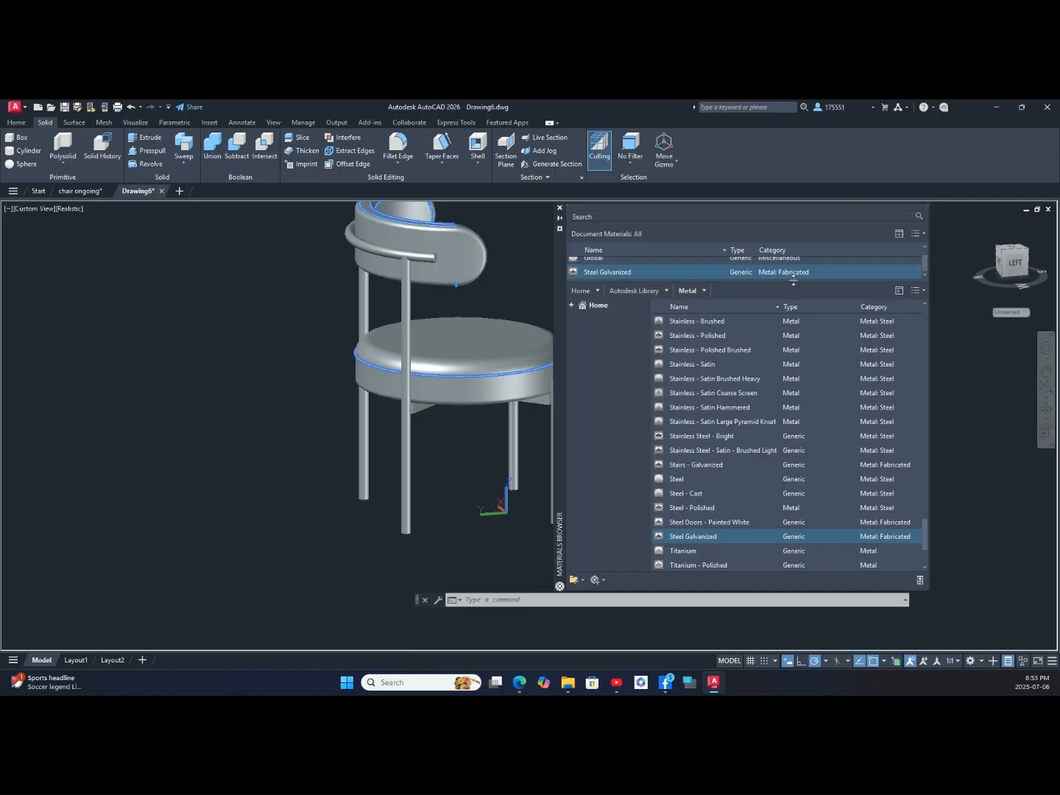
{"action": "scroll", "coordinate": [795, 261], "scroll_direction": "up", "scroll_amount": 1}
{"action": "scroll", "coordinate": [794, 259], "scroll_direction": "down", "scroll_amount": 1}
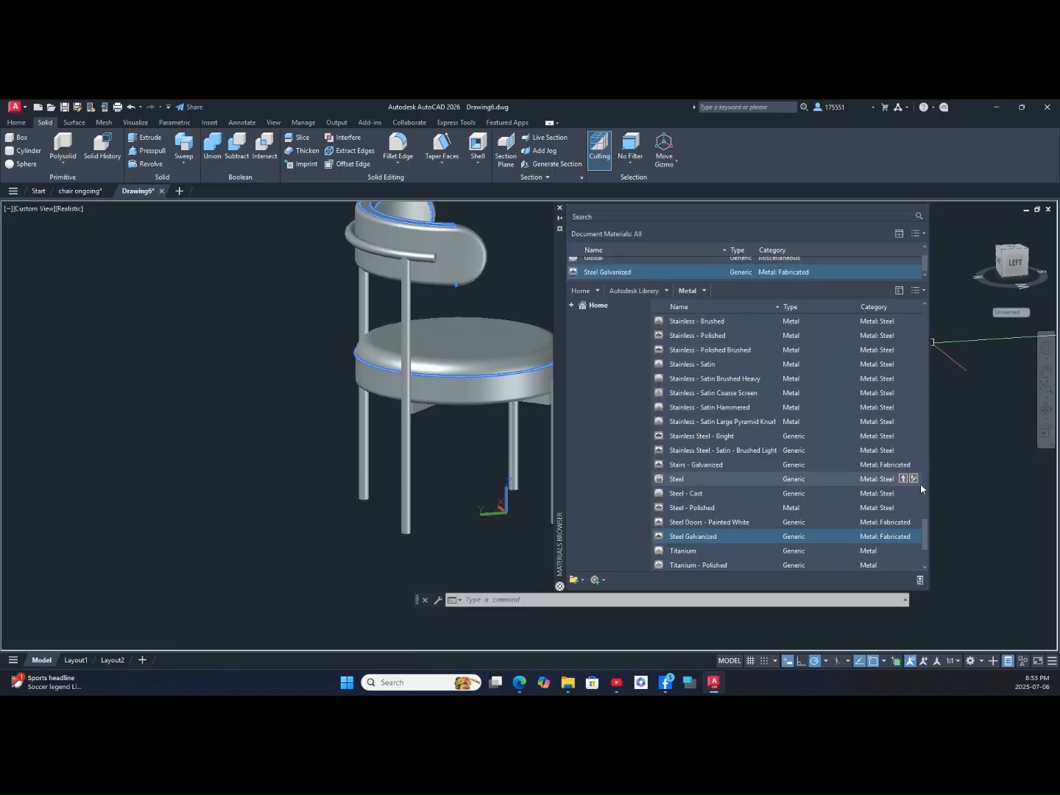
{"action": "scroll", "coordinate": [912, 312], "scroll_direction": "up", "scroll_amount": 15}
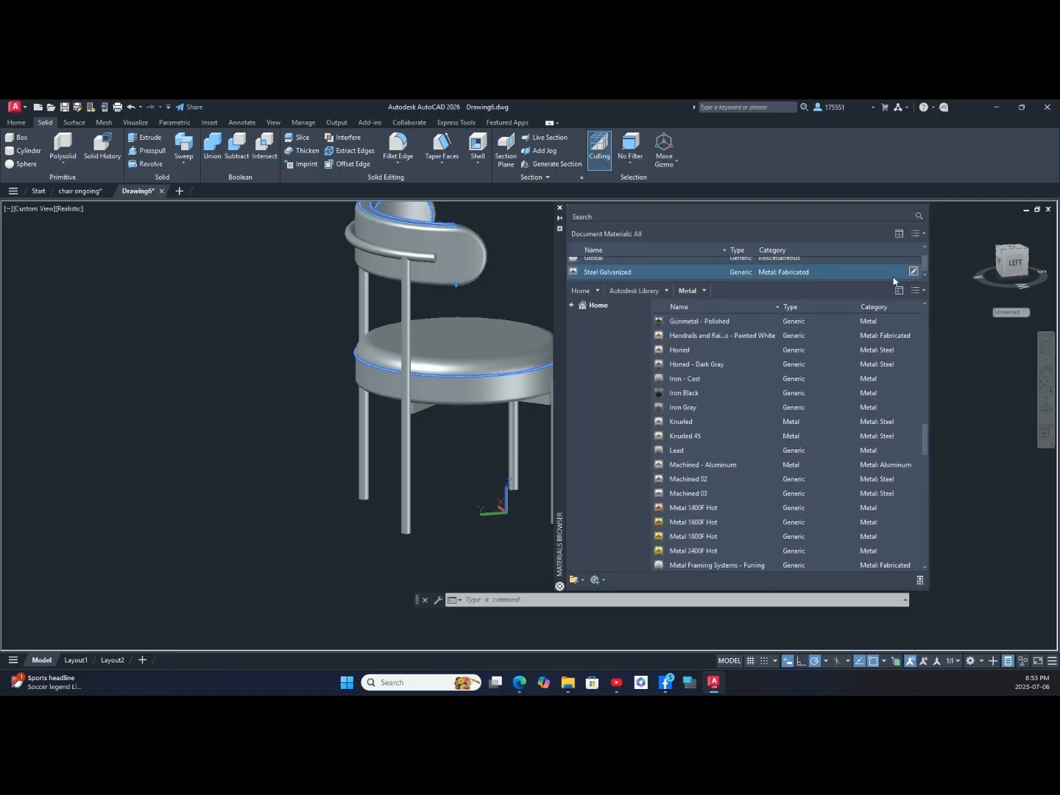
{"action": "left_click_drag", "start_coordinate": [892, 283], "coordinate": [893, 370]}
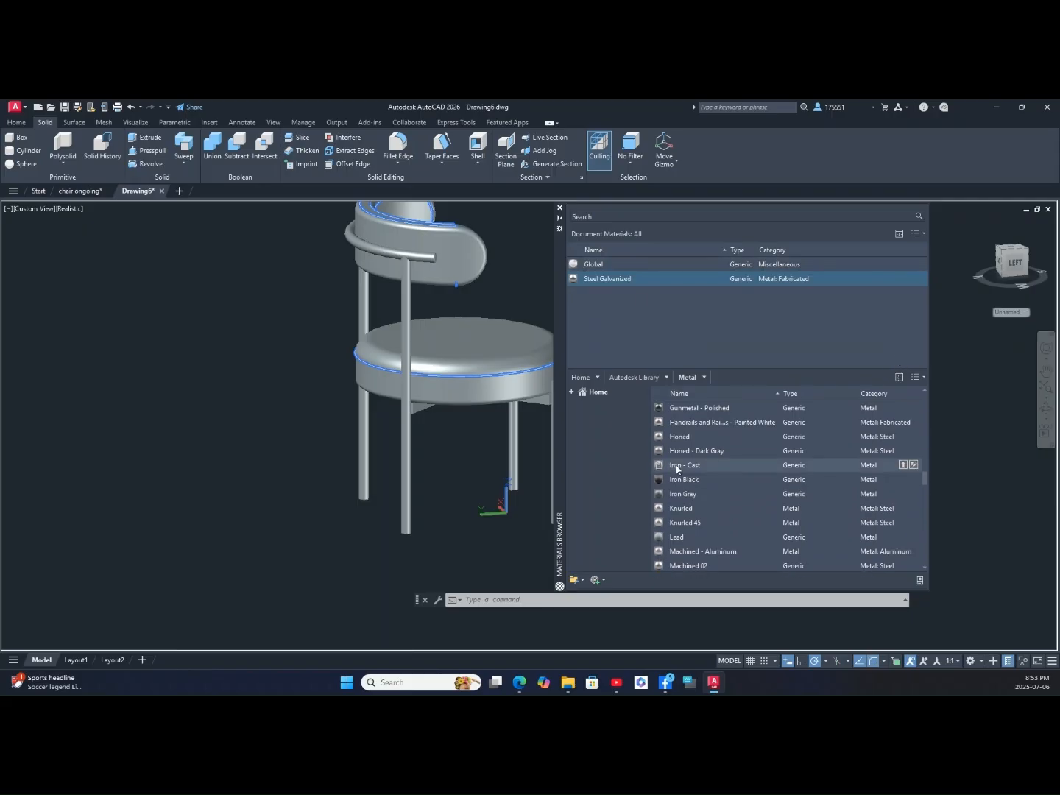
Step: Add Linen - Beige from the Autodesk Library's Fabric category to the document materials and apply it to the round seat
{"action": "left_click", "coordinate": [667, 378]}
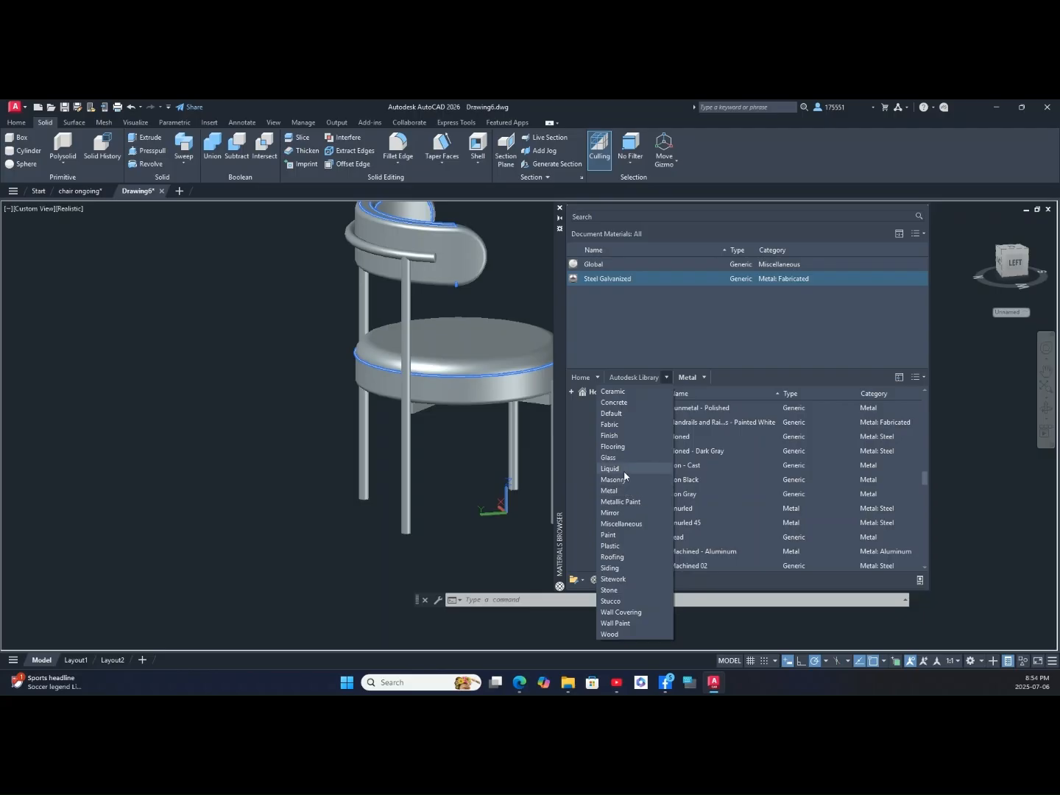
{"action": "left_click", "coordinate": [612, 425]}
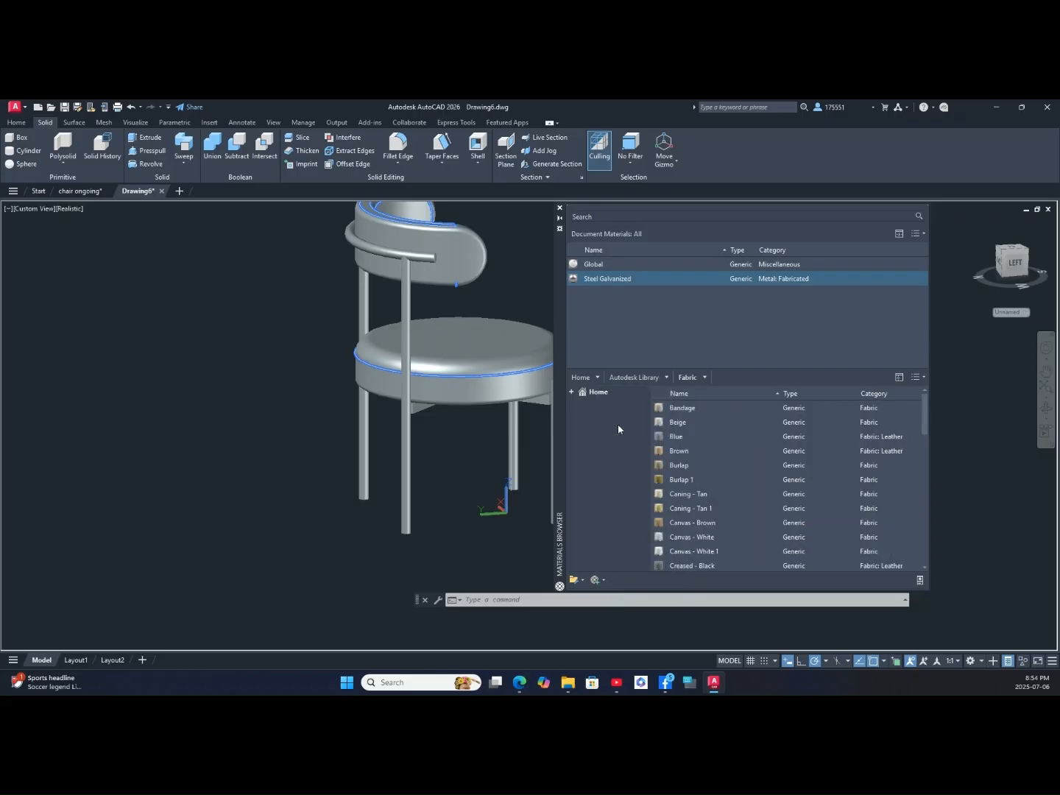
{"action": "left_click_drag", "start_coordinate": [921, 423], "coordinate": [949, 474]}
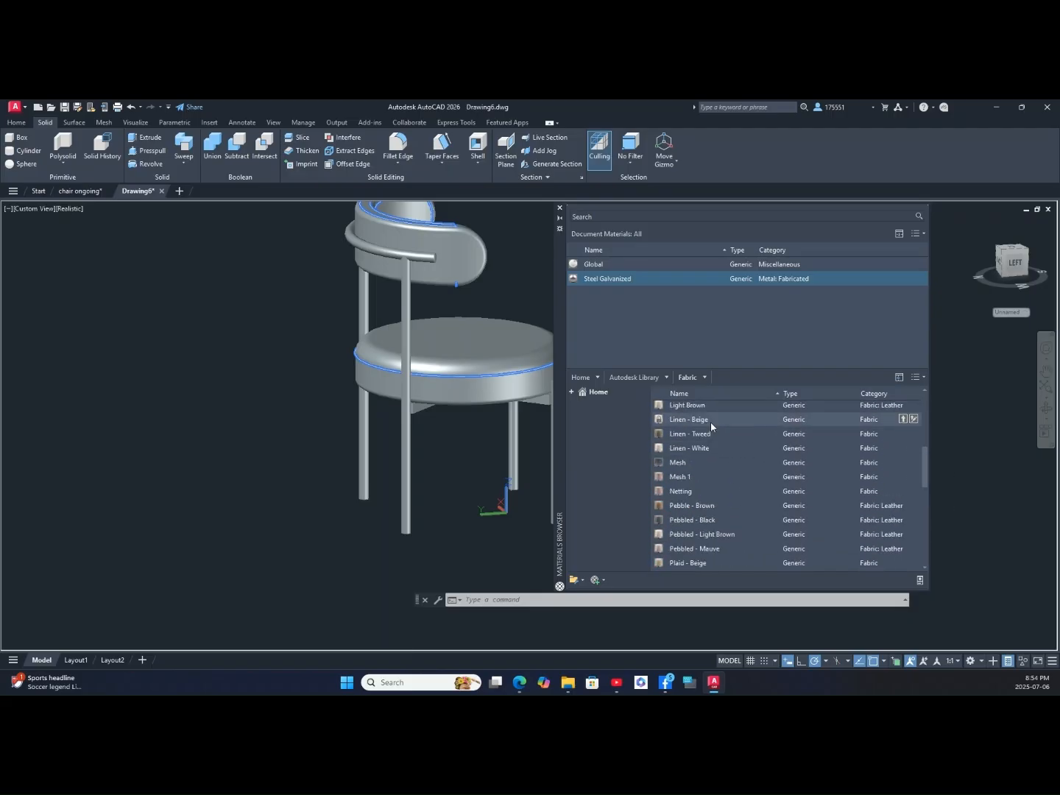
{"action": "left_click", "coordinate": [908, 419]}
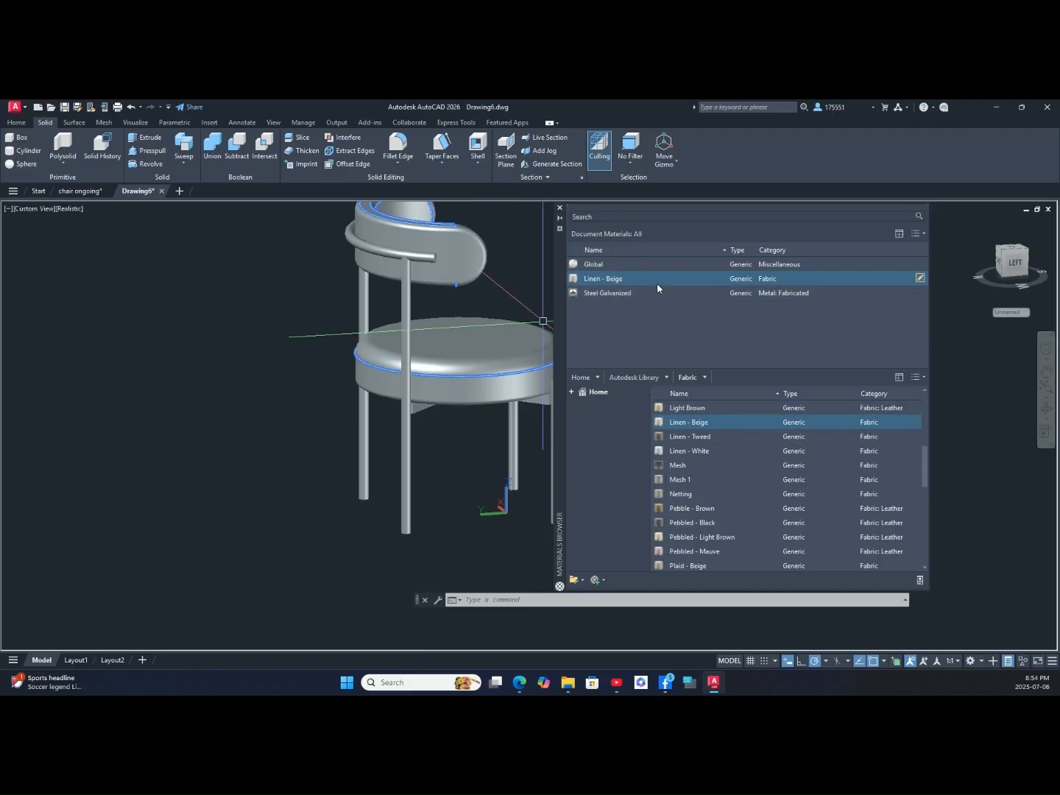
{"action": "left_click_drag", "start_coordinate": [661, 283], "coordinate": [501, 360]}
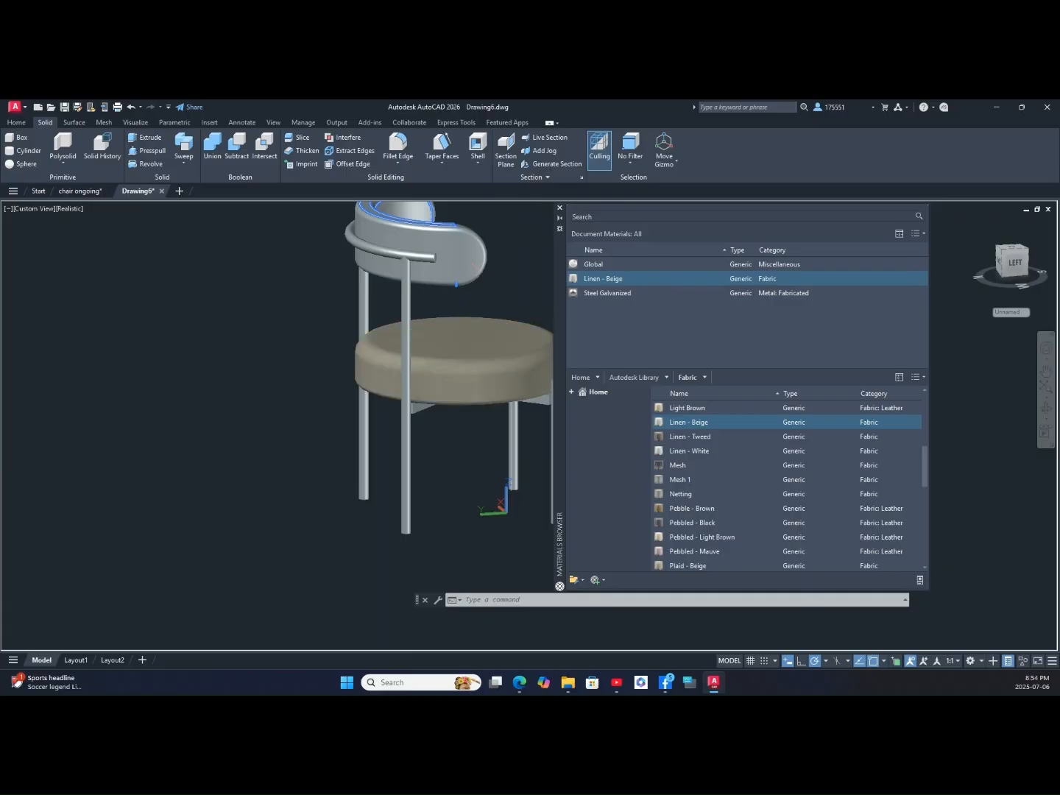
{"action": "middle_click_drag", "start_coordinate": [500, 359], "coordinate": [461, 425], "text": "shift"}
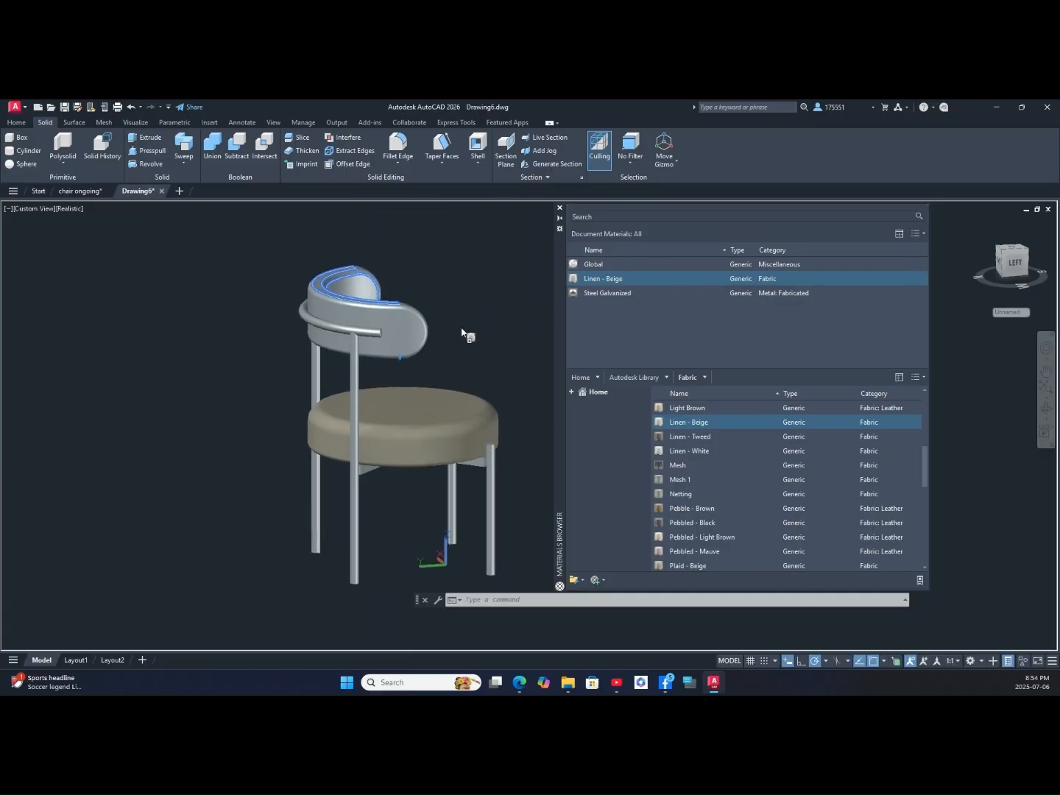
Step: Apply Linen - Beige to the curved backrest and Steel Galvanized to the chair's leg frame
{"action": "left_click_drag", "start_coordinate": [462, 332], "coordinate": [426, 330]}
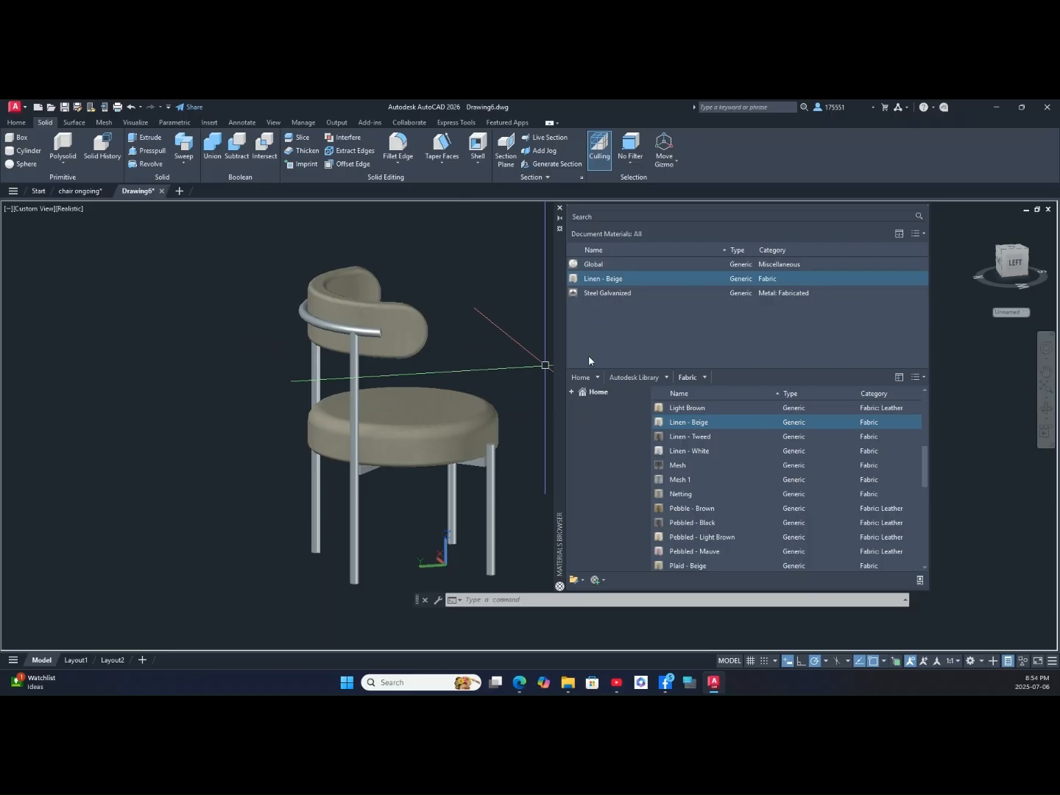
{"action": "left_click_drag", "start_coordinate": [637, 294], "coordinate": [593, 358]}
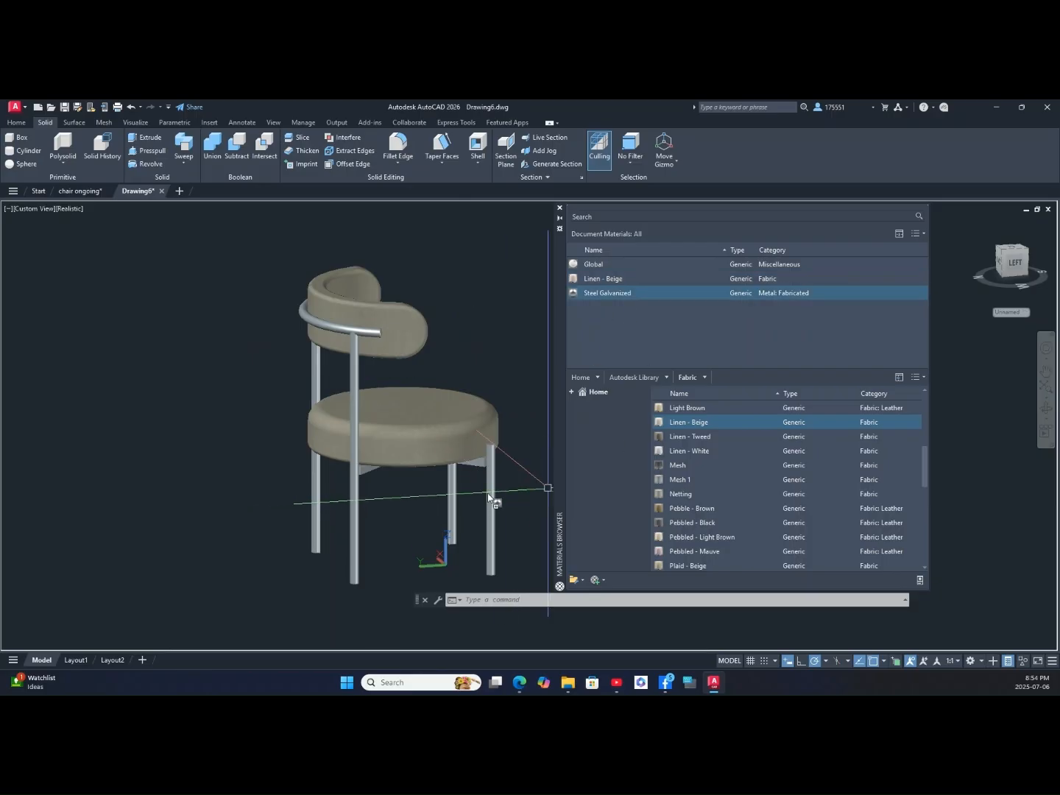
{"action": "left_click_drag", "start_coordinate": [497, 513], "coordinate": [500, 516]}
Step: Union the leg frame with the curved rail behind the backrest
{"action": "left_click", "coordinate": [367, 323]}
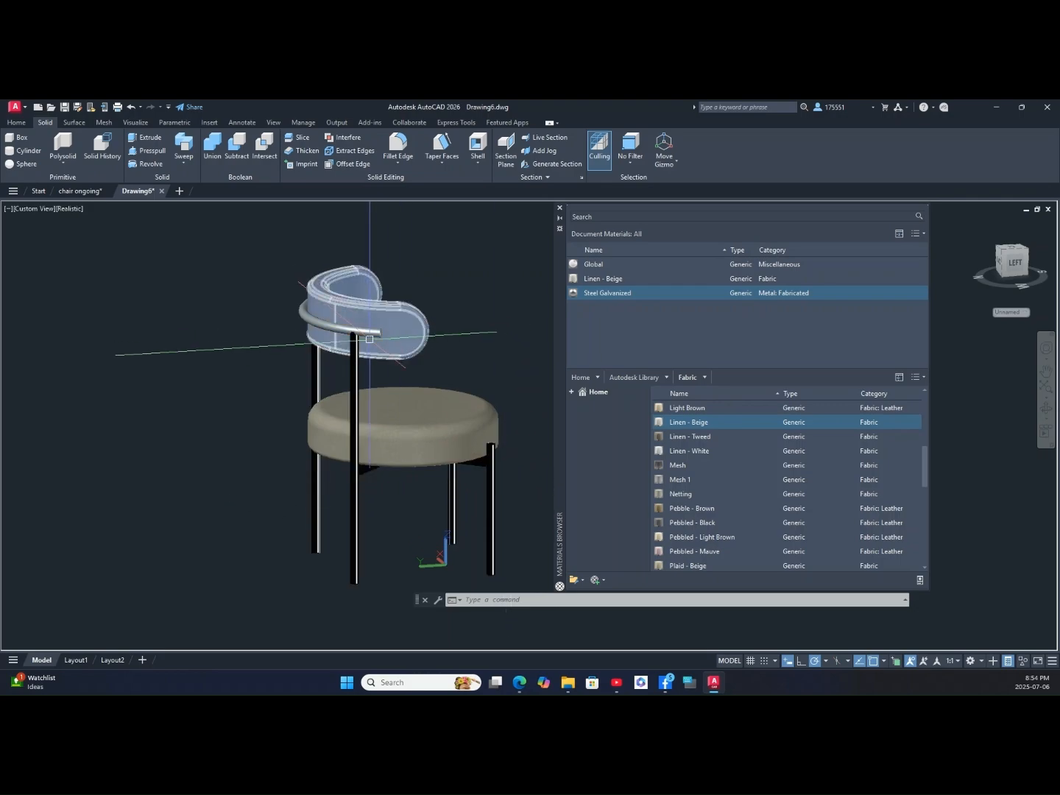
{"action": "left_click", "coordinate": [213, 146]}
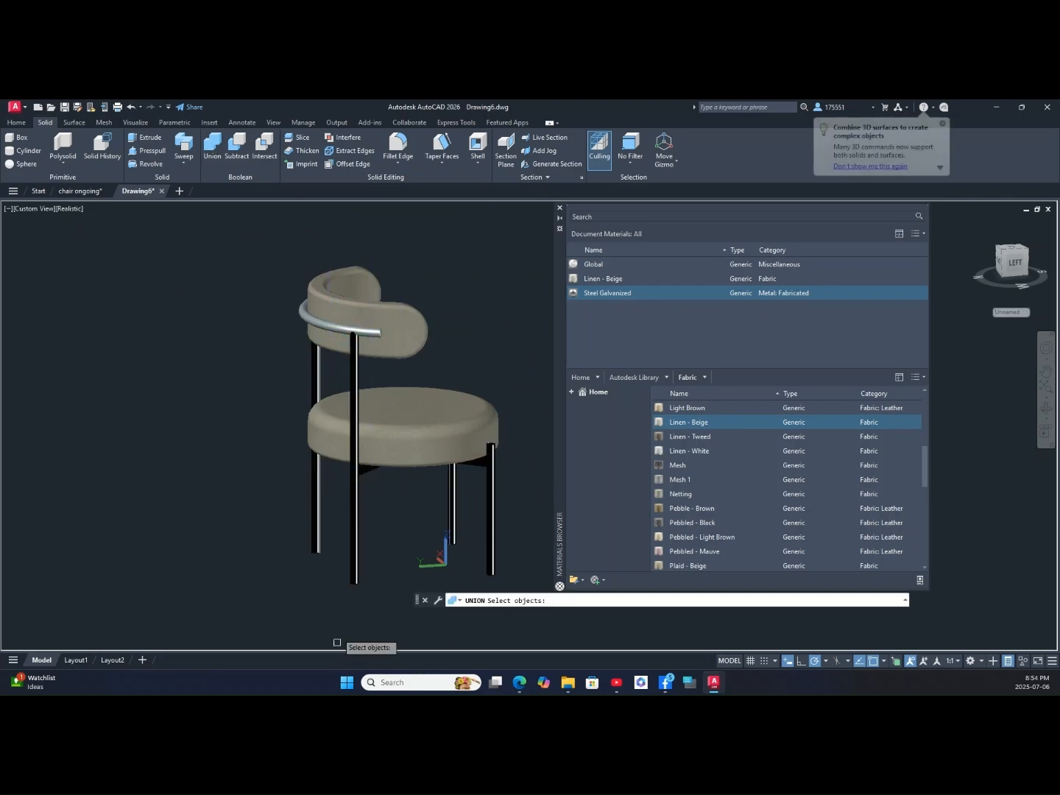
{"action": "left_click", "coordinate": [355, 563]}
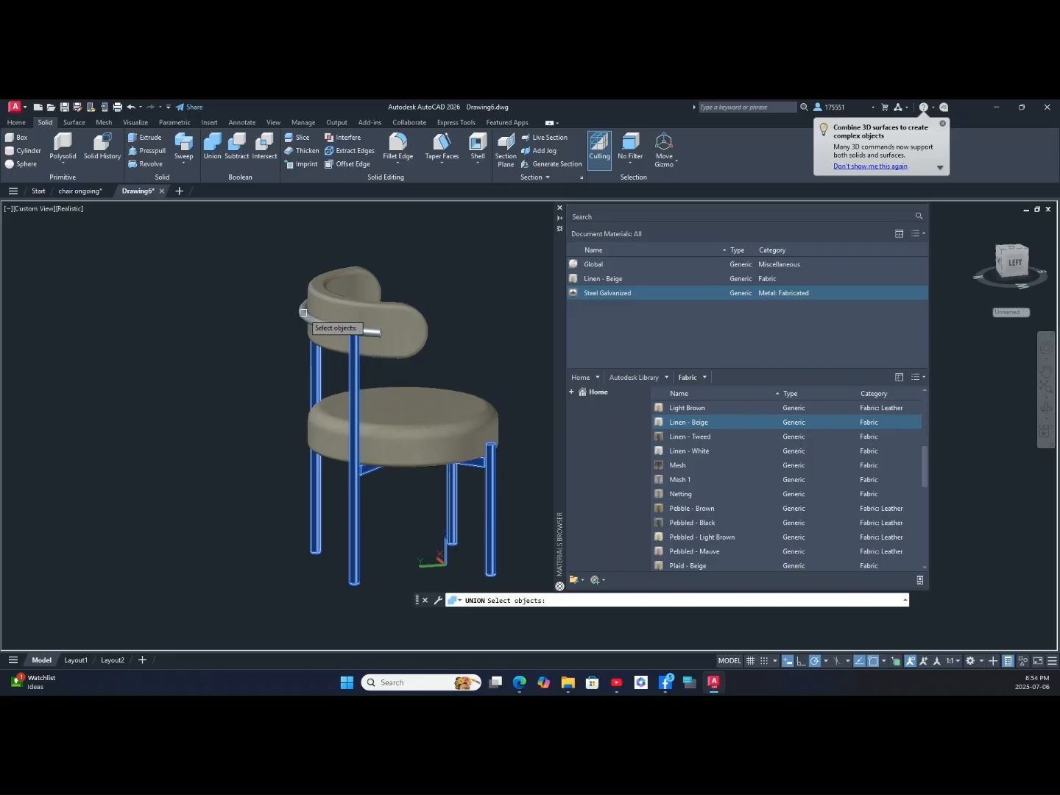
{"action": "left_click", "coordinate": [298, 312]}
{"action": "key", "text": "Return"}
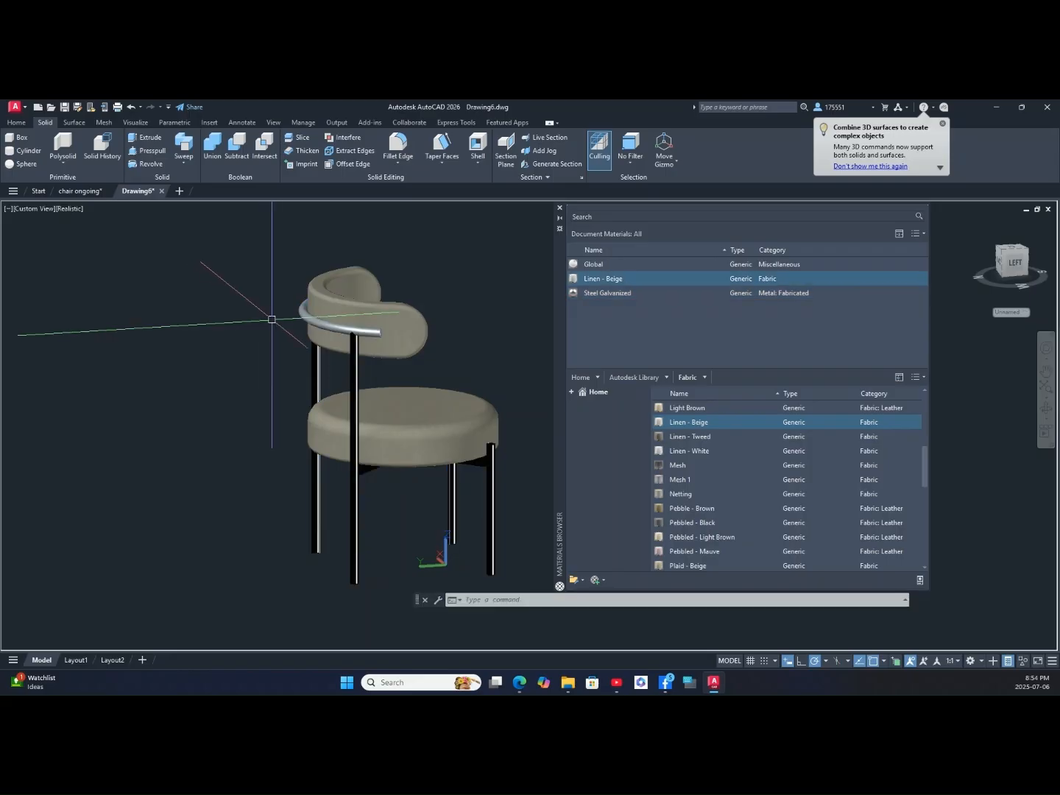
Step: Apply Steel Galvanized to the curved rail behind the backrest and view the chair from the front left
{"action": "left_click", "coordinate": [311, 311]}
{"action": "key", "text": "Escape"}
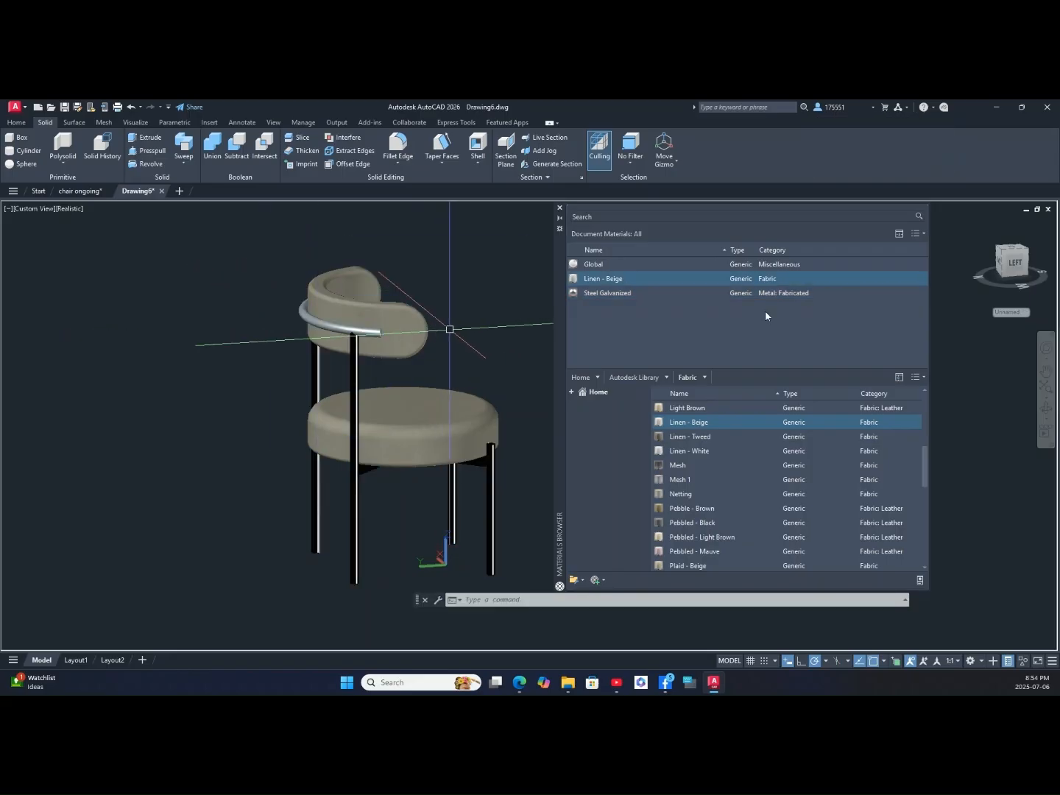
{"action": "left_click_drag", "start_coordinate": [622, 294], "coordinate": [300, 313]}
{"action": "middle_click_drag", "start_coordinate": [412, 351], "coordinate": [247, 221], "text": "shift"}
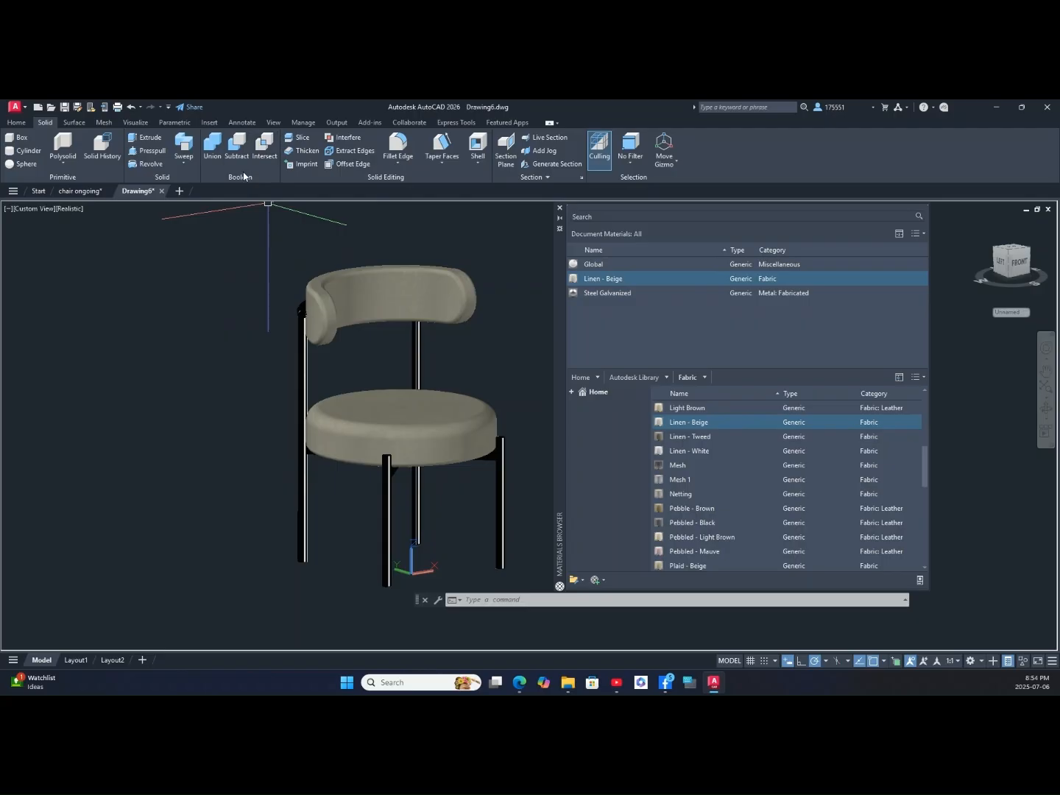
Step: Lower the exposure value in the lighting settings to brighten the chair's materials
{"action": "left_click", "coordinate": [136, 124]}
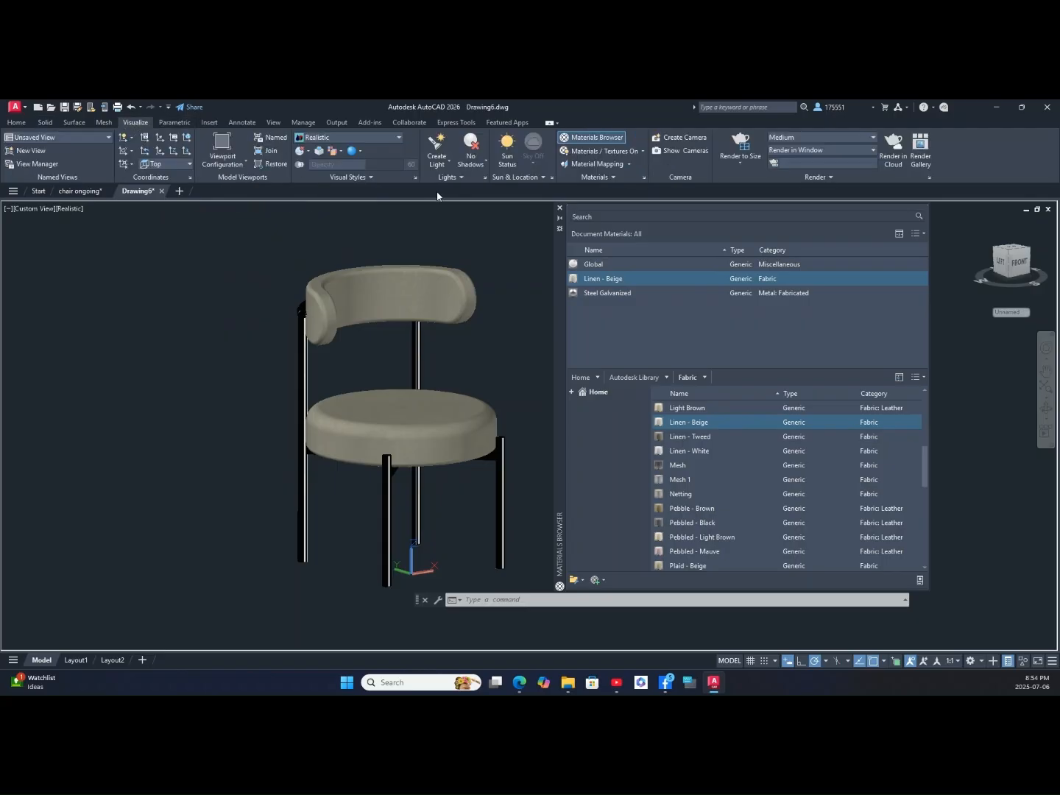
{"action": "left_click", "coordinate": [469, 179]}
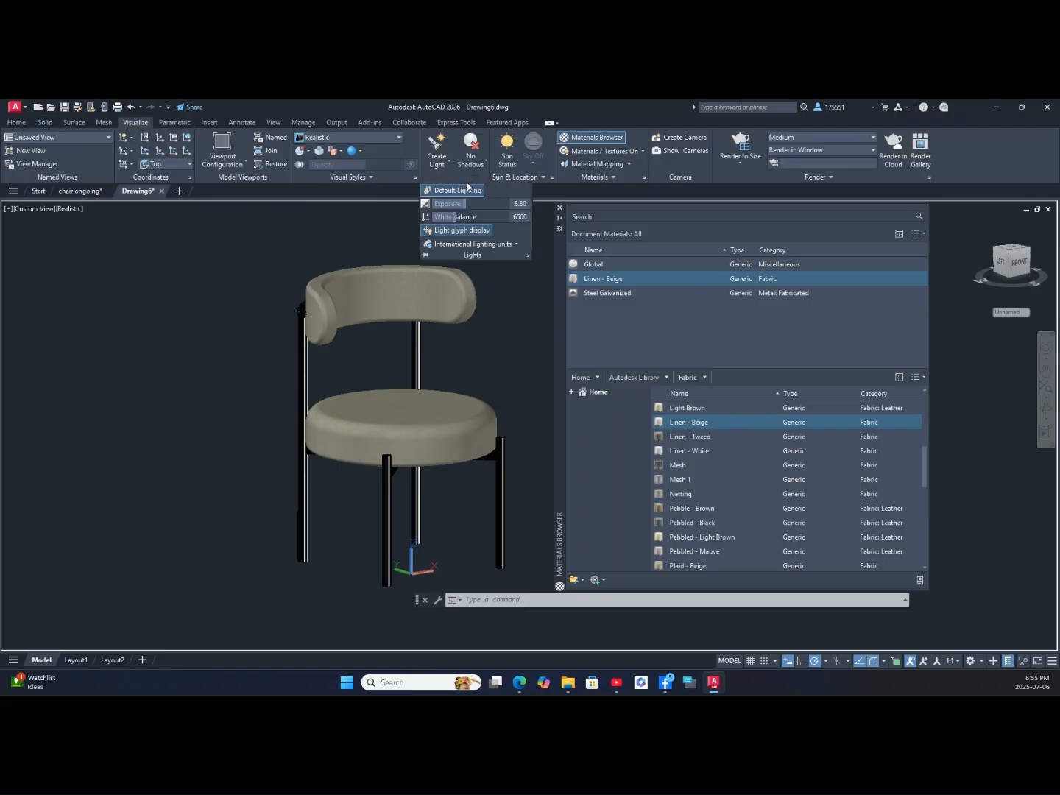
{"action": "left_click_drag", "start_coordinate": [468, 198], "coordinate": [455, 204]}
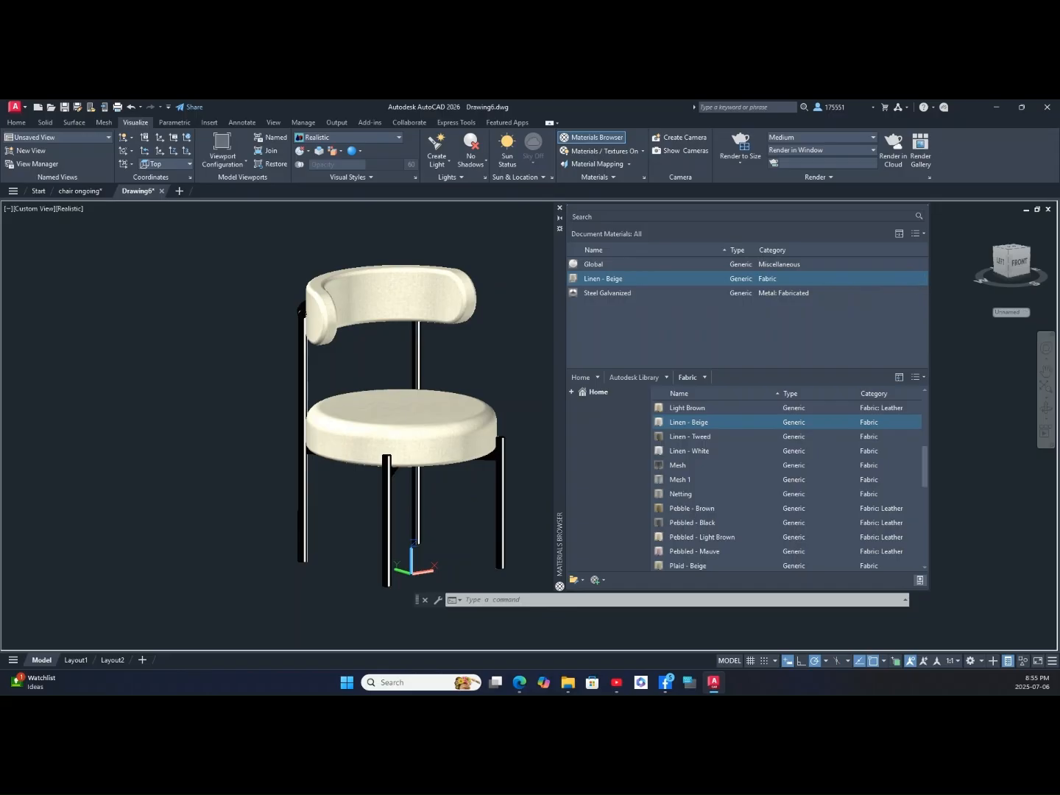
Step: Change the sample width of the Linen - Beige image texture and close the texture editor, materials editor and materials browser
{"action": "left_click_drag", "start_coordinate": [233, 324], "coordinate": [126, 298]}
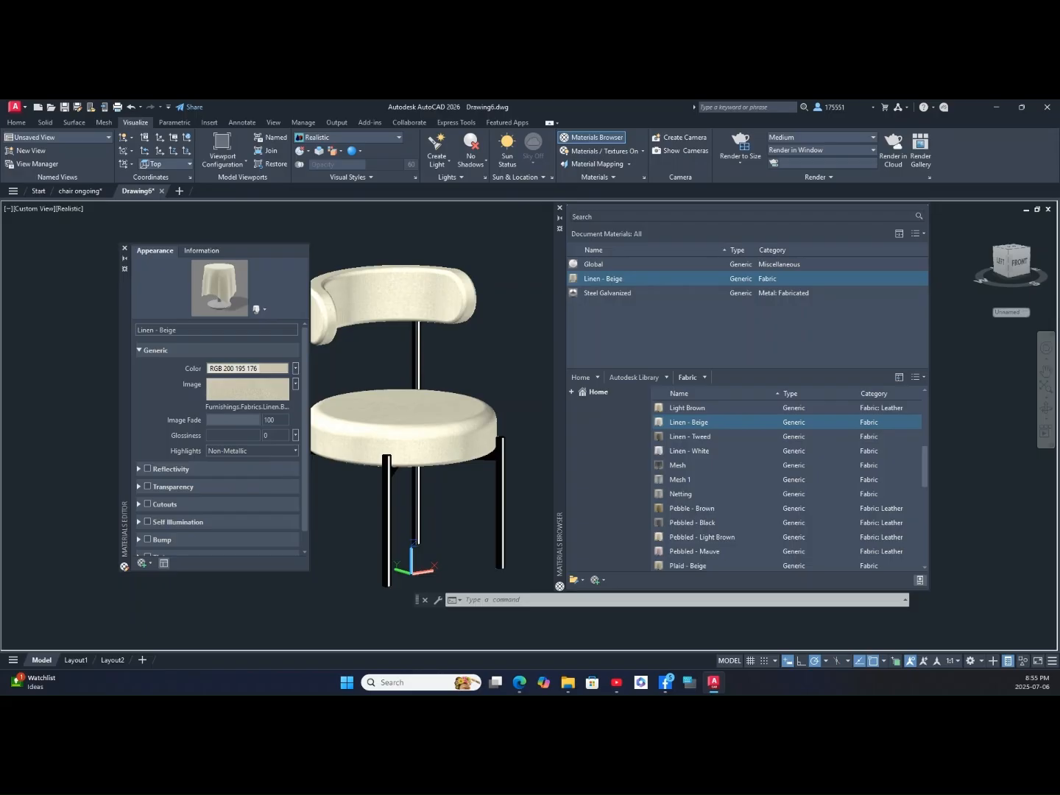
{"action": "left_click", "coordinate": [247, 388]}
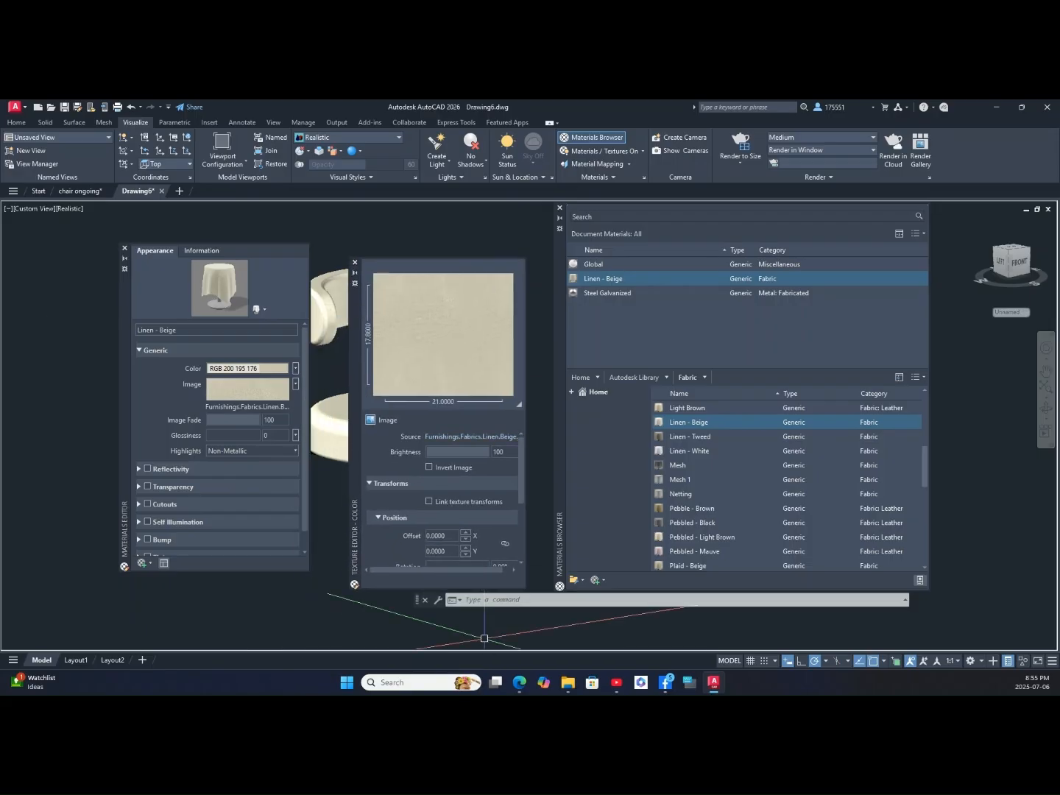
{"action": "left_click_drag", "start_coordinate": [520, 464], "coordinate": [522, 501]}
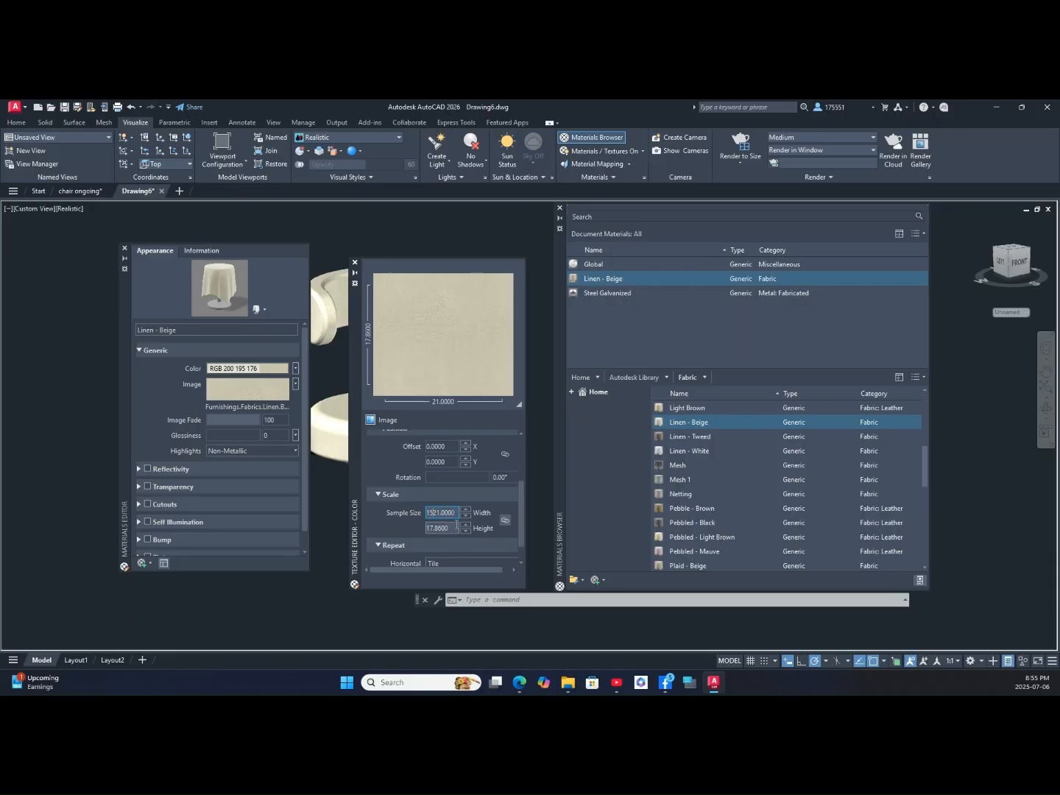
{"action": "key", "text": "Return"}
{"action": "left_click", "coordinate": [356, 263]}
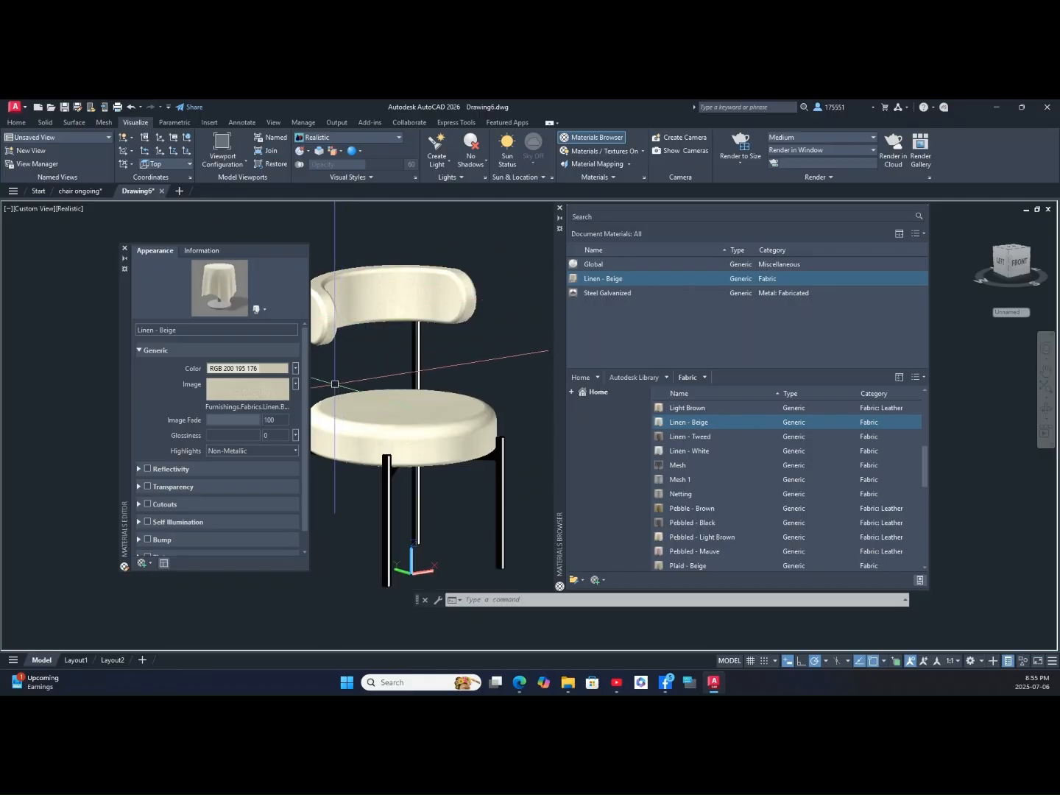
{"action": "left_click", "coordinate": [123, 249]}
{"action": "scroll", "coordinate": [389, 442], "scroll_direction": "up", "scroll_amount": 5}
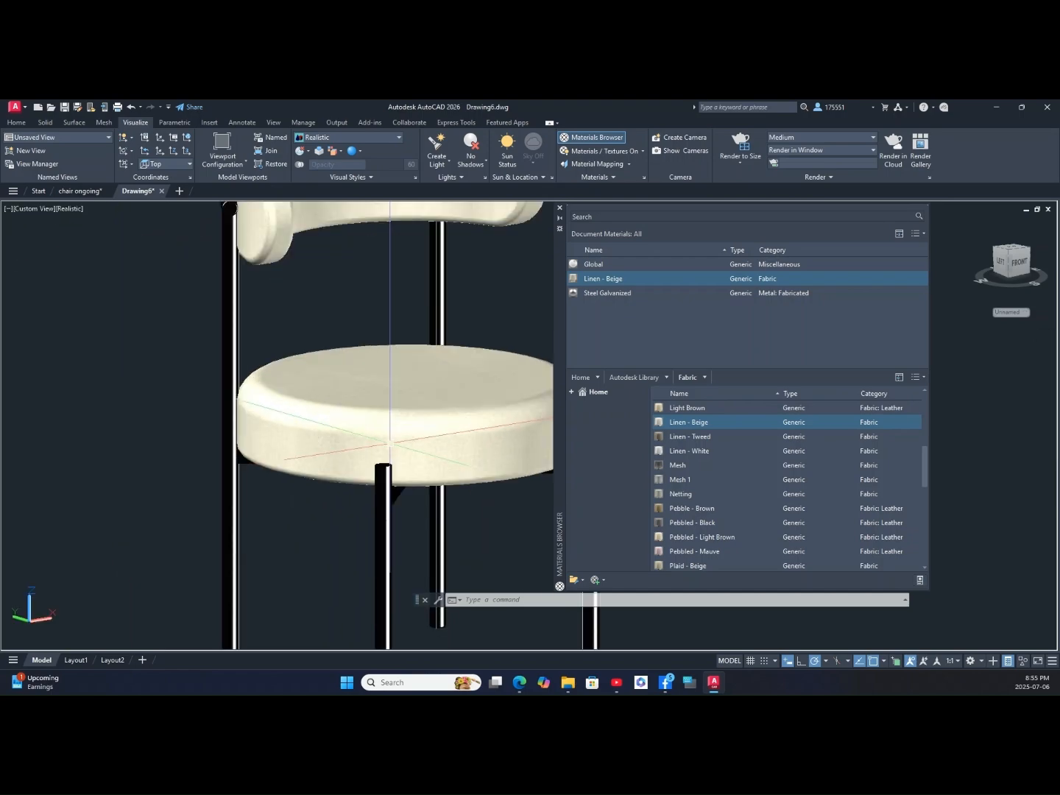
{"action": "scroll", "coordinate": [390, 442], "scroll_direction": "down", "scroll_amount": 10}
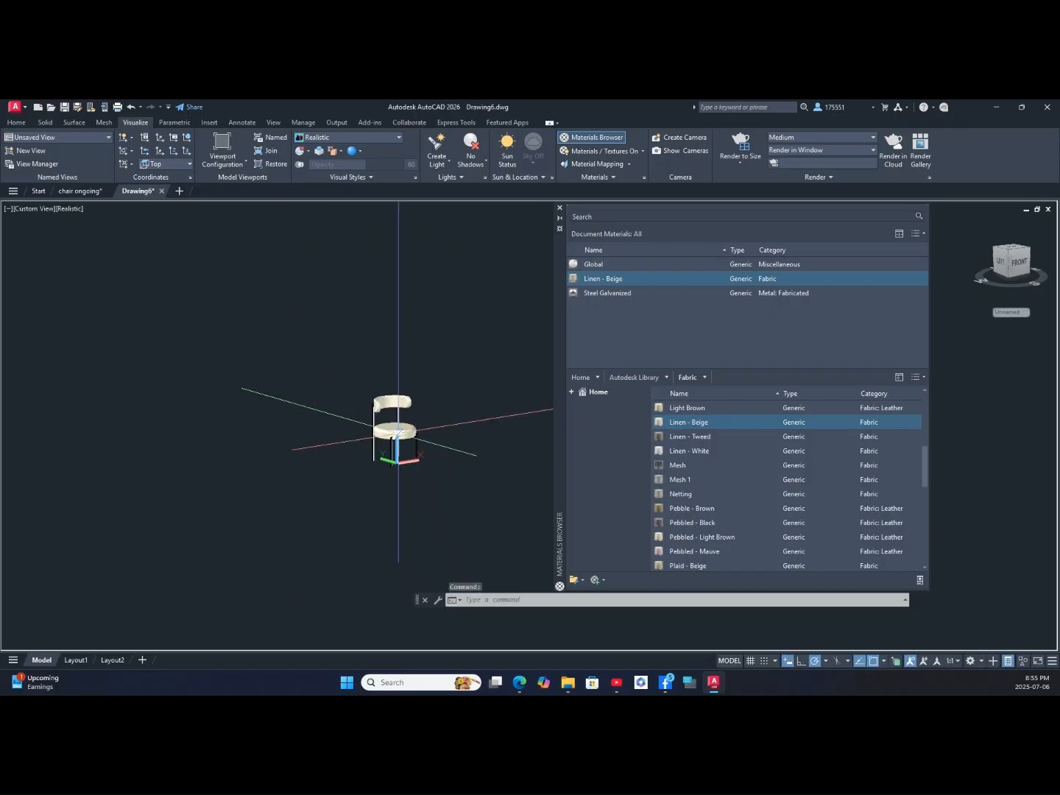
{"action": "scroll", "coordinate": [399, 433], "scroll_direction": "up", "scroll_amount": 6}
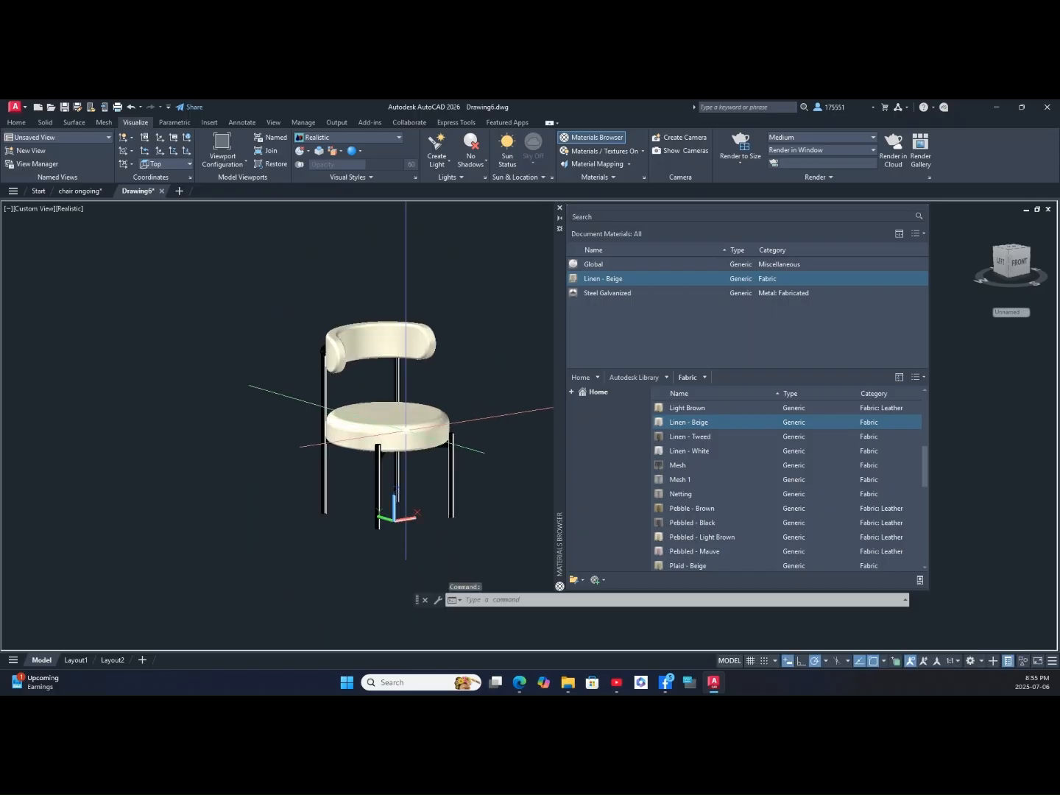
{"action": "left_click", "coordinate": [561, 209]}
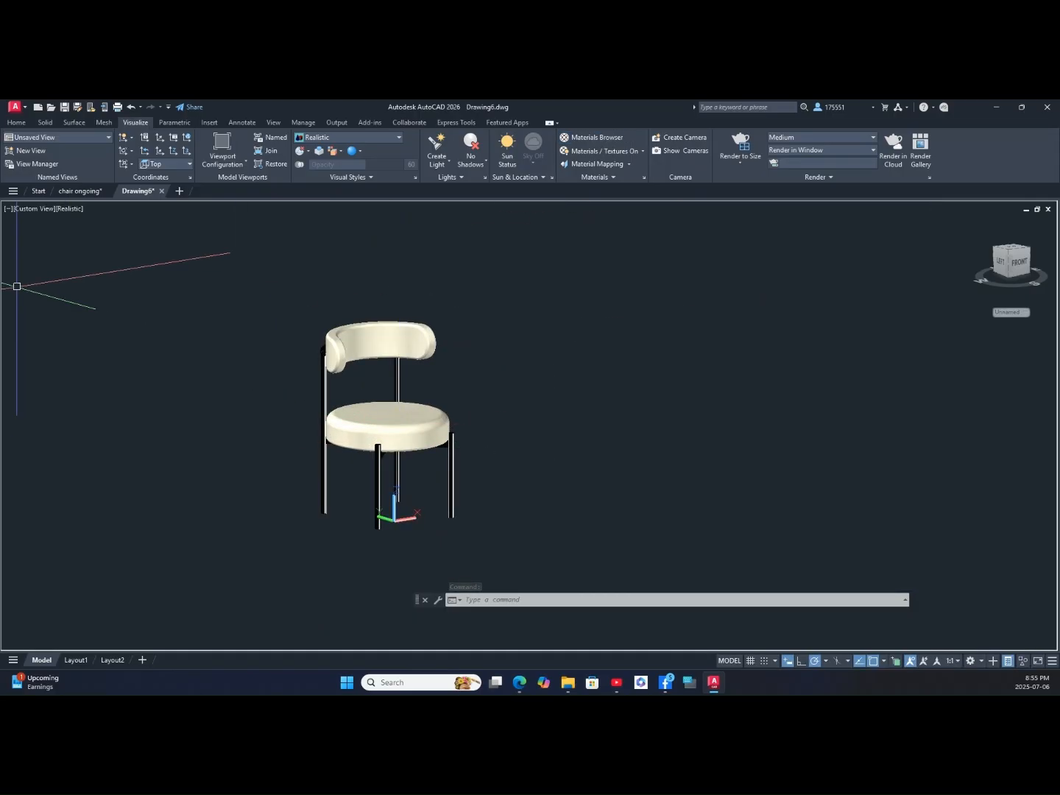
Step: In the top view, draw a rectangular planar surface about 101 units across its diagonal around the chair as a floor
{"action": "left_click", "coordinate": [45, 124]}
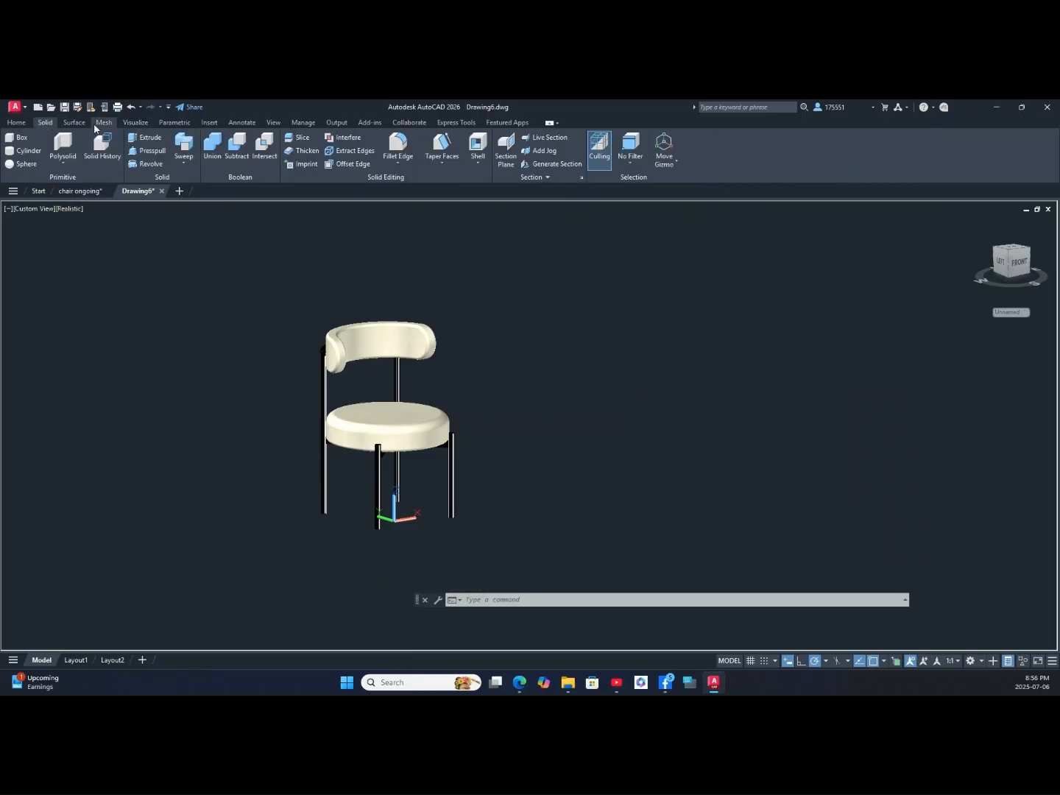
{"action": "left_click", "coordinate": [74, 123]}
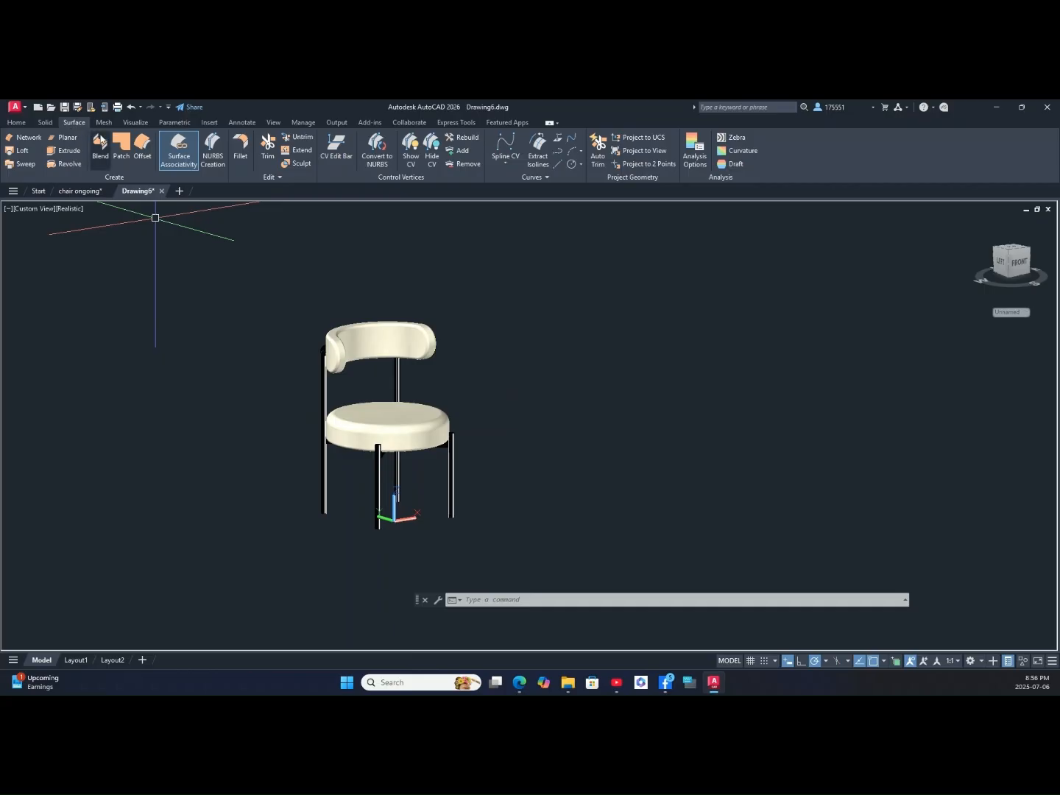
{"action": "left_click", "coordinate": [70, 138]}
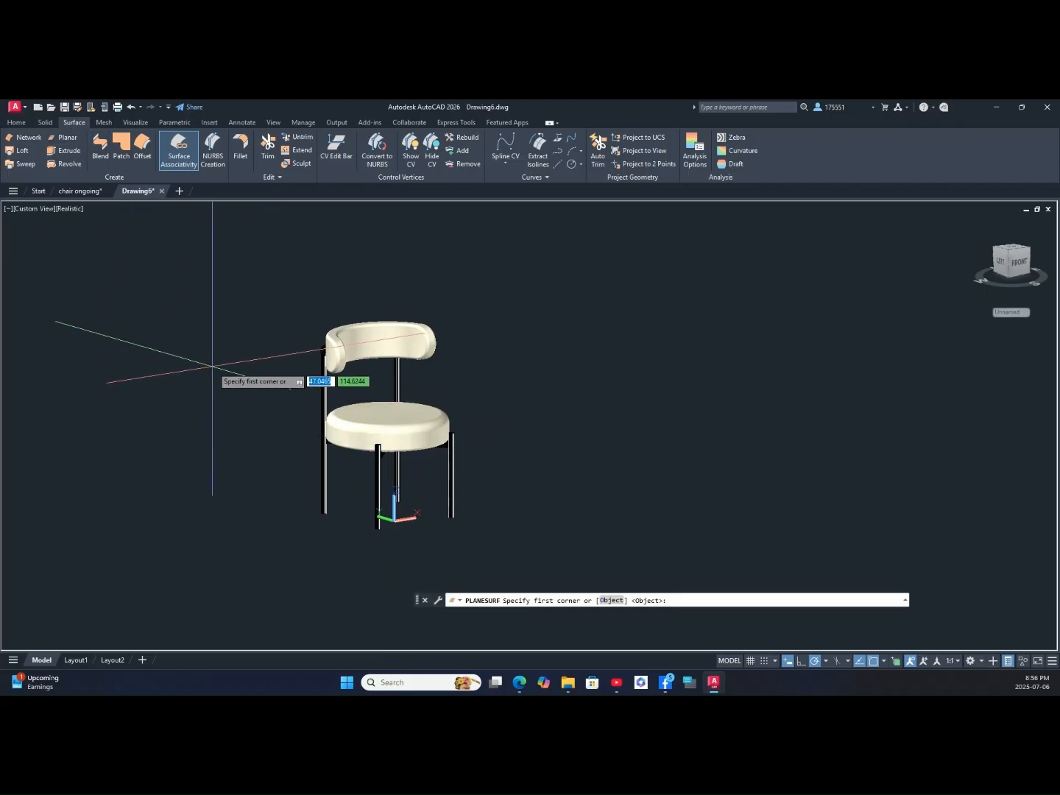
{"action": "key", "text": "Escape"}
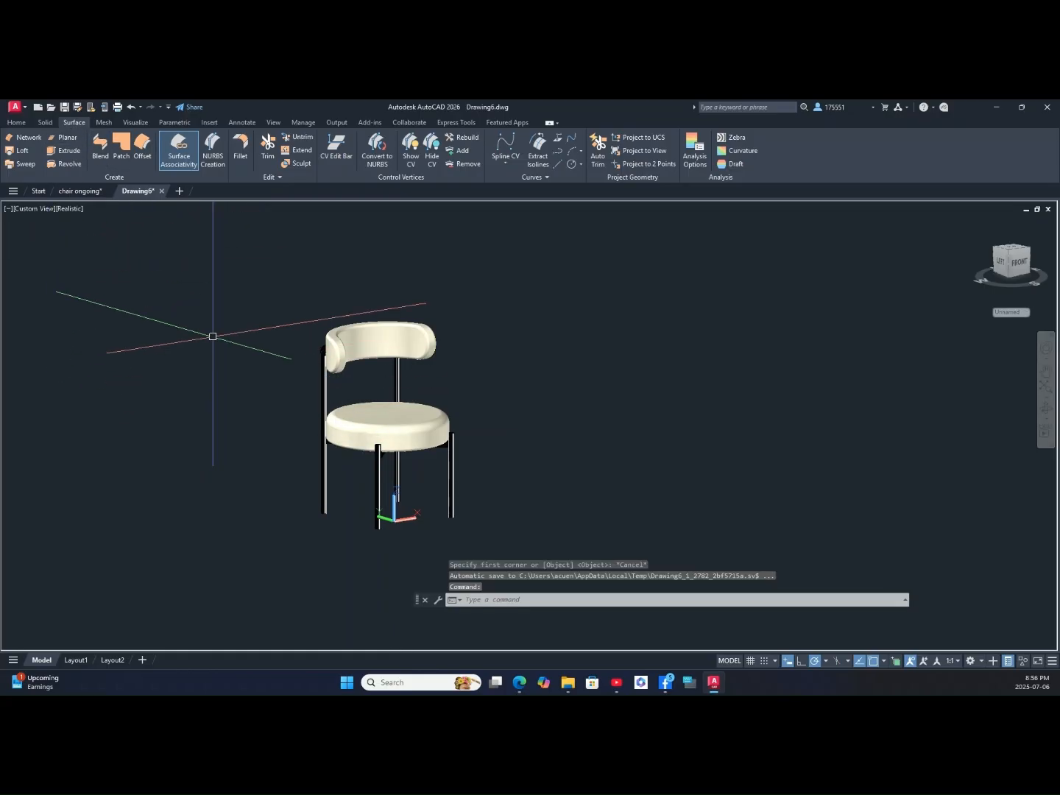
{"action": "left_click", "coordinate": [37, 209]}
{"action": "left_click", "coordinate": [101, 238]}
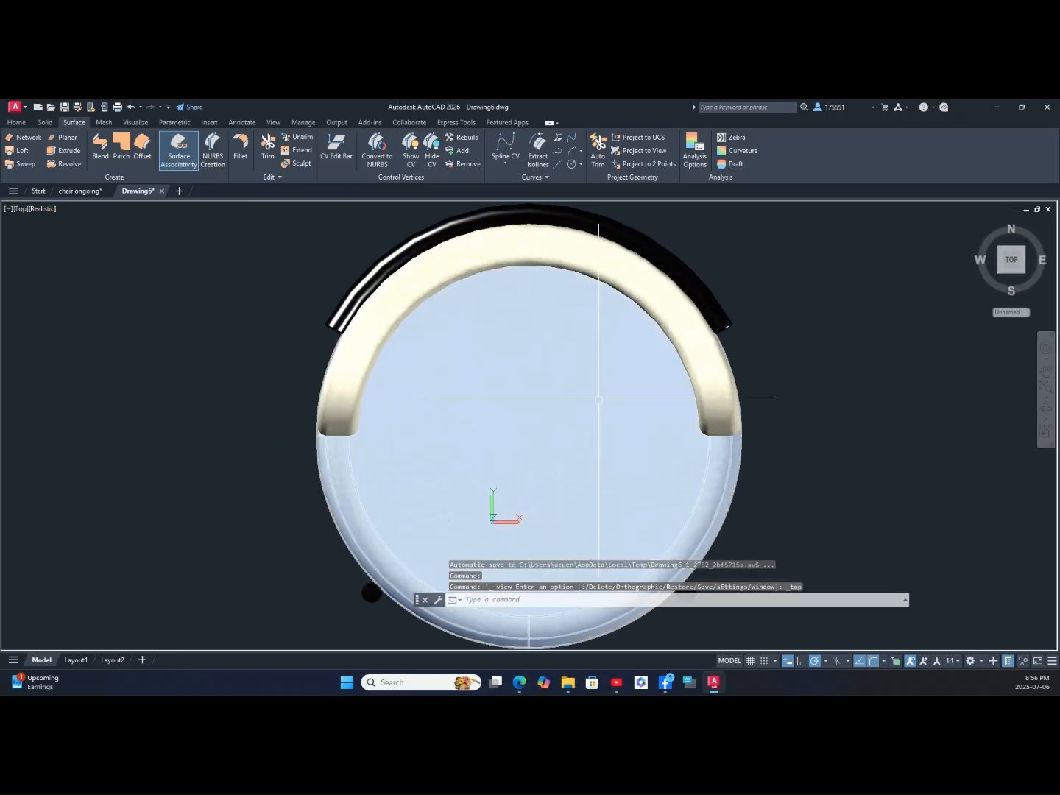
{"action": "scroll", "coordinate": [599, 400], "scroll_direction": "down", "scroll_amount": 1}
{"action": "middle_click_drag", "start_coordinate": [599, 400], "coordinate": [429, 353]}
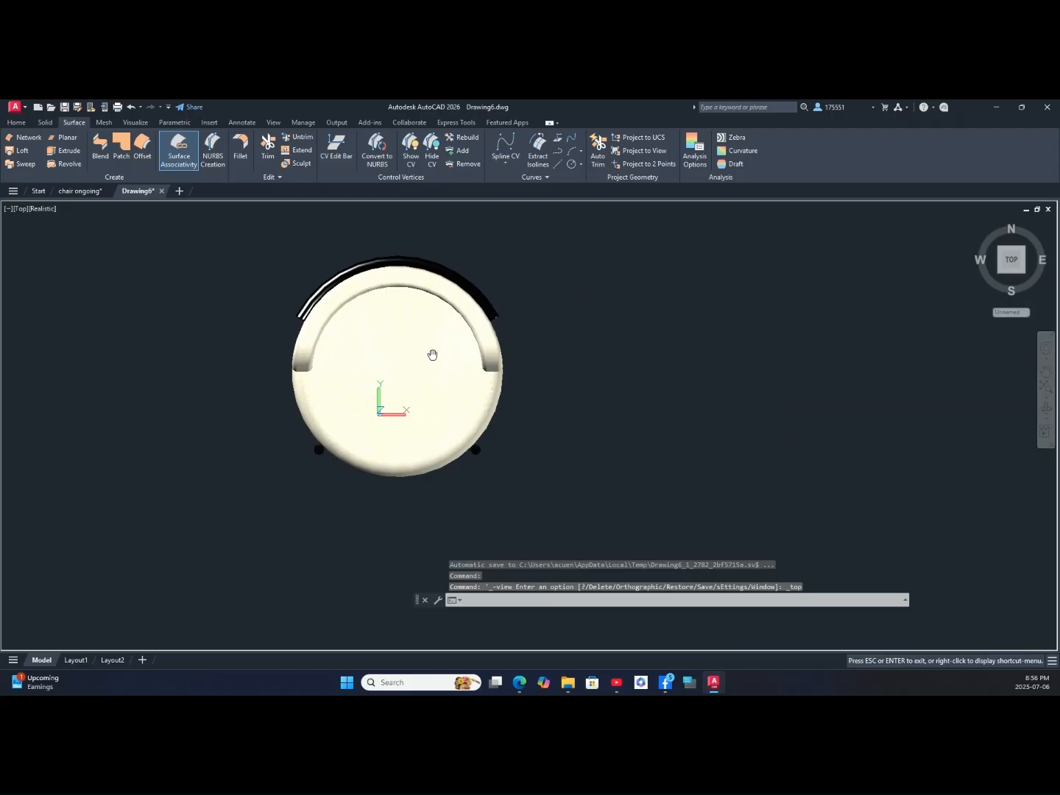
{"action": "scroll", "coordinate": [429, 353], "scroll_direction": "down", "scroll_amount": 3}
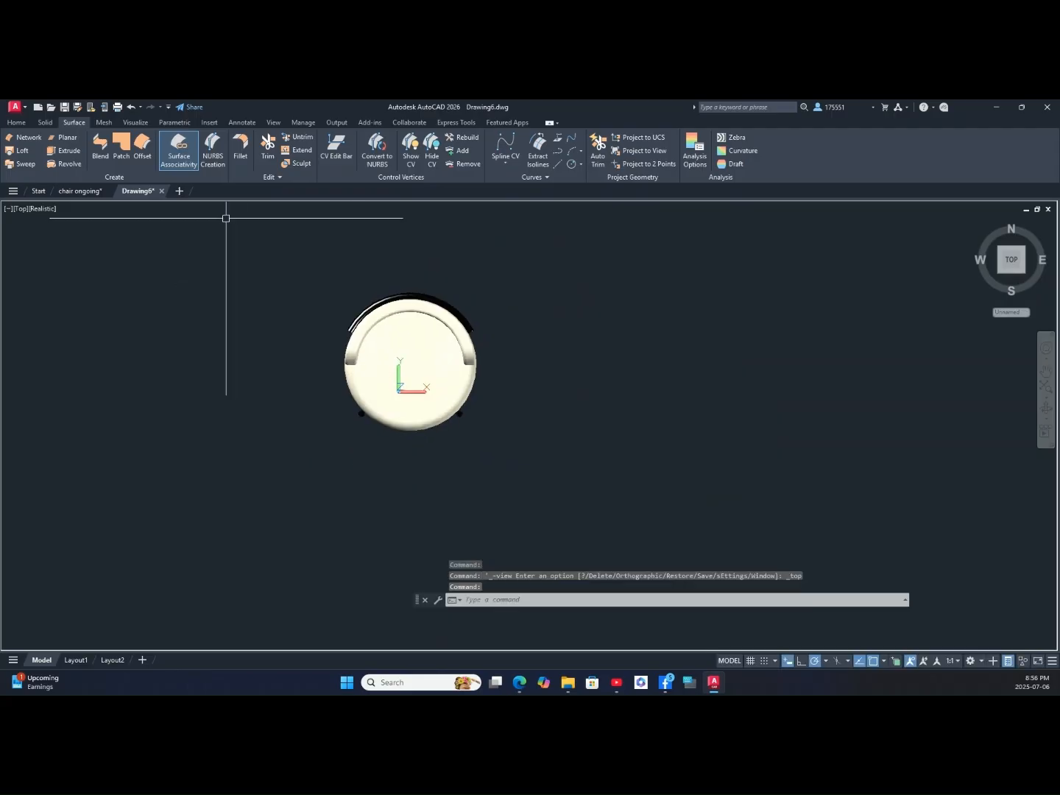
{"action": "left_click", "coordinate": [71, 139]}
{"action": "middle_click_drag", "start_coordinate": [363, 255], "coordinate": [369, 315]}
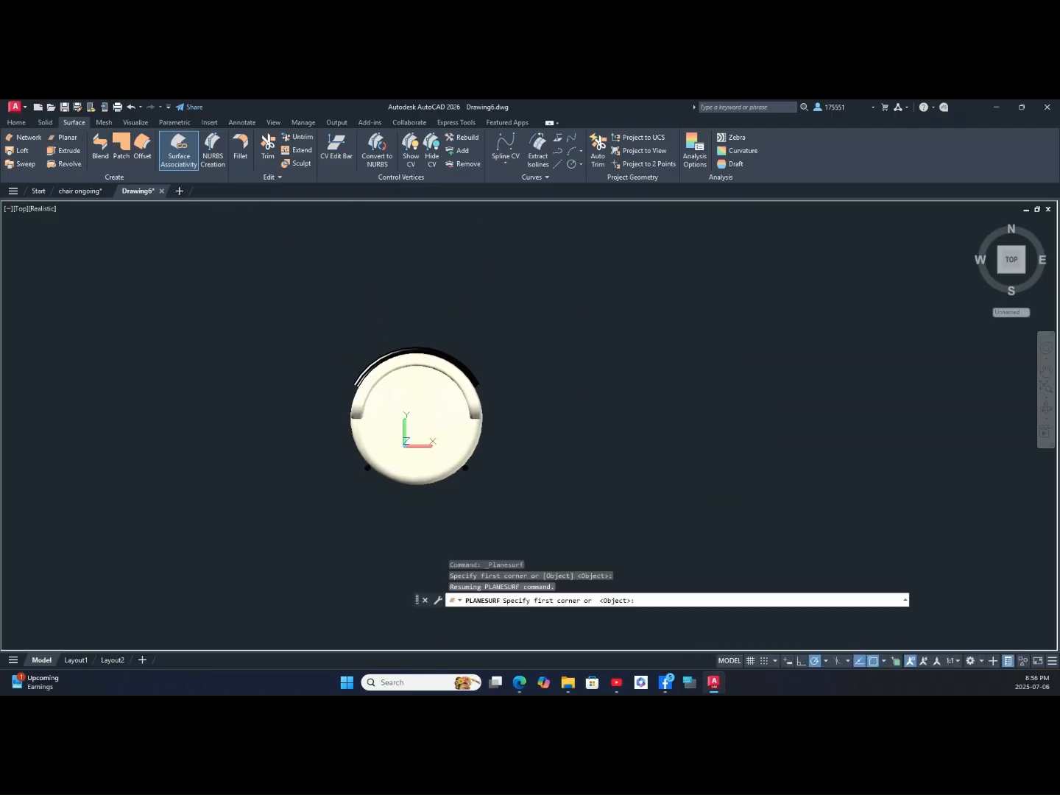
{"action": "left_click", "coordinate": [232, 209]}
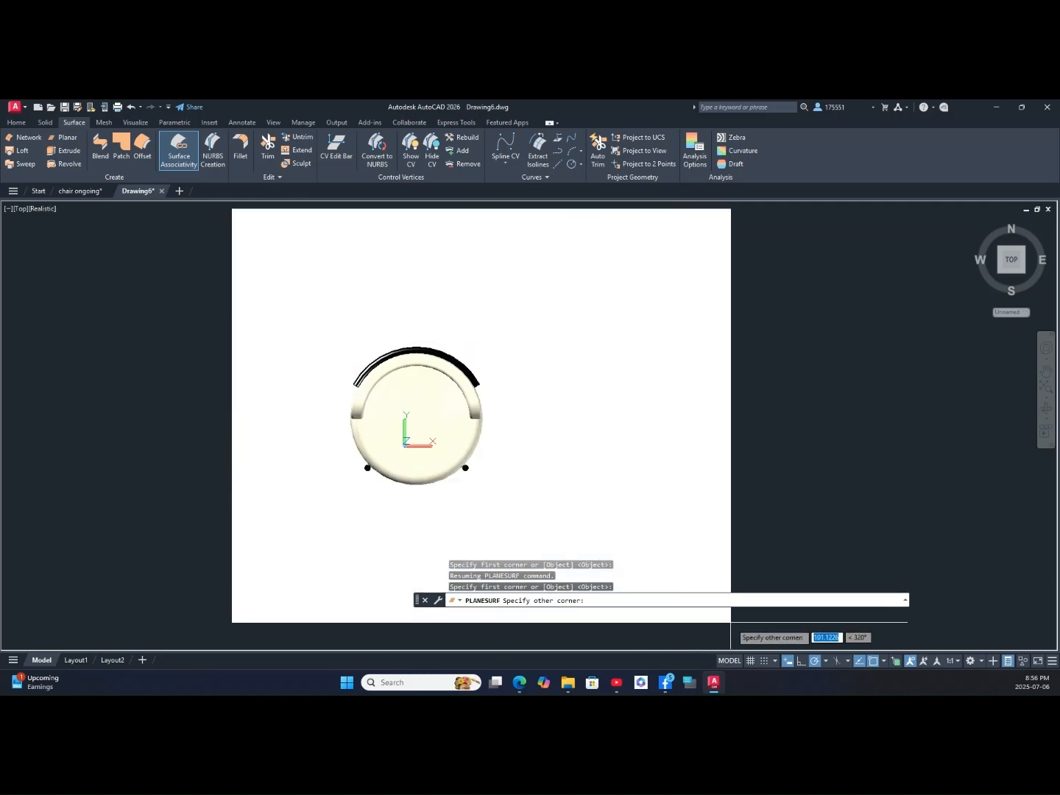
{"action": "left_click", "coordinate": [732, 623]}
Step: Move the planar surface horizontally so that the chair sits near its middle
{"action": "left_click", "coordinate": [640, 410]}
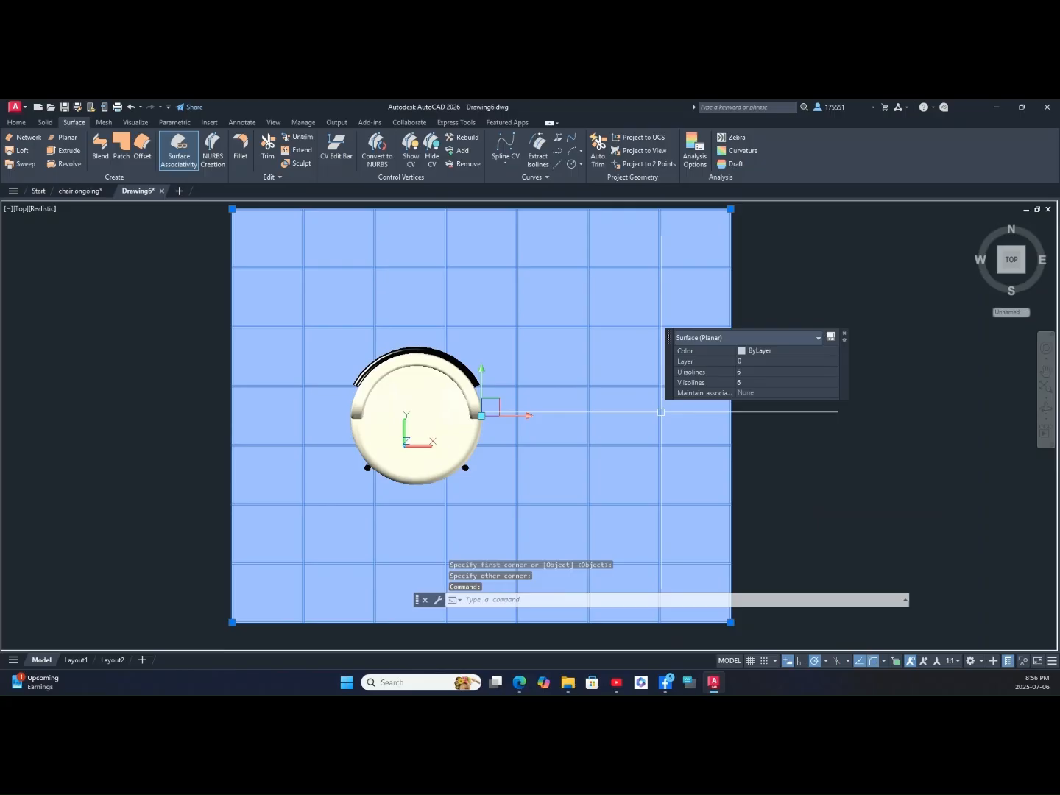
{"action": "right_click", "coordinate": [832, 444]}
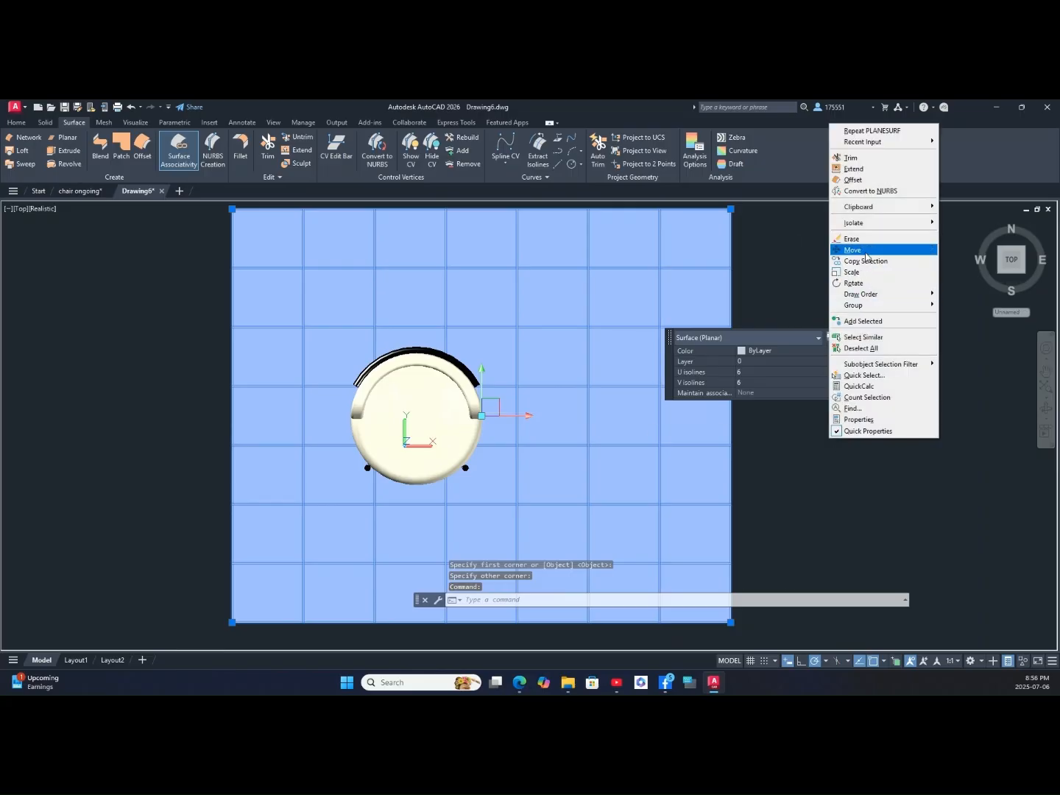
{"action": "left_click", "coordinate": [854, 250]}
{"action": "left_click", "coordinate": [926, 294]}
{"action": "left_click", "coordinate": [869, 293]}
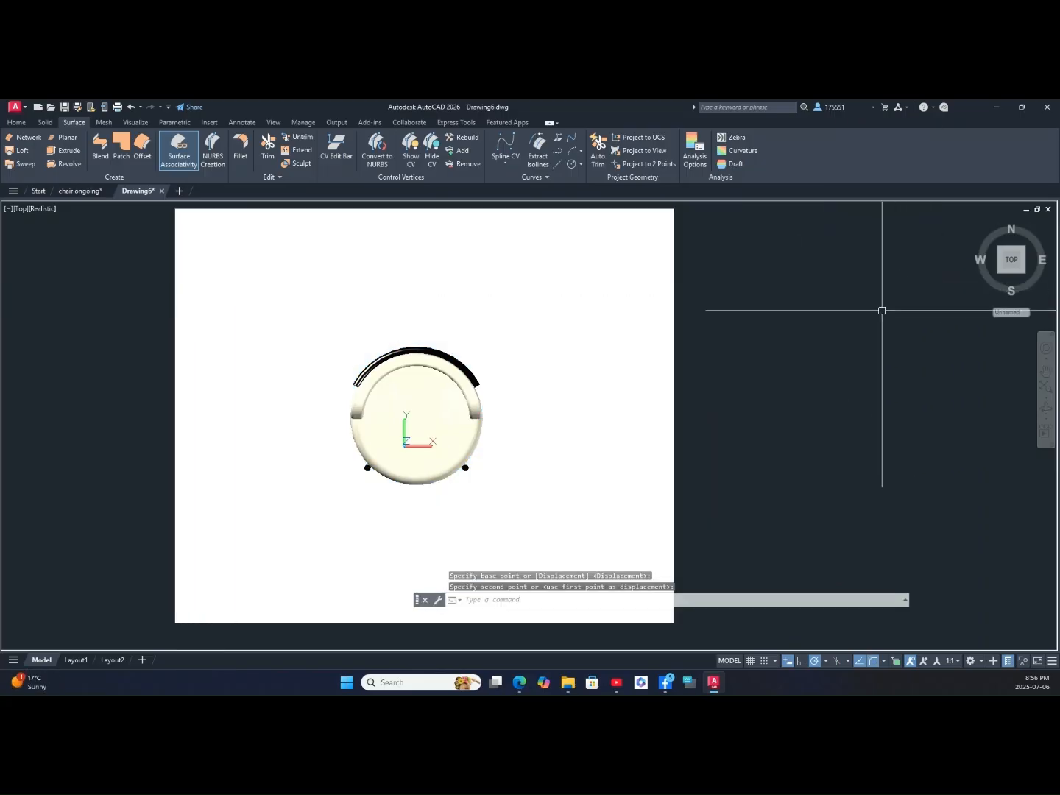
Step: Open the materials browser and list the Flooring category of the Autodesk Library
{"action": "middle_click_drag", "start_coordinate": [734, 392], "coordinate": [765, 301], "text": "shift"}
{"action": "type", "text": "at"}
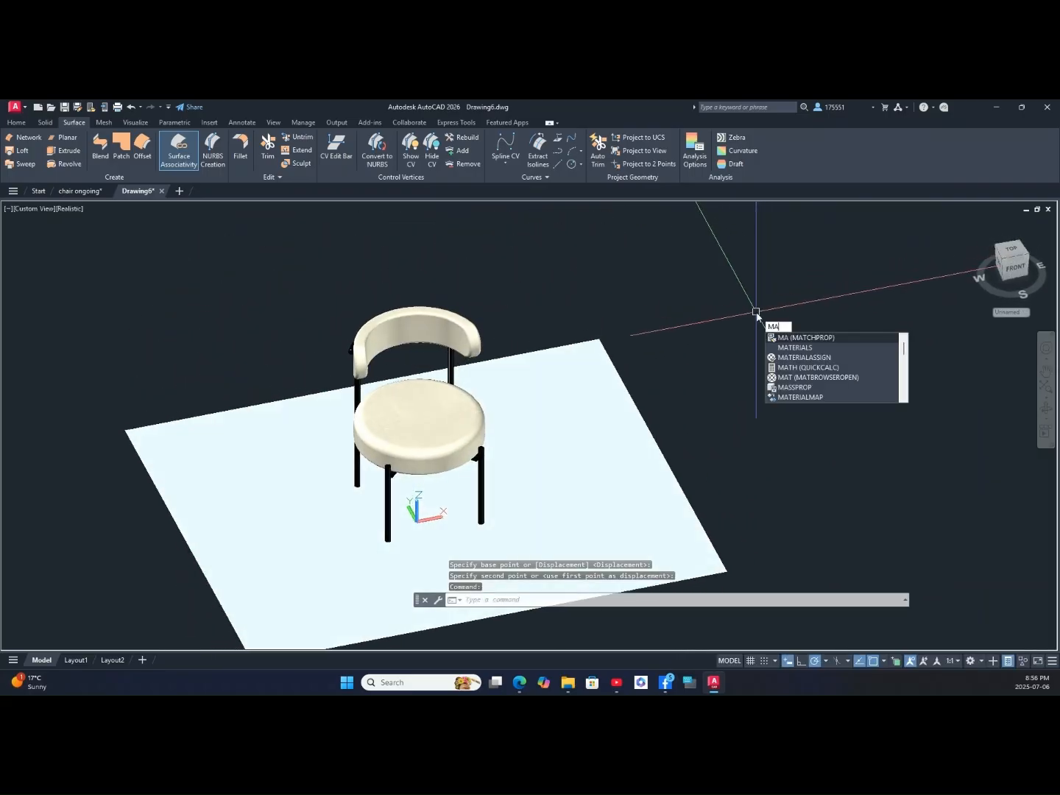
{"action": "left_click", "coordinate": [798, 350]}
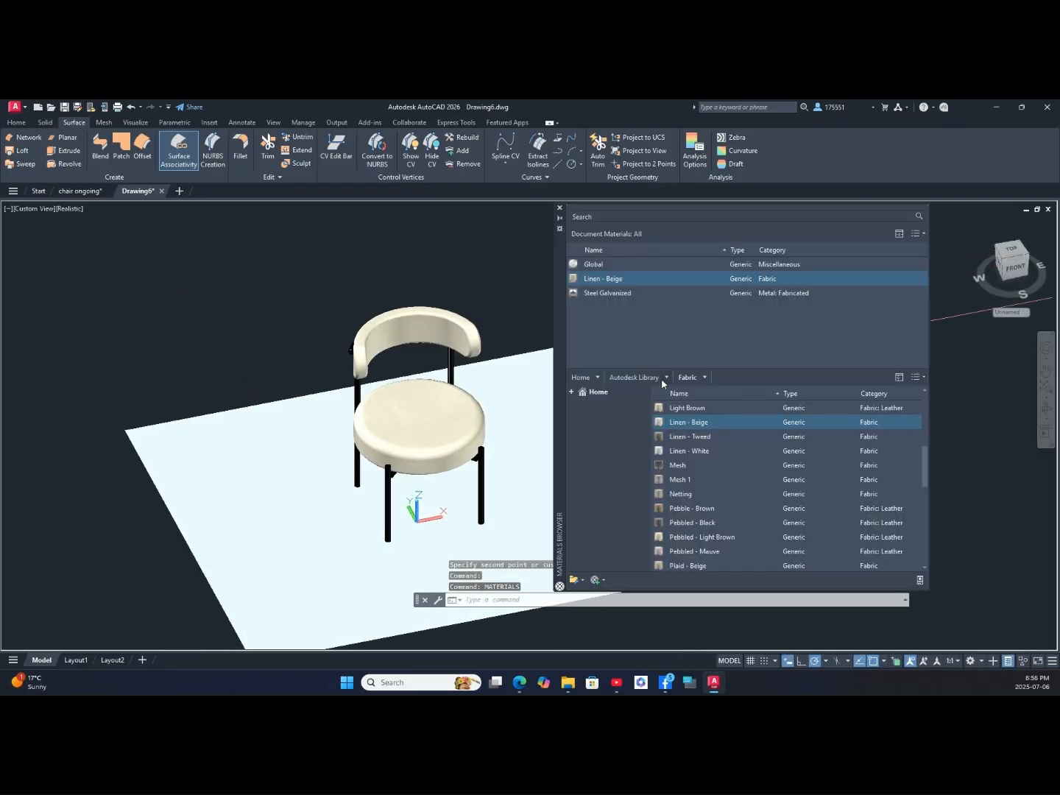
{"action": "left_click", "coordinate": [668, 377]}
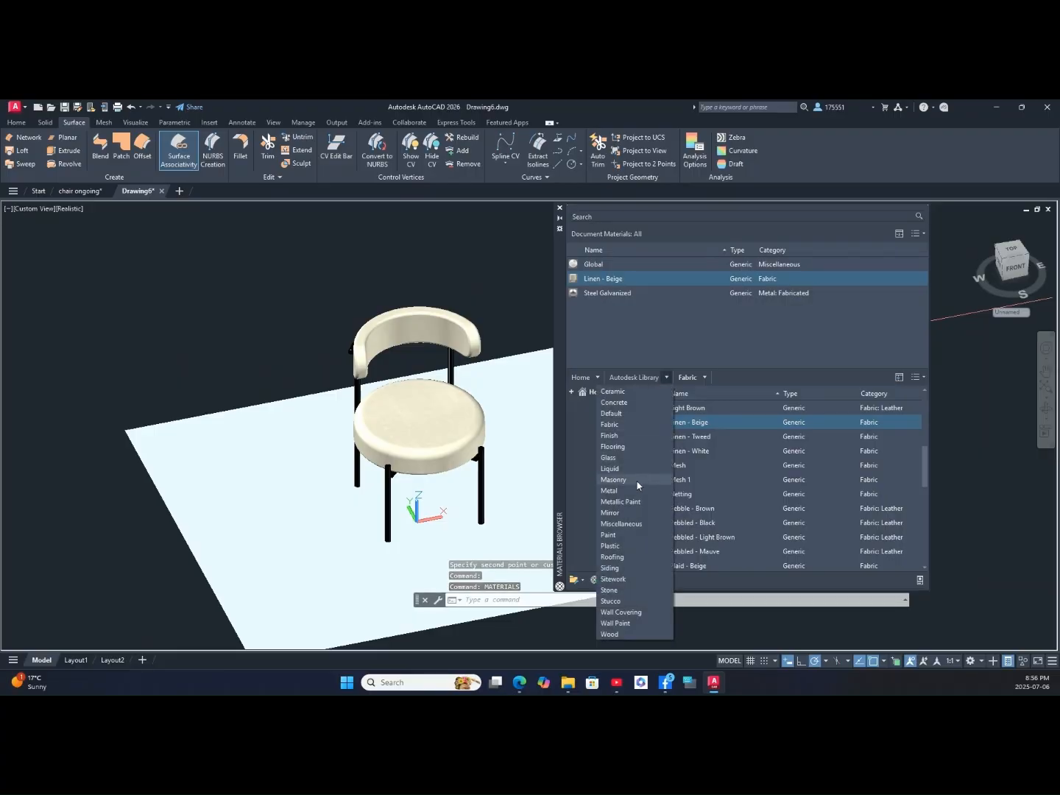
{"action": "left_click", "coordinate": [631, 448]}
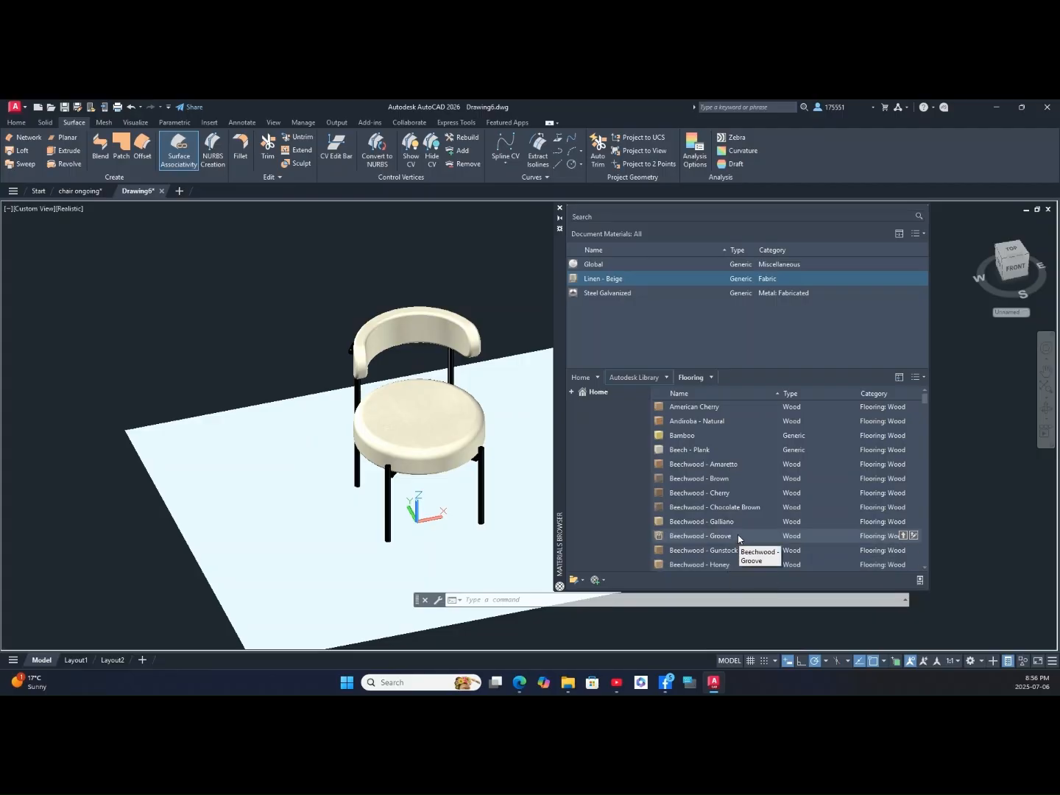
Step: Apply the Beechwood - Brown flooring material to the floor surface and replace it with Beechwood - Cherry
{"action": "left_click_drag", "start_coordinate": [715, 479], "coordinate": [533, 523]}
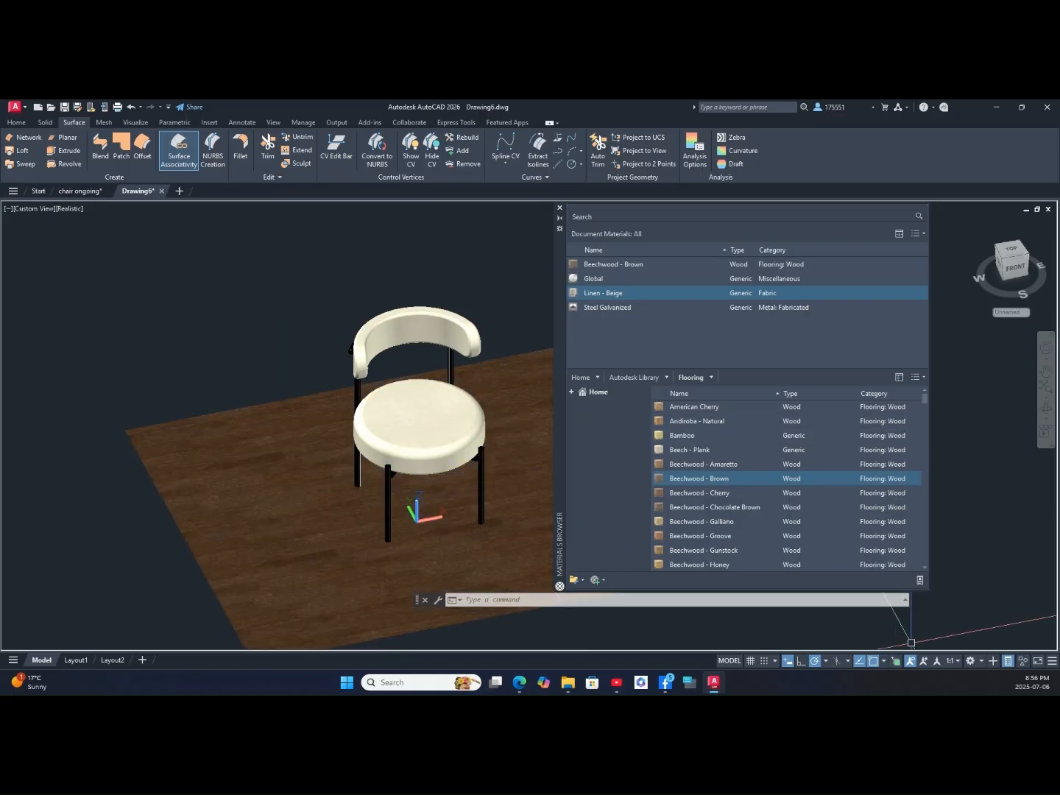
{"action": "left_click_drag", "start_coordinate": [728, 492], "coordinate": [461, 544]}
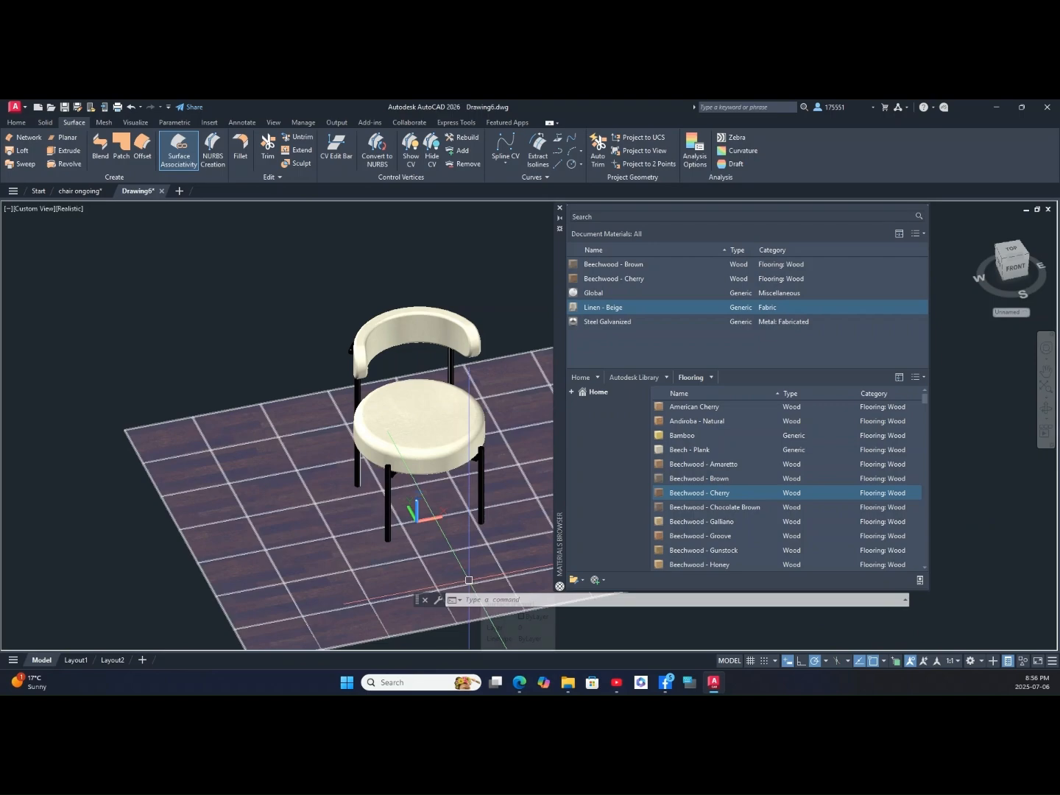
{"action": "middle_click_drag", "start_coordinate": [469, 580], "coordinate": [562, 592], "text": "shift"}
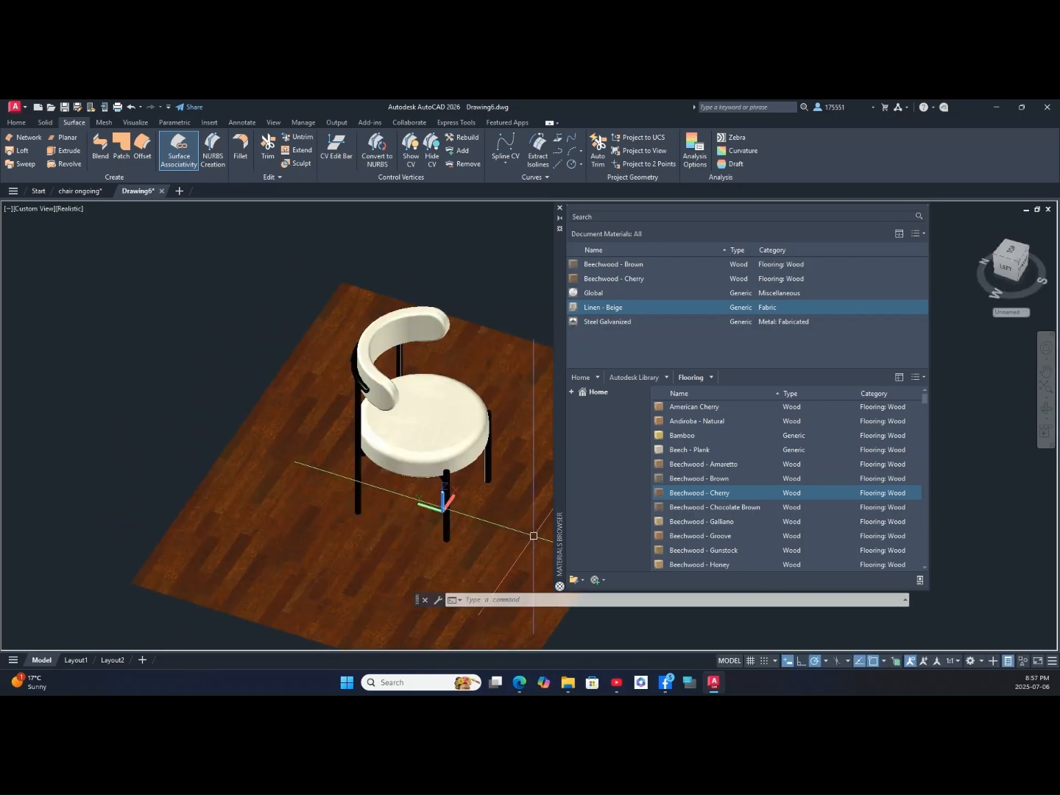
{"action": "scroll", "coordinate": [497, 515], "scroll_direction": "up", "scroll_amount": 5}
{"action": "scroll", "coordinate": [497, 515], "scroll_direction": "down", "scroll_amount": 8}
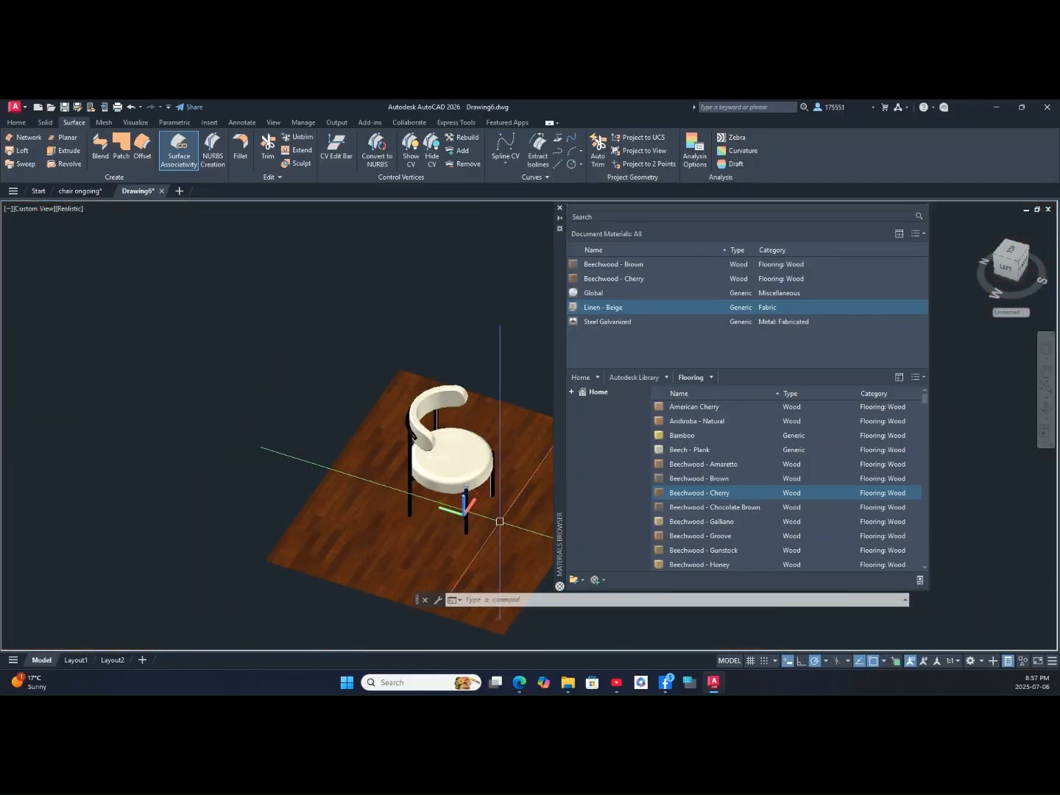
{"action": "middle_click_drag", "start_coordinate": [497, 516], "coordinate": [442, 519], "text": "shift"}
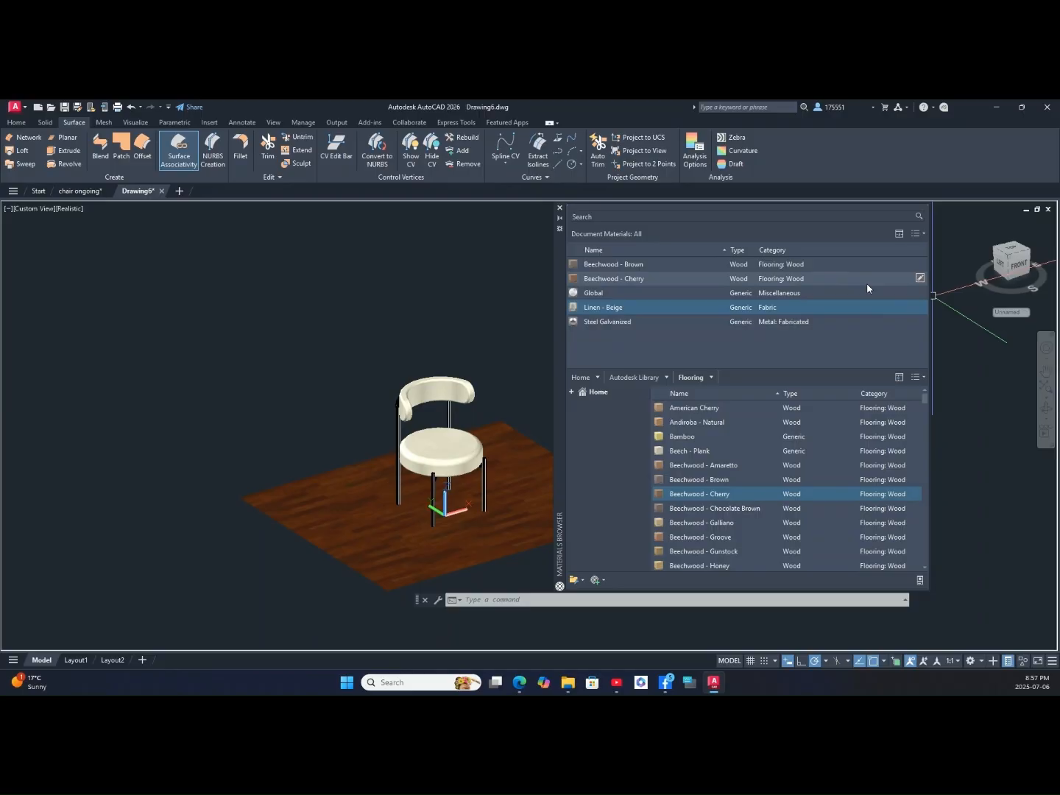
Step: Set the finish of the Beechwood - Cherry material to Glossy Varnish and close the materials editor and browser
{"action": "left_click", "coordinate": [921, 279]}
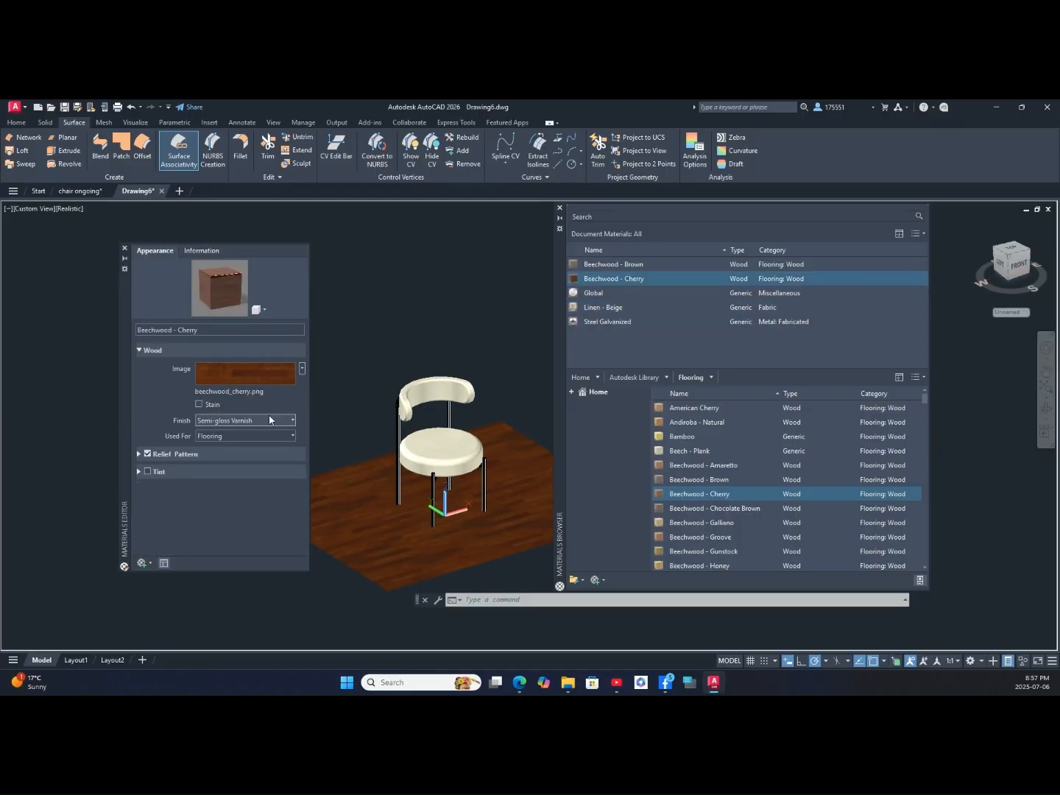
{"action": "left_click", "coordinate": [287, 421]}
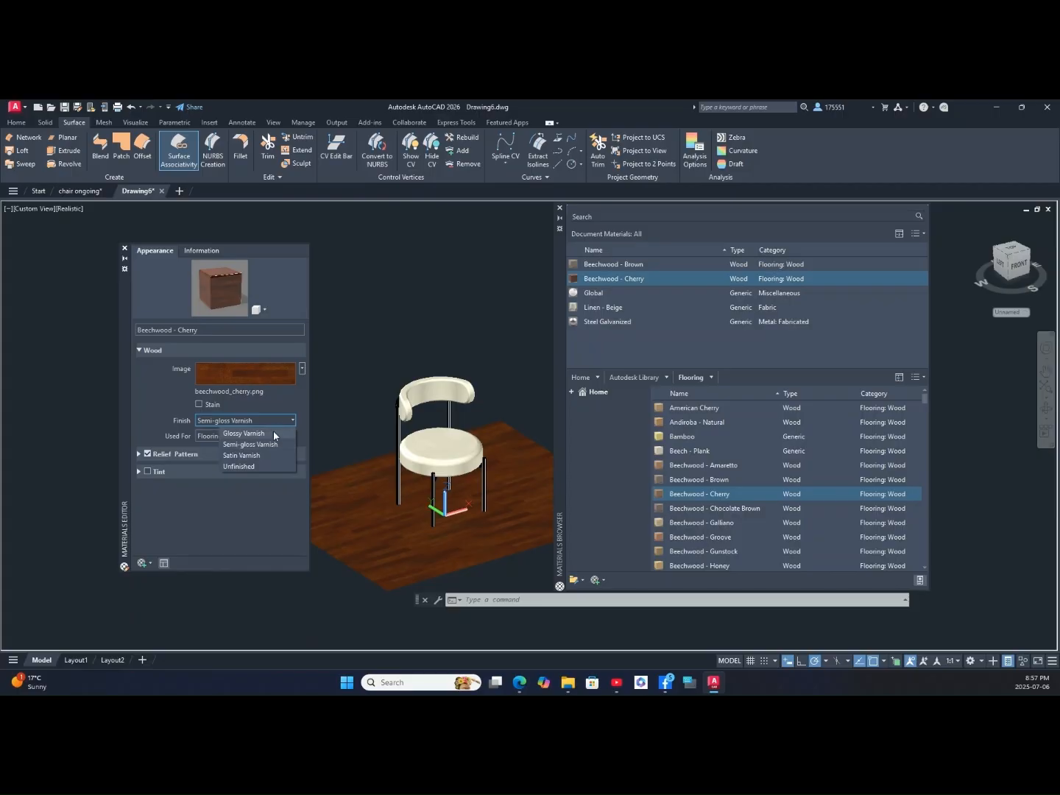
{"action": "left_click", "coordinate": [272, 435]}
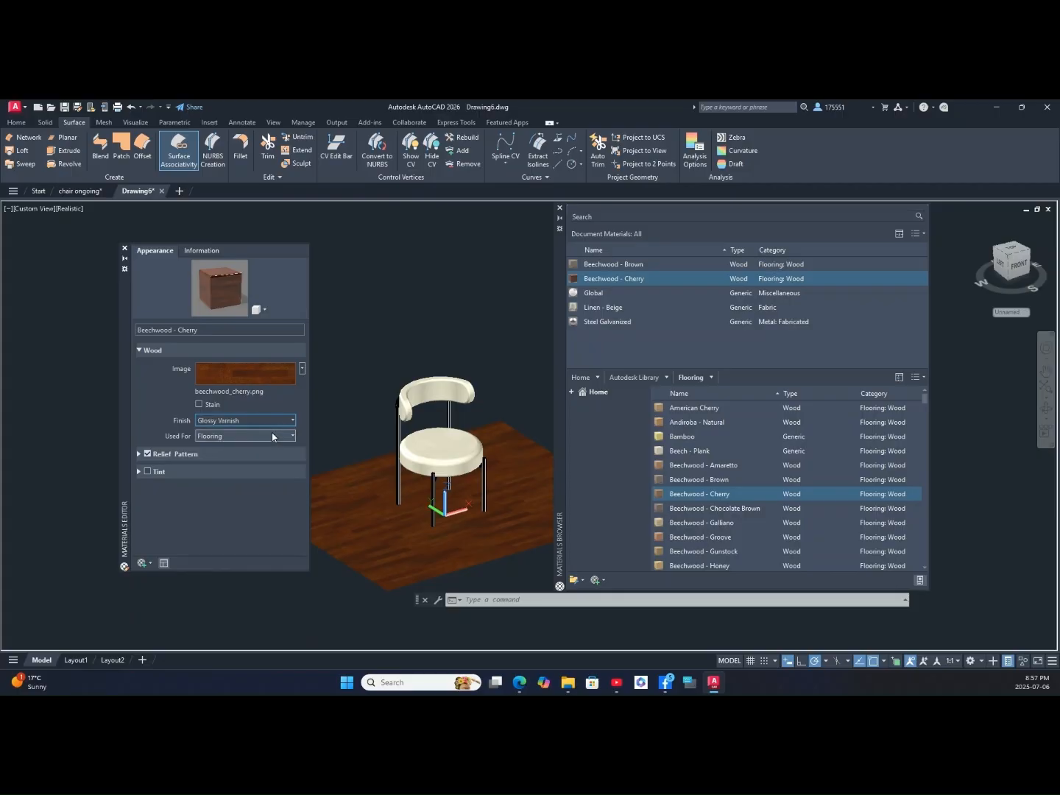
{"action": "left_click", "coordinate": [125, 249]}
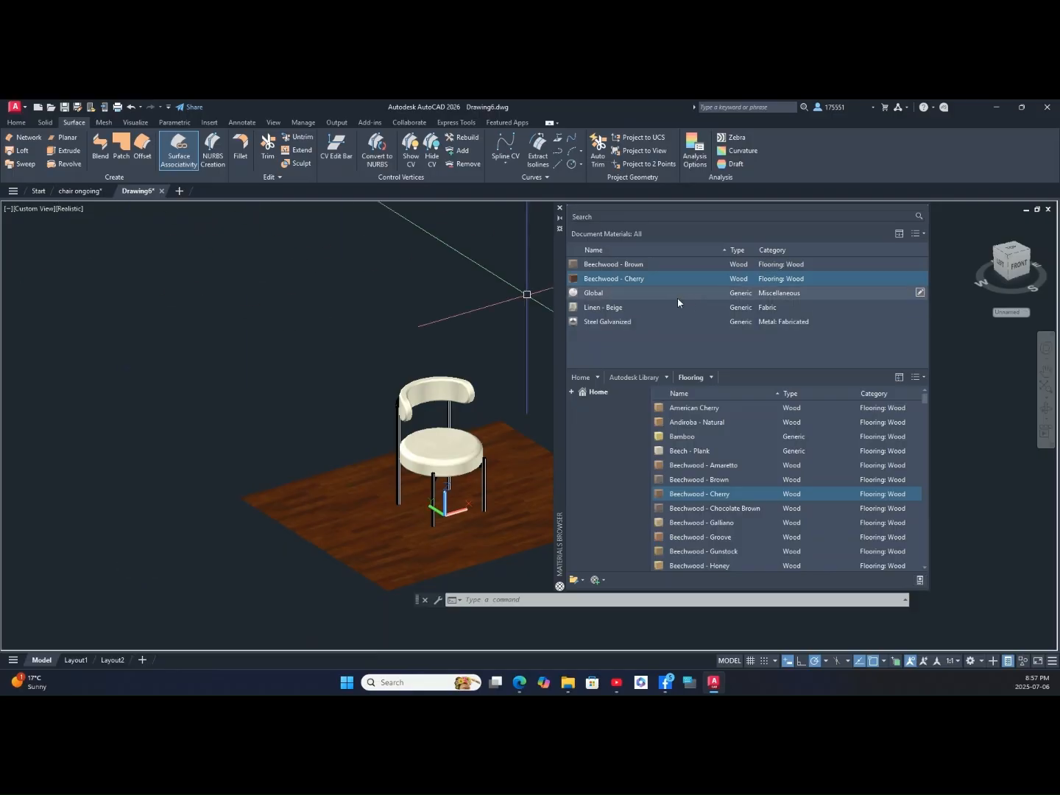
{"action": "left_click_drag", "start_coordinate": [677, 290], "coordinate": [581, 532]}
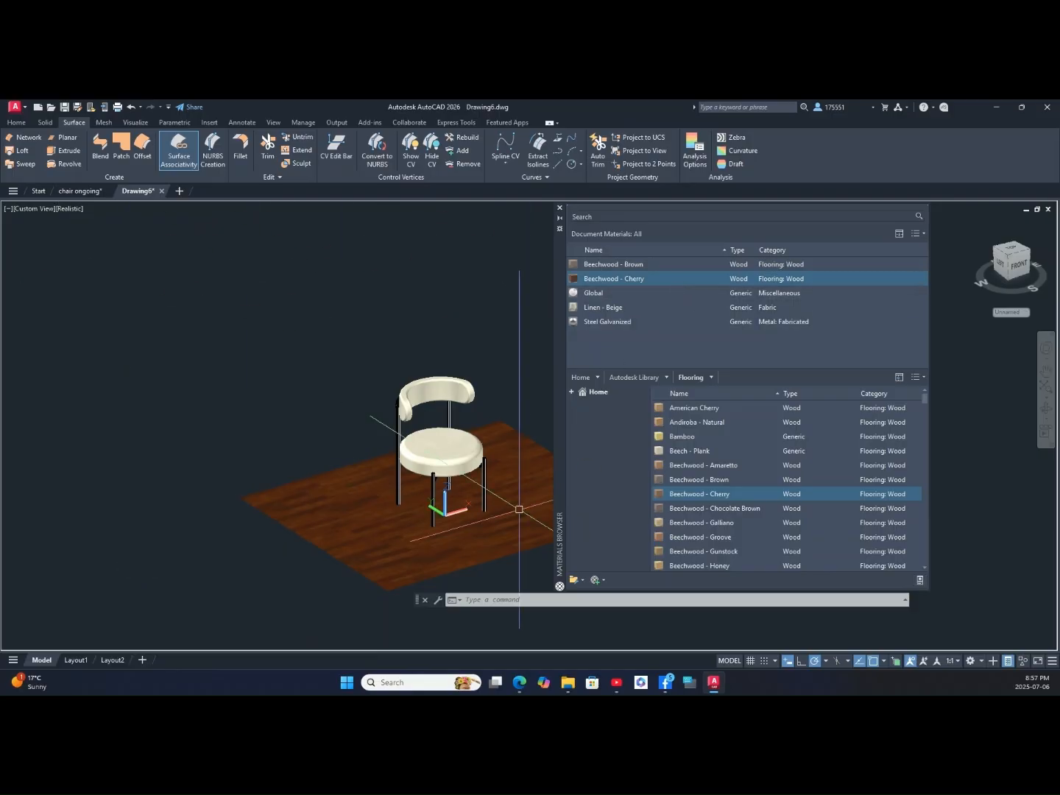
{"action": "scroll", "coordinate": [508, 509], "scroll_direction": "up", "scroll_amount": 5}
{"action": "scroll", "coordinate": [502, 512], "scroll_direction": "down", "scroll_amount": 2}
{"action": "mouse_move", "coordinate": [500, 512]}
{"action": "middle_mouse_down", "text": "shift"}
{"action": "mouse_move", "coordinate": [485, 569]}
{"action": "mouse_move", "coordinate": [361, 527]}
{"action": "mouse_move", "coordinate": [511, 519]}
{"action": "middle_mouse_up", "text": "shift"}
{"action": "left_click", "coordinate": [620, 284]}
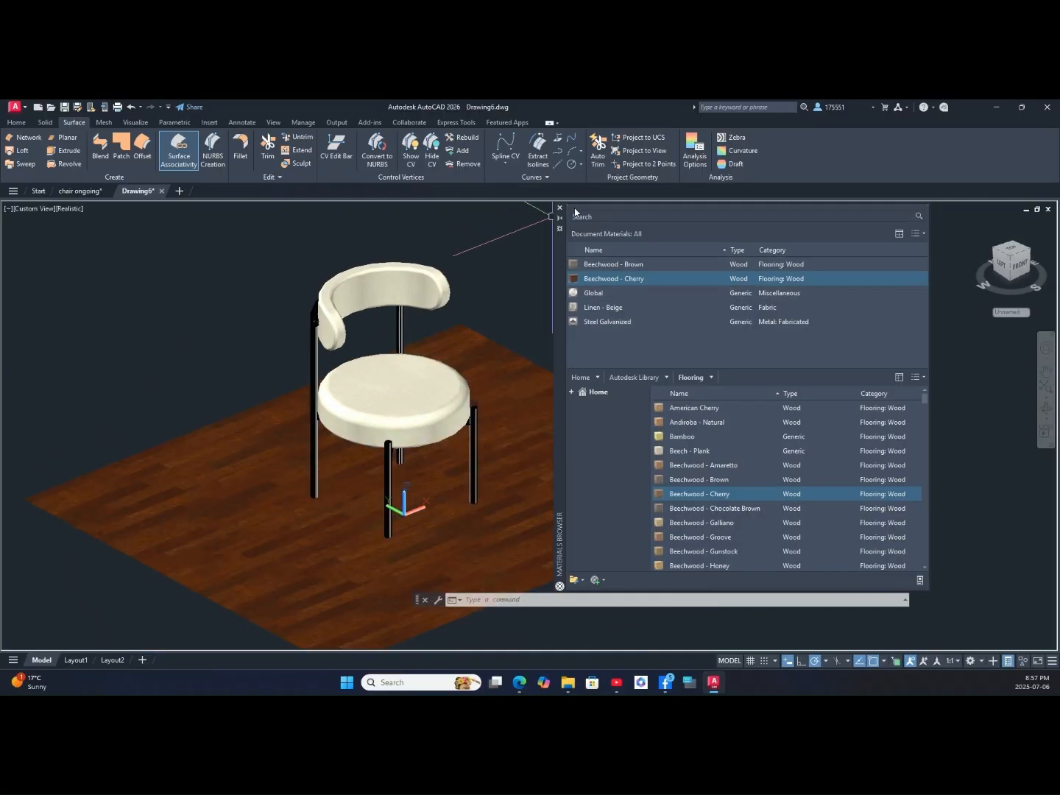
{"action": "left_click", "coordinate": [559, 209]}
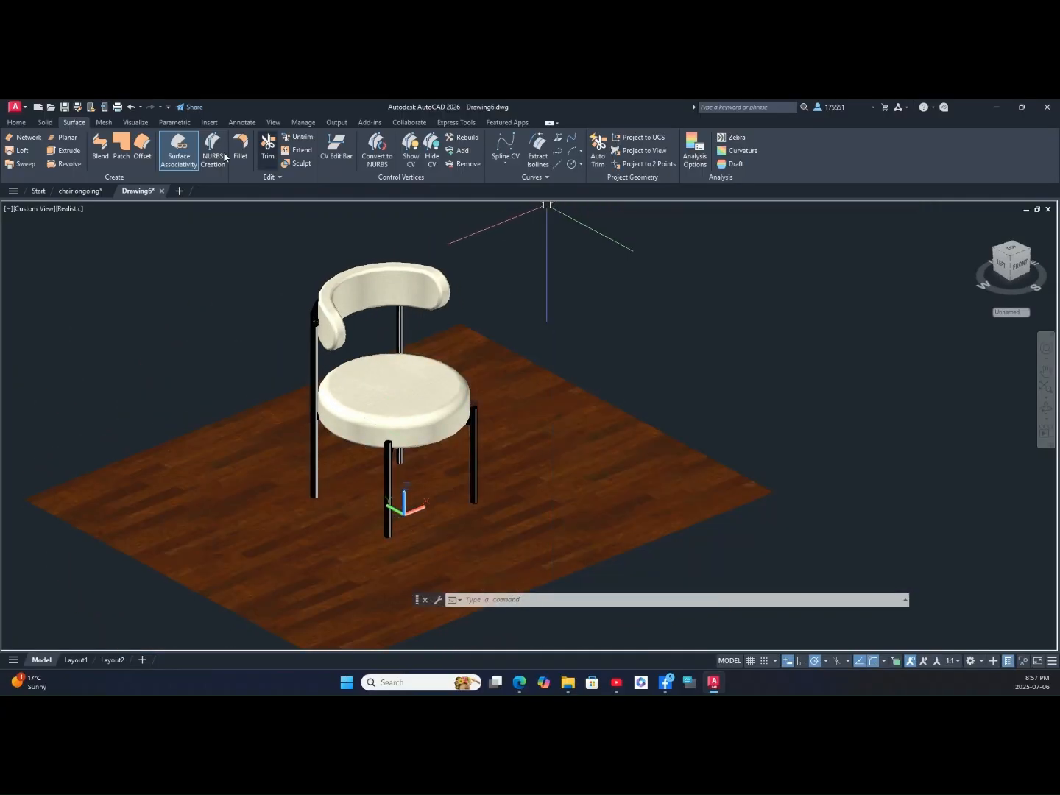
Step: Turn on the sun light and switch off the default lighting in the viewport
{"action": "left_click", "coordinate": [135, 122]}
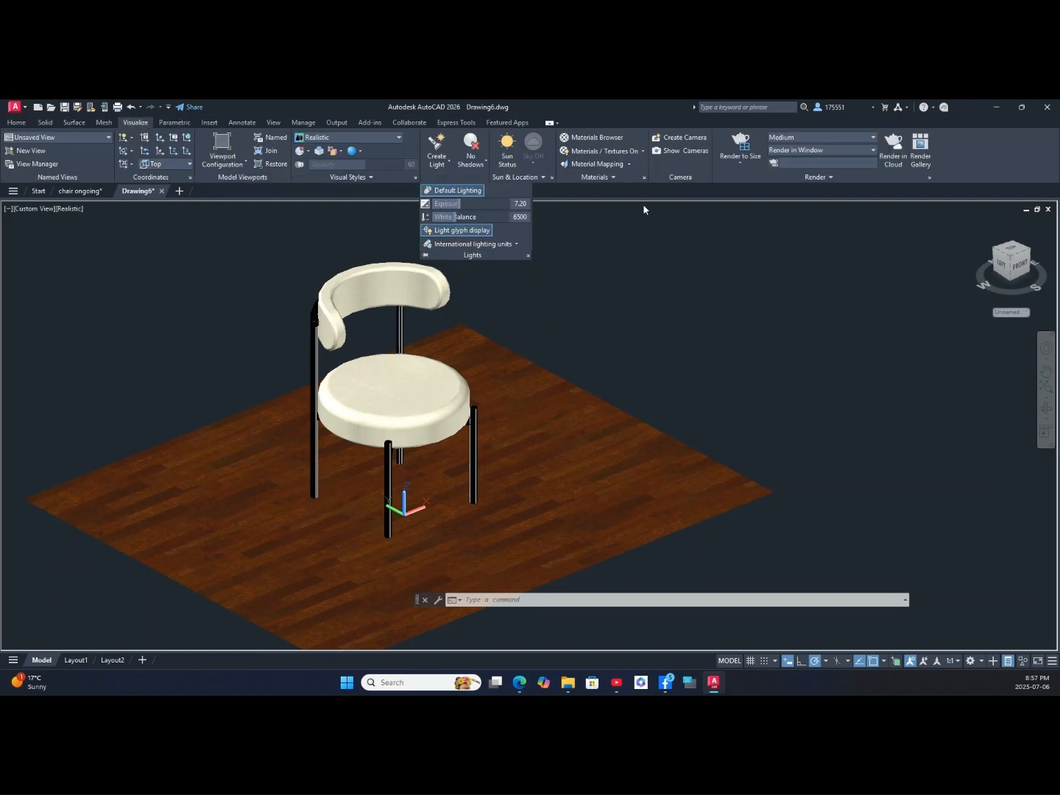
{"action": "left_click", "coordinate": [666, 219]}
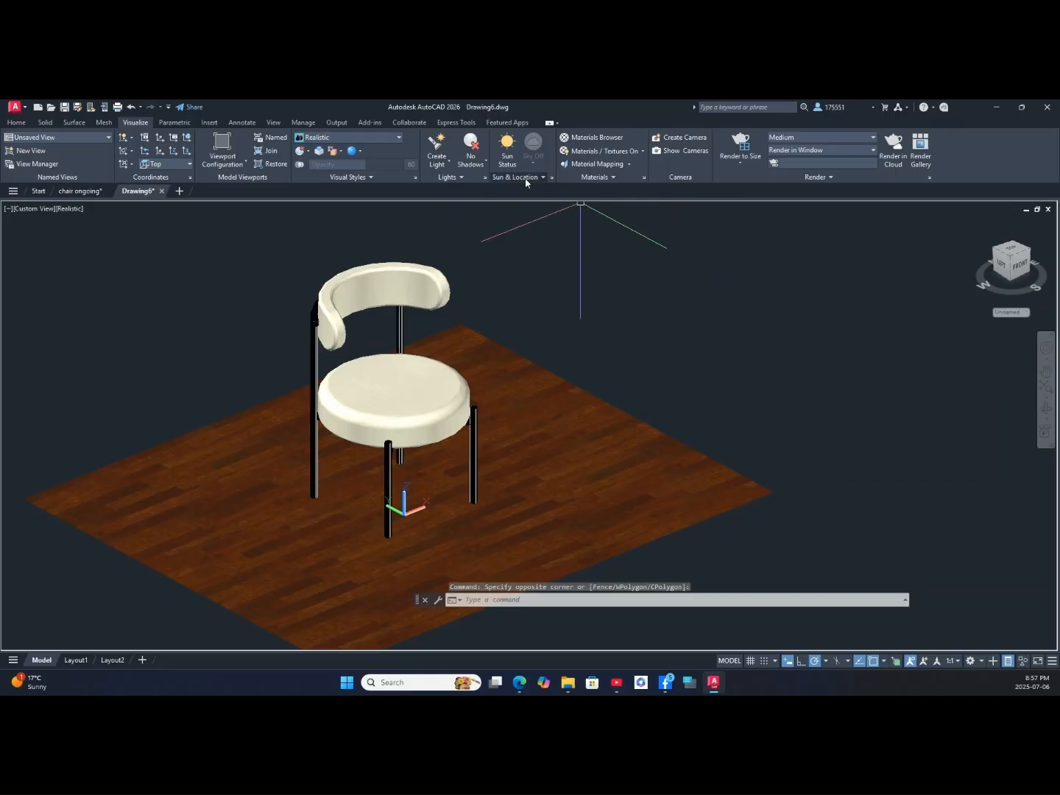
{"action": "left_click", "coordinate": [508, 142]}
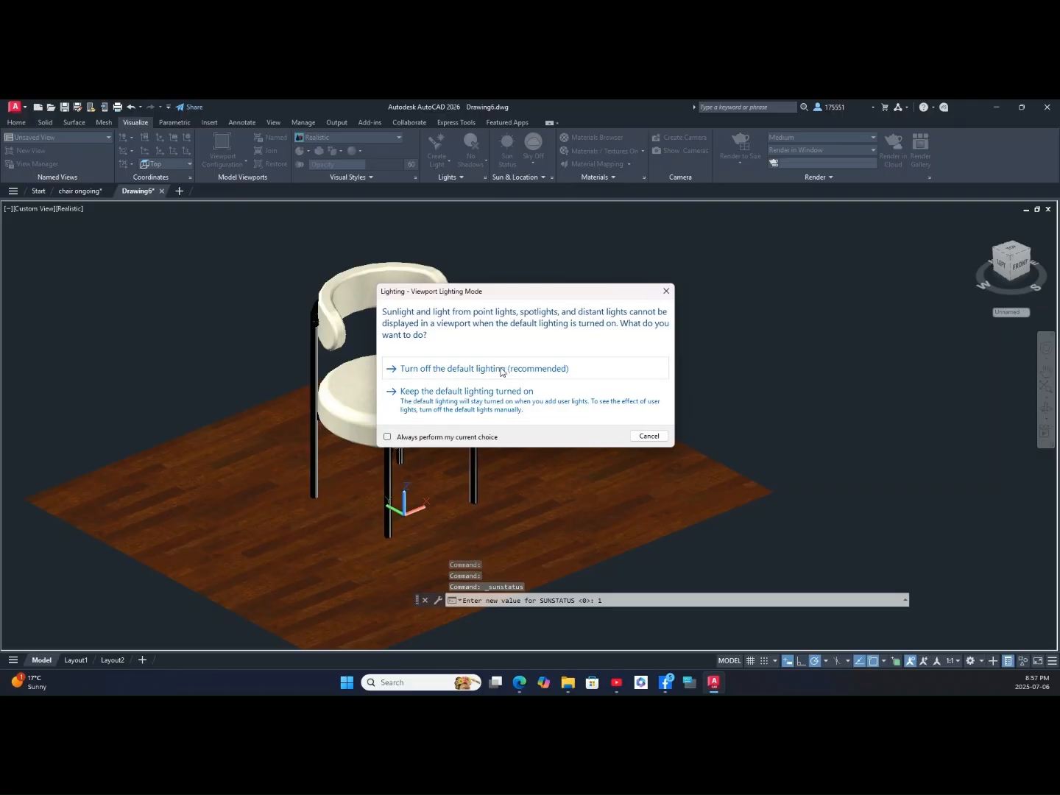
{"action": "left_click", "coordinate": [501, 370]}
{"action": "left_click", "coordinate": [555, 384]}
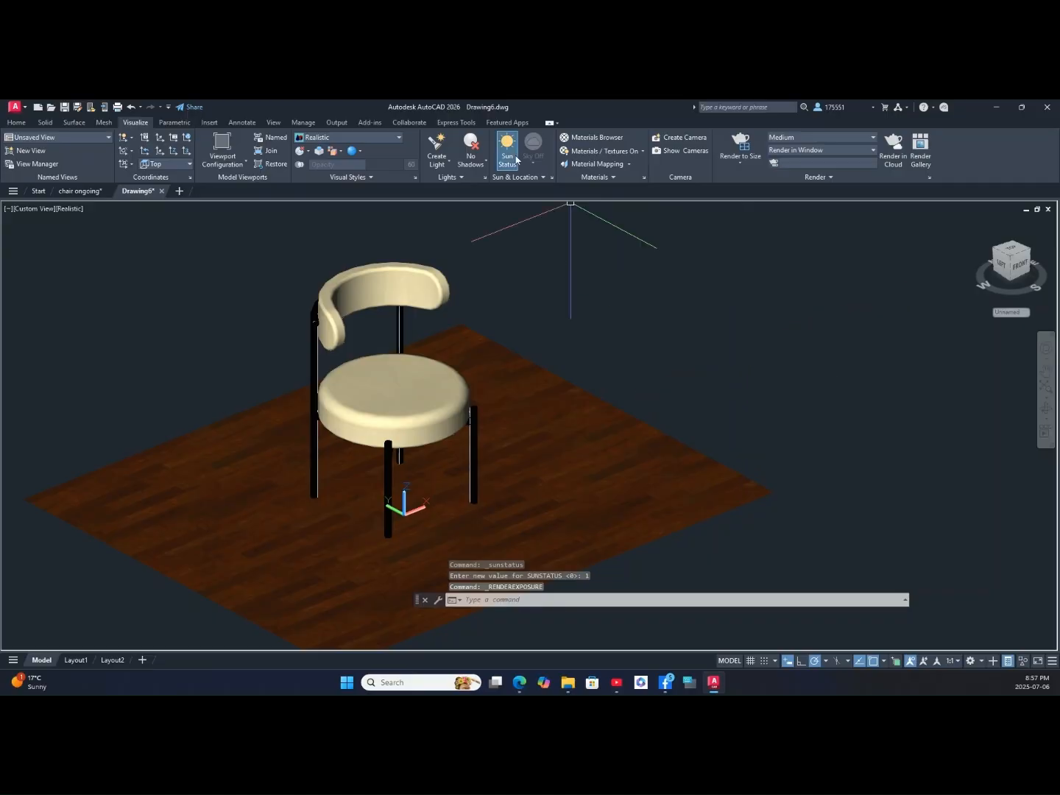
Step: Enable Ground Shadows and adjust the sun's time of day to move the chair's shadow
{"action": "left_click", "coordinate": [486, 164]}
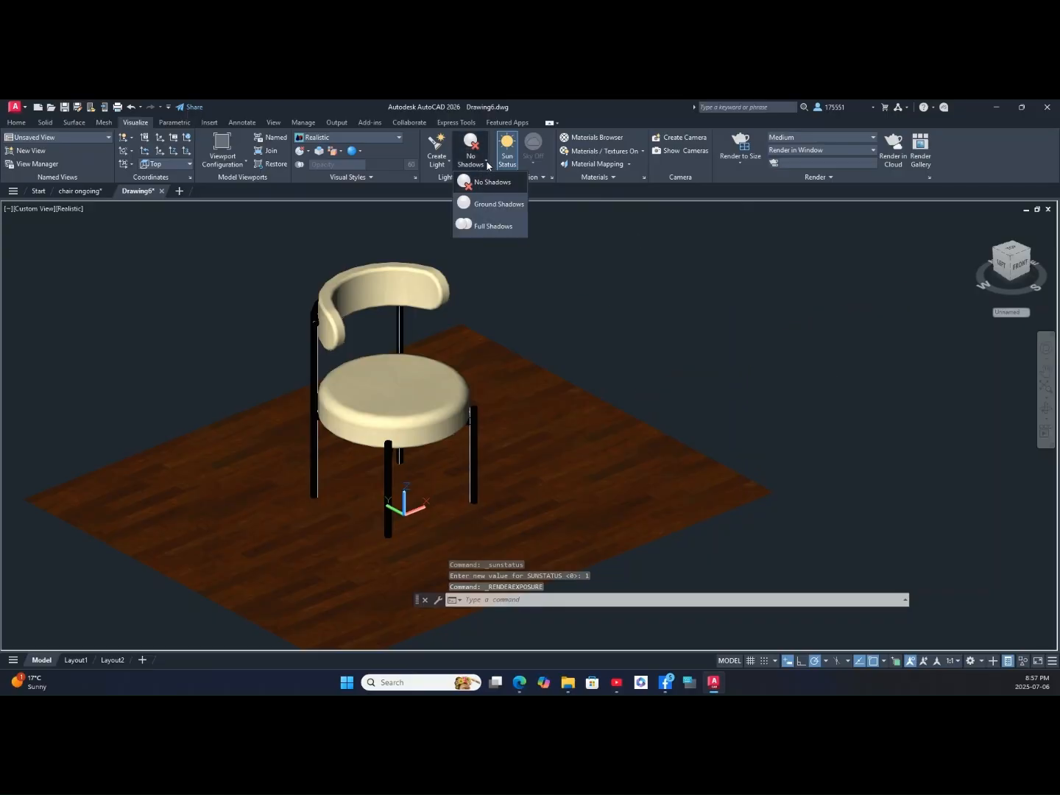
{"action": "left_click", "coordinate": [492, 204]}
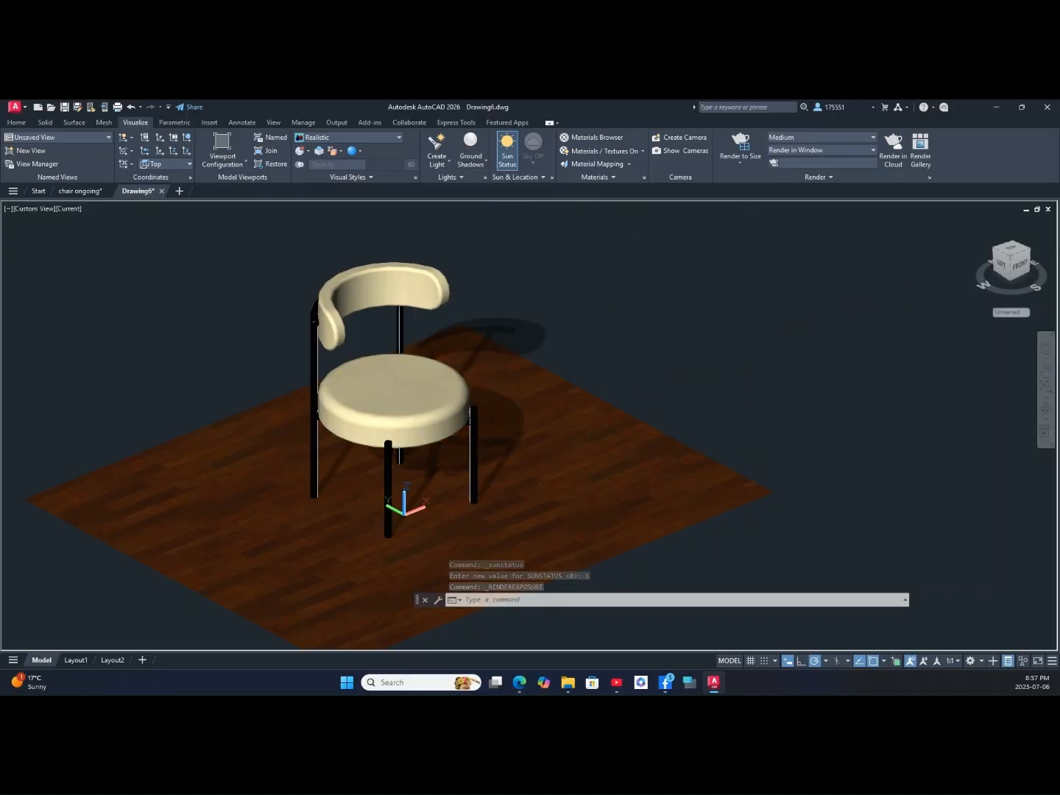
{"action": "left_click", "coordinate": [544, 177]}
{"action": "left_click_drag", "start_coordinate": [539, 204], "coordinate": [529, 208]}
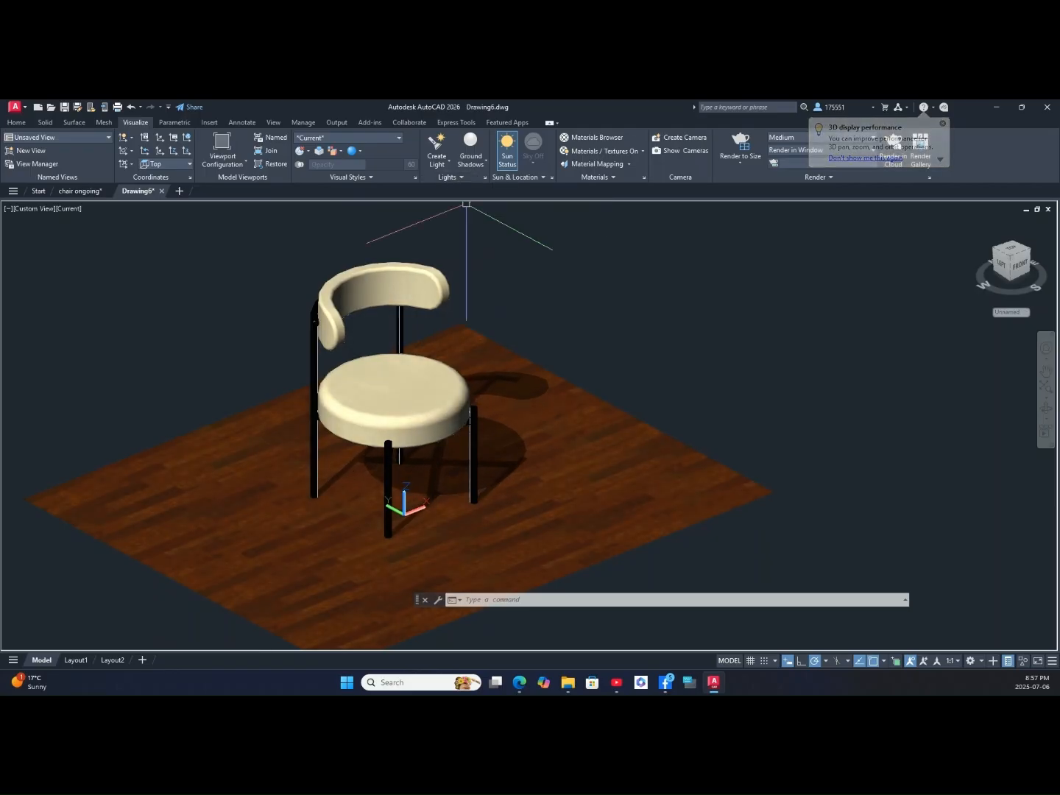
{"action": "scroll", "coordinate": [501, 285], "scroll_direction": "down", "scroll_amount": 3}
{"action": "middle_click_drag", "start_coordinate": [502, 288], "coordinate": [433, 271], "text": "shift"}
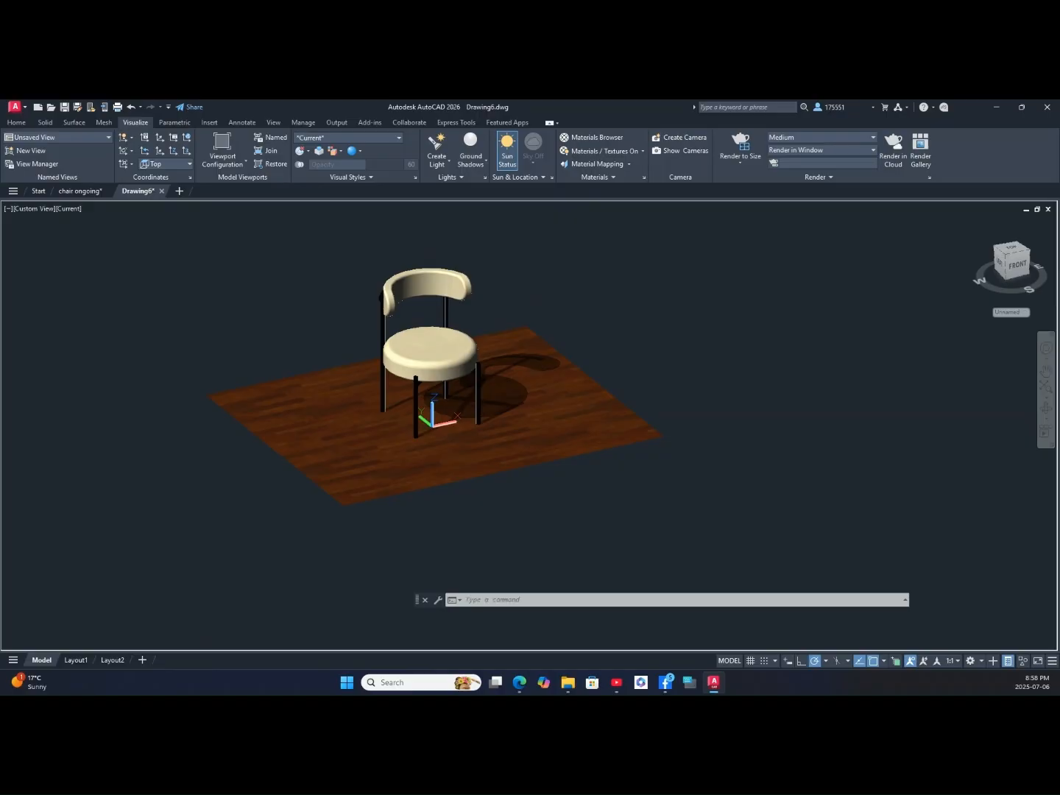
Step: Switch the view projection from parallel to perspective
{"action": "left_click", "coordinate": [1048, 296]}
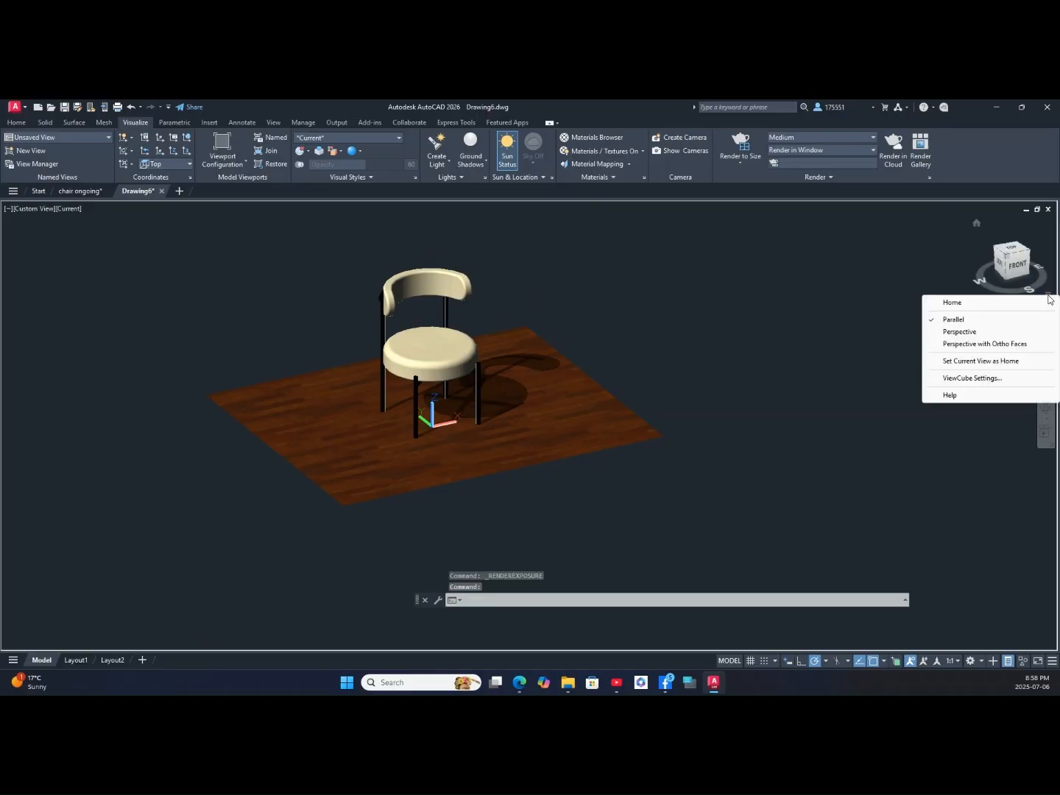
{"action": "left_click", "coordinate": [942, 332]}
{"action": "middle_click_drag", "start_coordinate": [600, 366], "coordinate": [623, 337], "text": "shift"}
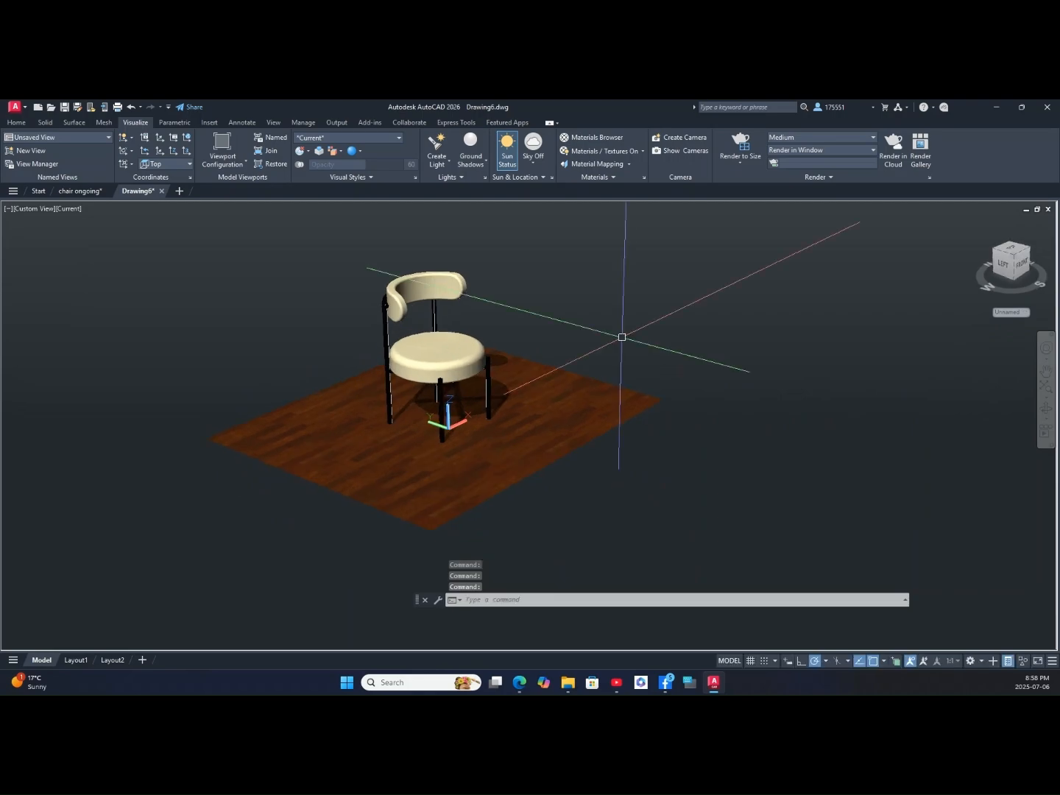
Step: Raise the exposure value in the lighting settings to 7.70
{"action": "left_click", "coordinate": [470, 181]}
{"action": "mouse_move", "coordinate": [457, 201]}
{"action": "left_mouse_down"}
{"action": "mouse_move", "coordinate": [471, 204]}
{"action": "mouse_move", "coordinate": [462, 204]}
{"action": "left_mouse_up"}
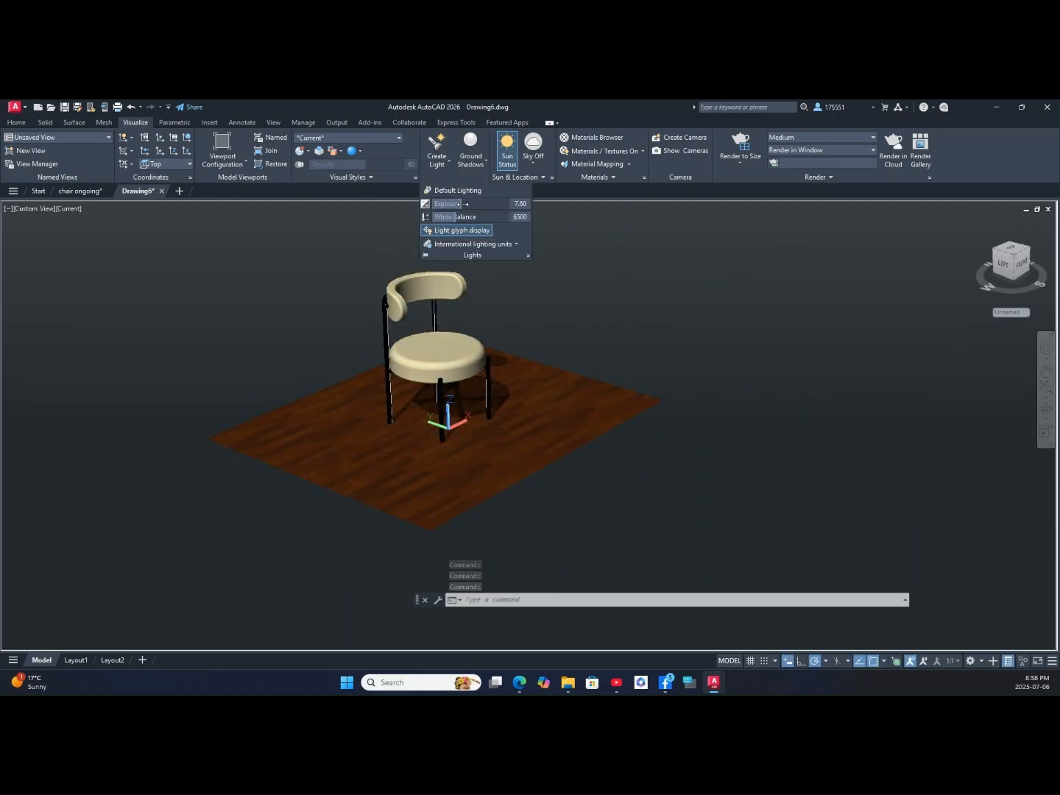
{"action": "left_click", "coordinate": [449, 161]}
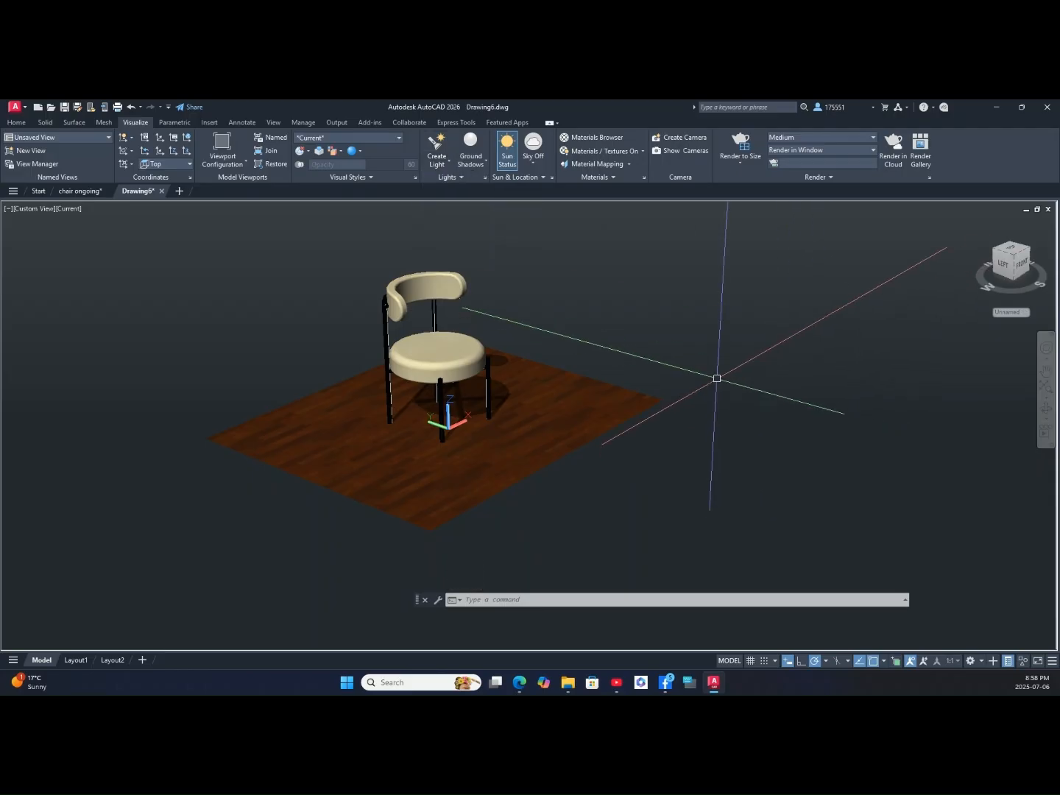
{"action": "mouse_move", "coordinate": [717, 376]}
{"action": "middle_mouse_down", "text": "shift"}
{"action": "mouse_move", "coordinate": [691, 417]}
{"action": "mouse_move", "coordinate": [663, 380]}
{"action": "mouse_move", "coordinate": [610, 386]}
{"action": "middle_mouse_up", "text": "shift"}
{"action": "scroll", "coordinate": [545, 391], "scroll_direction": "up", "scroll_amount": 2}
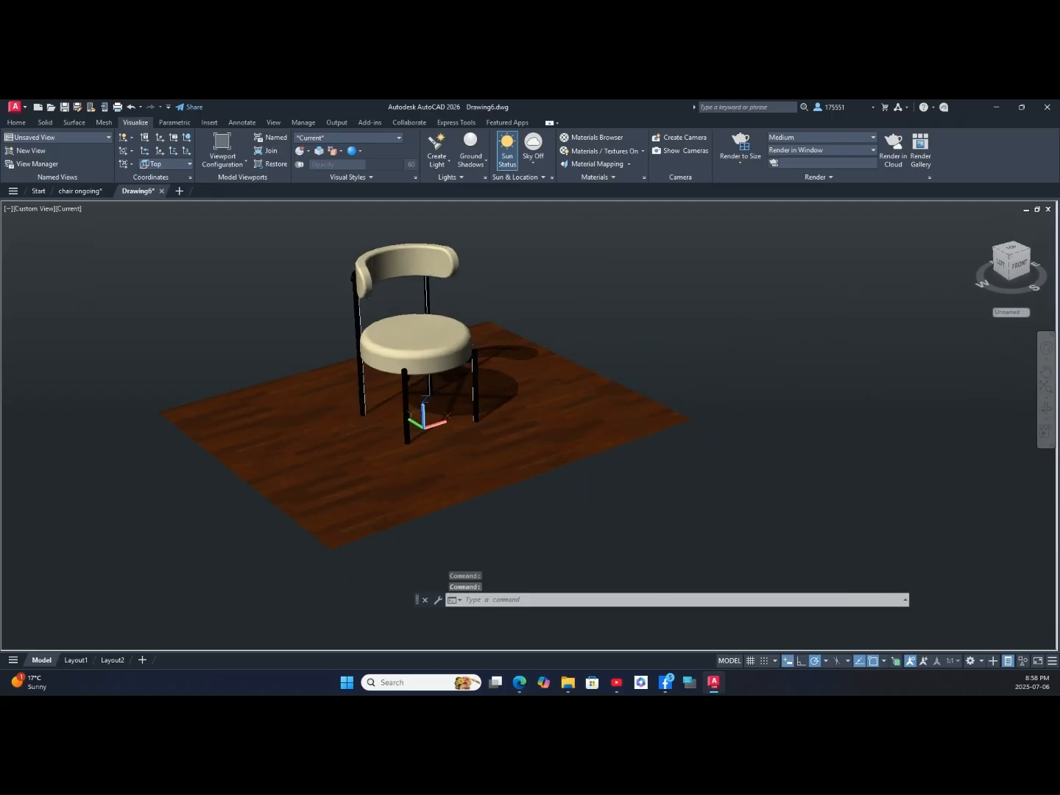
{"action": "left_click", "coordinate": [451, 178]}
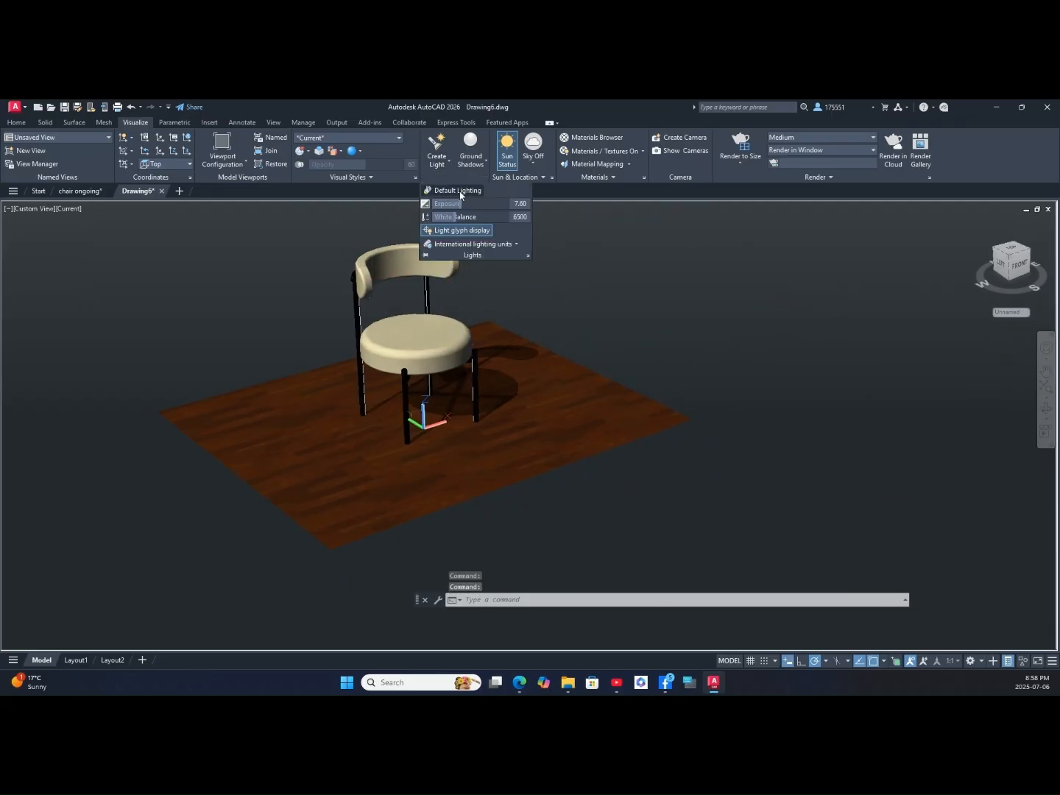
{"action": "left_click_drag", "start_coordinate": [461, 203], "coordinate": [456, 203]}
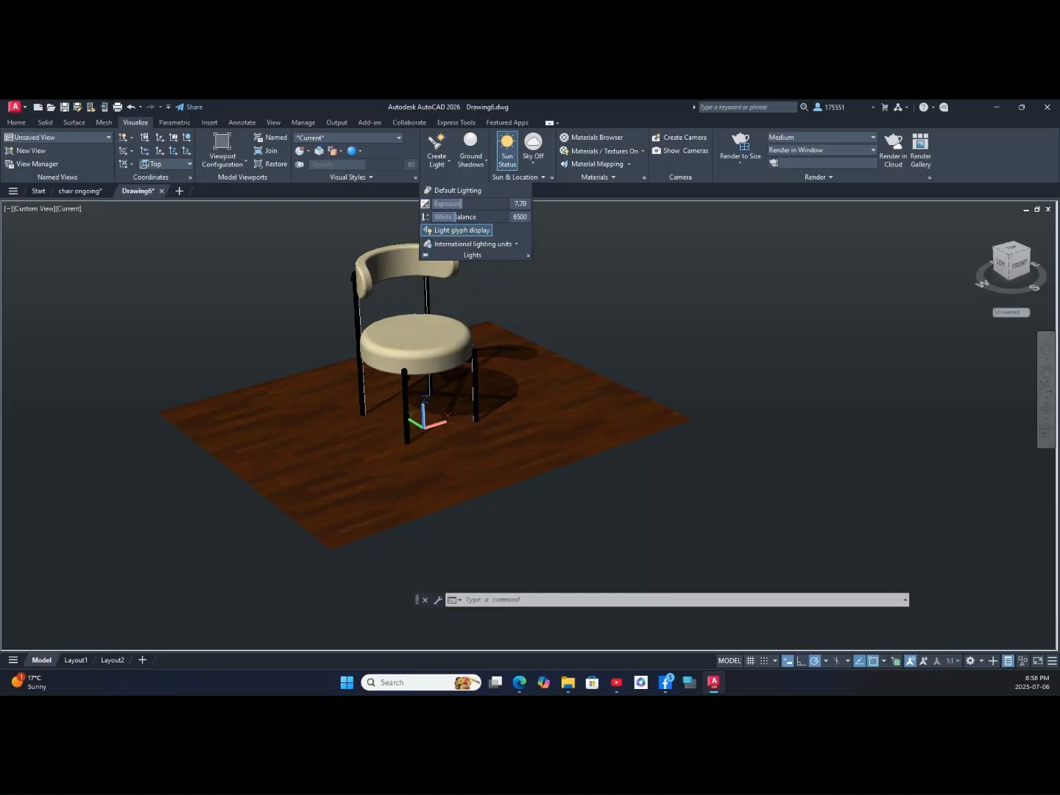
{"action": "scroll", "coordinate": [619, 328], "scroll_direction": "up", "scroll_amount": 3}
{"action": "middle_click_drag", "start_coordinate": [524, 319], "coordinate": [560, 389]}
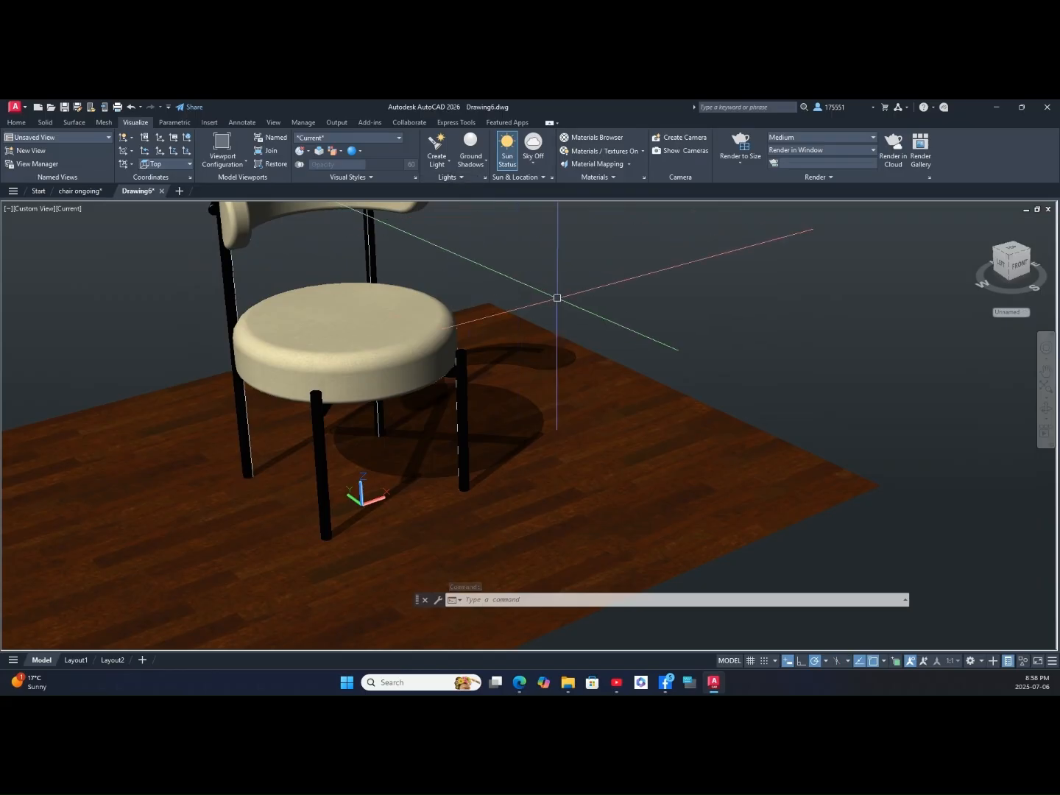
{"action": "left_click", "coordinate": [52, 471]}
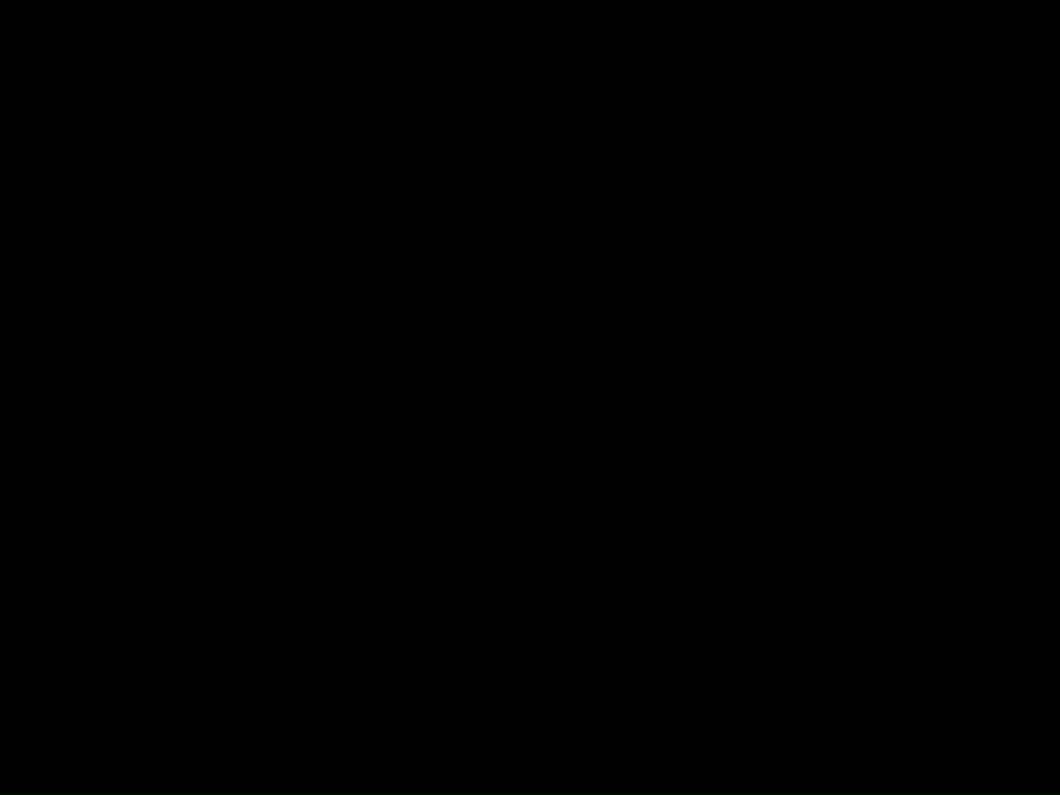